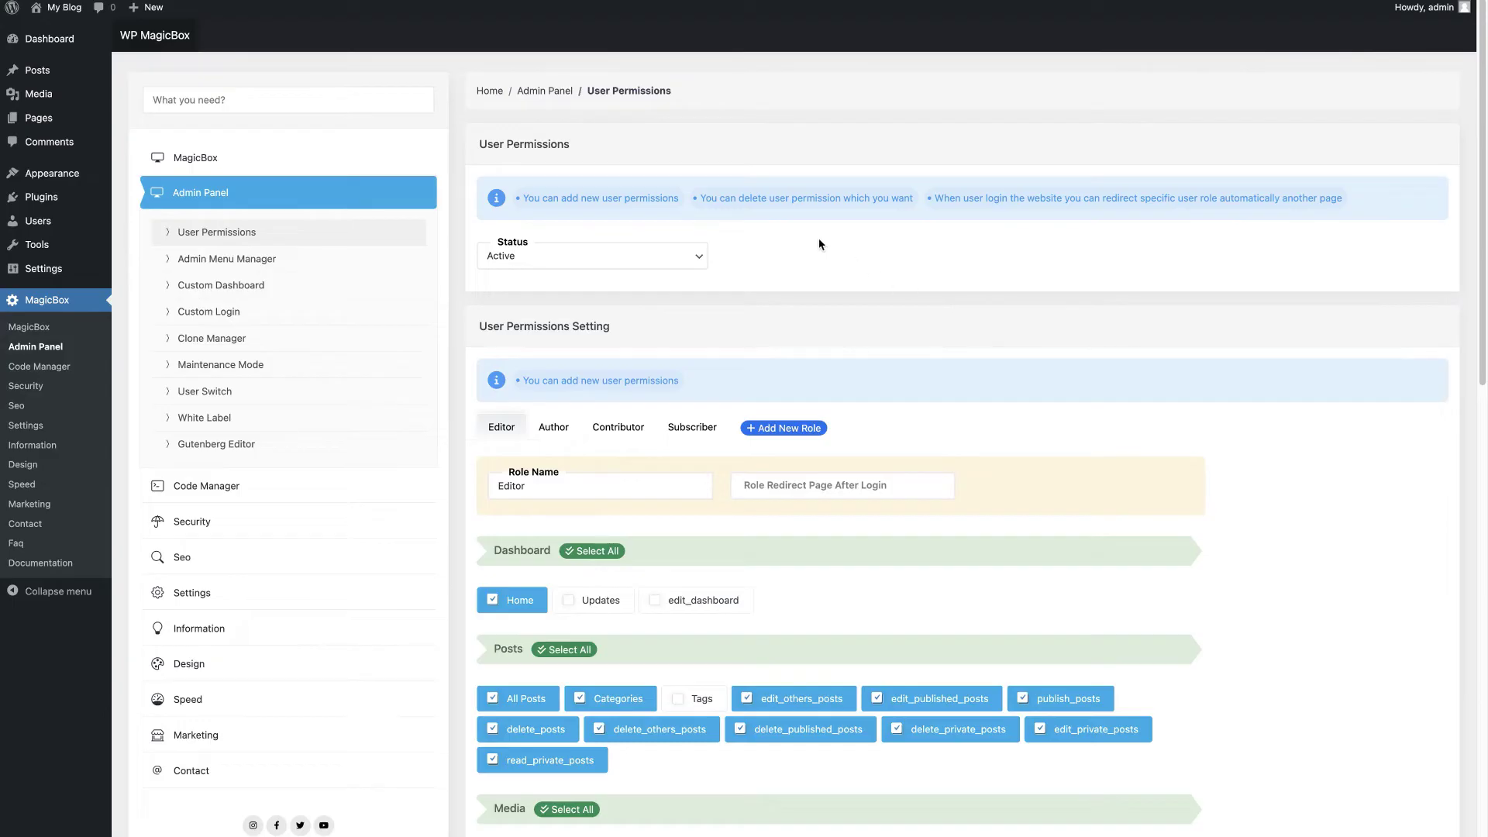
Step: Give Authors all Pages permissions and Installed Plugins access, remove Available Tools, and save
left_click(560, 429)
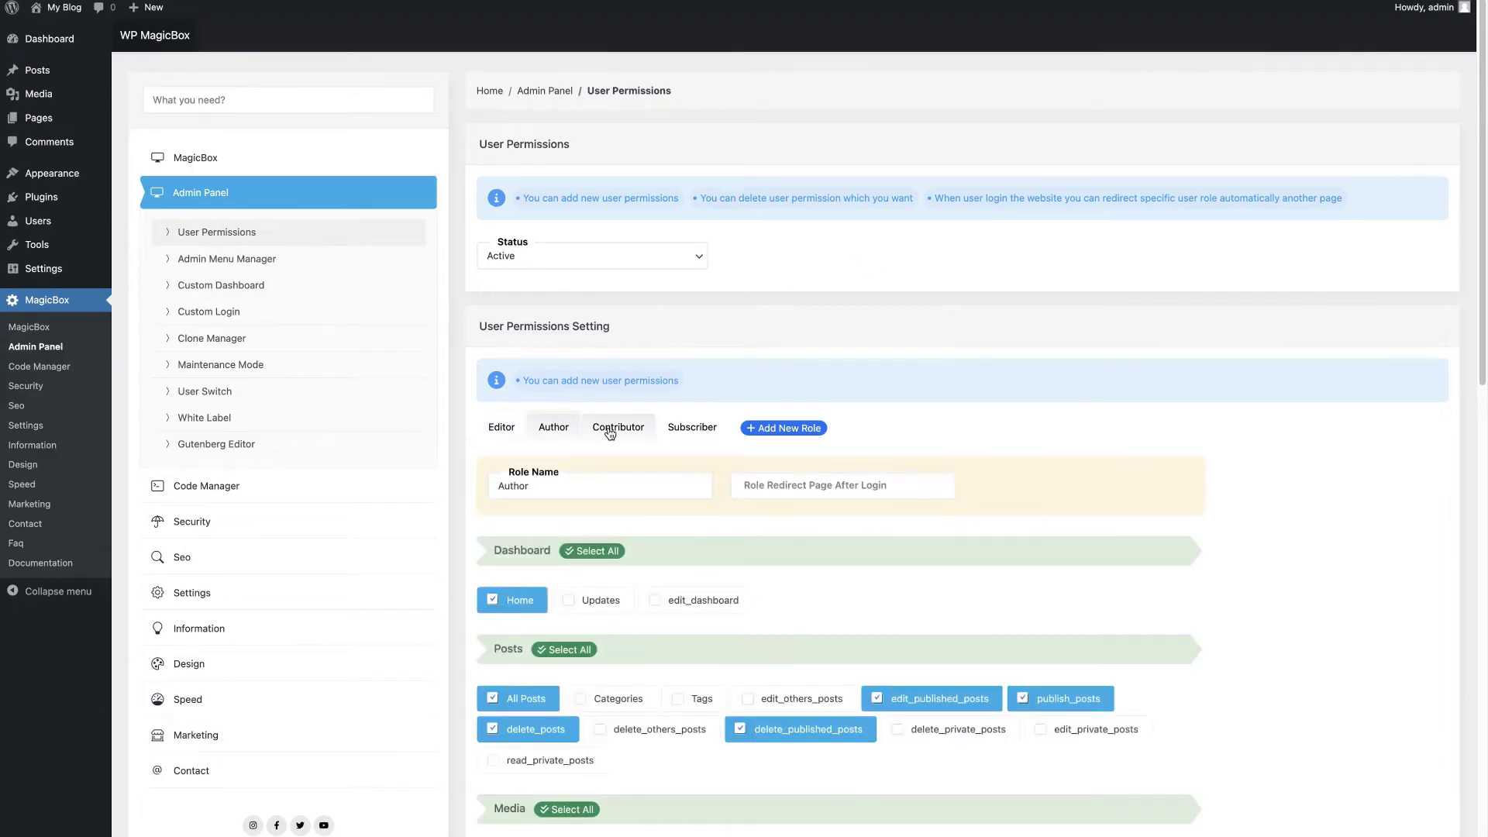
left_click(610, 428)
left_click(692, 427)
left_click(553, 427)
scroll(630, 666, "down", 3)
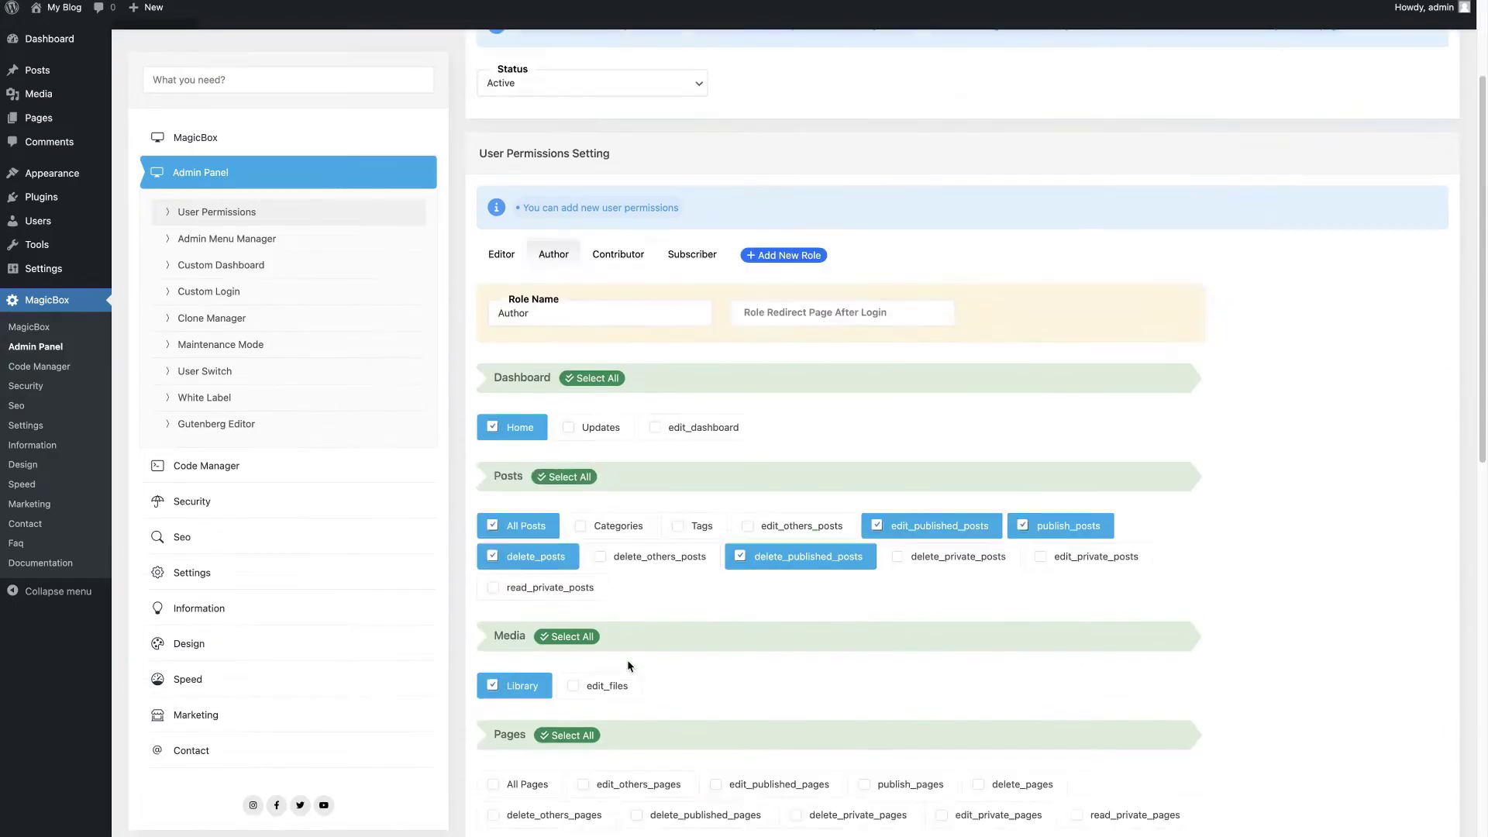
scroll(630, 666, "down", 5)
left_click(581, 348)
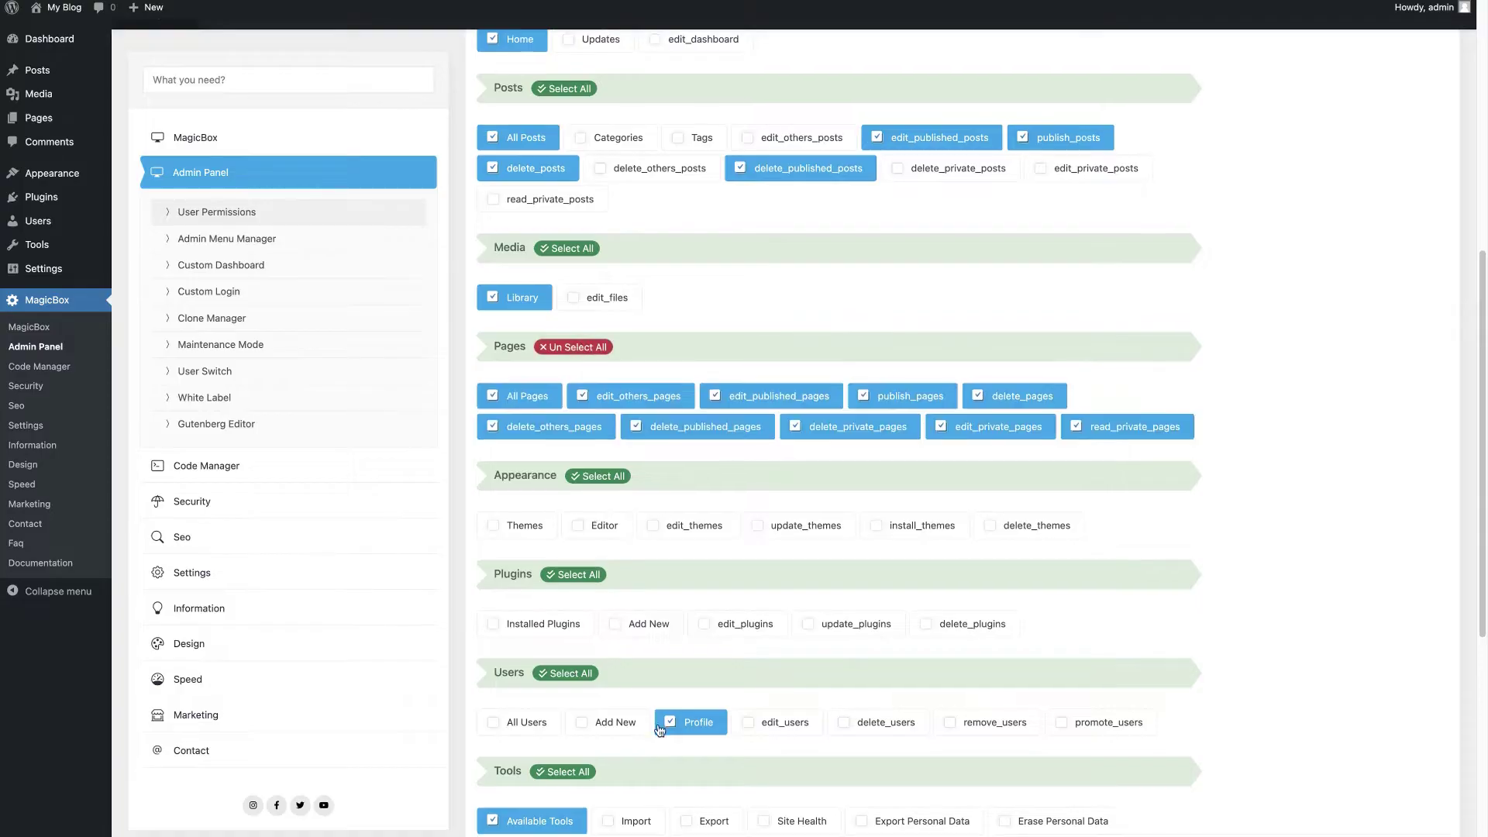
scroll(660, 730, "down", 3)
left_click(533, 456)
scroll(632, 733, "down", 3)
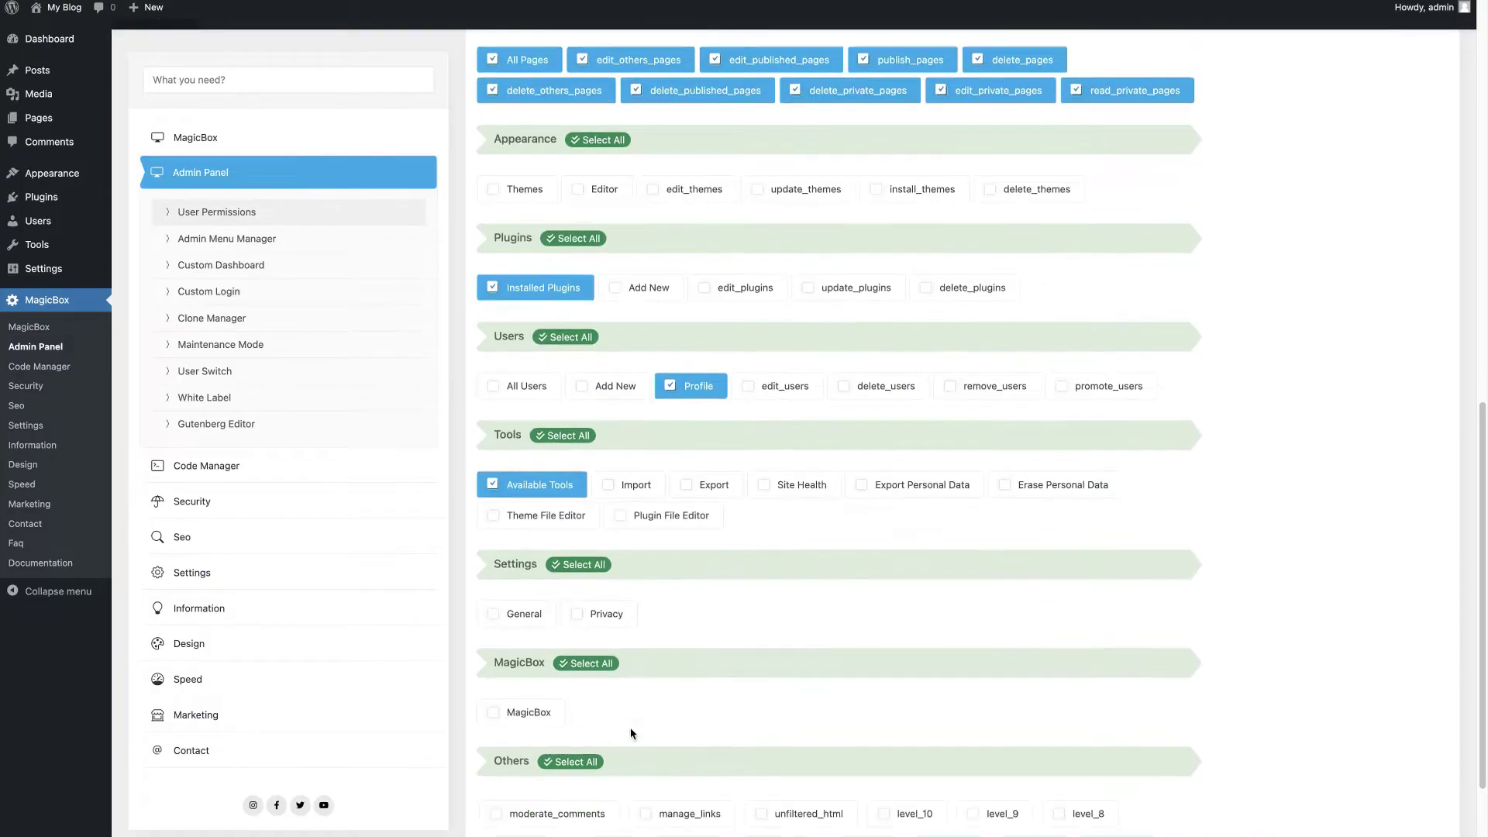
left_click(496, 469)
scroll(534, 775, "down", 3)
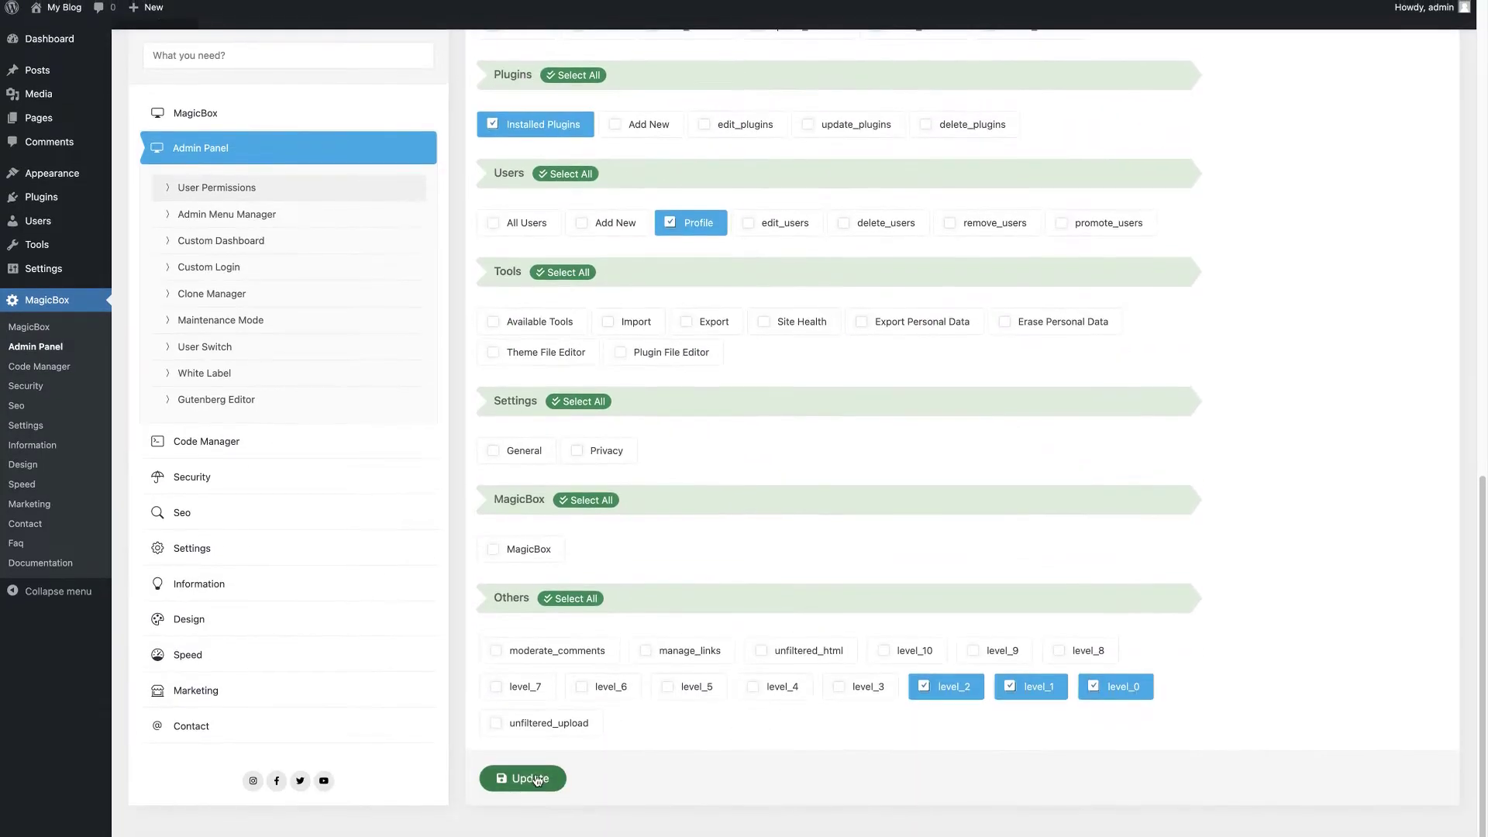
left_click(537, 779)
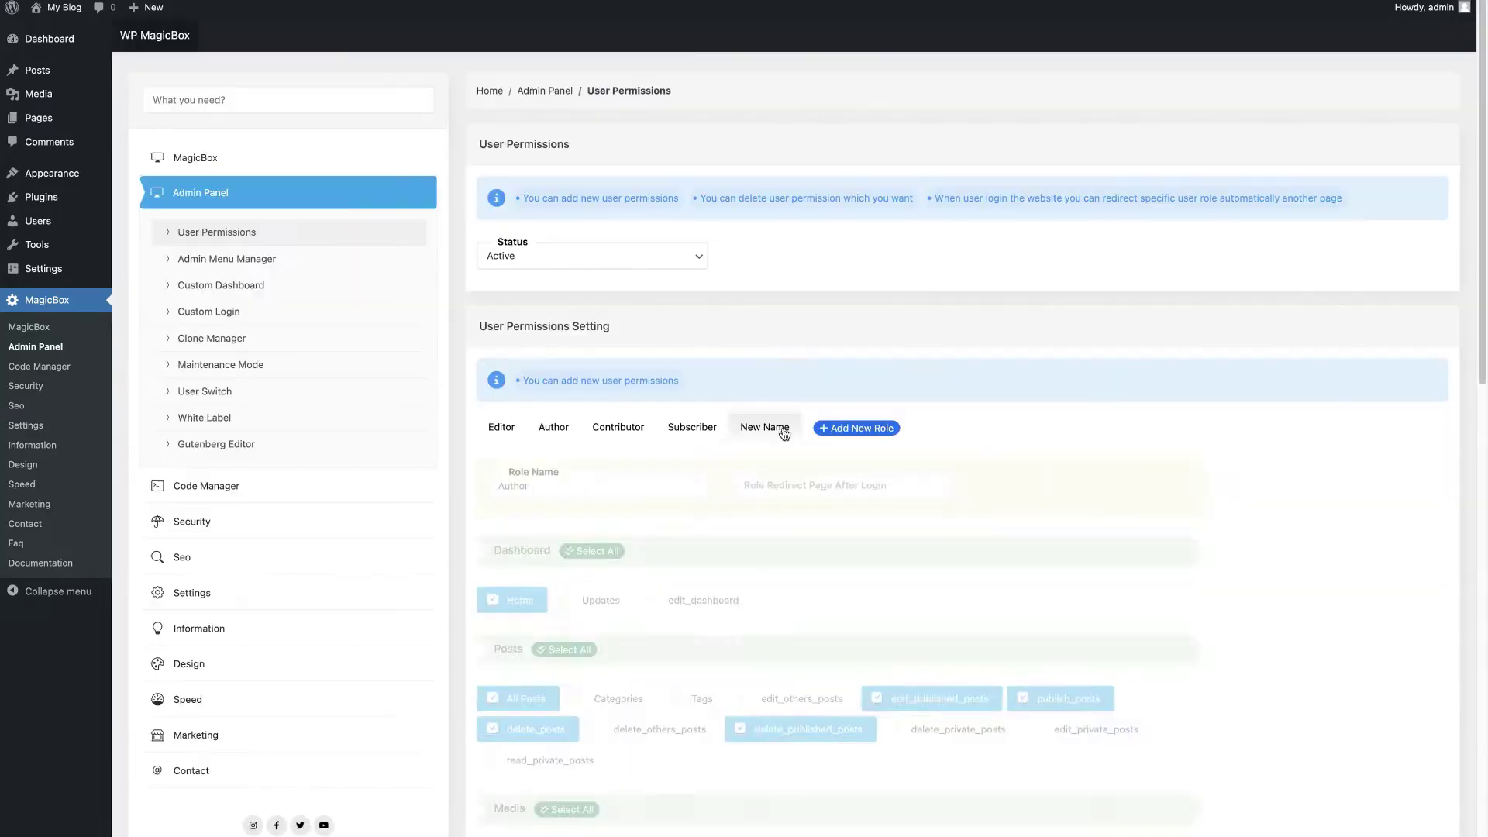
Step: Name the new role 'Test Role'
left_click(627, 480)
key("ctrl+a")
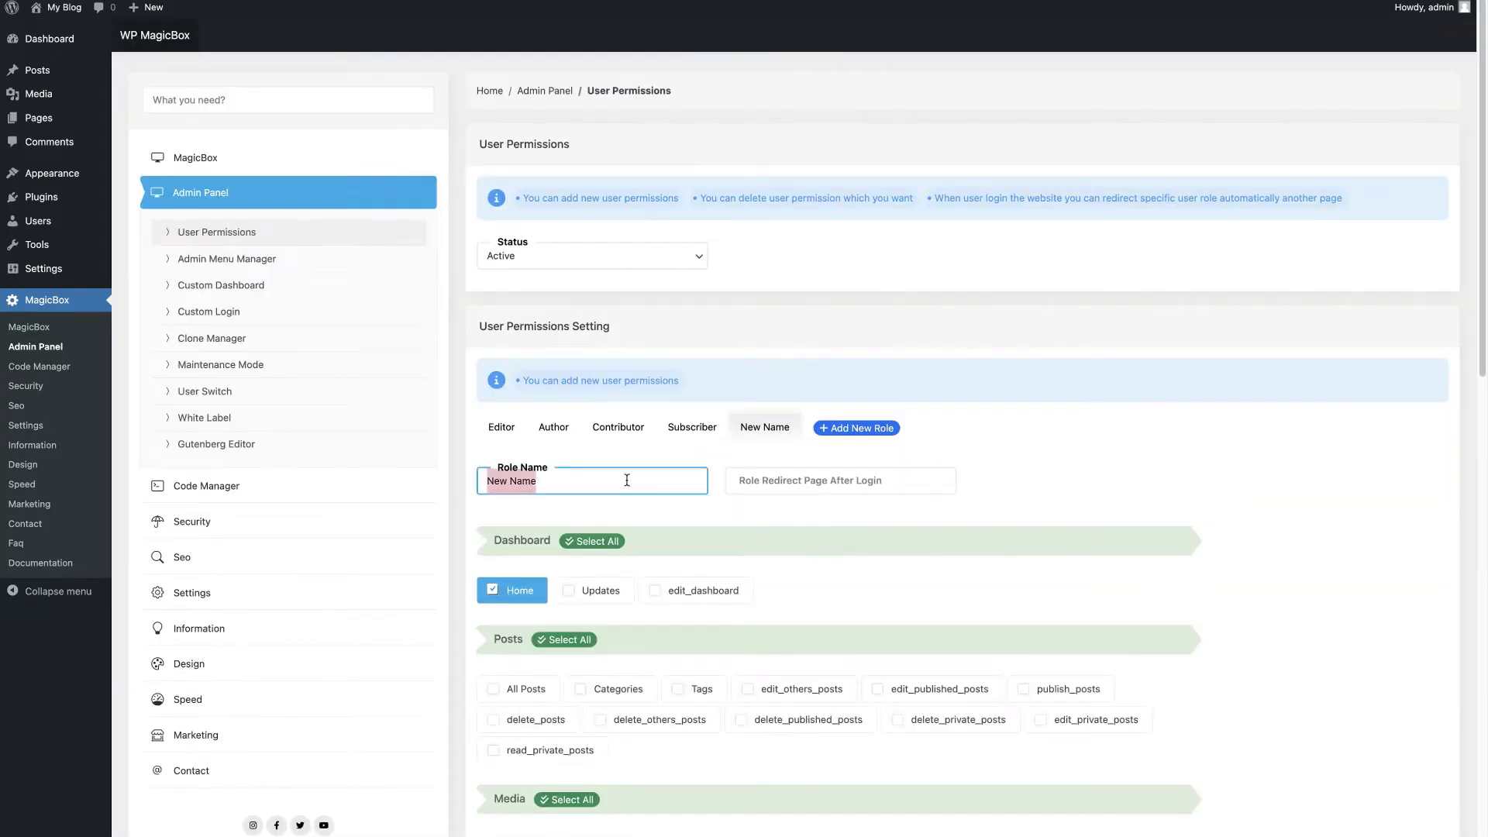
type("Test Role")
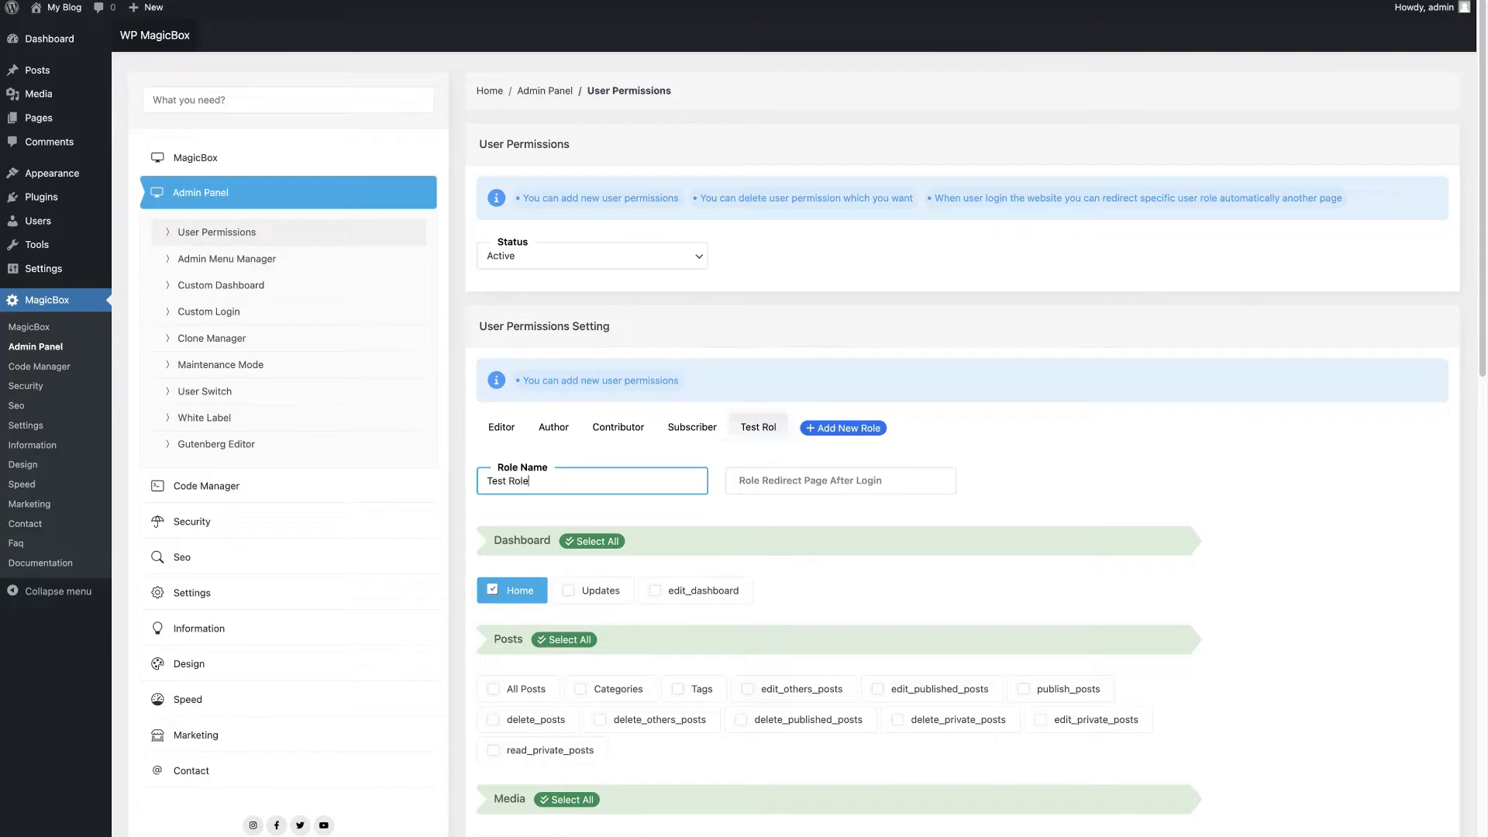
Step: Grant Test Role Posts, Media, Pages, comment moderation and Installed Plugins permissions, and save
scroll(670, 546, "down", 4)
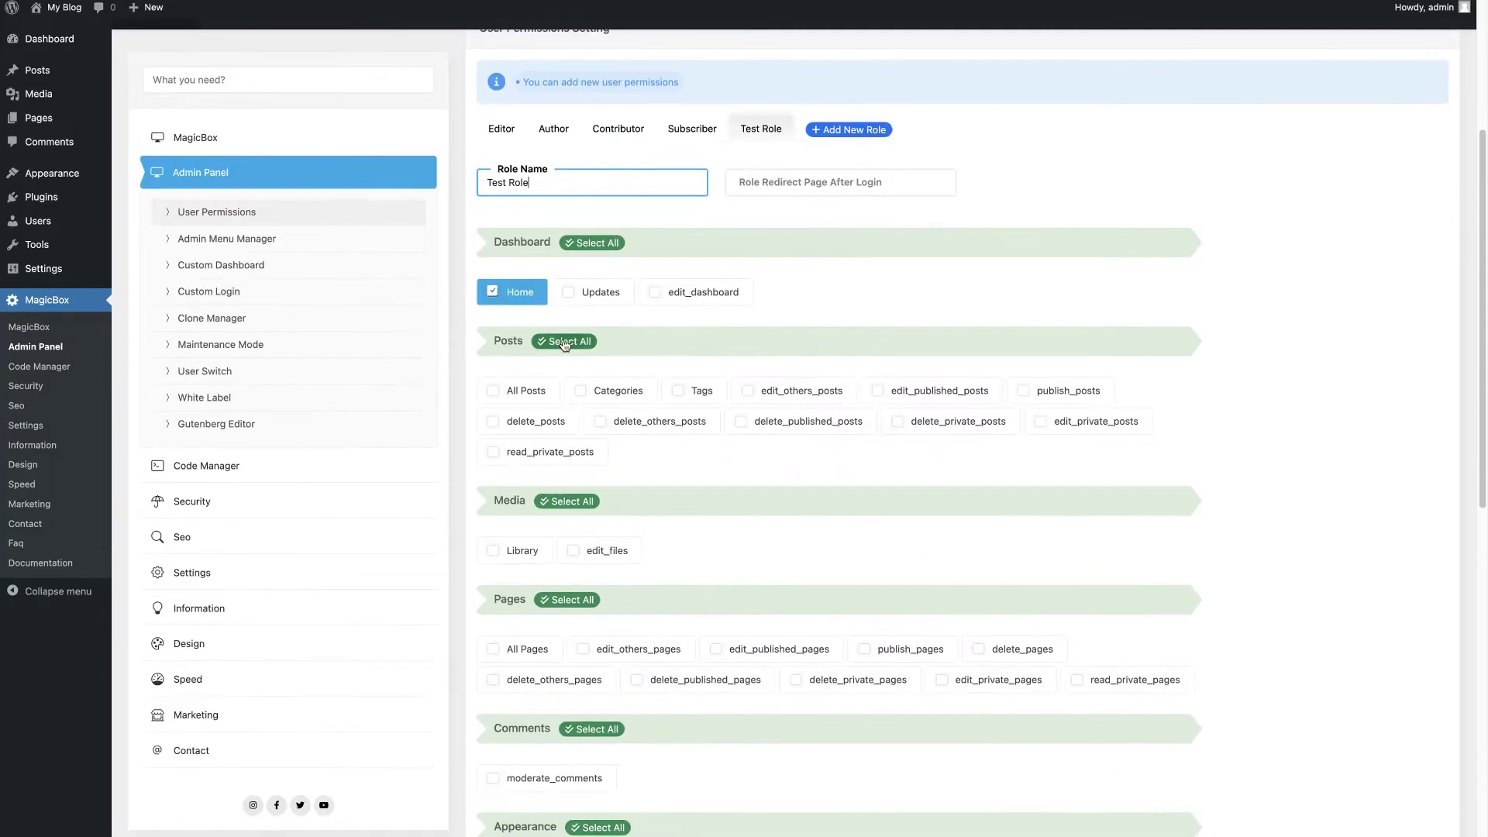
left_click(569, 341)
left_click(572, 501)
left_click(567, 599)
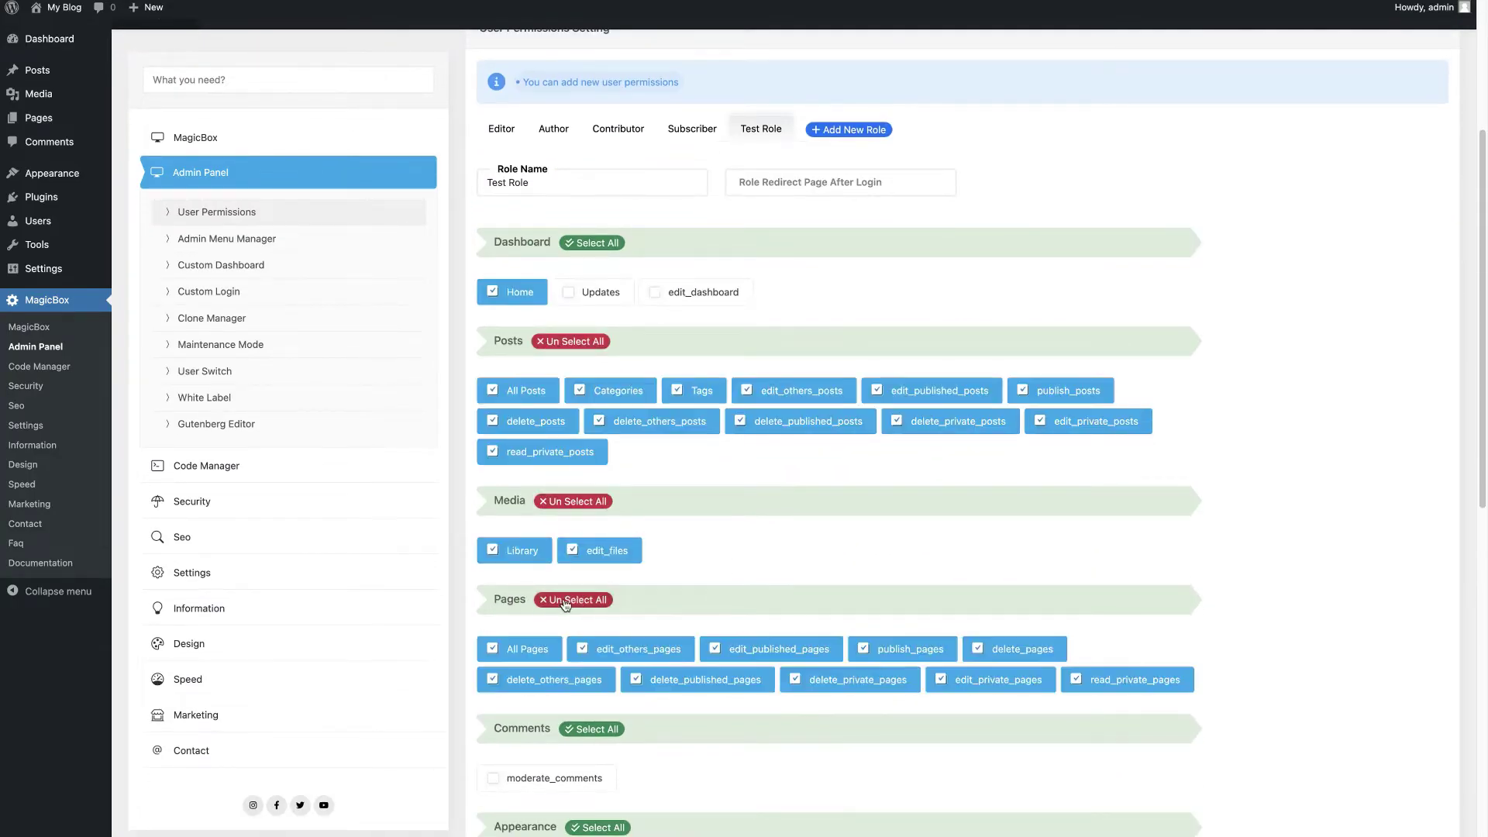
scroll(570, 603, "down", 3)
left_click(594, 469)
scroll(651, 814, "down", 2)
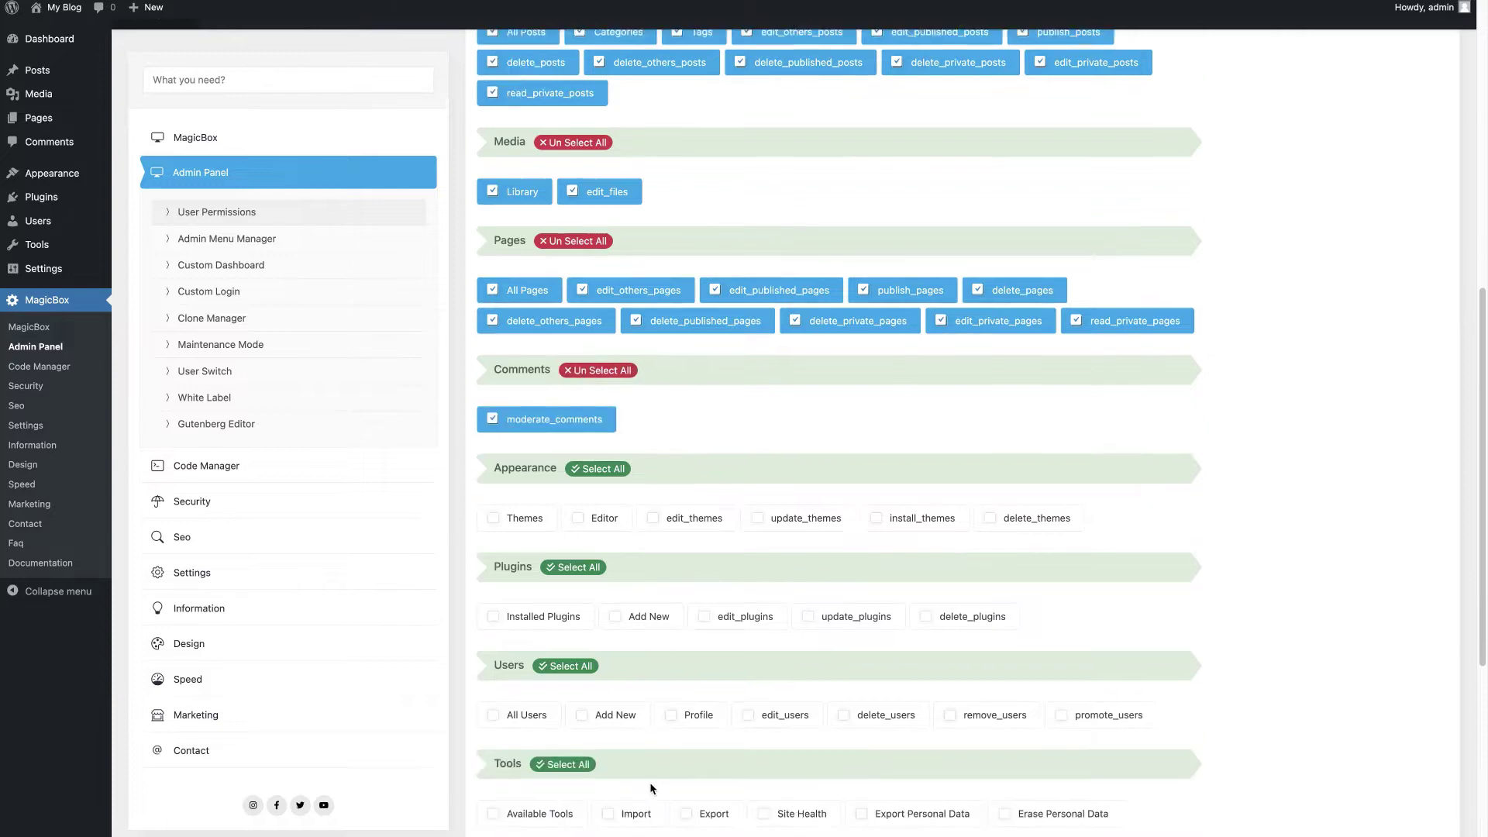
left_click(532, 596)
scroll(741, 718, "down", 3)
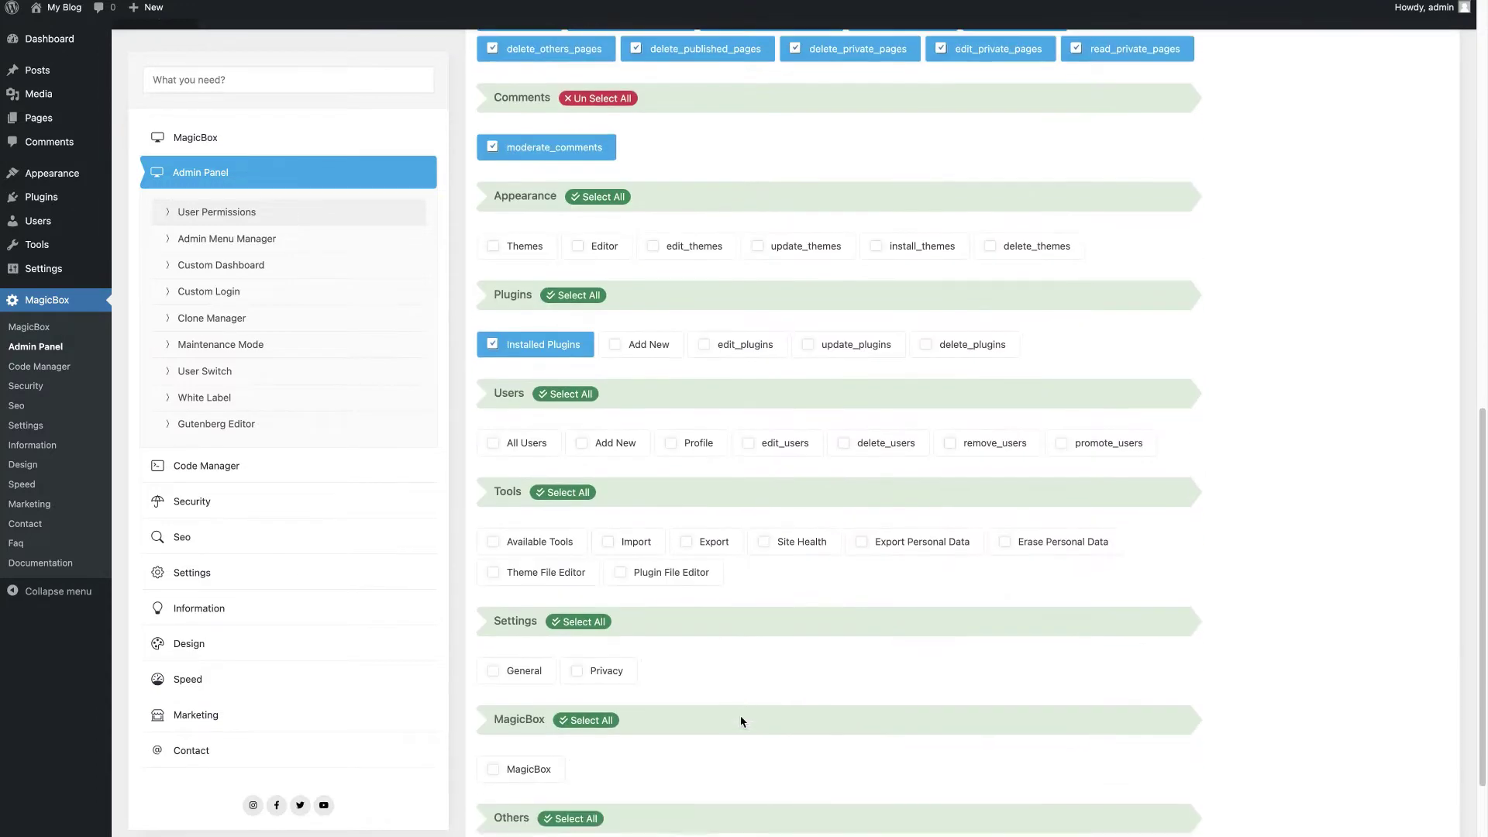
scroll(741, 718, "down", 3)
left_click(534, 777)
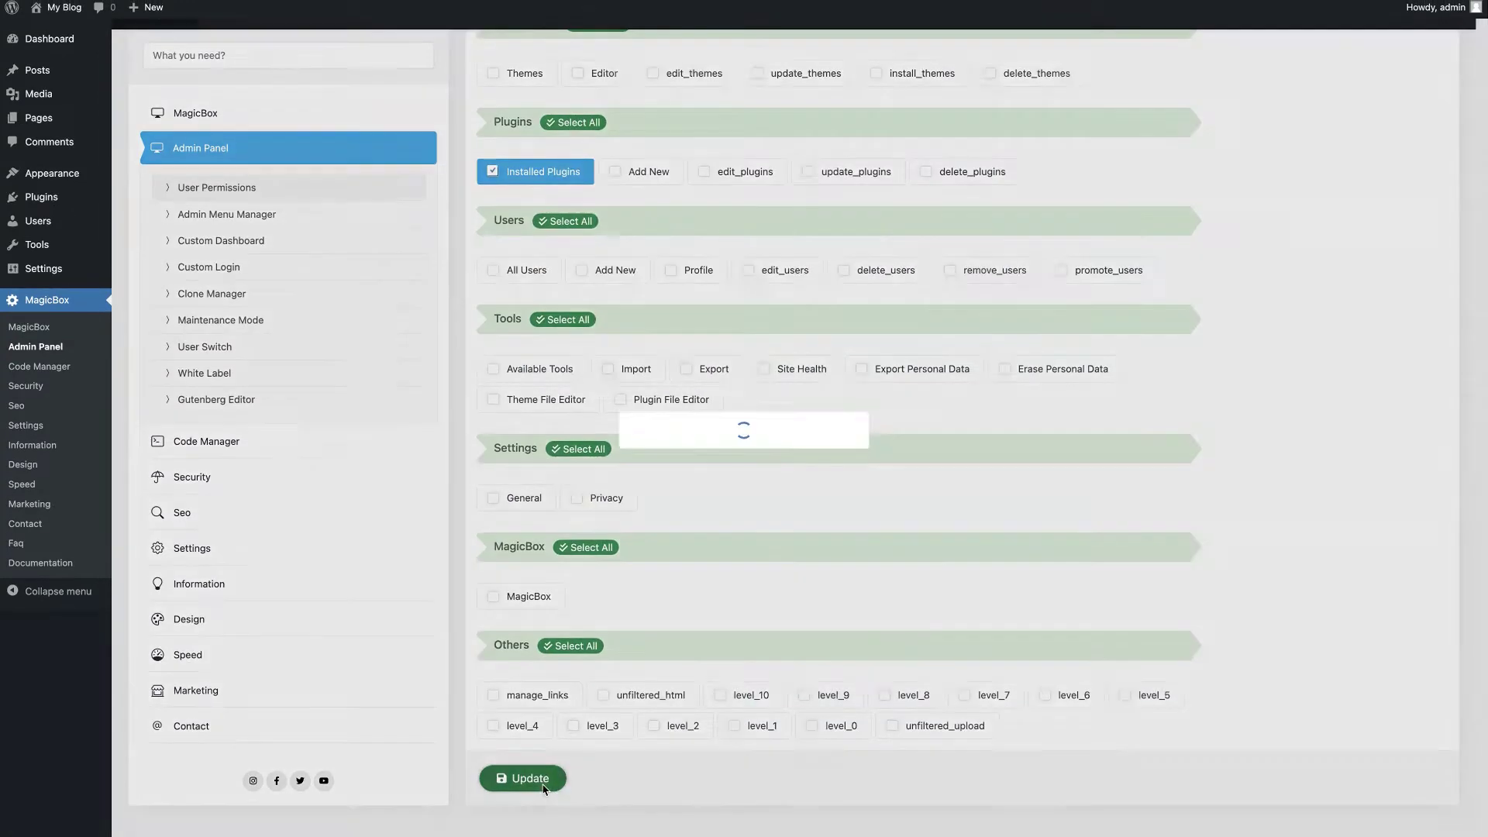
left_click(742, 516)
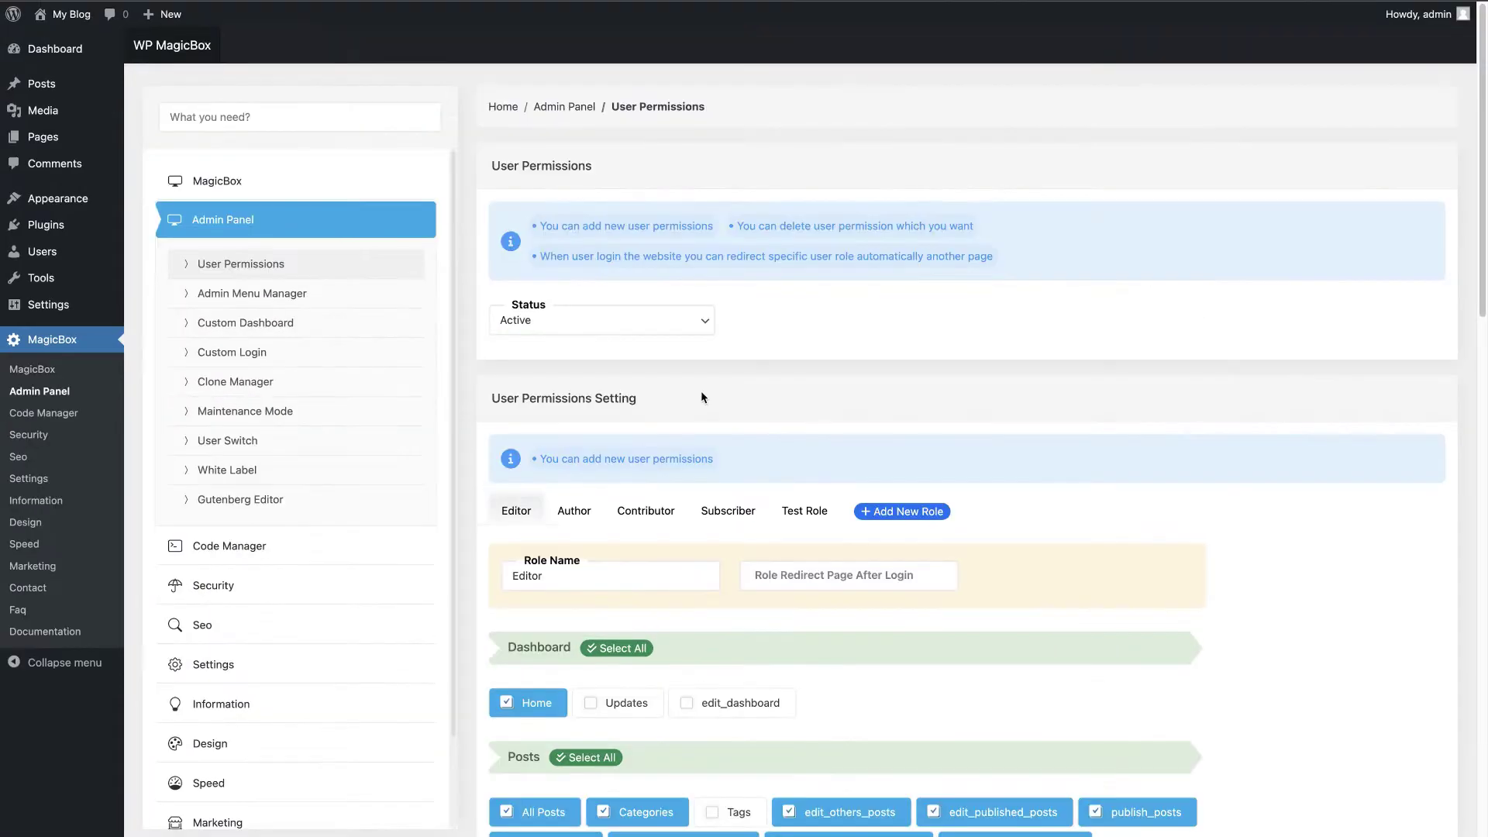
Step: In the Editor's admin menu, move Pages and Comments up just below Dashboard
left_click(293, 294)
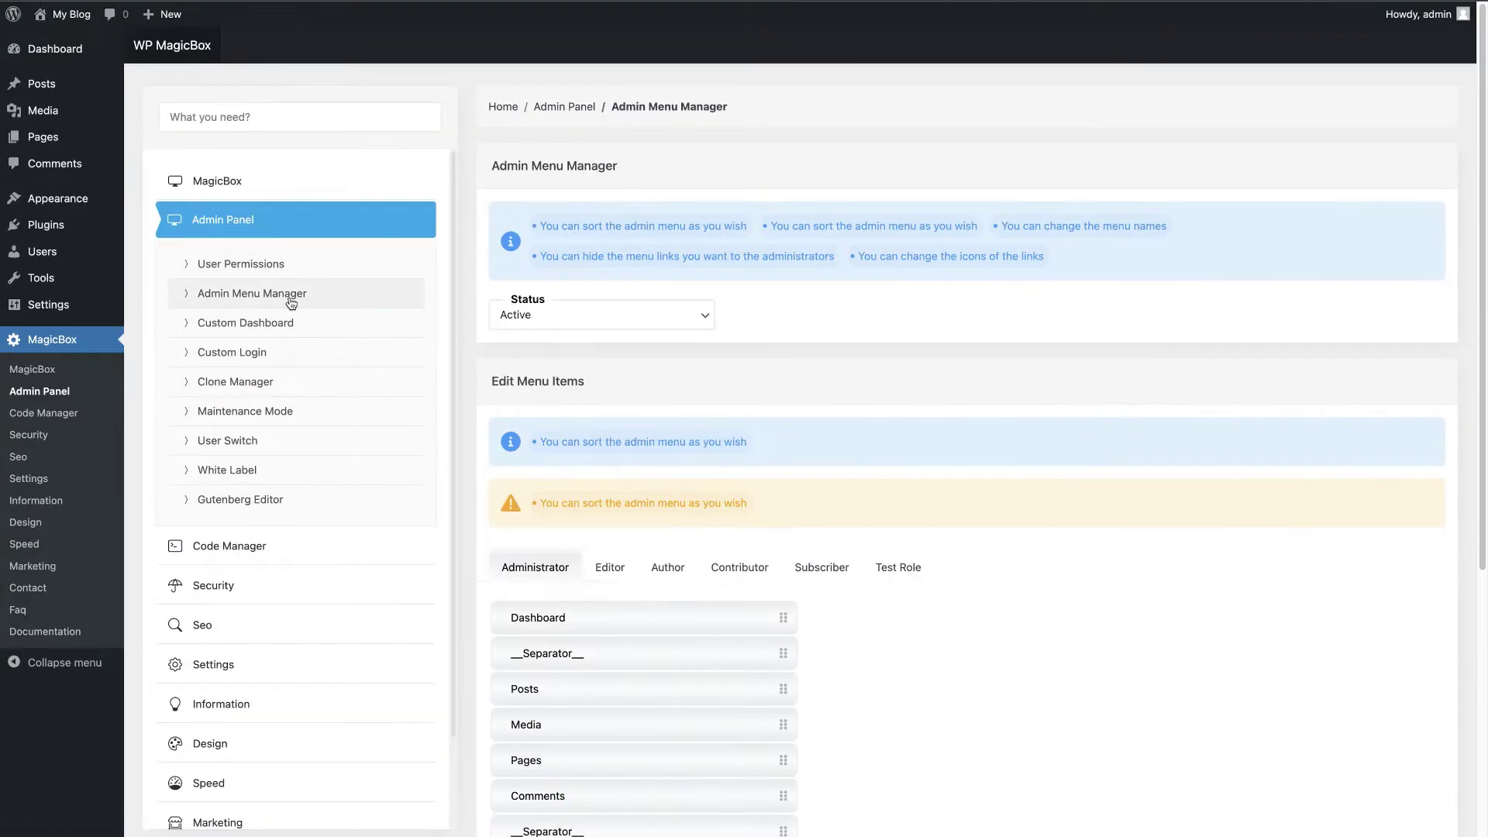
scroll(664, 519, "down", 1)
scroll(665, 518, "down", 5)
left_click(614, 204)
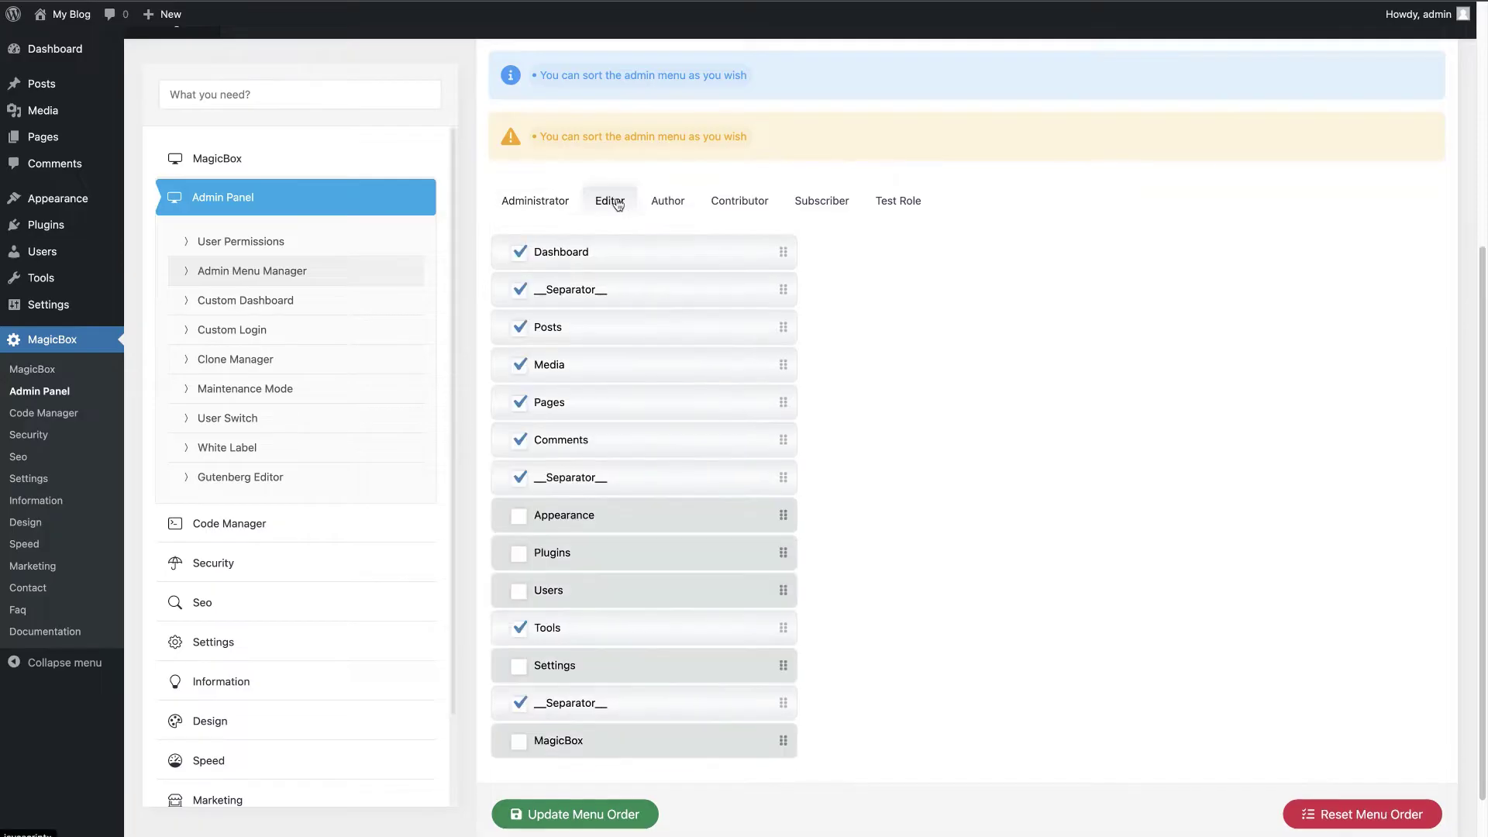
left_click_drag(614, 404, 612, 276)
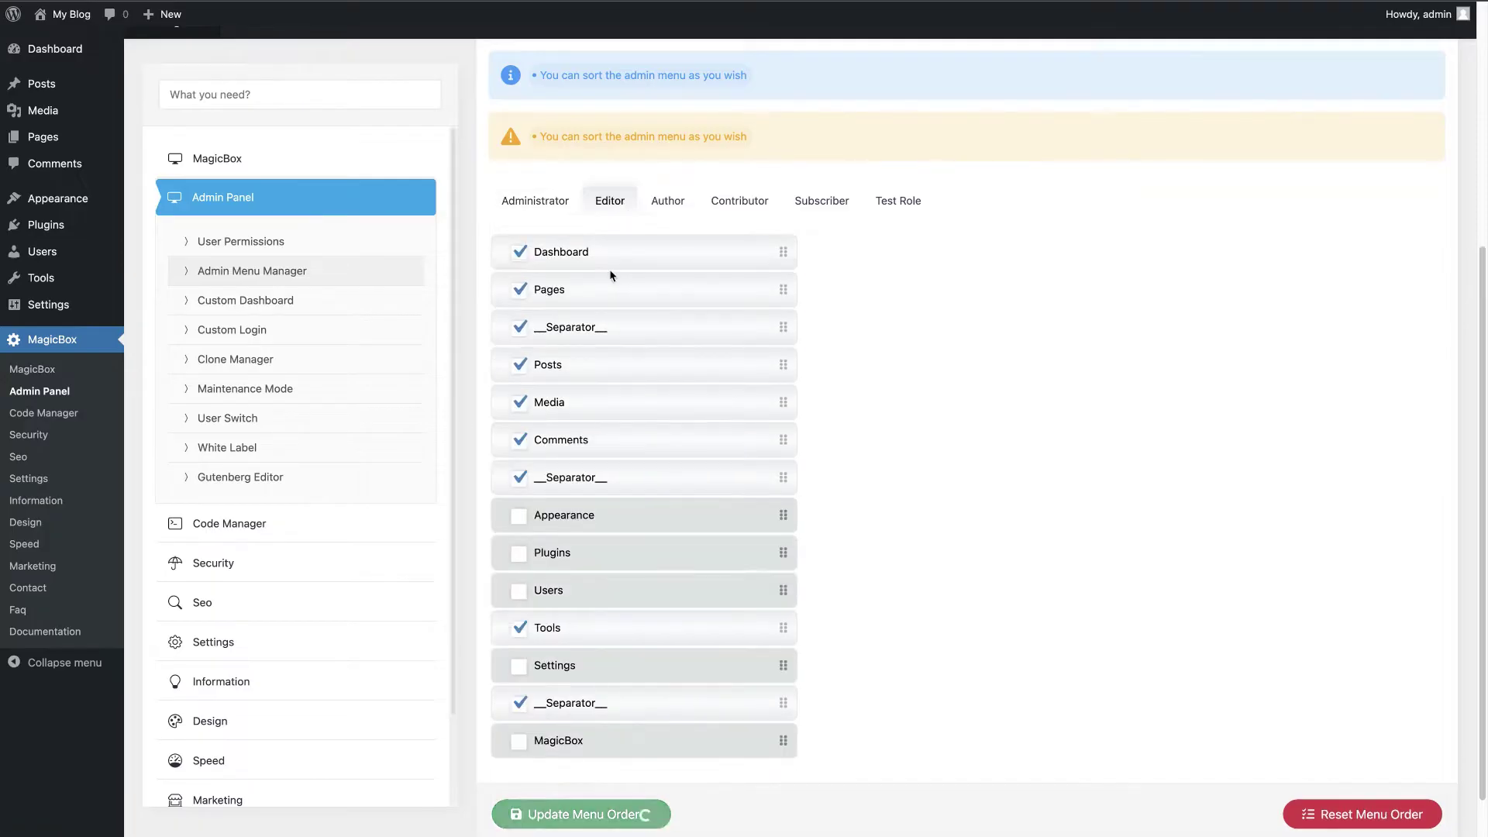
left_click_drag(614, 441, 612, 328)
Step: Rename the Media menu item to 'Gallery', save the menu, and return to MagicBox home
left_click(594, 446)
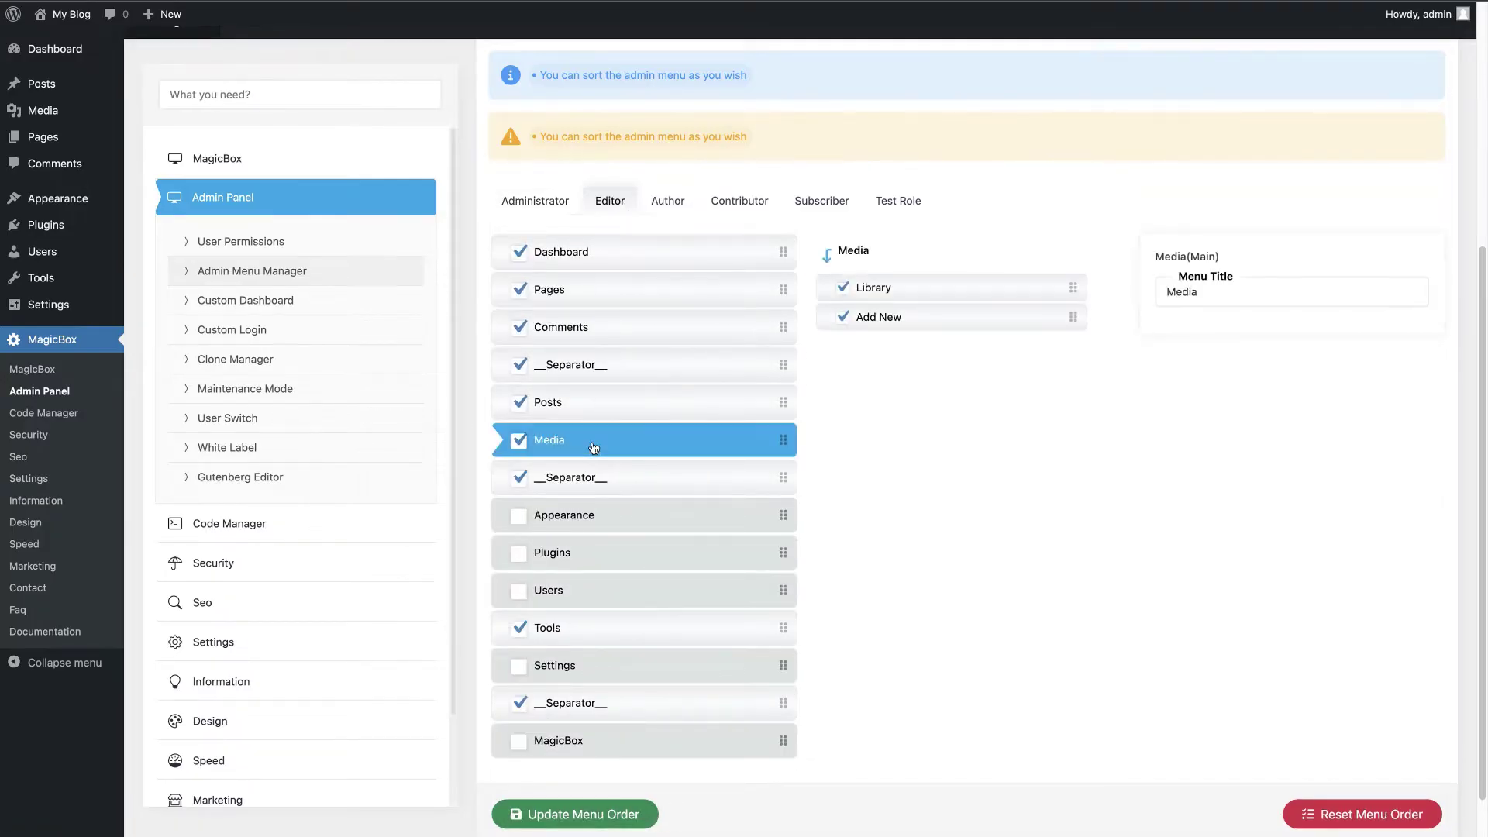
double_click(1183, 294)
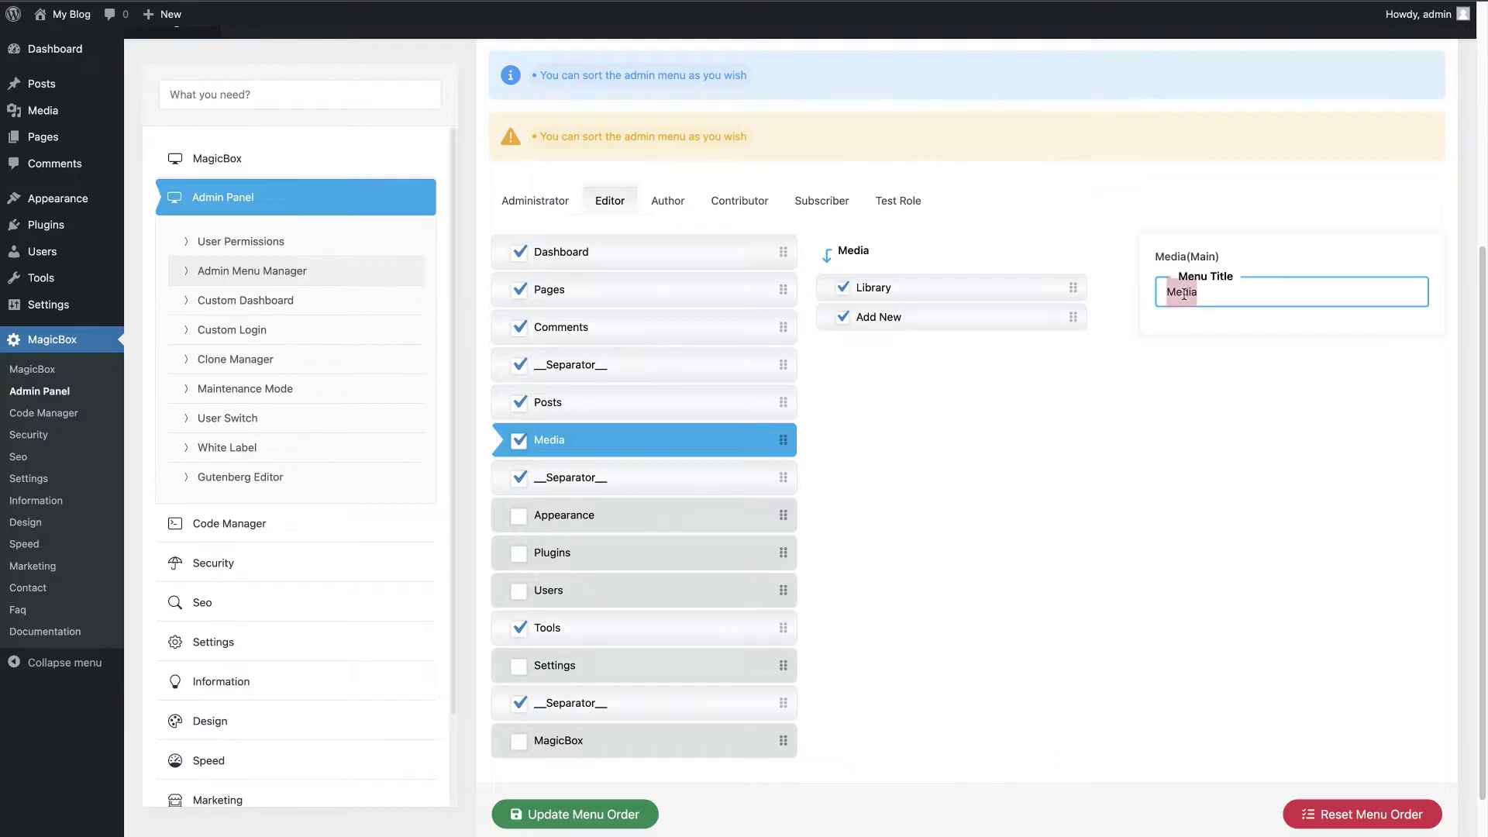
type("Gallery")
left_click(543, 812)
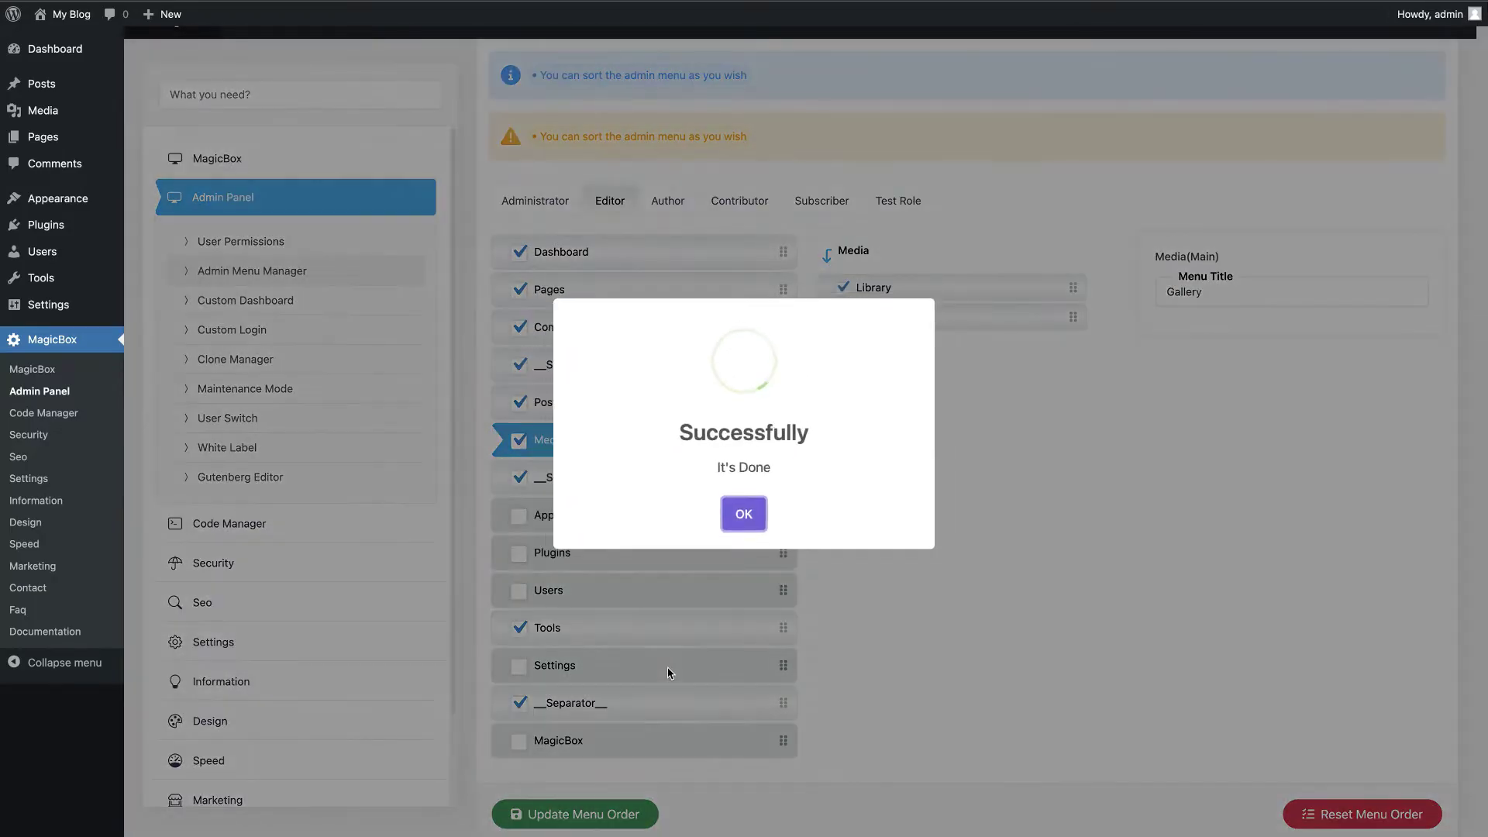
left_click(743, 514)
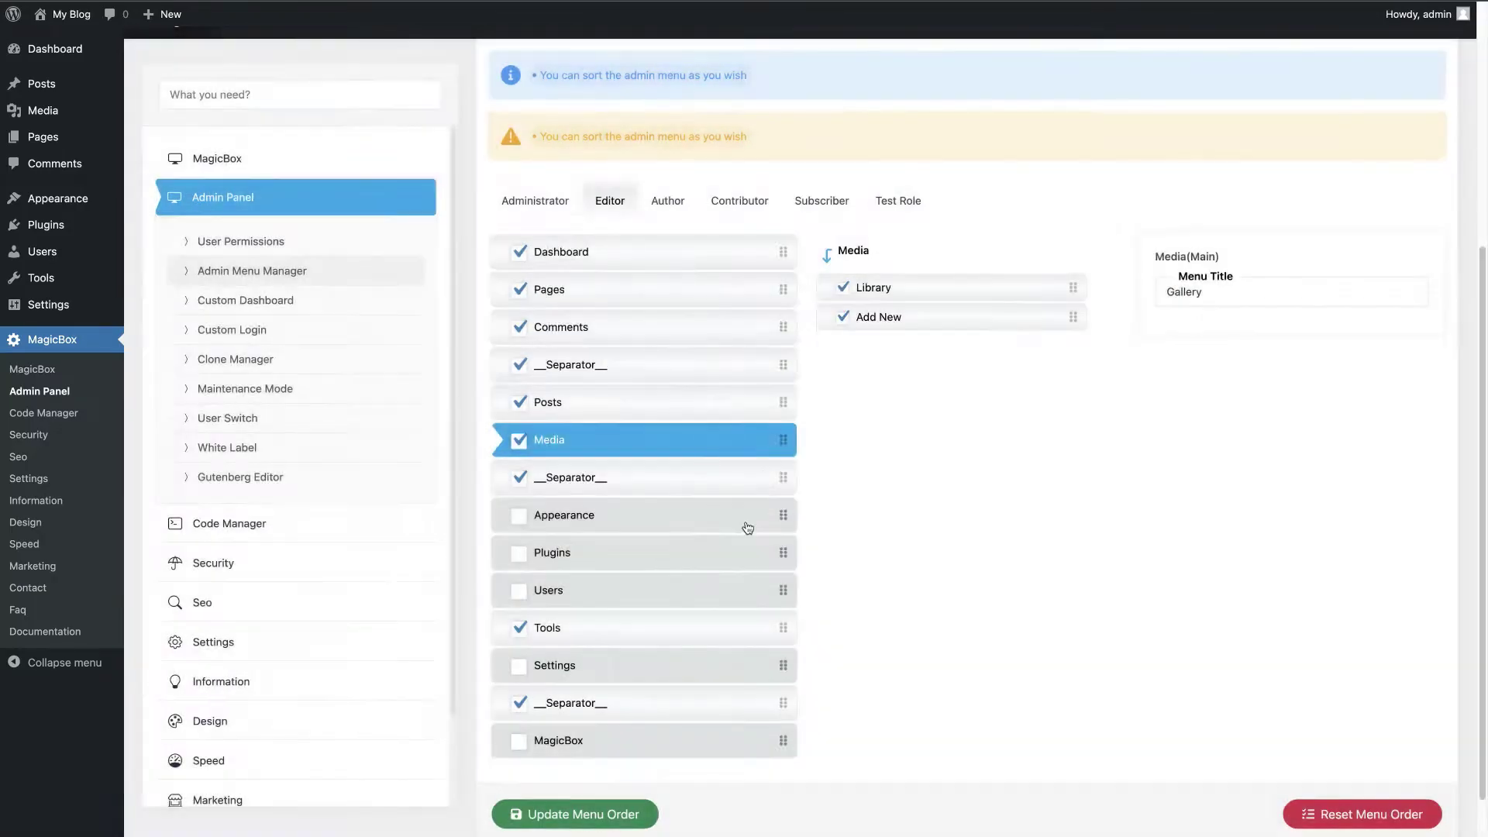
left_click(68, 46)
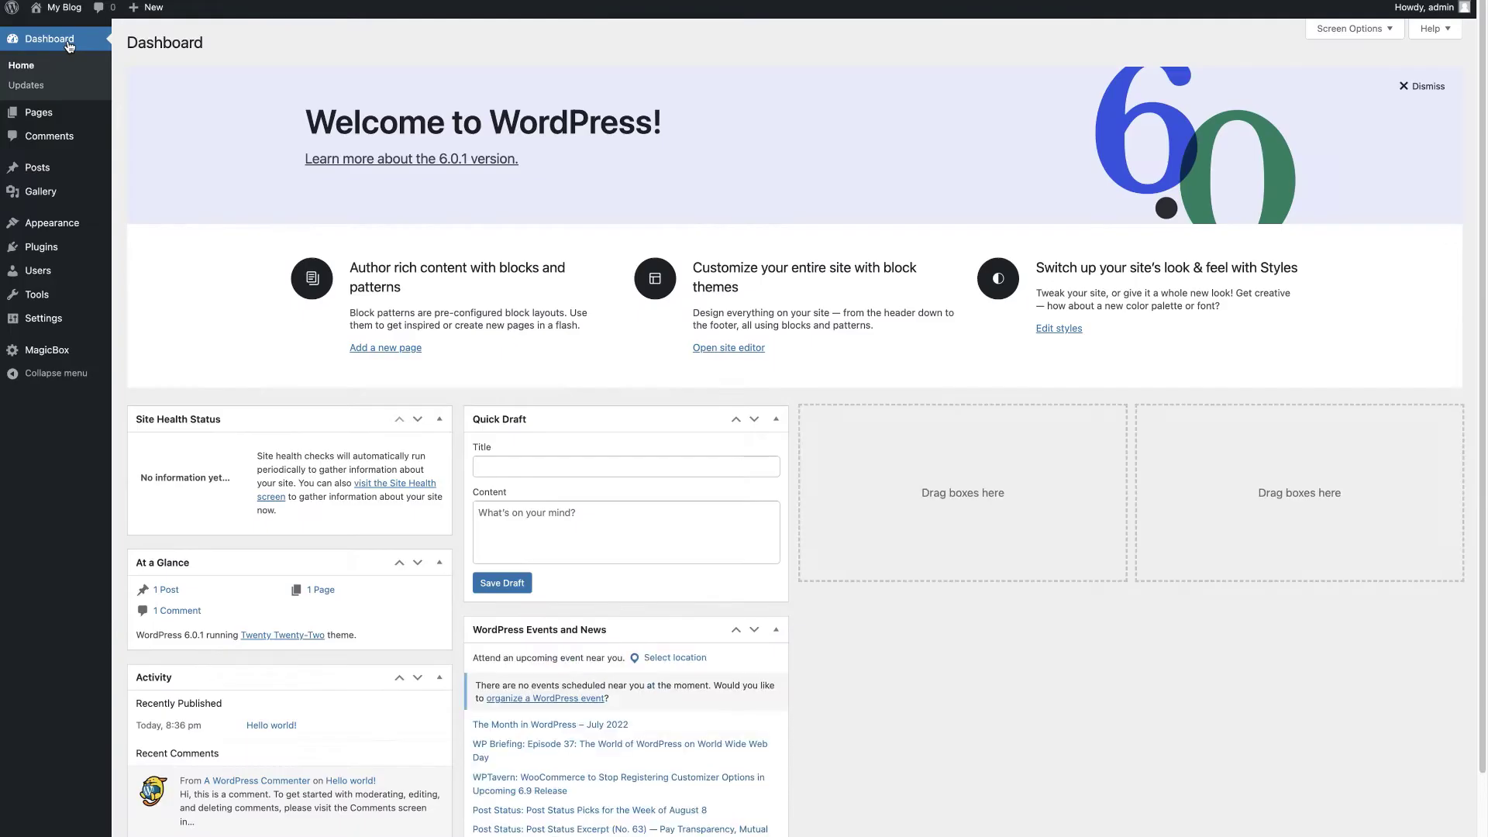
left_click(39, 353)
Step: Set the custom dashboard title to 'My Site'
left_click(198, 194)
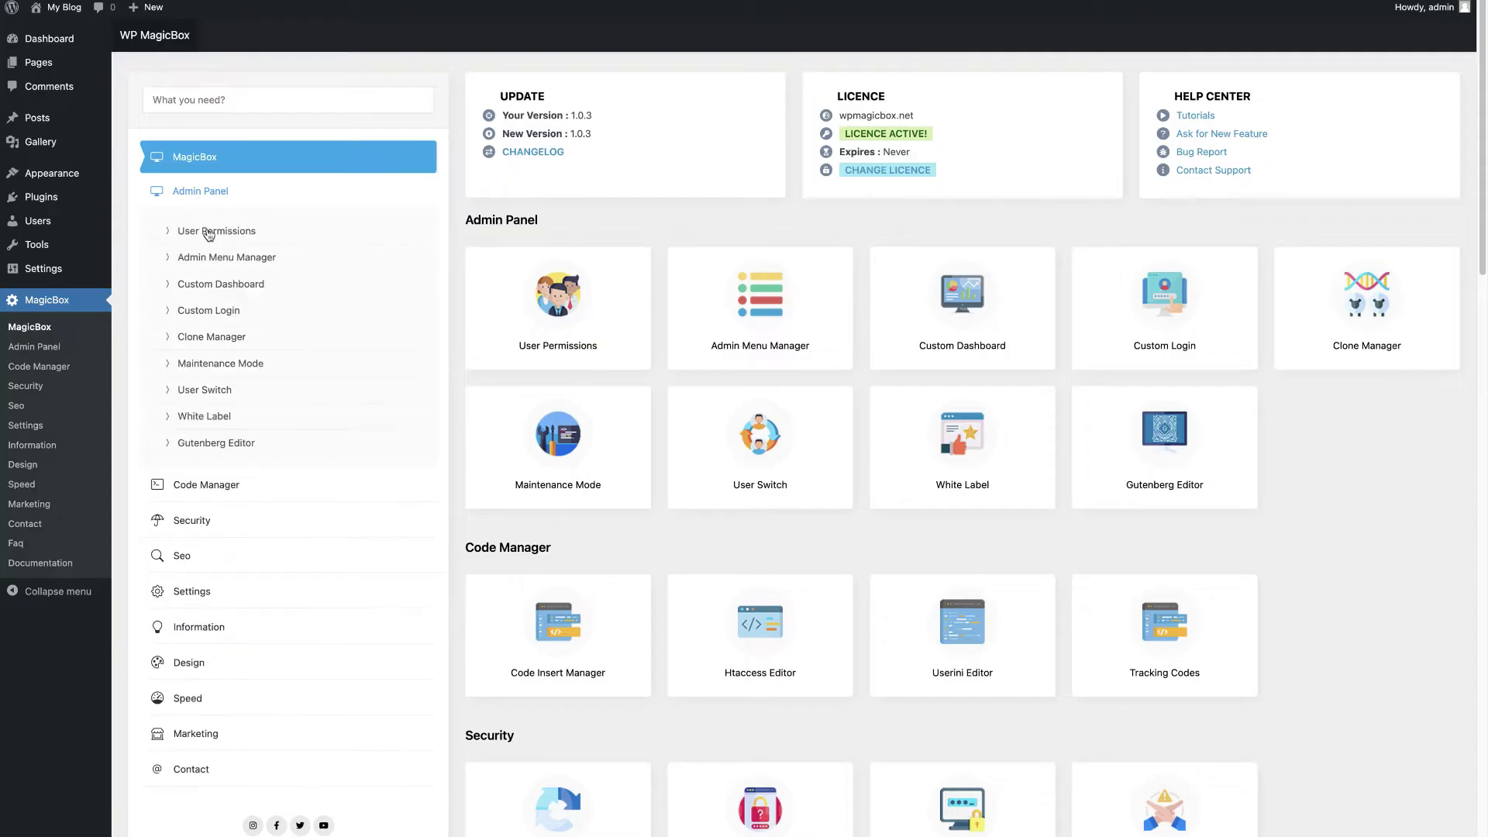
left_click(211, 286)
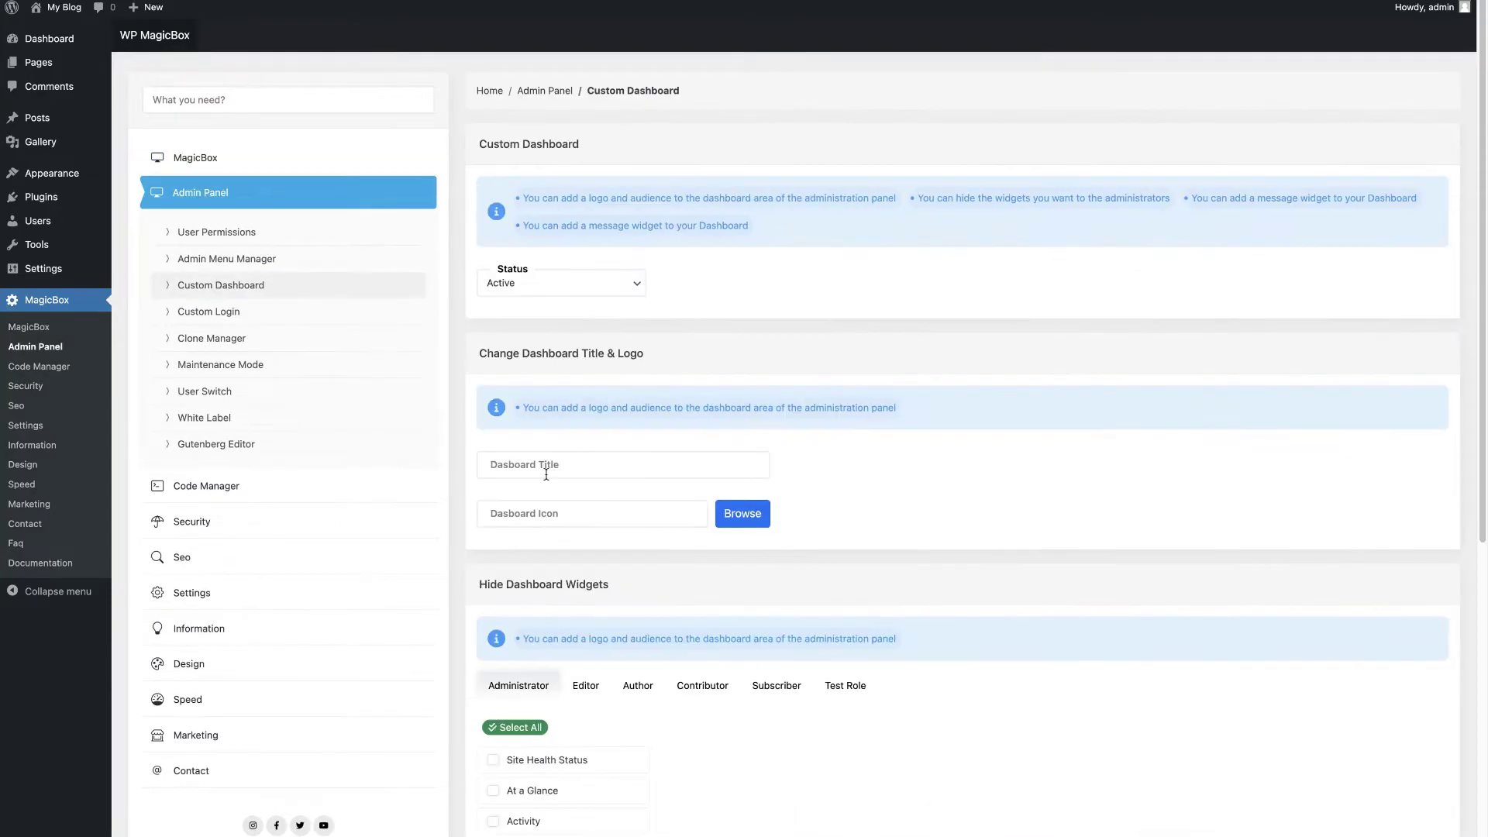
left_click(554, 465)
type("My Sit")
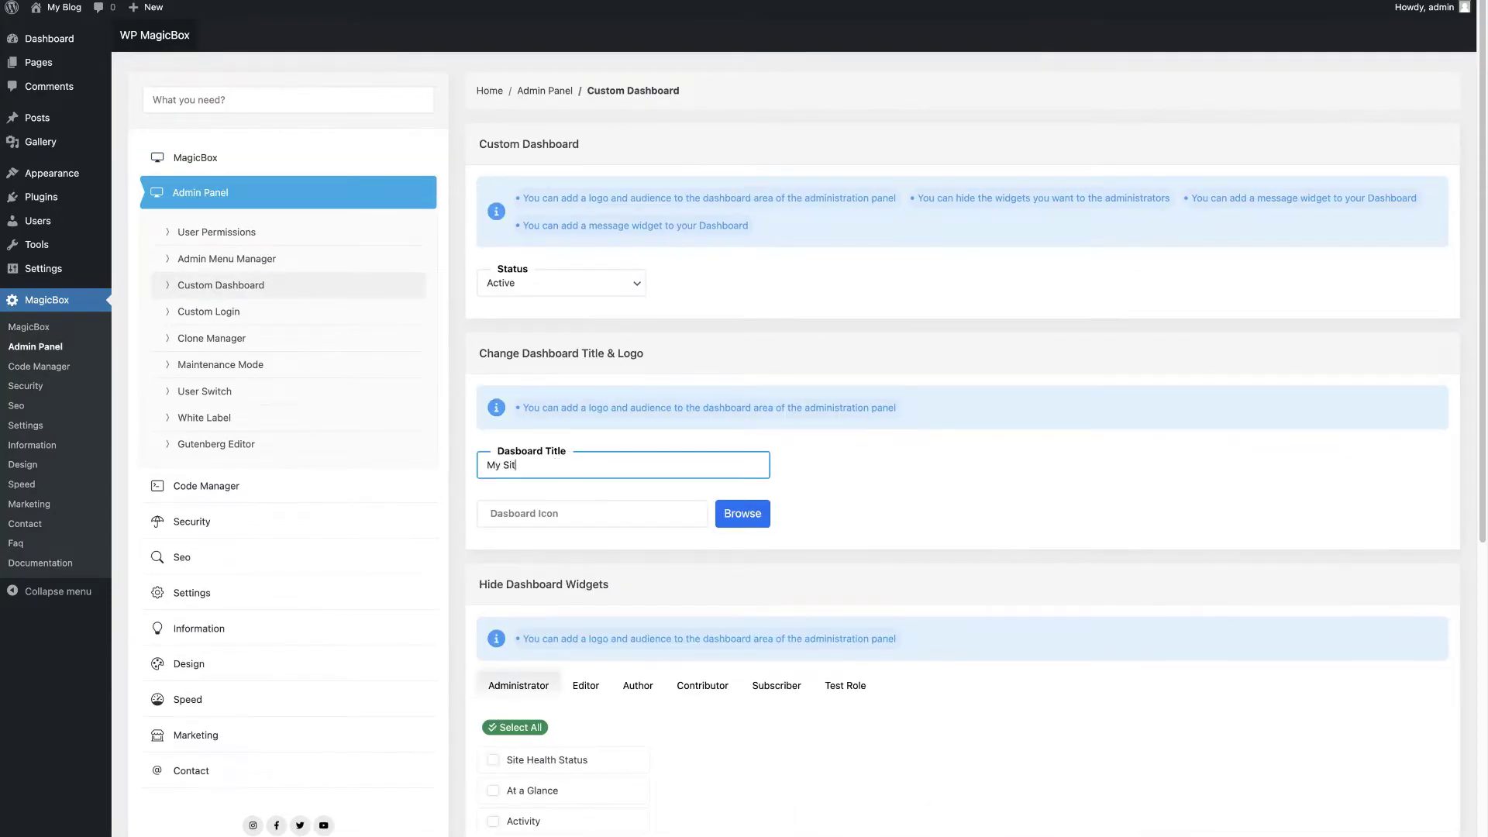
type("e")
Step: Upload logo.png and use it as the dashboard icon
left_click(742, 513)
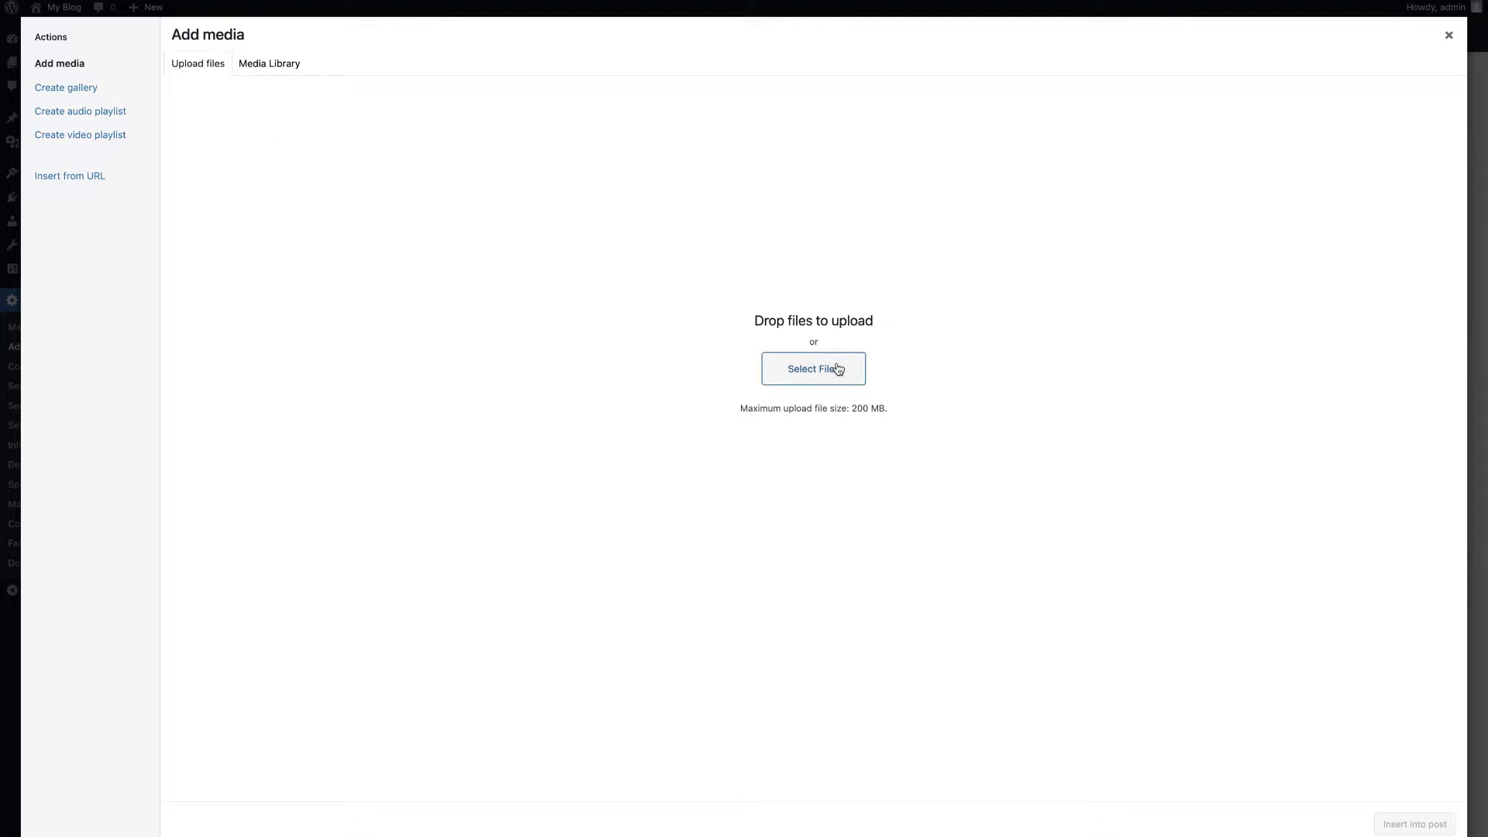
left_click(837, 368)
left_click(365, 157)
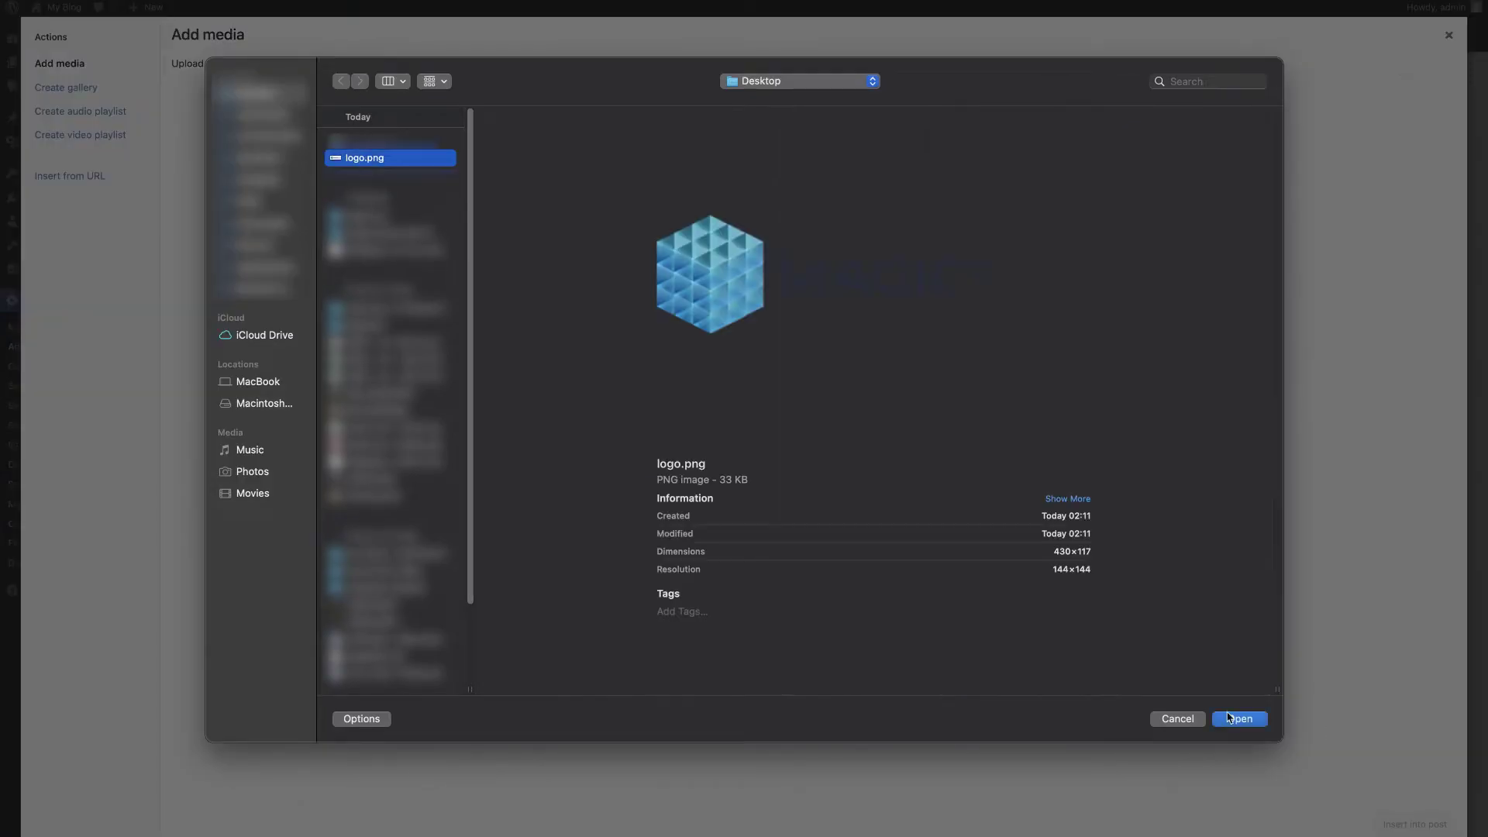
left_click(1228, 718)
left_click(1406, 824)
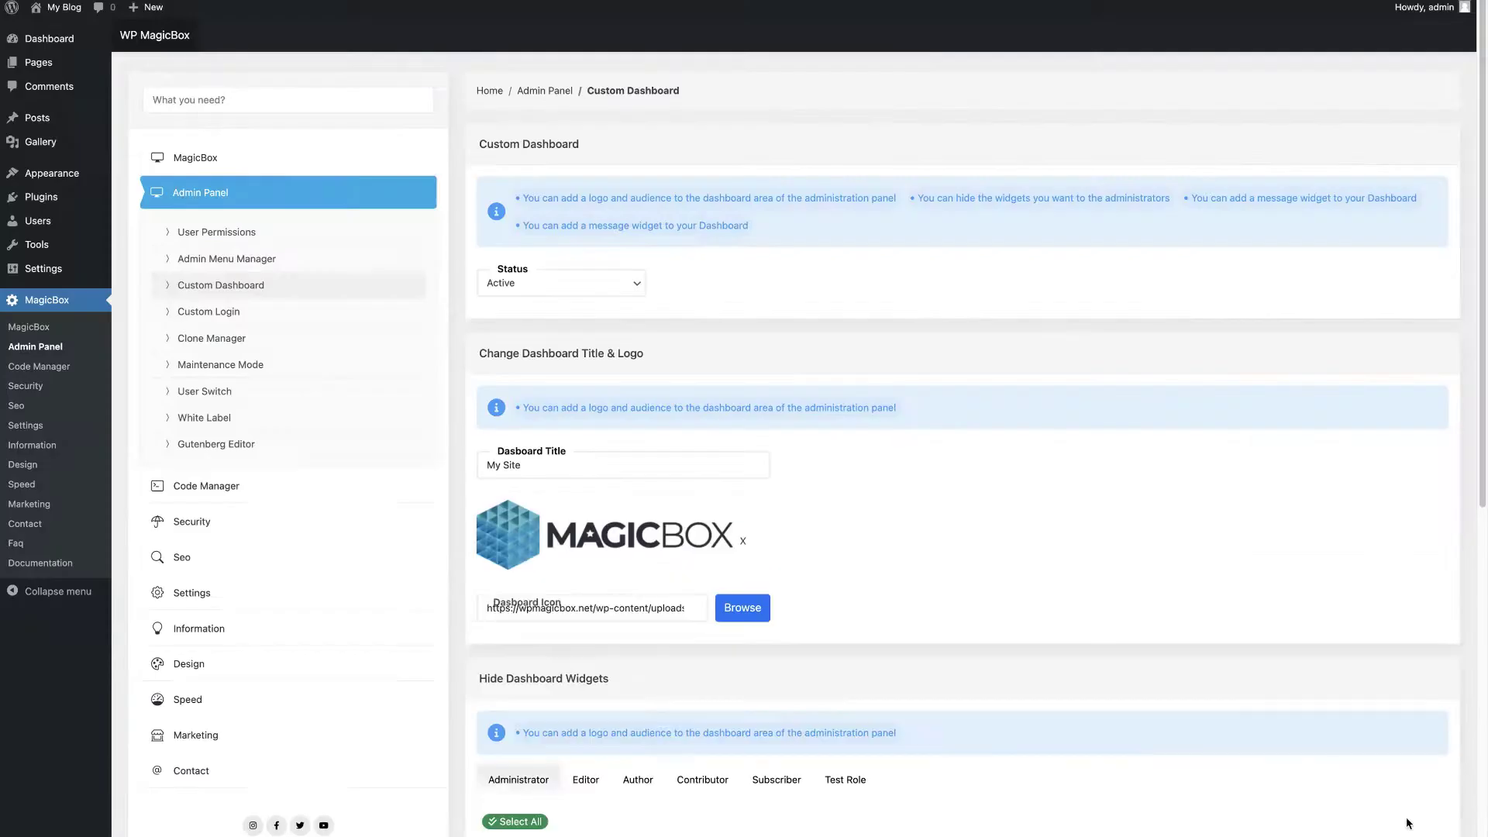
Step: Hide all six dashboard widgets for administrators
scroll(892, 736, "down", 8)
scroll(891, 738, "down", 1)
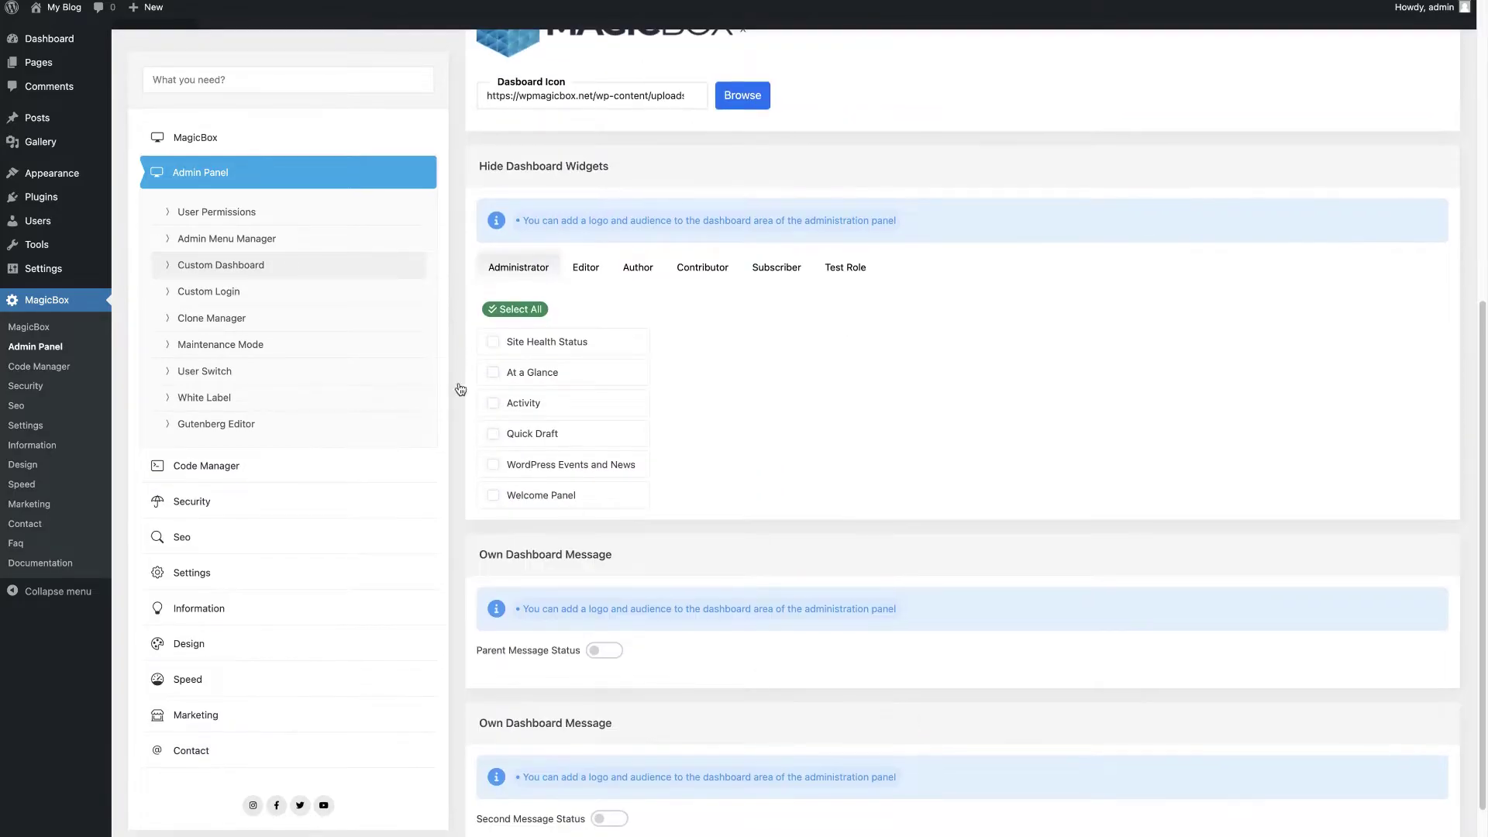
left_click(510, 313)
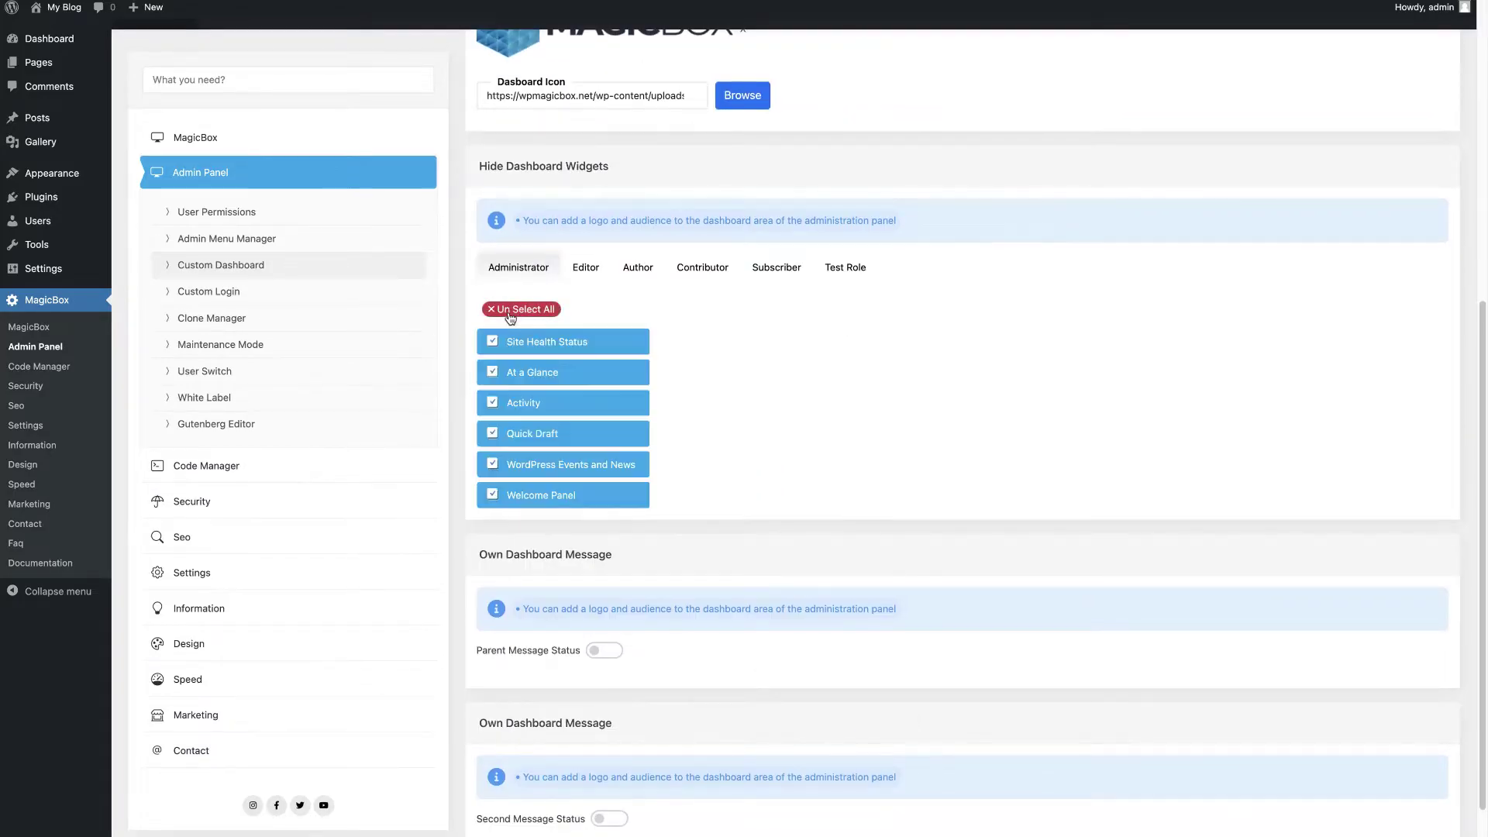
Step: Turn on a 'test' dashboard message shown in the header to administrators, save, and view it
scroll(648, 655, "down", 2)
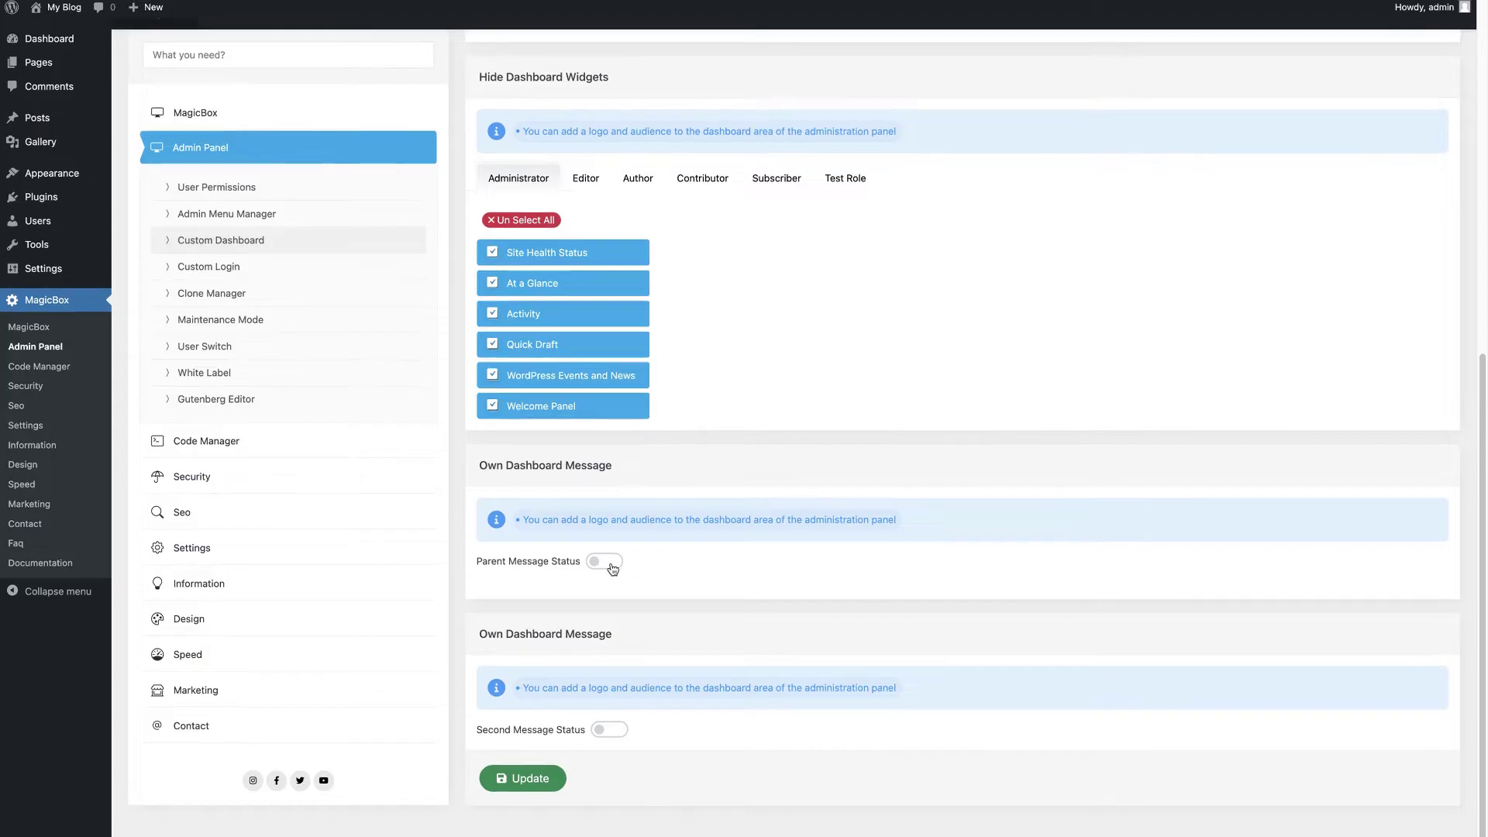
left_click(604, 561)
scroll(655, 740, "down", 3)
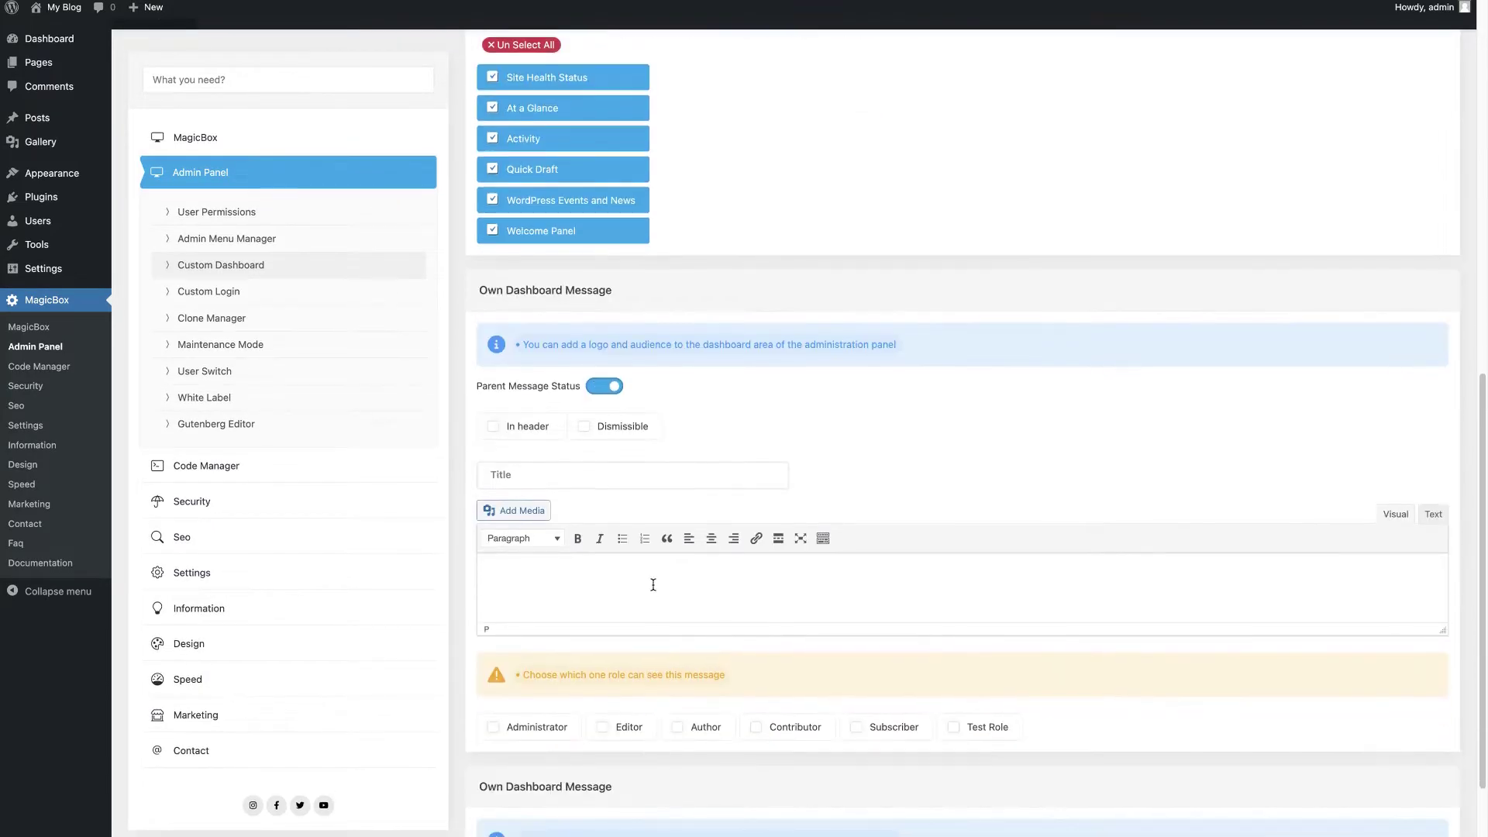
type("test")
left_click(521, 434)
left_click(548, 471)
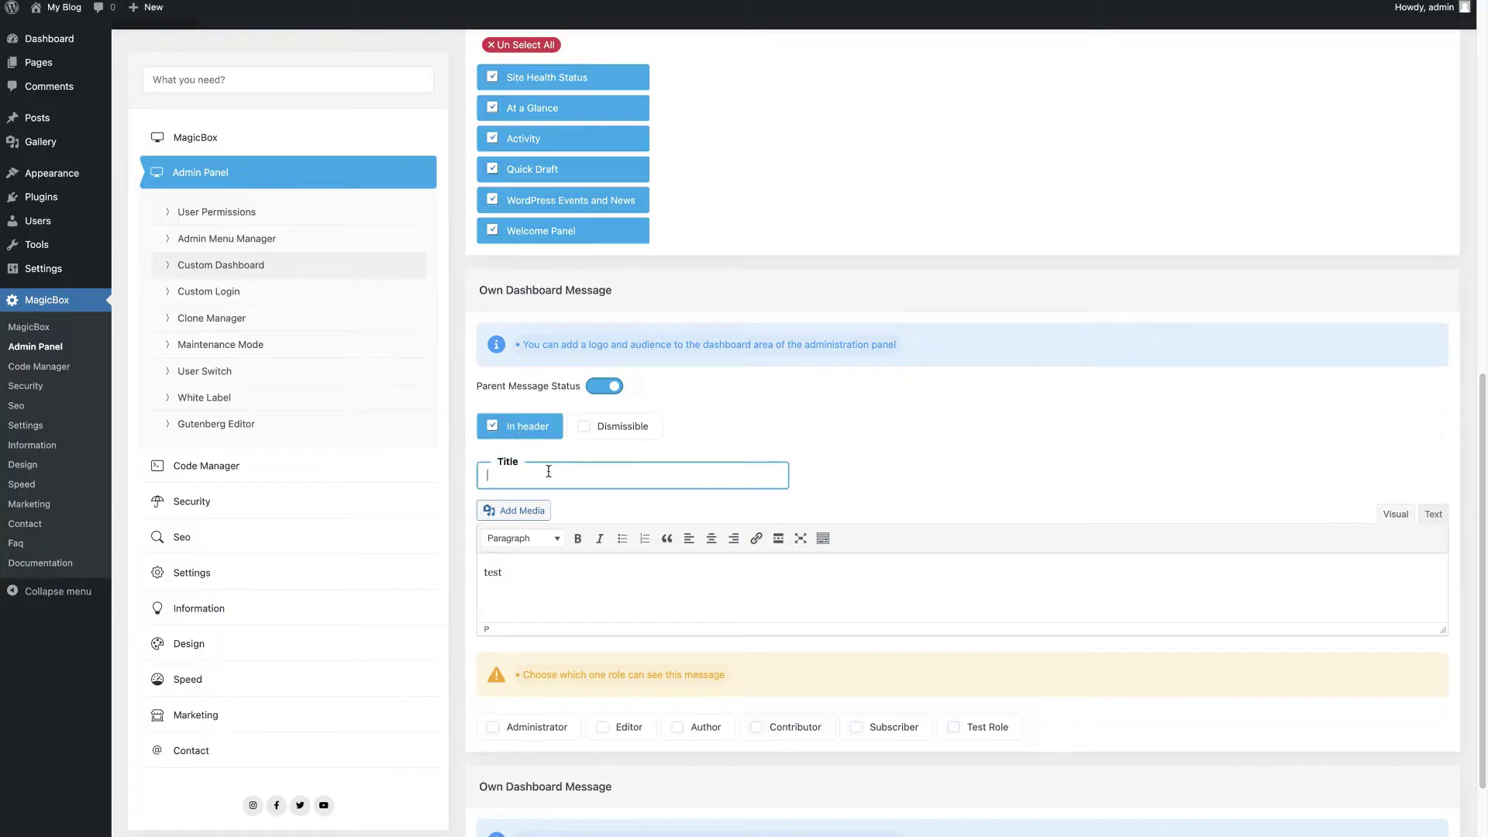
scroll(652, 616, "down", 2)
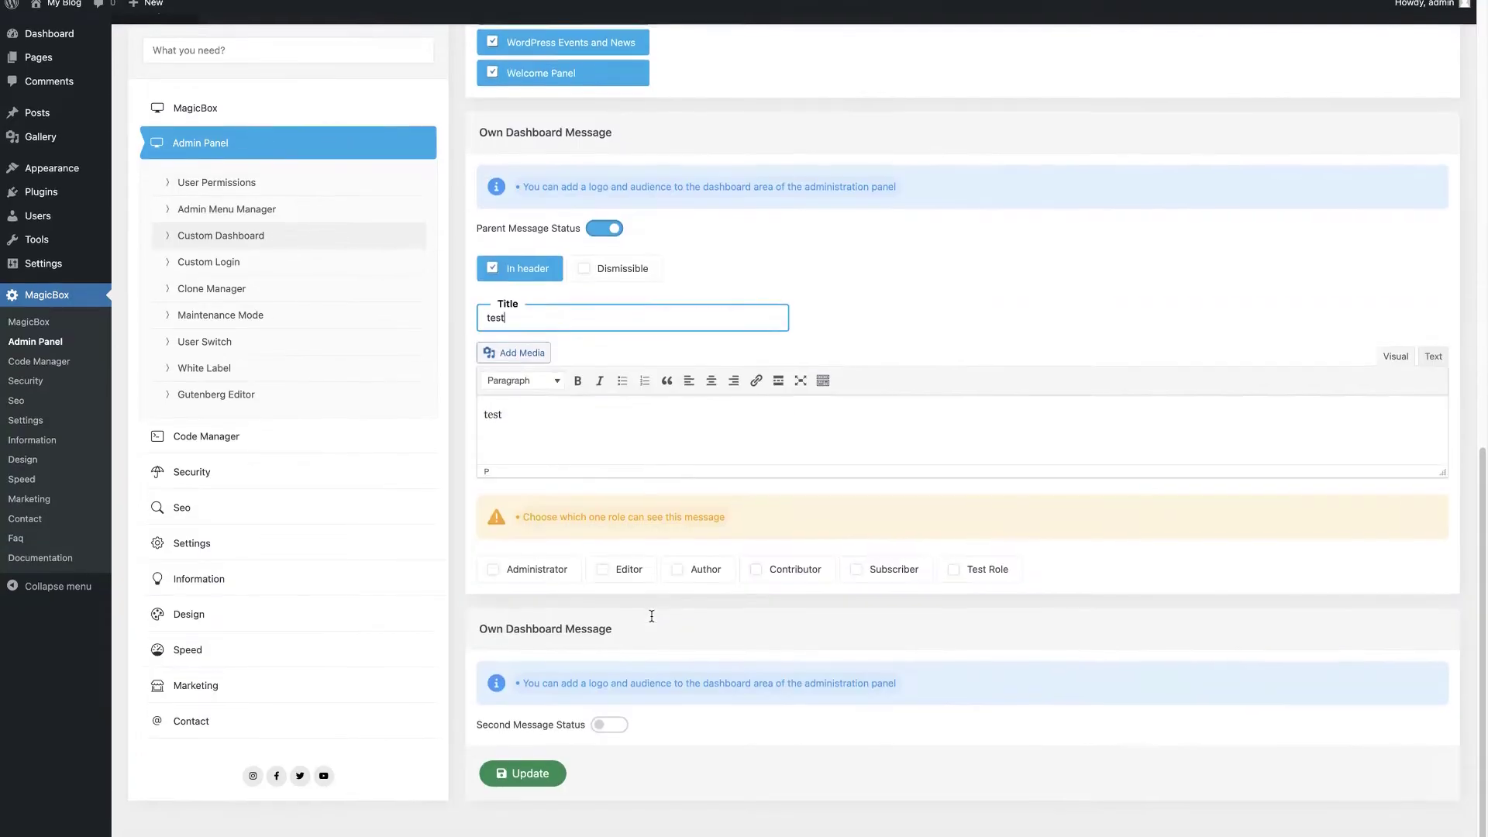
left_click(550, 575)
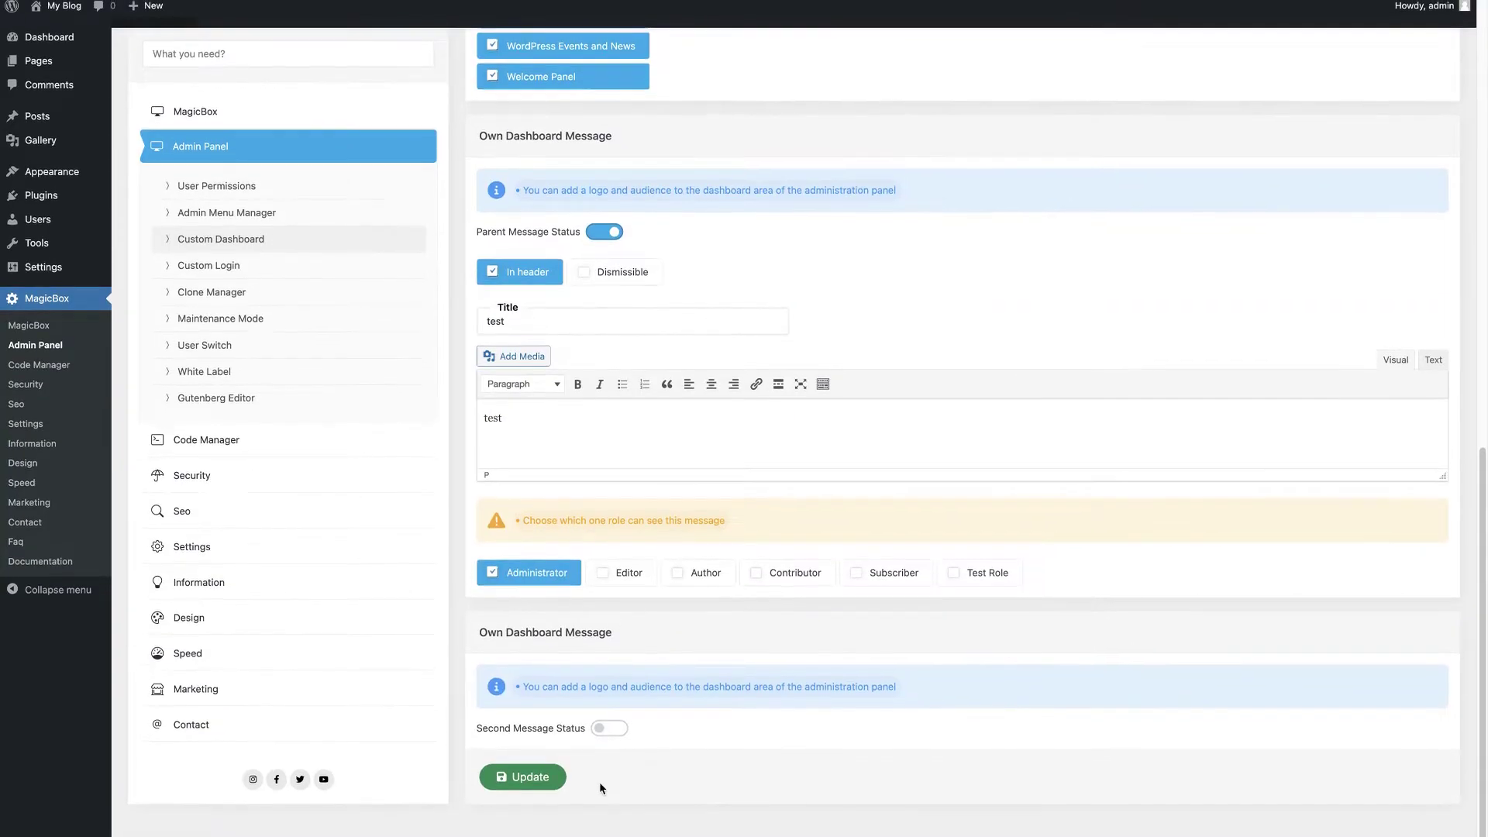
left_click(533, 778)
left_click(746, 514)
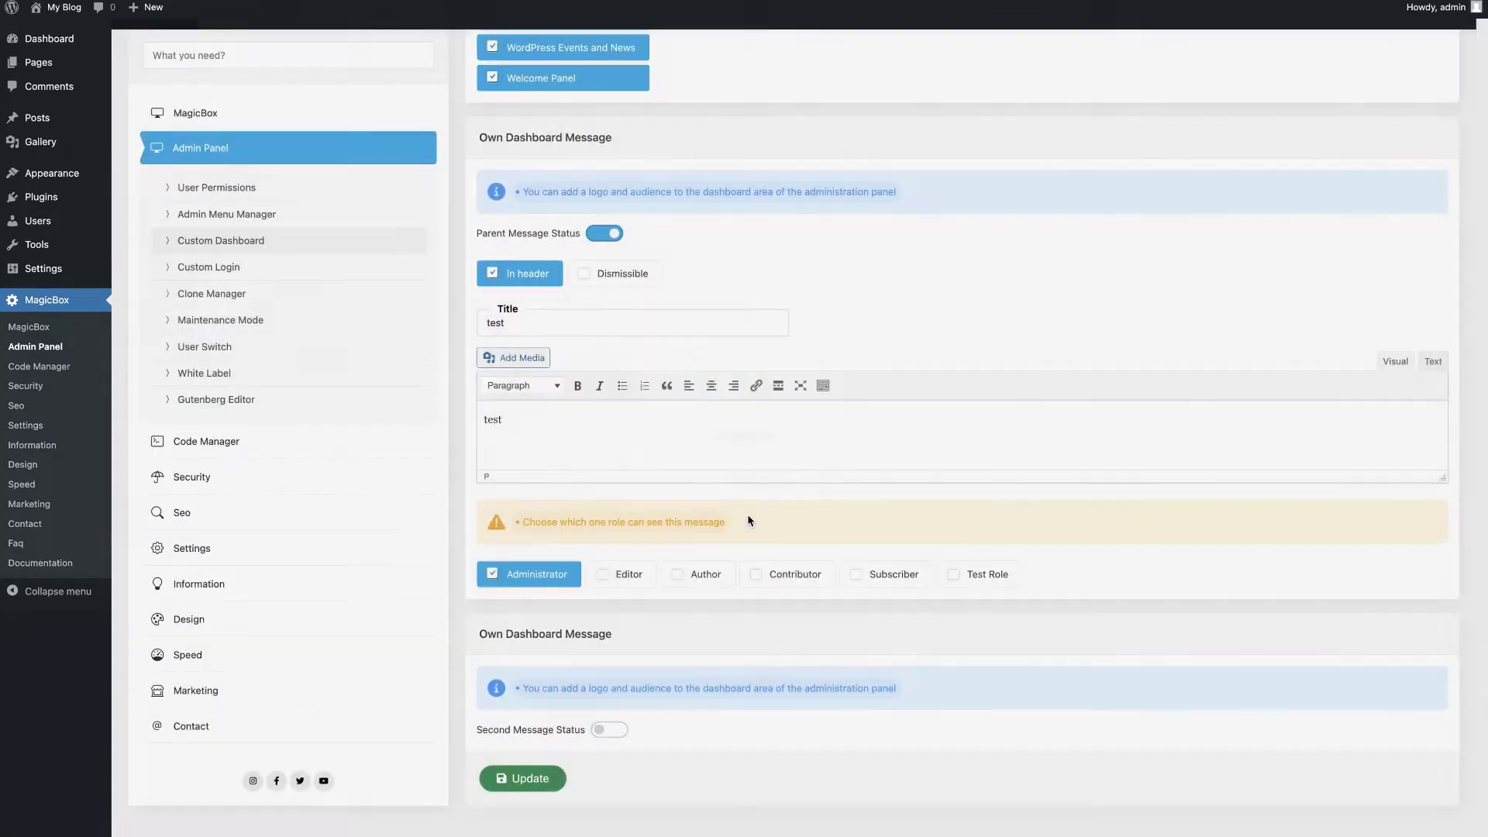
left_click(32, 36)
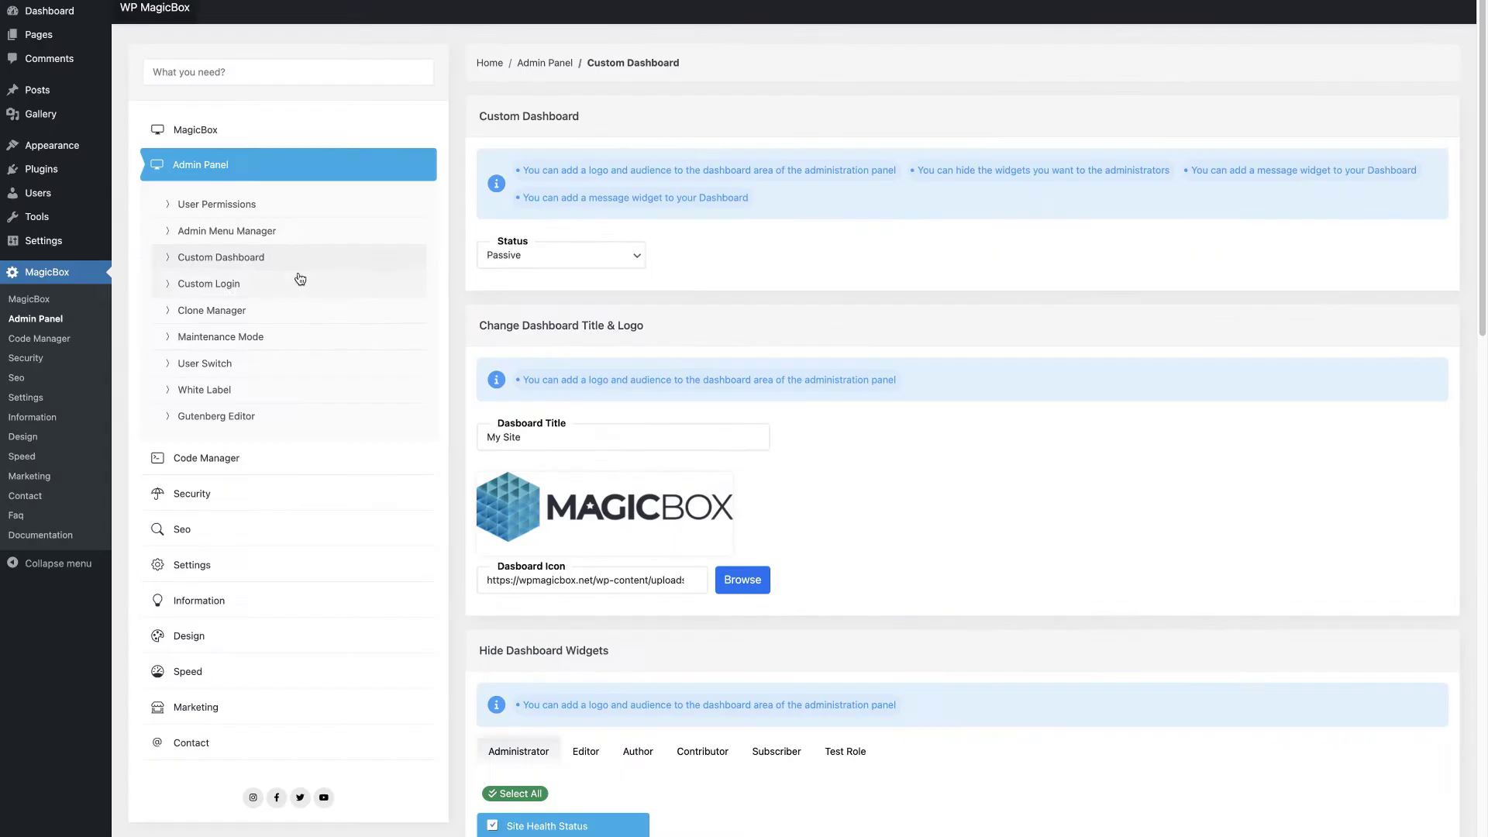
left_click(227, 285)
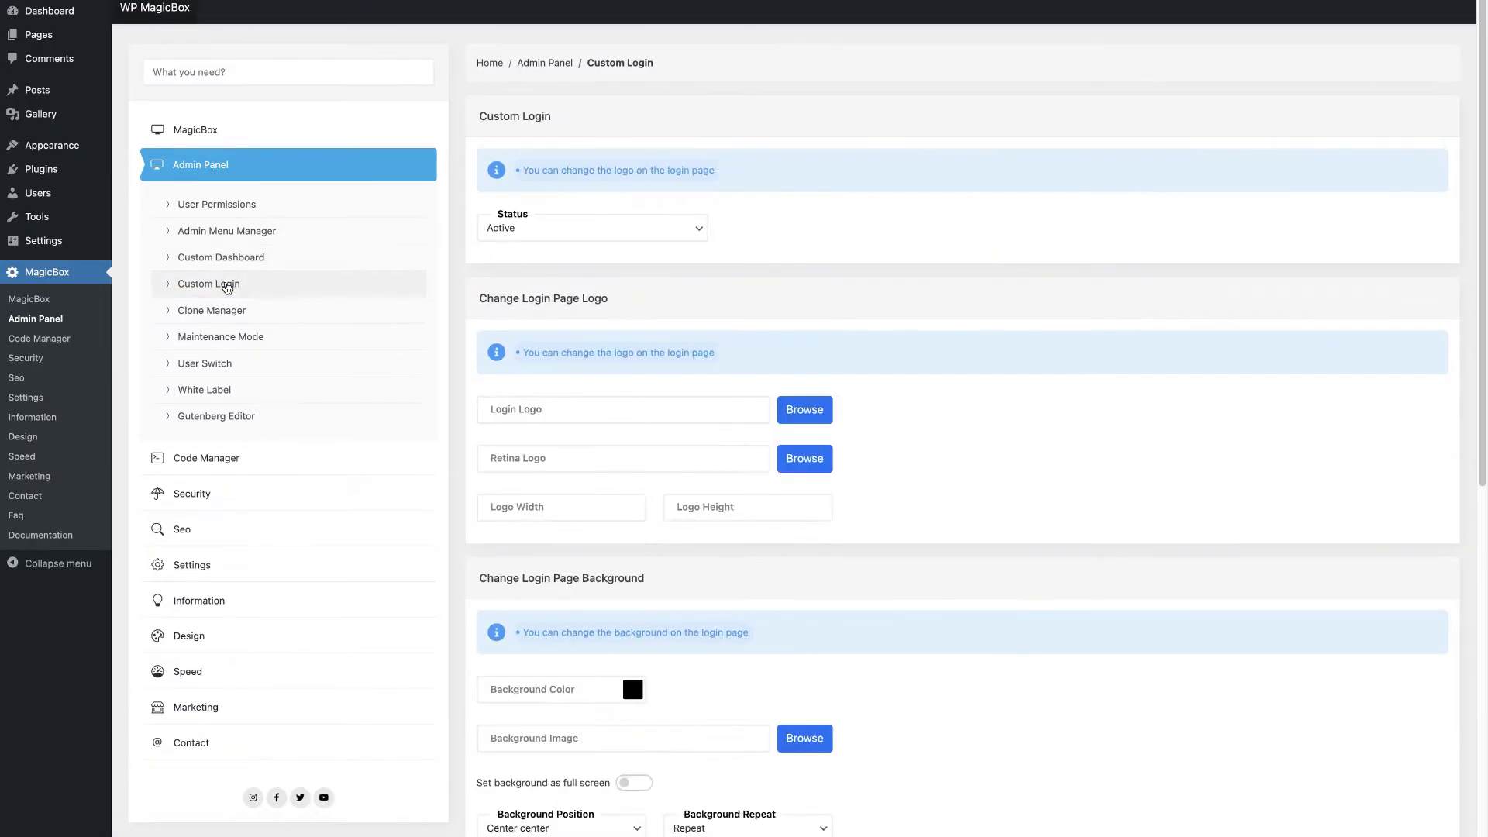
Step: Use the MagicBox logo as the login and retina logo, 200px wide
scroll(608, 312, "down", 3)
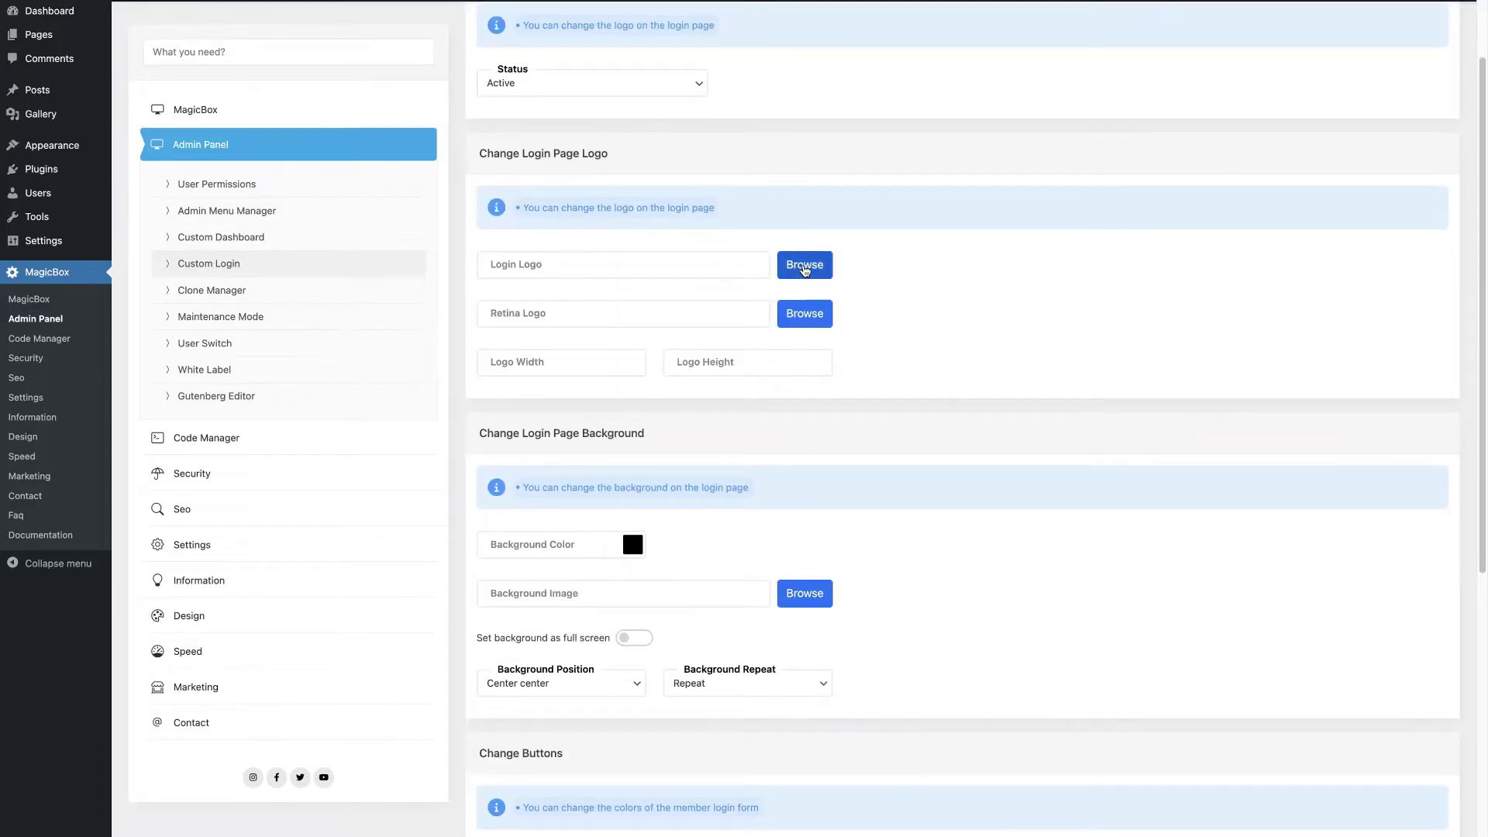
left_click(805, 268)
left_click(353, 163)
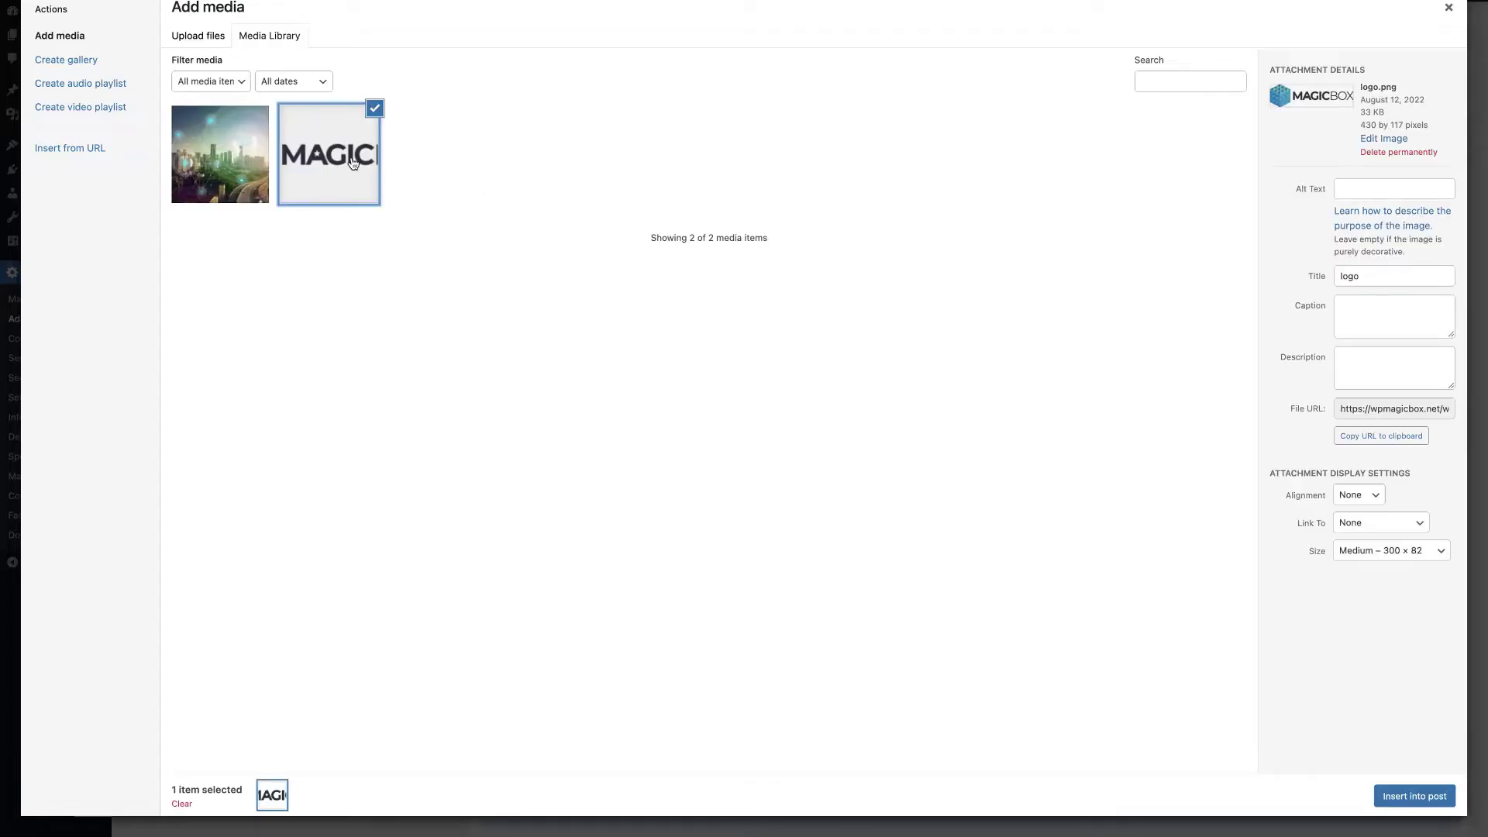
left_click(1424, 797)
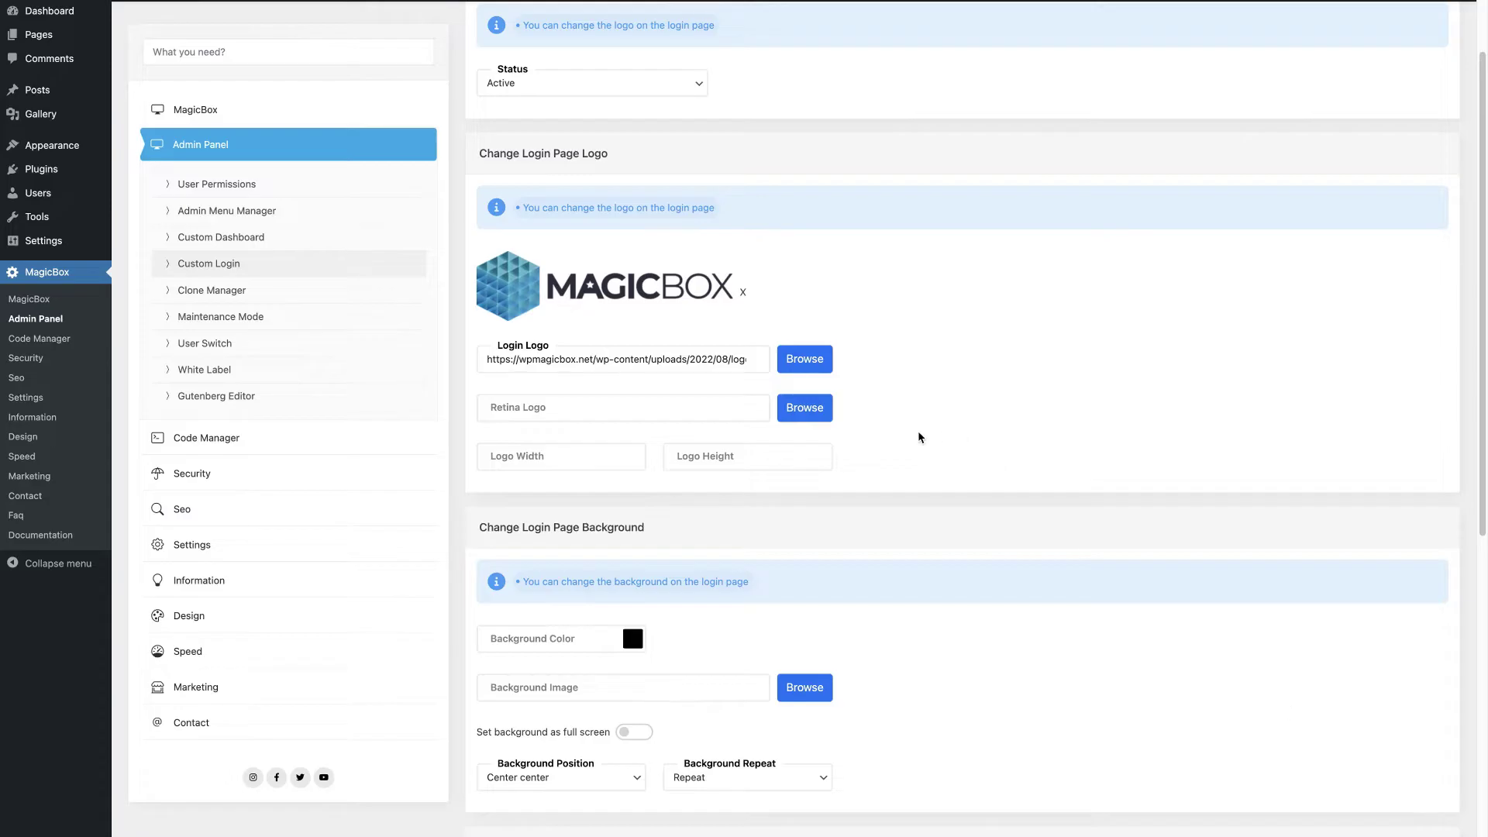
scroll(920, 438, "down", 2)
left_click(821, 316)
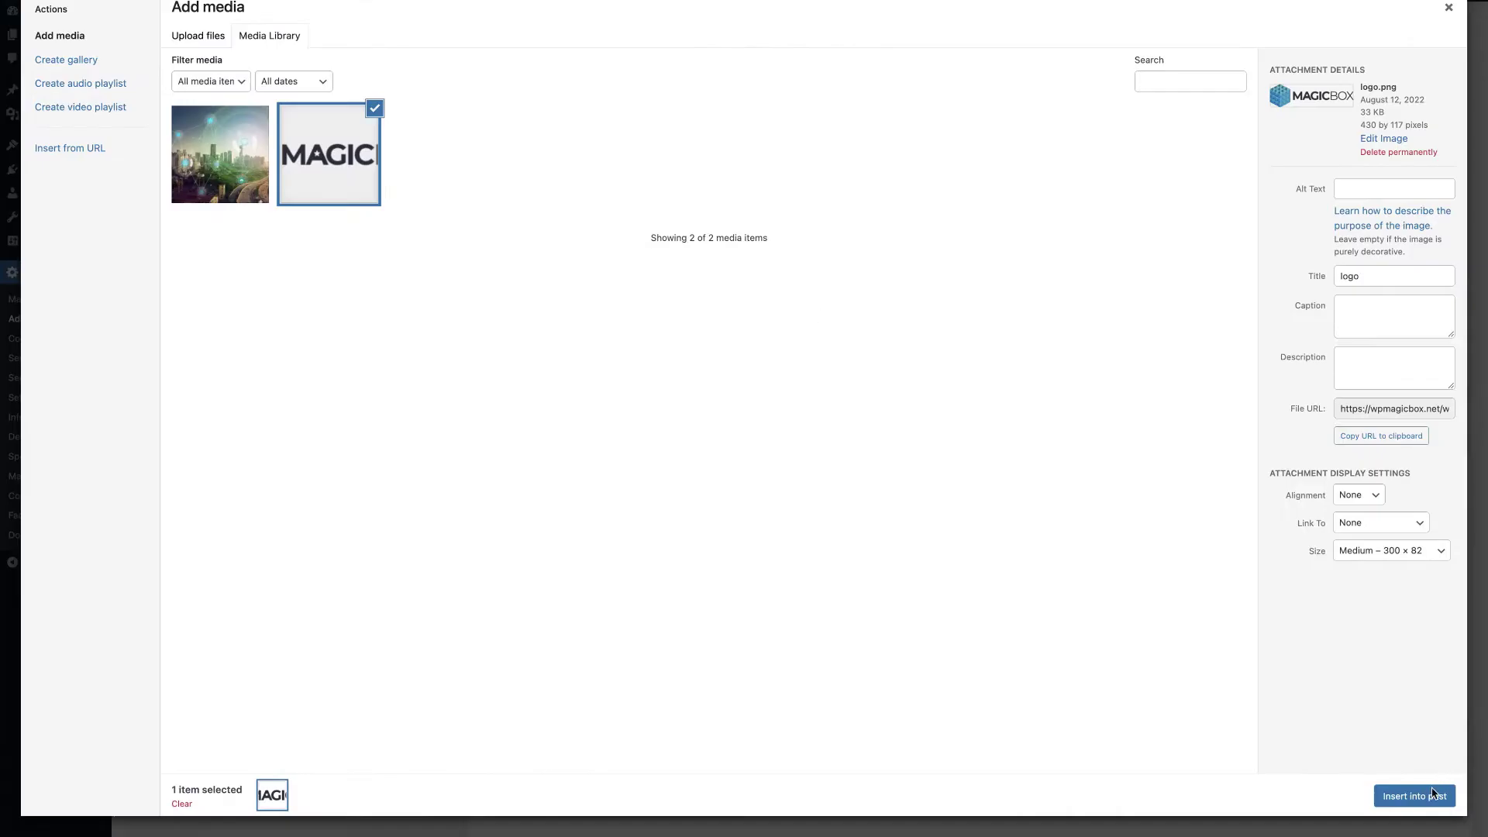
left_click(1432, 794)
scroll(940, 428, "down", 3)
left_click(570, 300)
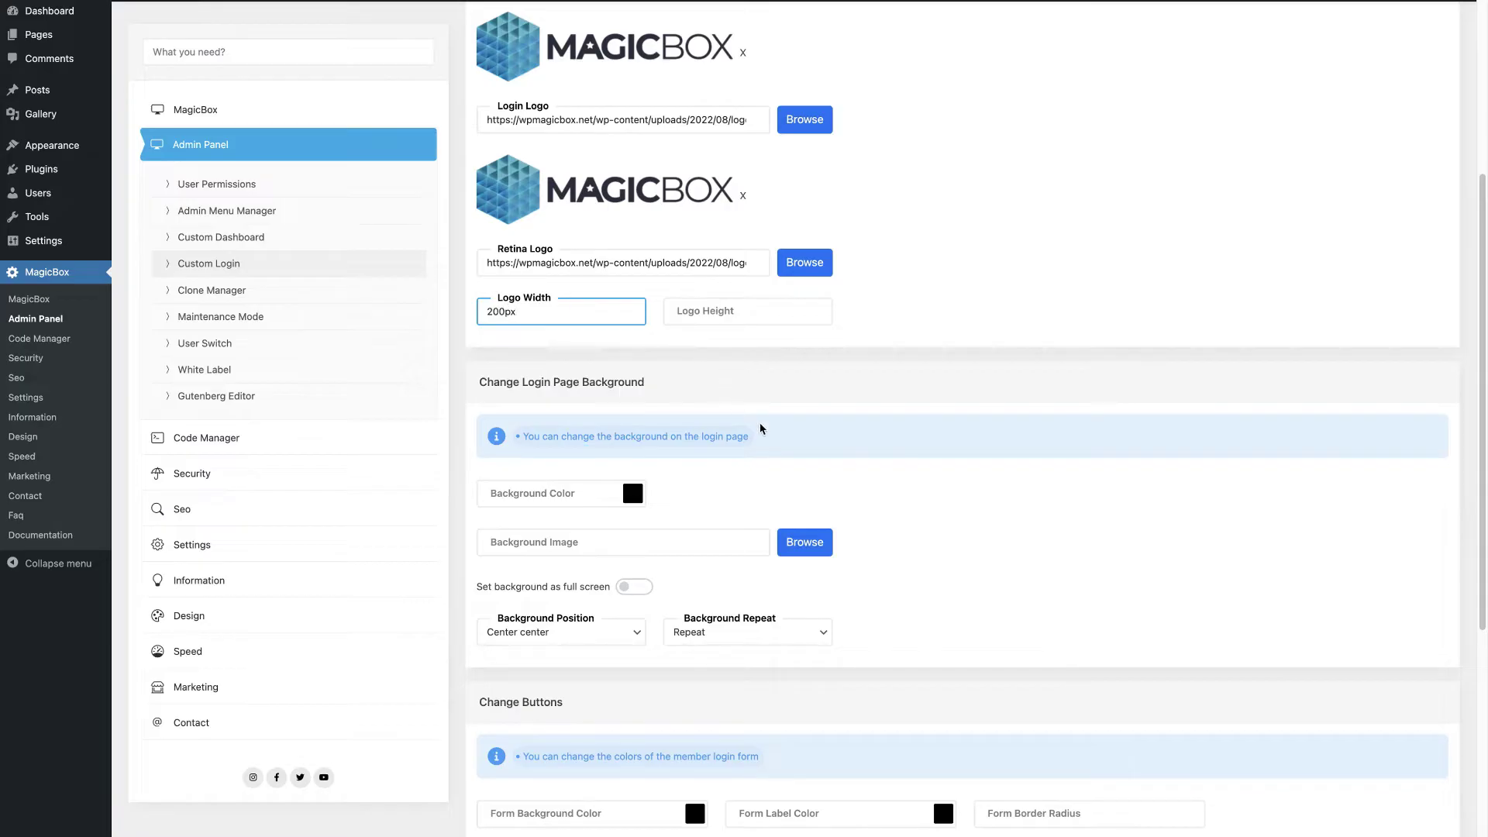
Step: Set the city image as the login page background
scroll(760, 429, "down", 3)
left_click(796, 367)
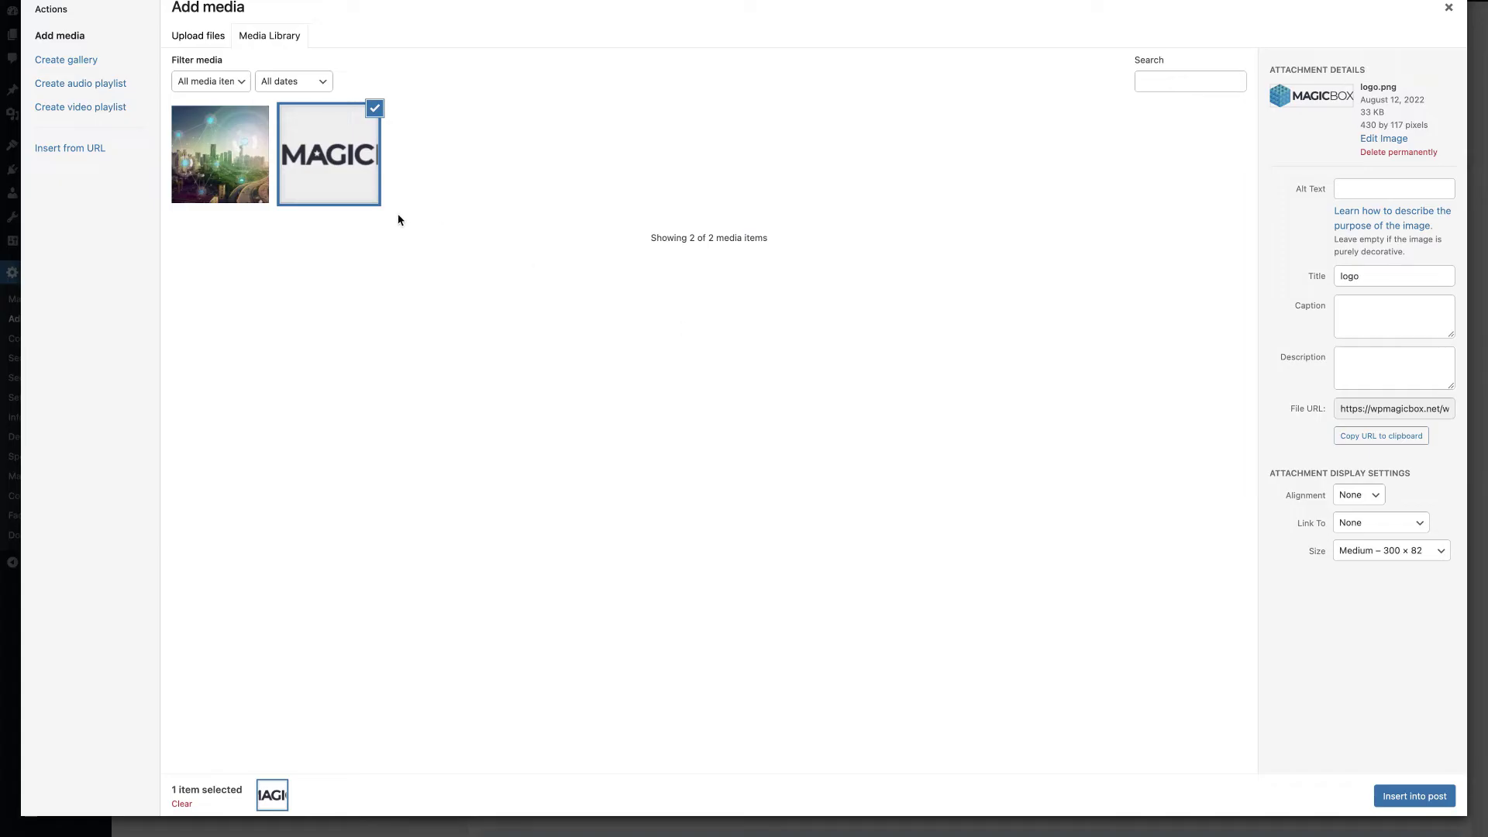
left_click(226, 192)
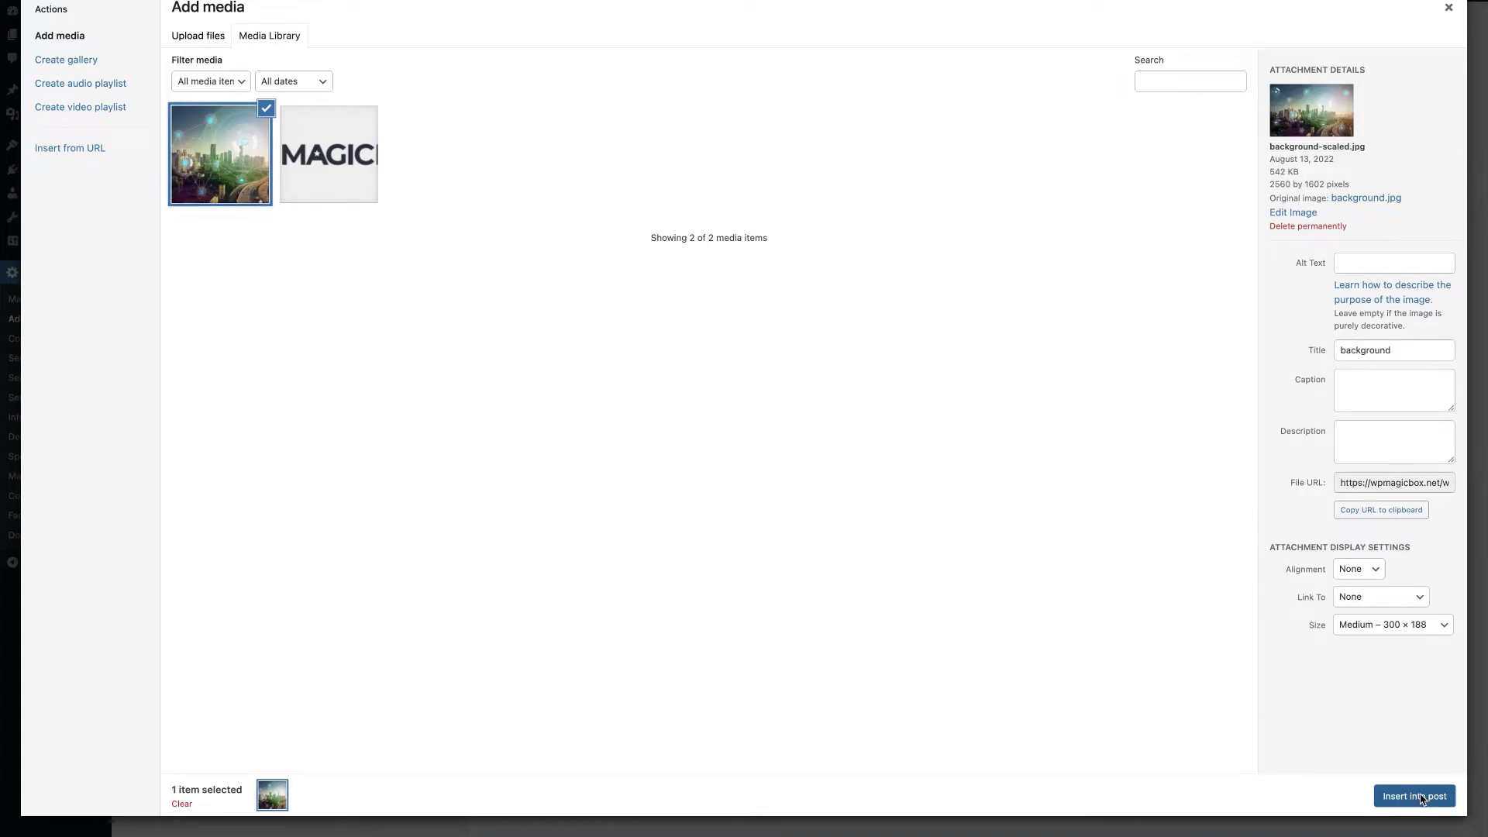
left_click(1428, 796)
Step: Hide the register, lost-password, back and privacy links on the login form, and save
scroll(875, 493, "down", 3)
scroll(876, 493, "down", 2)
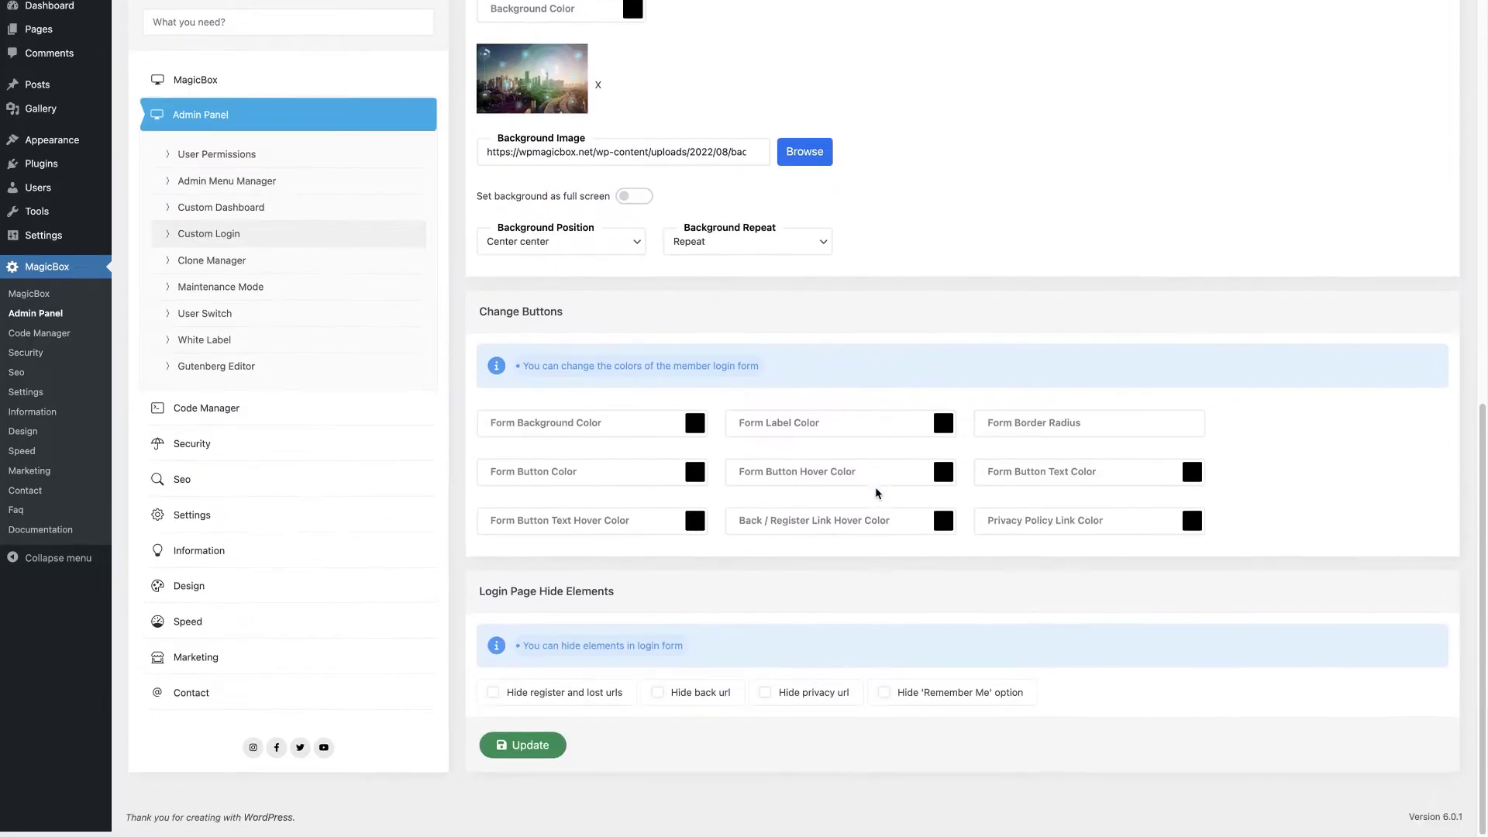
left_click(494, 700)
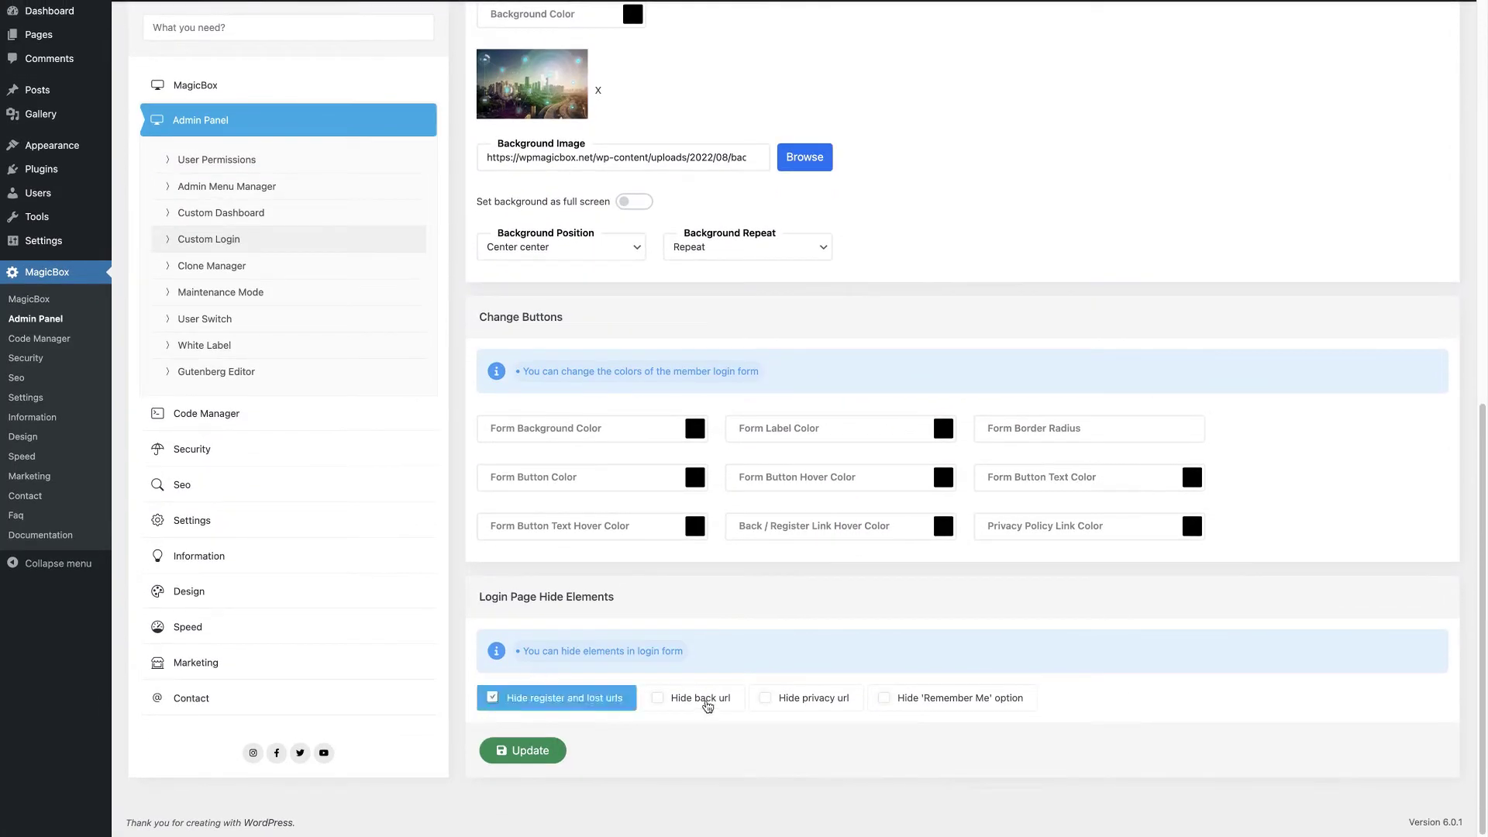
left_click(686, 701)
left_click(797, 698)
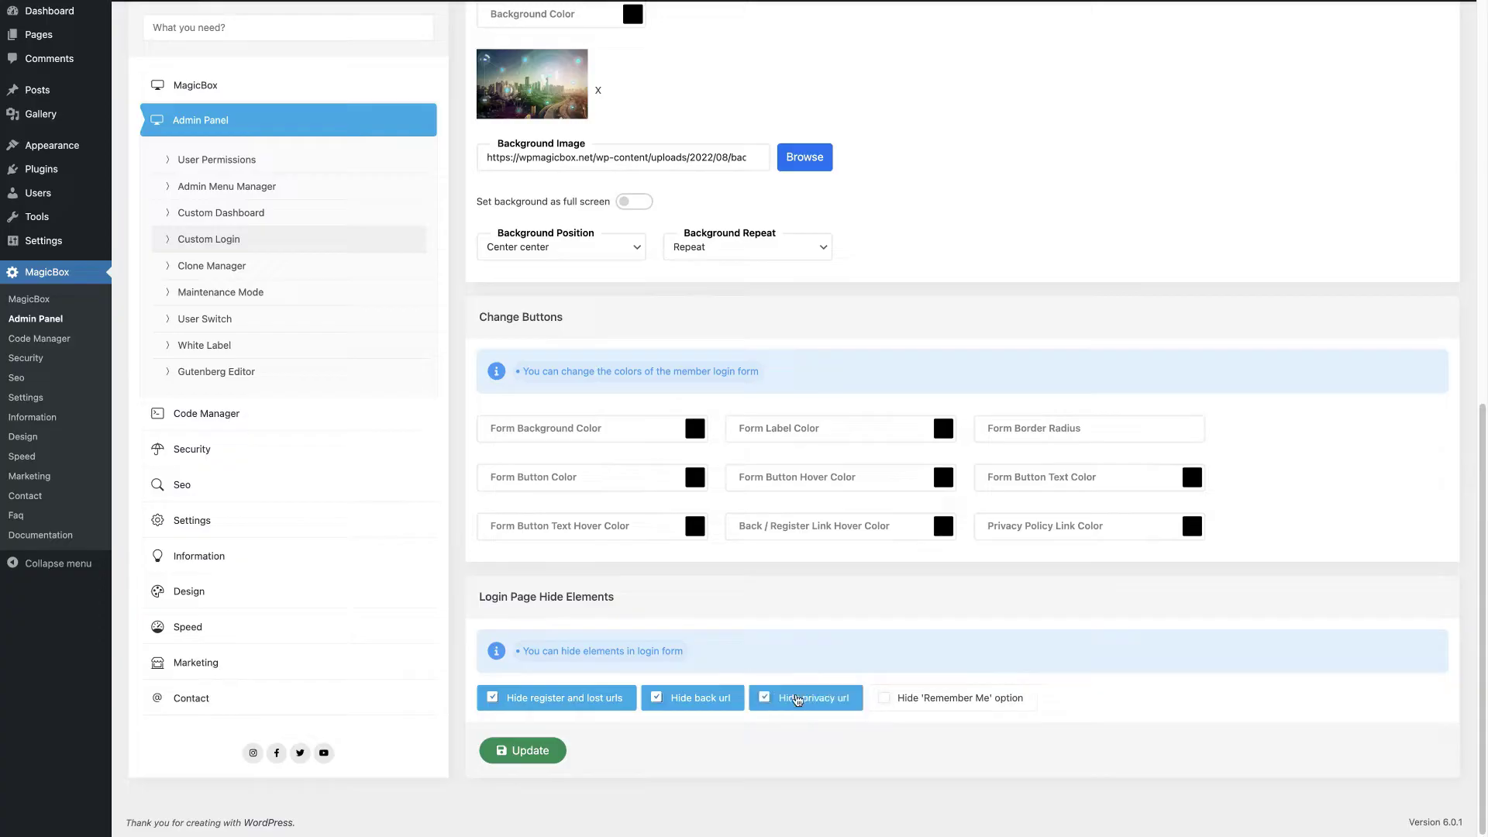
left_click(512, 753)
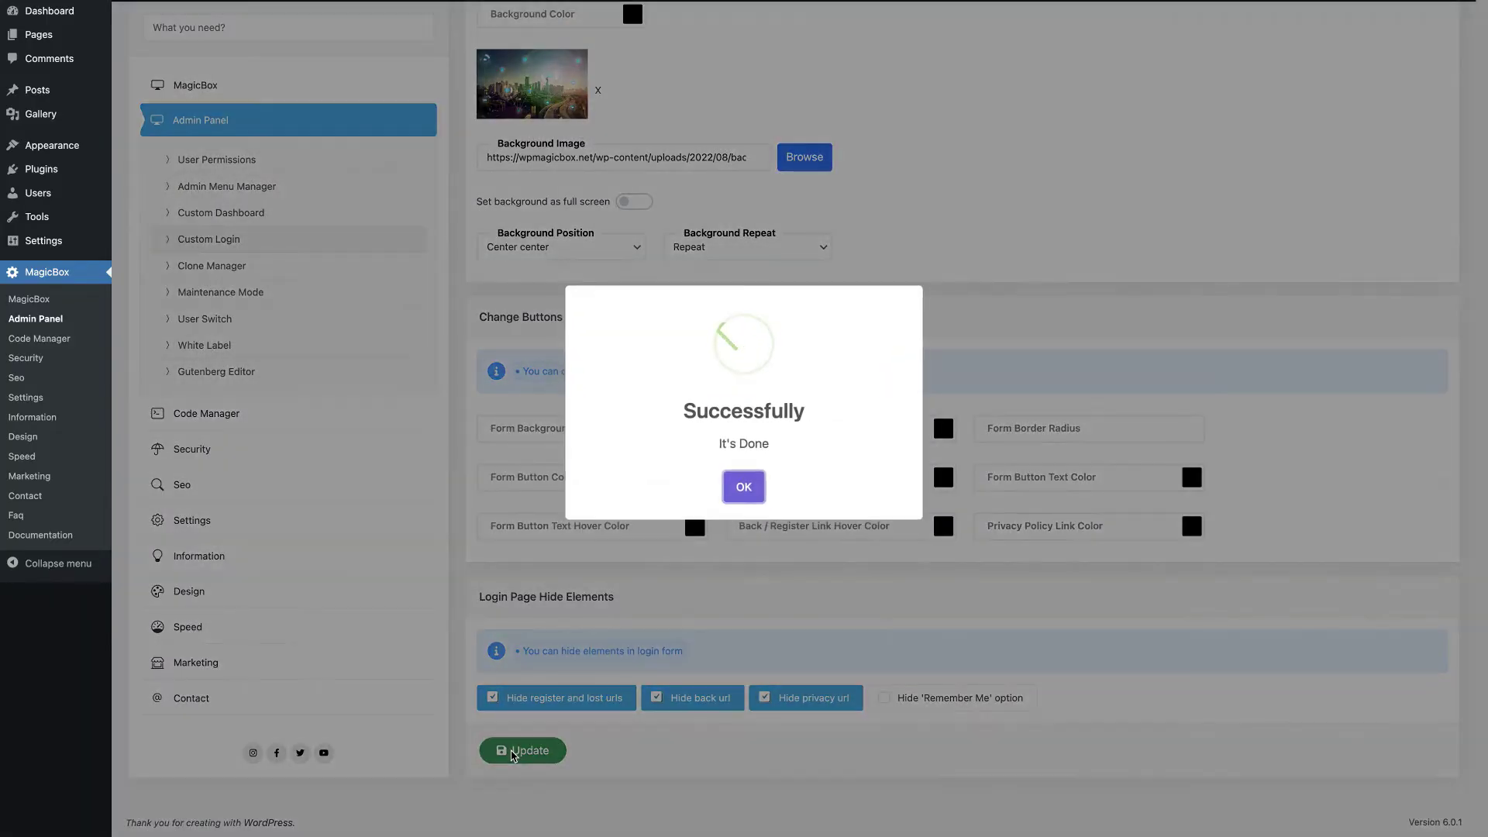
left_click(740, 487)
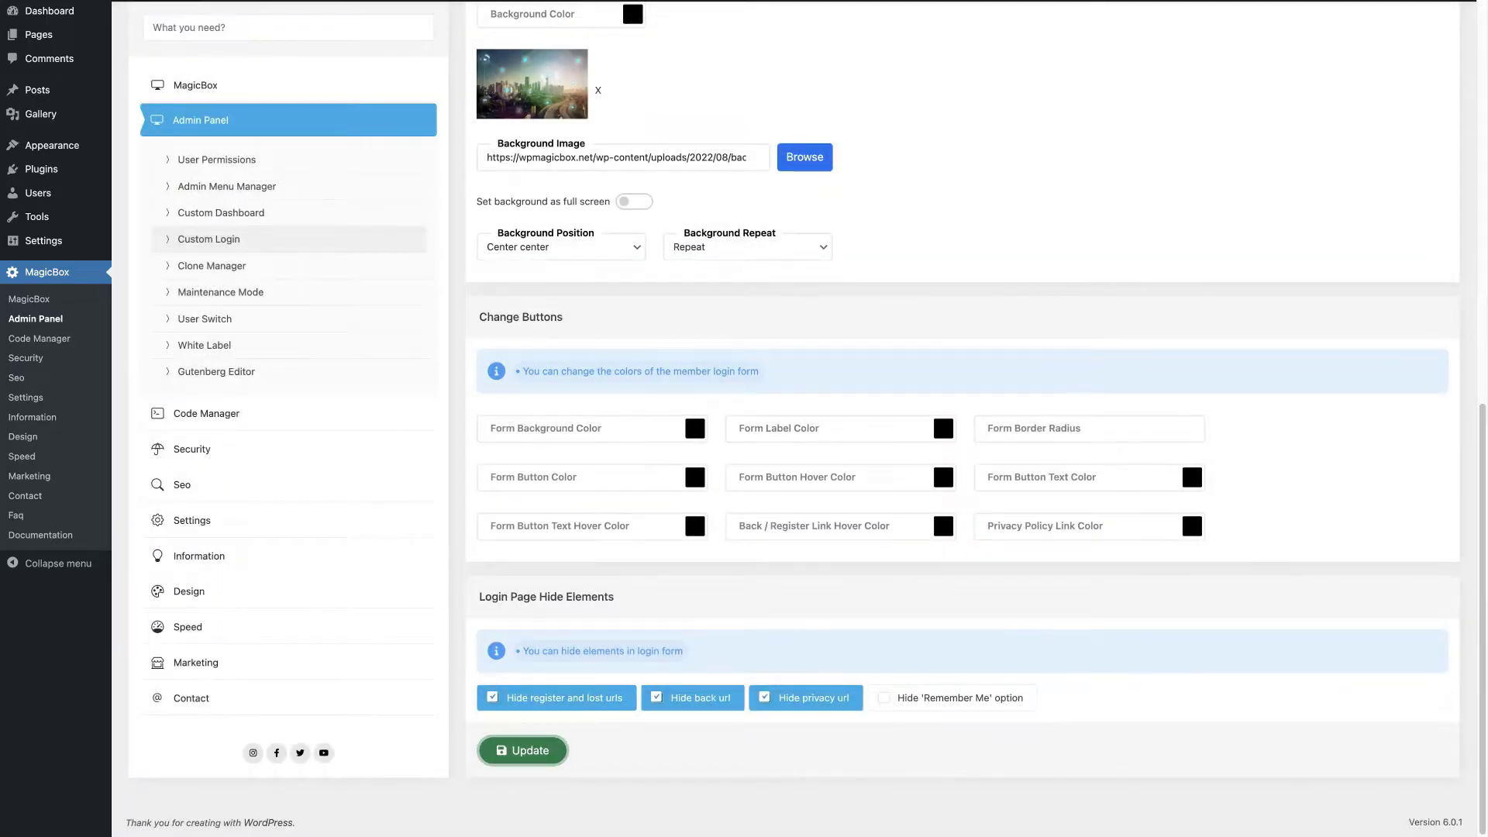
Step: Reload the login page in its tab to preview the changes, then return to admin
left_click(287, 23)
left_click(66, 46)
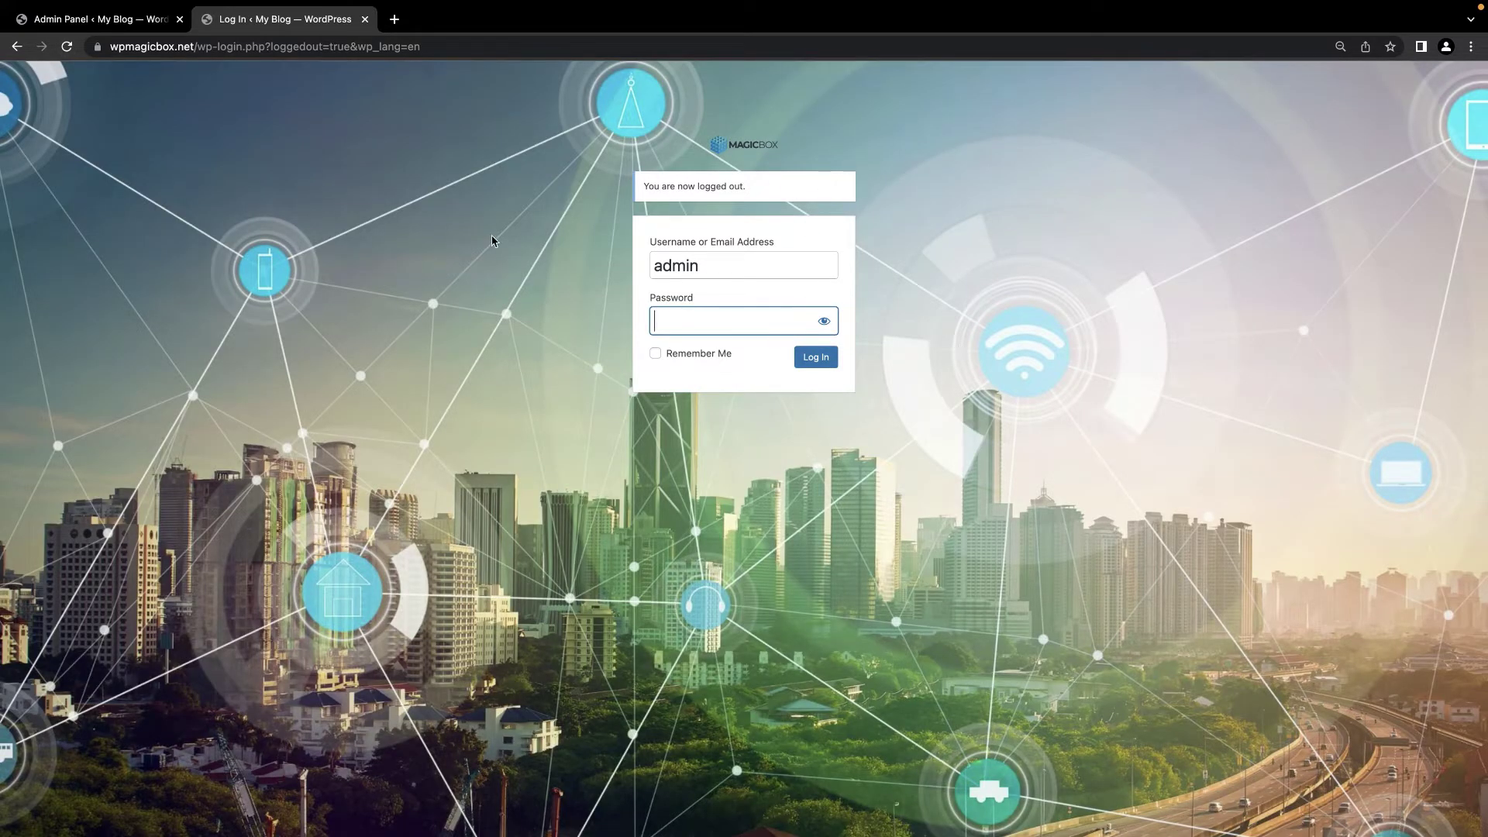
left_click(685, 229)
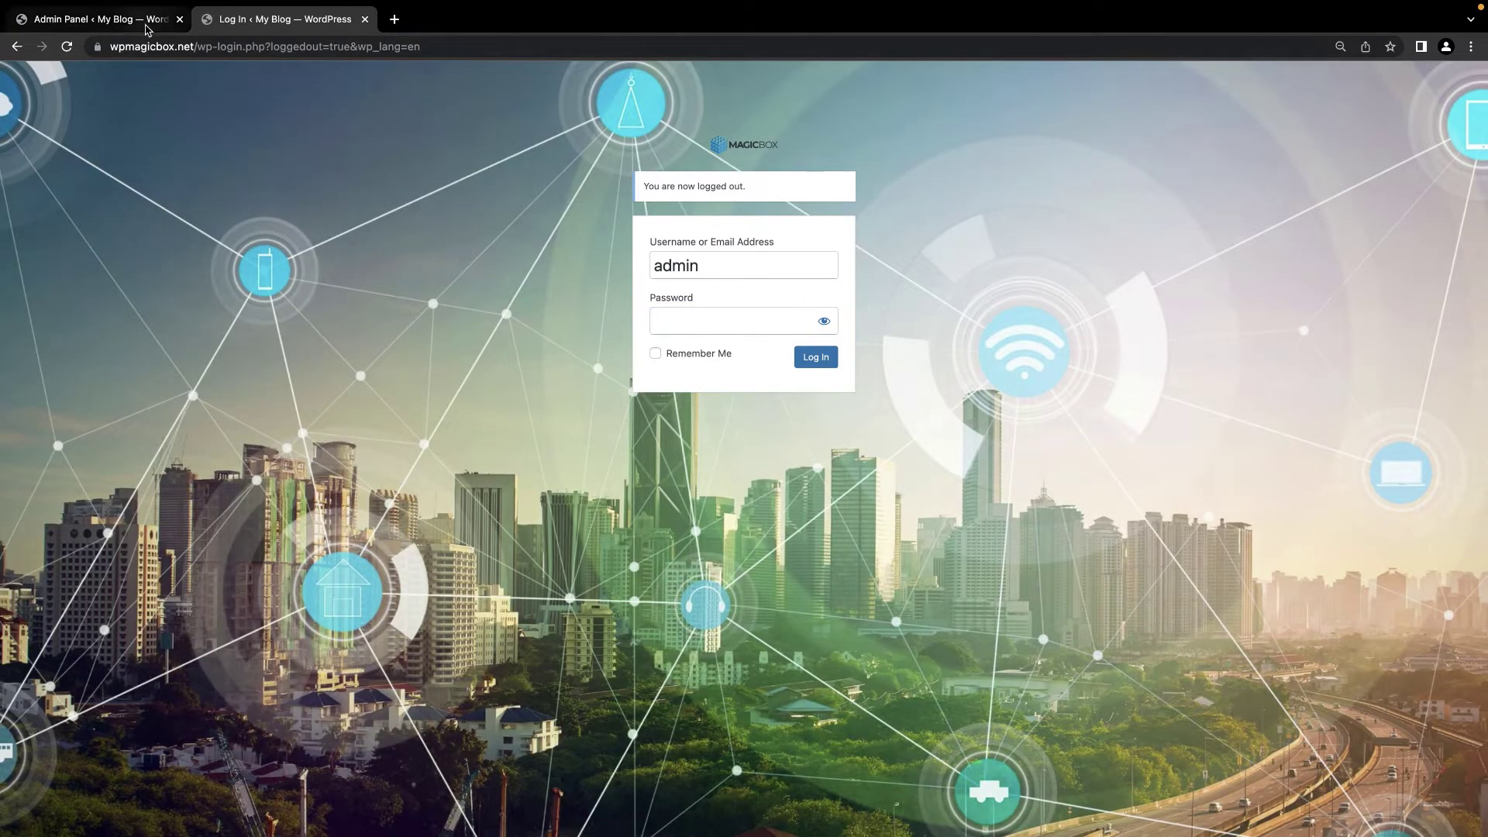
left_click(147, 22)
Step: Enable cloning for the homepage, posts and pages in Clone Manager and save
left_click(227, 409)
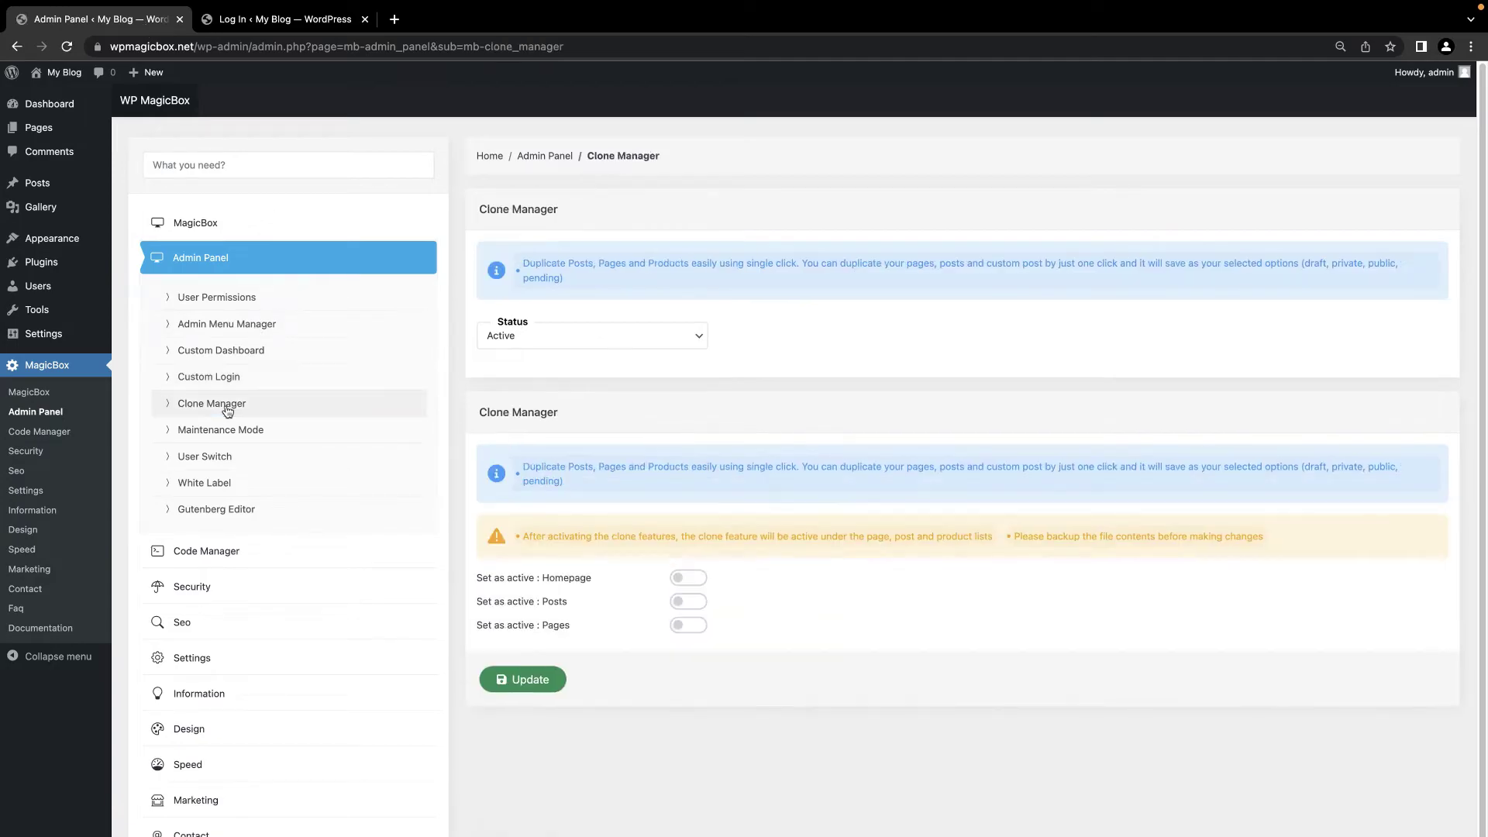
left_click(696, 583)
left_click(694, 604)
left_click(693, 628)
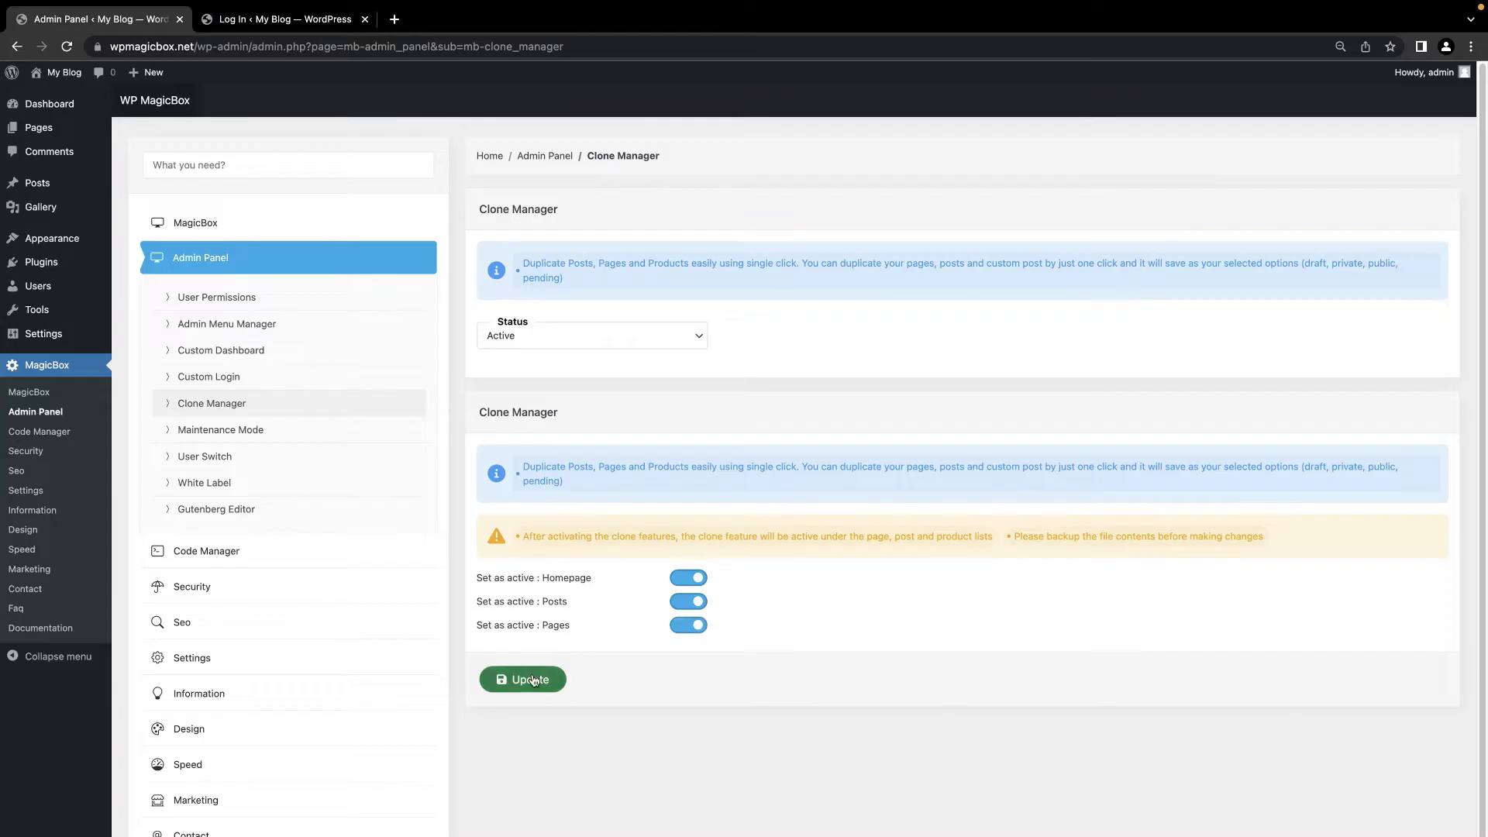
left_click(523, 679)
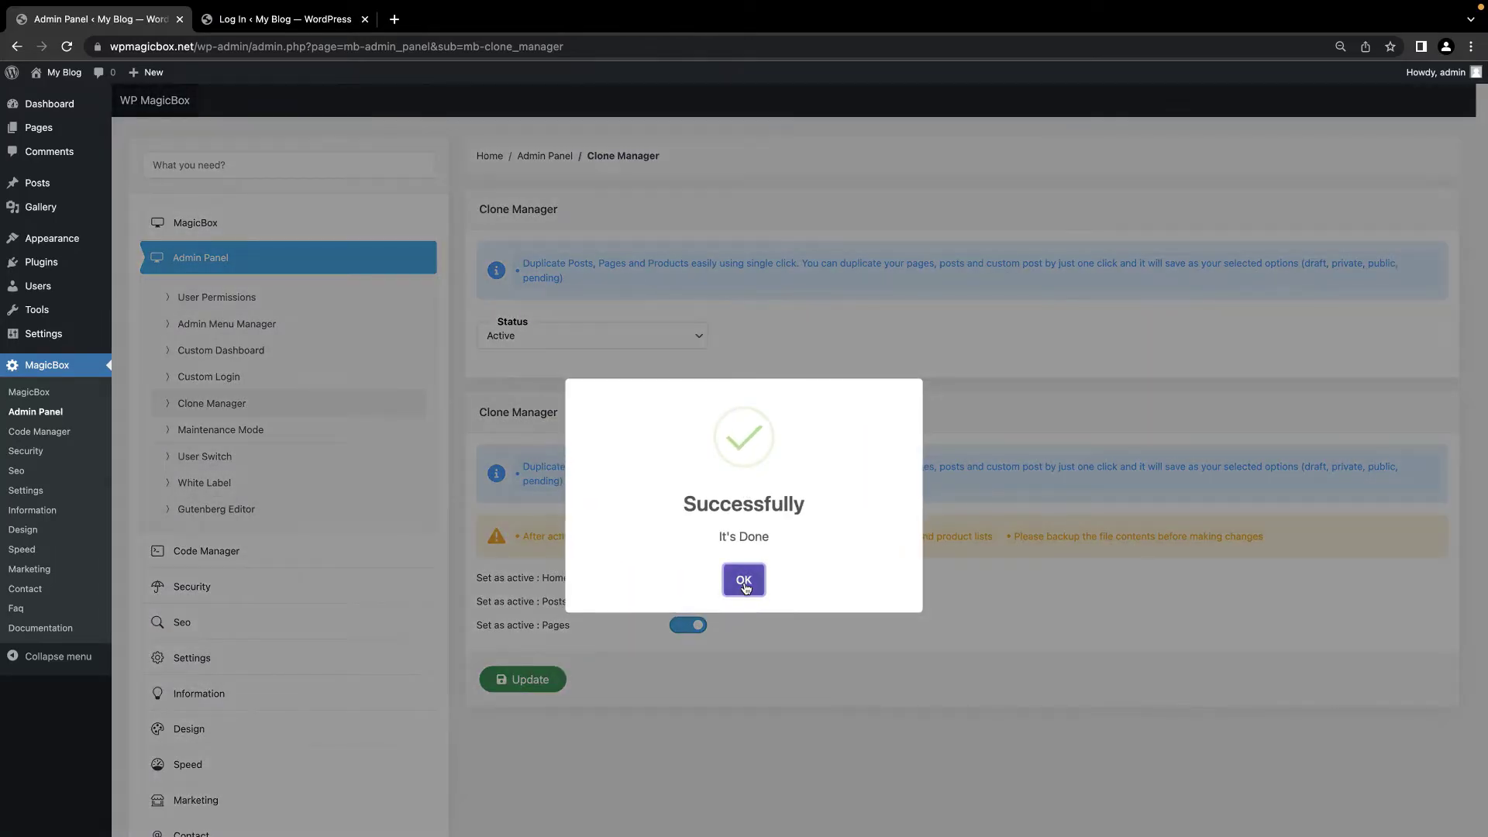
left_click(744, 554)
Step: Clone Sample Page into a new draft from the Pages list
left_click(47, 130)
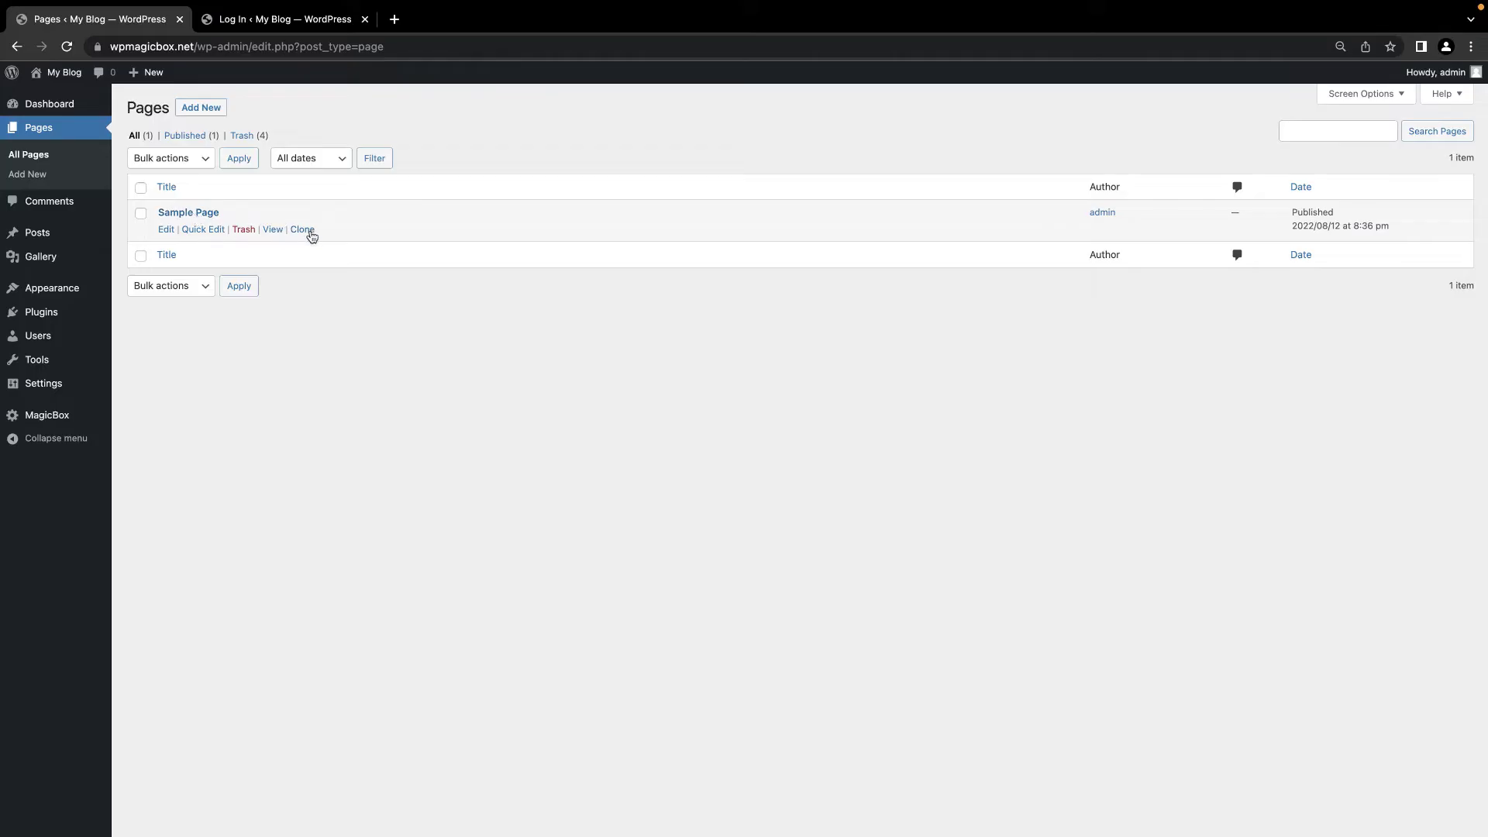
left_click(309, 232)
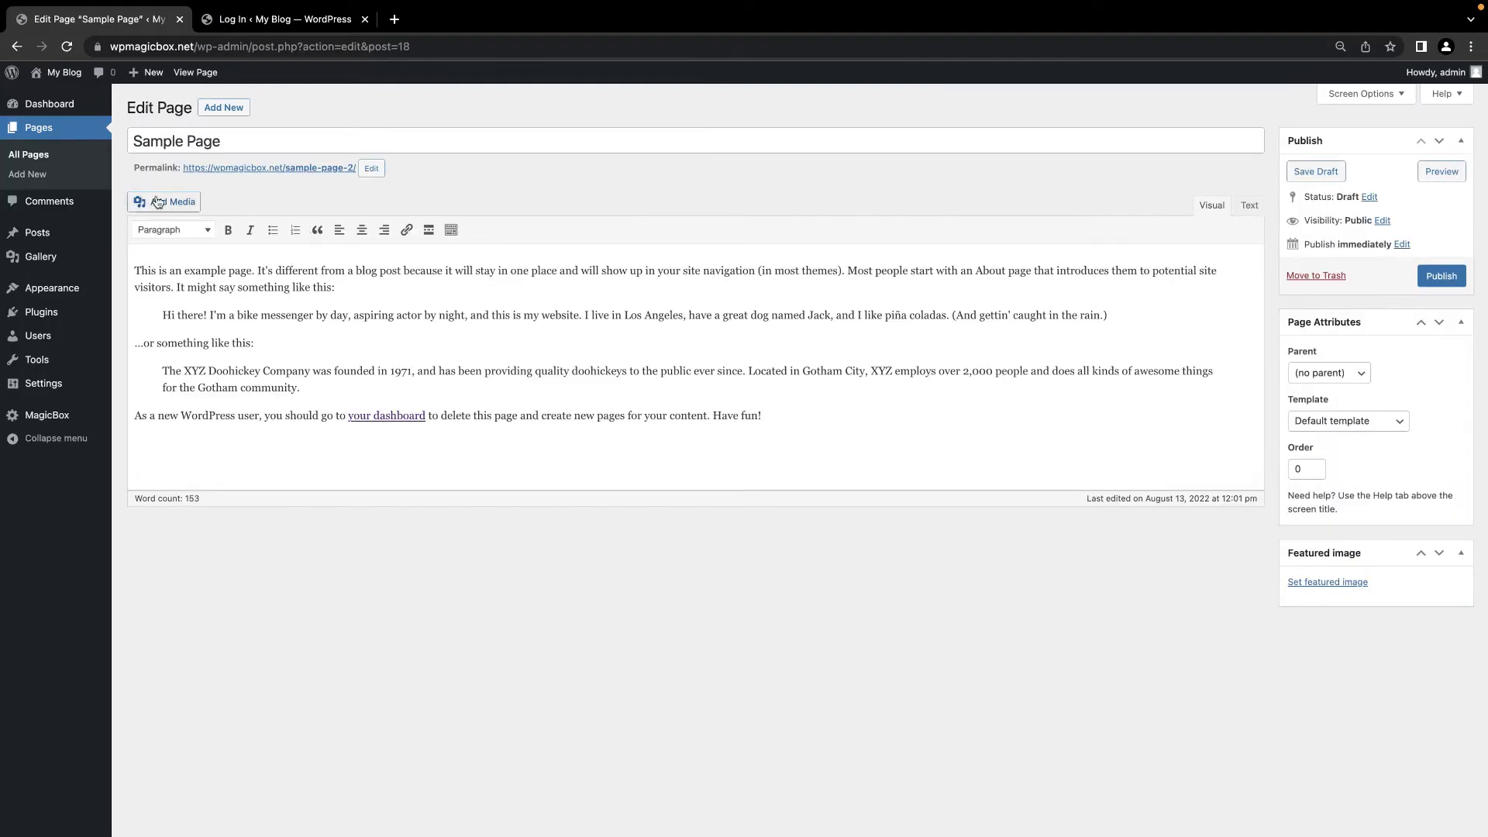
left_click(30, 154)
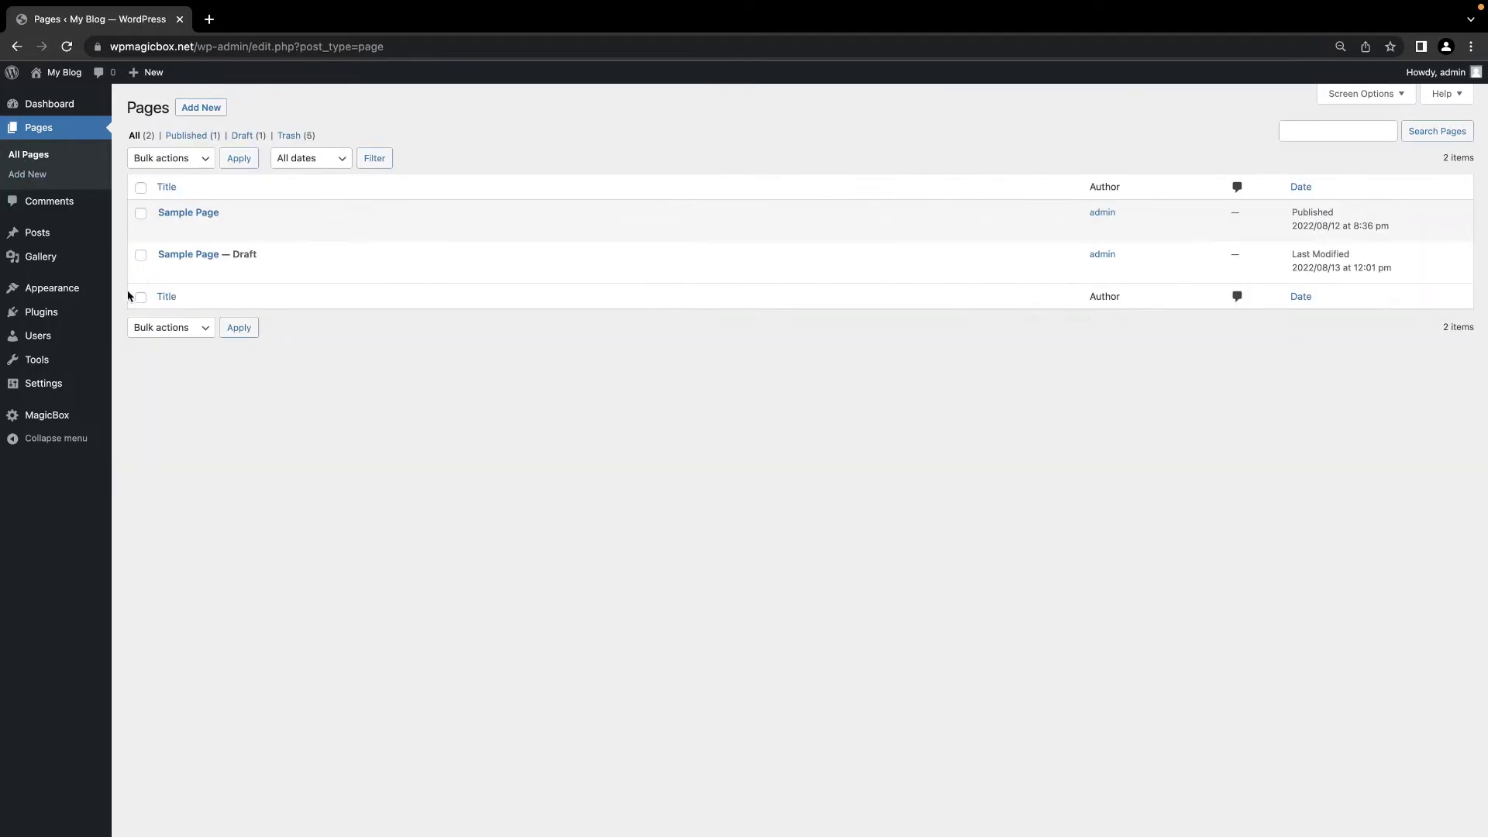
left_click(53, 416)
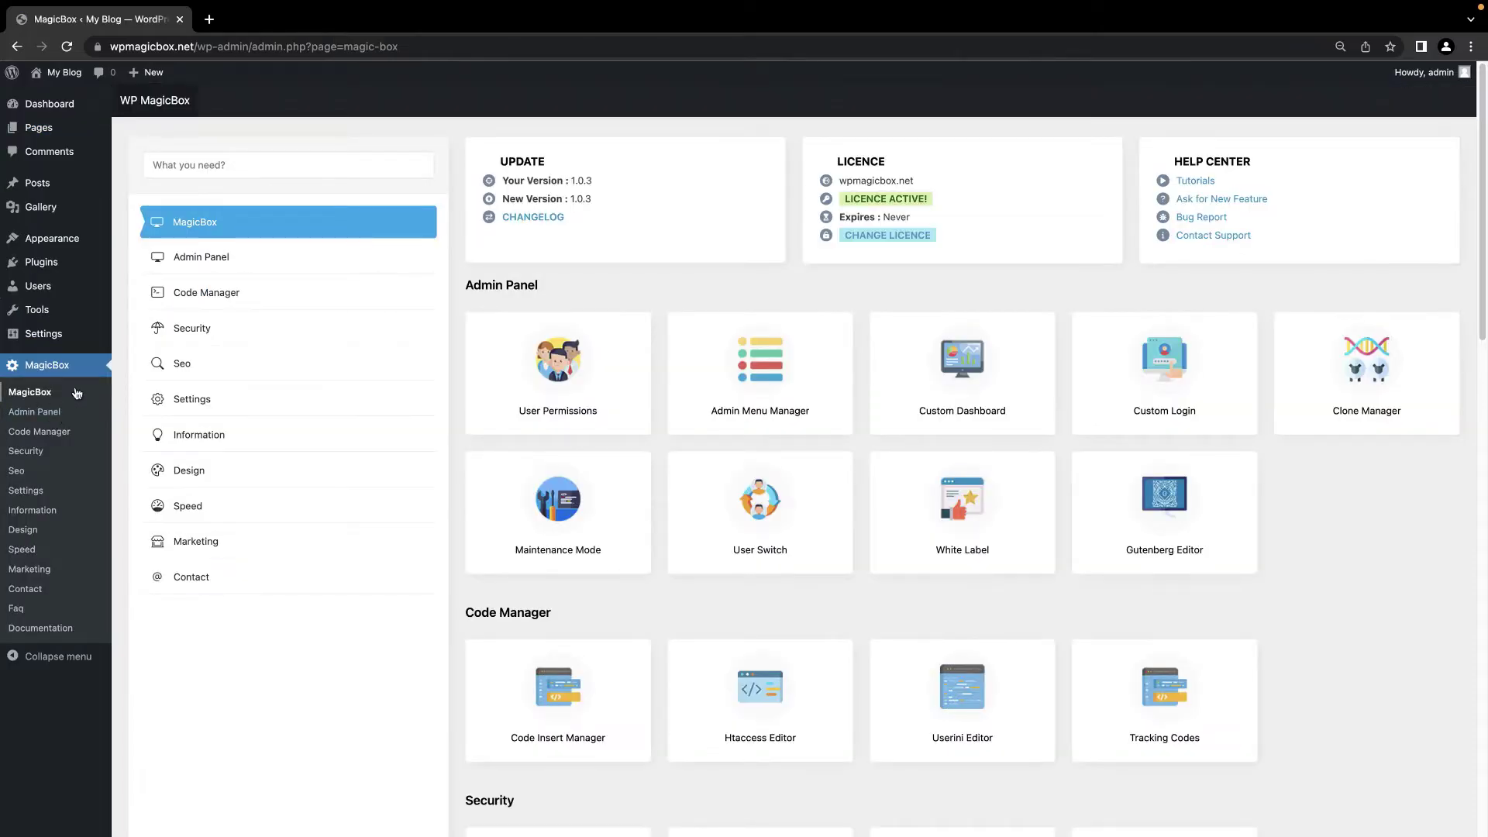
Step: Set under-construction.png as the Maintenance Mode background and save
left_click(207, 257)
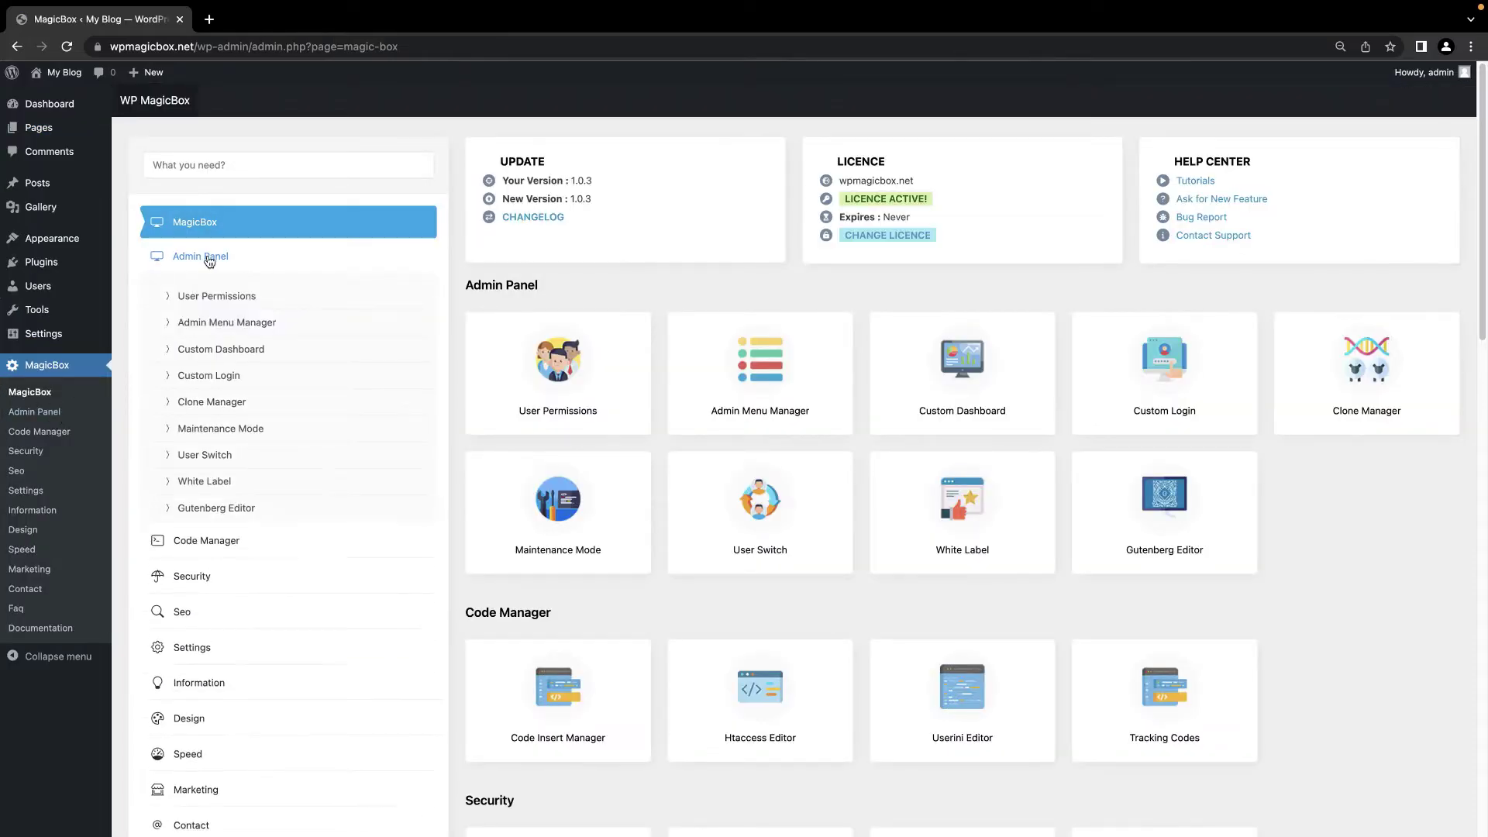
left_click(230, 430)
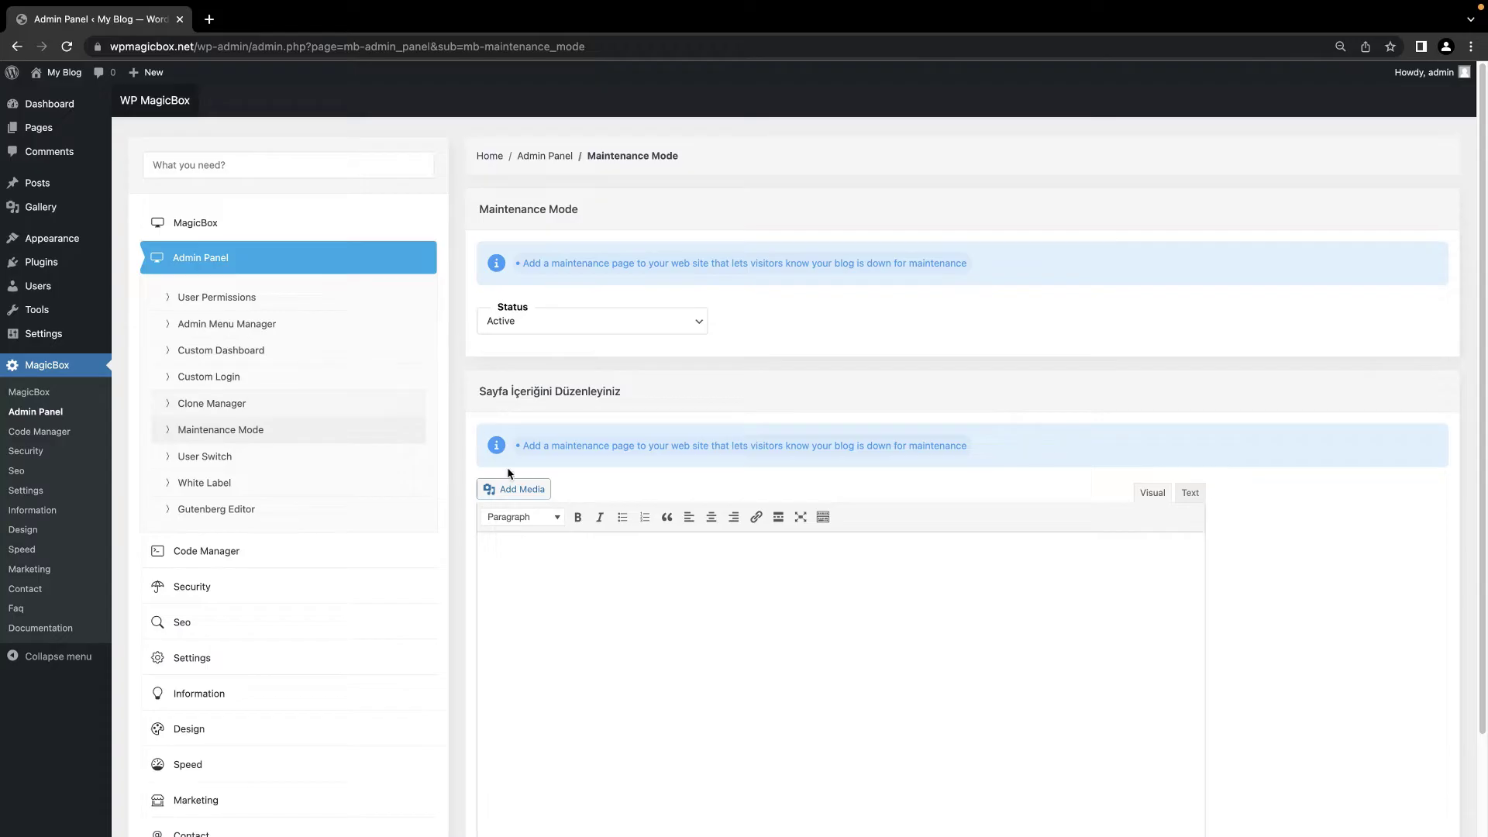
scroll(583, 695, "down", 3)
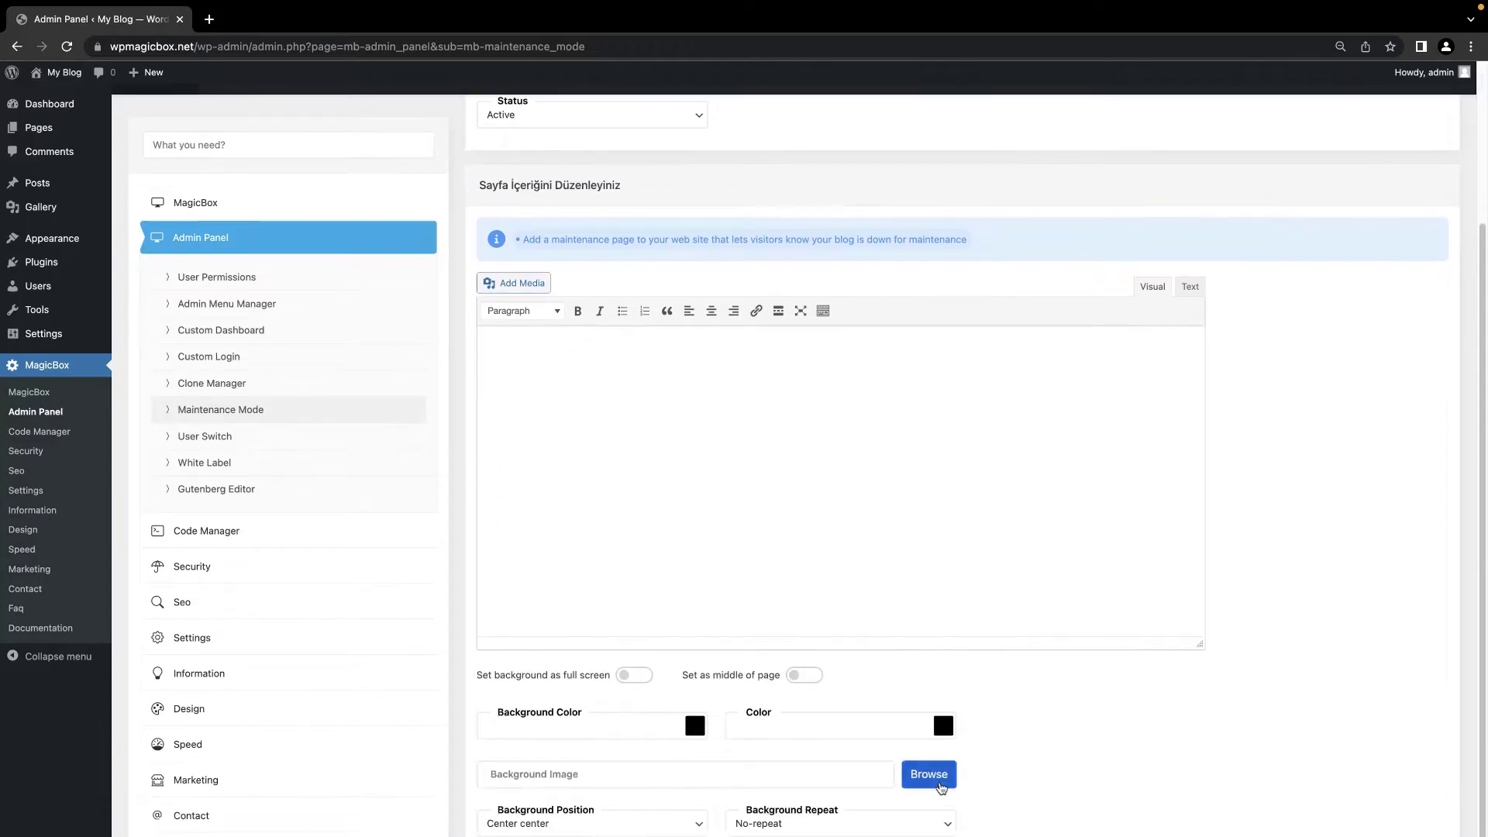
left_click(940, 787)
left_click(229, 269)
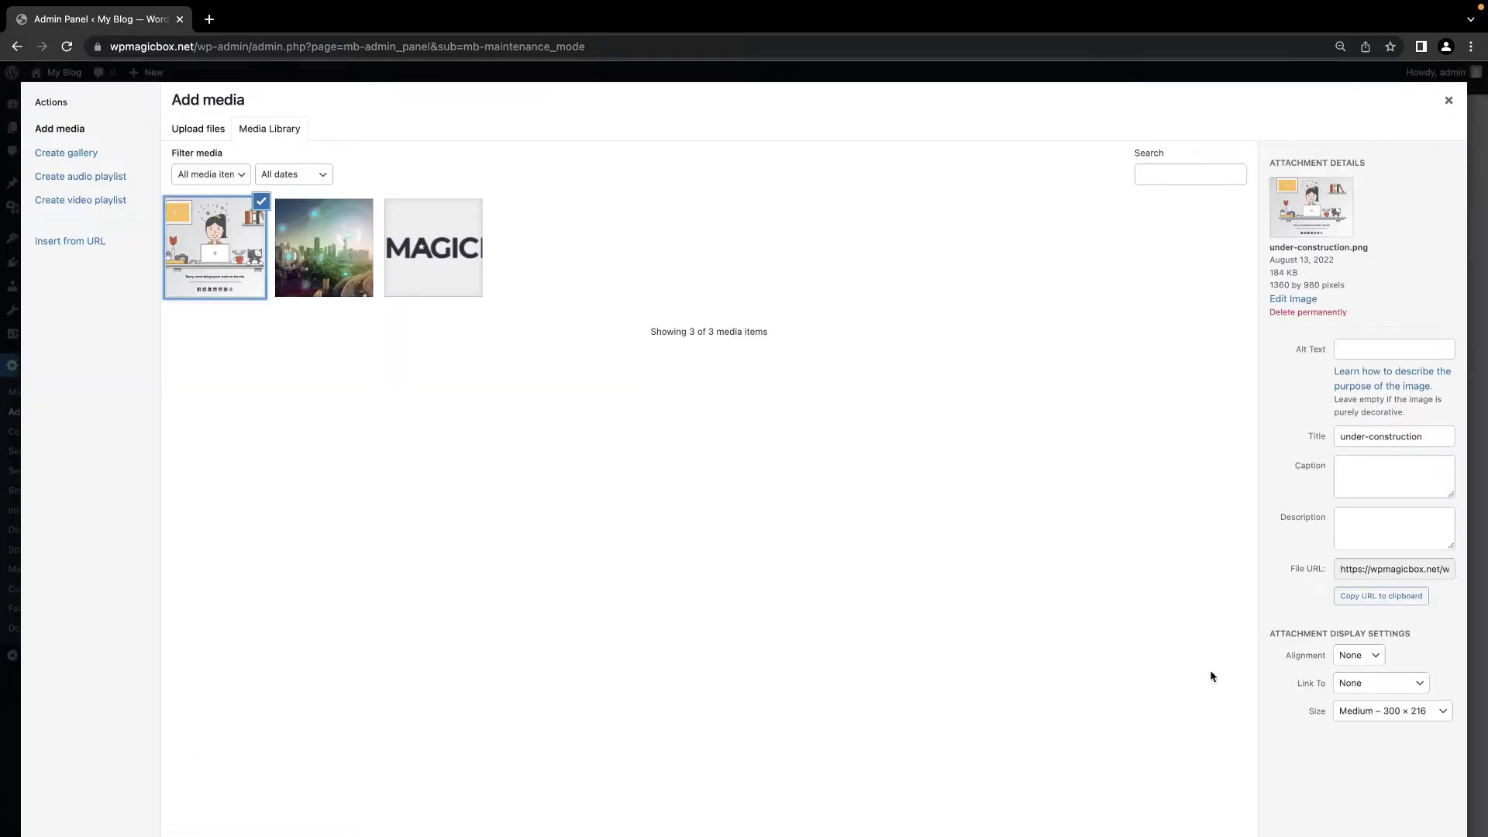
key("Return")
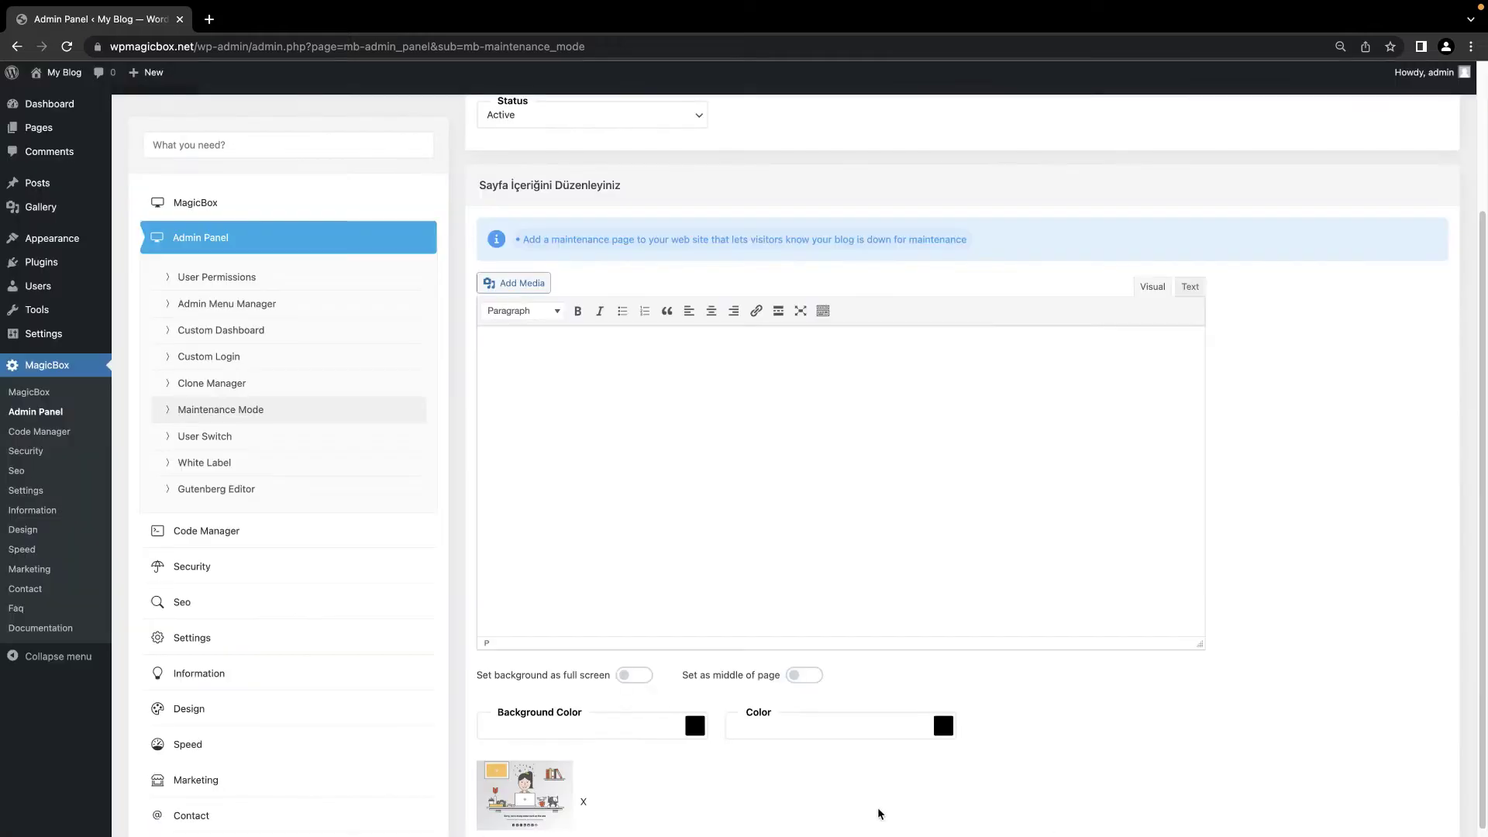
scroll(878, 813, "down", 2)
left_click(520, 832)
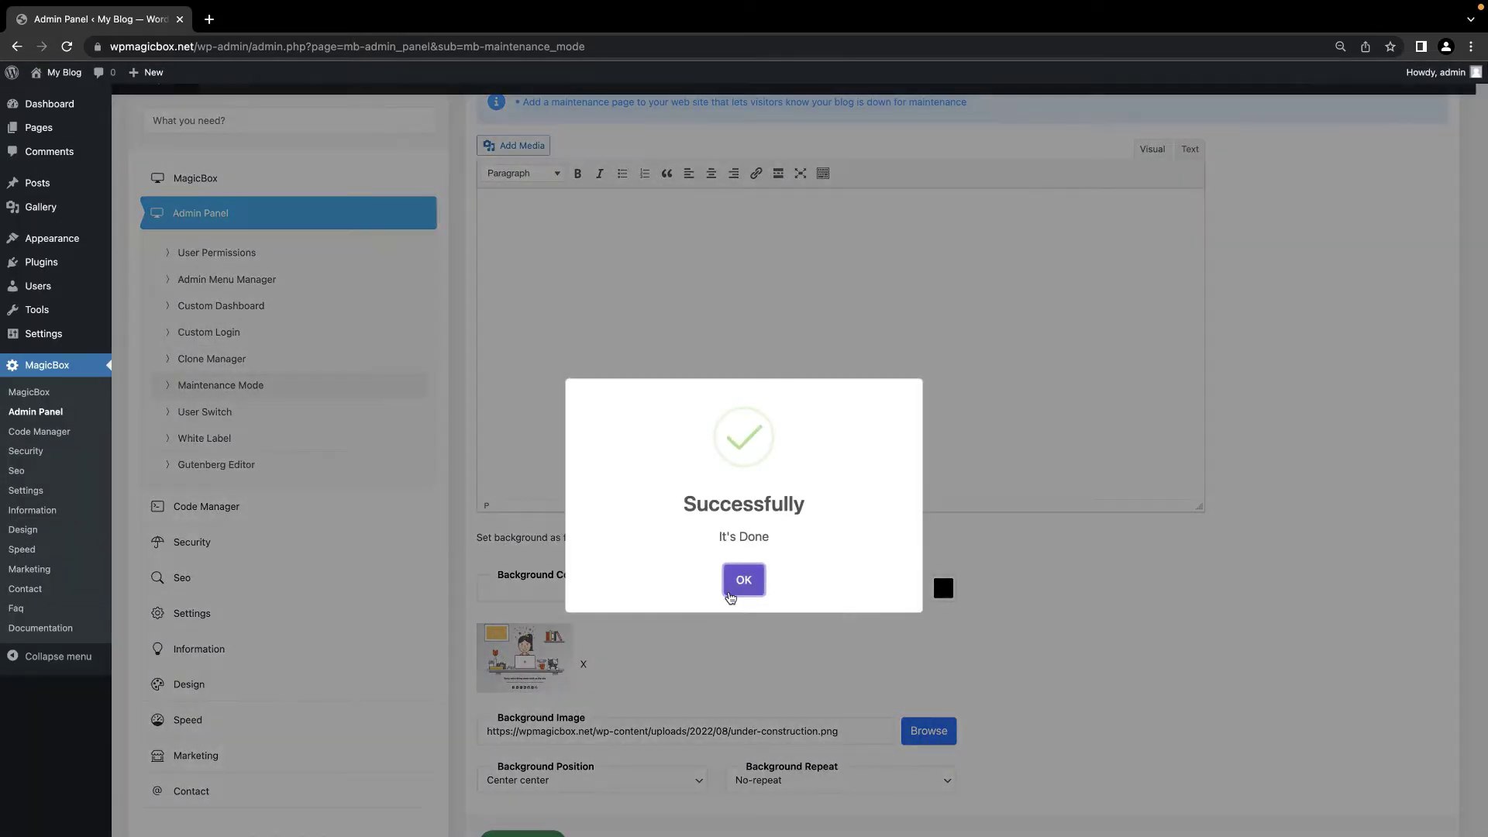
left_click(743, 581)
Step: Reload the public site in the private window to confirm the maintenance page shows
key("super+grave")
left_click(68, 47)
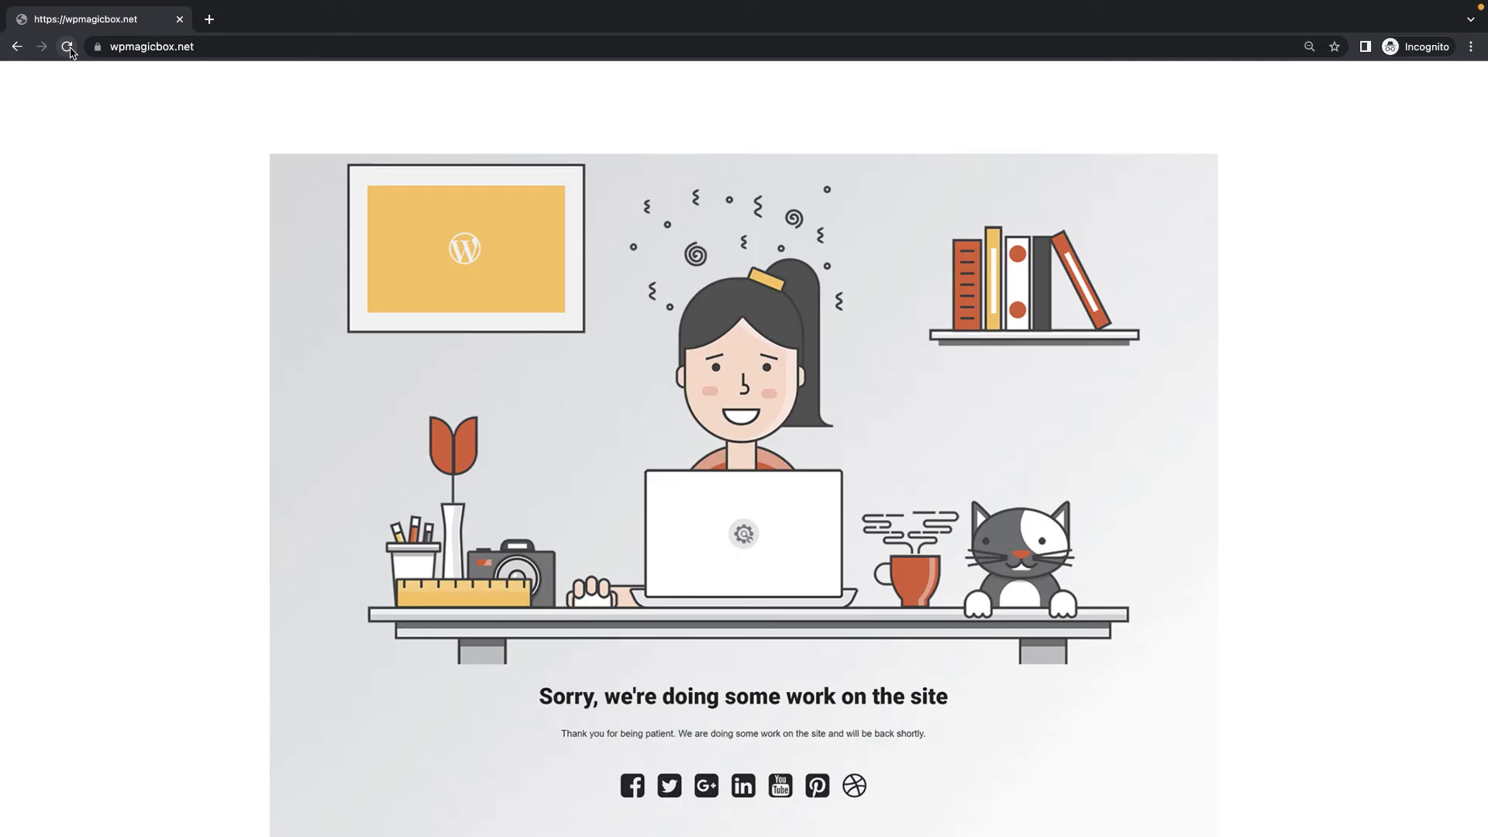
key("super+grave")
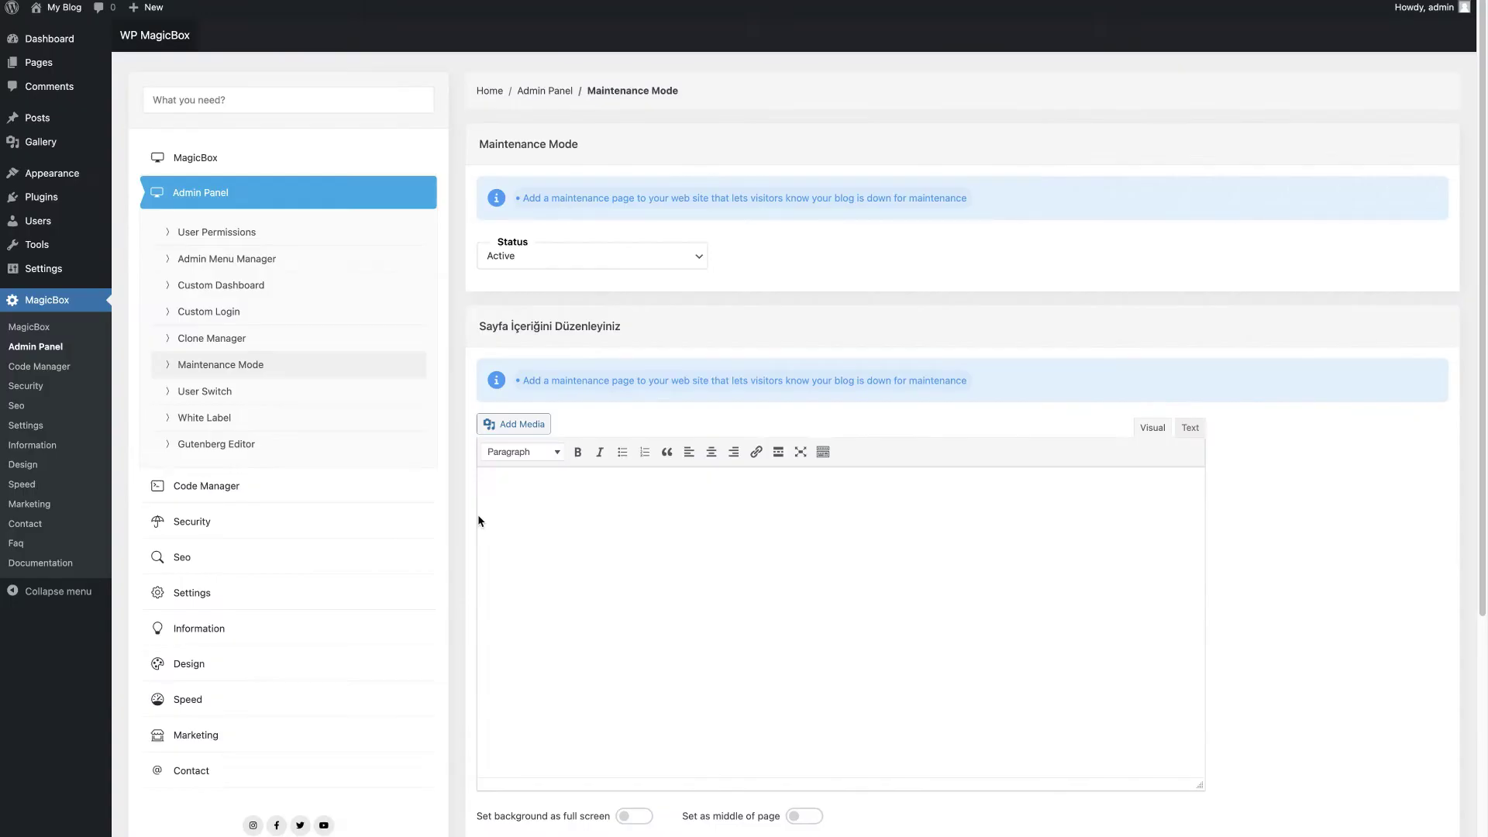
left_click(226, 399)
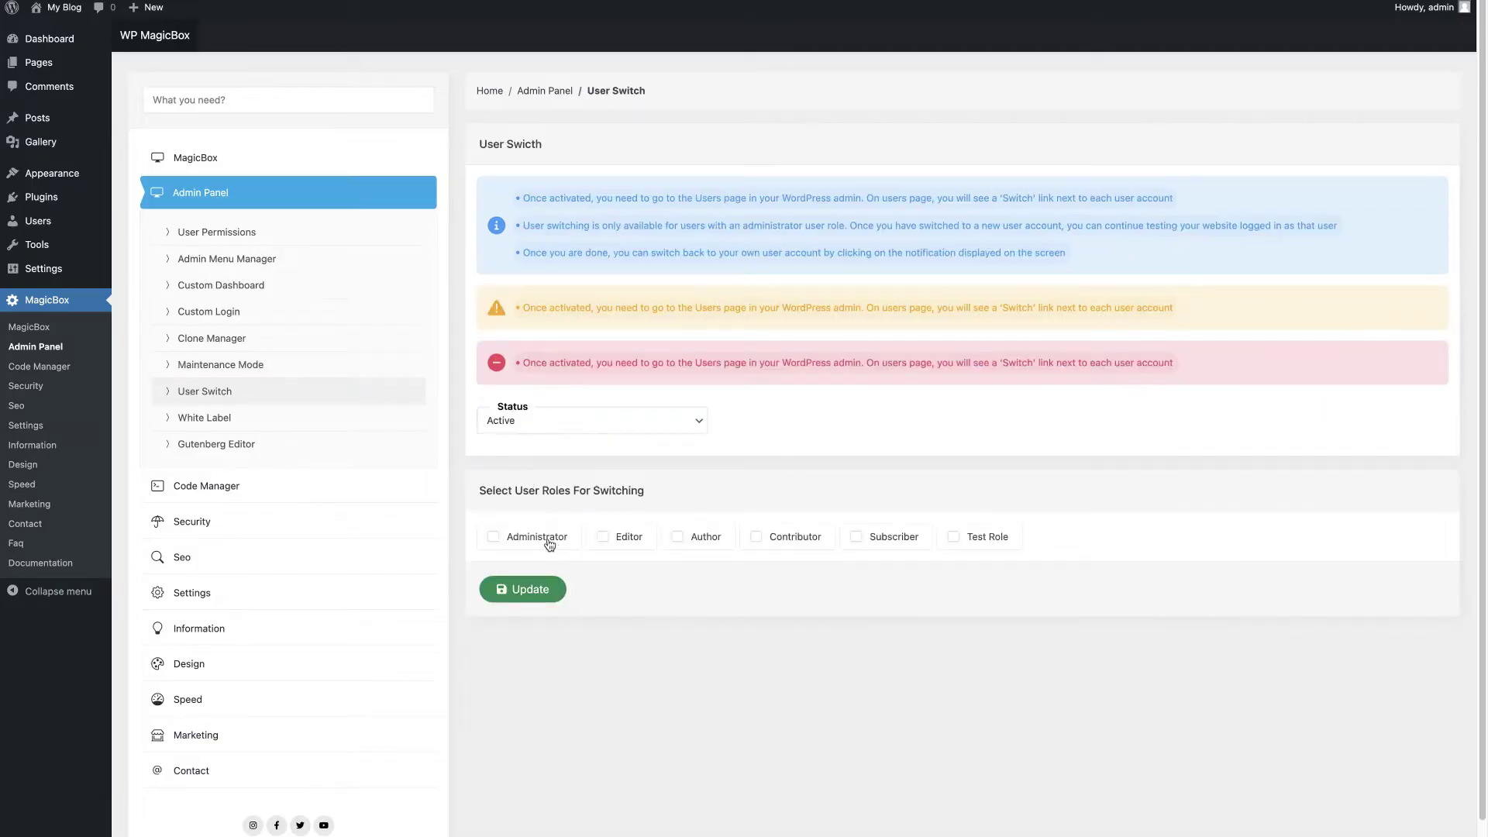
Step: Allow the Administrator and Editor roles to switch users and save
left_click(549, 545)
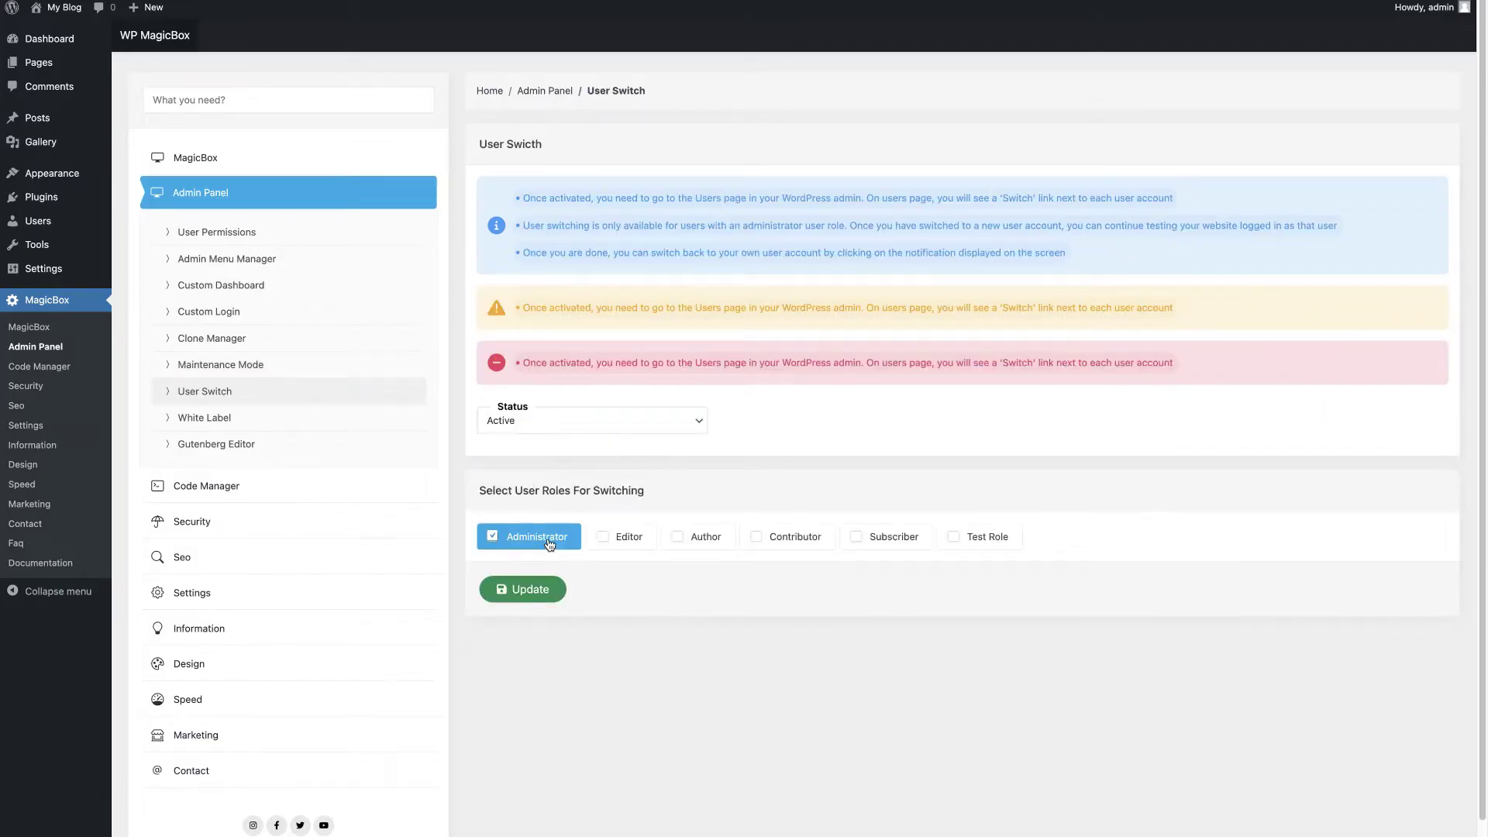
left_click(637, 543)
left_click(527, 590)
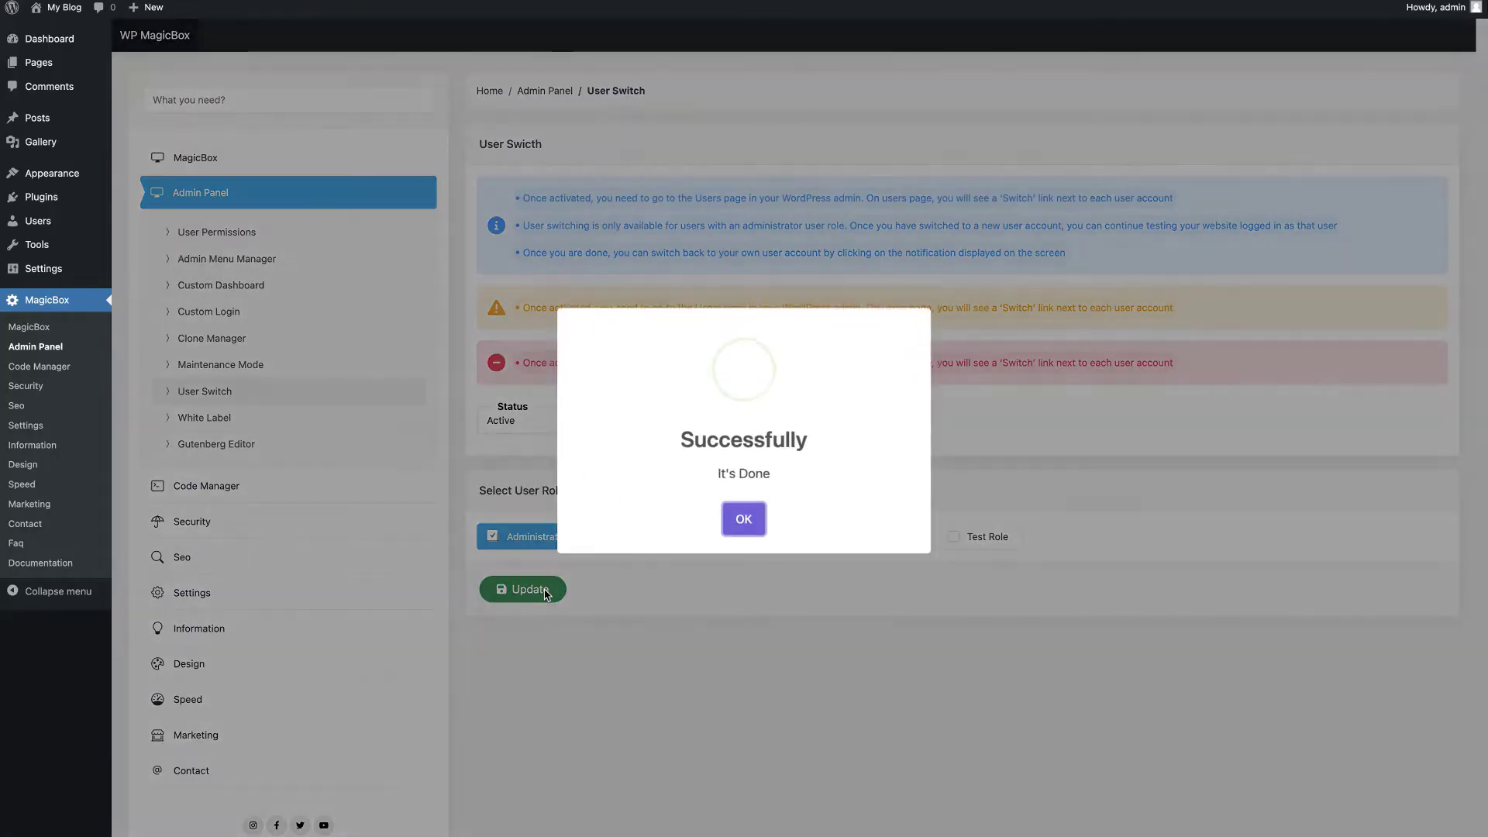
left_click(740, 519)
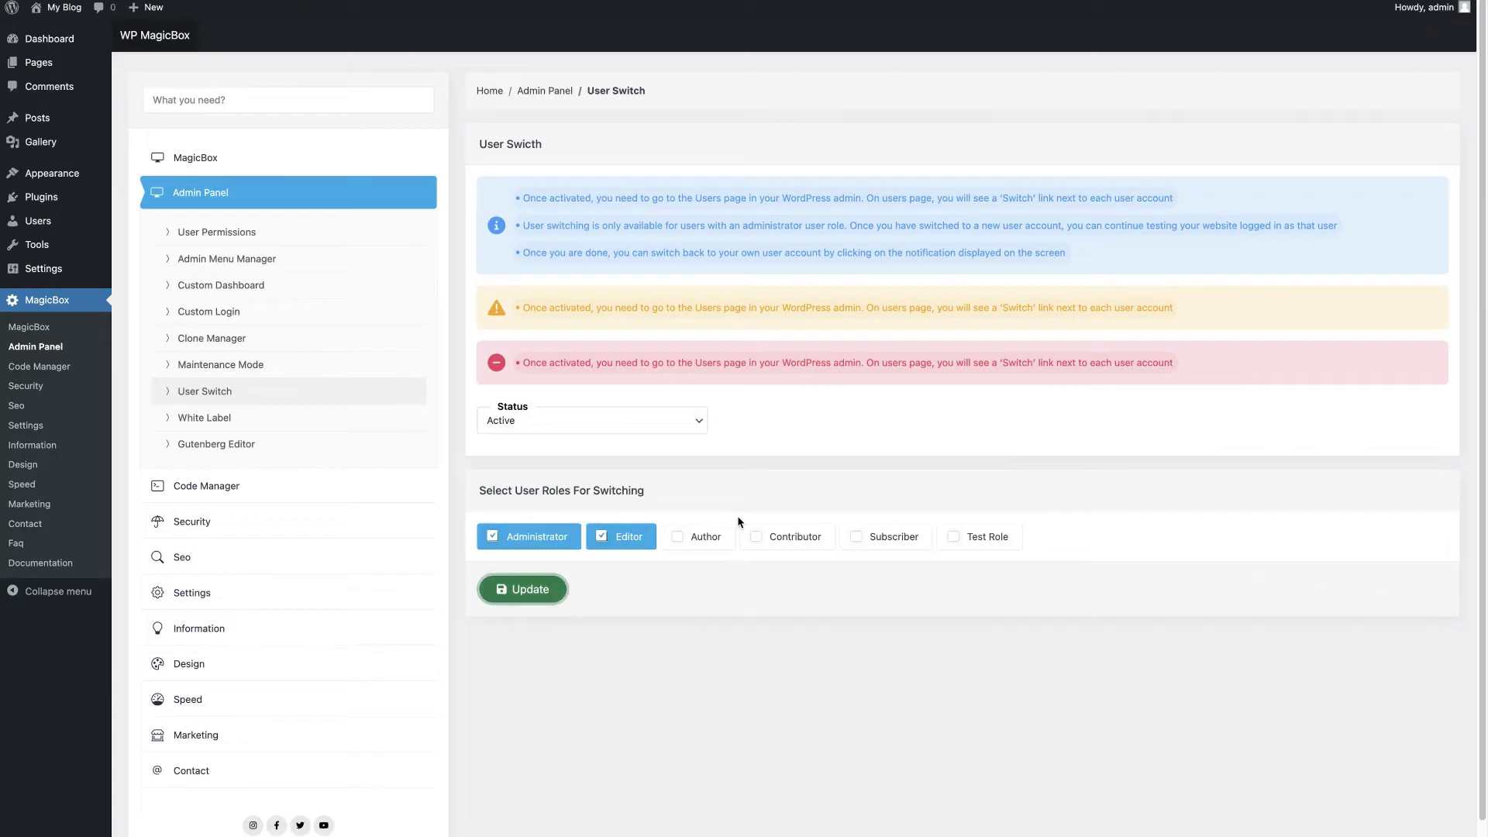
Step: From All Users, switch into the Author account, then switch back to admin
left_click(42, 223)
mouse_move(220, 183)
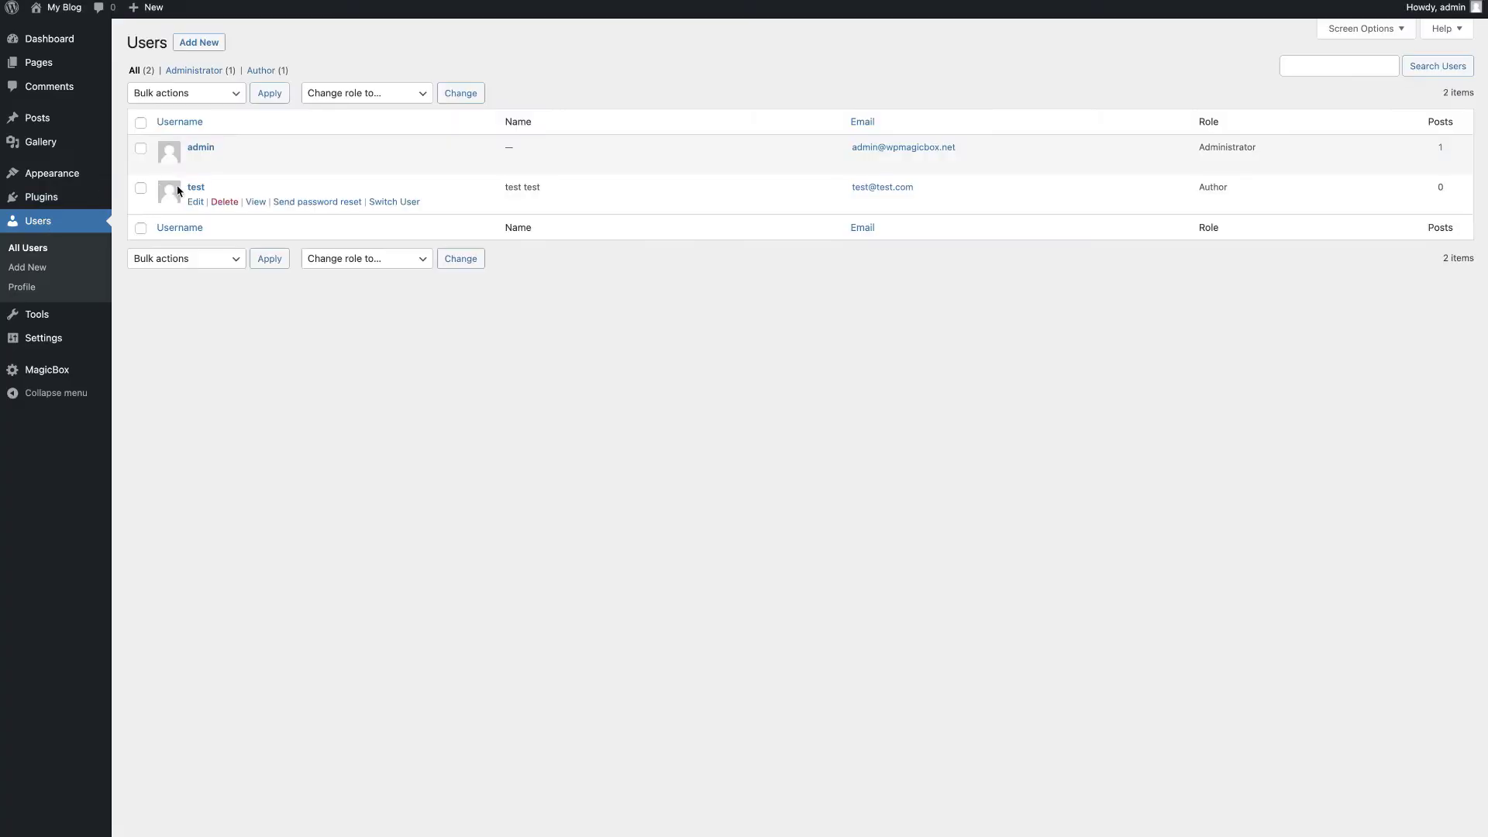
left_click(402, 205)
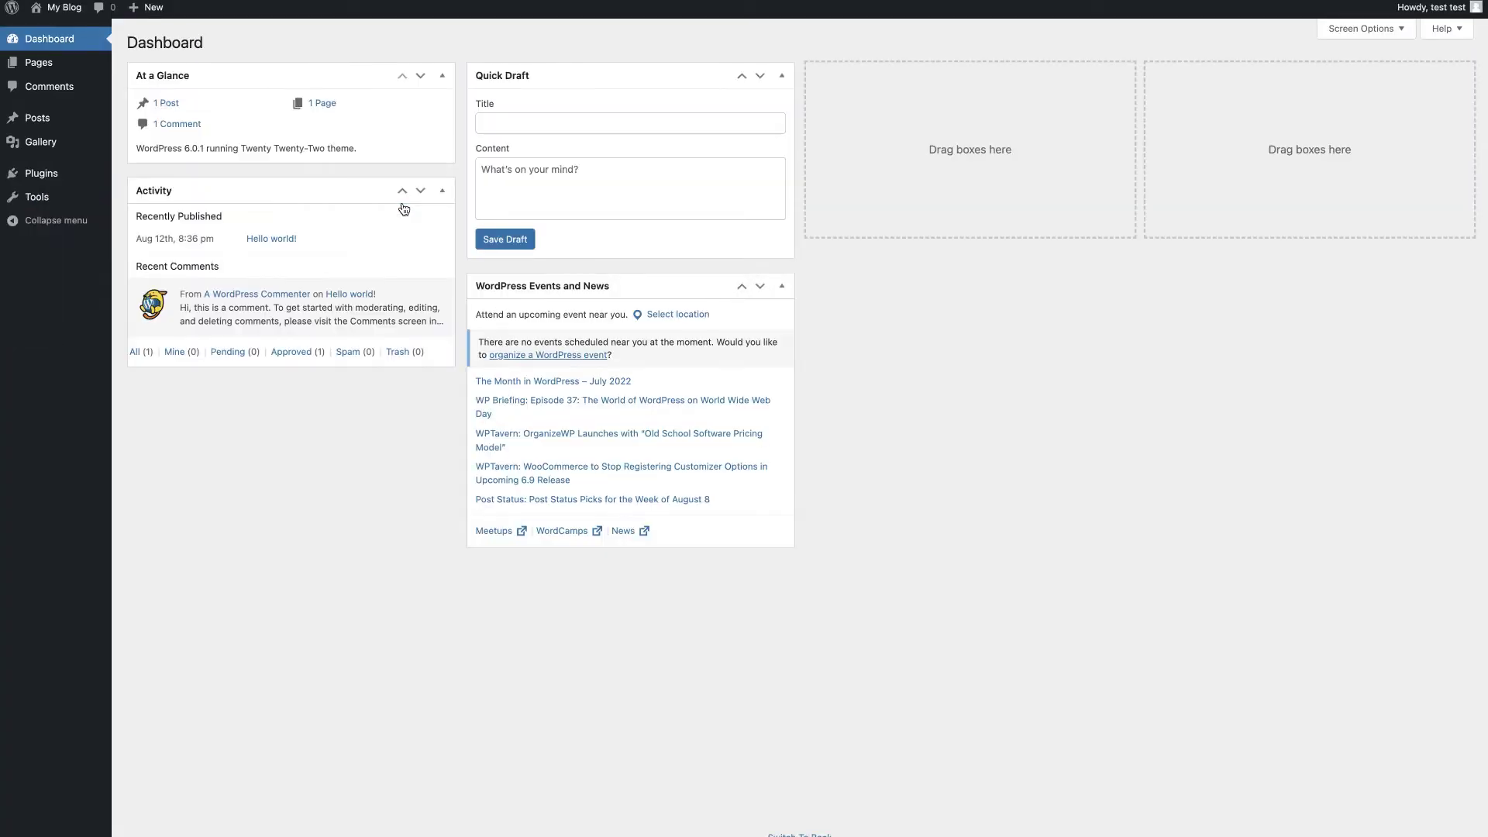
scroll(70, 225, "down", 1)
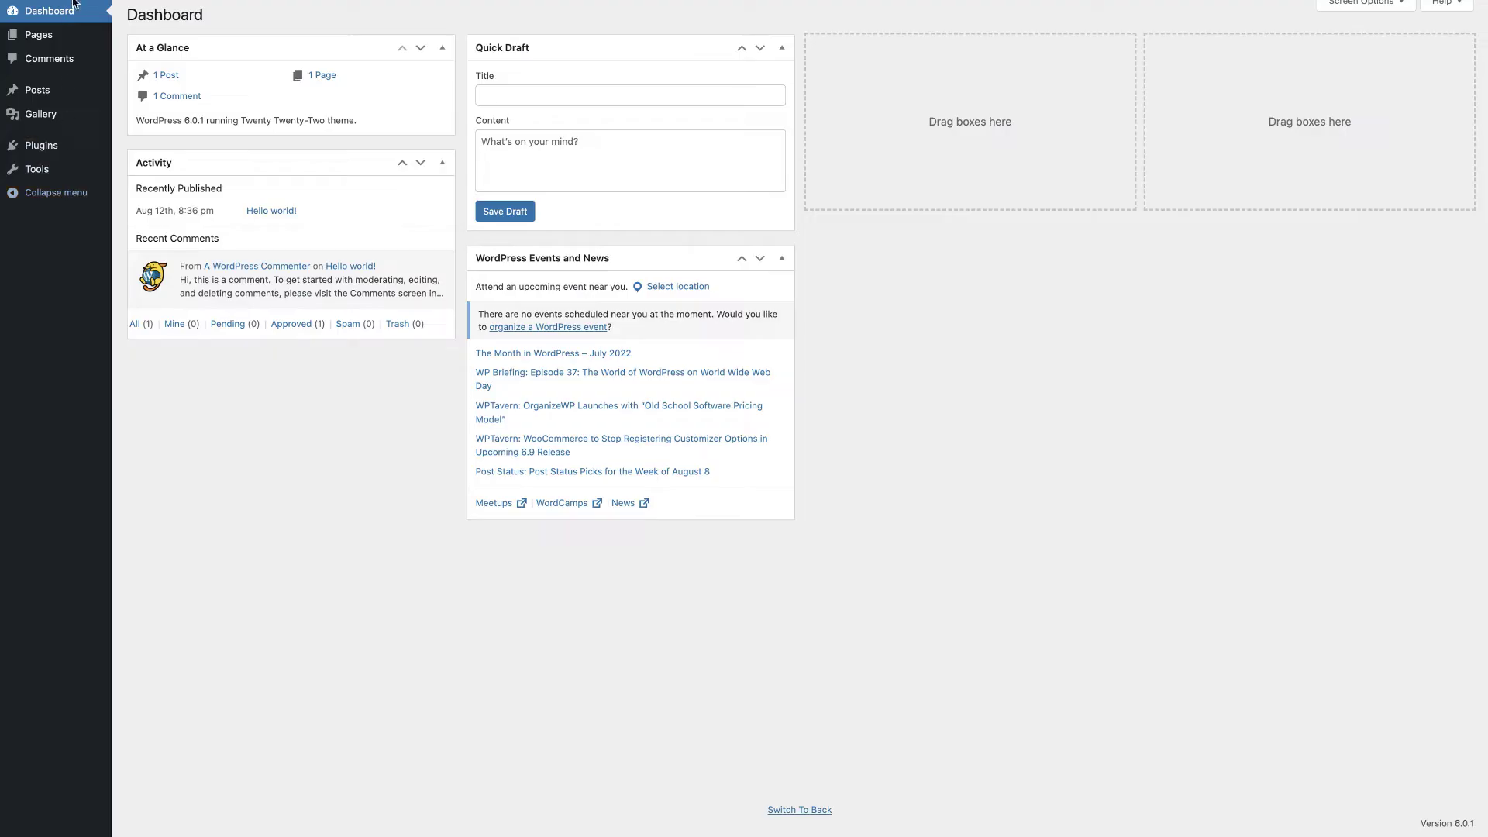
left_click(799, 809)
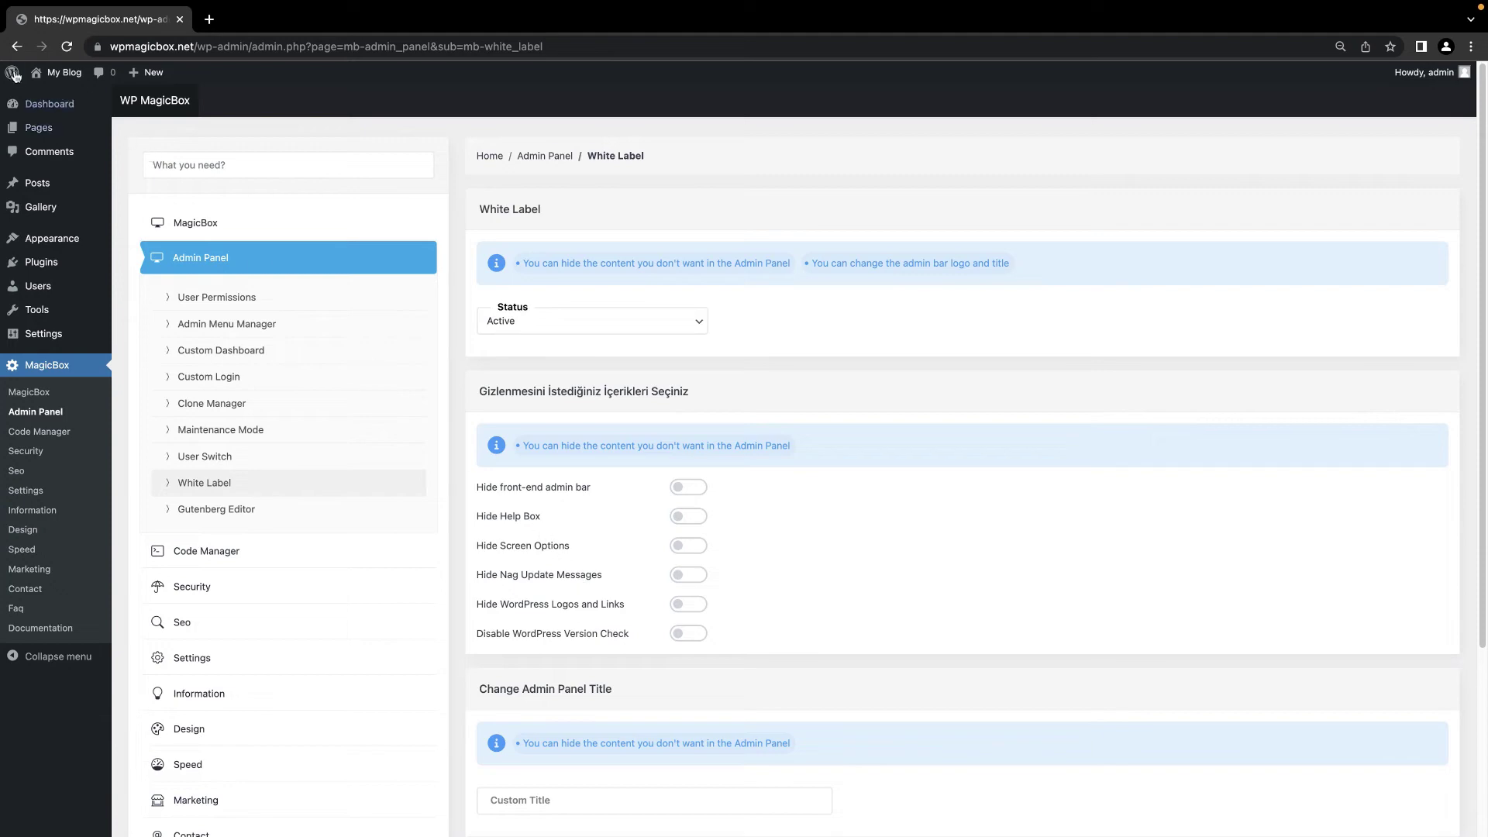
Step: Open the White Label settings under the Admin Panel group
mouse_move(11, 72)
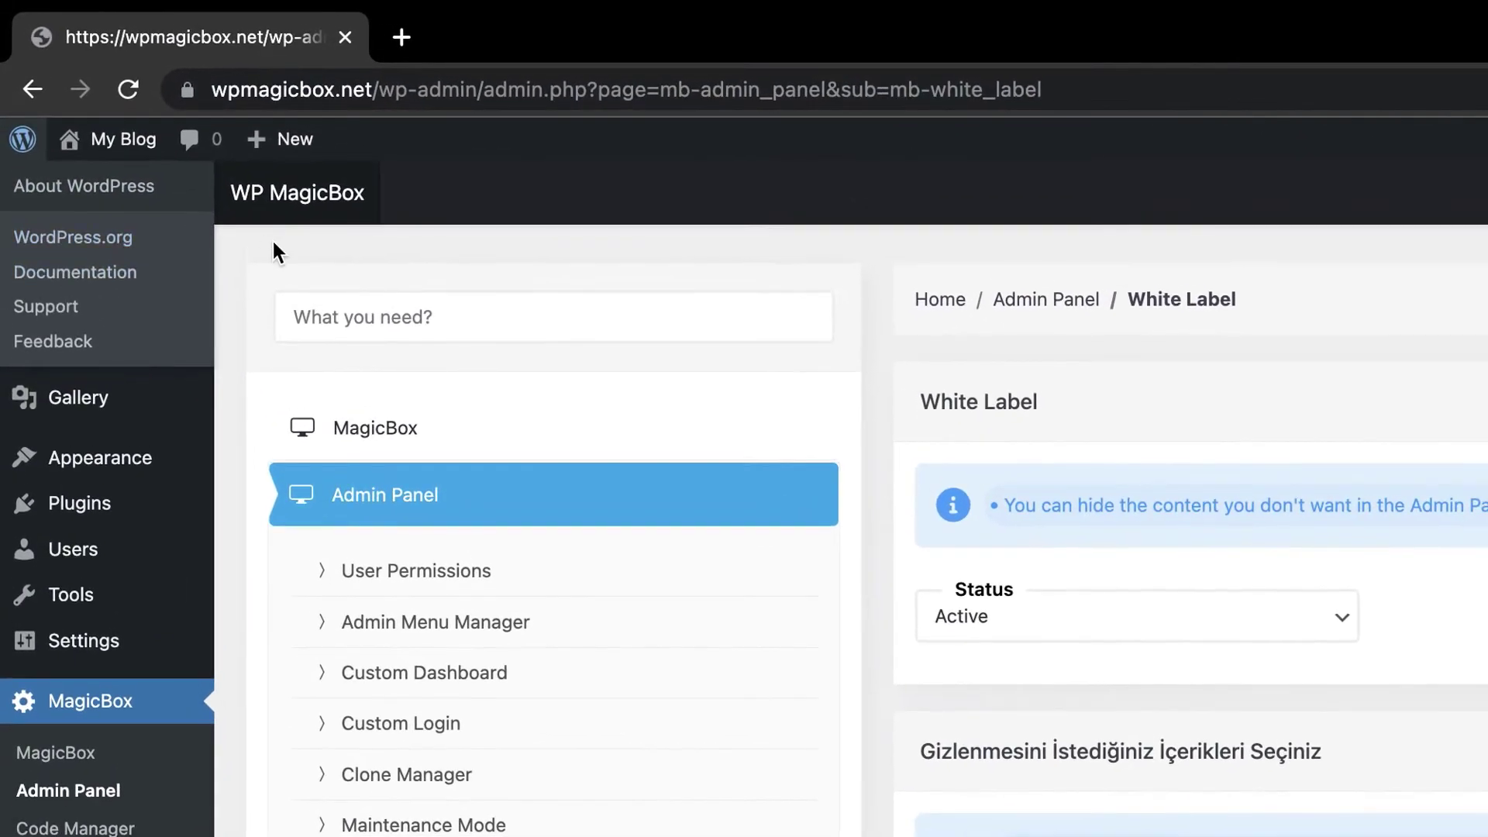
mouse_move(53, 191)
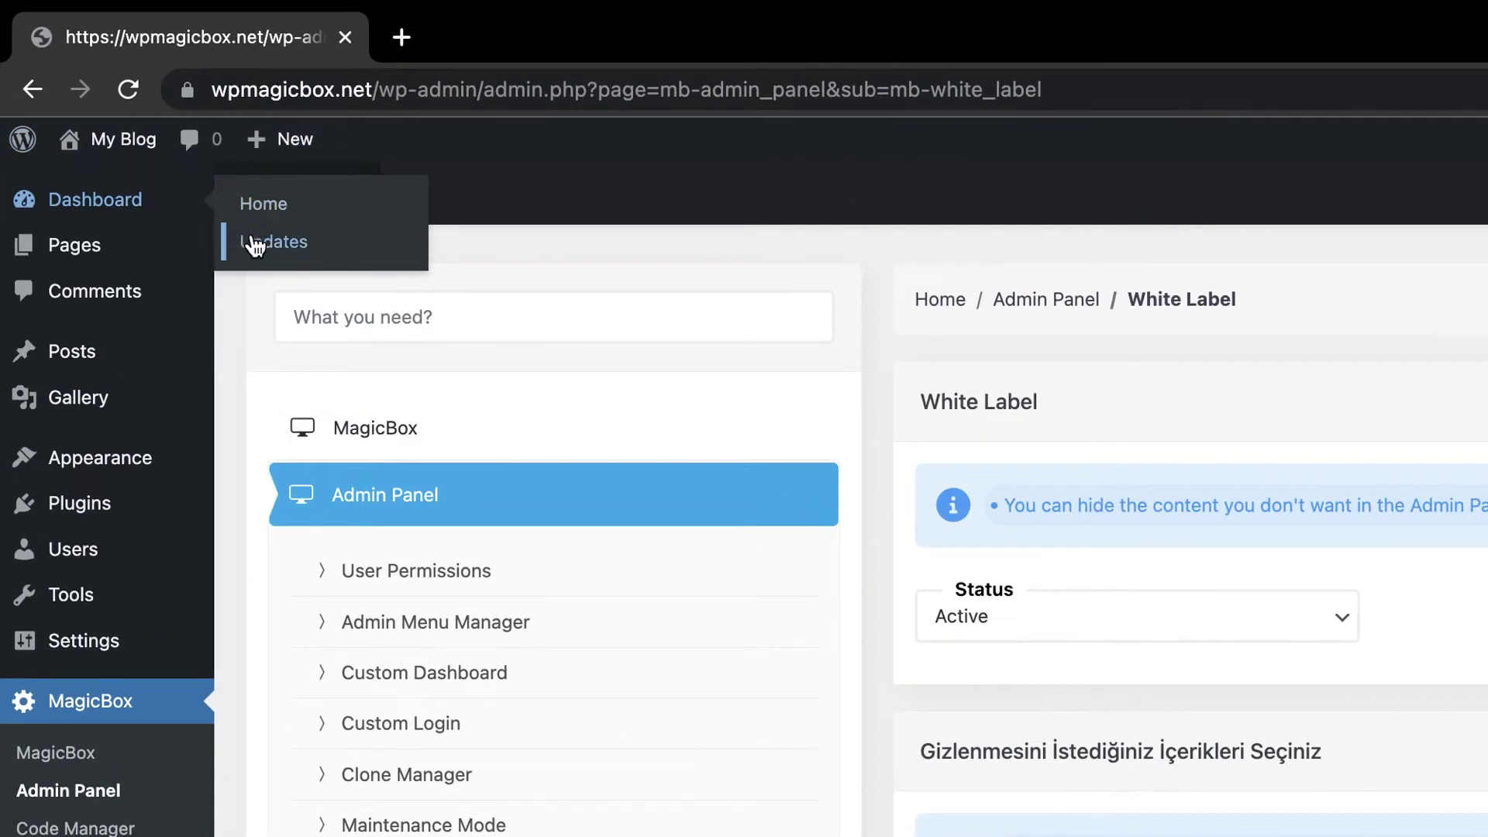
scroll(1190, 504, "down", 4)
scroll(1190, 504, "down", 10)
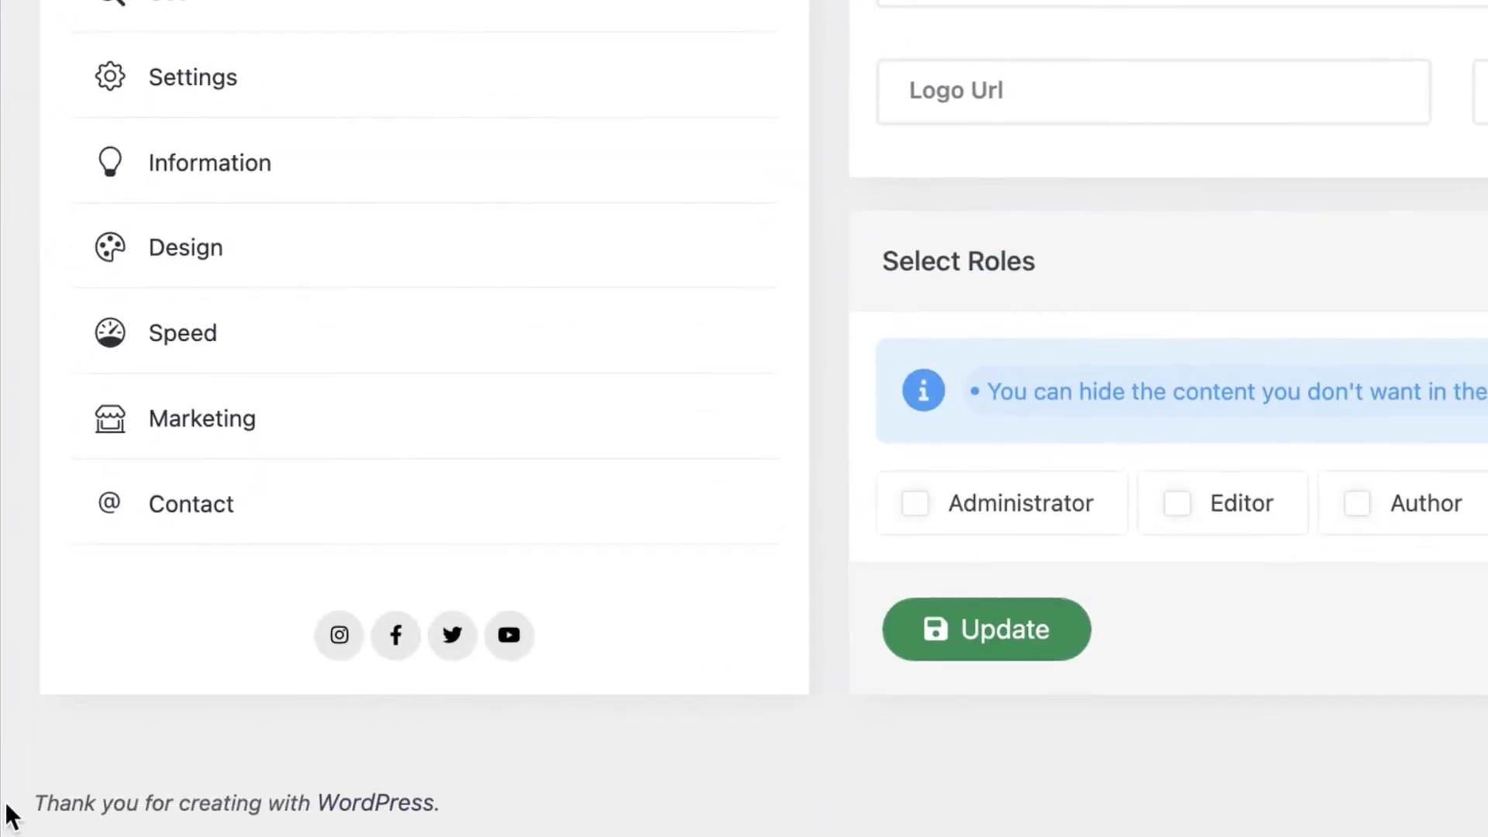
left_click_drag(11, 804, 530, 796)
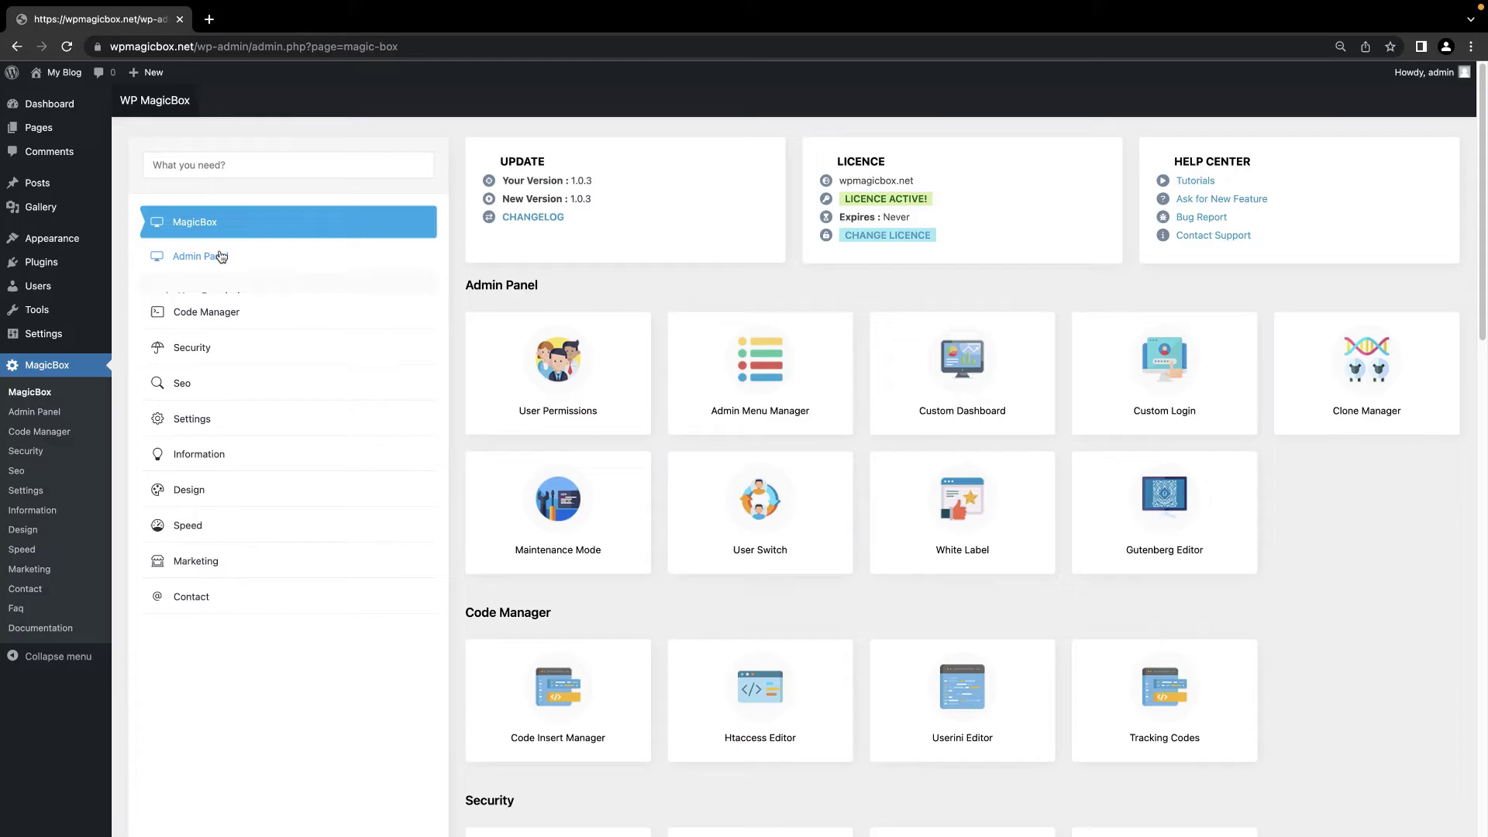
left_click(219, 256)
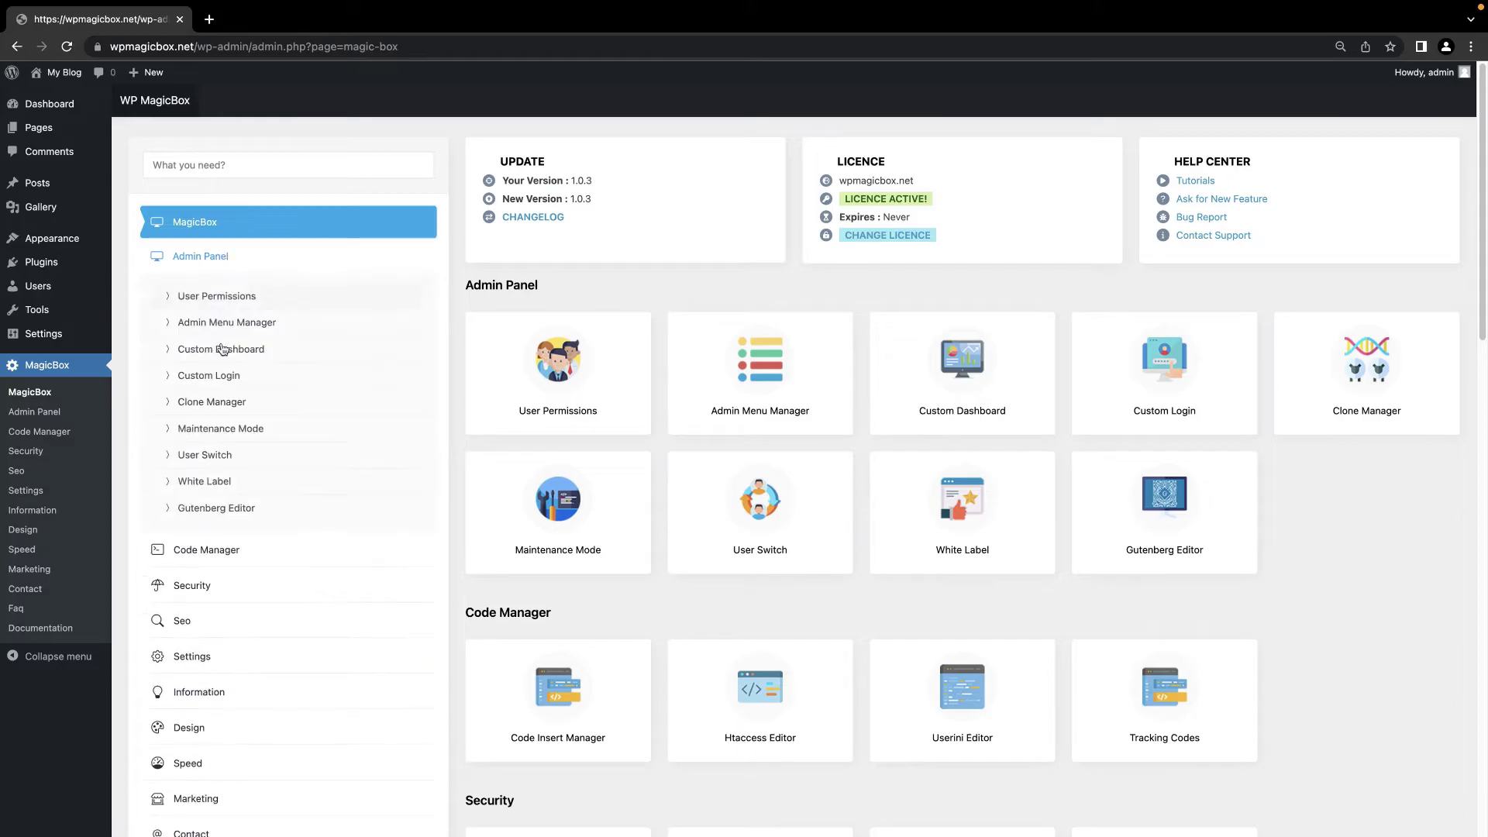
left_click(225, 484)
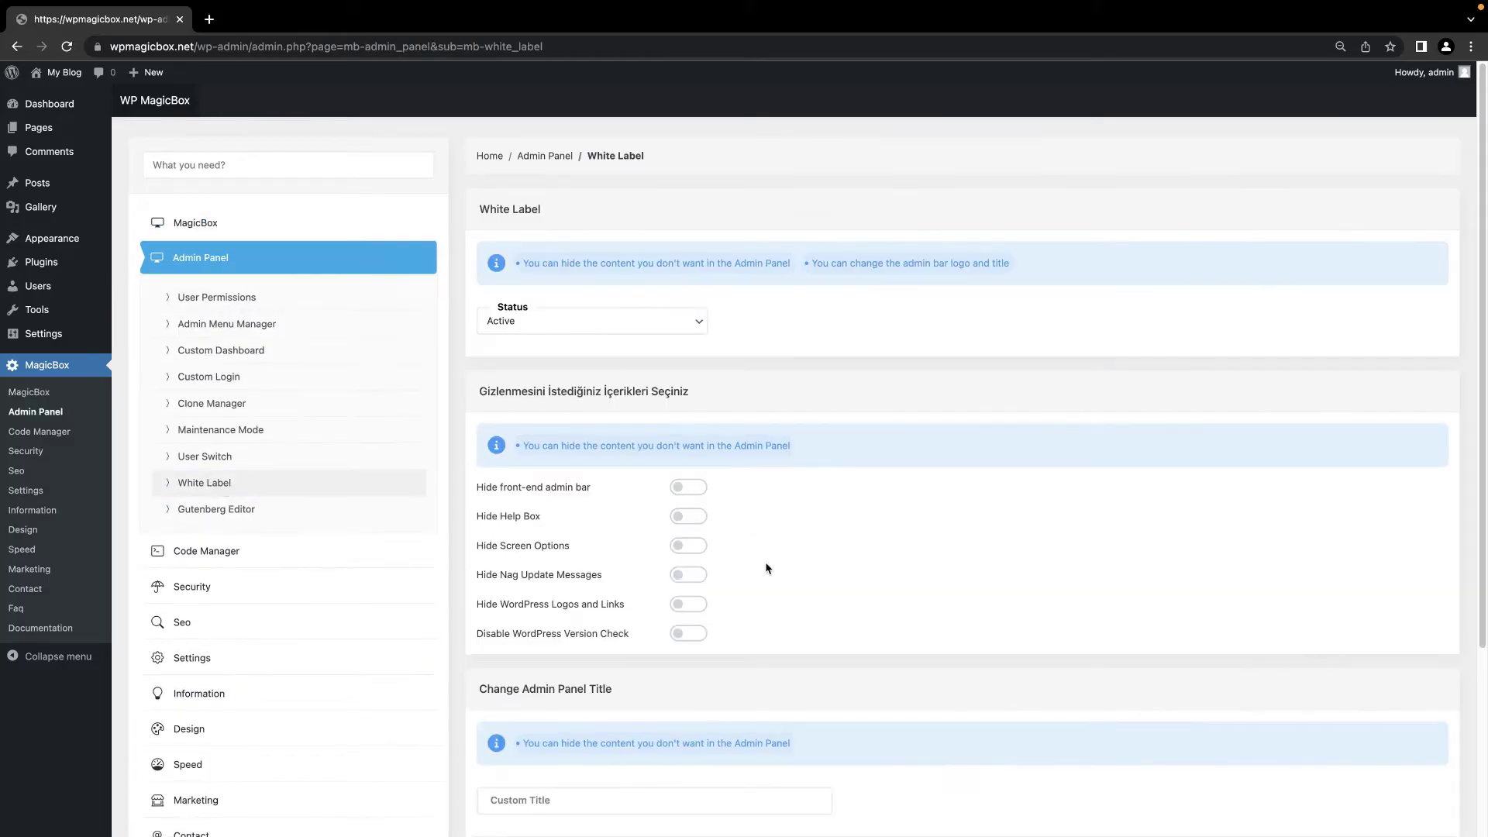
Step: Hide the admin bar, Help Box, Screen Options, nag messages and WordPress logos, and disable the version check
left_click(686, 488)
left_click(687, 517)
left_click(688, 546)
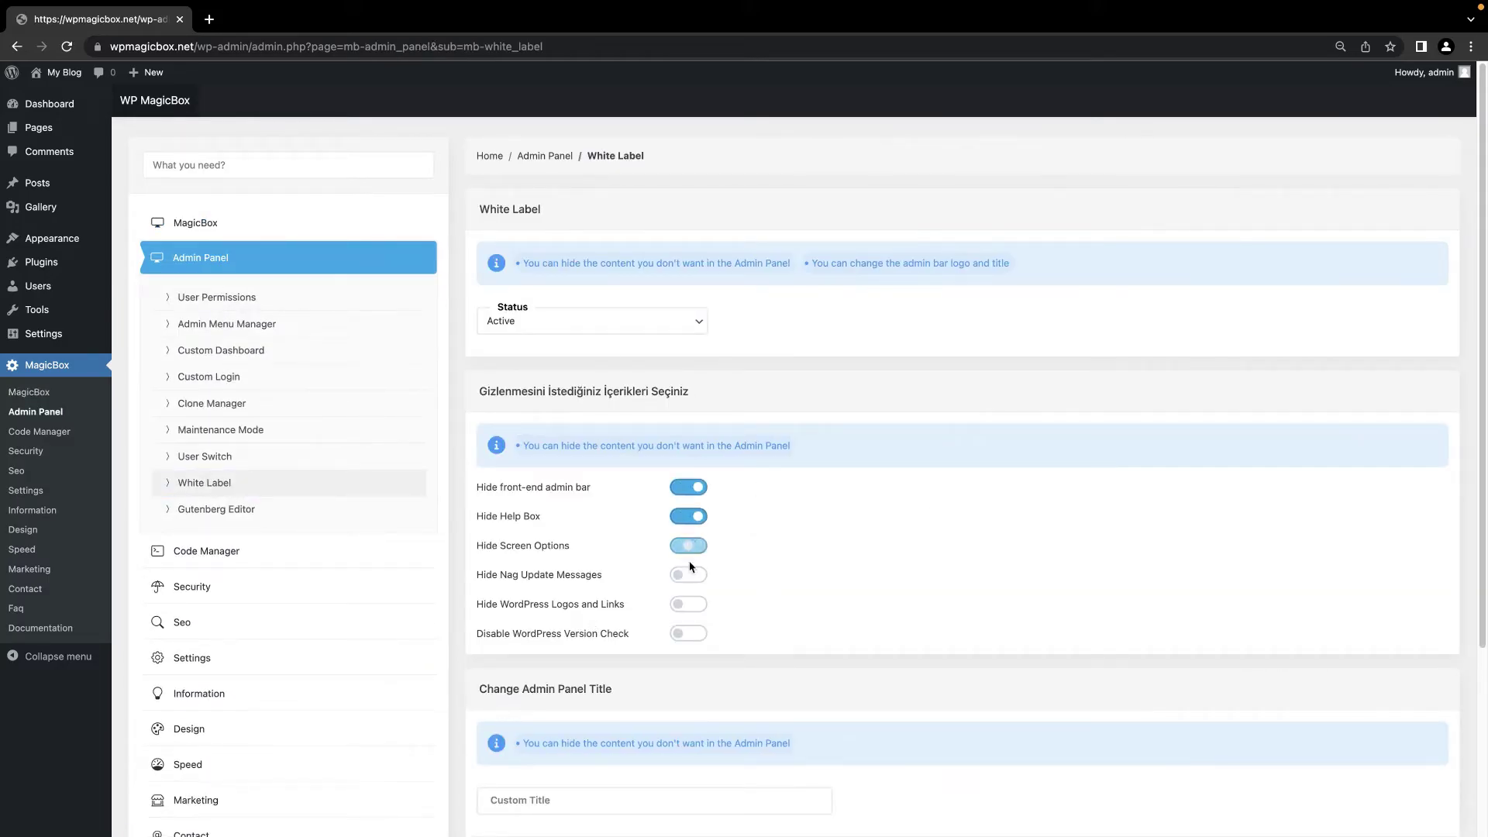
left_click(689, 575)
left_click(690, 605)
left_click(690, 634)
Step: Set the custom admin title to 'My Site' and logo2.png as the admin bar logo
scroll(691, 631, "down", 3)
left_click(627, 562)
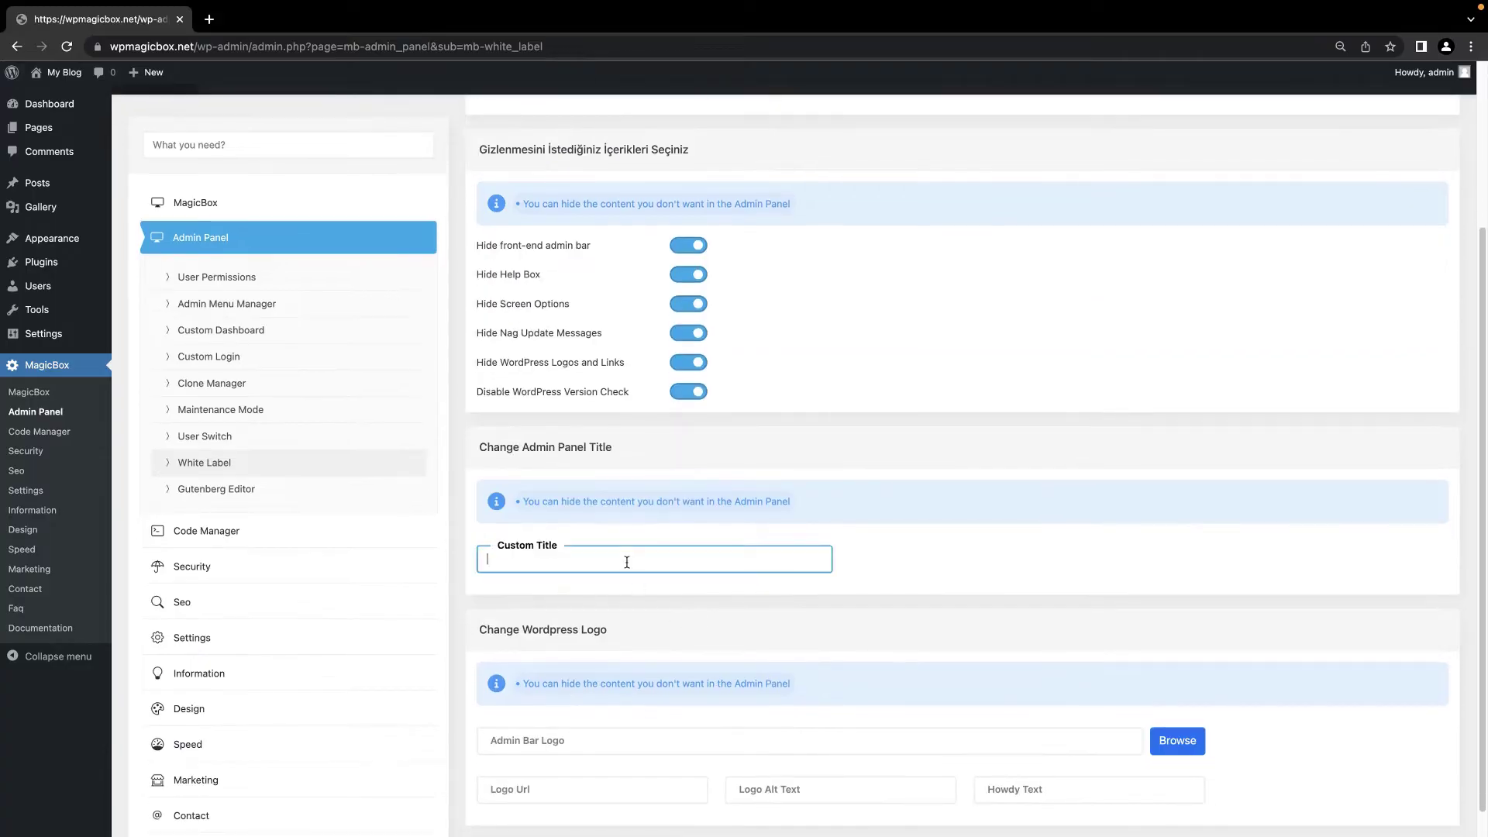
scroll(676, 731, "down", 4)
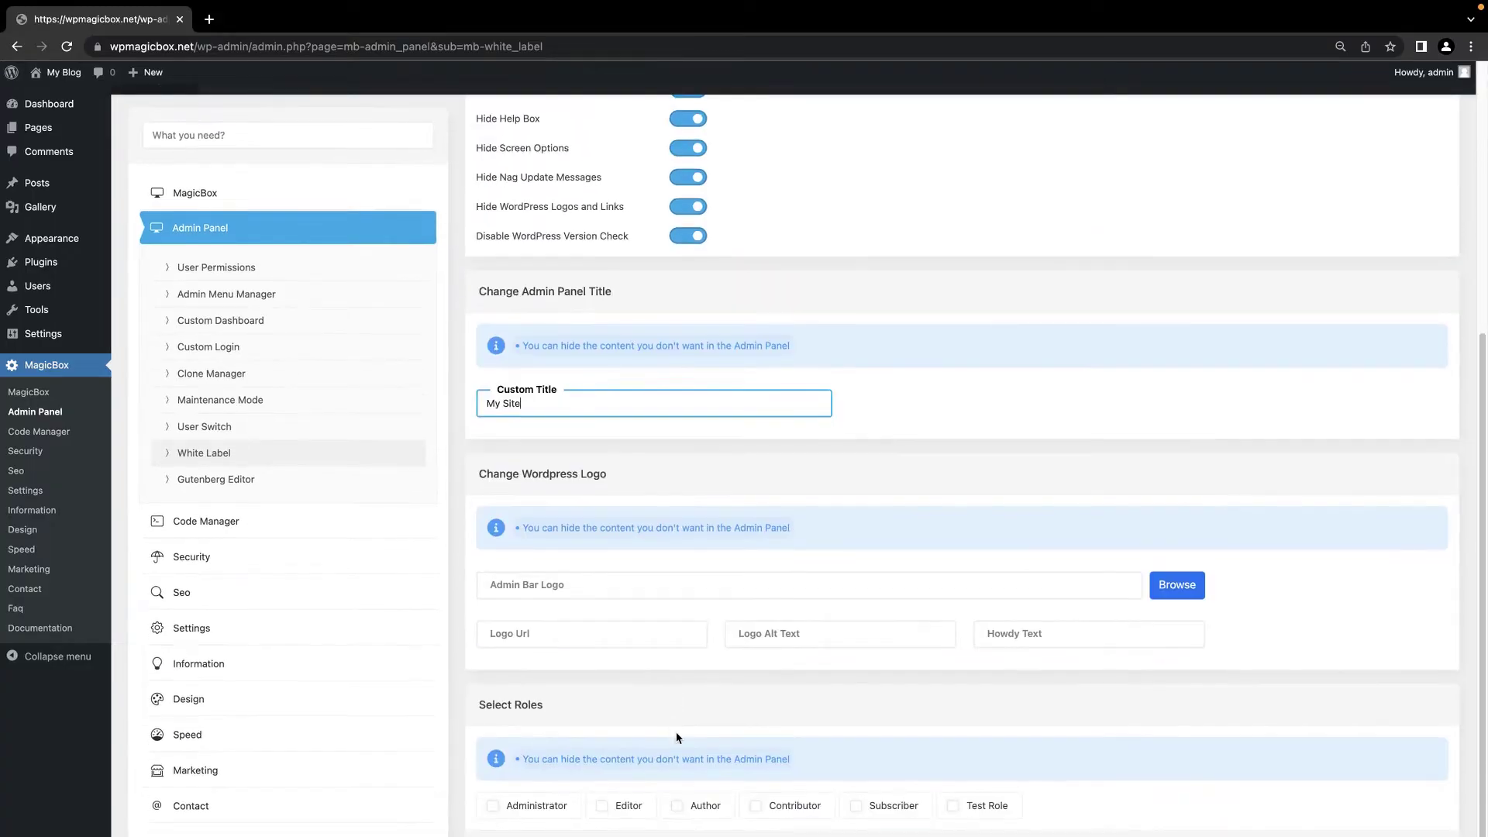
left_click(667, 663)
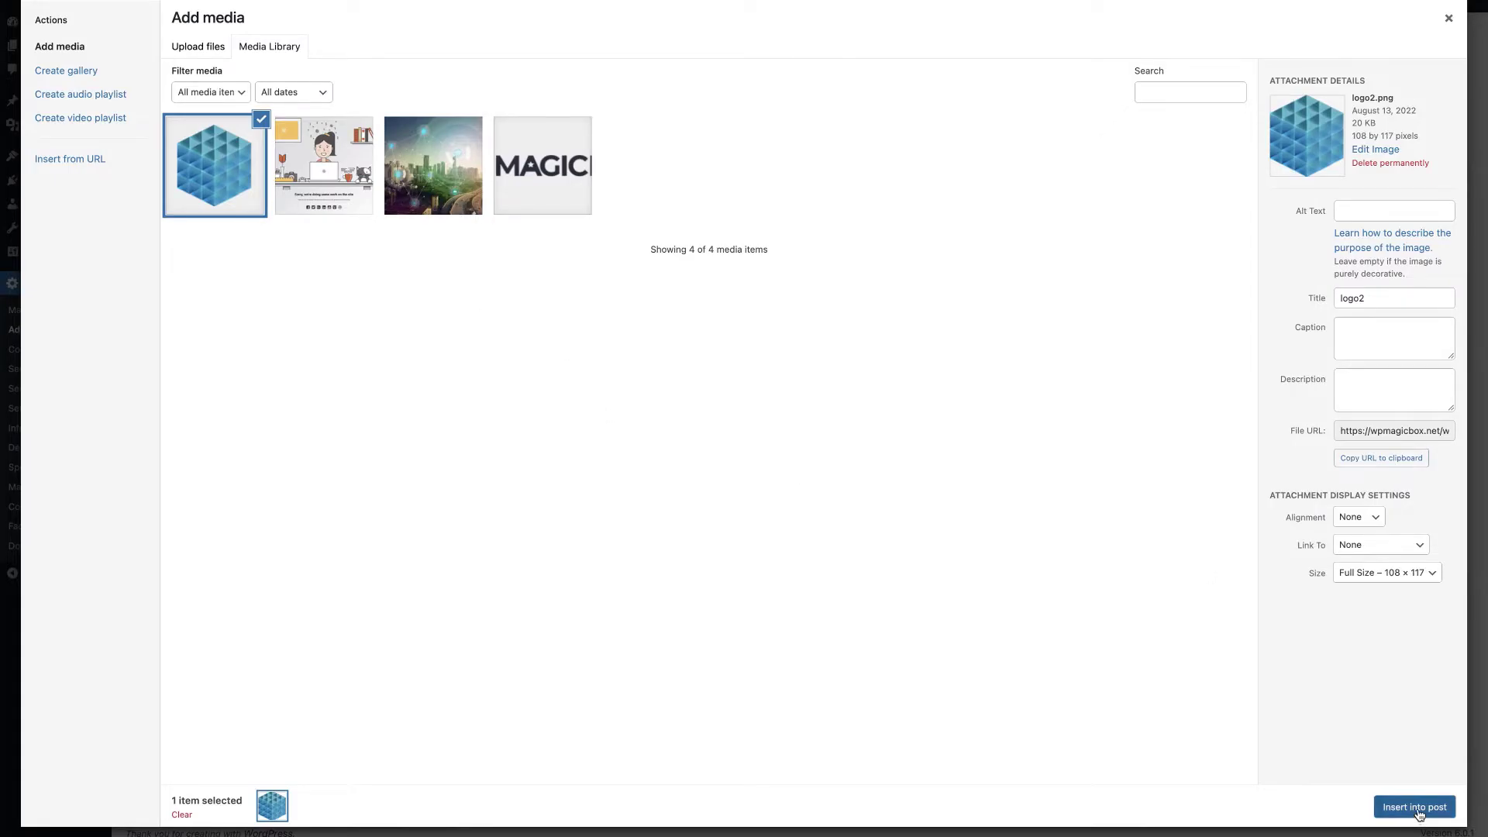
left_click(1418, 810)
Step: Apply White Label to the Administrator, Editor and Author roles, save, and return to the Dashboard
scroll(895, 712, "down", 2)
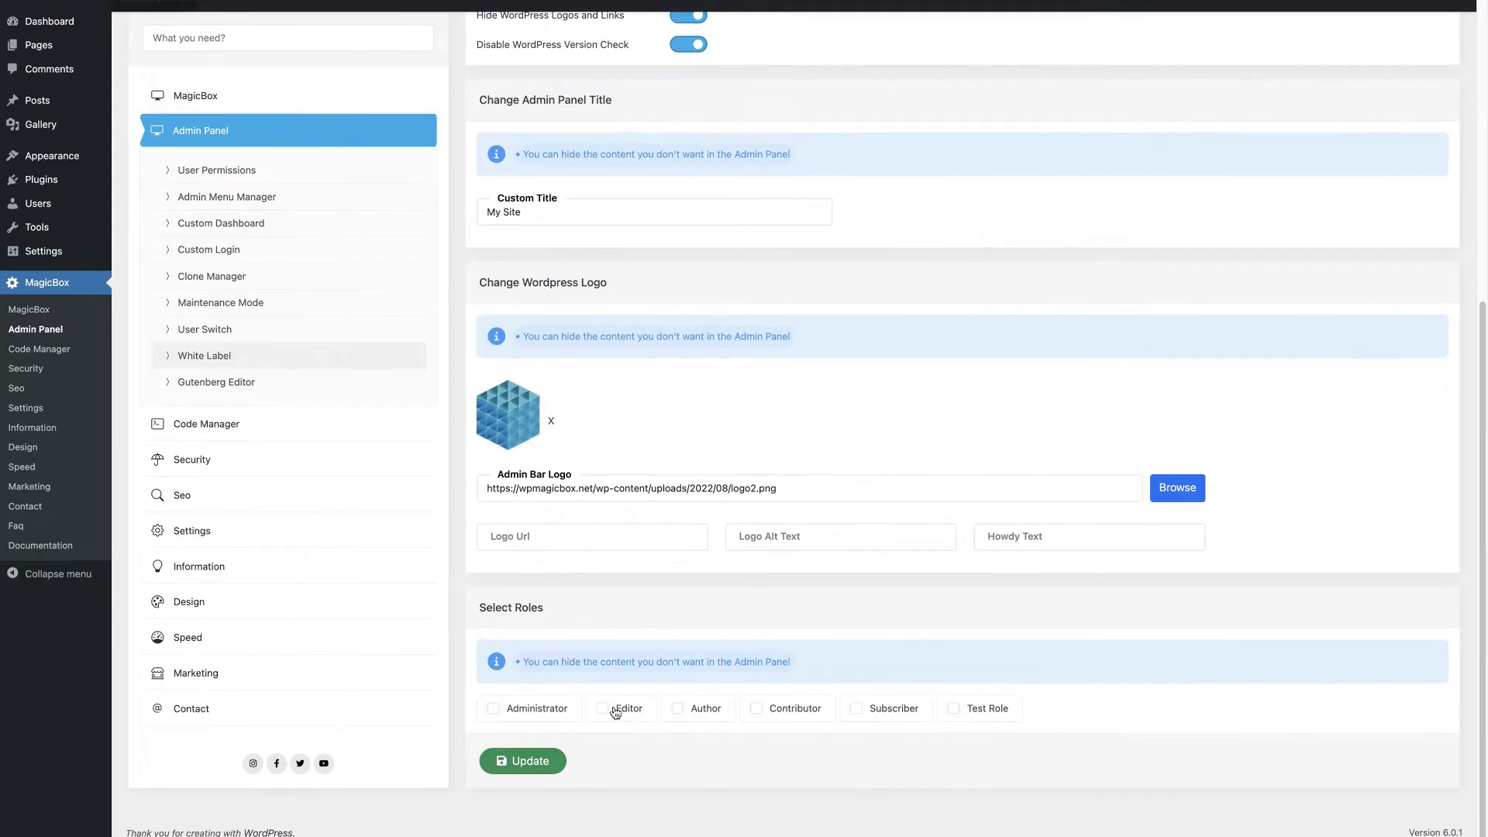
left_click(564, 707)
left_click(655, 707)
left_click(698, 710)
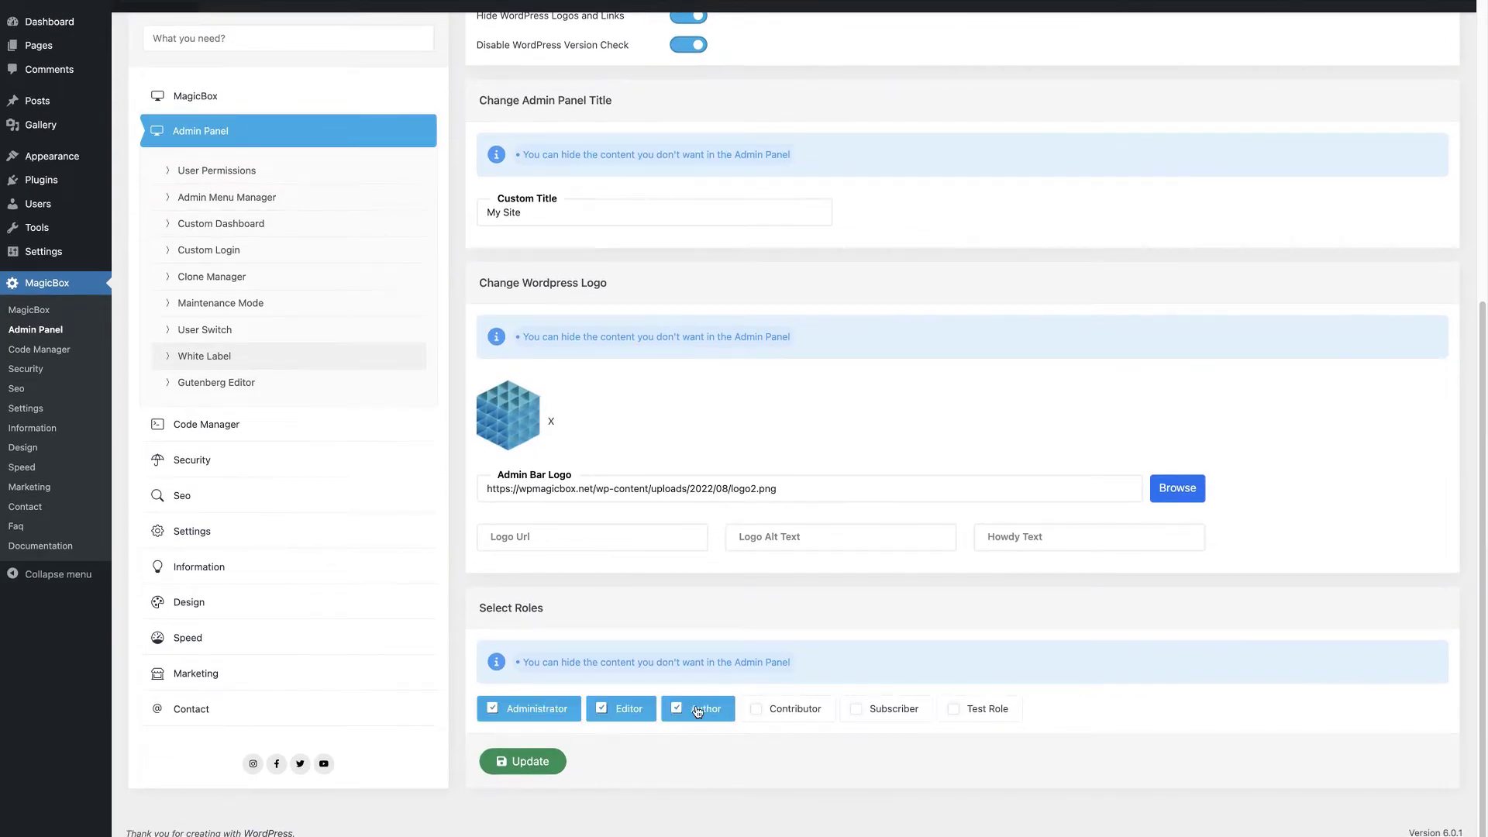
left_click(537, 762)
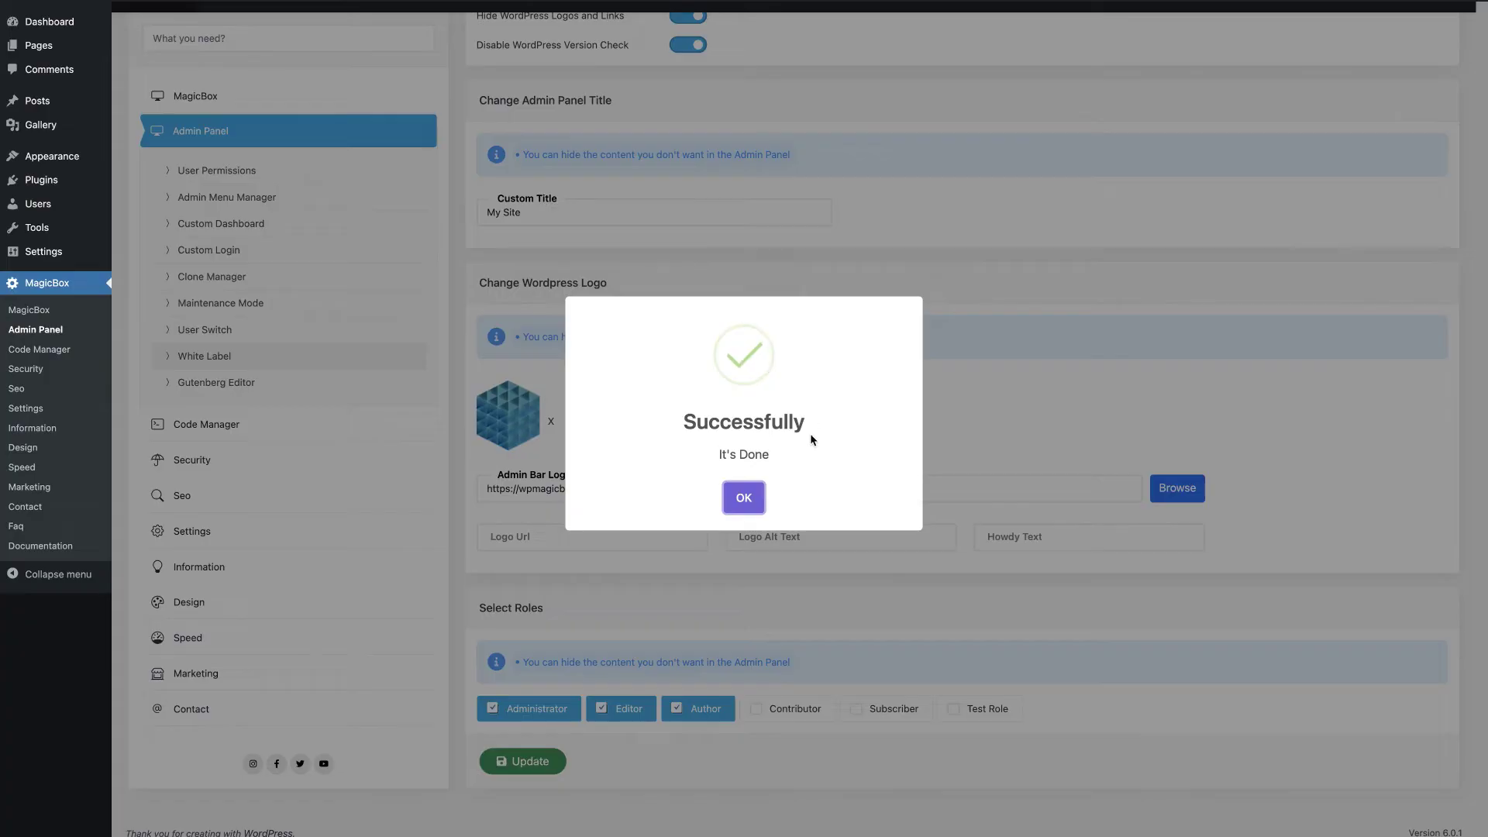
left_click(740, 496)
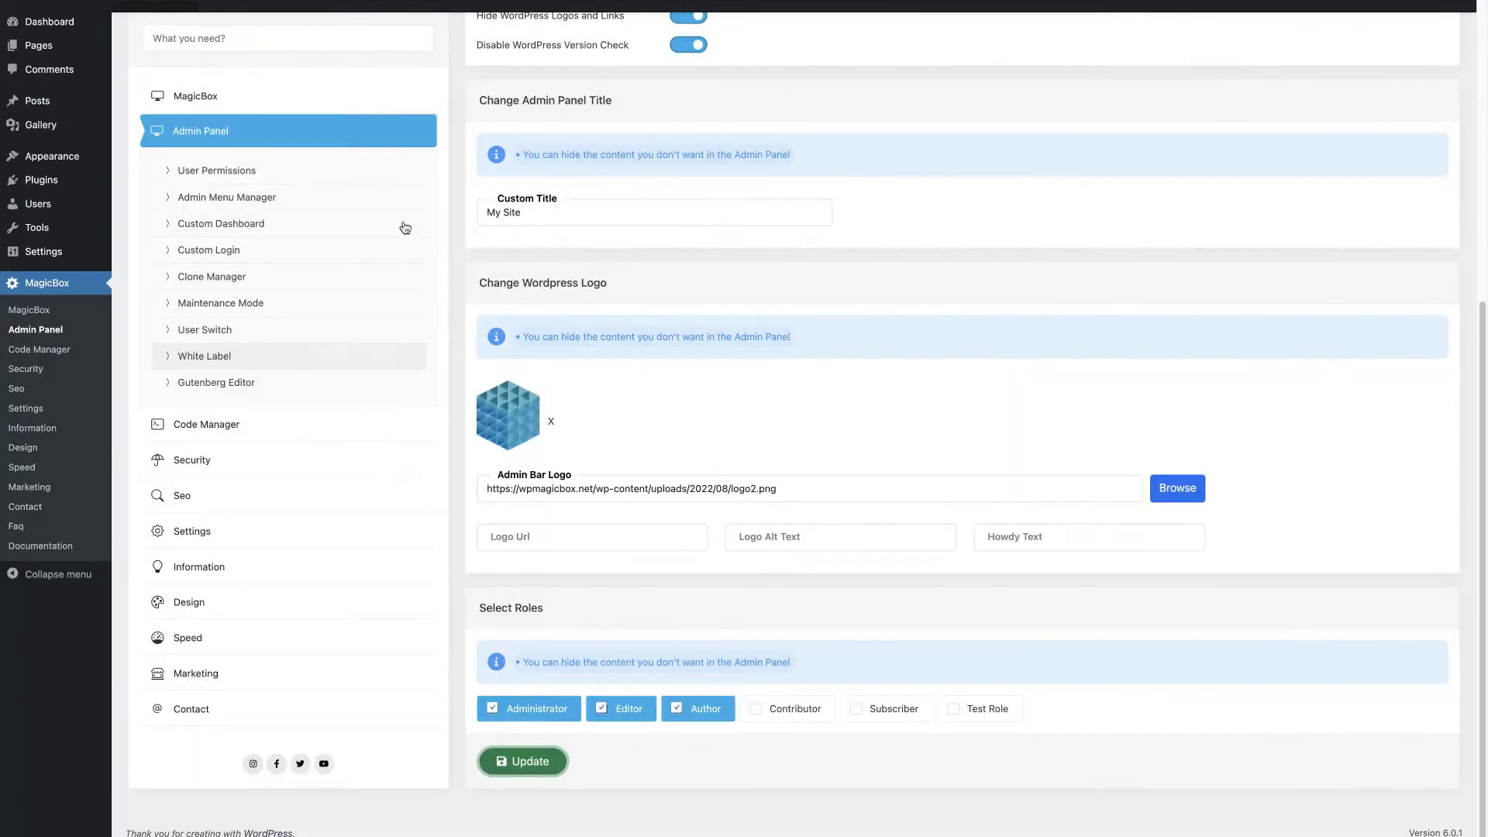
left_click(43, 22)
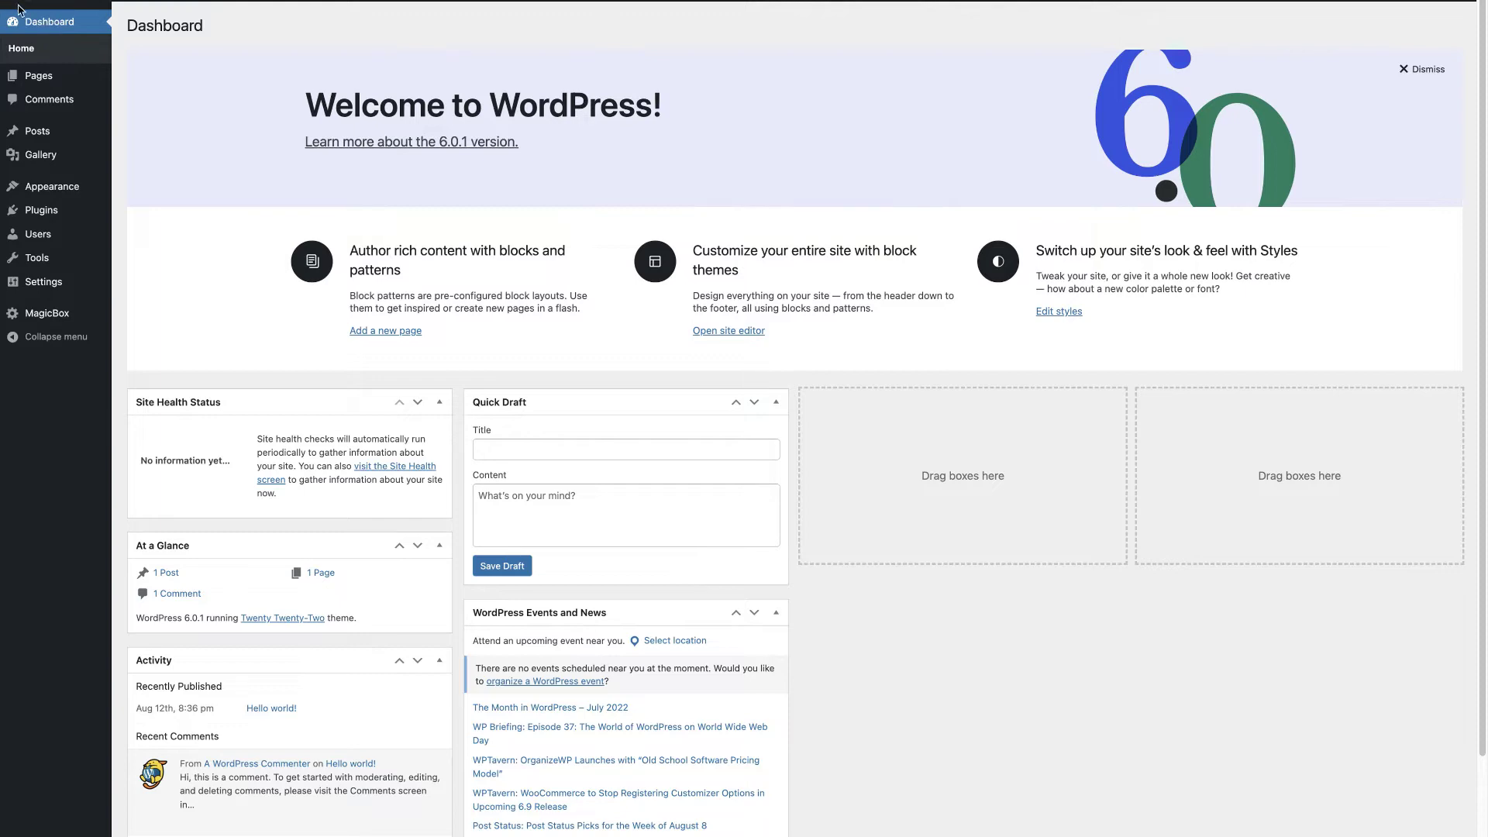
Step: Go back to the Pages list, now showing the 'My Site' title and logo2 logo
scroll(196, 831, "down", 3)
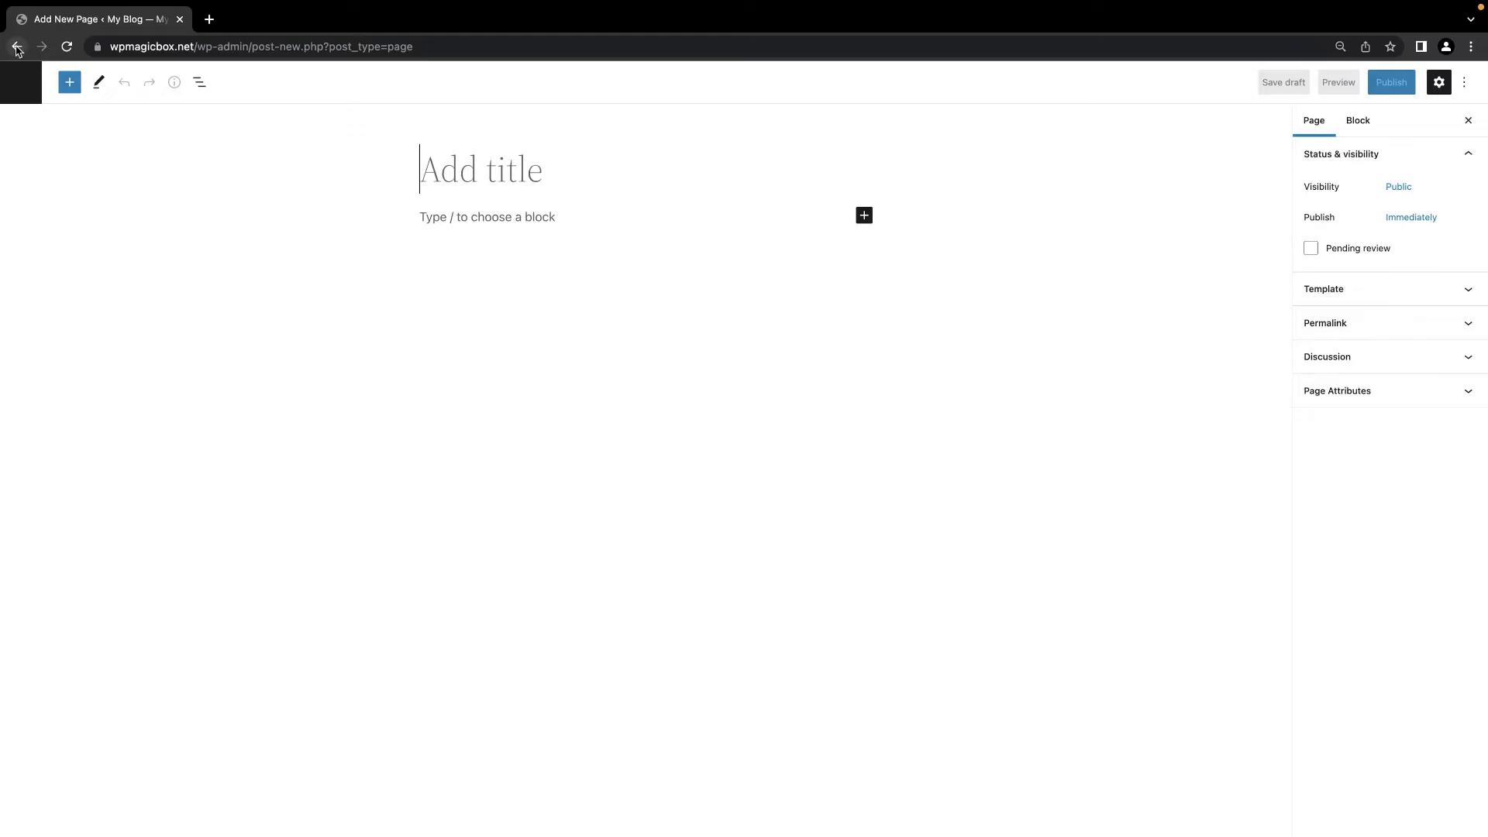
left_click(17, 48)
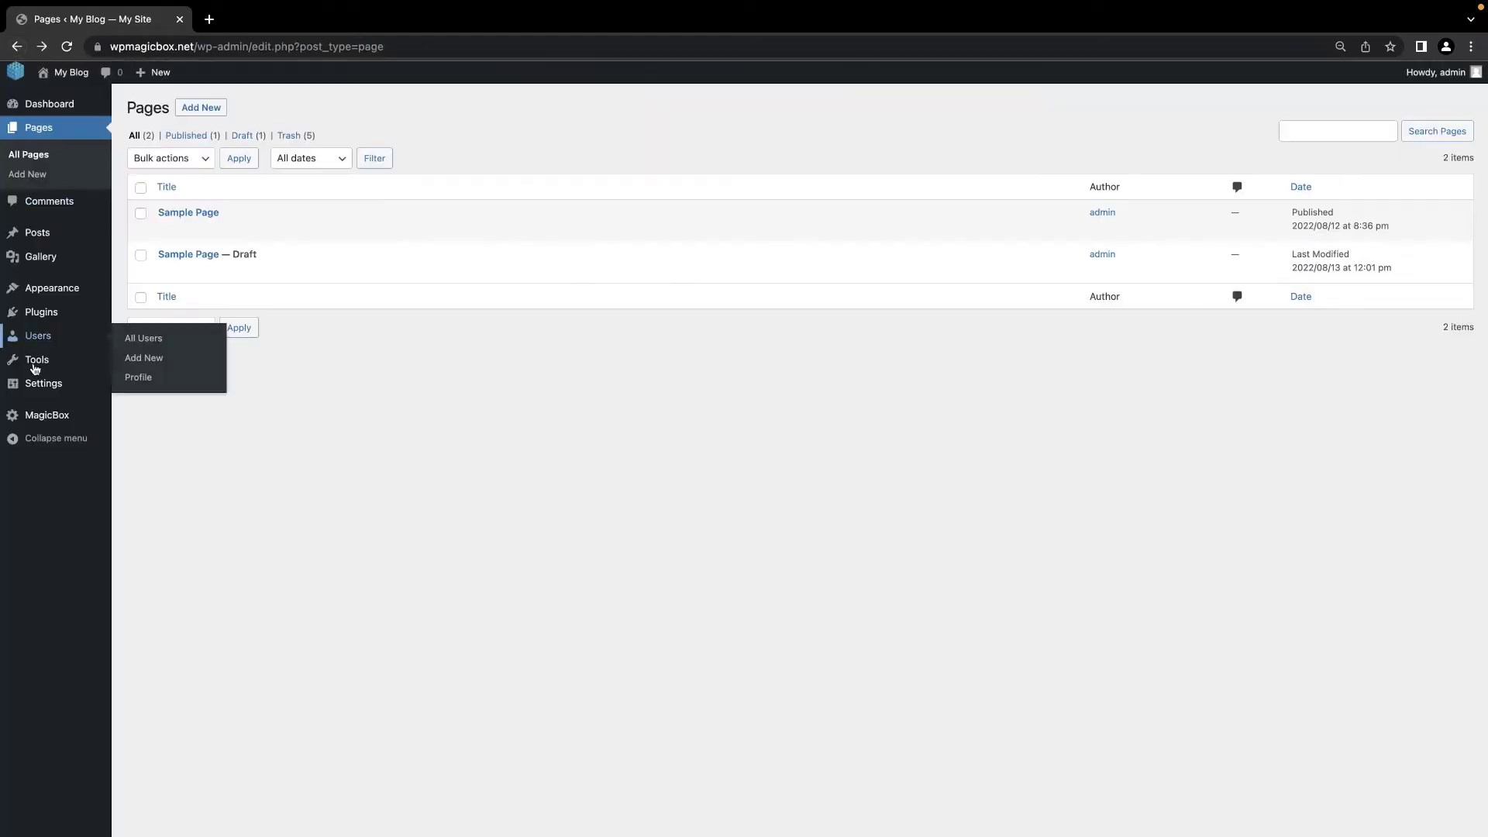
mouse_move(45, 417)
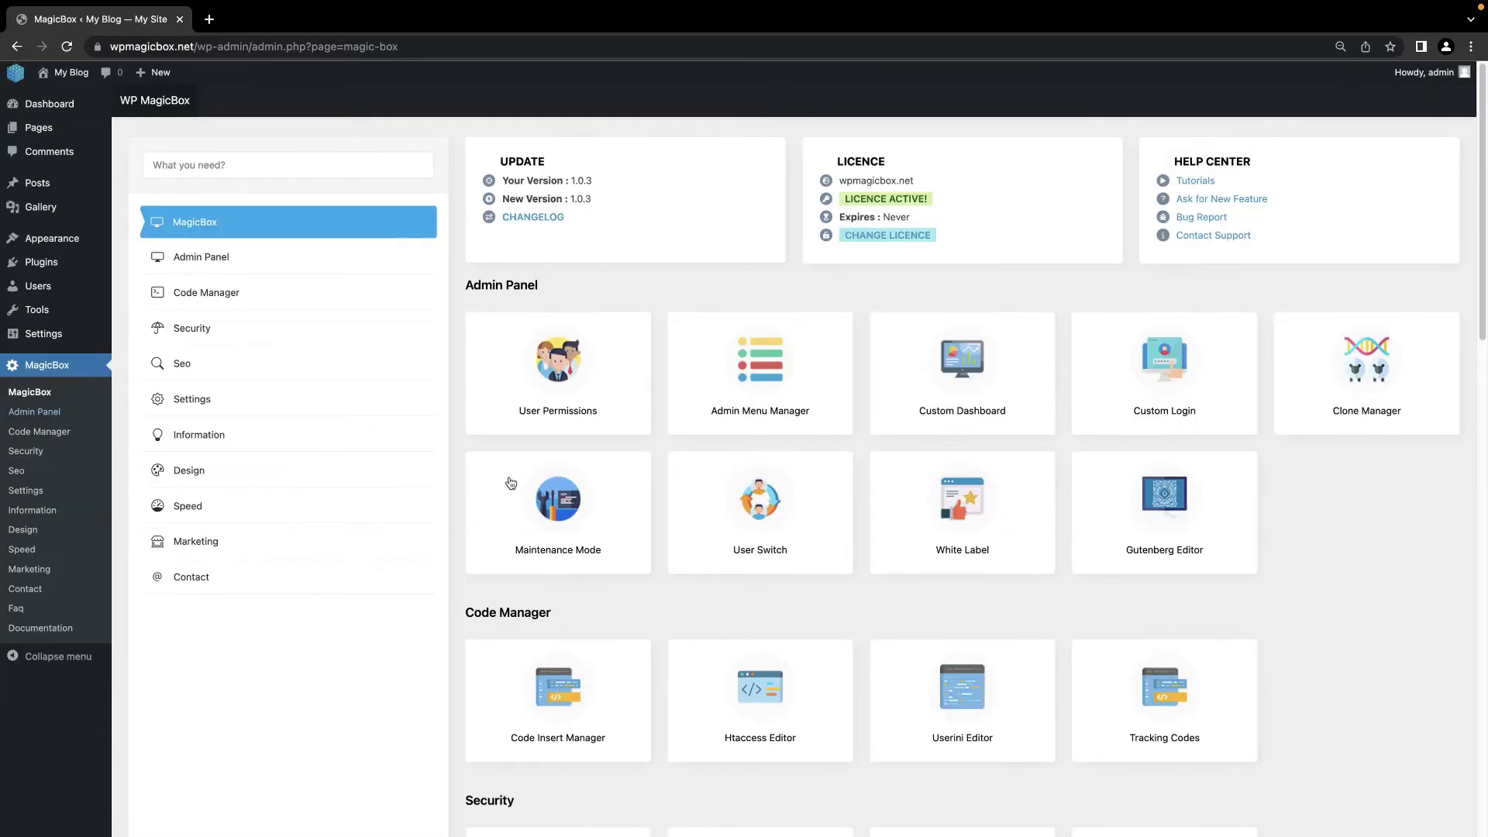
Step: Set the Gutenberg Editor status to Passive and save it
left_click(209, 252)
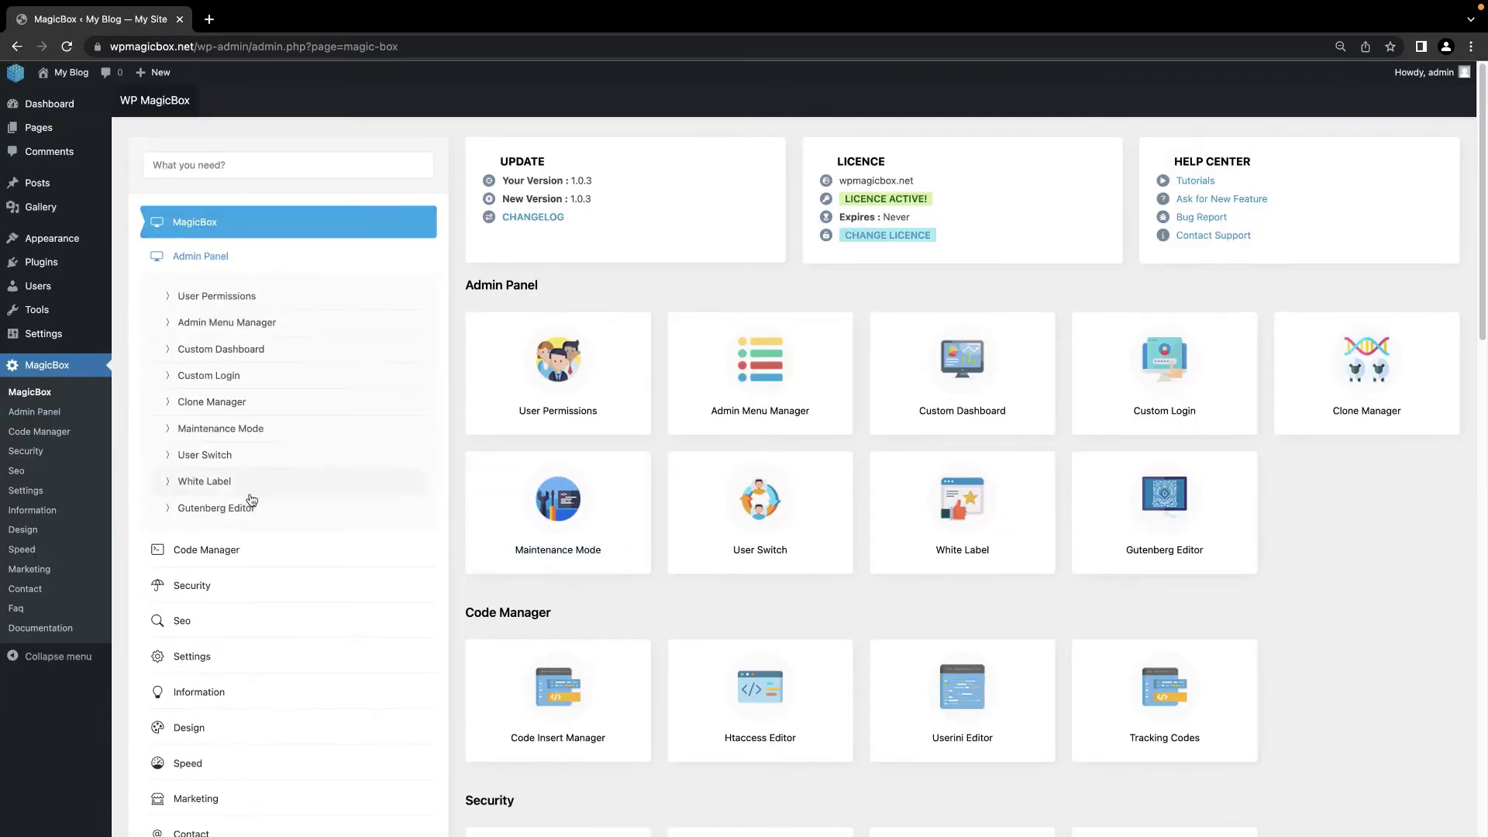
left_click(248, 509)
left_click(585, 321)
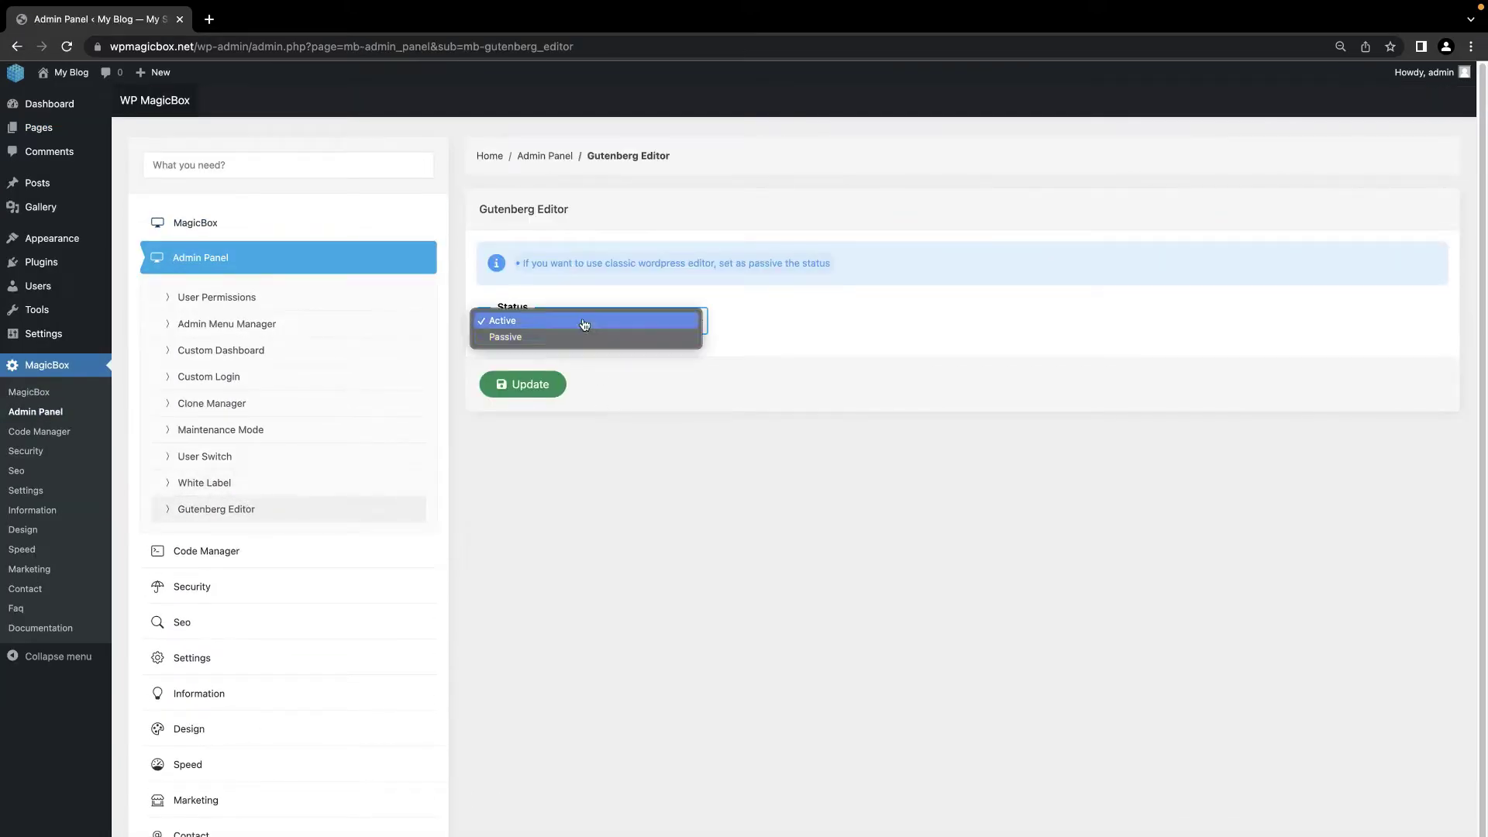
left_click(571, 335)
left_click(540, 384)
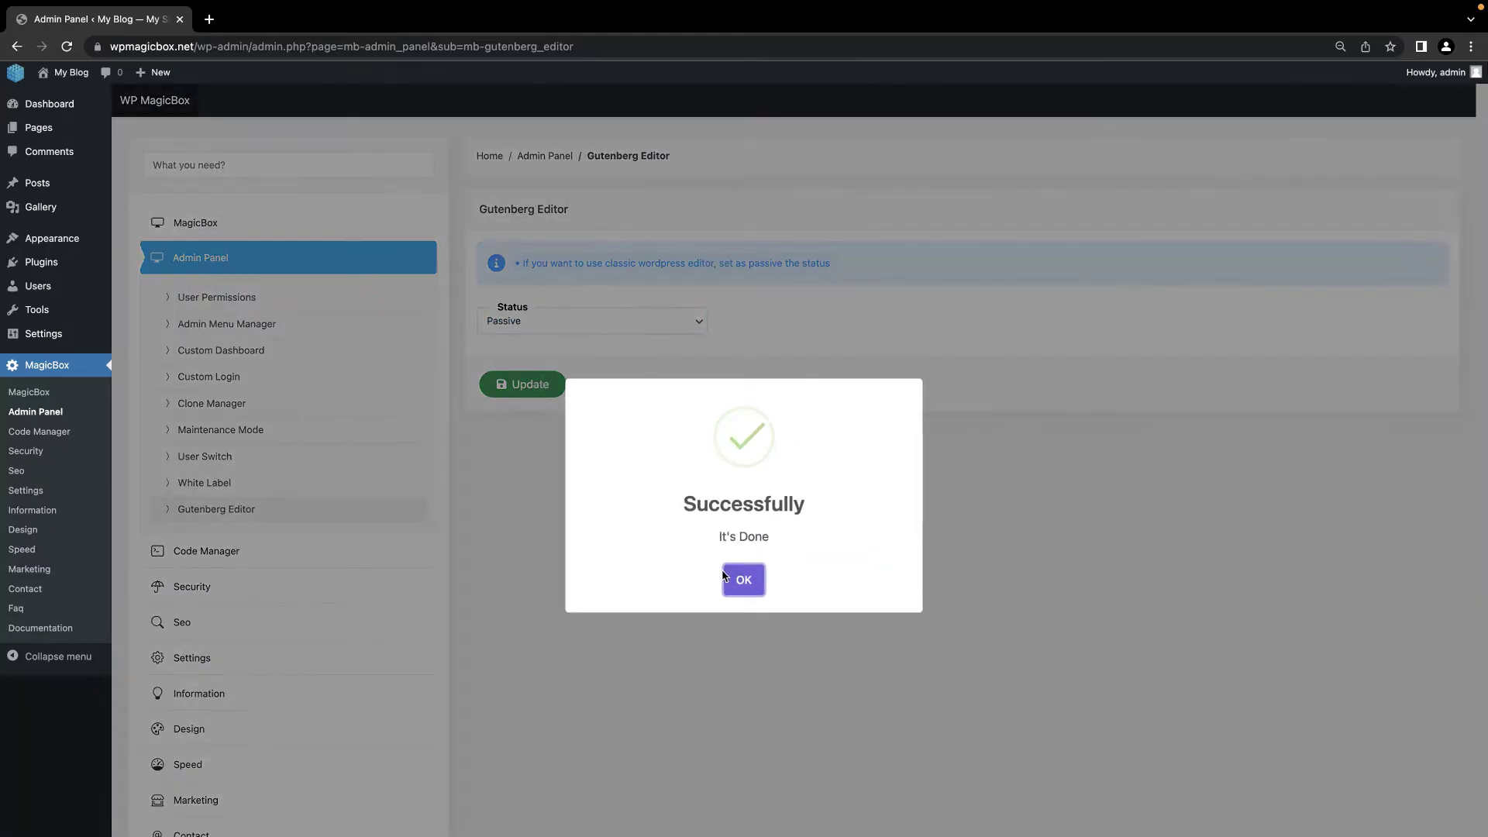
left_click(744, 578)
Step: Start a new page from Pages to confirm it opens in the classic editor
left_click(48, 129)
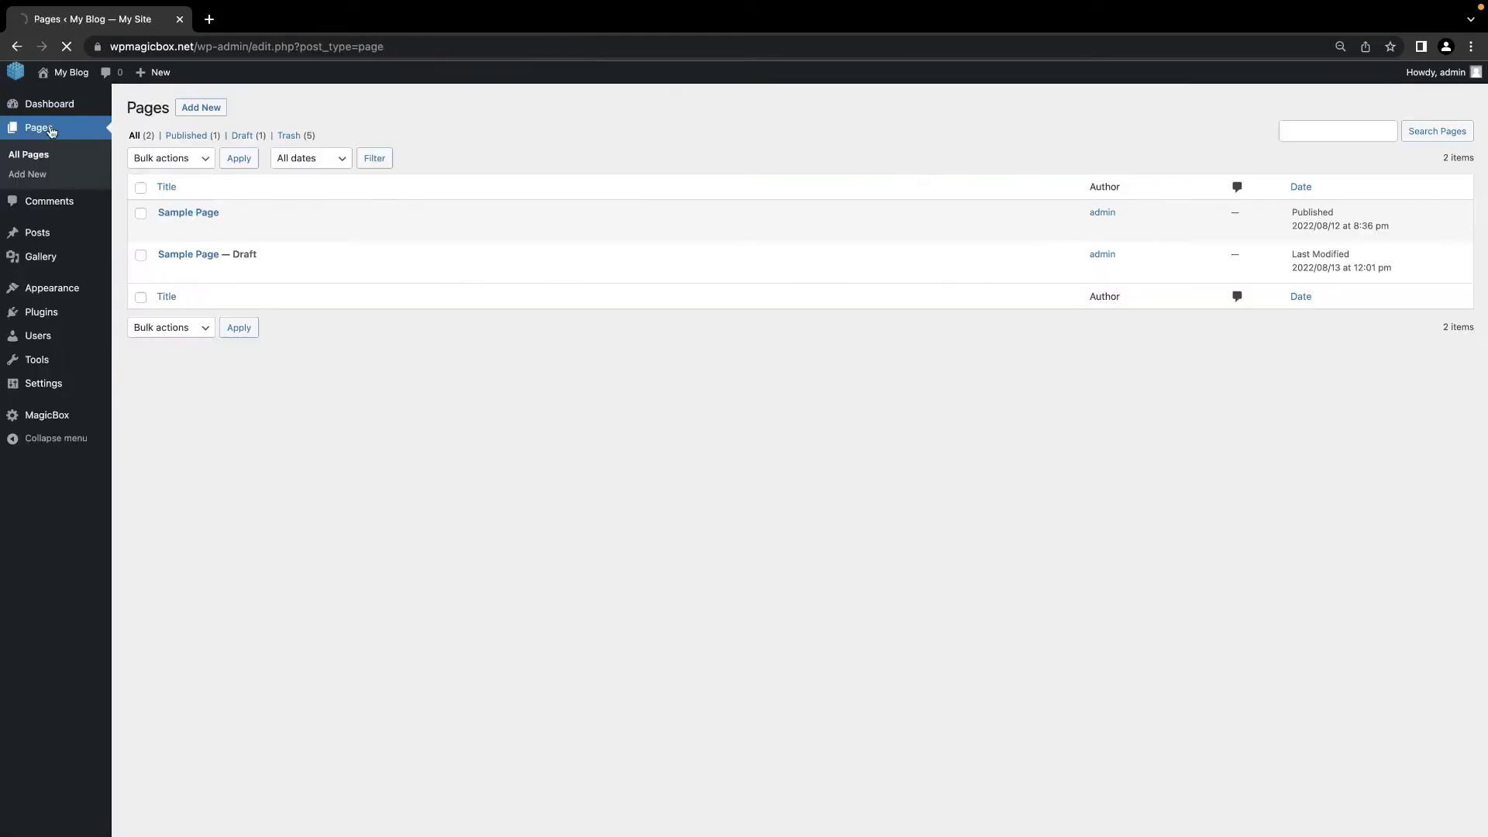
left_click(201, 108)
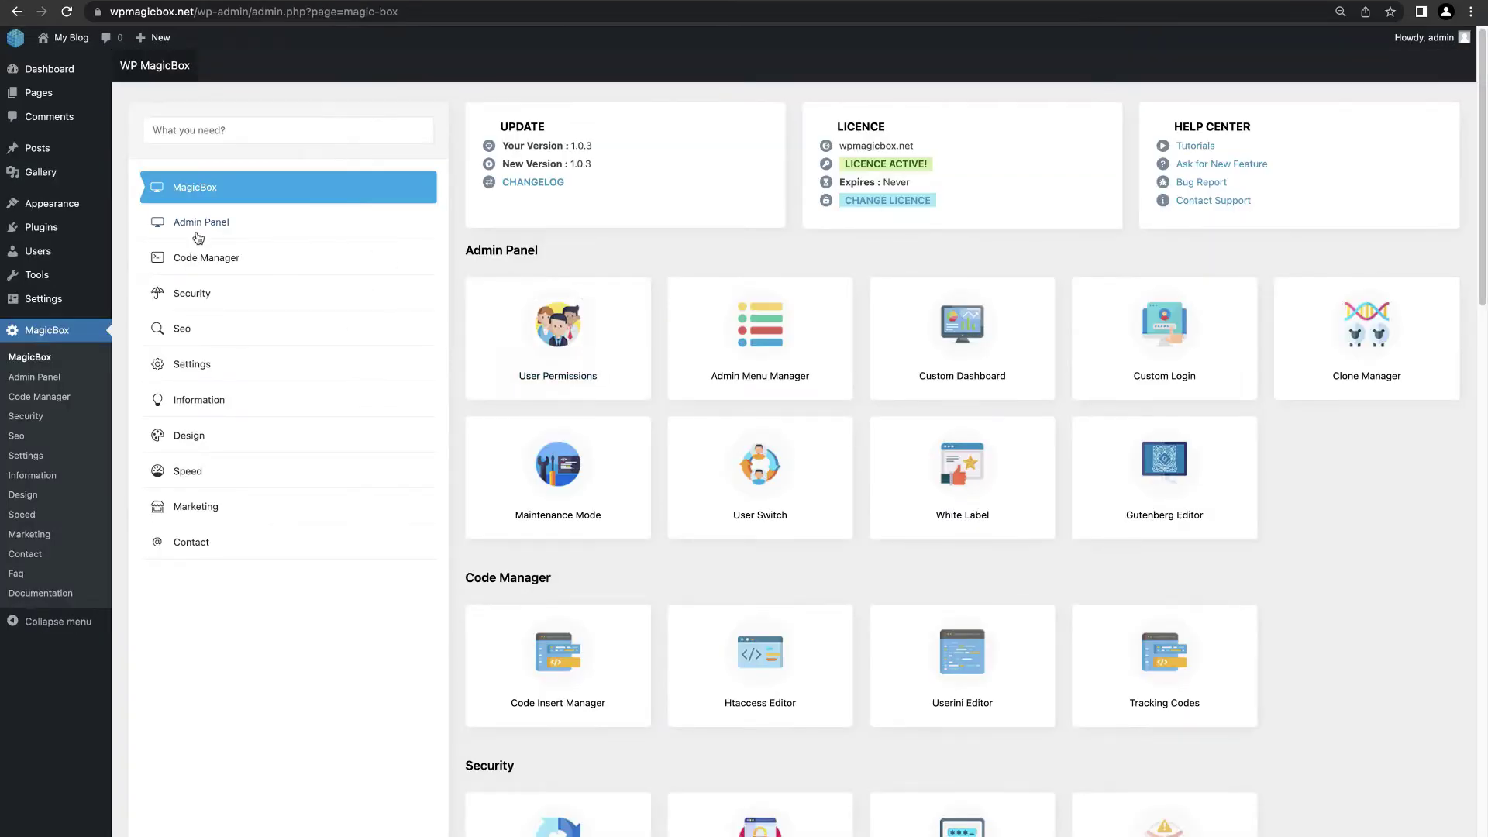
left_click(205, 256)
Step: Add a new Code Insert Manager block targeting All Pages, All Devices and Head Top
left_click(203, 299)
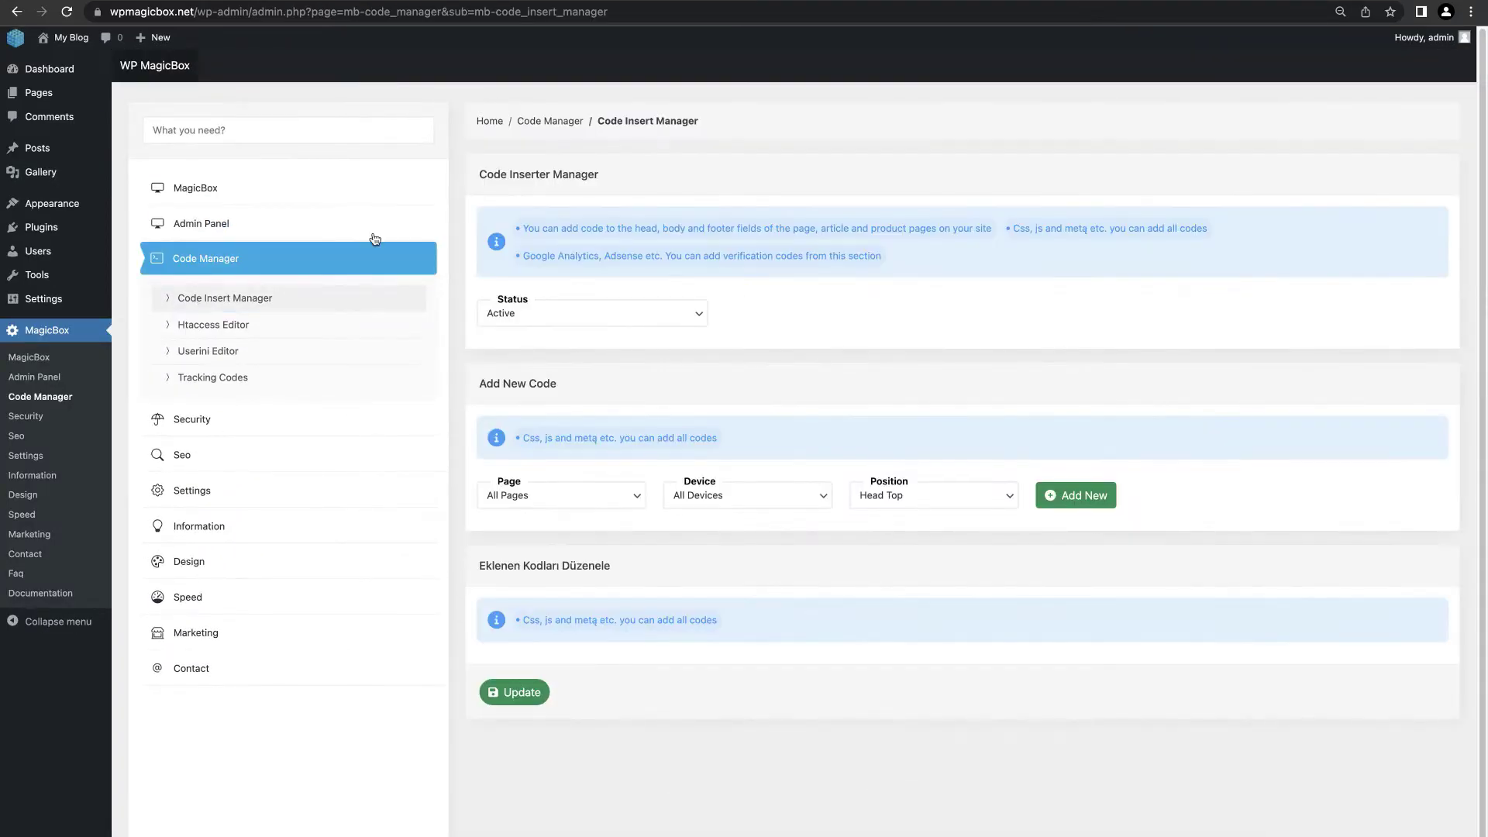
left_click(585, 498)
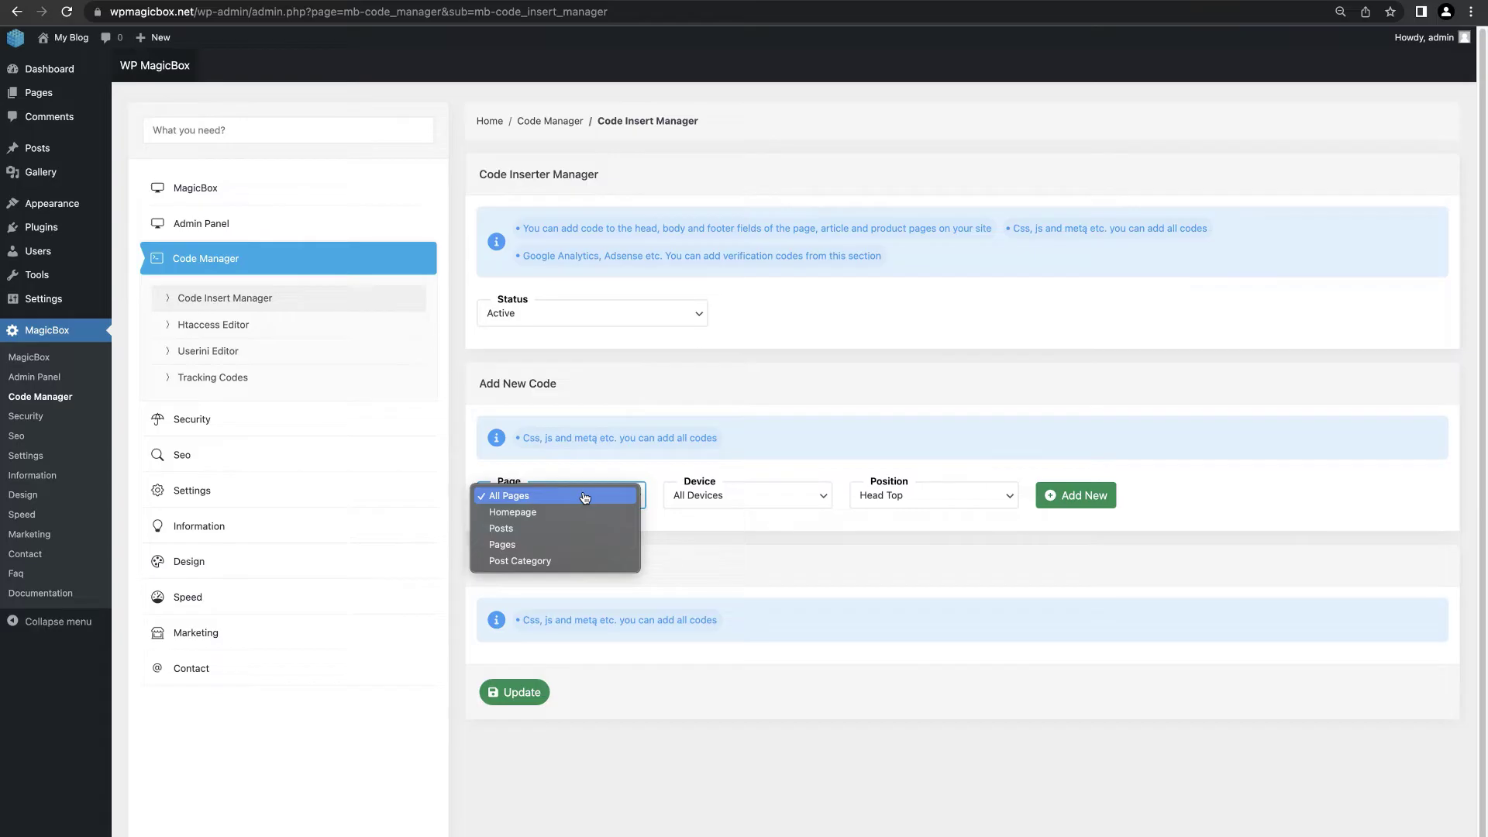
left_click(678, 496)
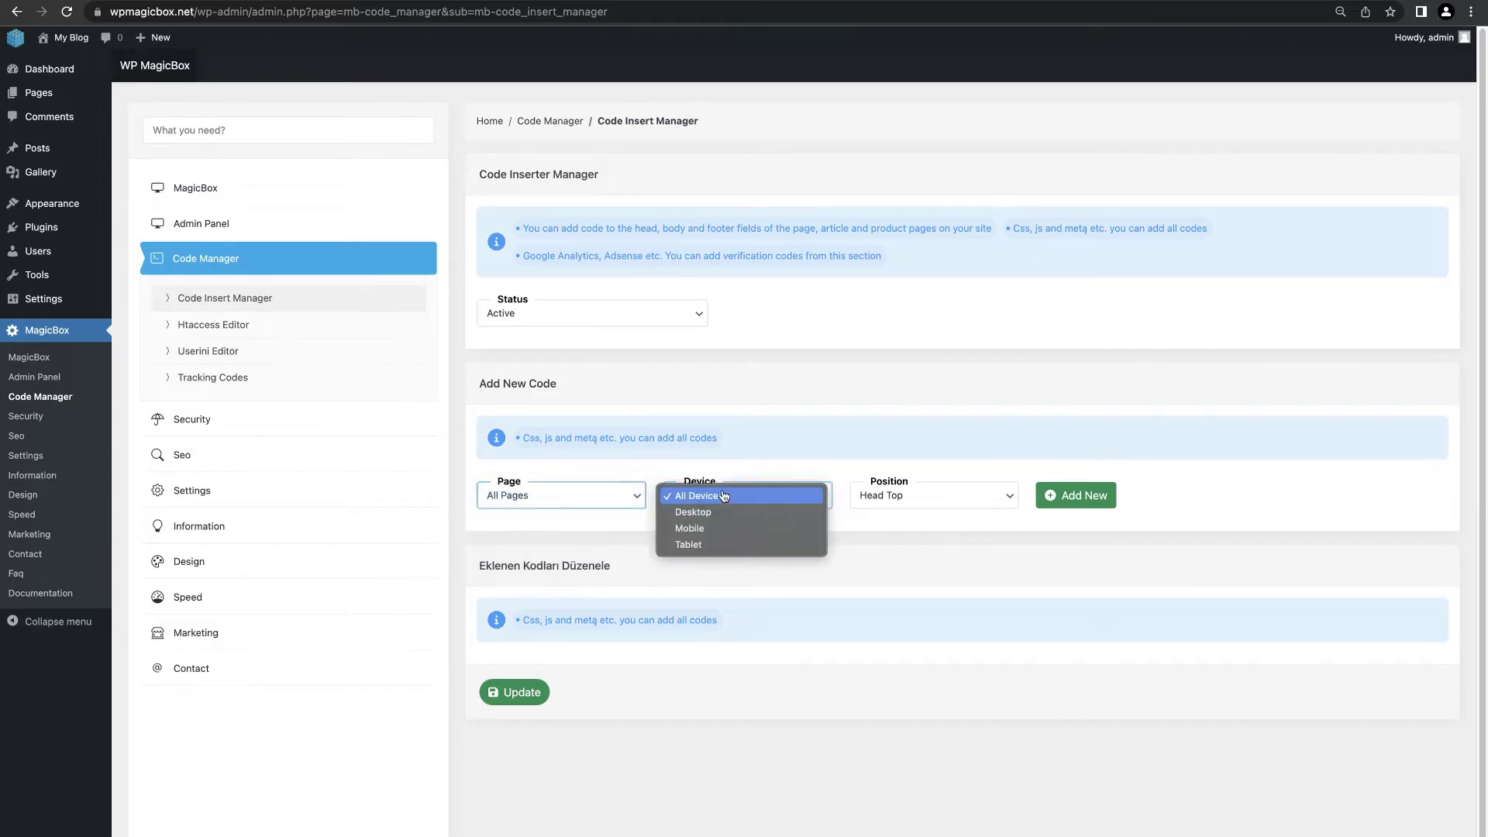
left_click(846, 497)
left_click(905, 499)
left_click(903, 496)
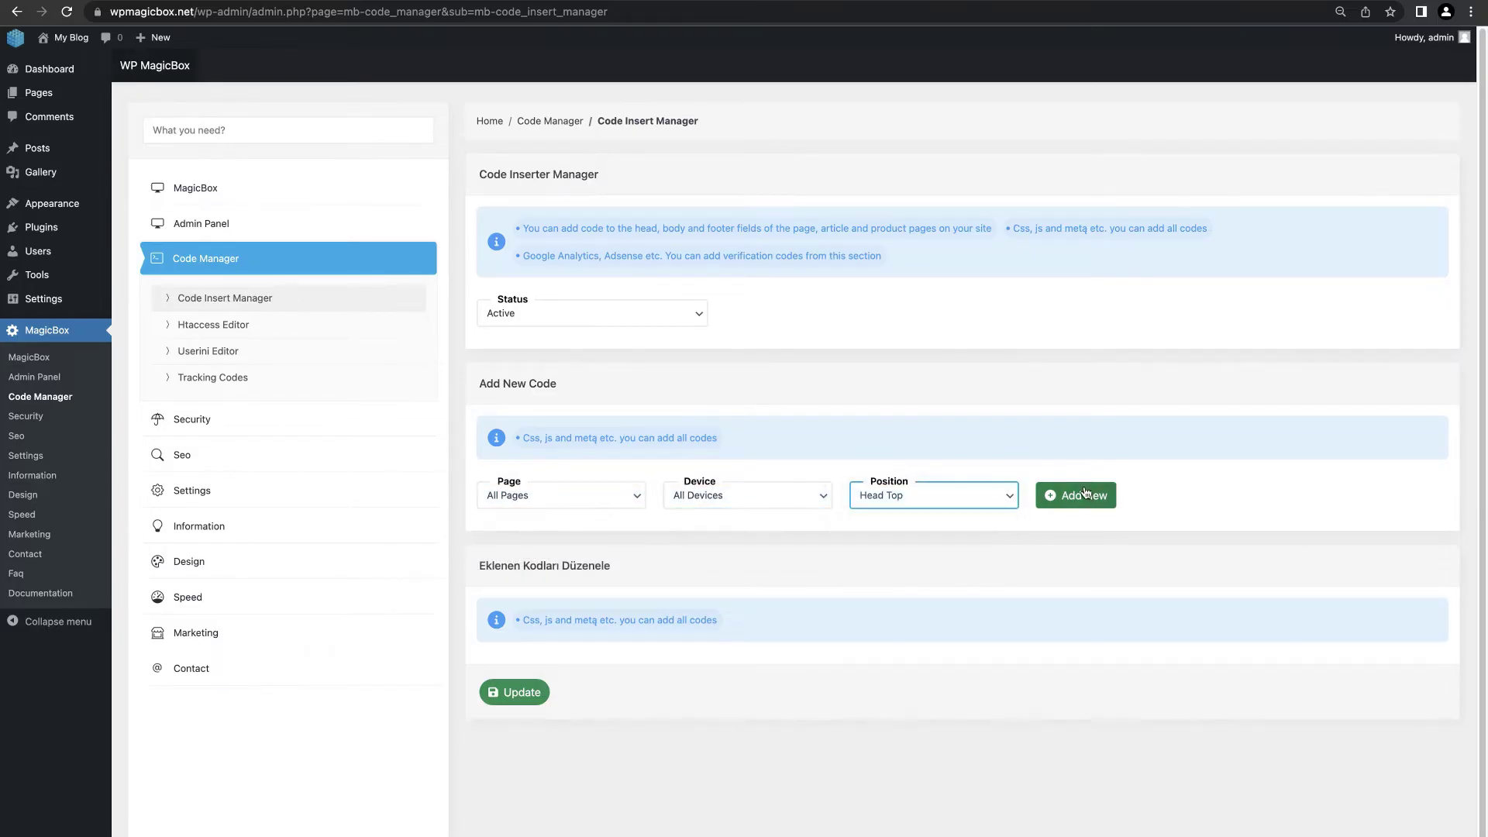
left_click(1075, 495)
Step: Paste the Google gtag script into the new block and save it
scroll(852, 604, "down", 3)
left_click(671, 636)
type("<script async src=\"https://www.googletagmanager.com/gtag/js?id=G-RQCJ814S31\"></script> <script>         window.dataLayer=window.dataLayer || [];         function gtag() {             dataLayer.push(arguments);         }         gtag('js', new Date());          gtag('config', 'G-RC2J8314S1');     </script>")
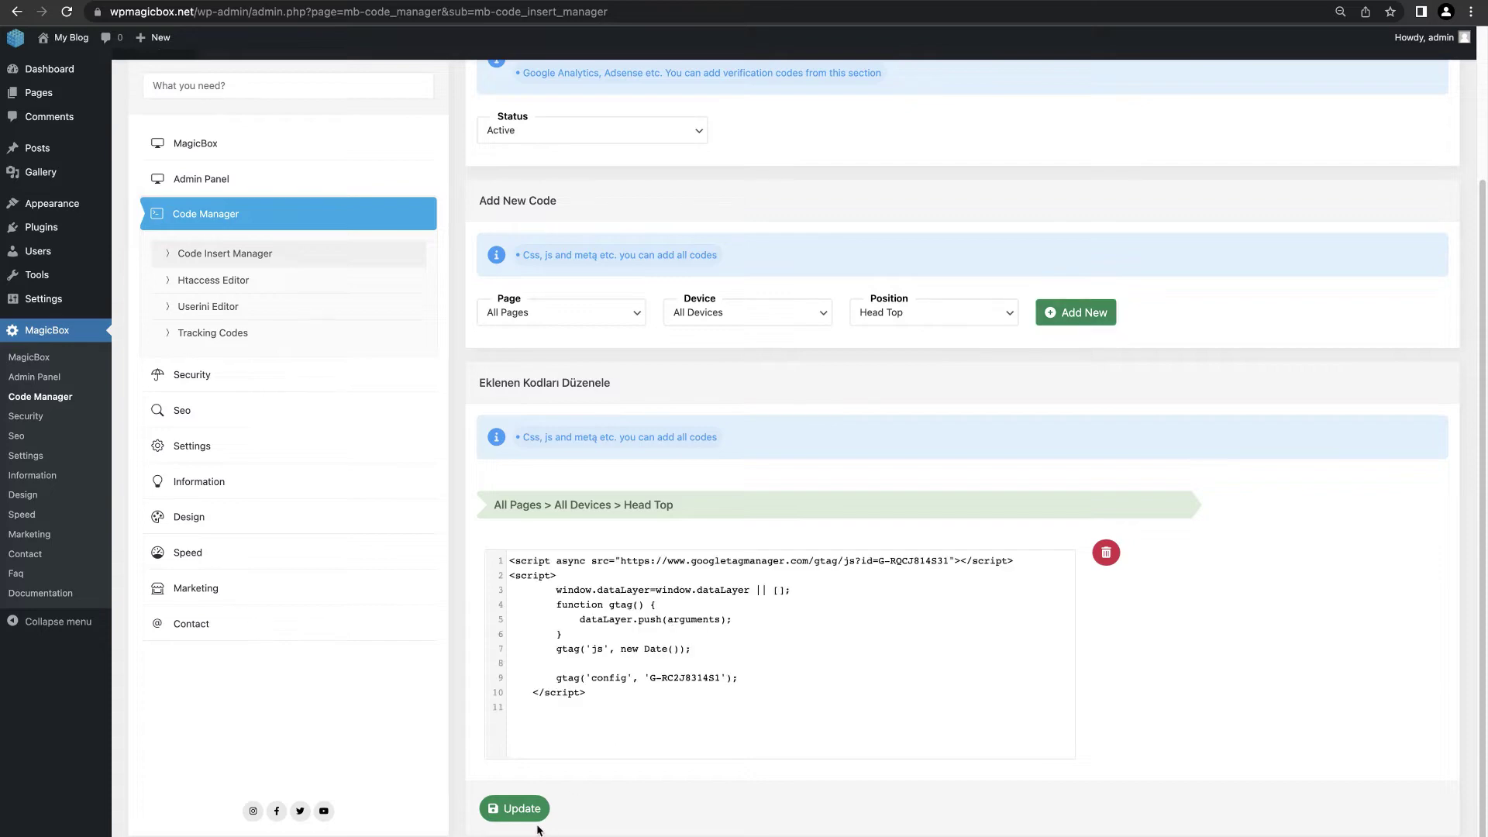
left_click(514, 808)
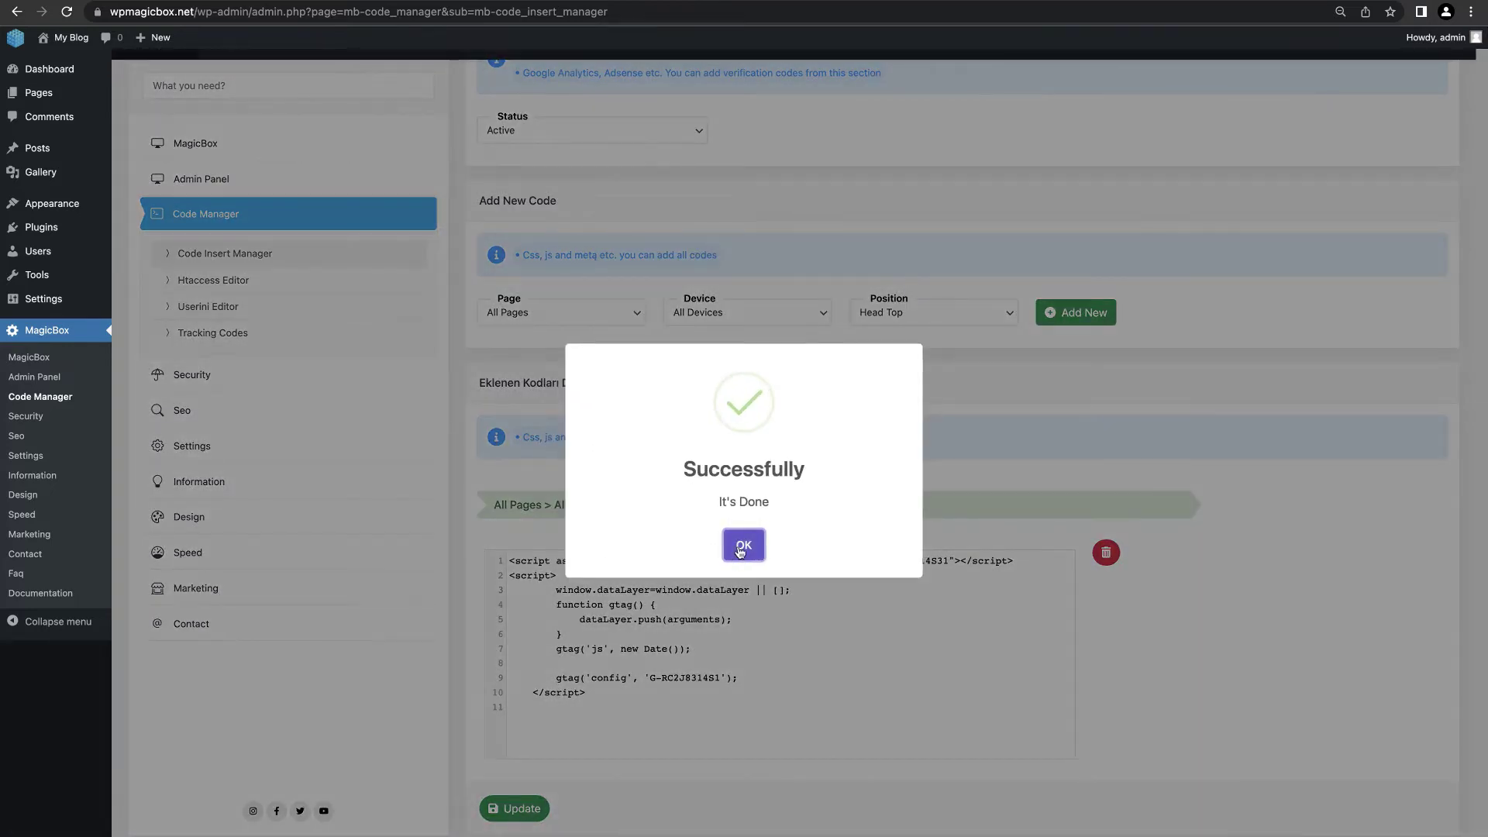
left_click(740, 547)
left_click(245, 282)
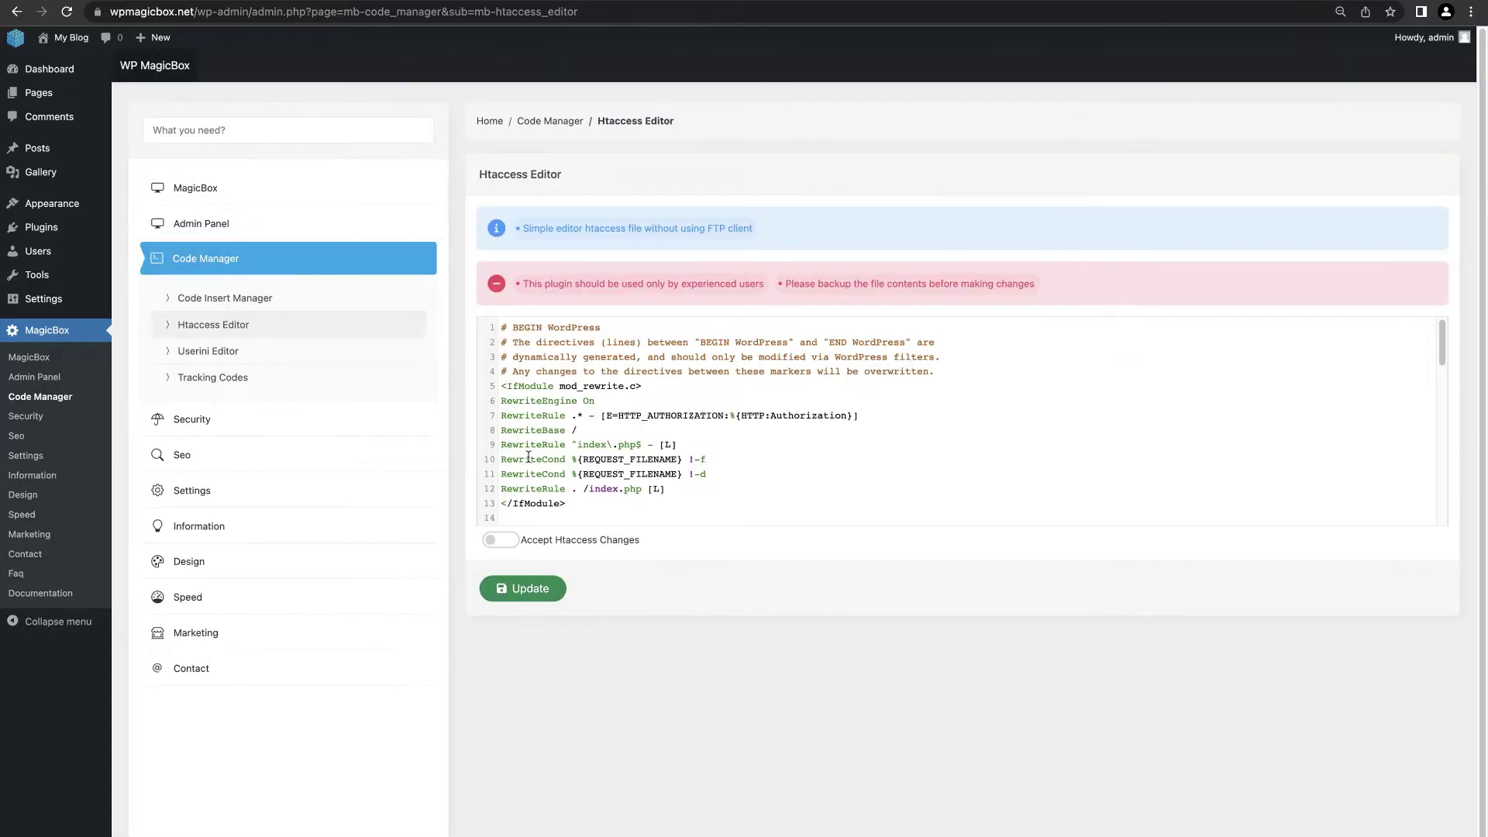
Step: Change User.ini max_execution_time from 3000 to 5000, accept the changes and save
scroll(528, 457, "down", 15)
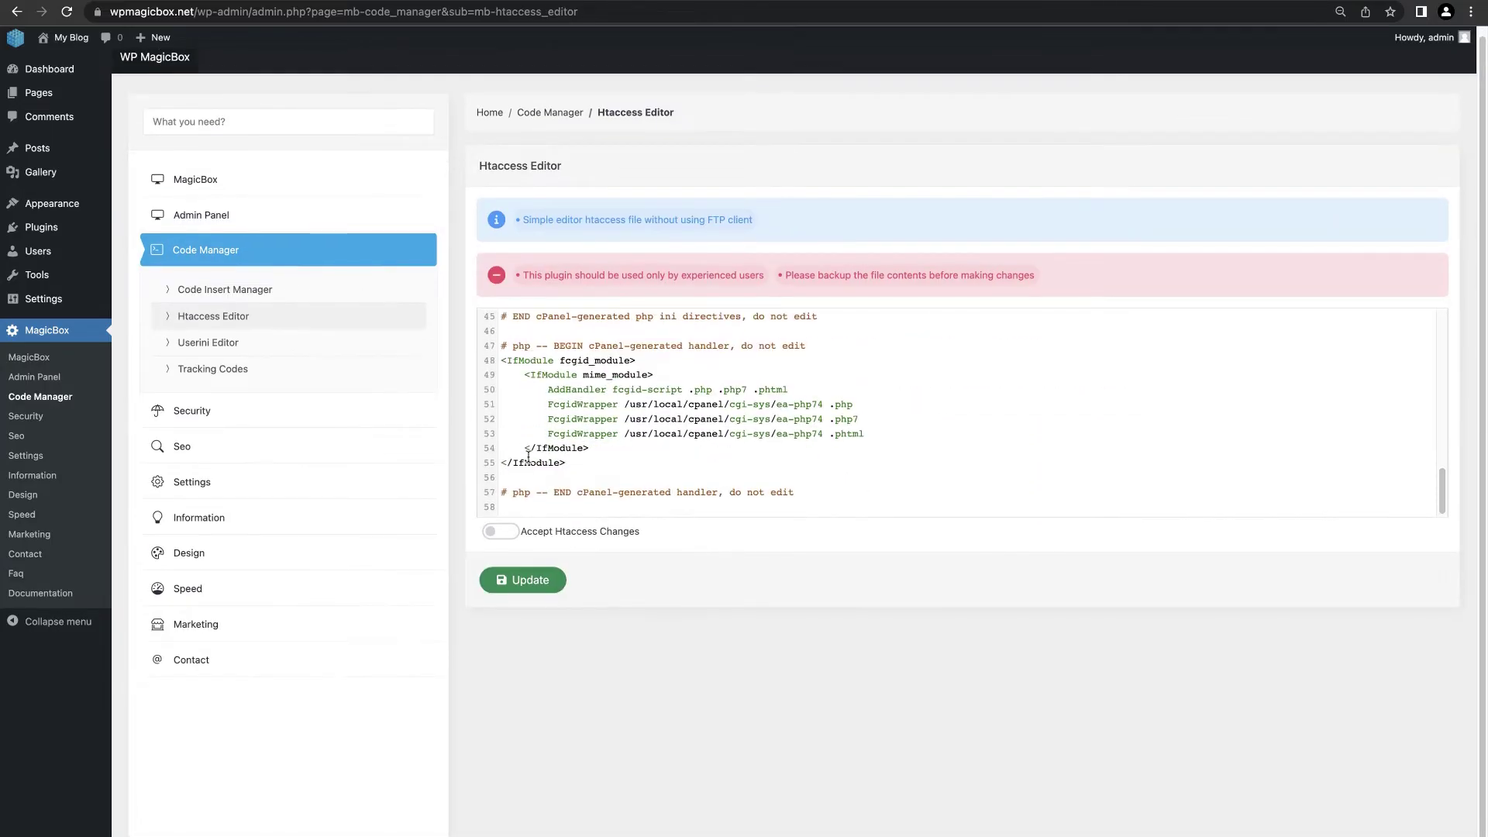
left_click(268, 341)
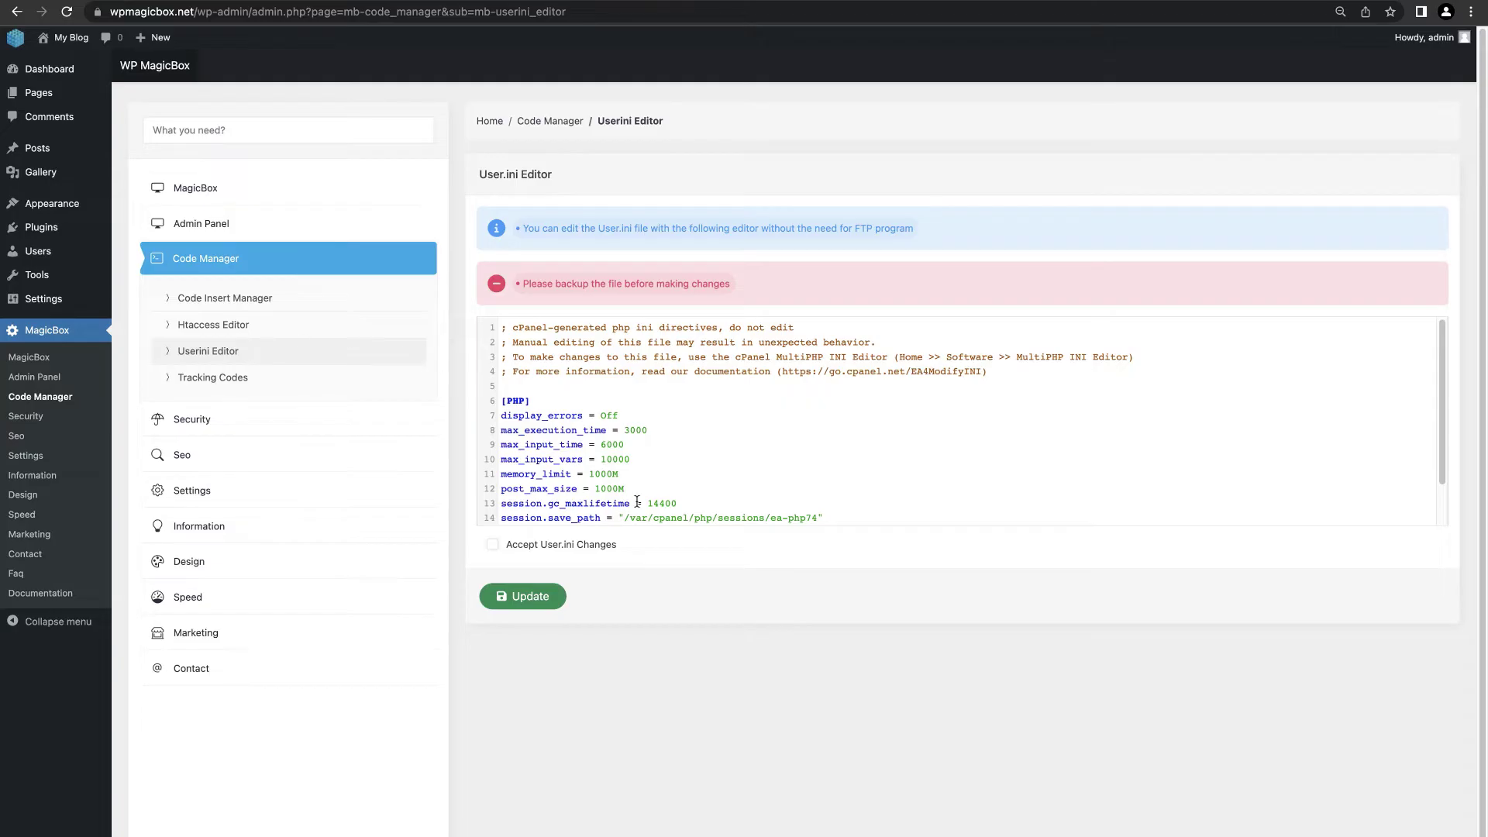
scroll(637, 502, "down", 2)
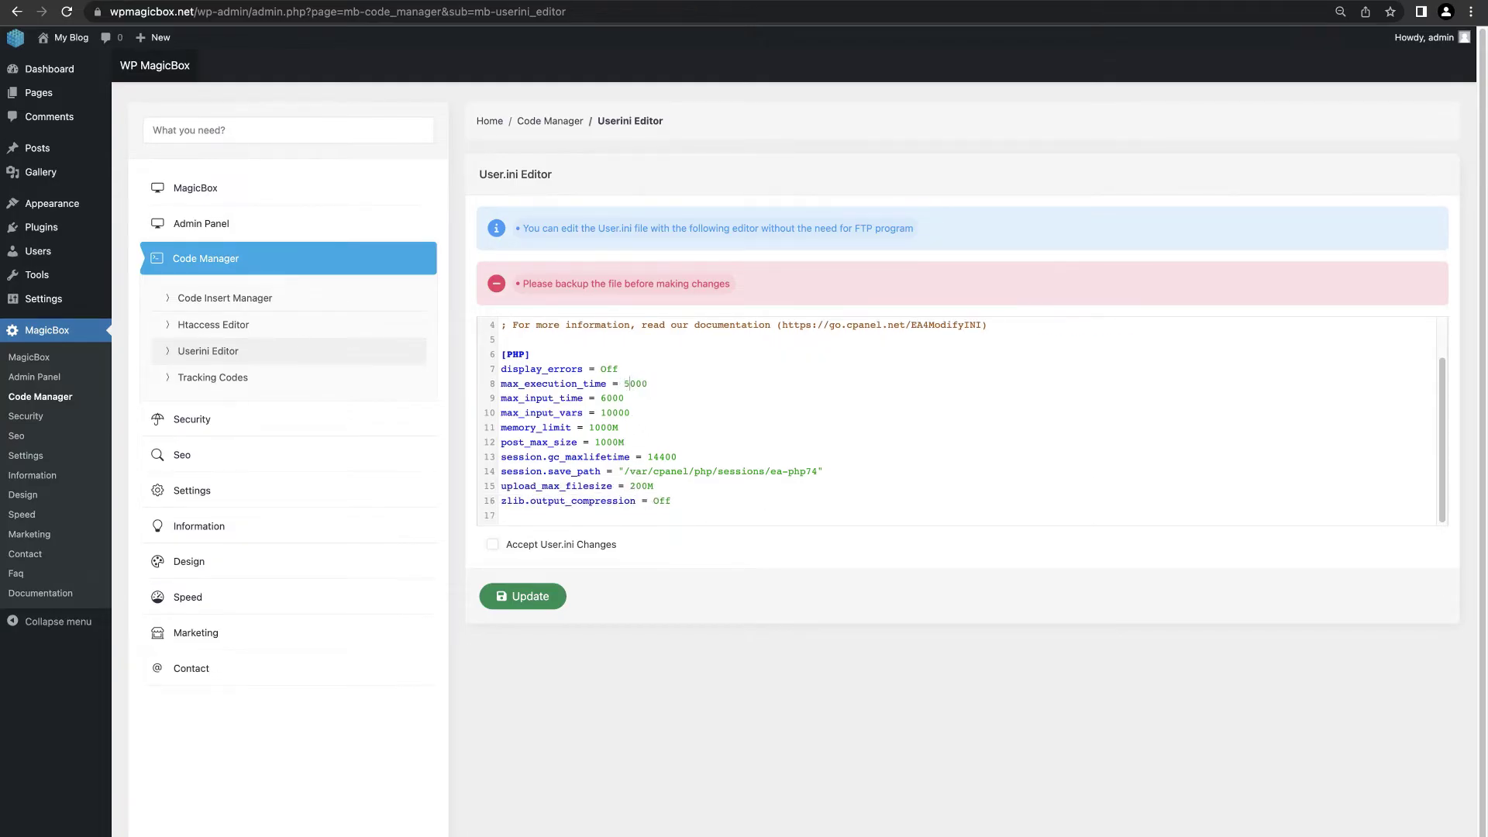
left_click(493, 545)
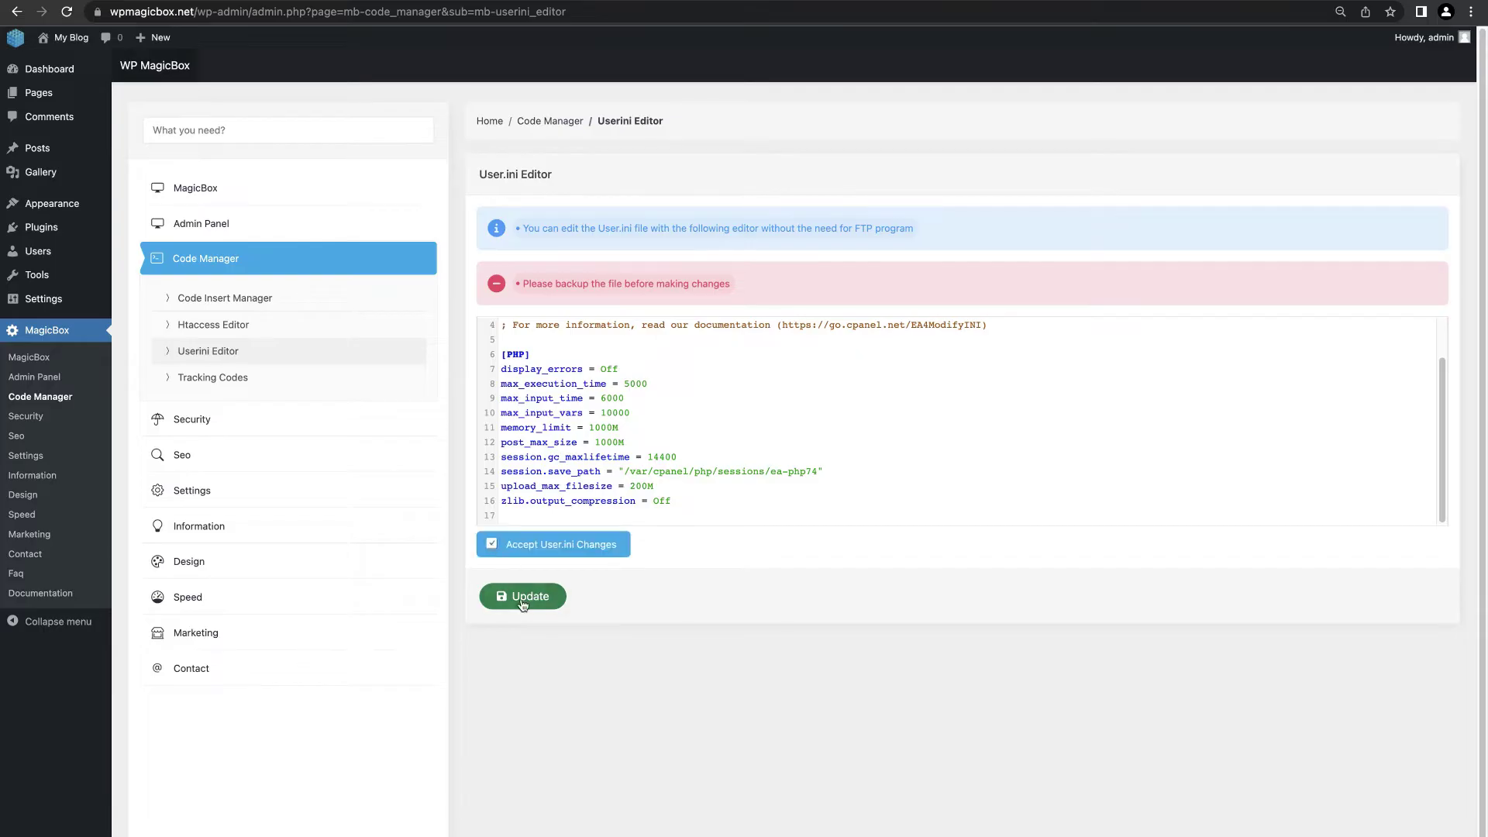
left_click(521, 601)
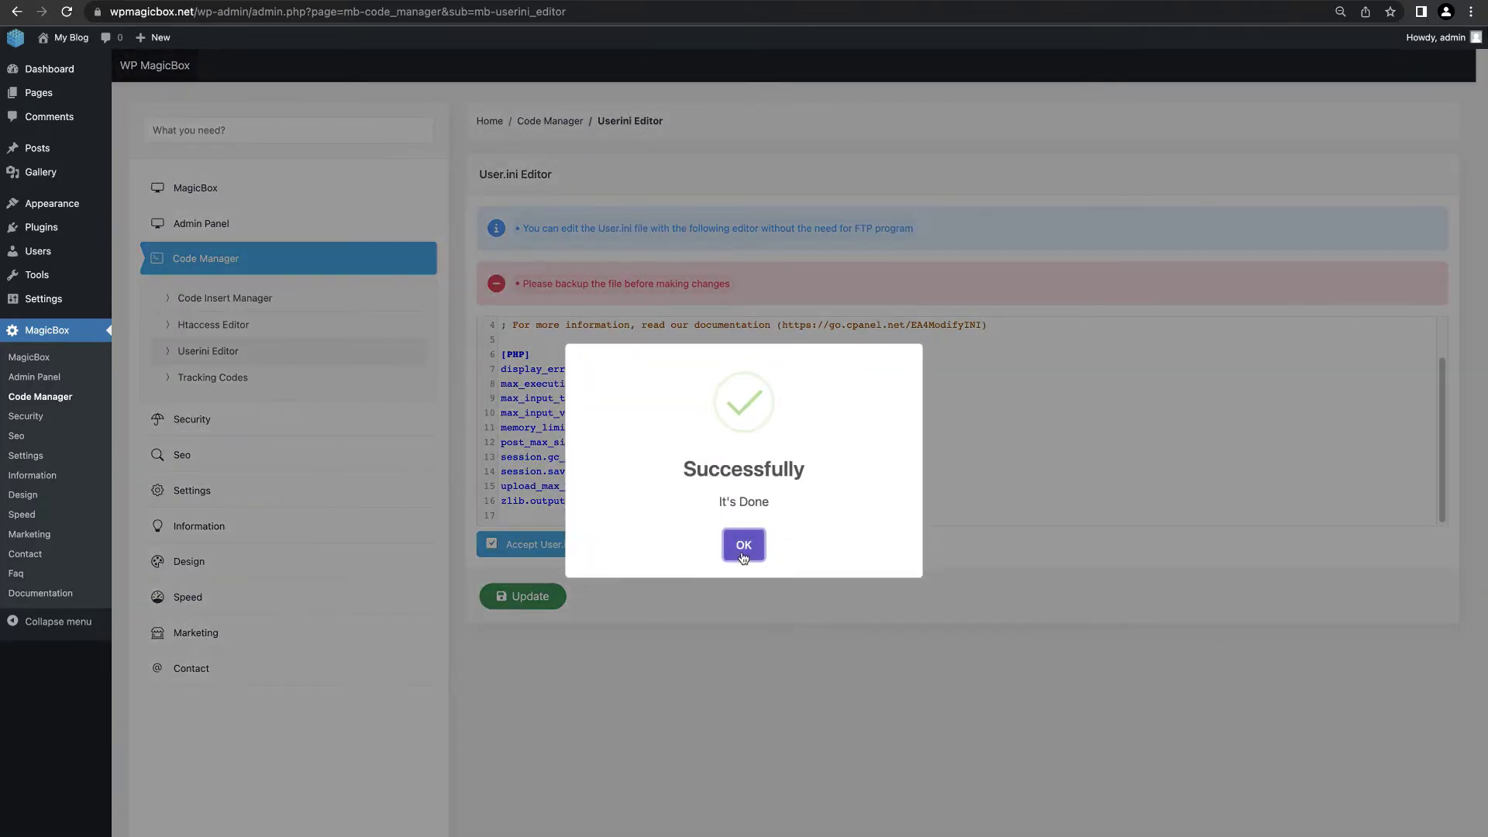
left_click(743, 548)
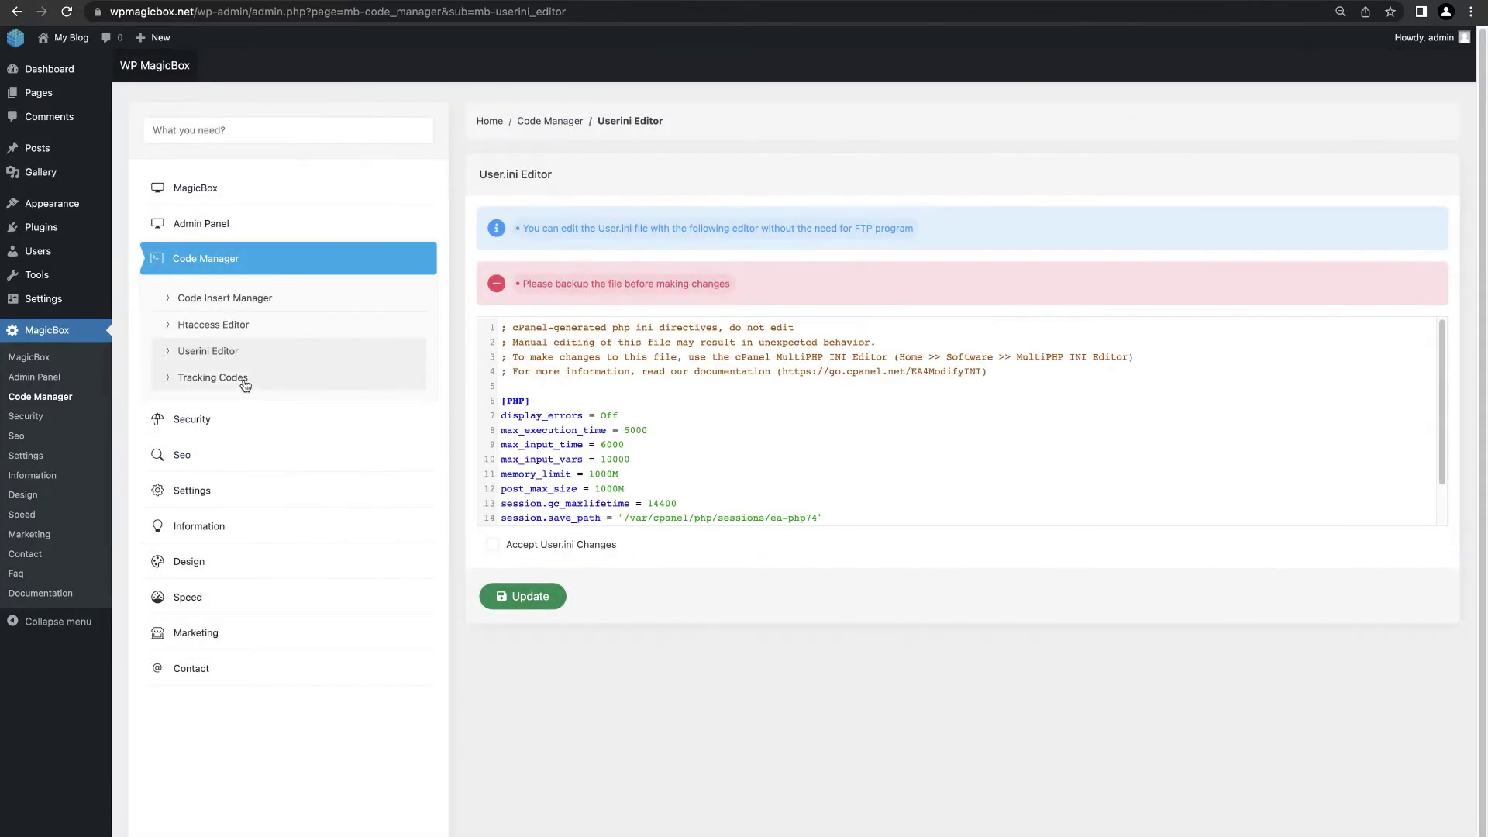
left_click(235, 380)
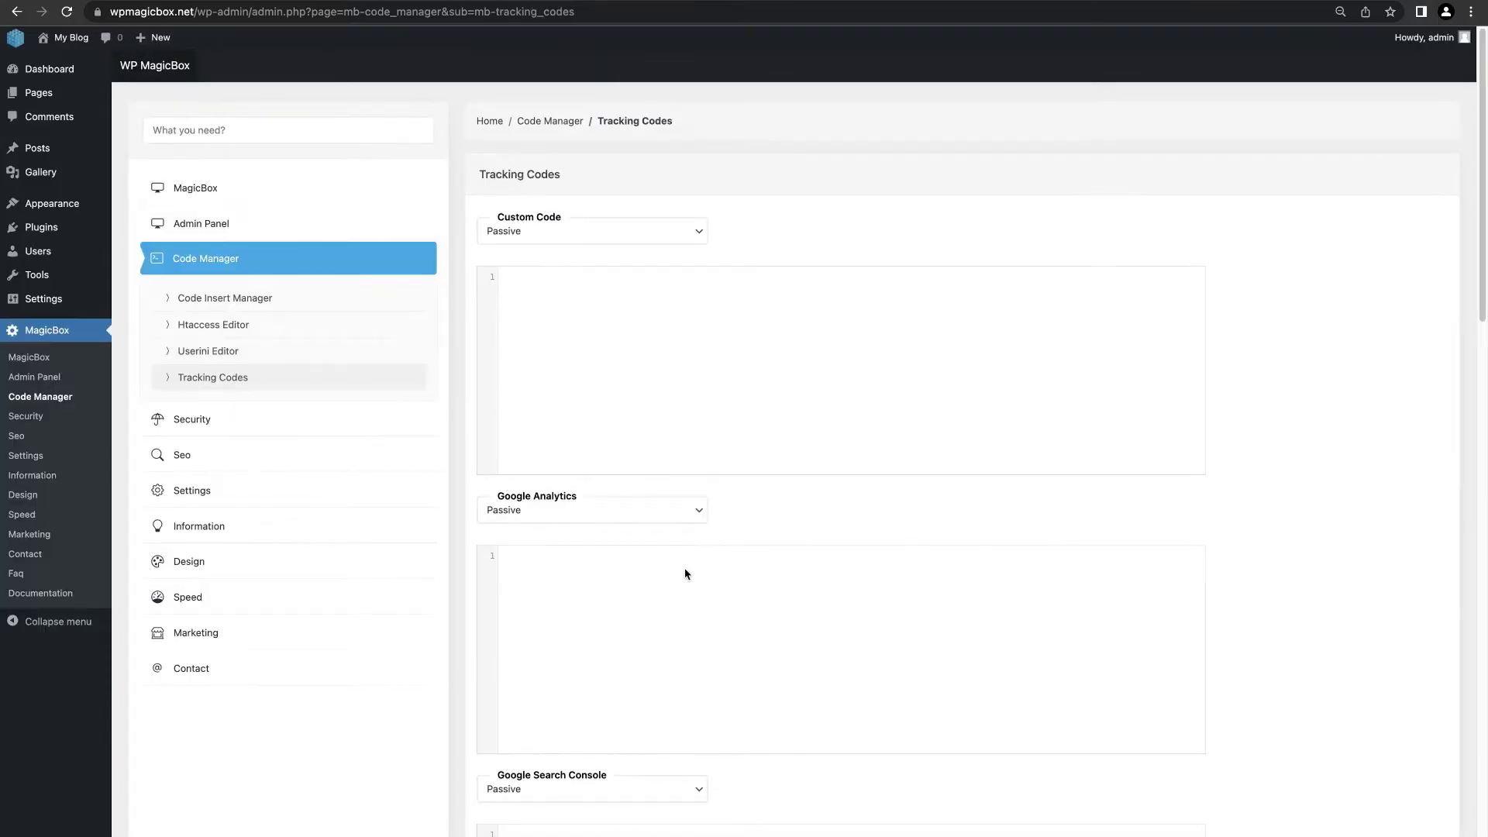
Step: Set Yandex Metrica to Active, paste its tracking script, and save the tracking codes
scroll(685, 573, "down", 8)
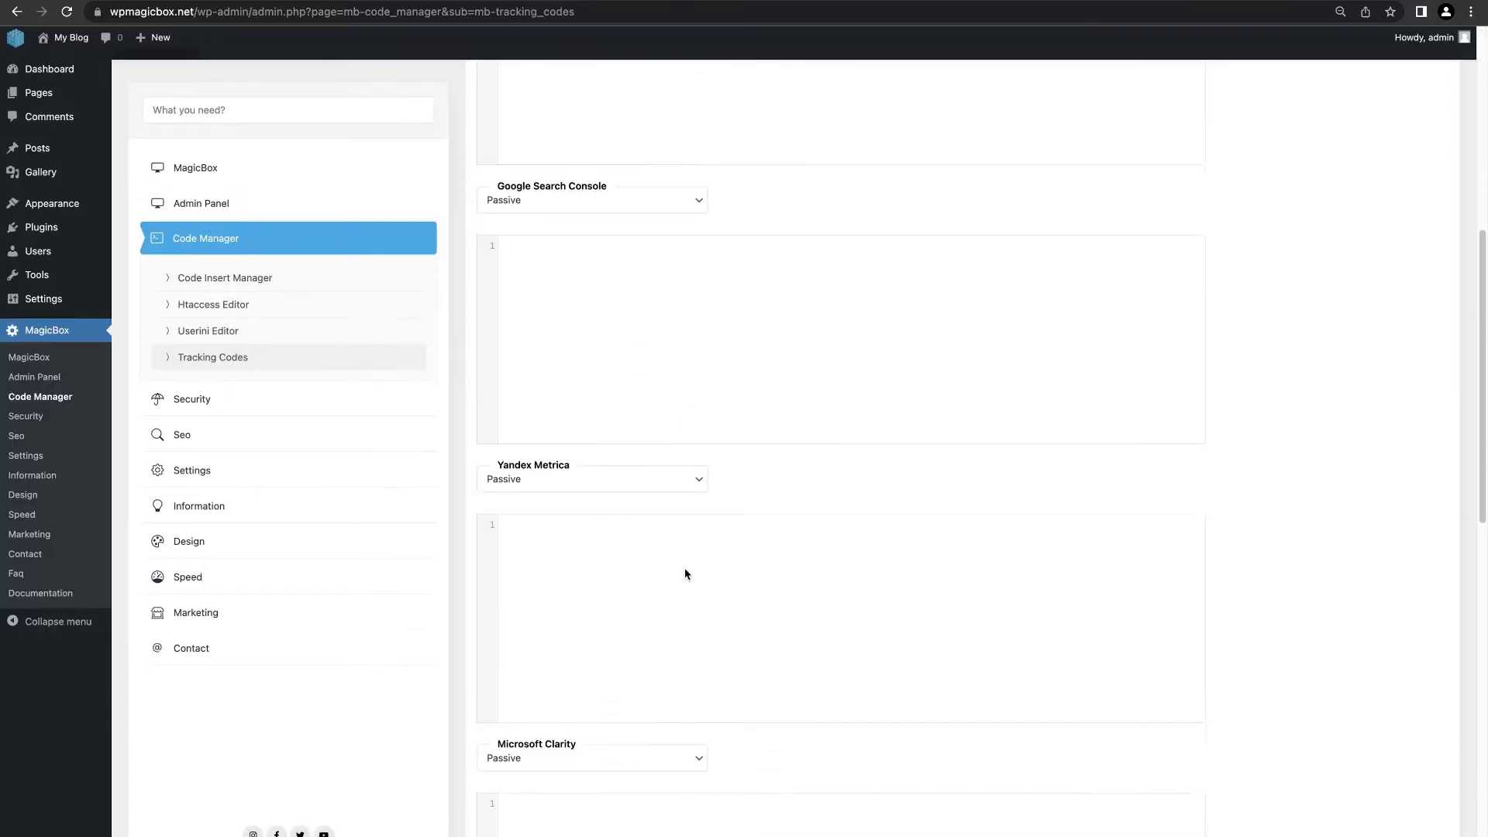
scroll(685, 573, "down", 1)
left_click(633, 406)
left_click(598, 375)
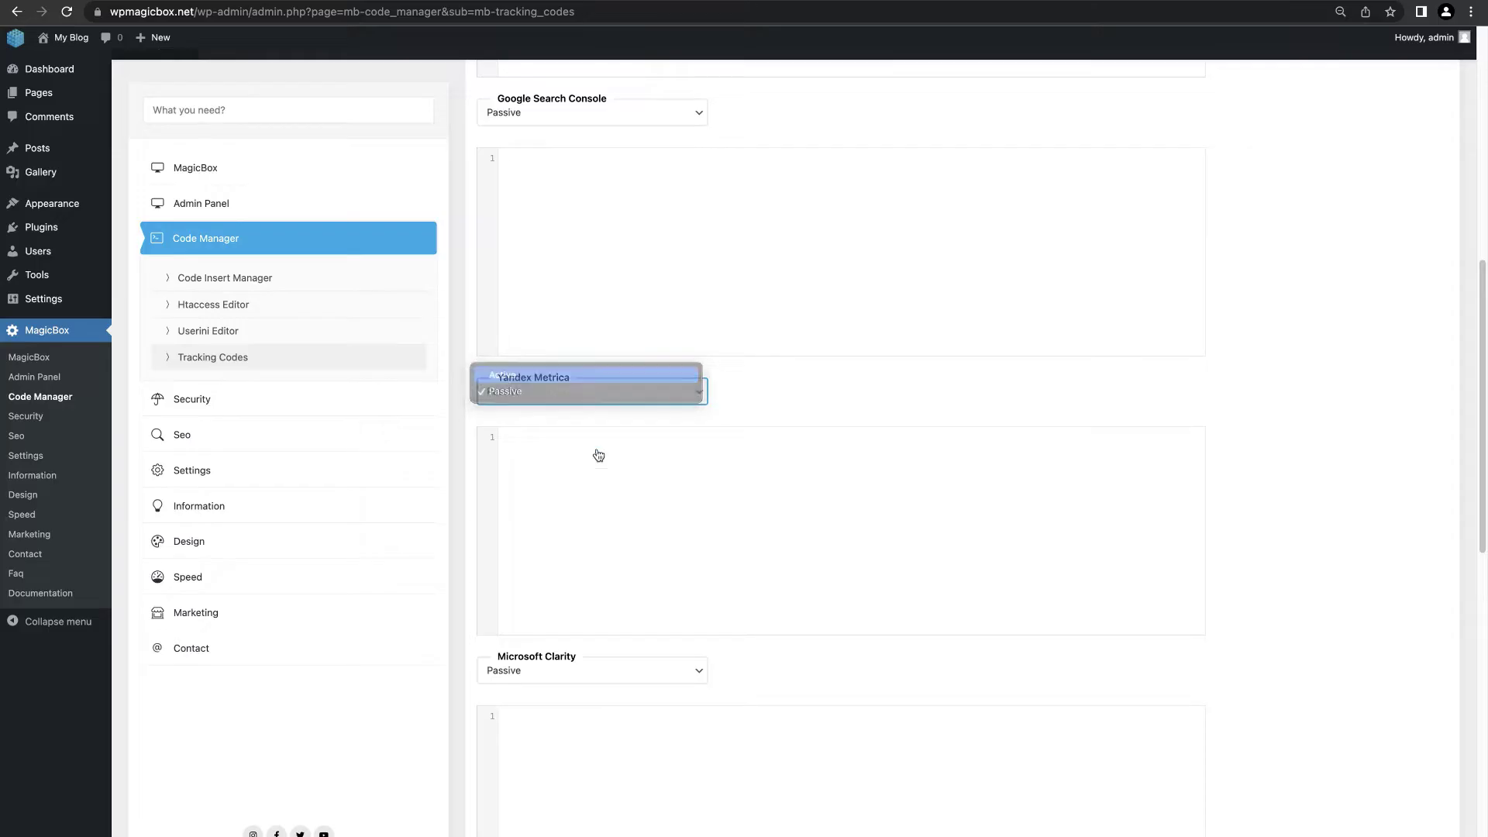
left_click(595, 477)
key("super+v")
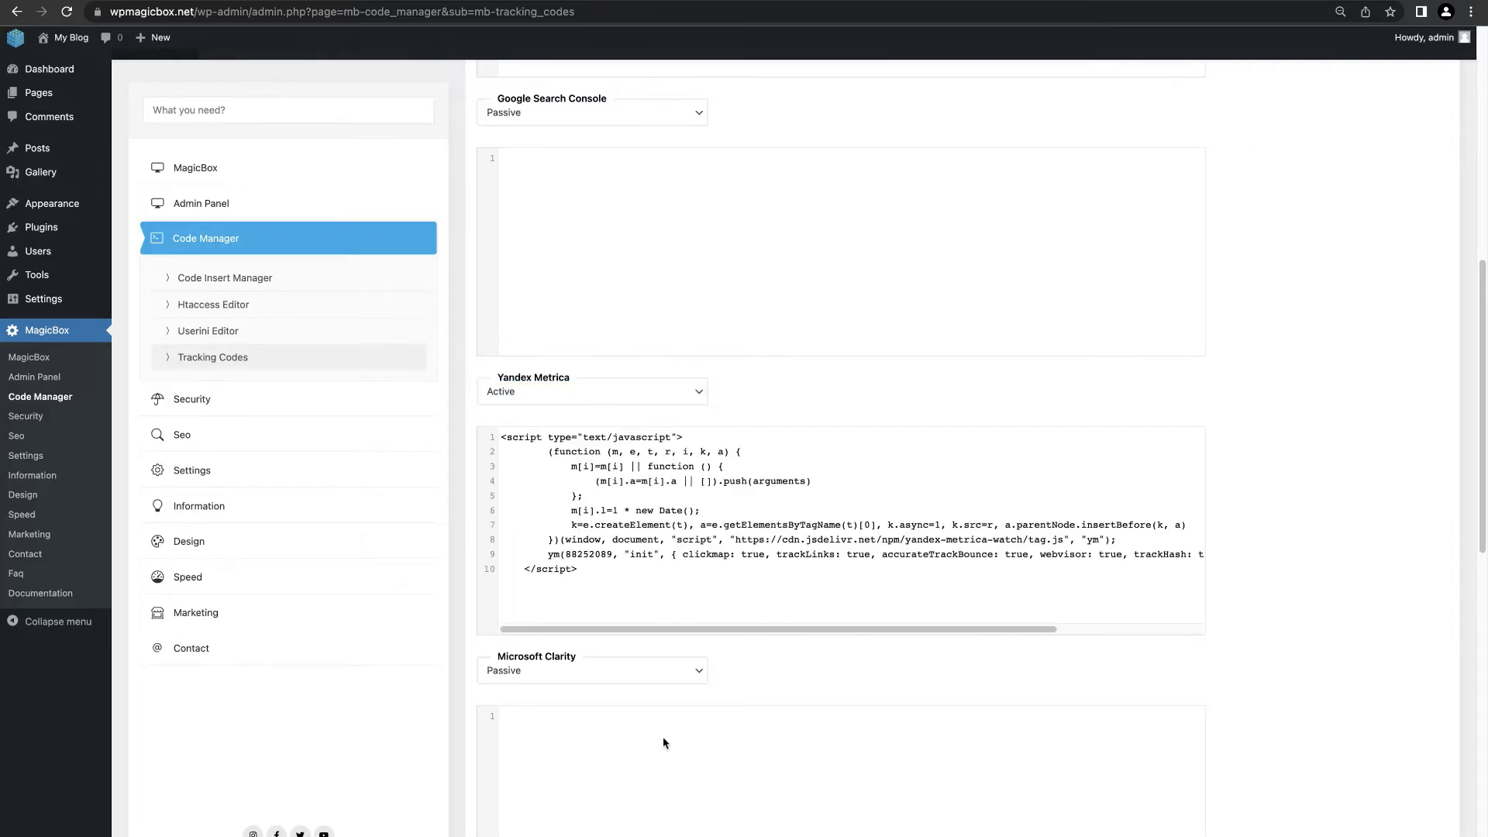
scroll(662, 742, "down", 10)
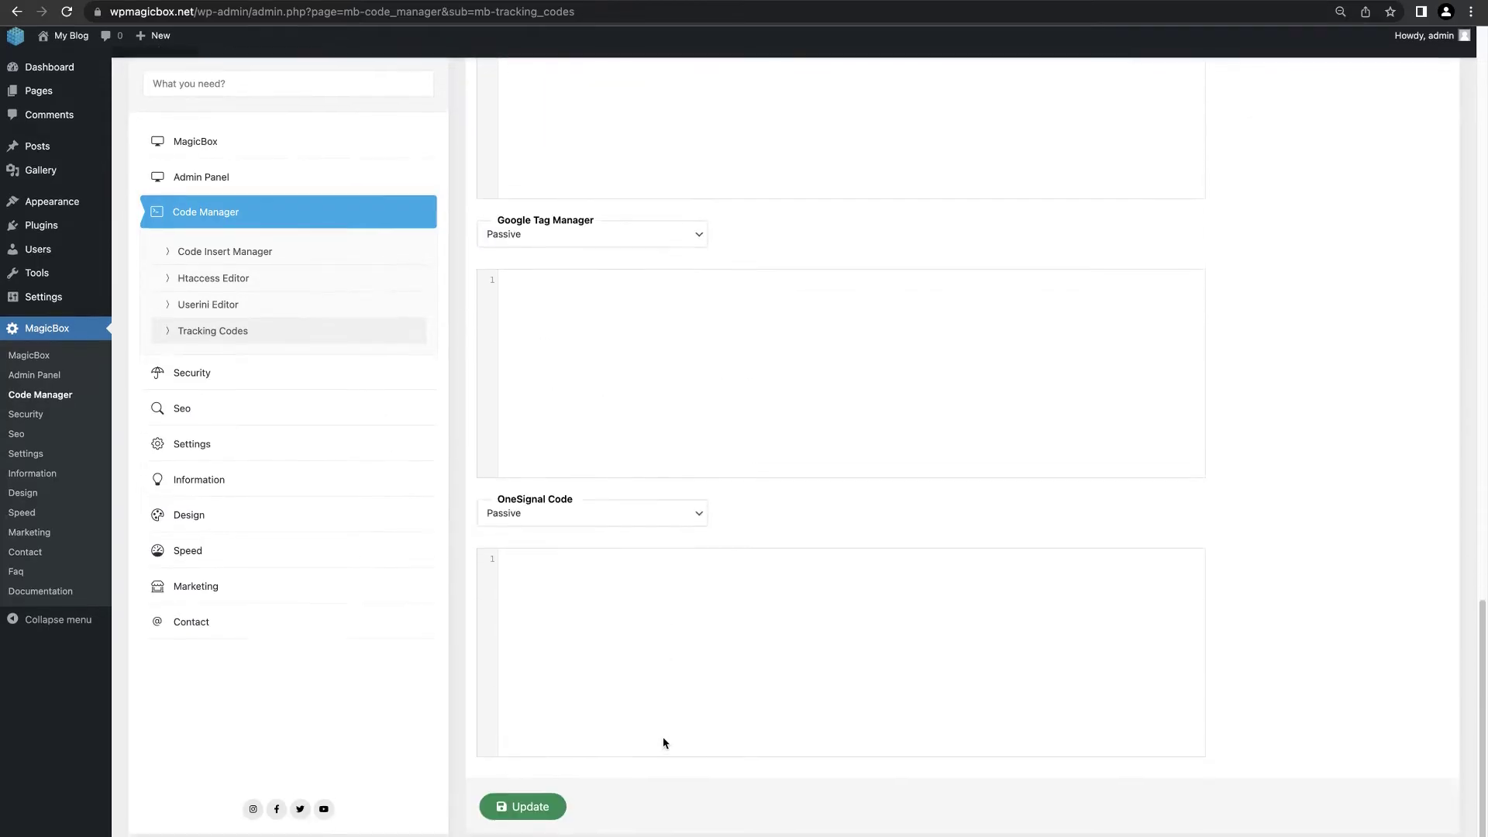
left_click(543, 806)
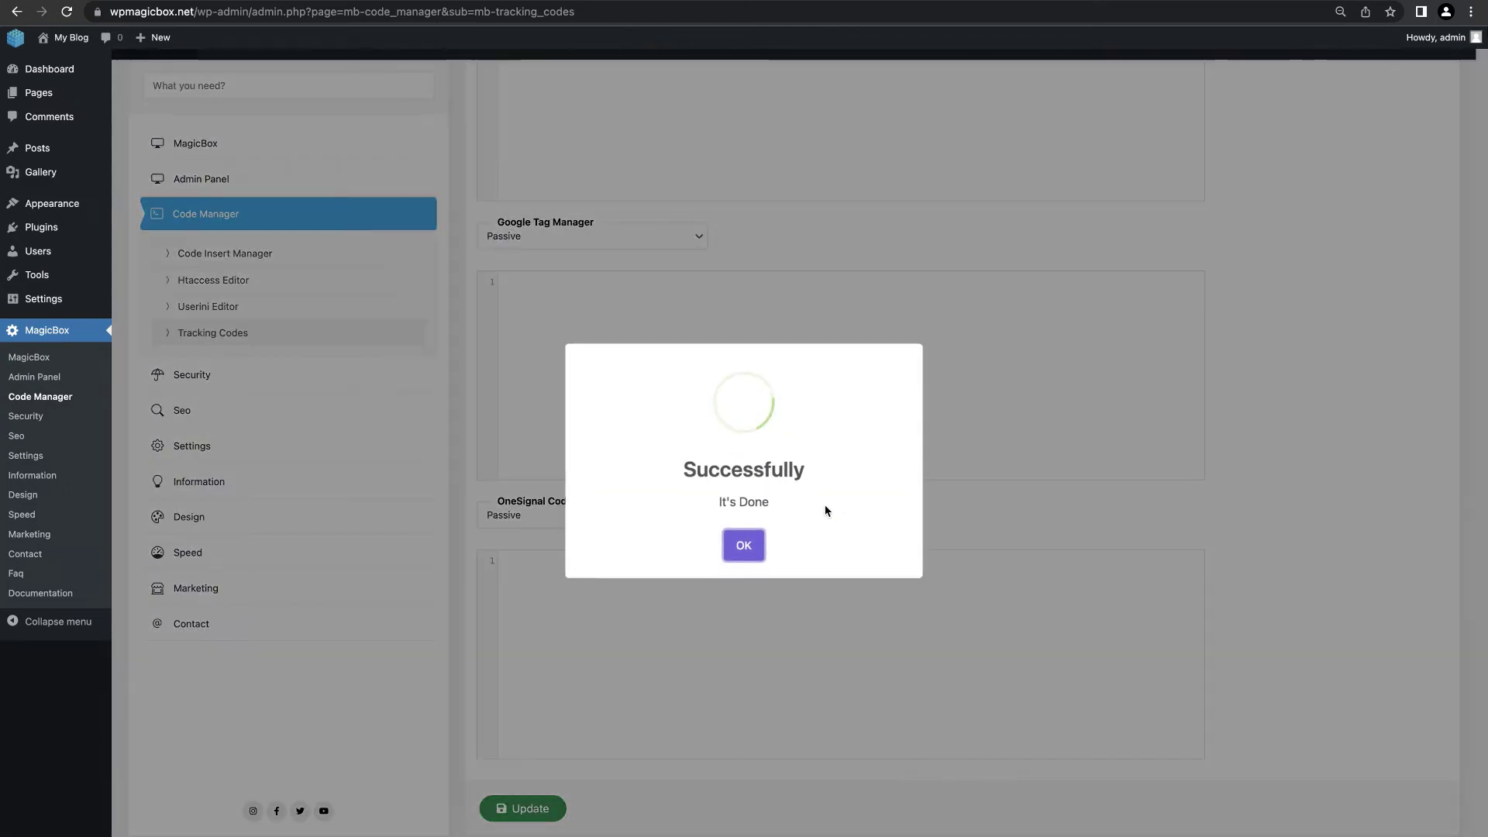
left_click(743, 545)
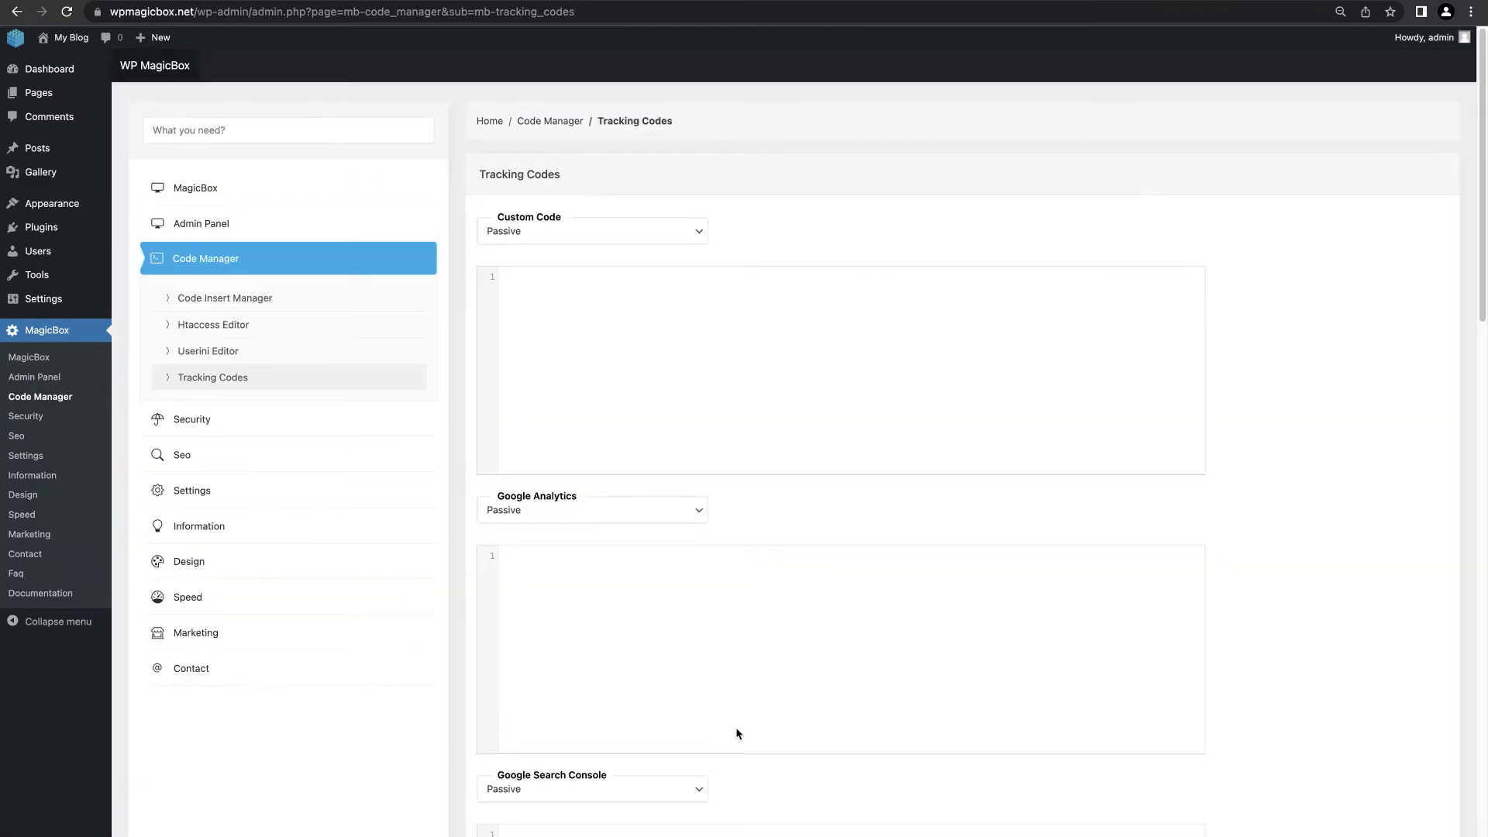
left_click(259, 419)
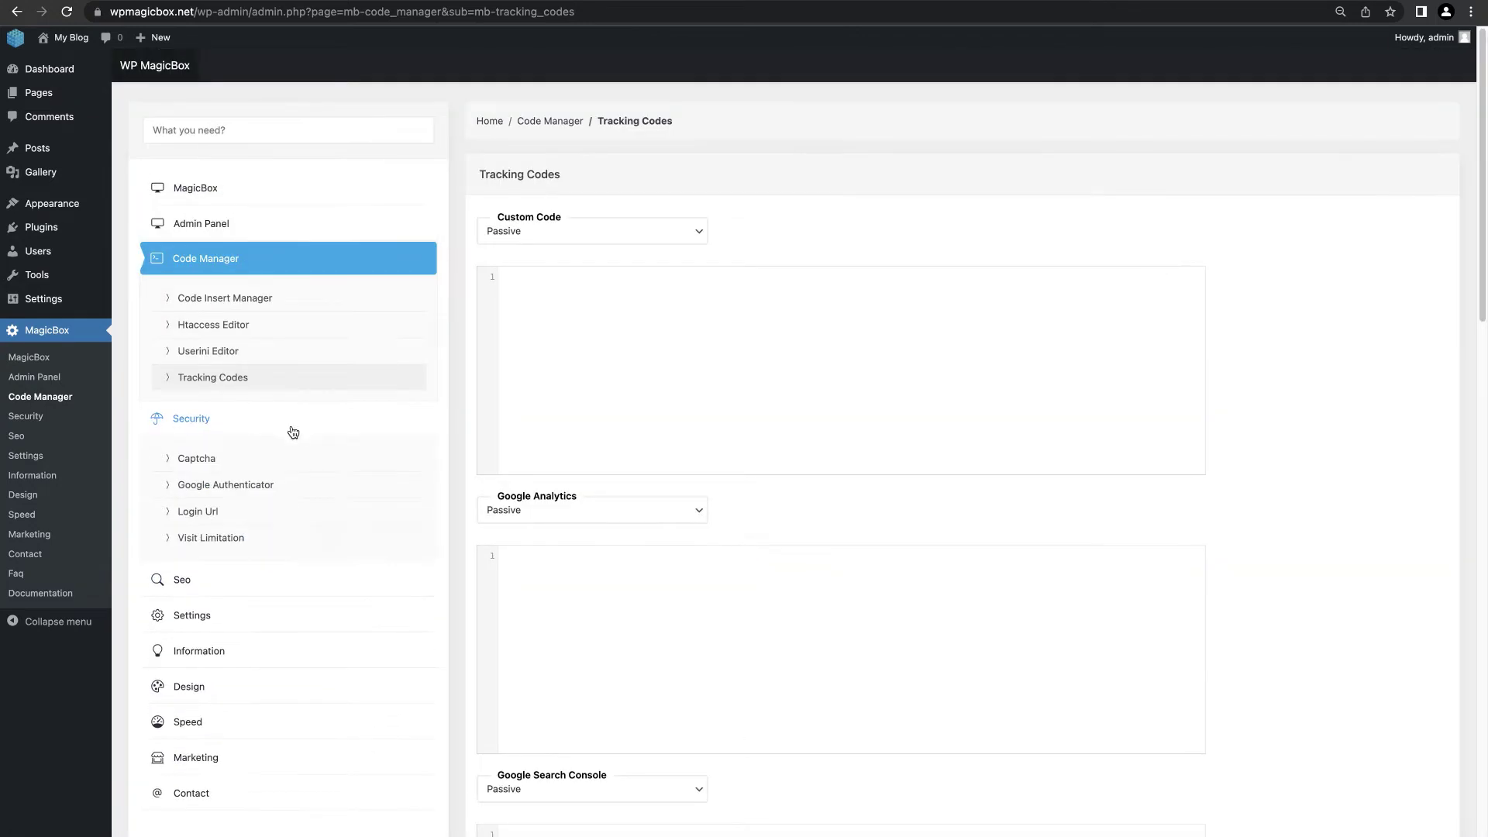
scroll(301, 437, "down", 1)
Step: Activate the captcha on the Login, Register, Lost Password and comment pages and save
left_click(211, 438)
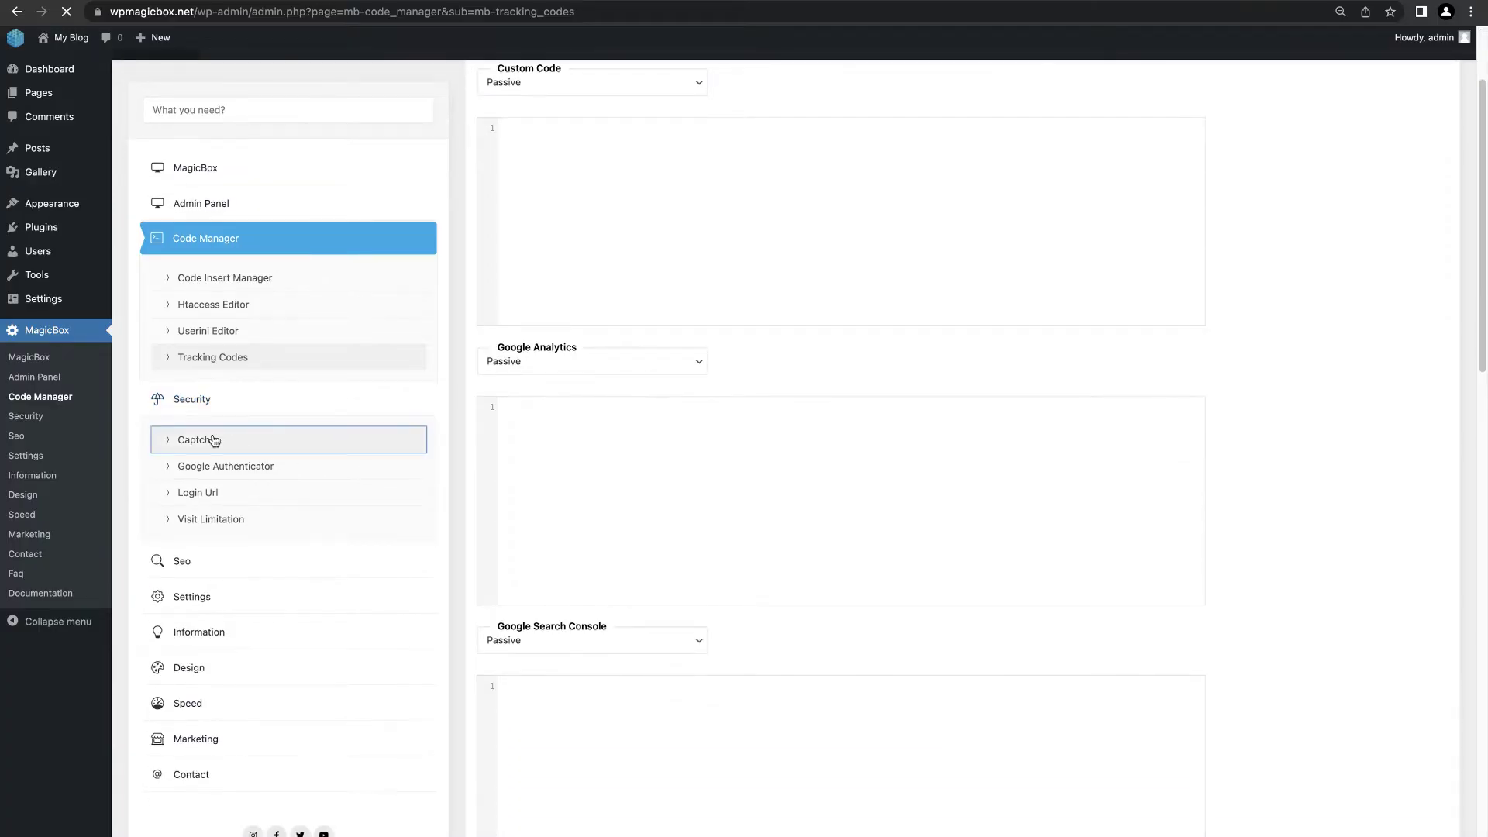
scroll(597, 614, "down", 2)
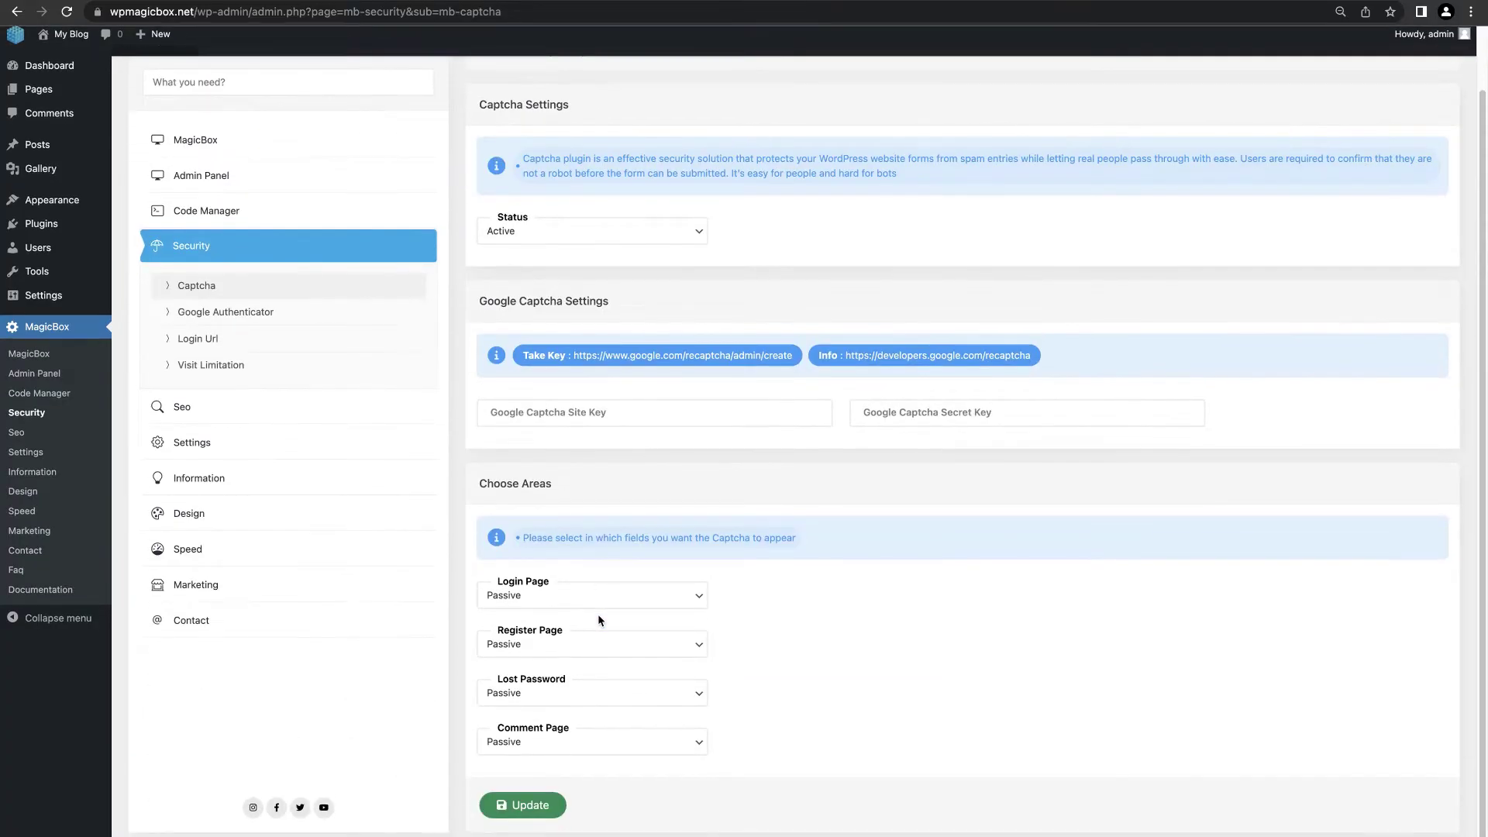
left_click(595, 598)
left_click(595, 584)
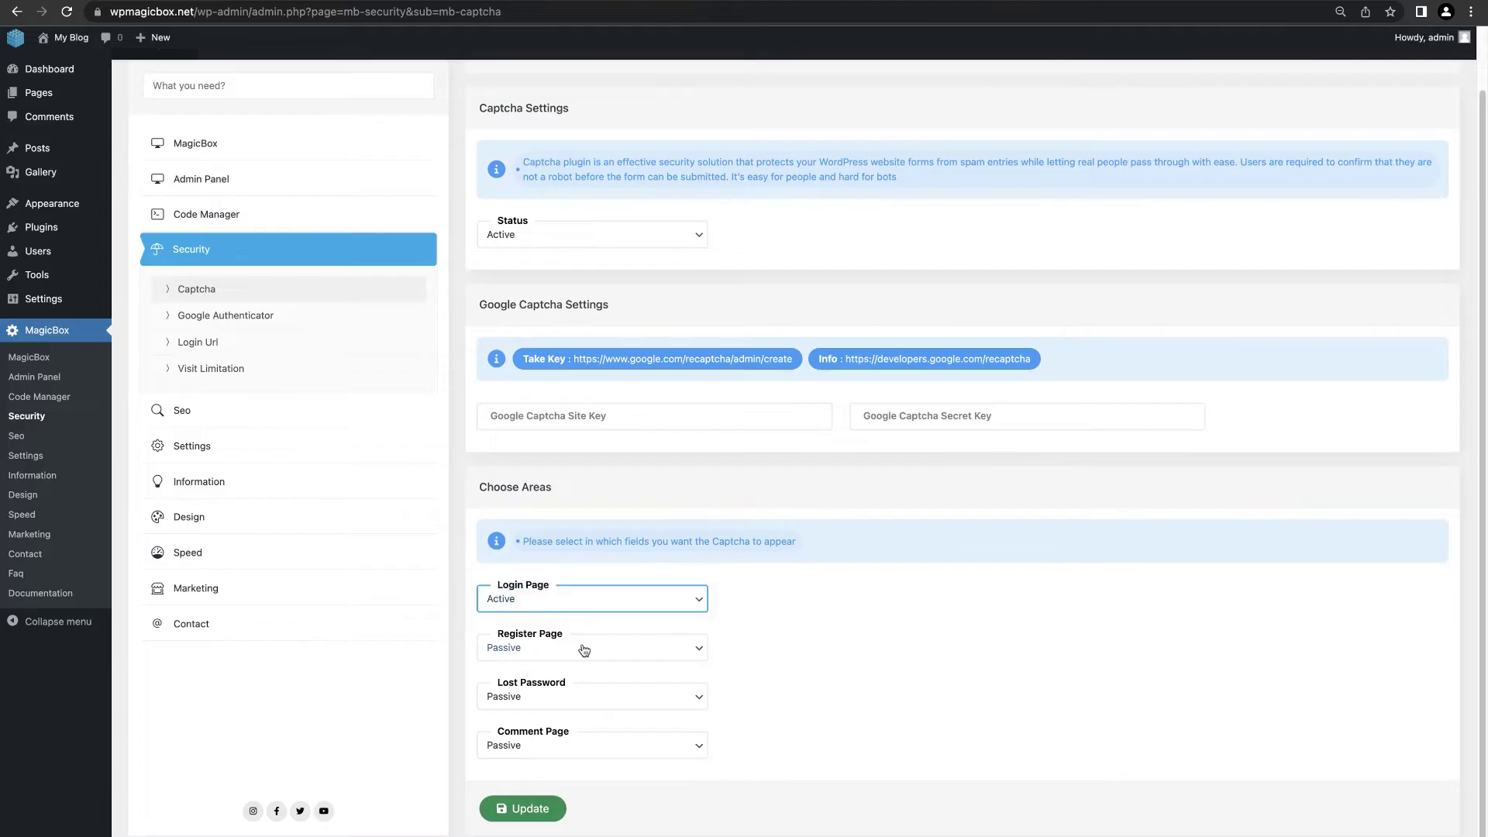
left_click(581, 651)
left_click(577, 632)
left_click(571, 696)
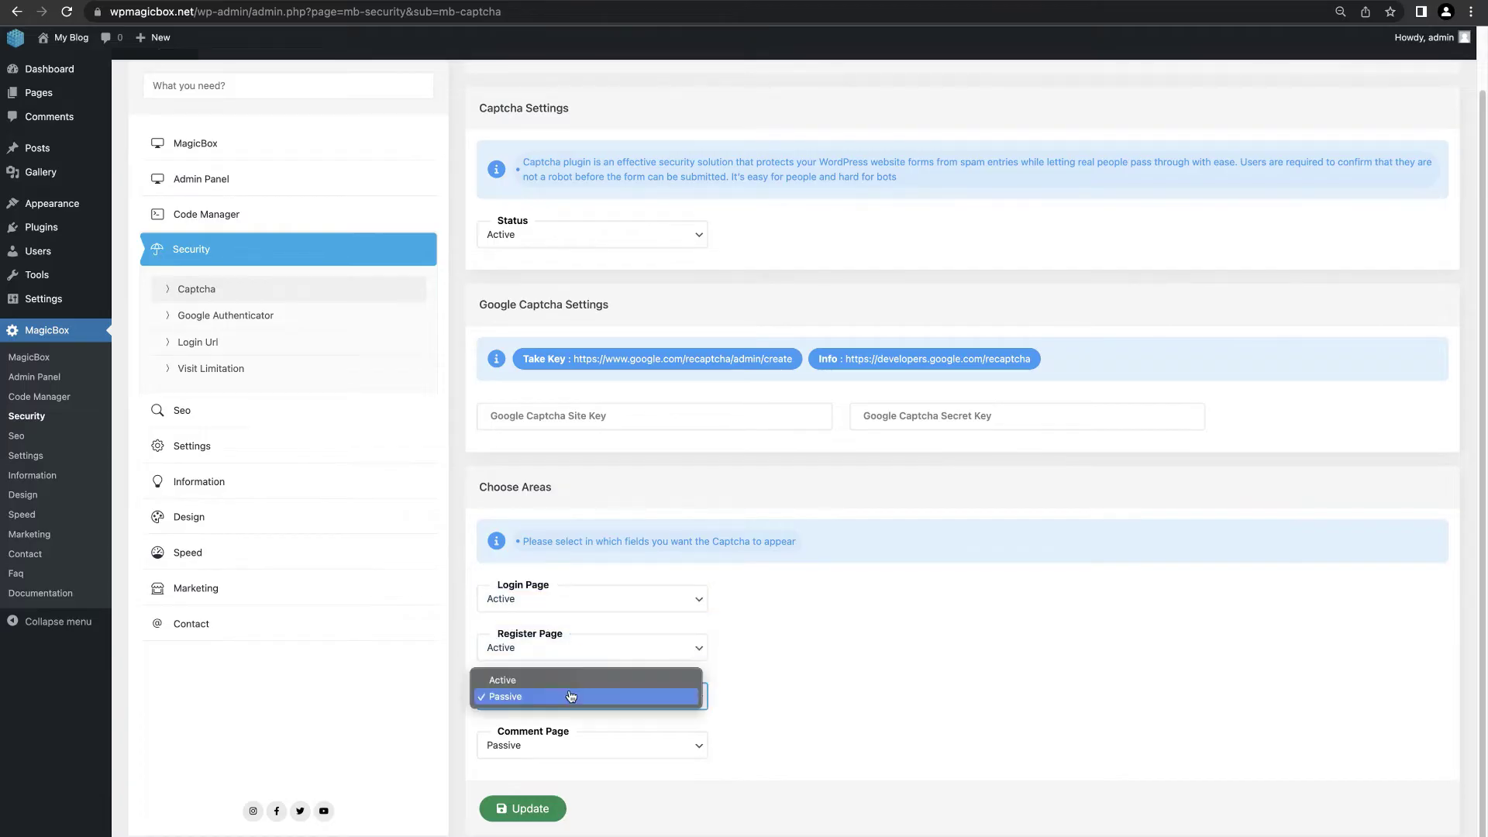
left_click(580, 681)
left_click(570, 755)
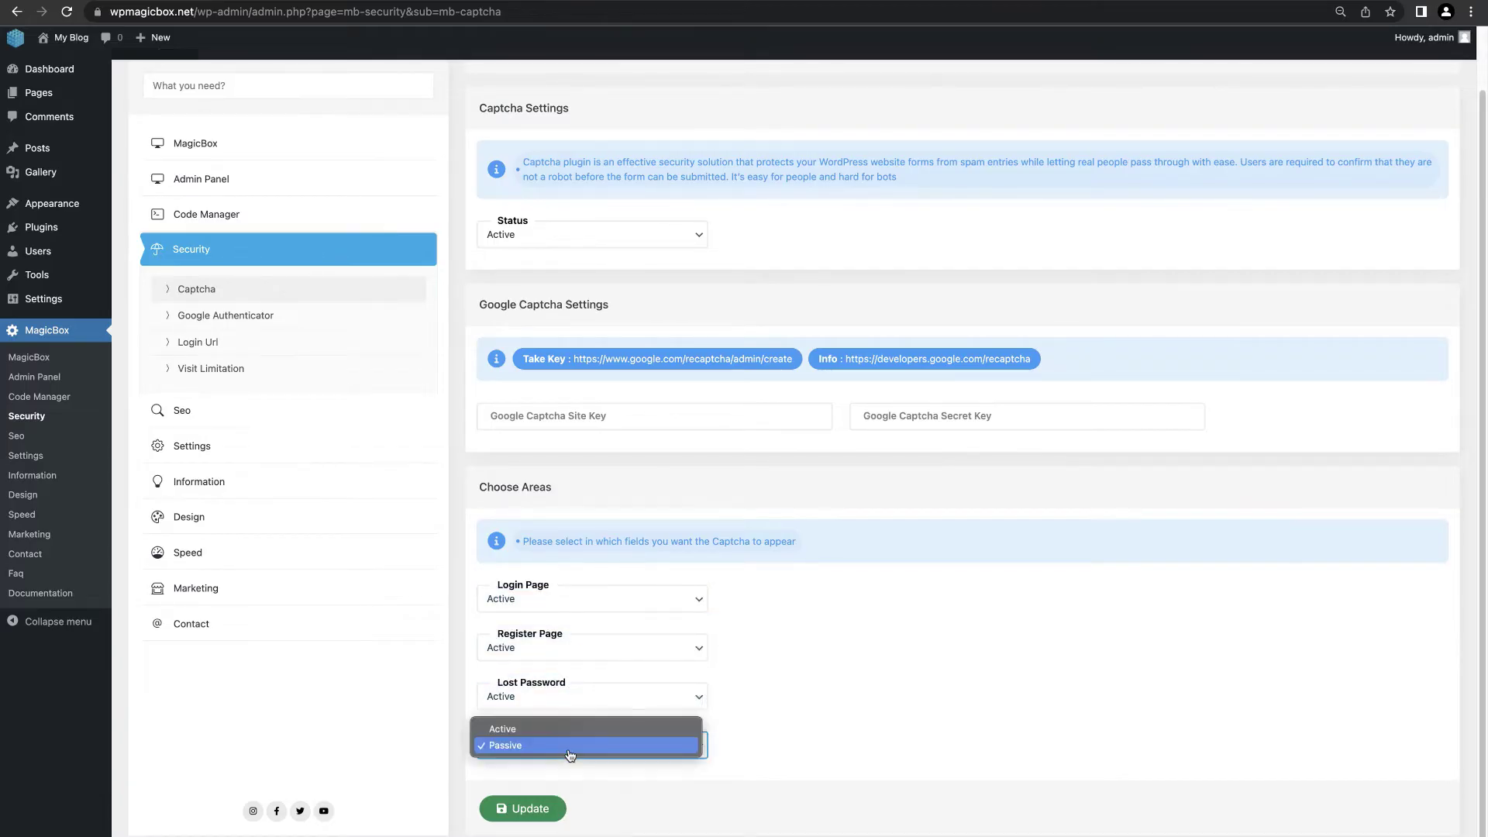
left_click(571, 727)
left_click(533, 806)
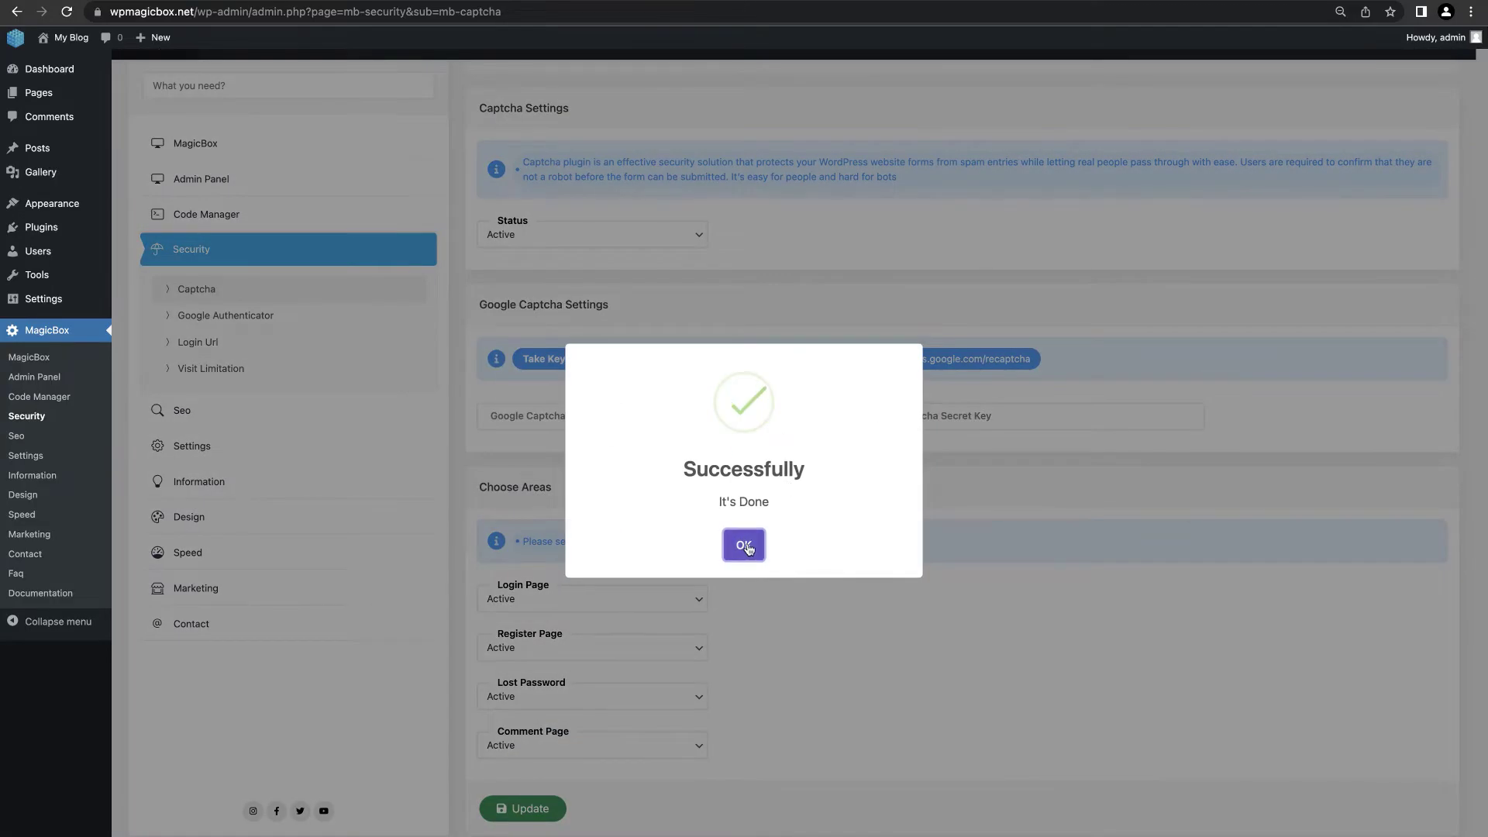
left_click(743, 544)
Step: Set Google Authenticator status to Active and save it
left_click(312, 316)
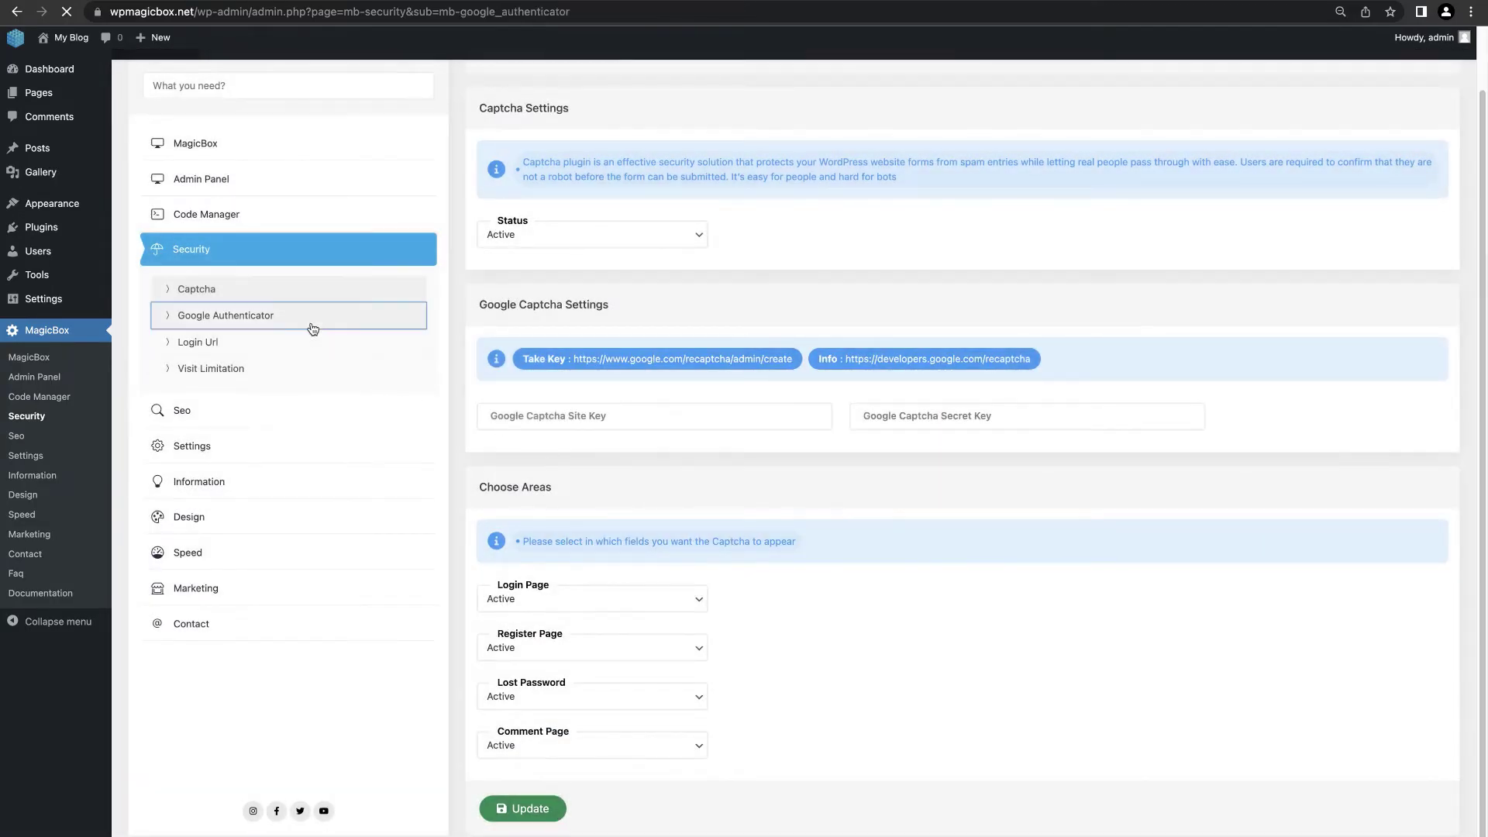
left_click(535, 241)
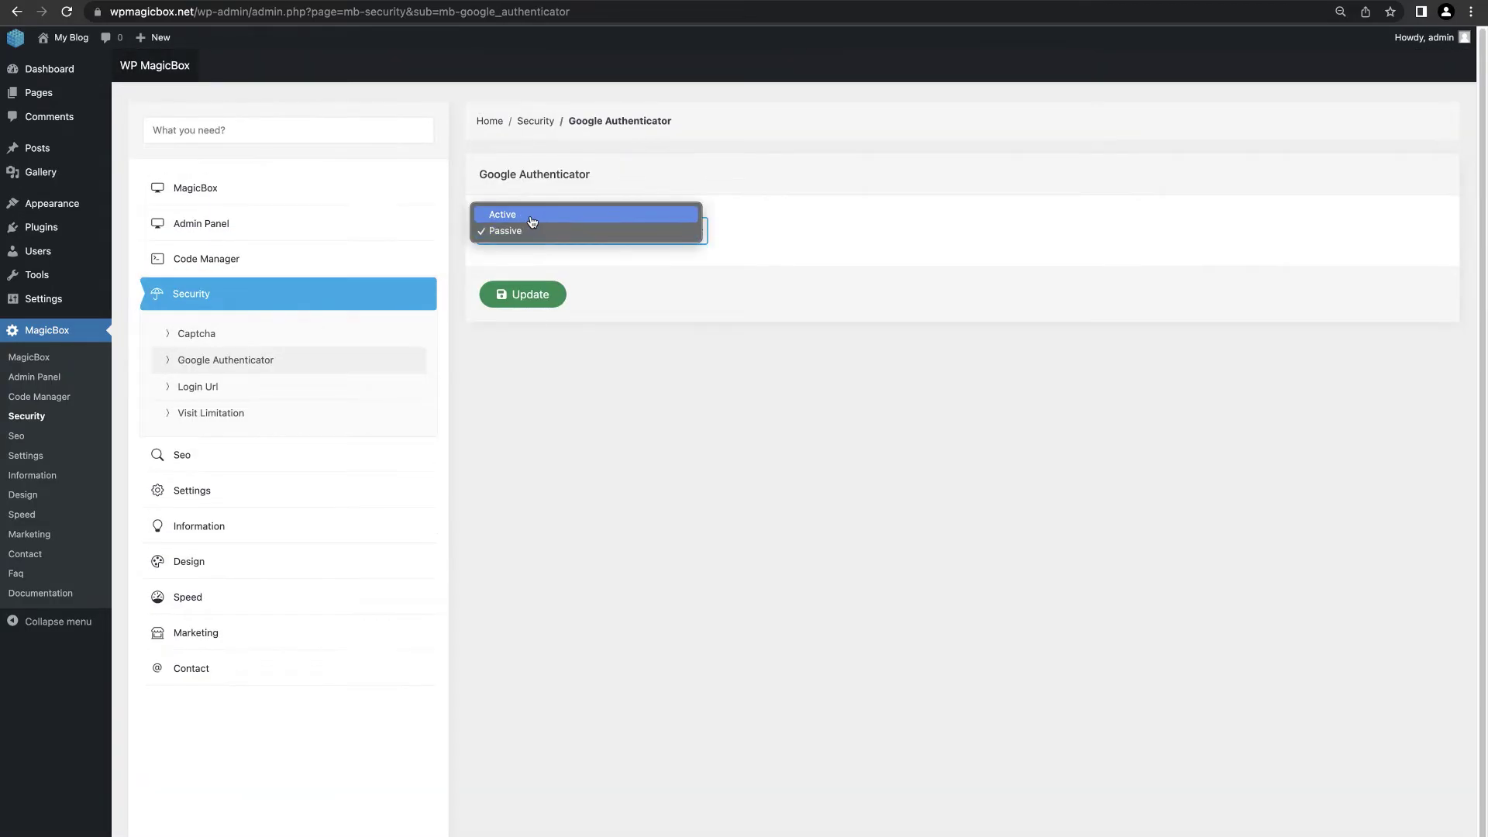
left_click(532, 211)
left_click(544, 303)
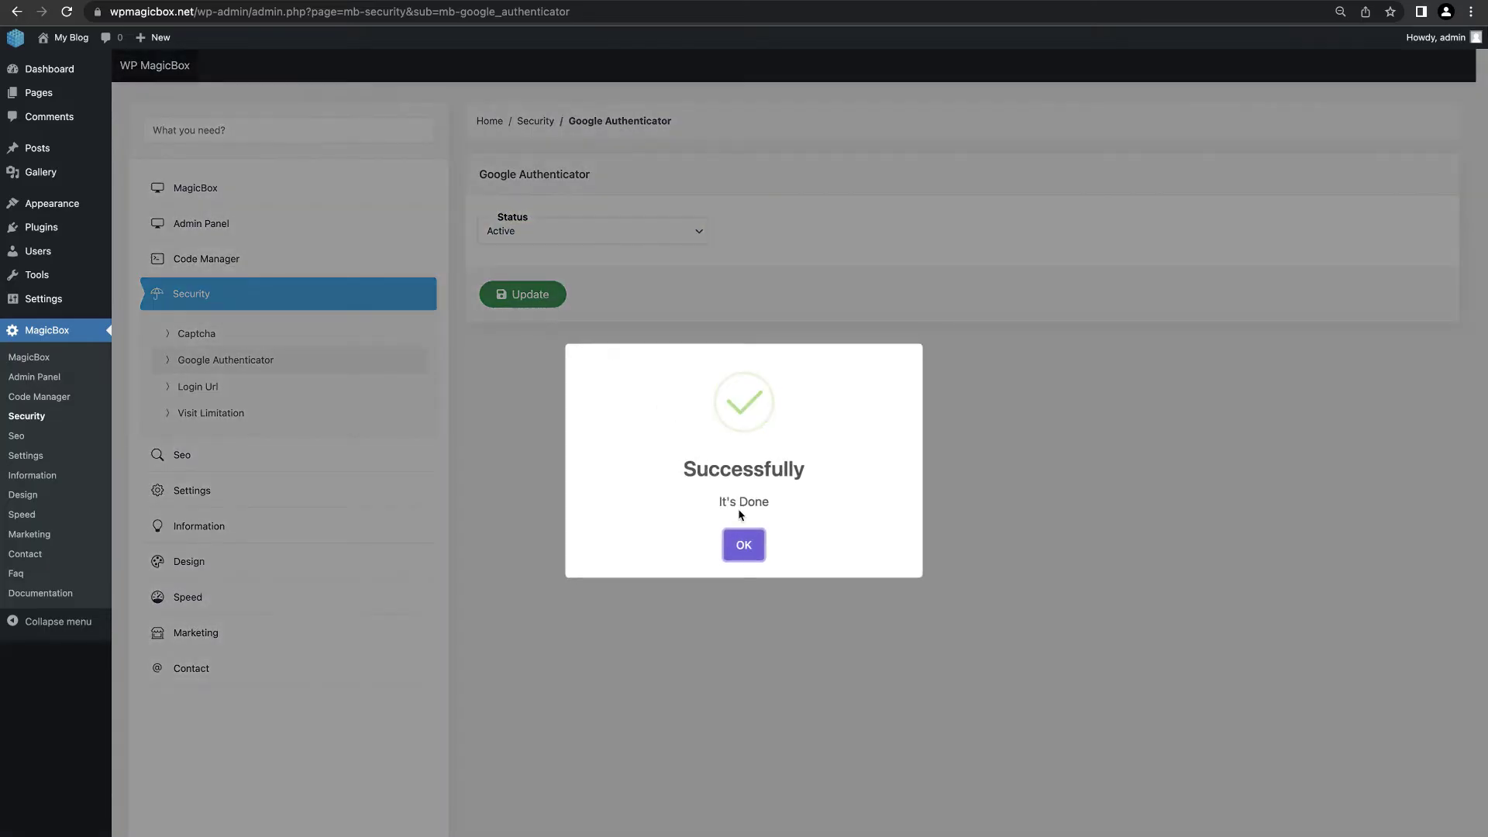
left_click(747, 544)
left_click(330, 392)
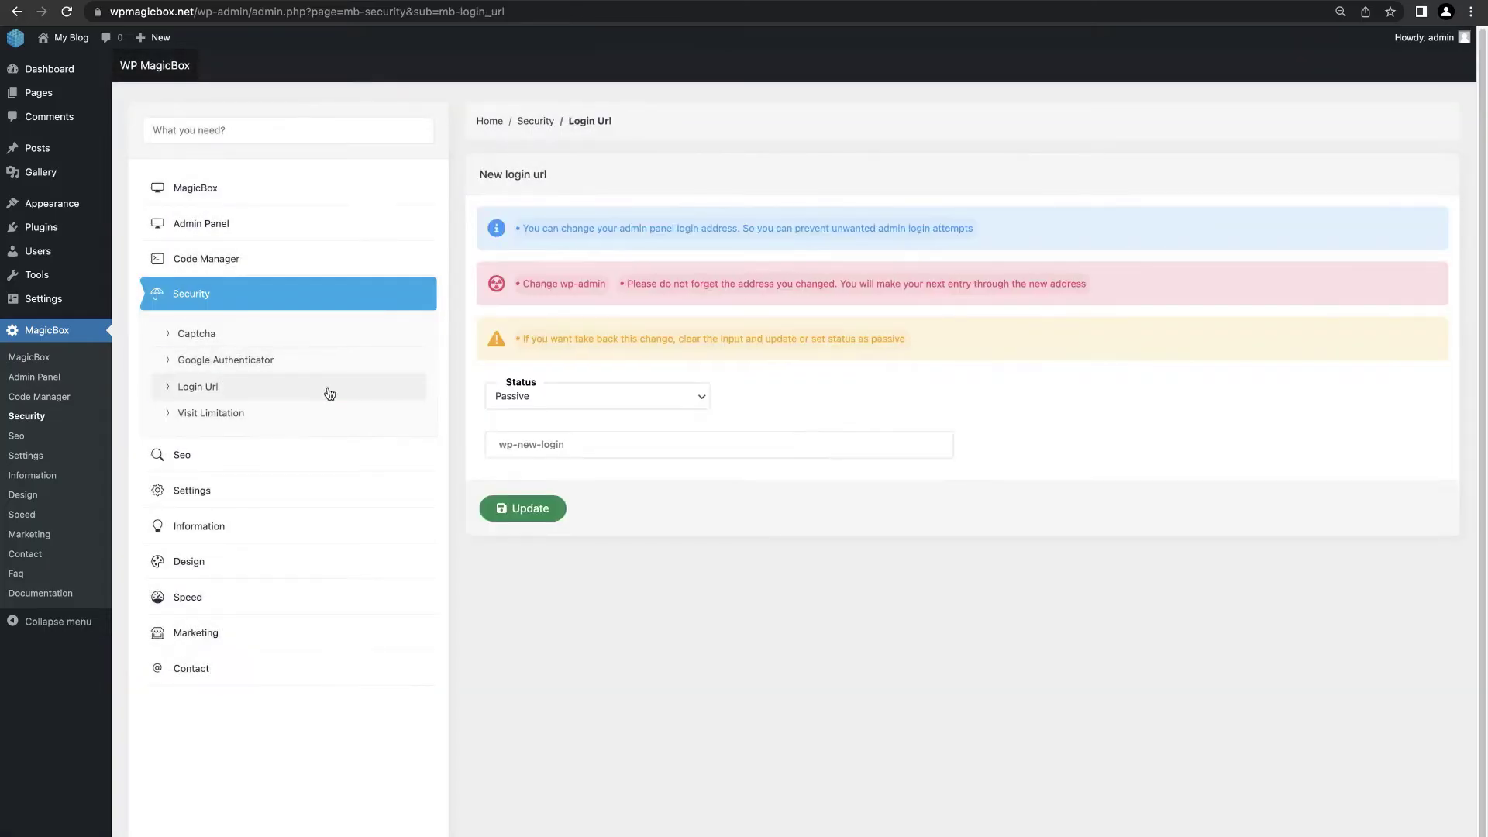
Step: Save 'myloginpage' as the new login URL
left_click(575, 456)
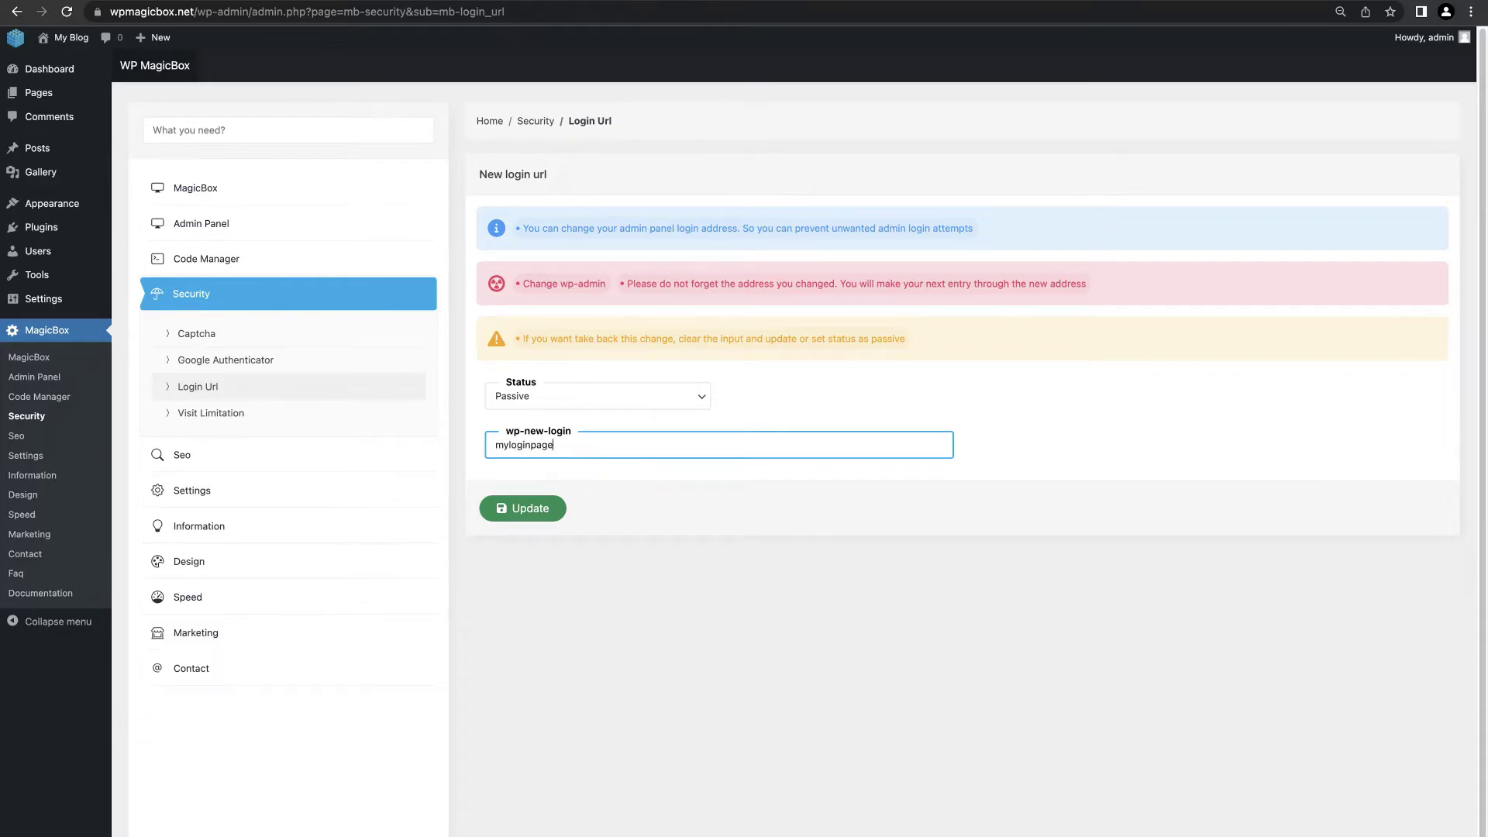
left_click(520, 512)
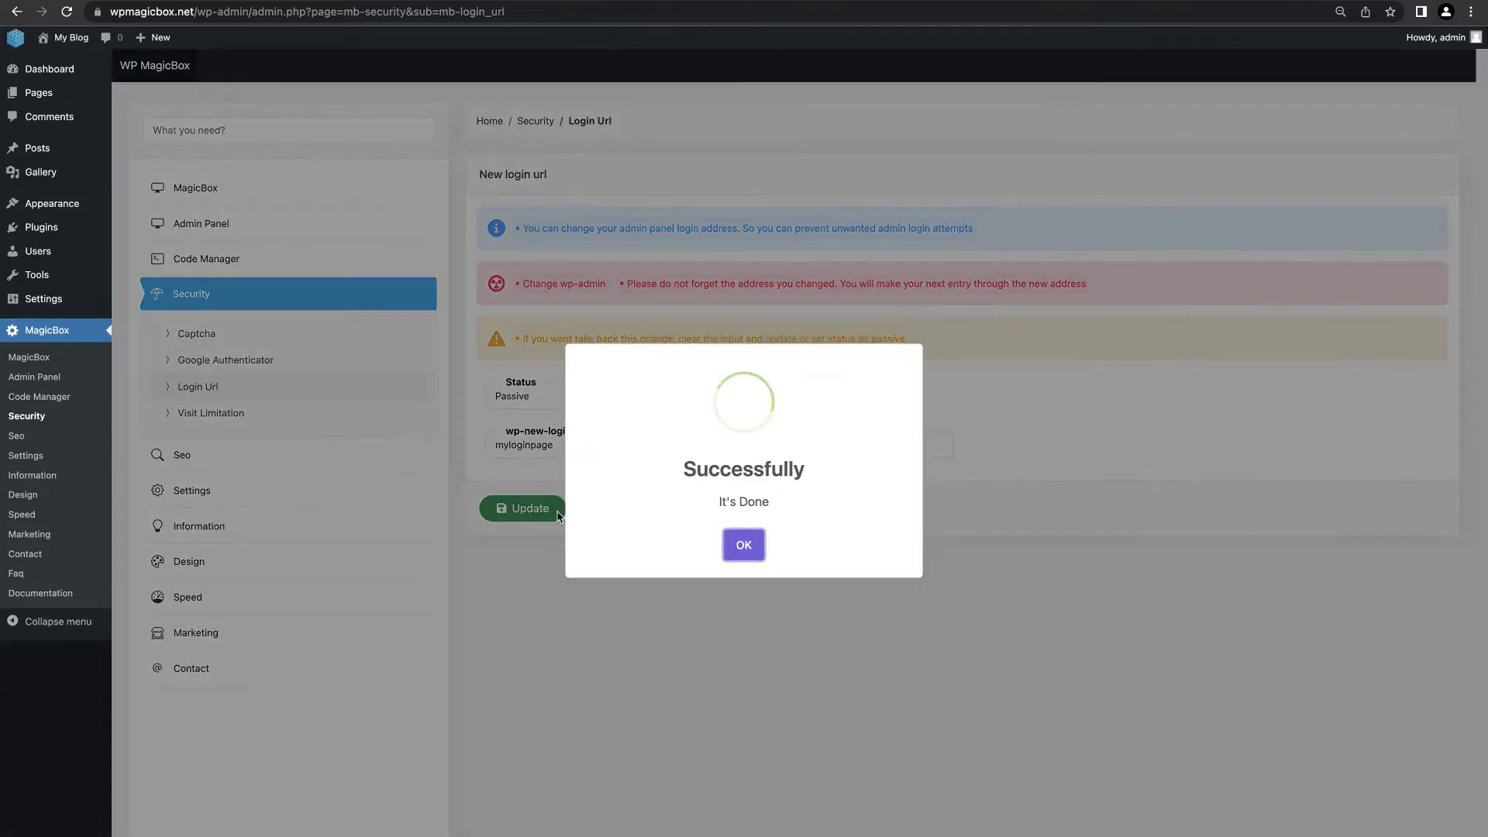
left_click(744, 545)
Step: Limit visitors to 100 page visits, 10 searches and 3 comments, using Memcache storage and Default 404 Page
left_click(211, 412)
scroll(575, 423, "down", 2)
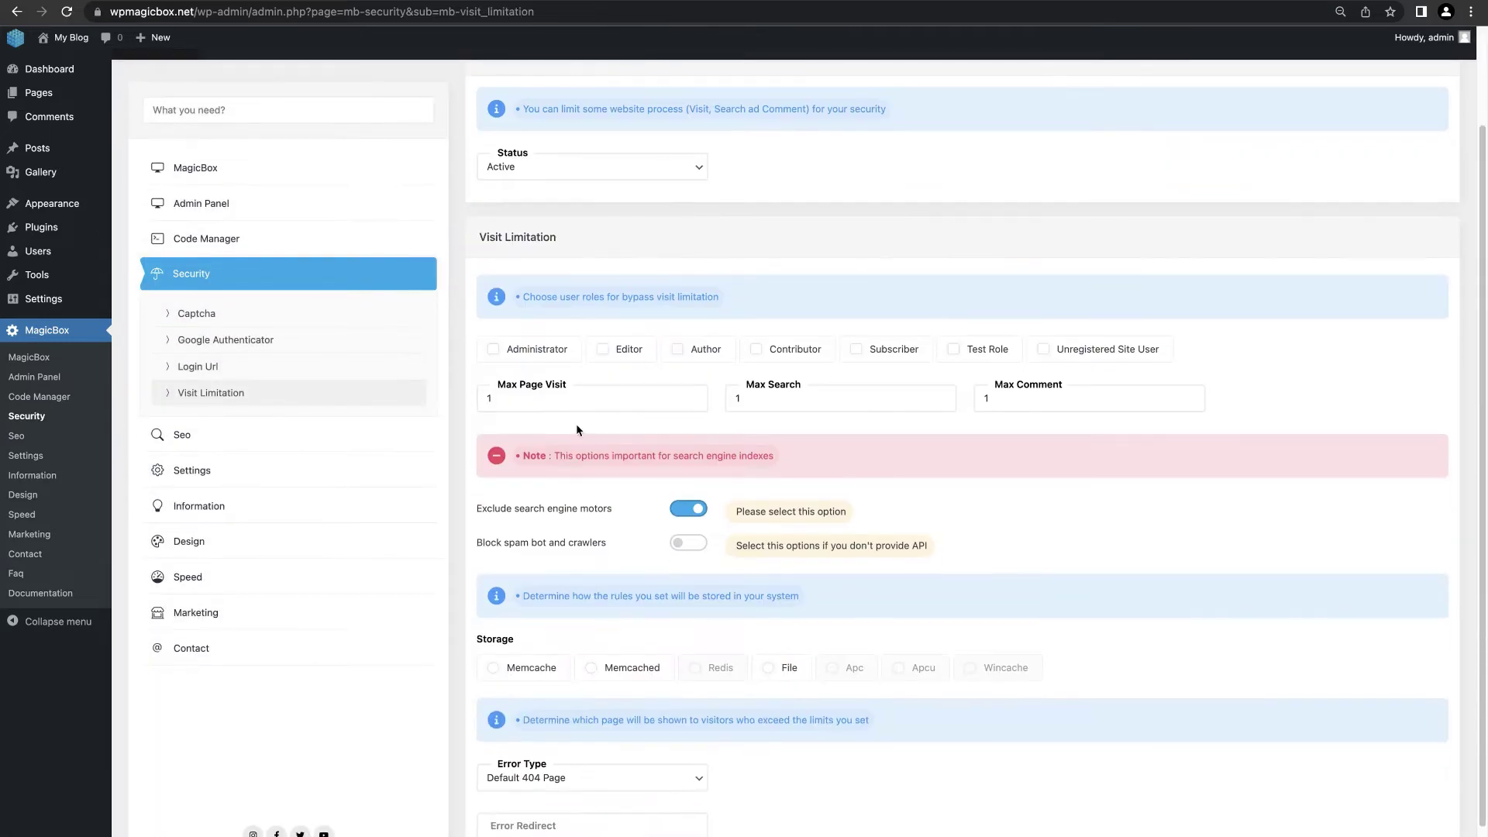
left_click(582, 401)
left_click(820, 401)
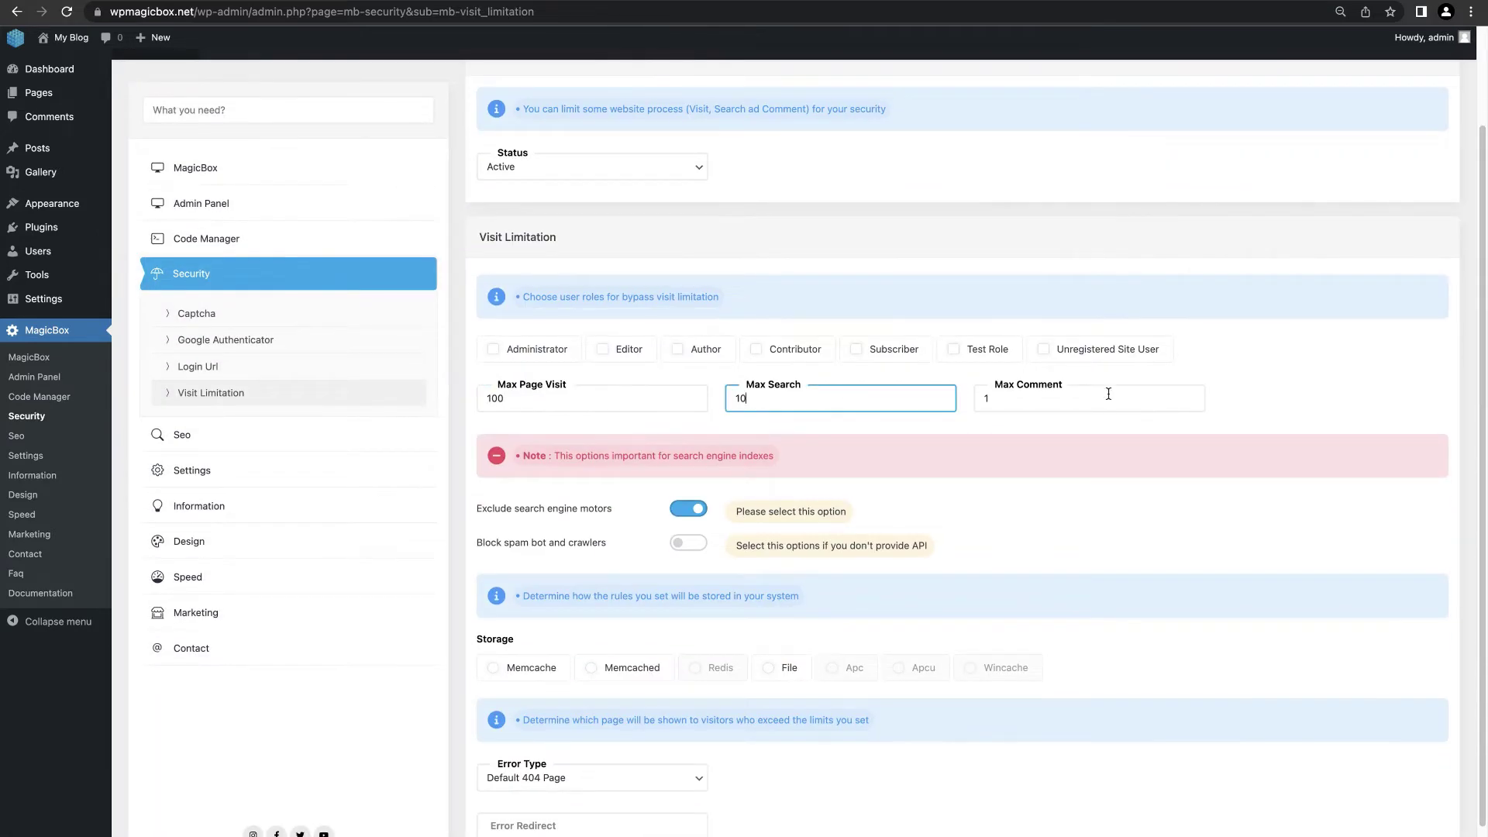
left_click(1086, 403)
scroll(1086, 403, "down", 1)
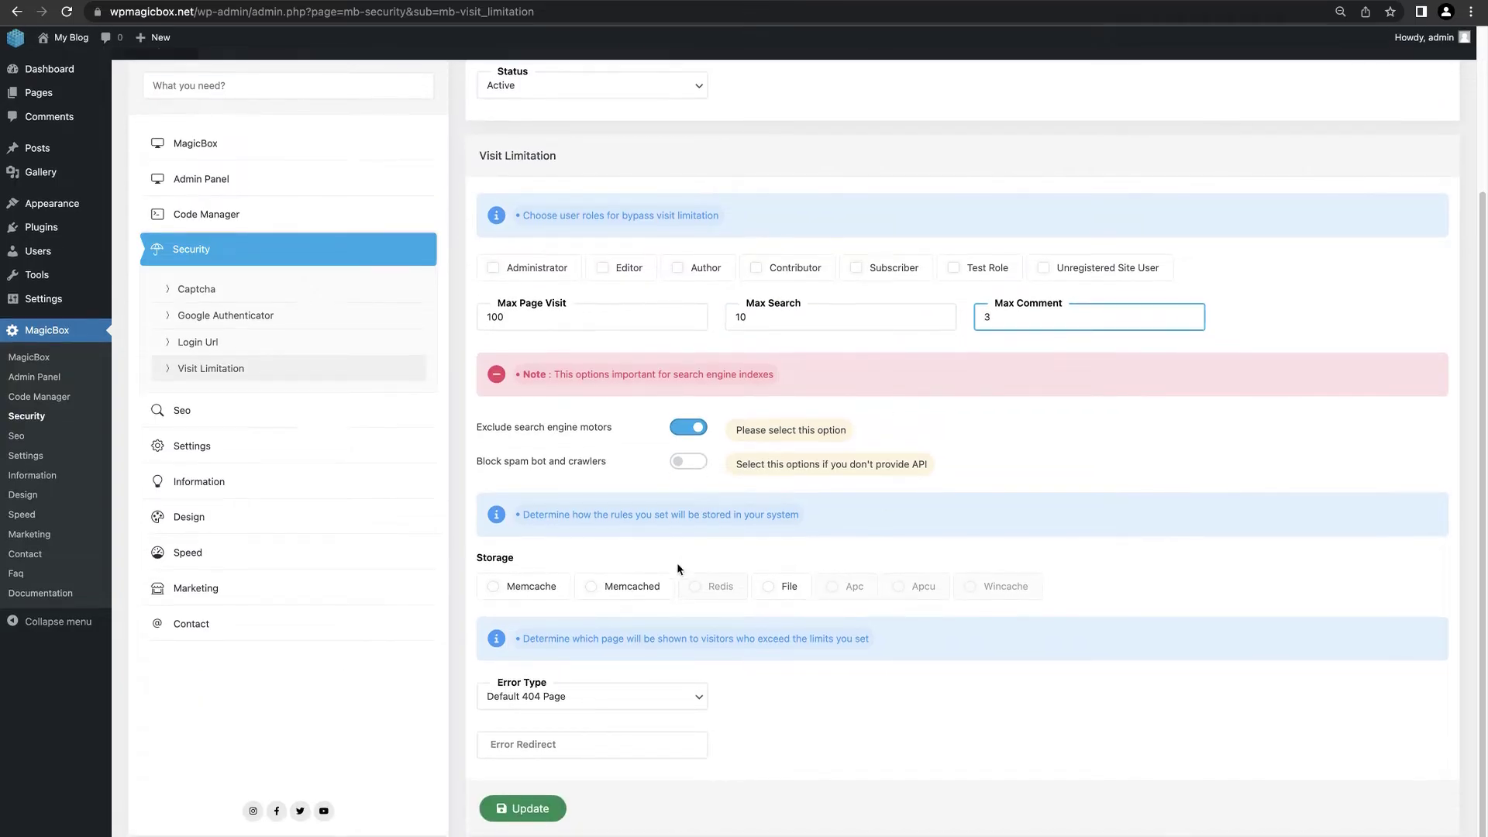
left_click(523, 586)
left_click(579, 711)
left_click(583, 697)
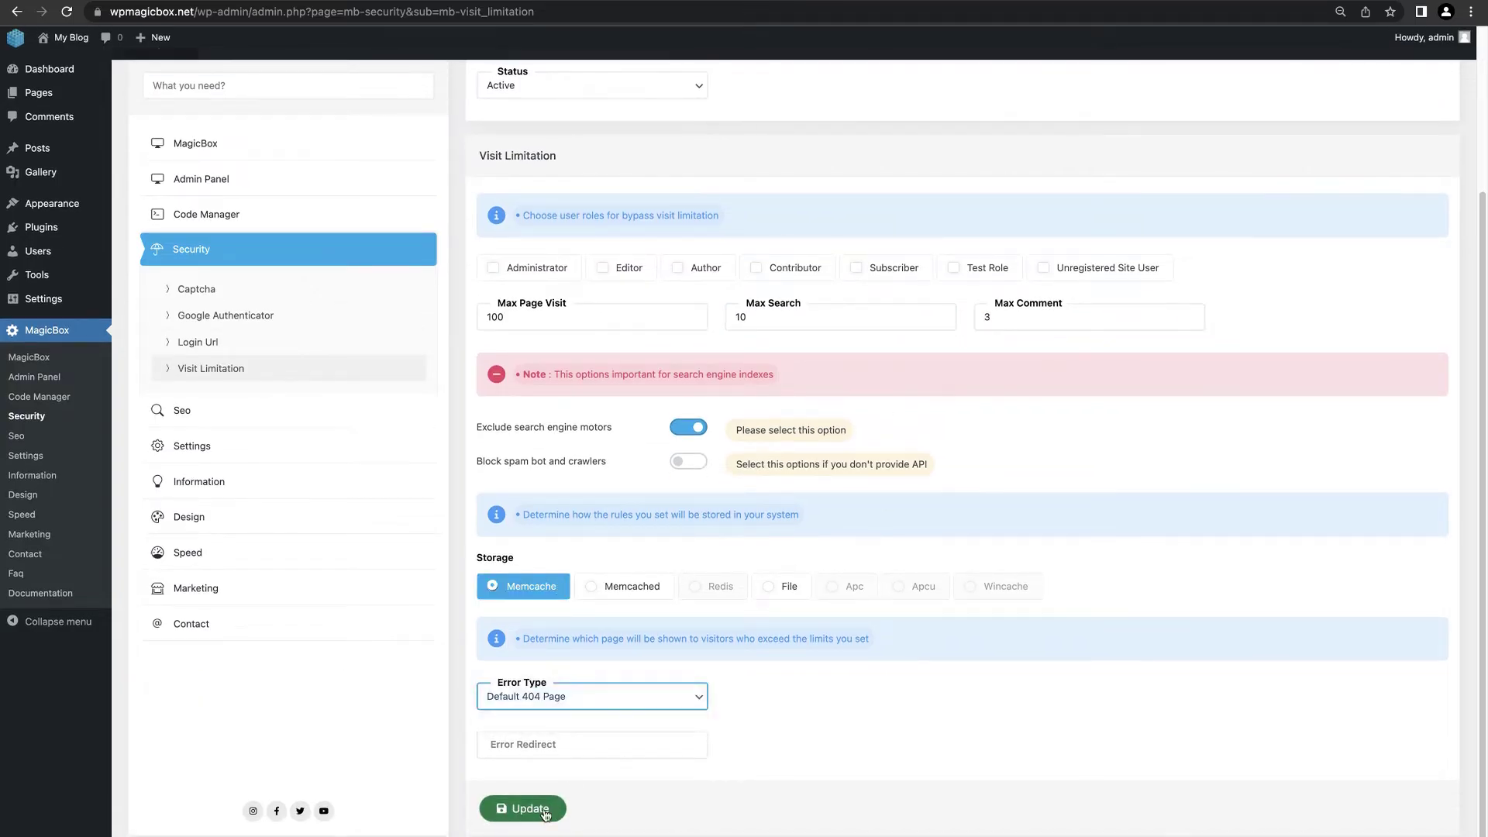
left_click(523, 808)
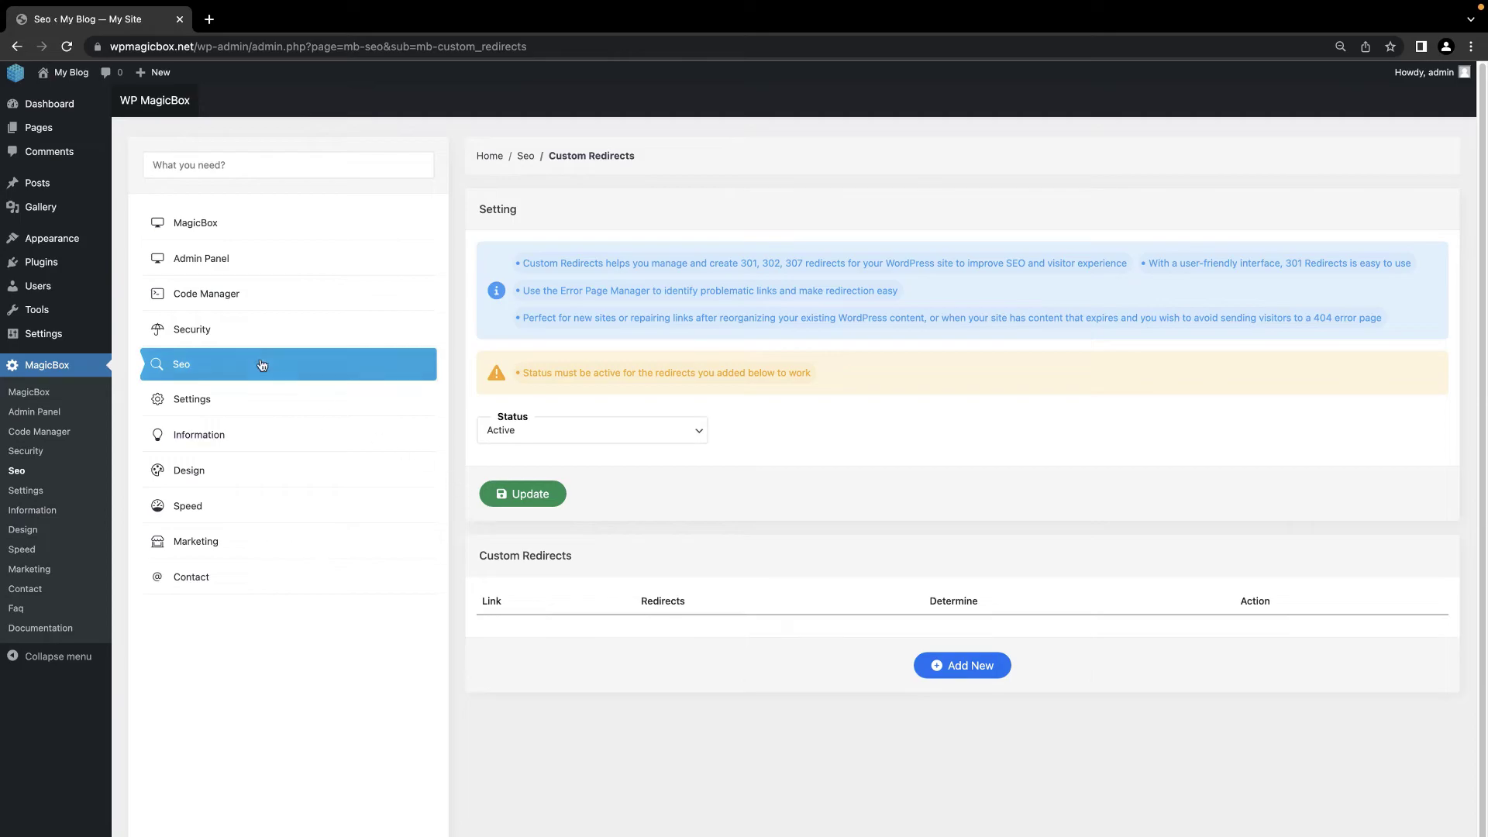
Step: Add a 301 custom redirect from 'old' to 'new' under Seo > Custom Redirects
left_click(262, 365)
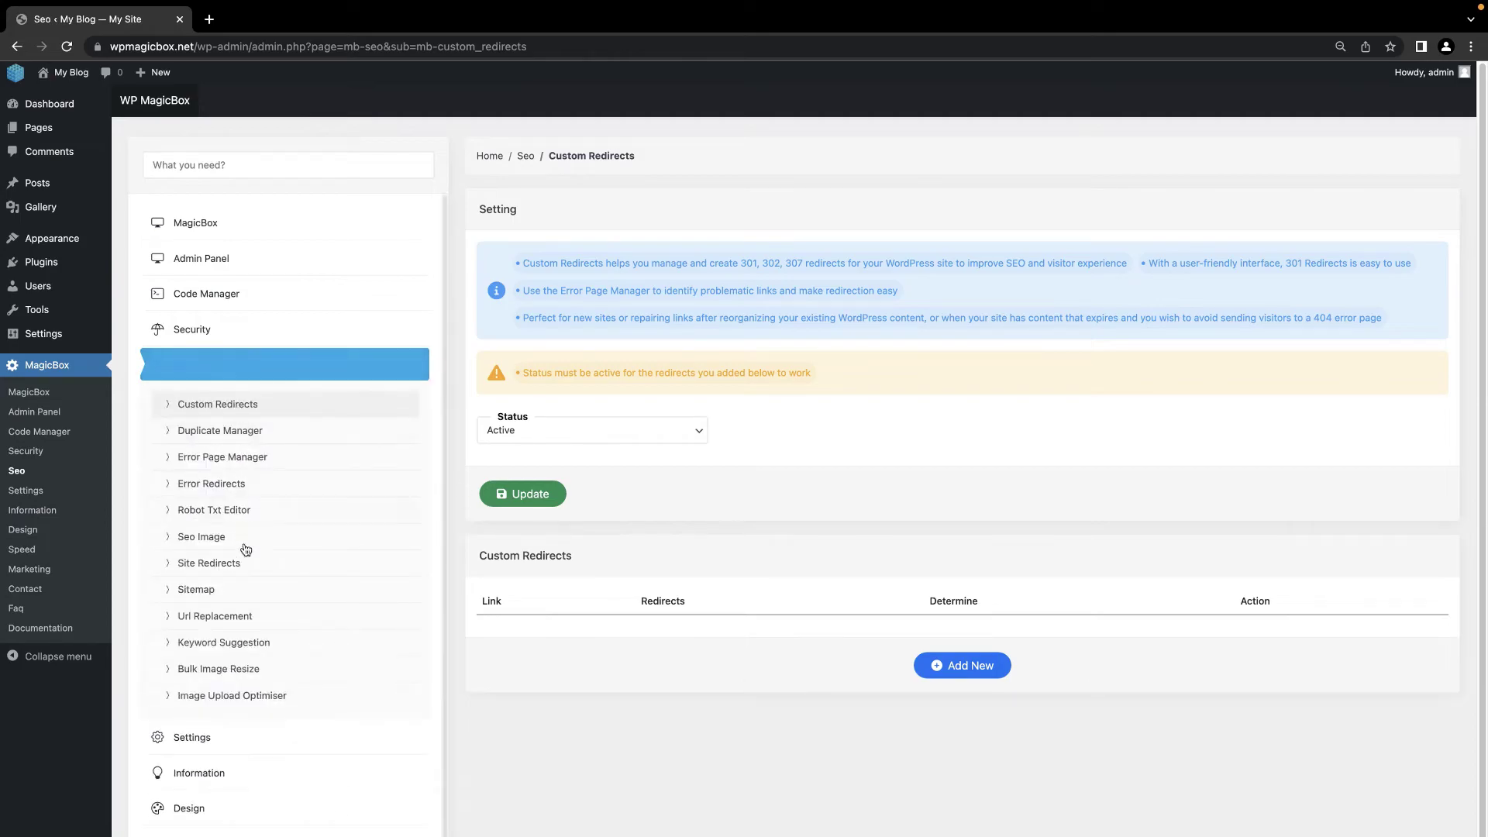
left_click(210, 403)
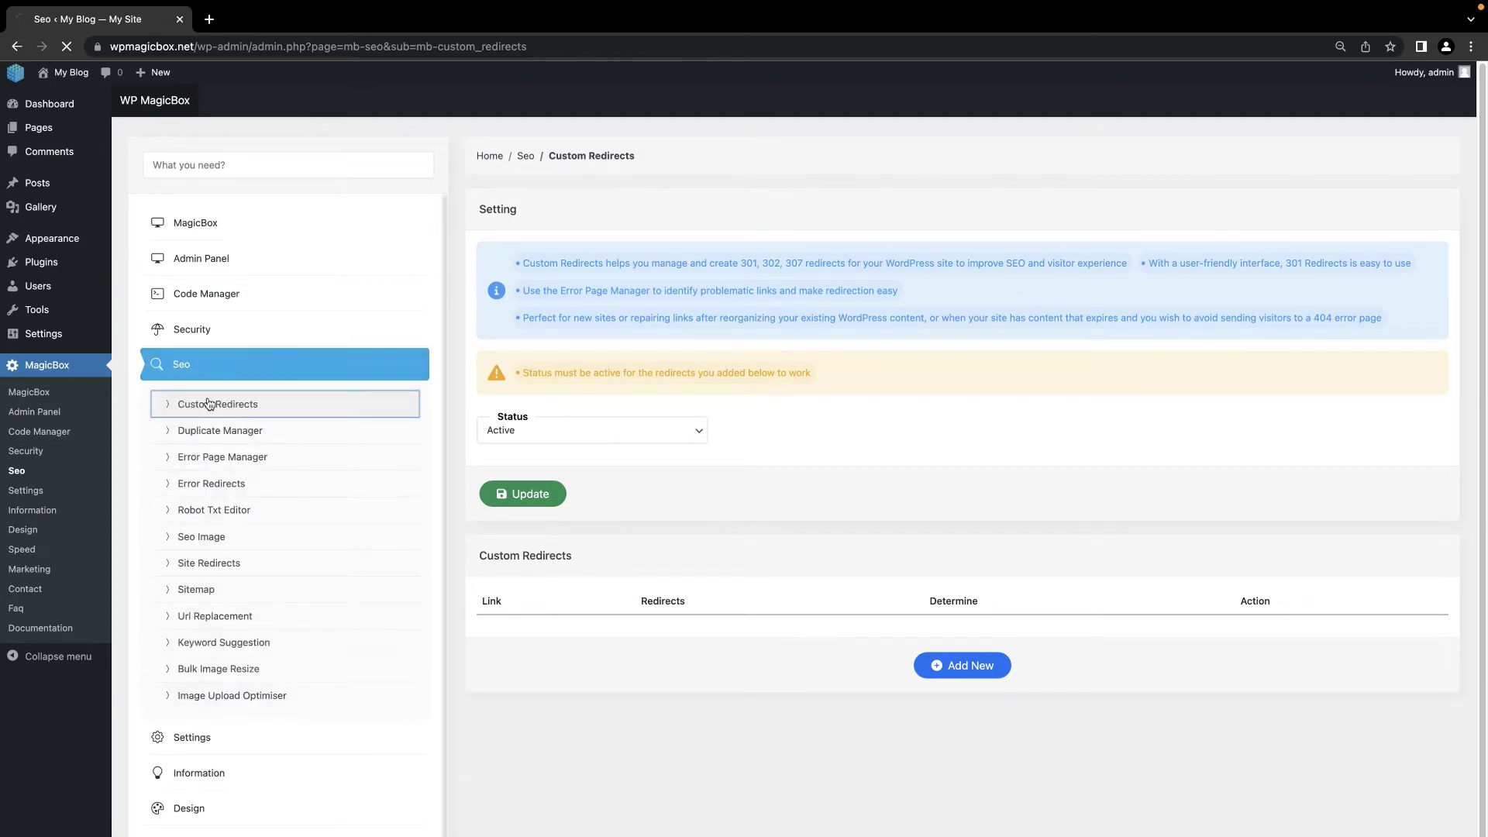
left_click(950, 665)
left_click(623, 632)
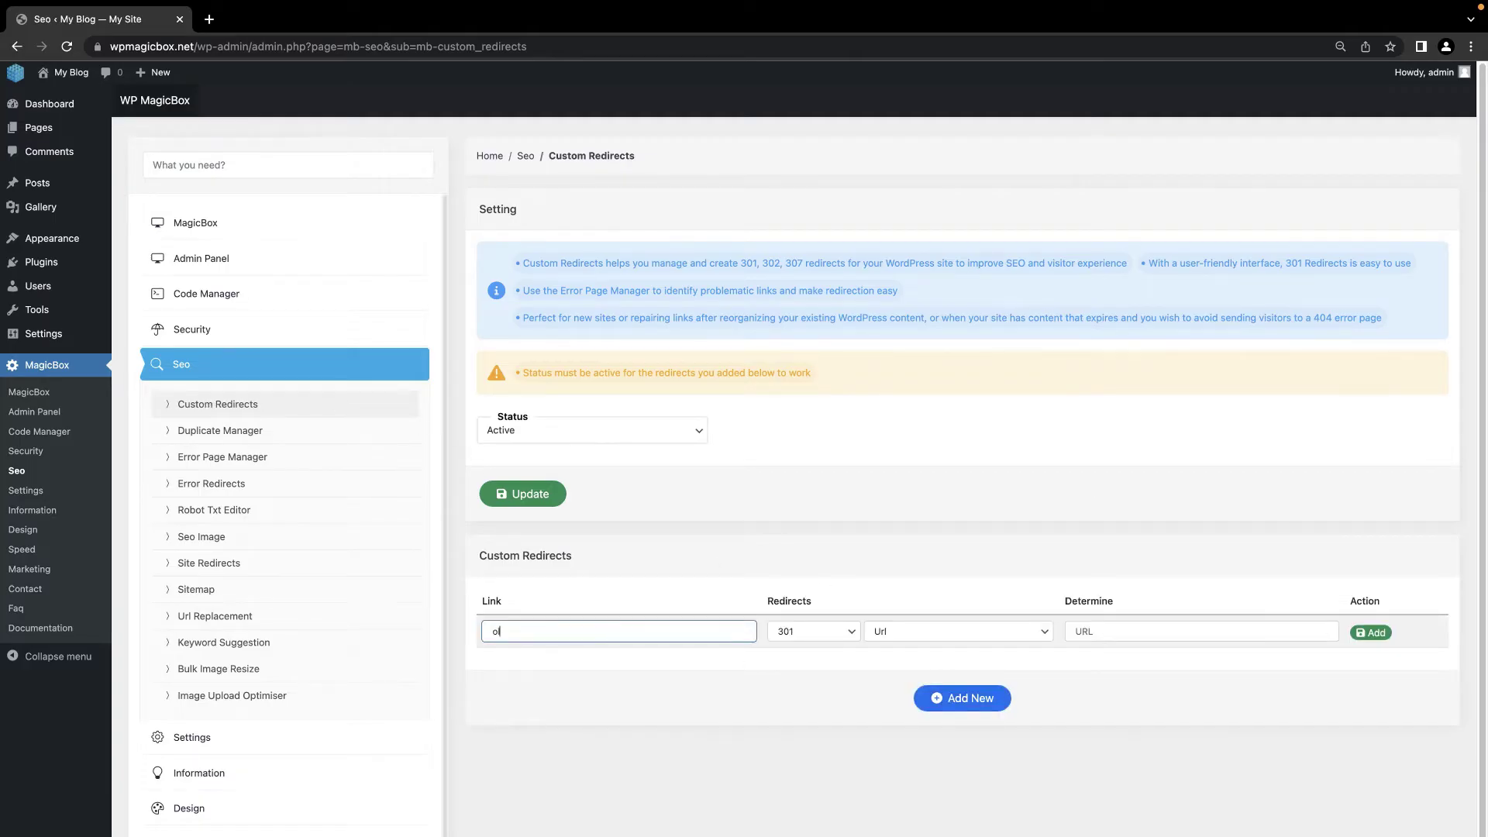
left_click(1112, 630)
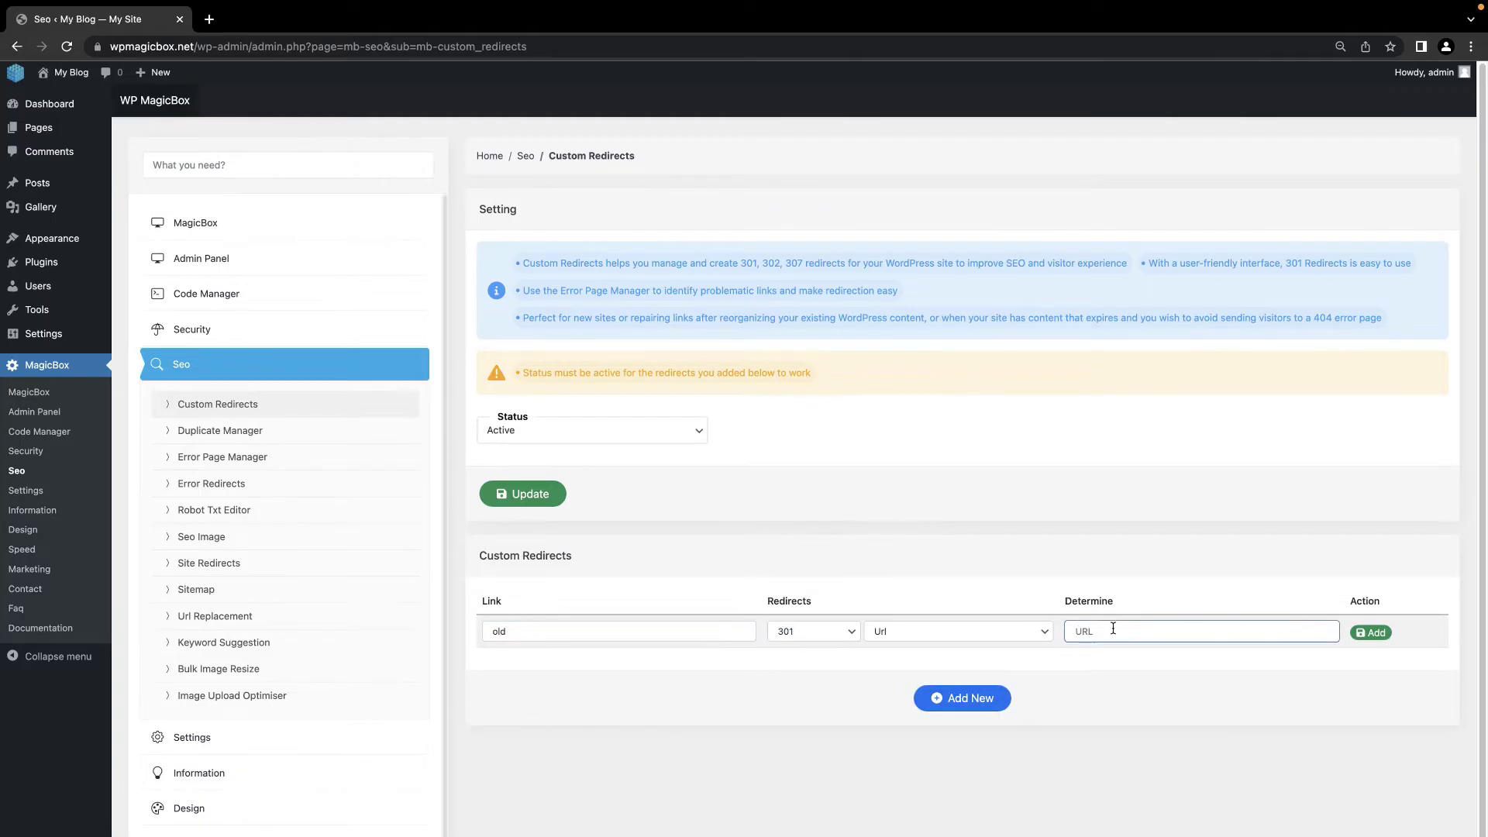
left_click(1379, 631)
left_click(744, 579)
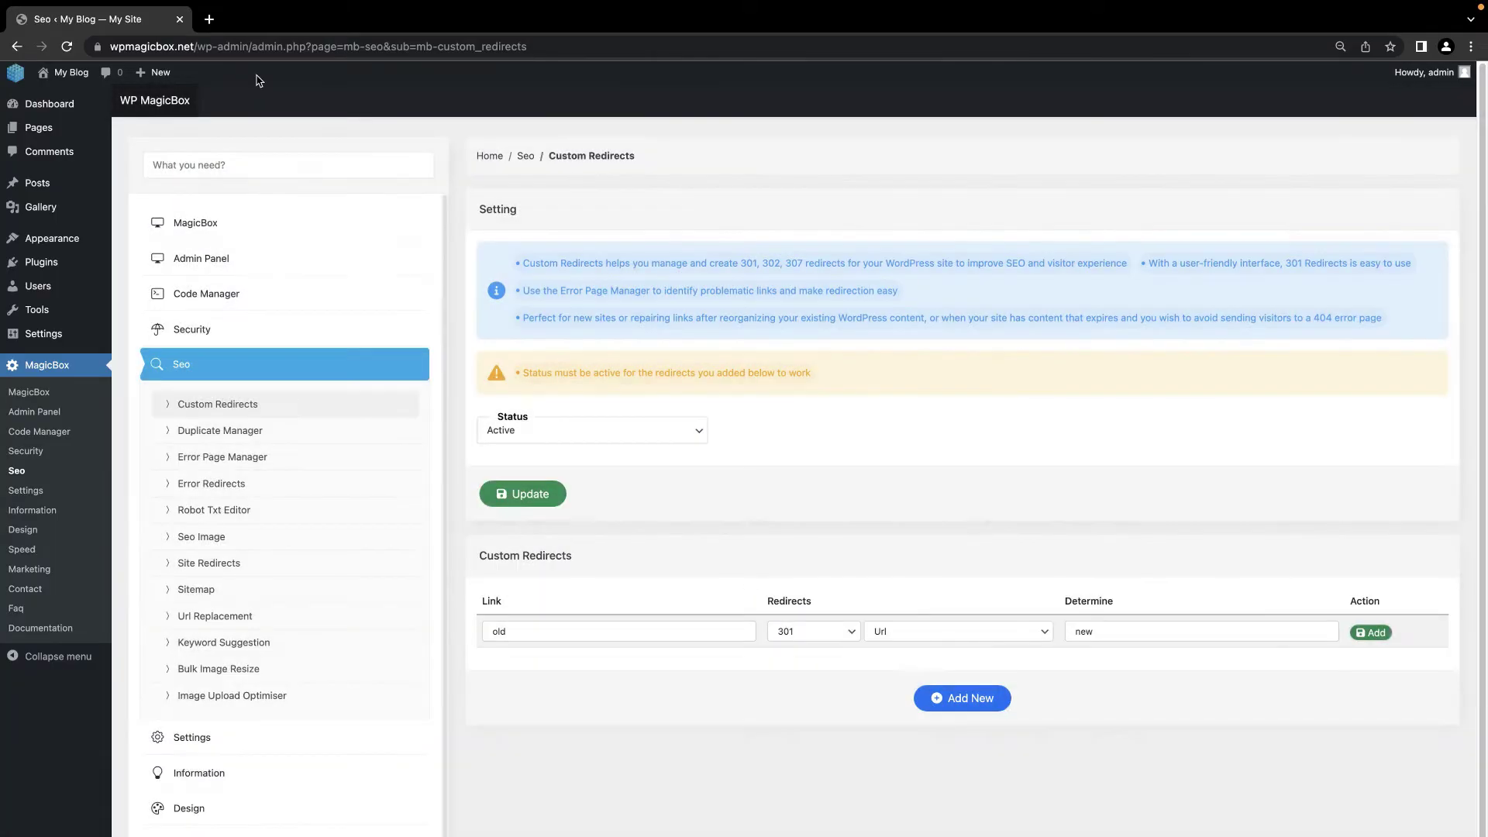
Step: Load wpmagicbox.net/new in a new browser tab to test the redirect
left_click(212, 62)
type("wpmagi")
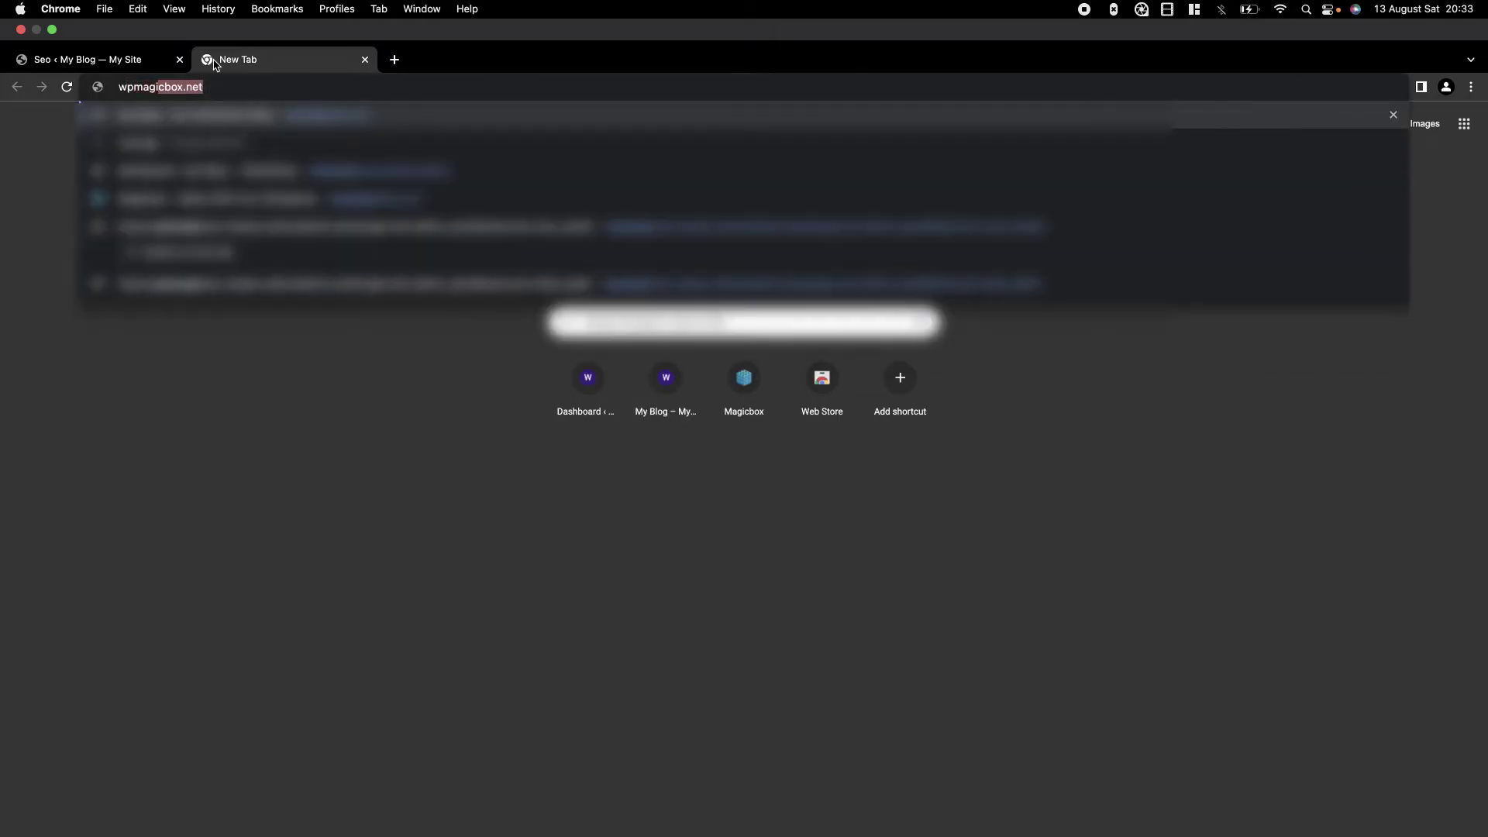
key("Right")
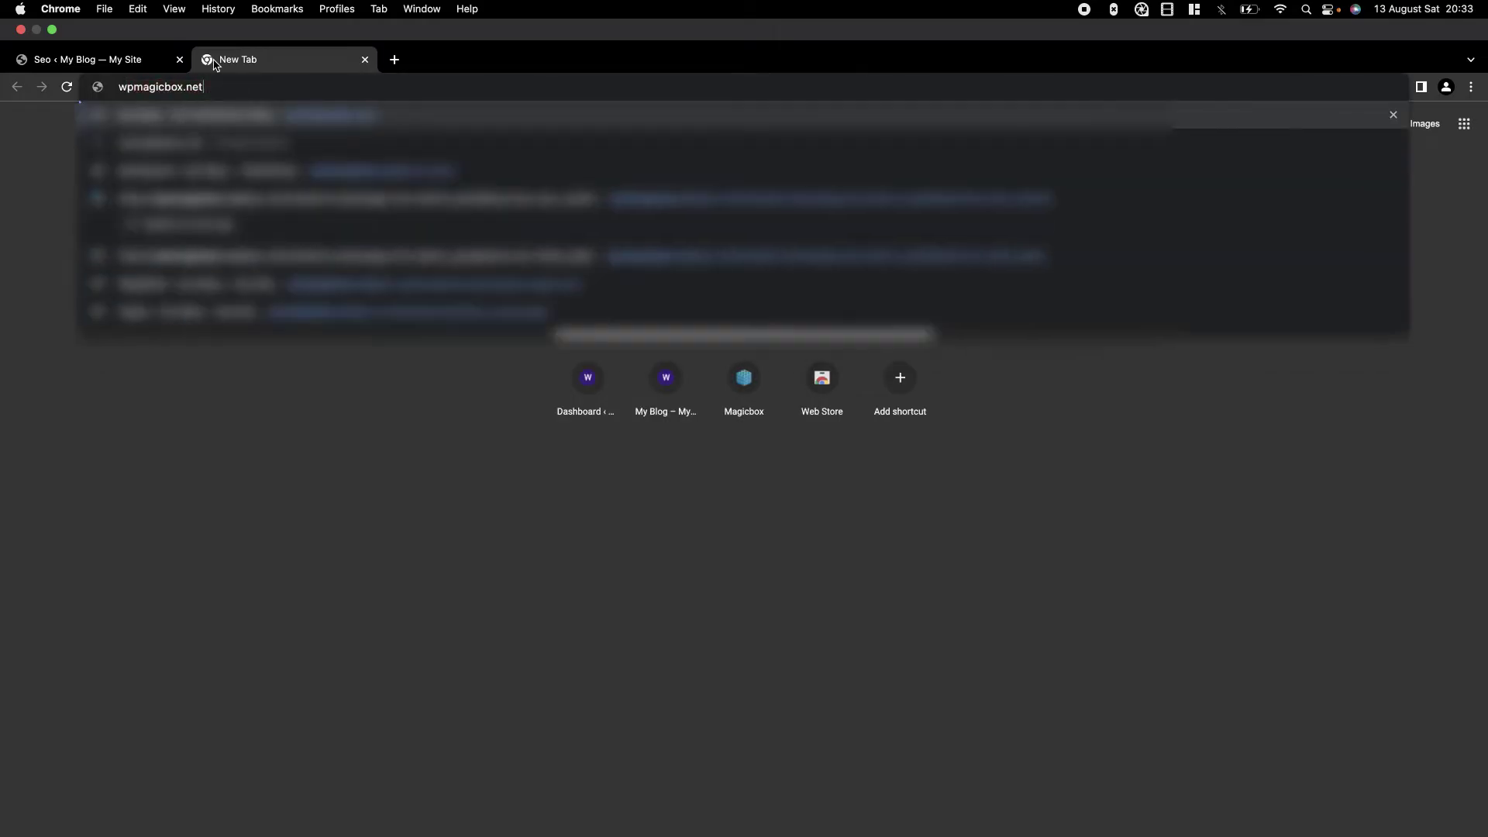
type("/new")
key("Return")
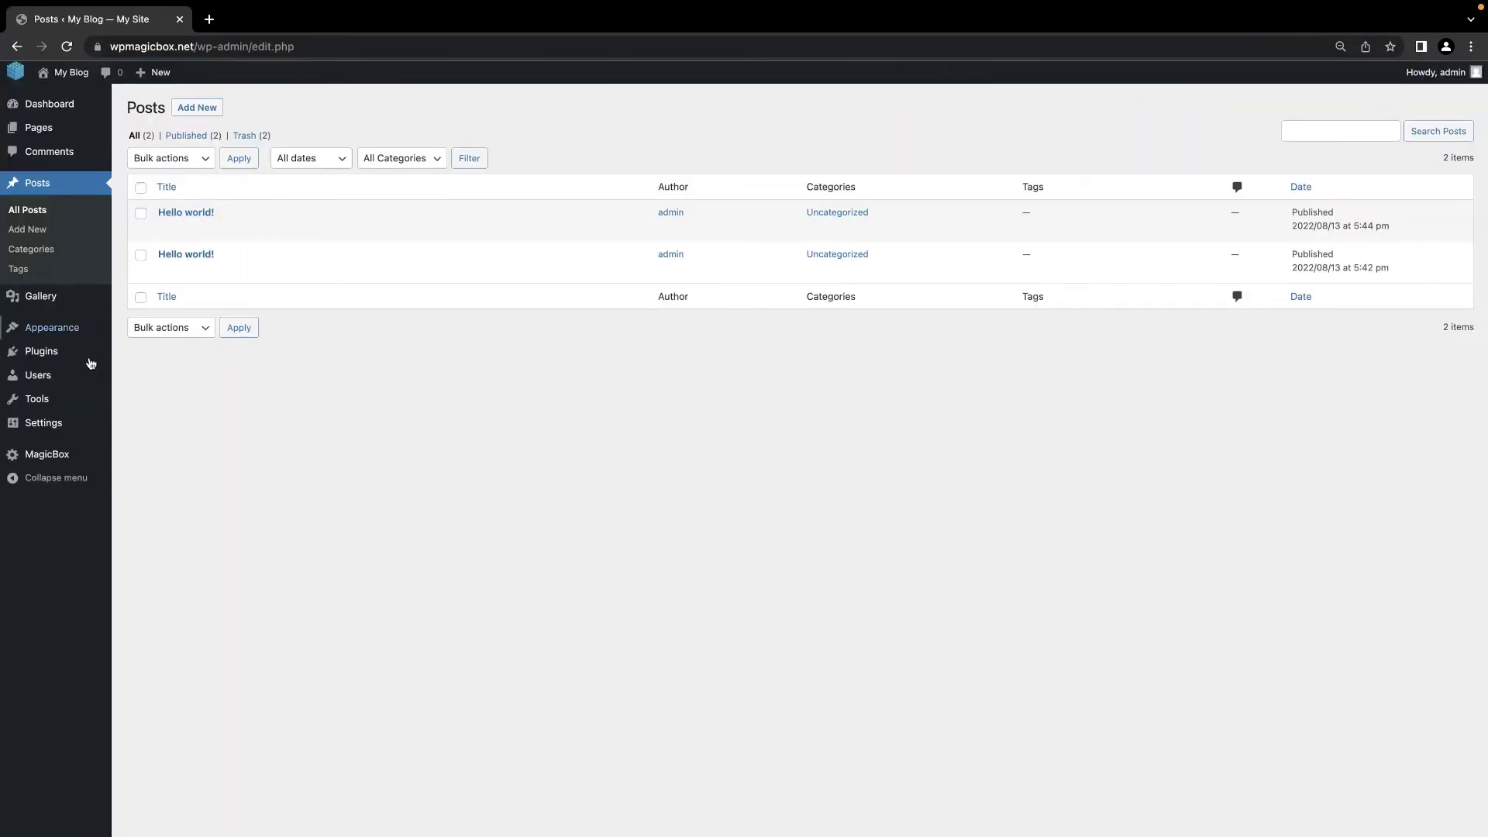
Step: Delete the duplicate 'Hello world!' post in the Seo Duplicate Manager
left_click(61, 455)
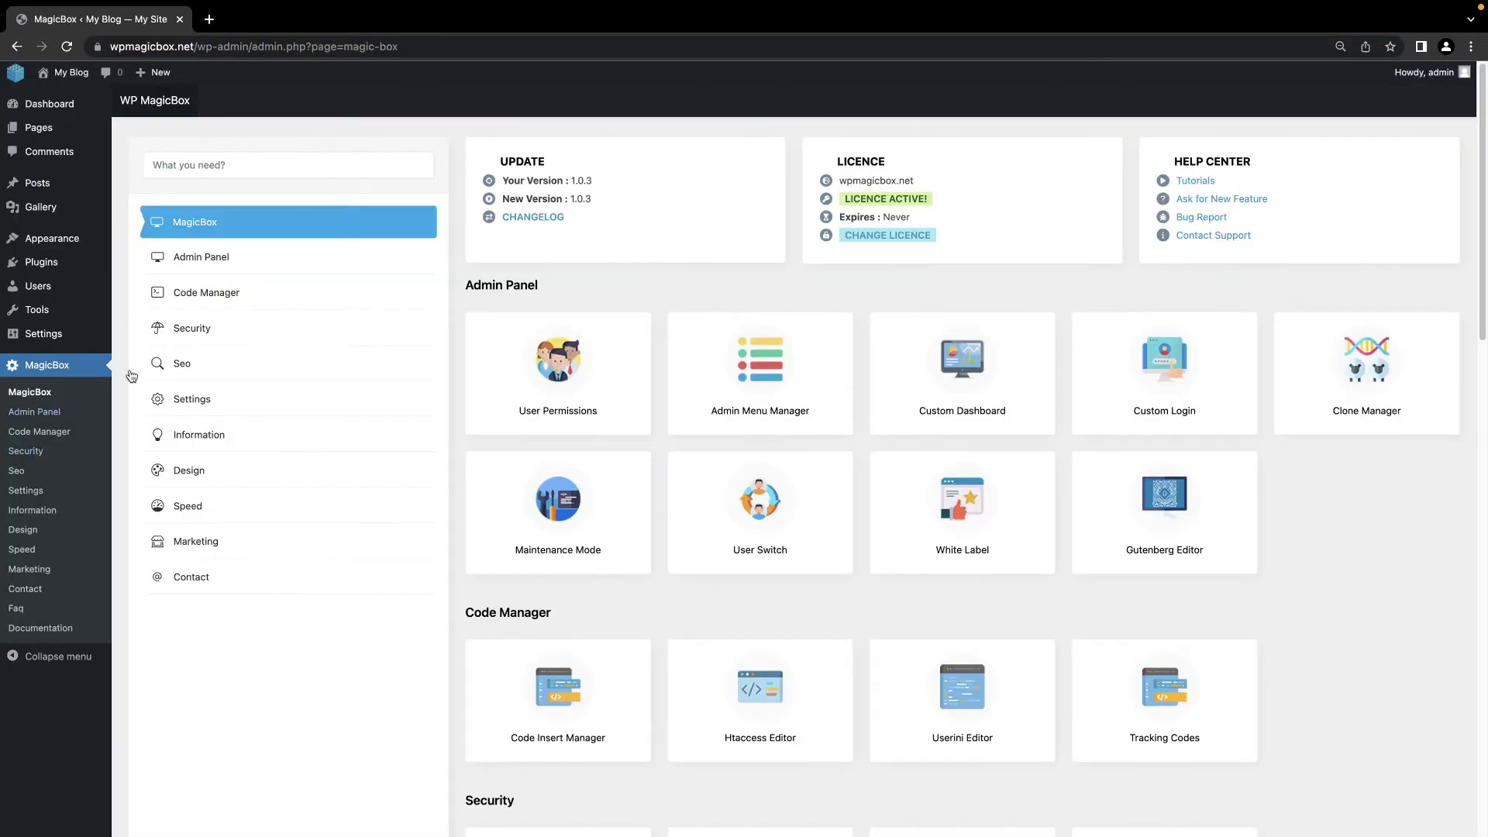
left_click(223, 361)
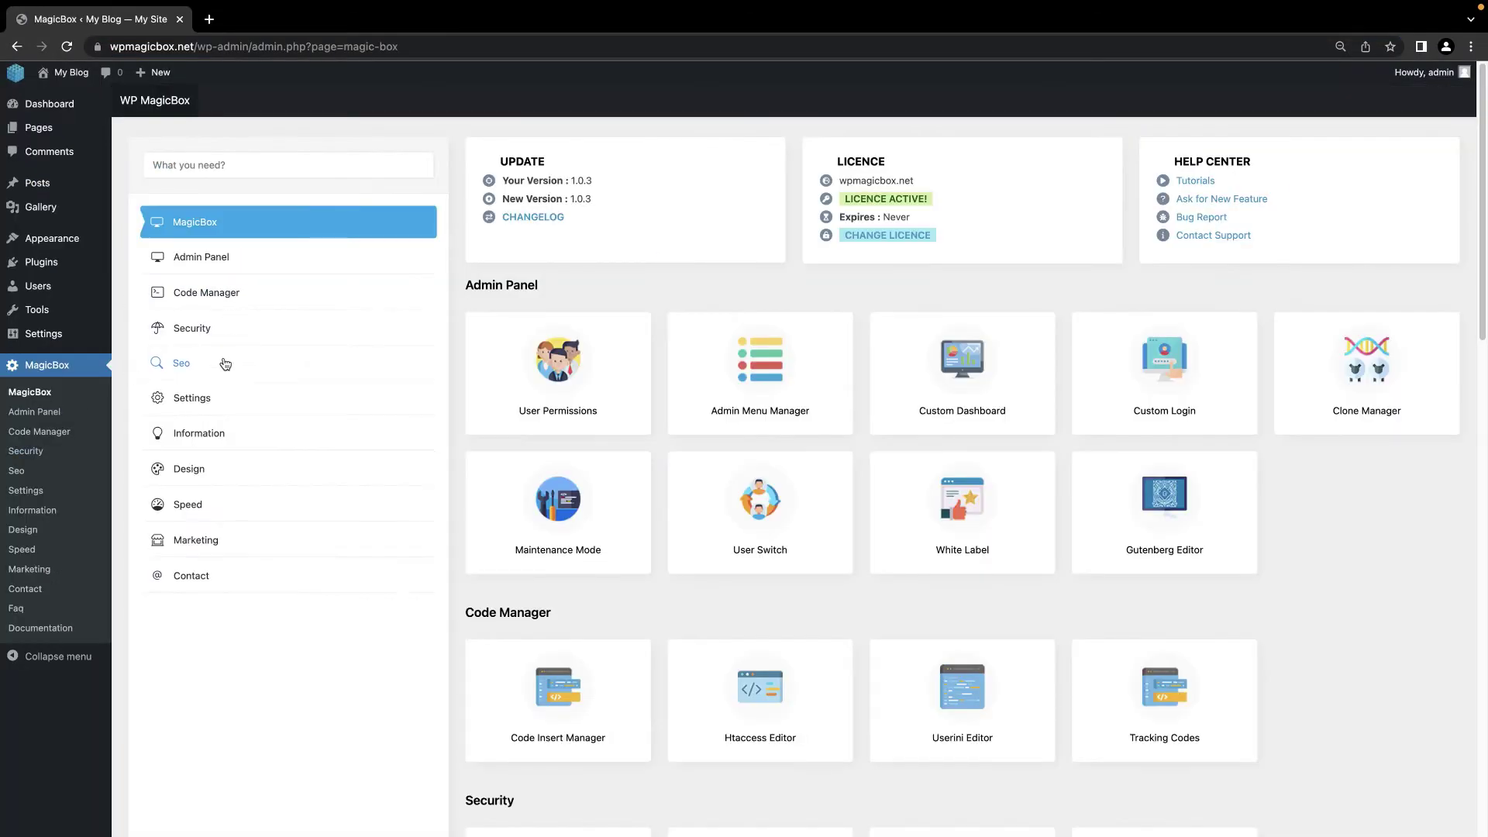
left_click(229, 428)
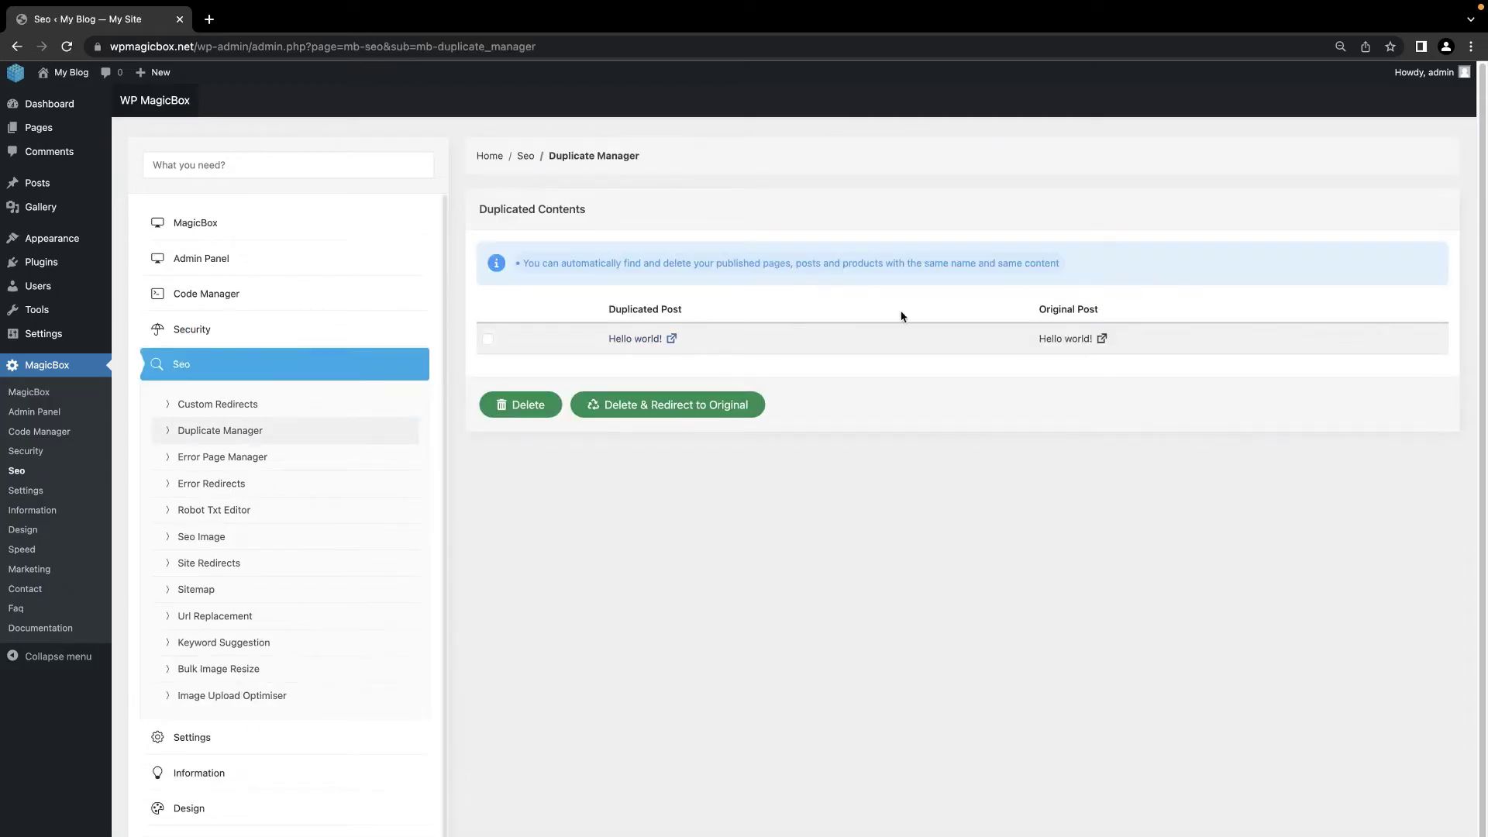
left_click(489, 339)
left_click(520, 405)
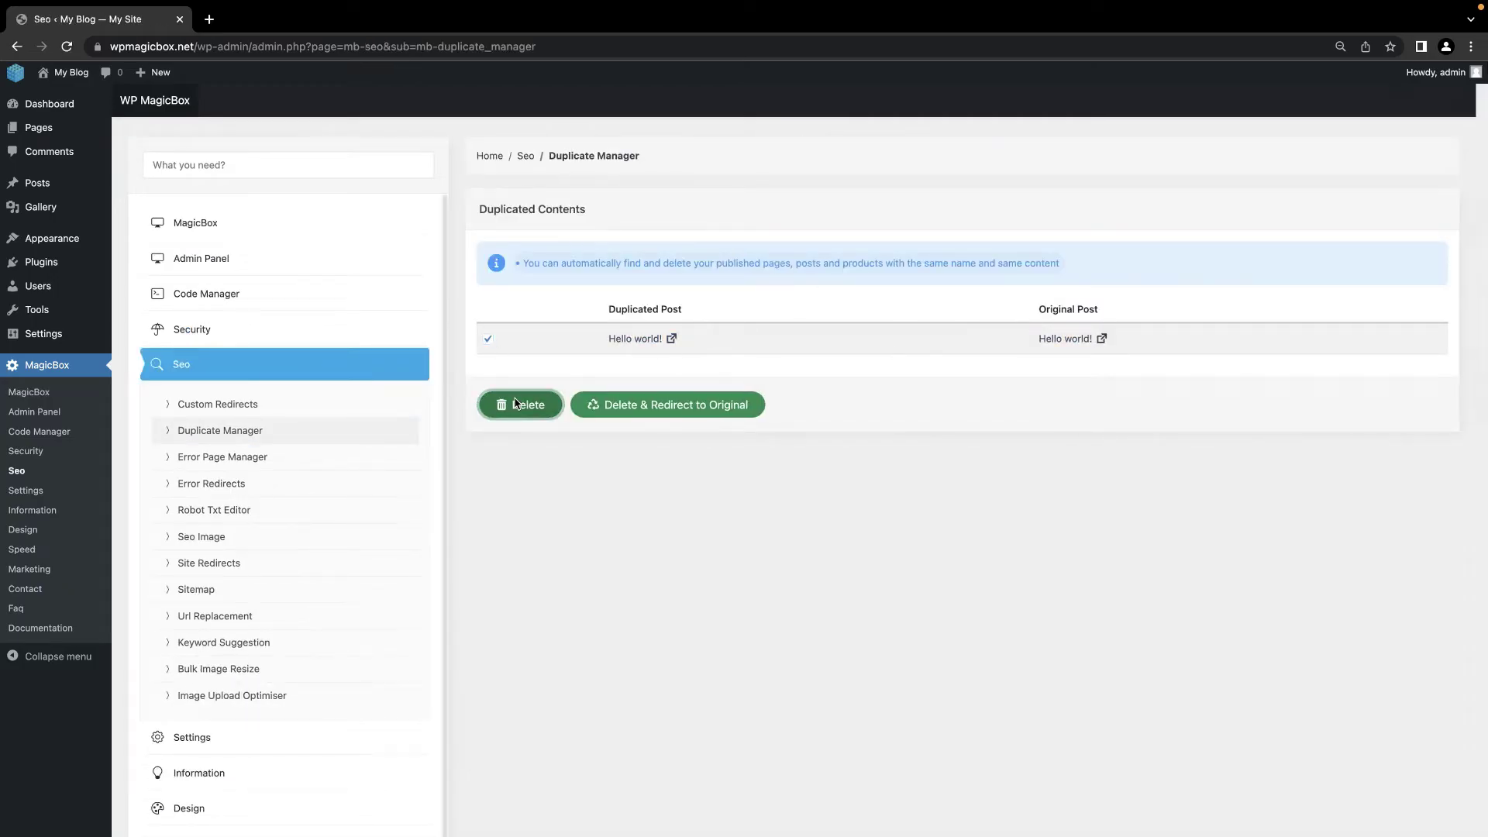
left_click(744, 580)
Step: Open the Error Page Manager settings
mouse_move(47, 183)
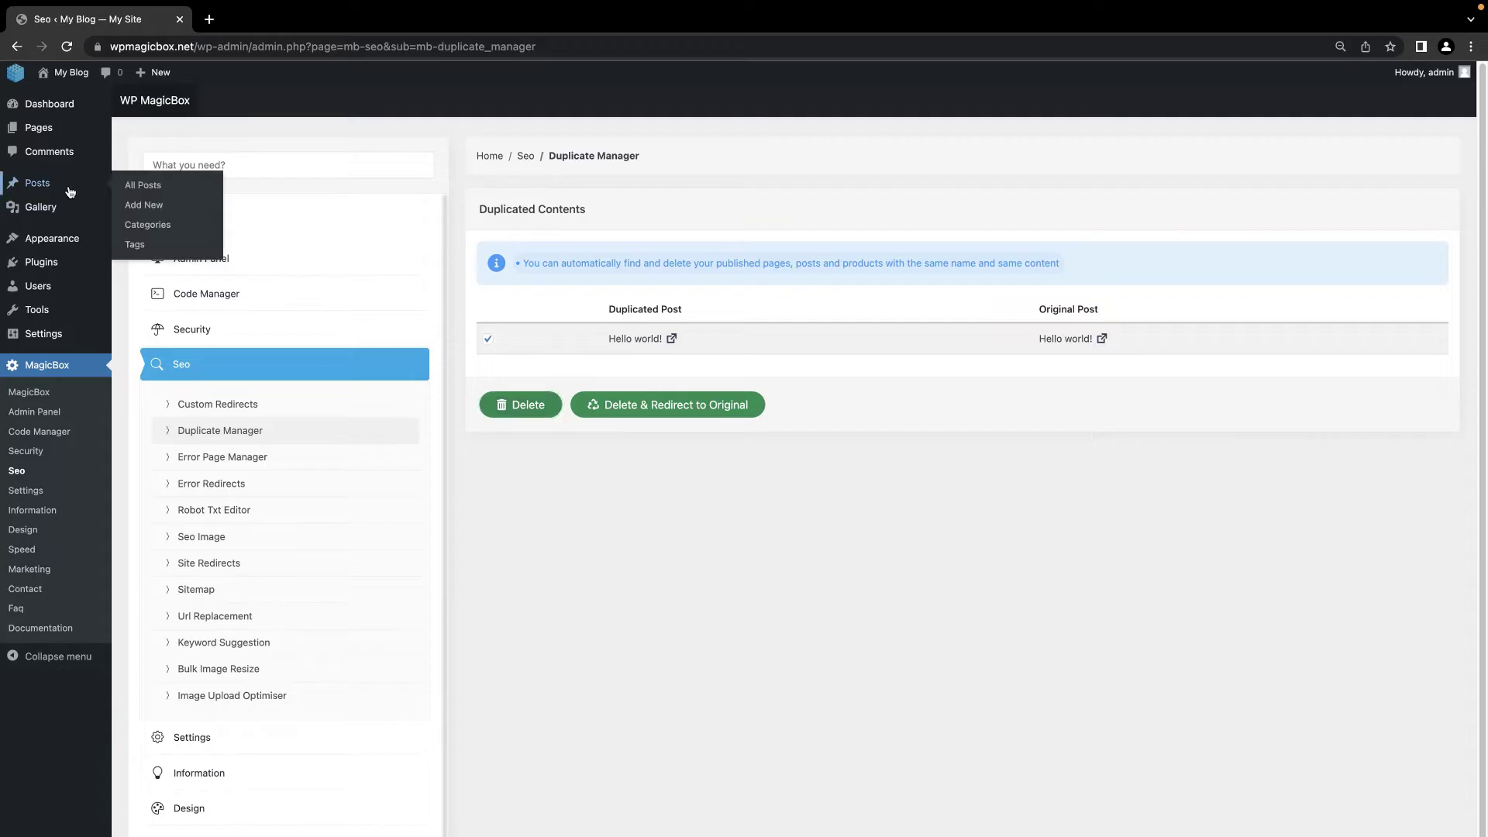
left_click(122, 185)
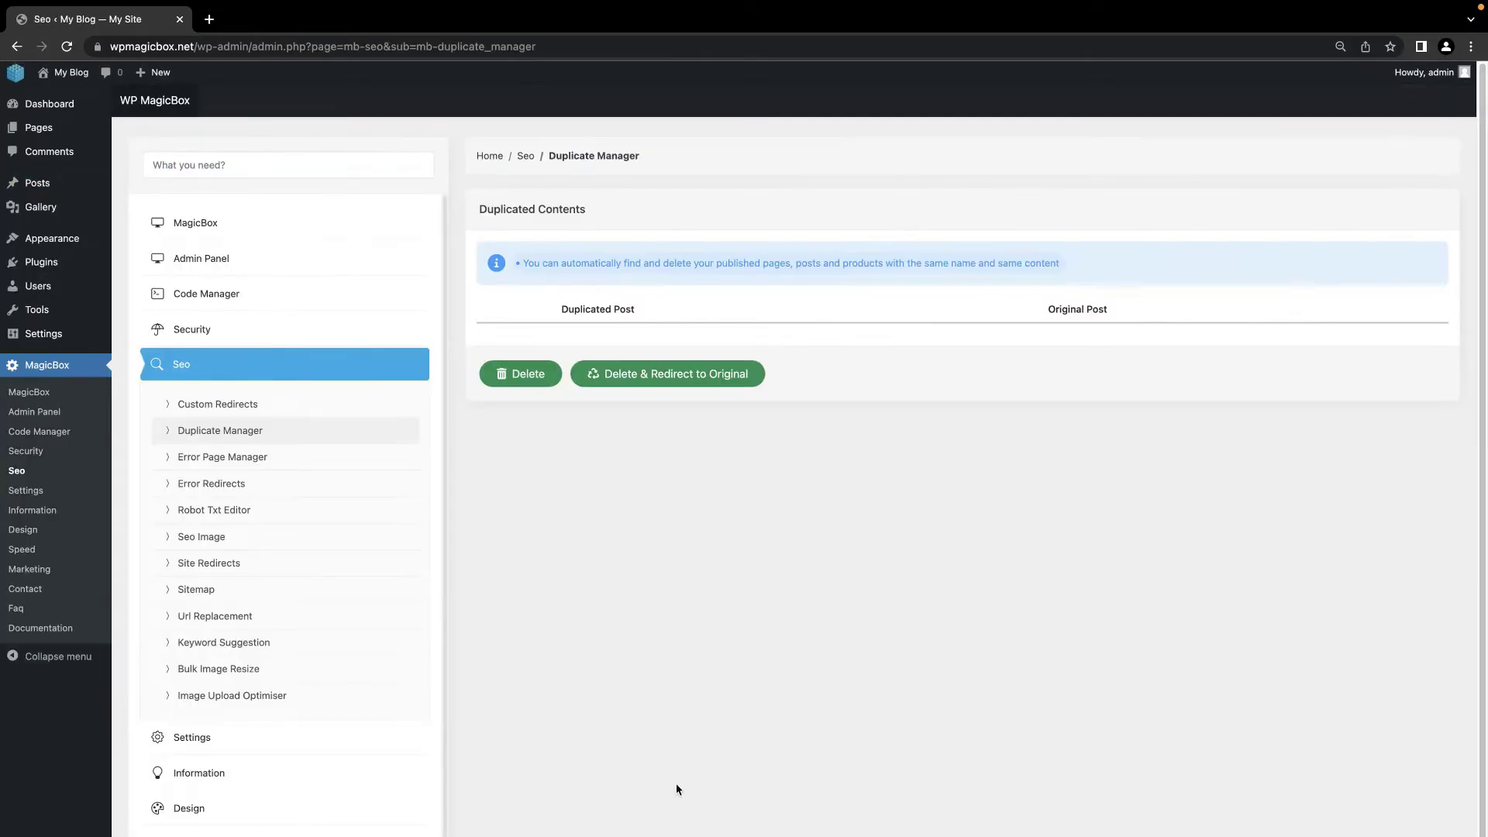
left_click(249, 457)
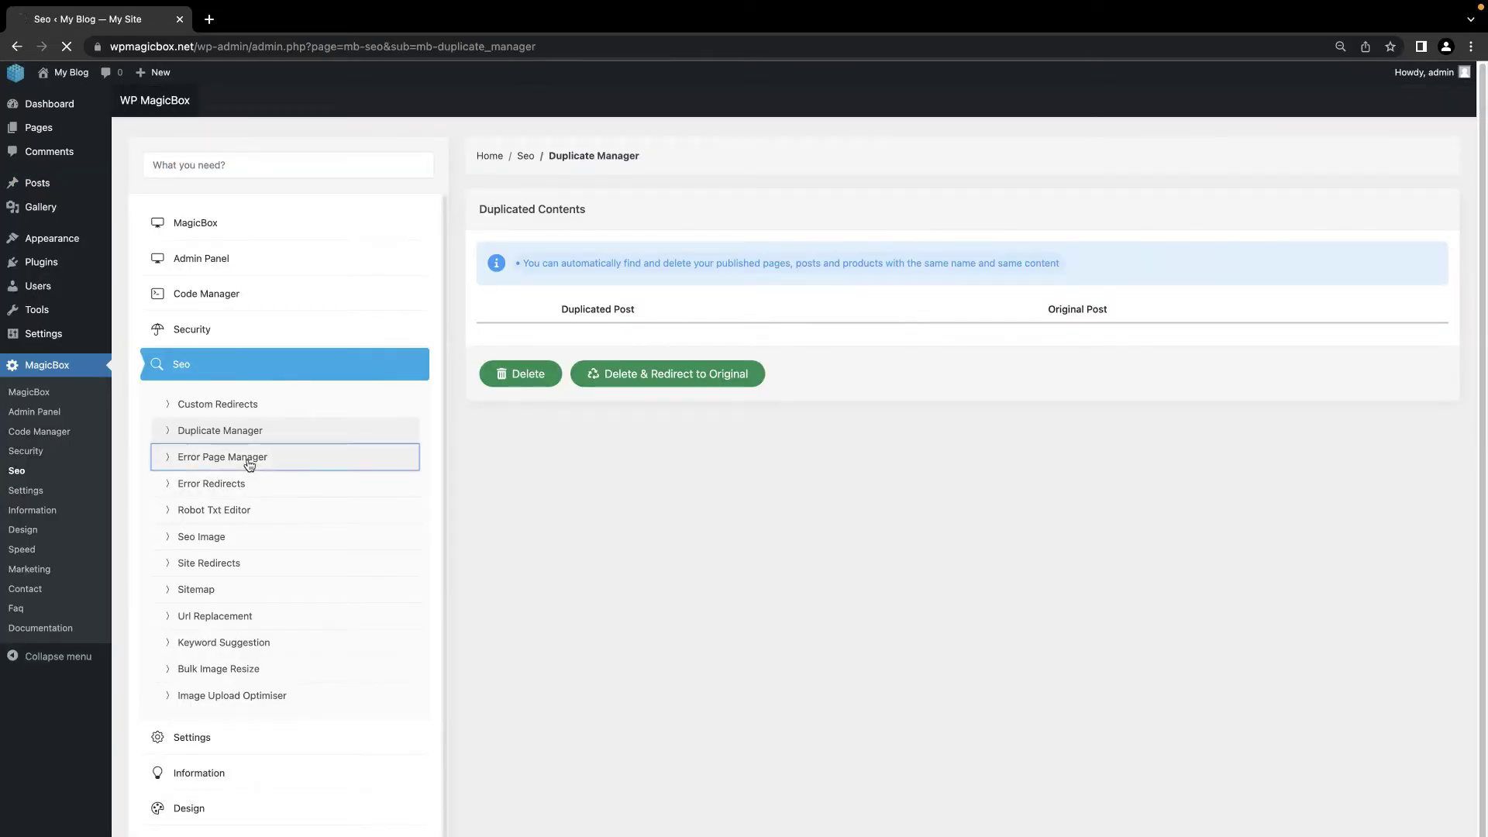
Step: Set the error page manager to Active with Redirect as the process and save
left_click(524, 321)
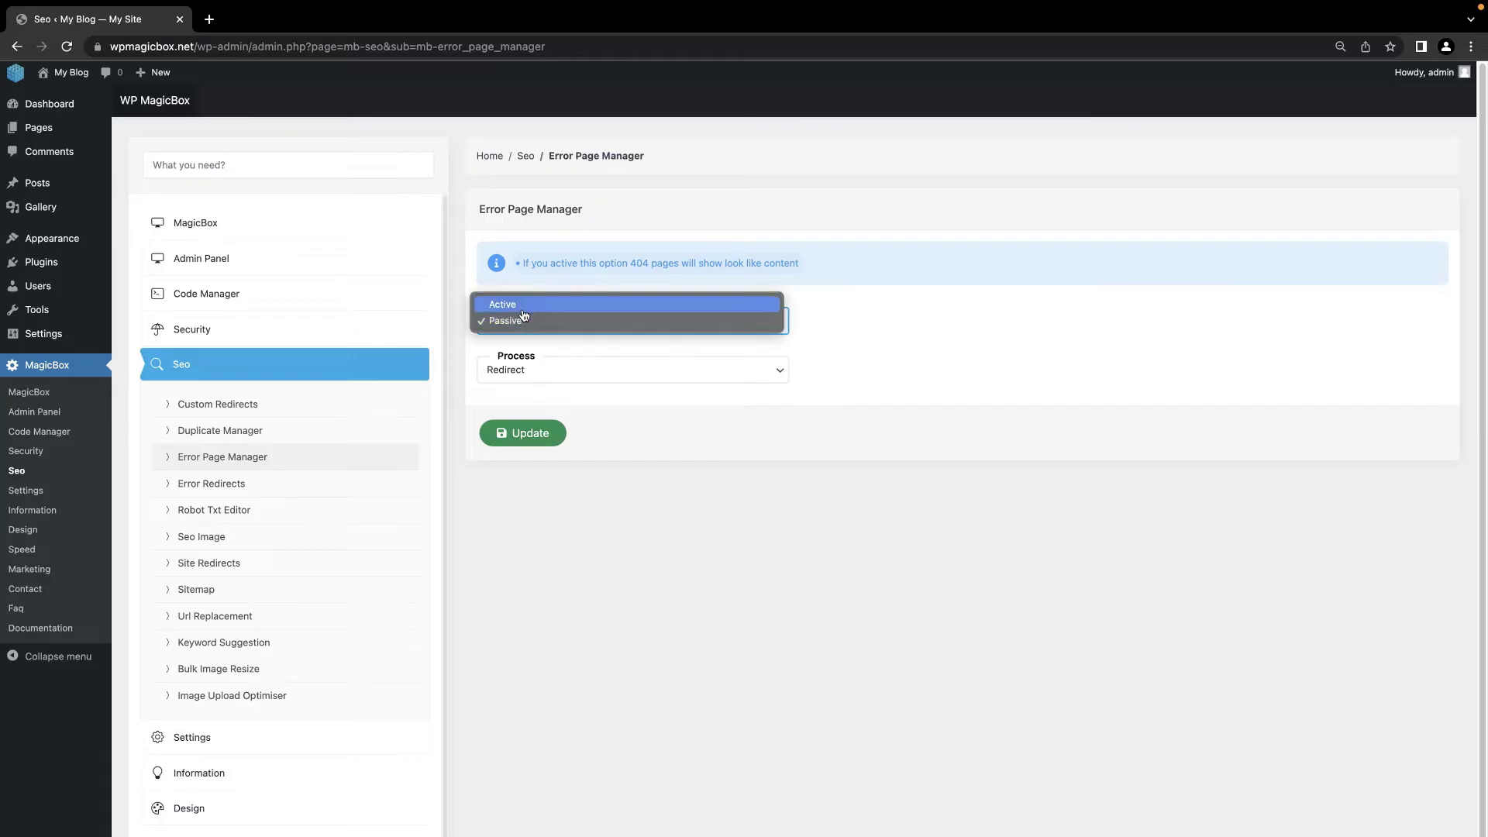
left_click(521, 305)
left_click(540, 382)
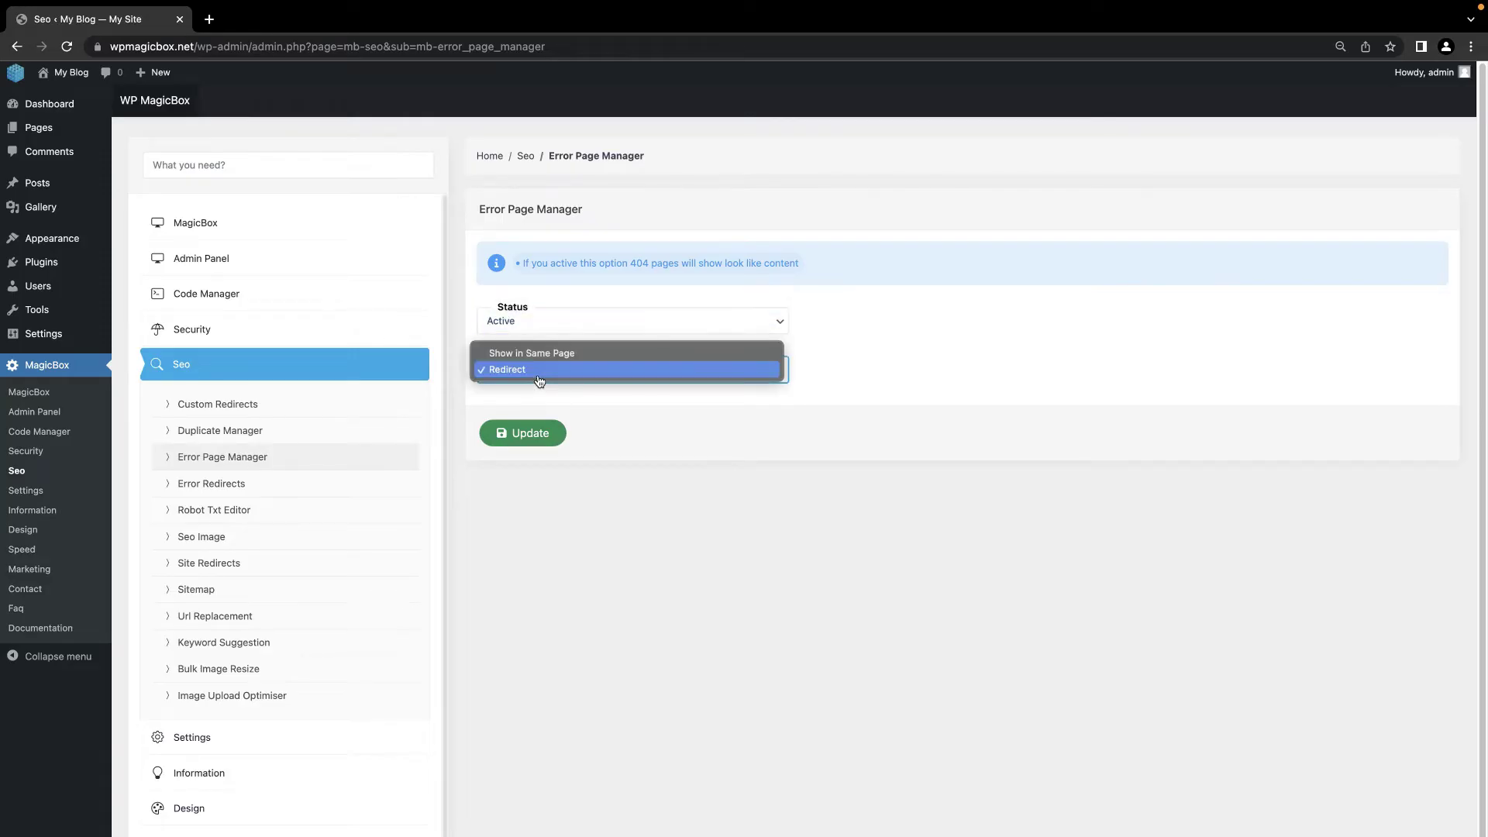
left_click(539, 378)
left_click(521, 434)
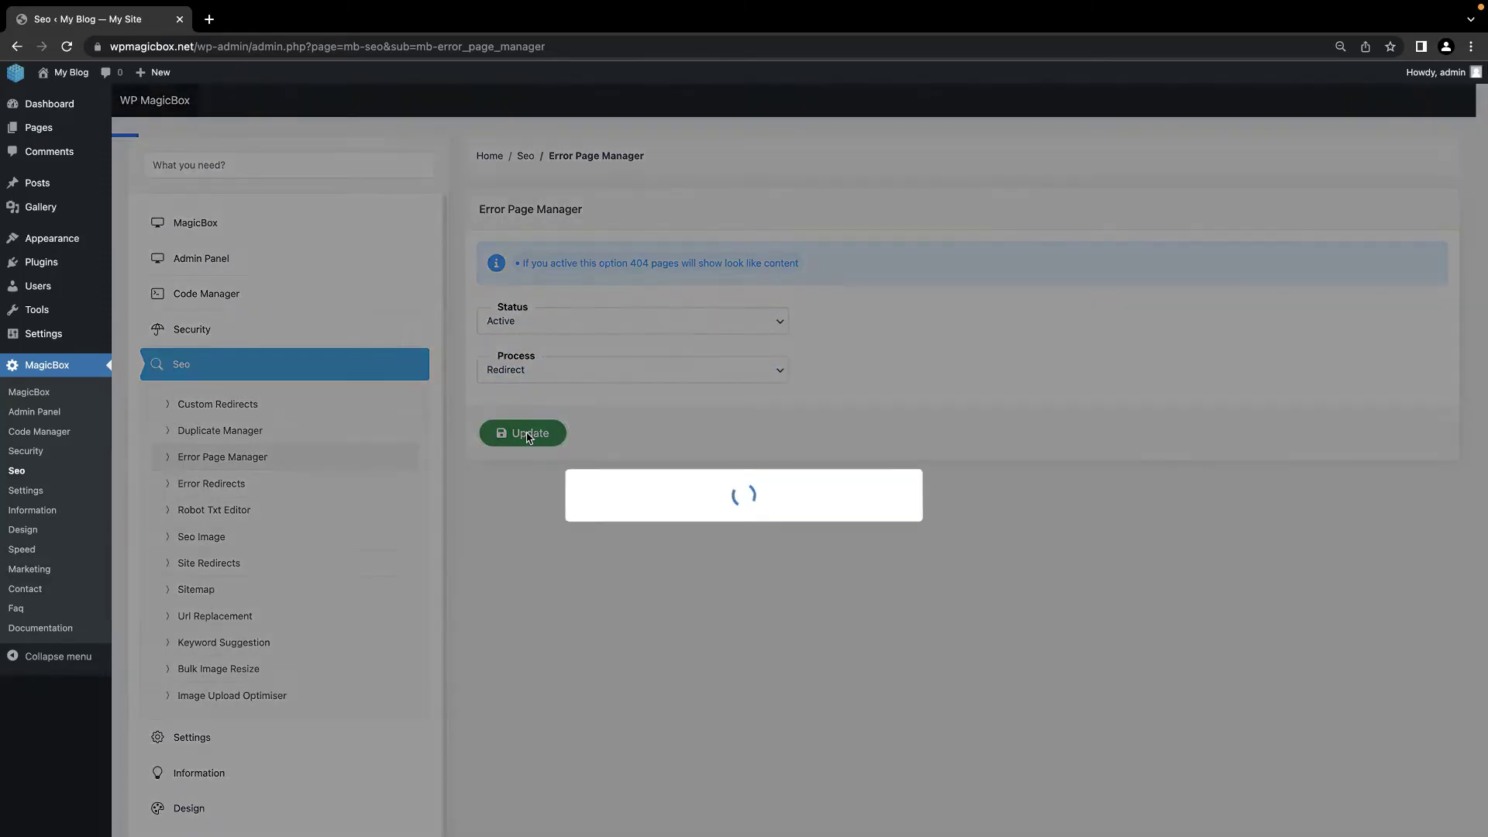
left_click(746, 586)
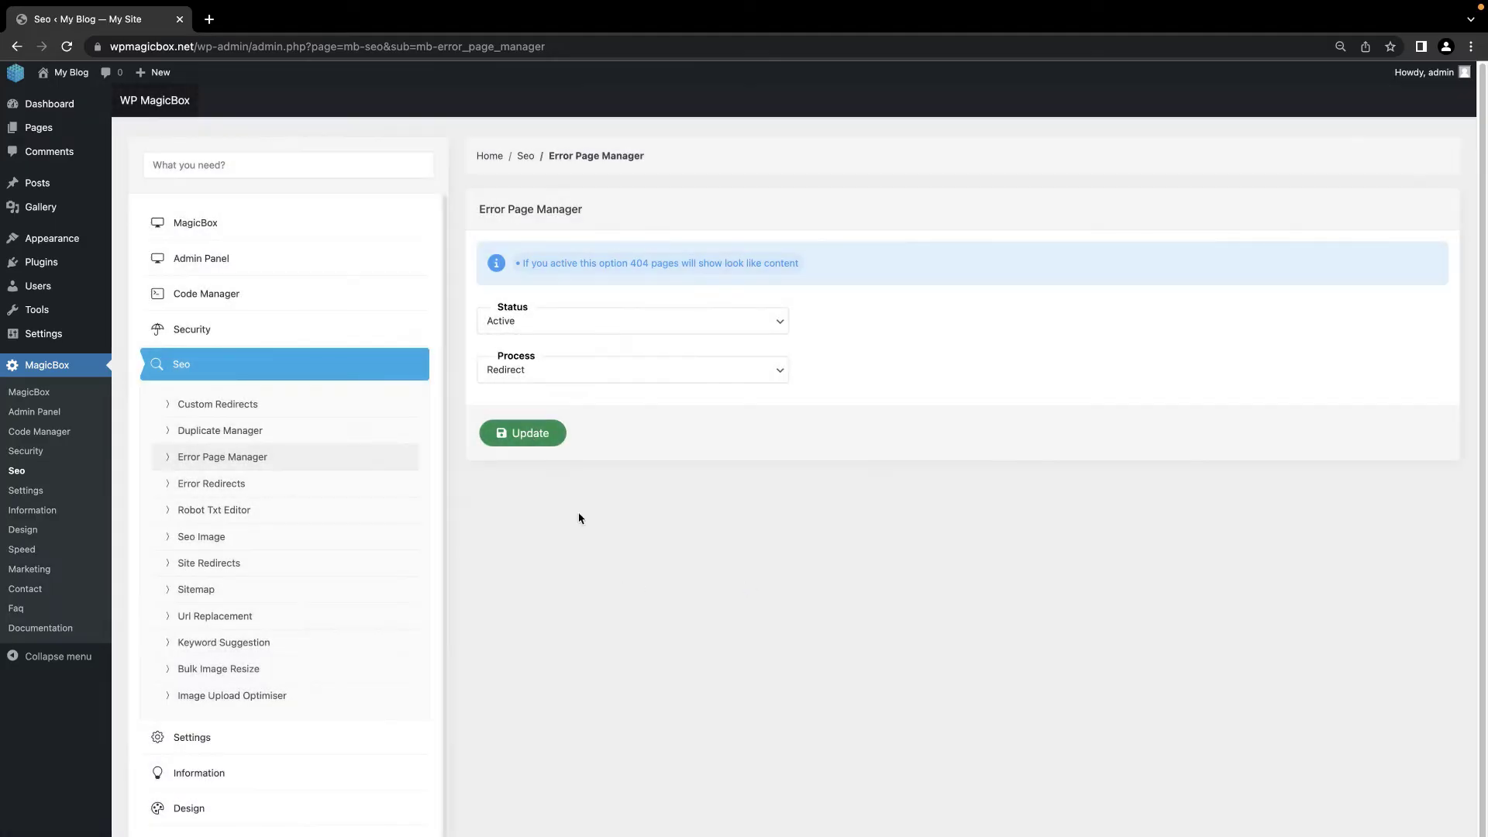
Step: Log the broken link /asdadasdas by visiting it in a new tab and reloading Error Redirects
left_click(245, 489)
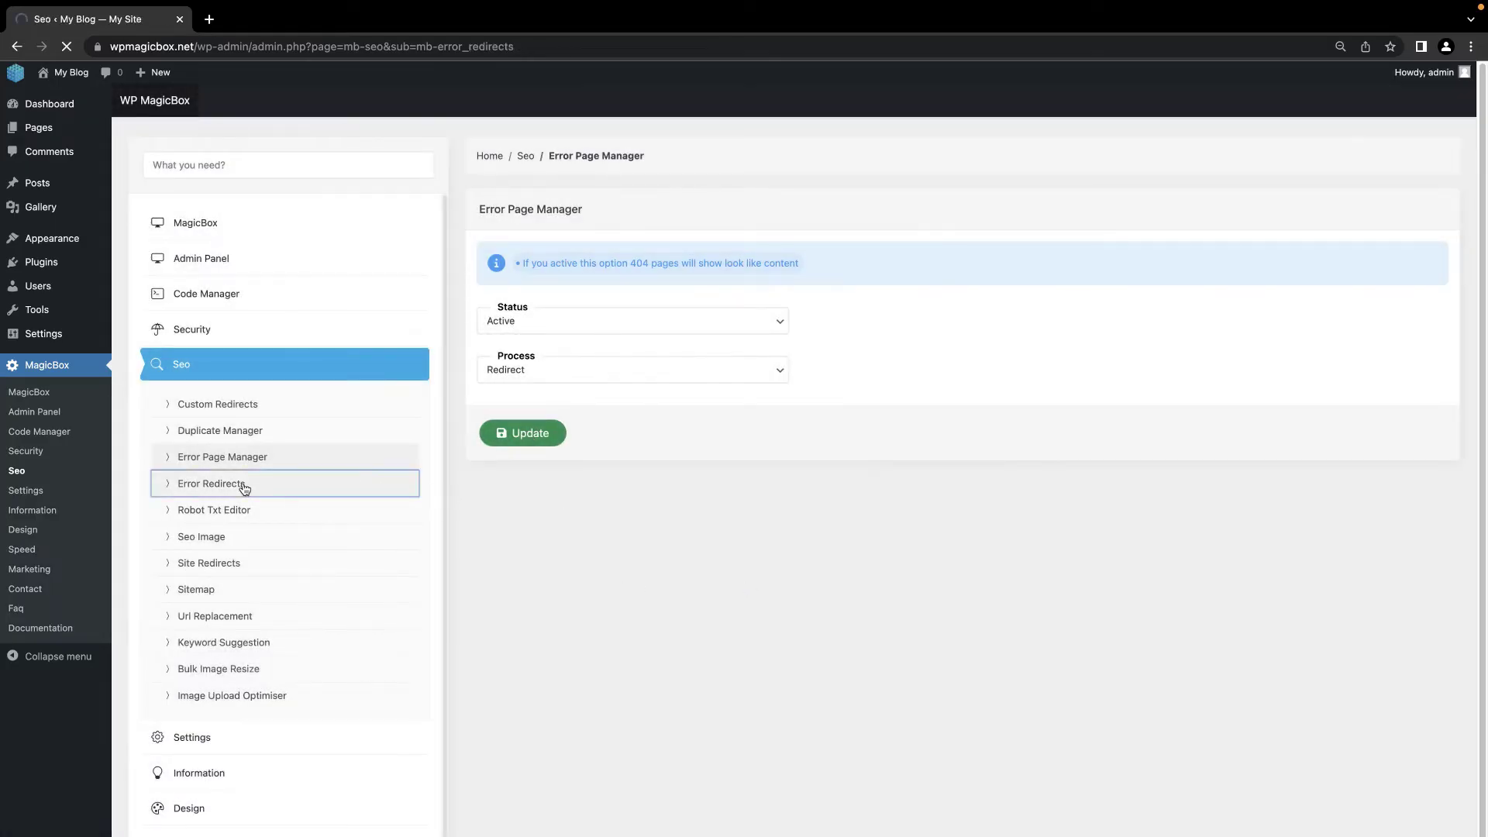
left_click(205, 18)
type("https://wpmagicbox.net/")
type("asdadasdas")
key("Return")
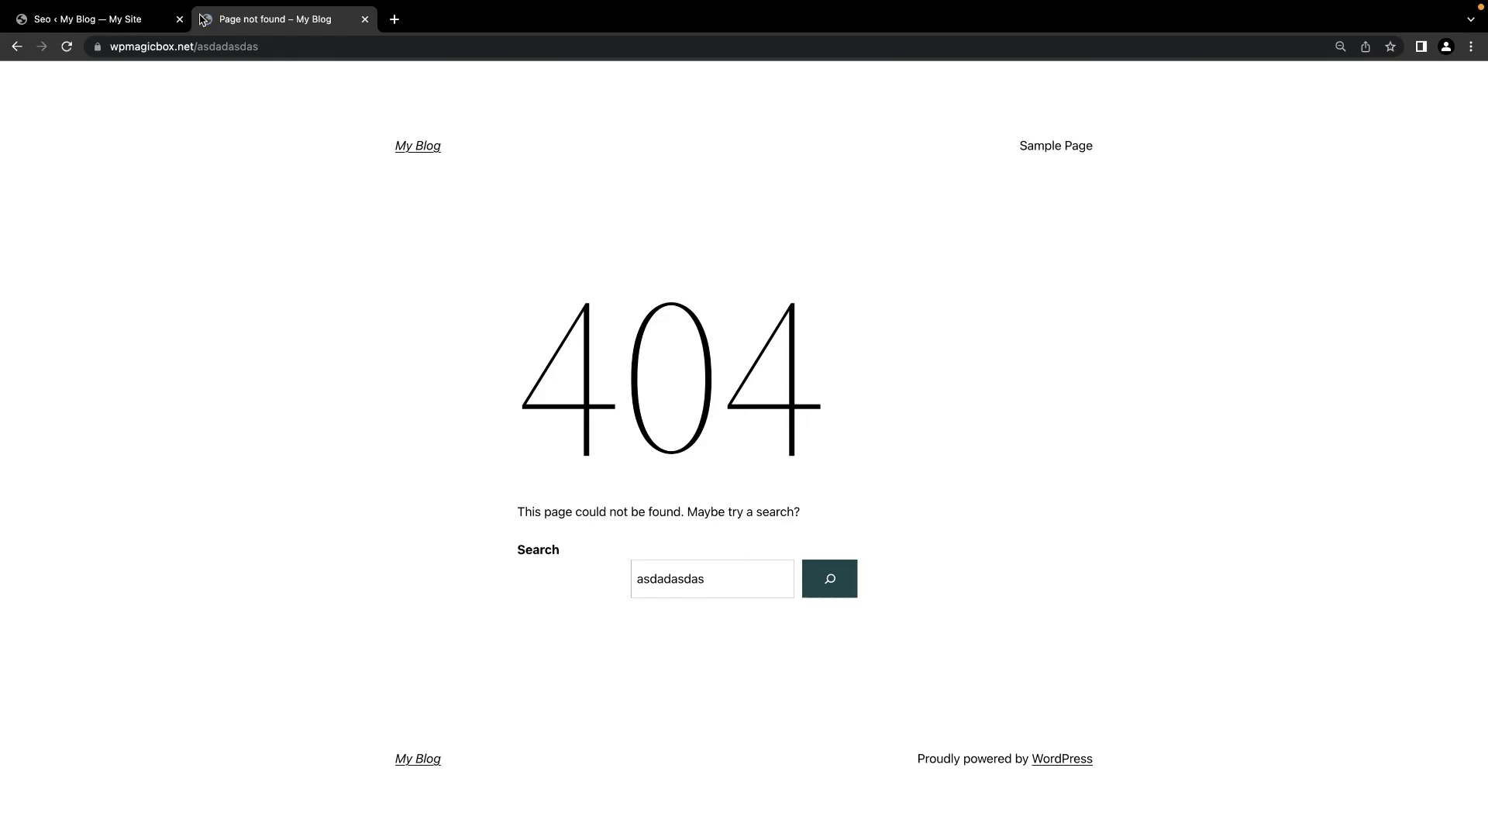
left_click(143, 21)
left_click(68, 47)
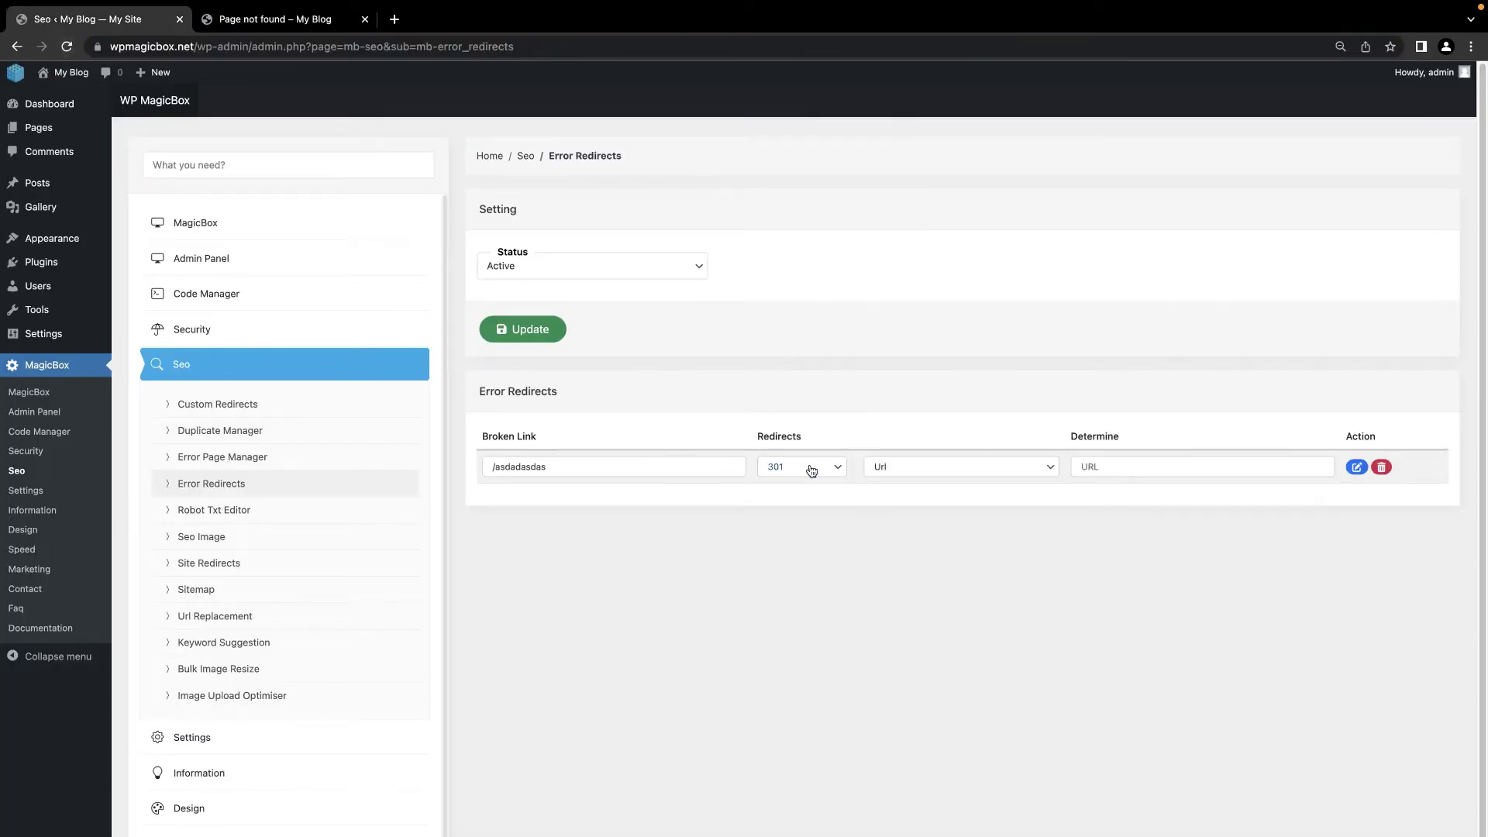
left_click(812, 469)
left_click(903, 470)
left_click(915, 472)
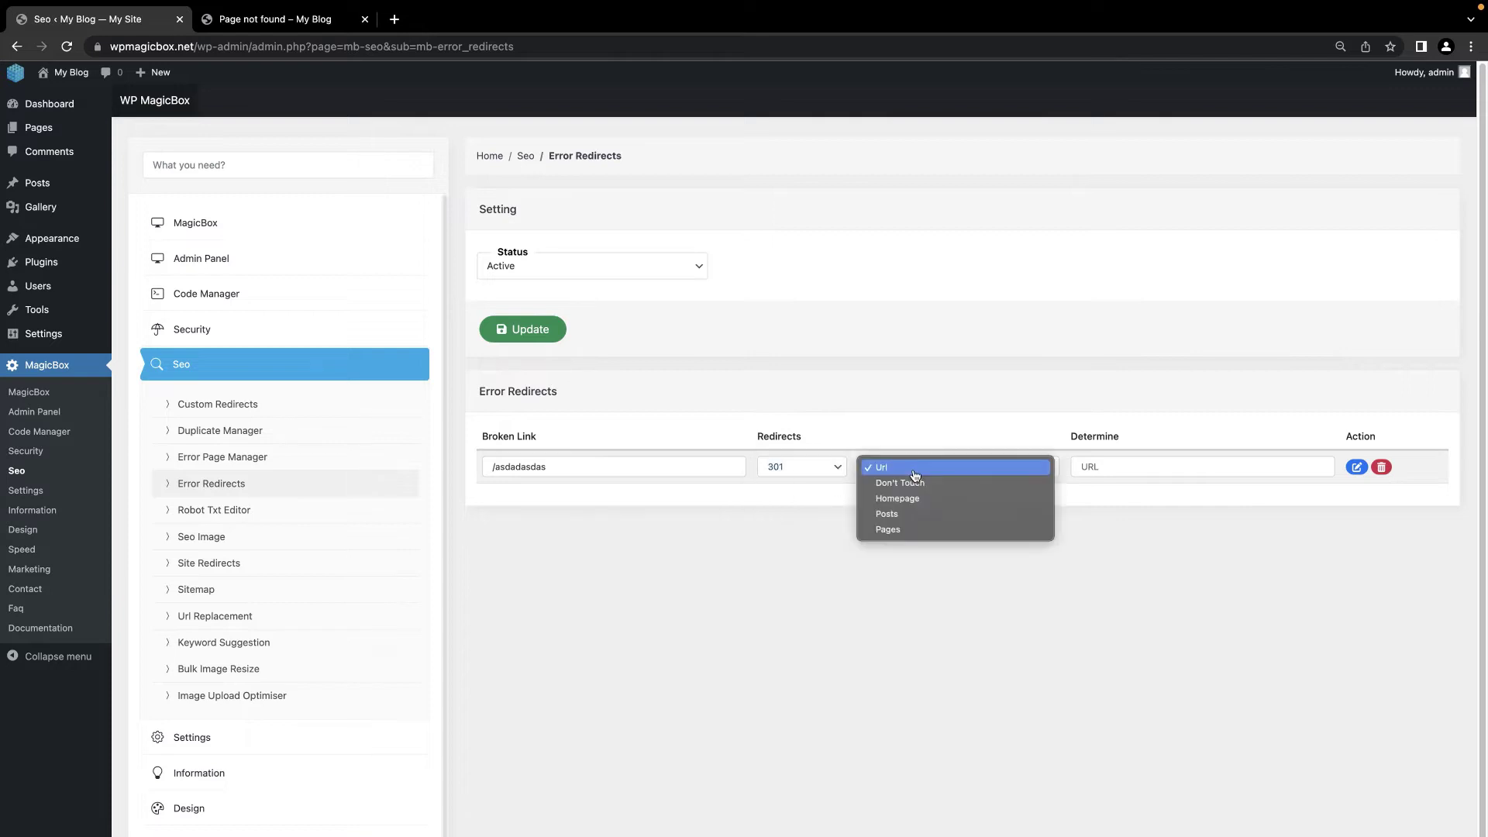
left_click(929, 499)
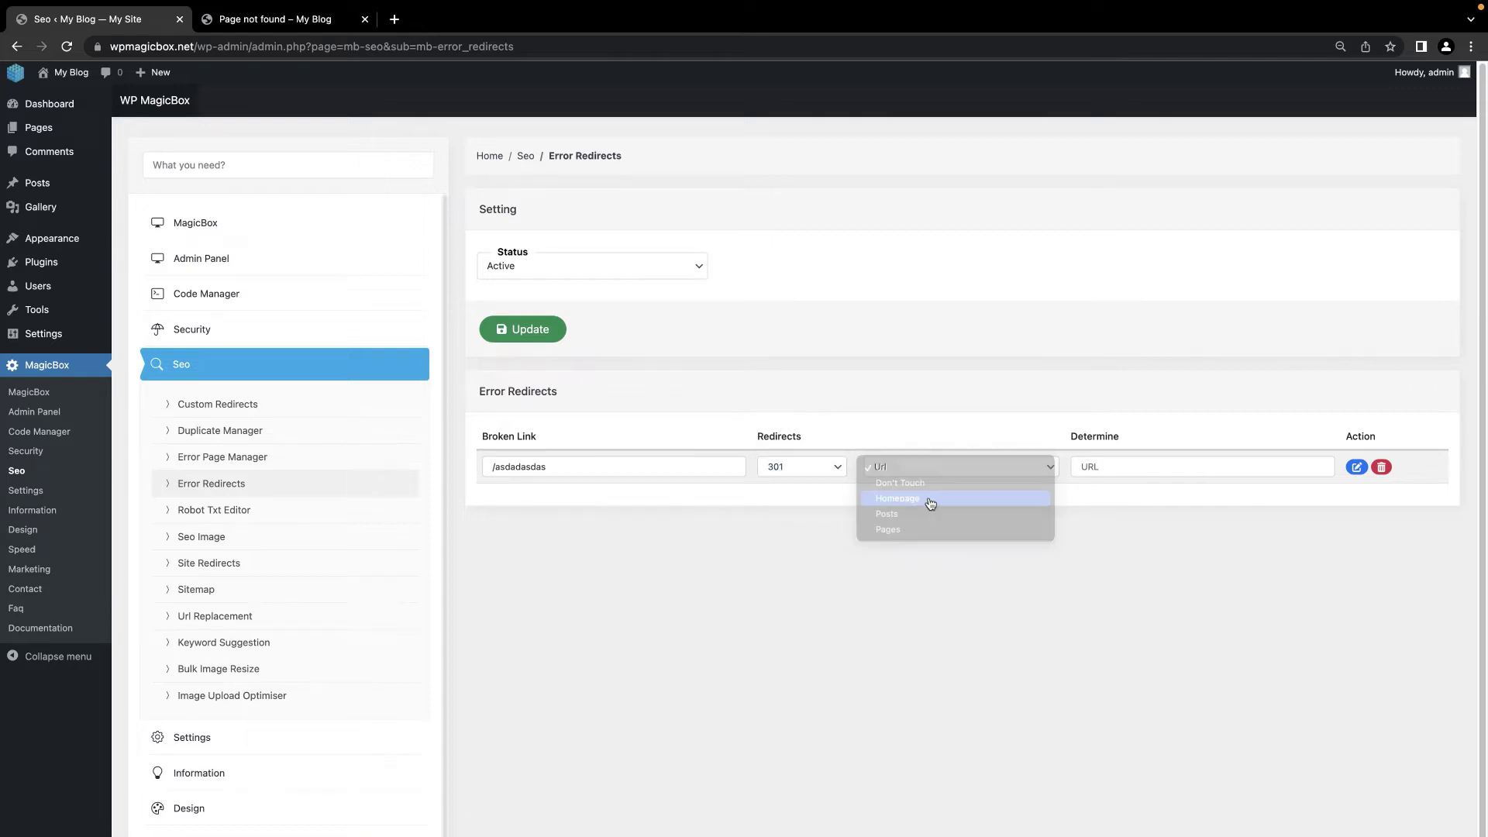
left_click(1354, 467)
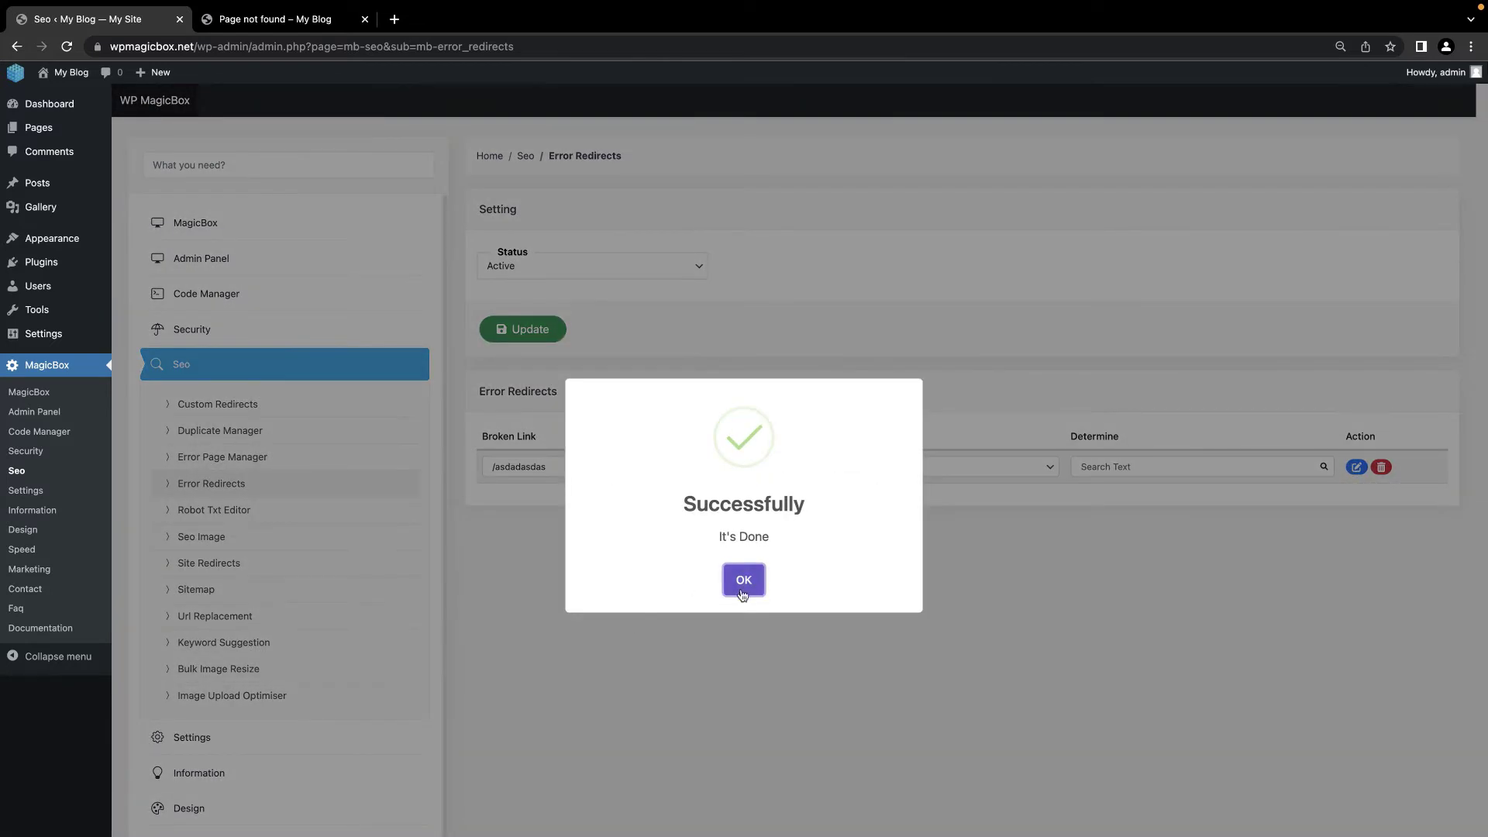
left_click(743, 580)
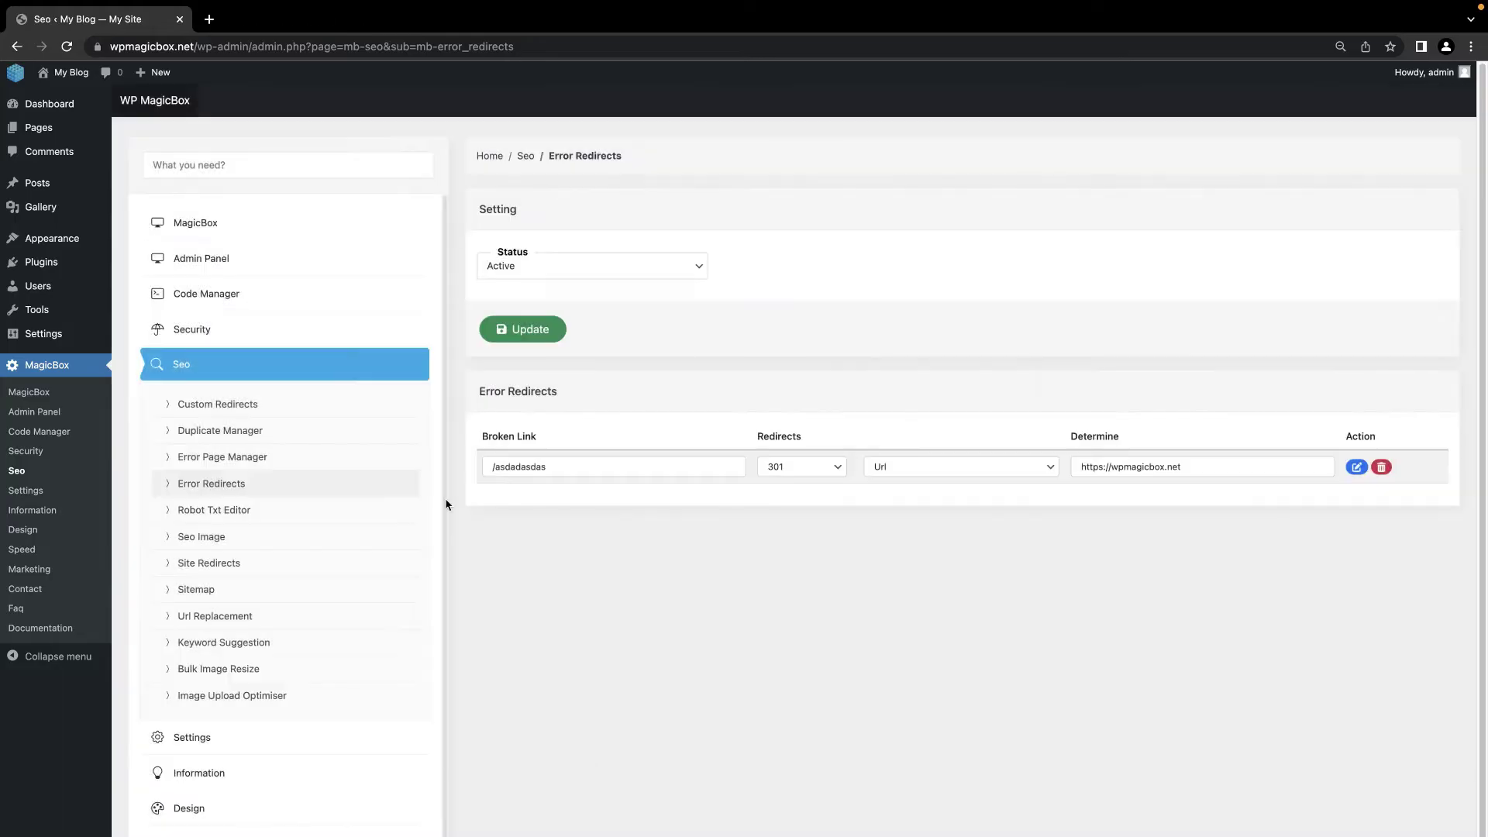
left_click(237, 512)
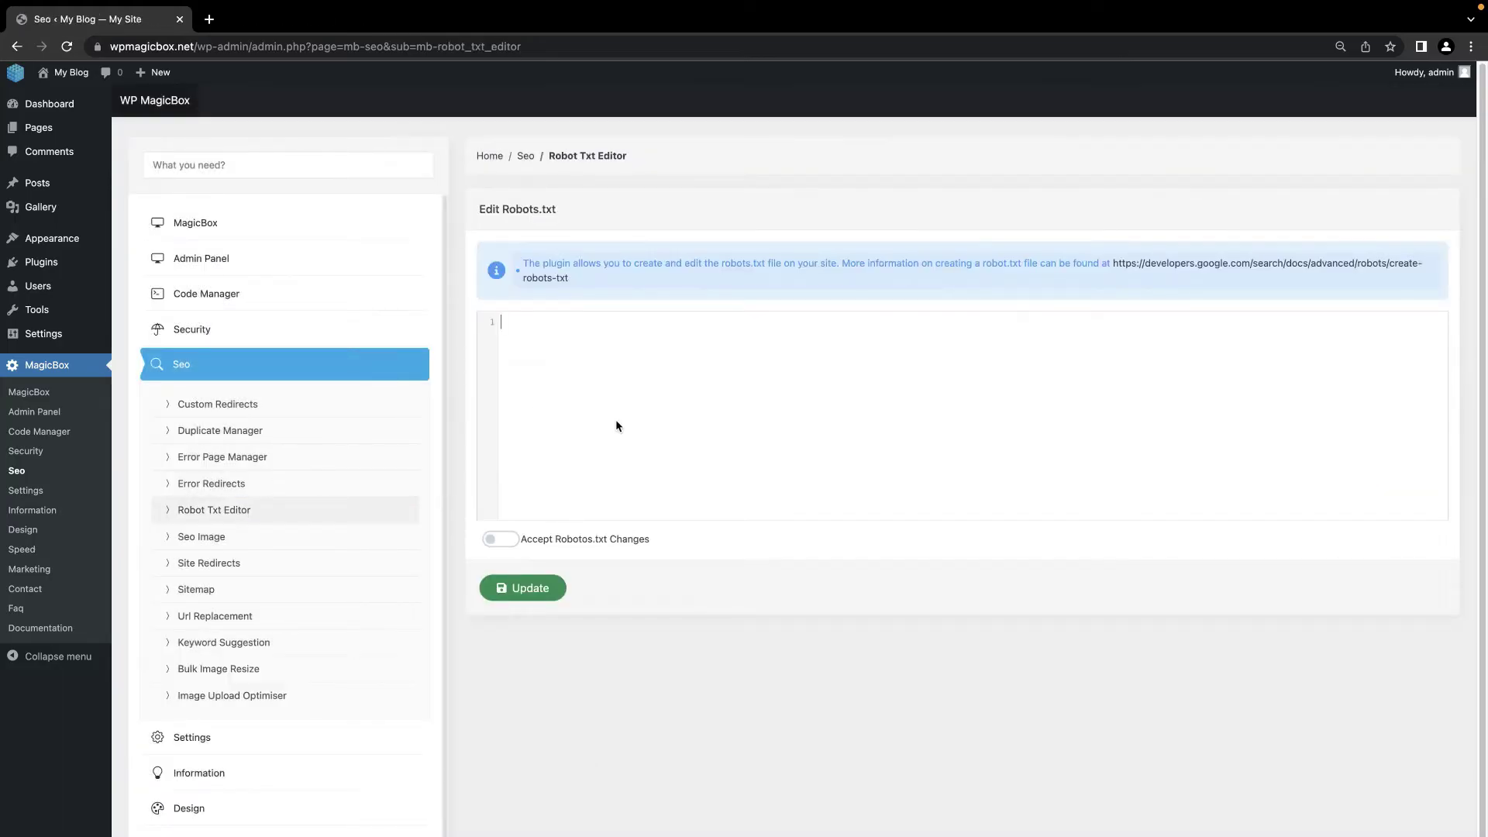
Step: Paste the five prepared robots.txt rules, accept the changes and save them
type("User-agent: * Disallow: / Disallow: /calendar/ Disallow: /junk/ Disallow: /books/fiction/contemporary/")
left_click(500, 539)
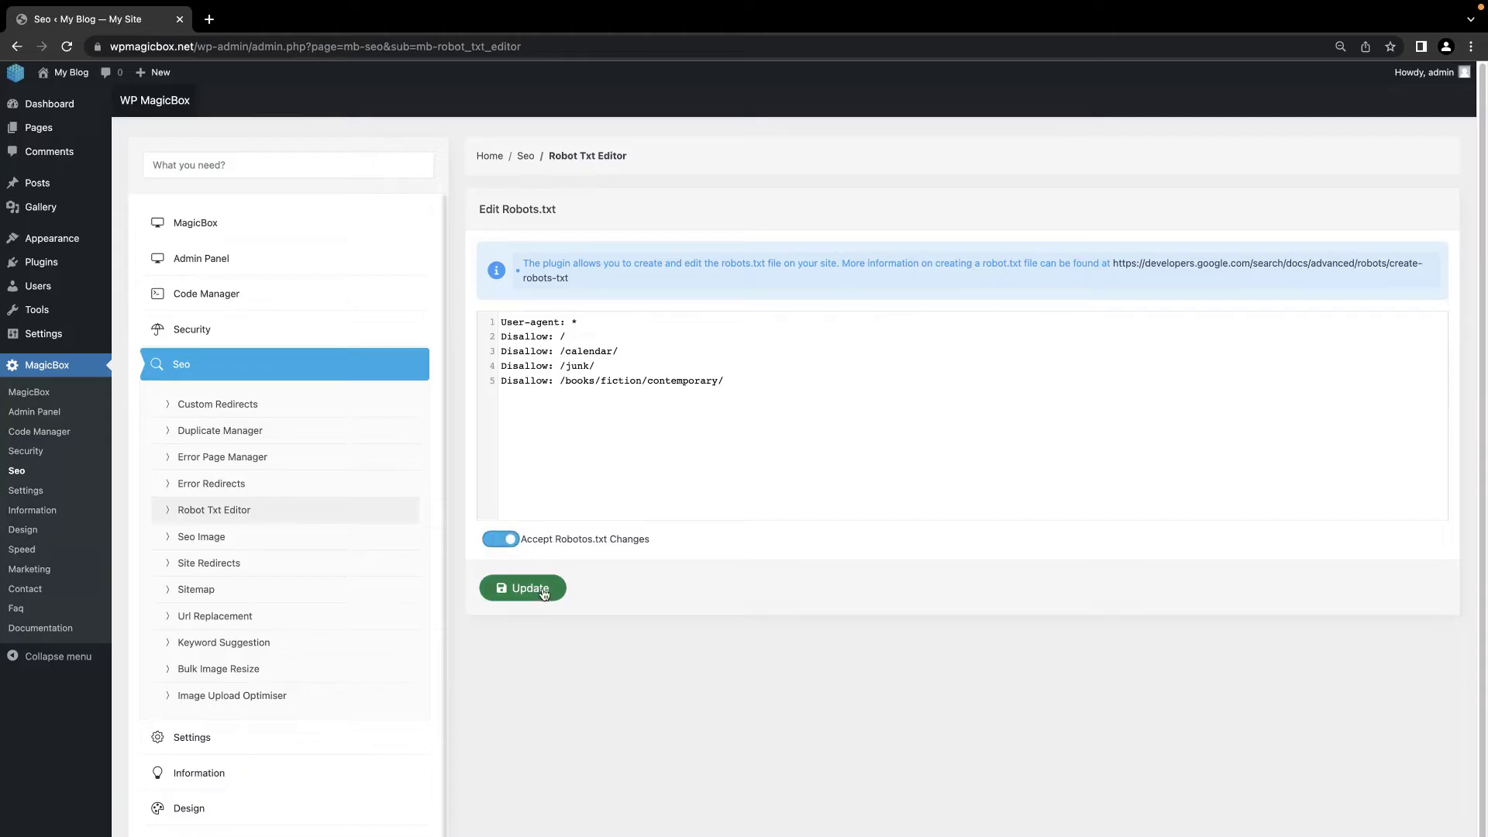
left_click(544, 591)
left_click(744, 580)
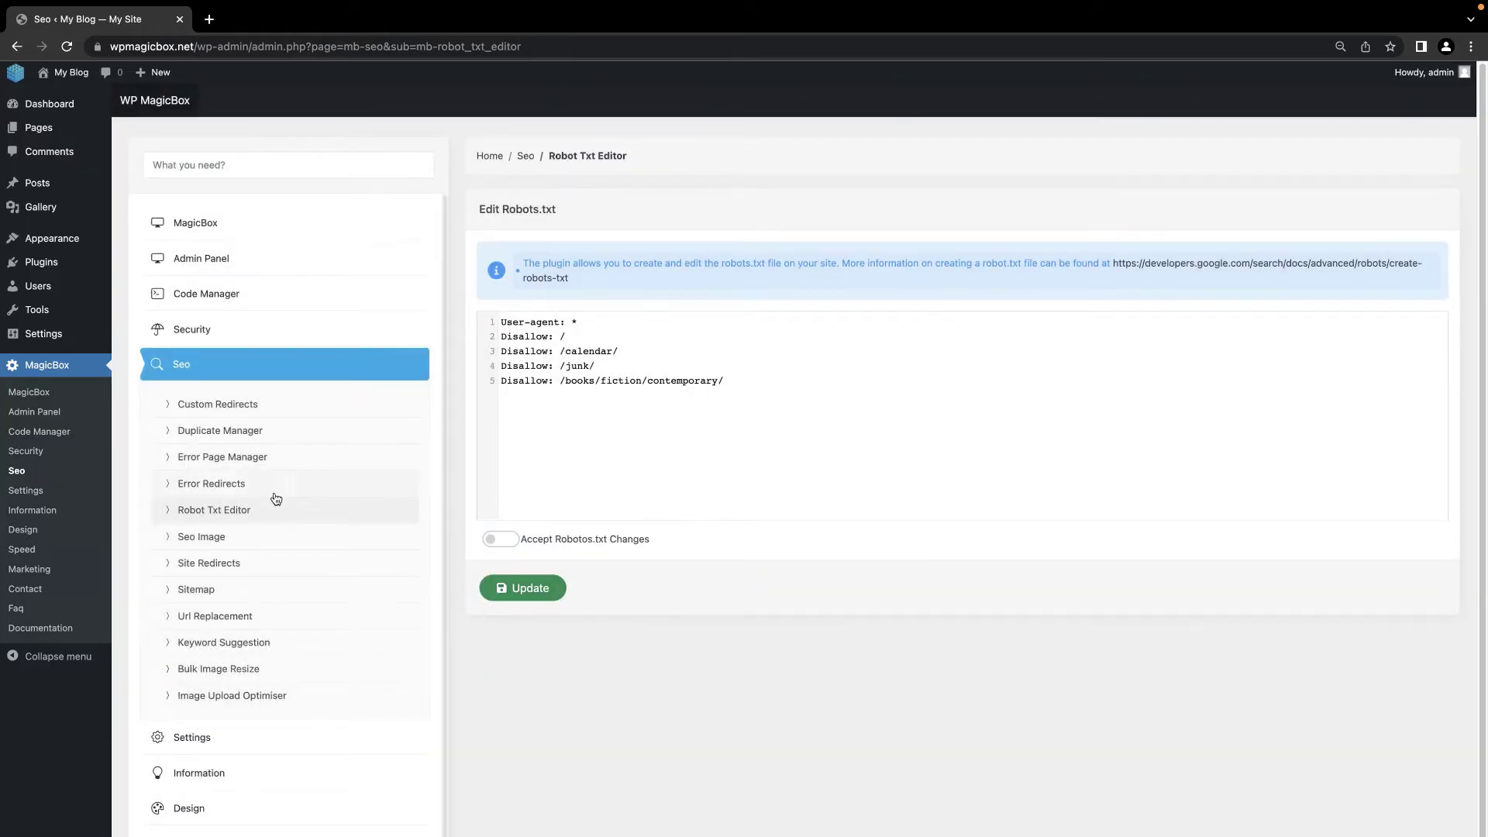
Step: Set Seo Image status to Active and save it
left_click(238, 538)
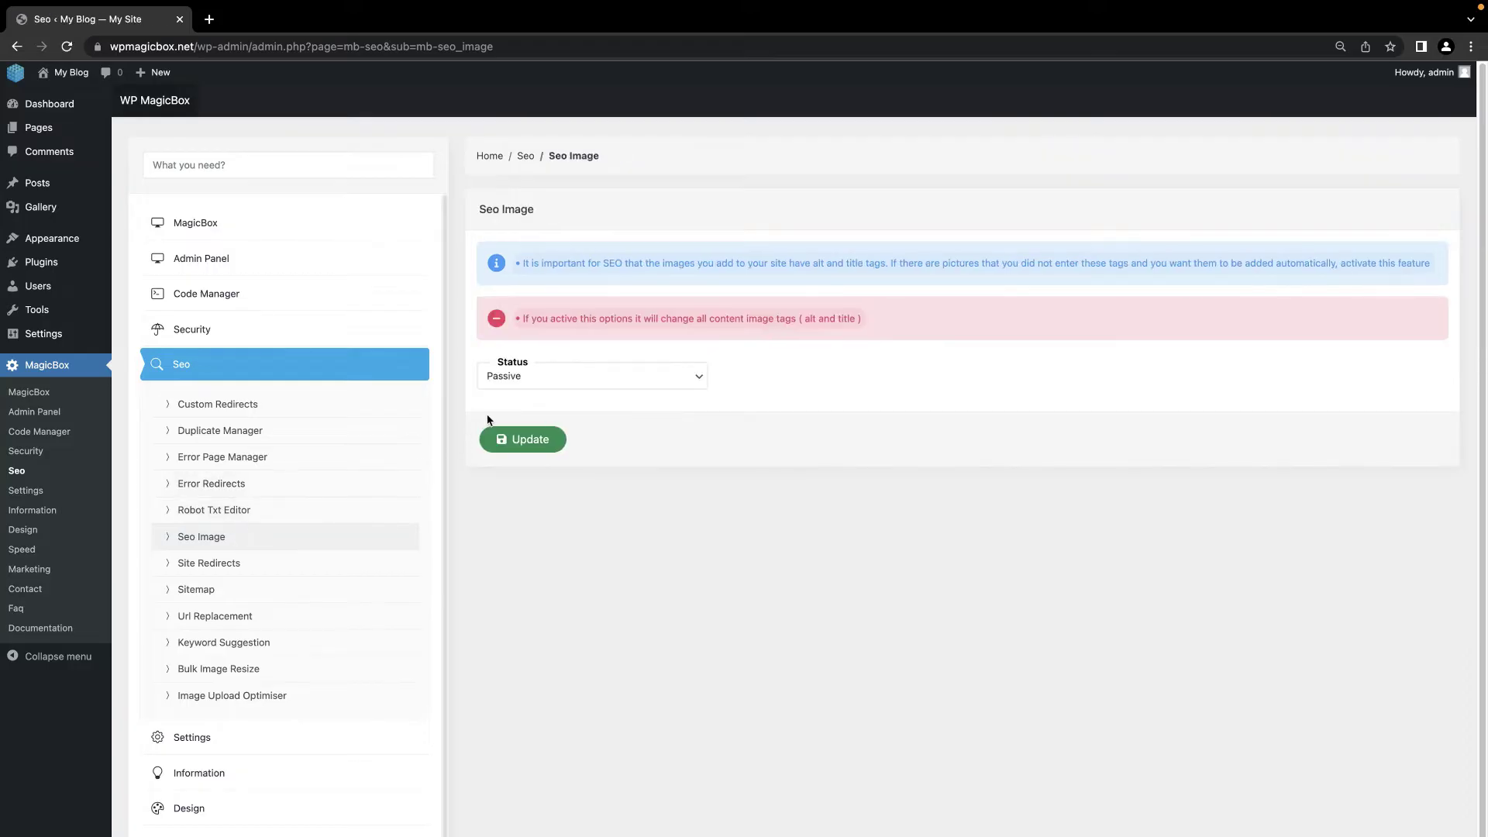
left_click(547, 378)
left_click(548, 364)
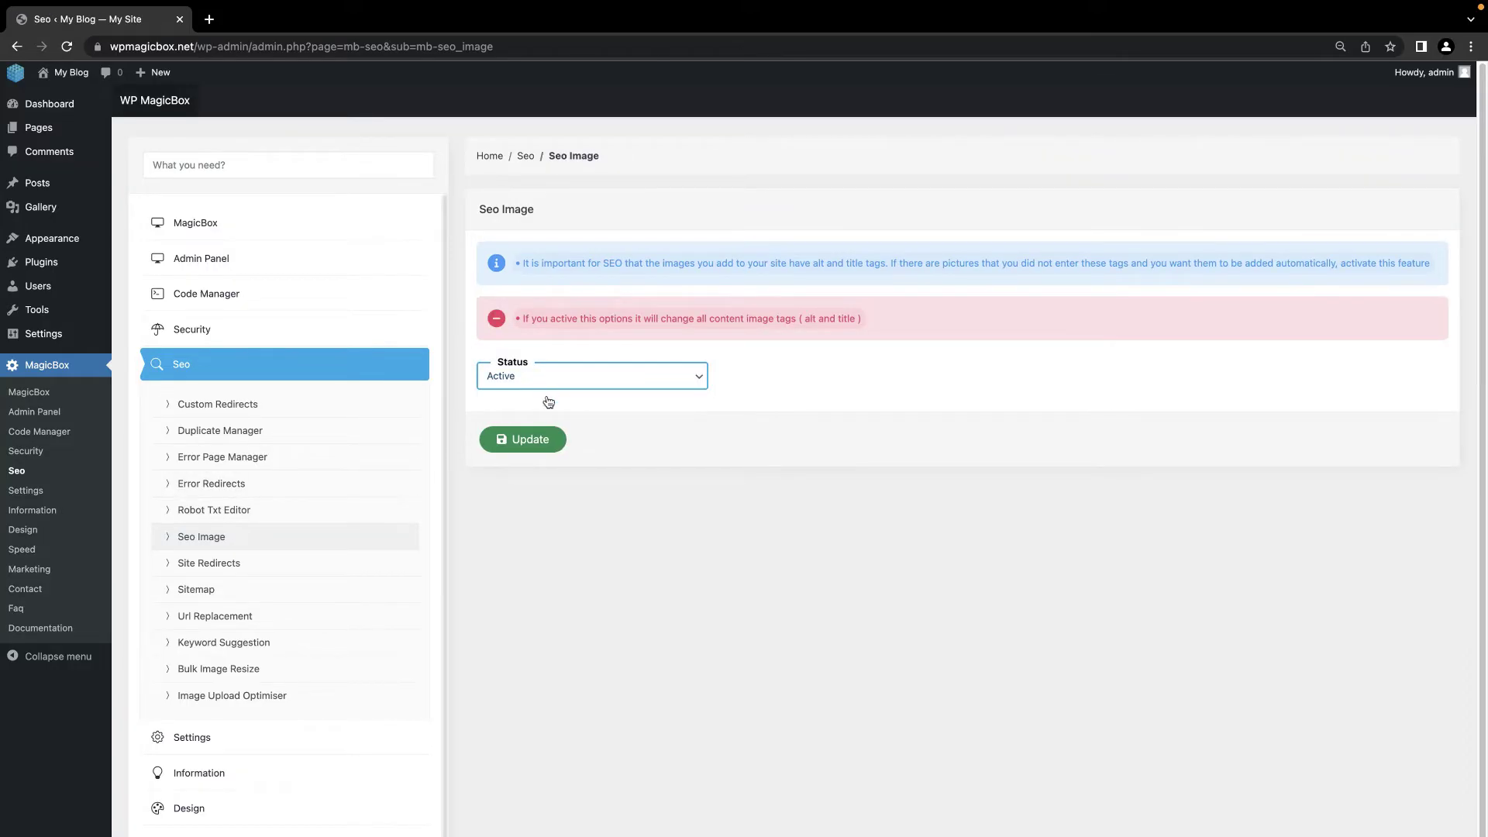
left_click(531, 441)
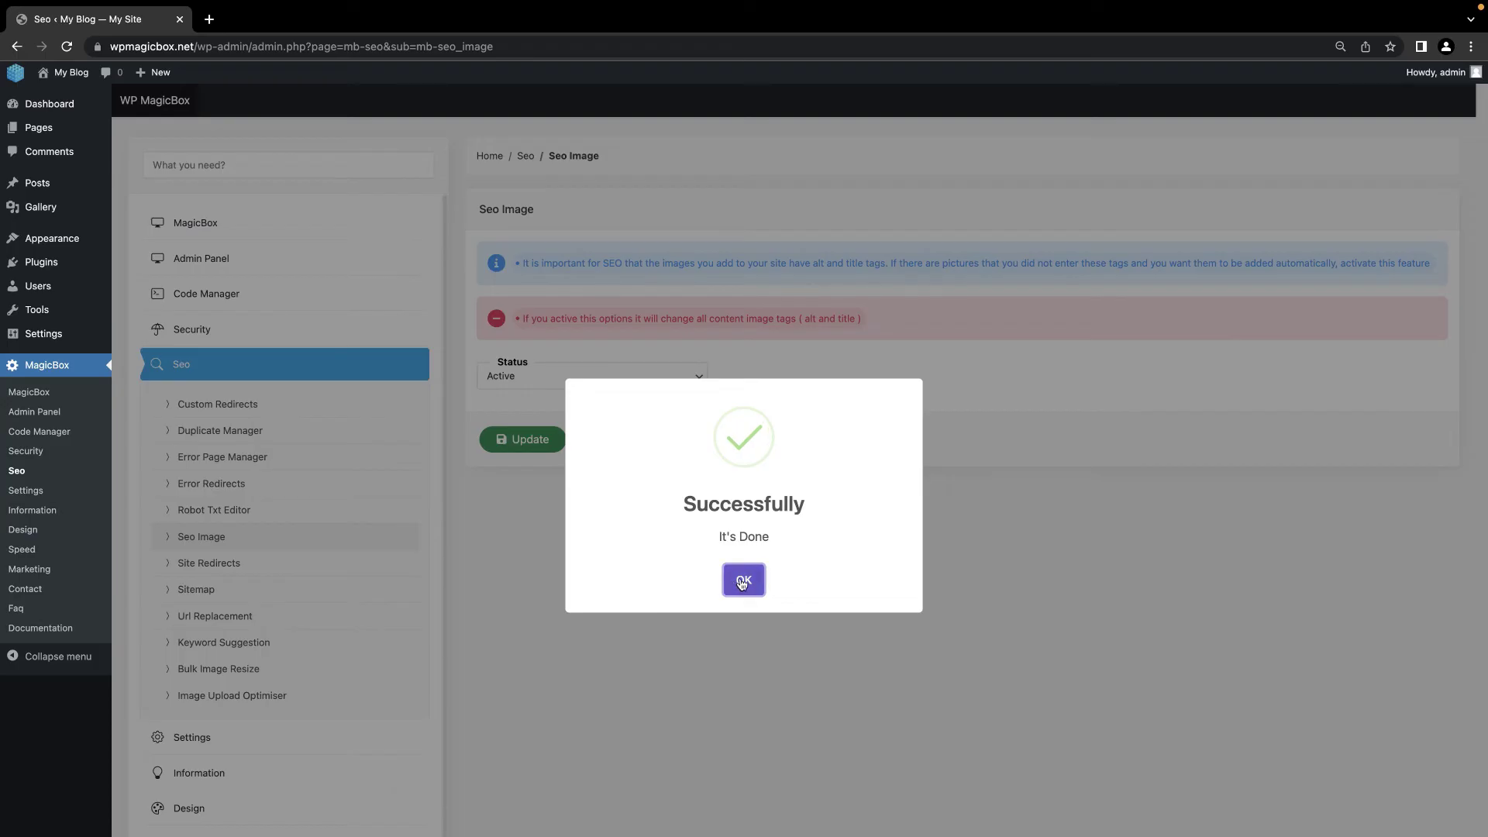
left_click(741, 581)
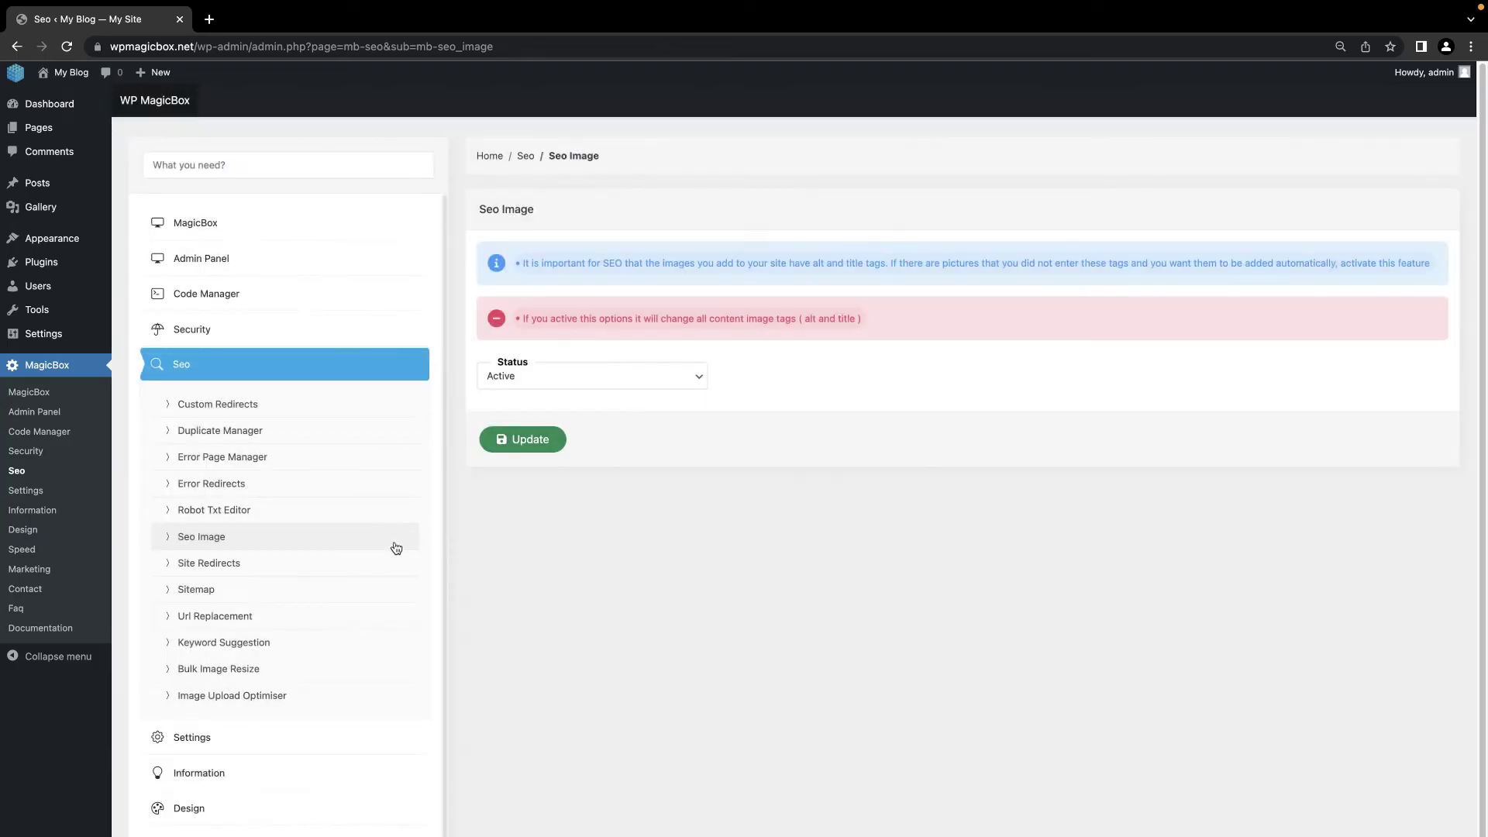
left_click(281, 572)
left_click(555, 401)
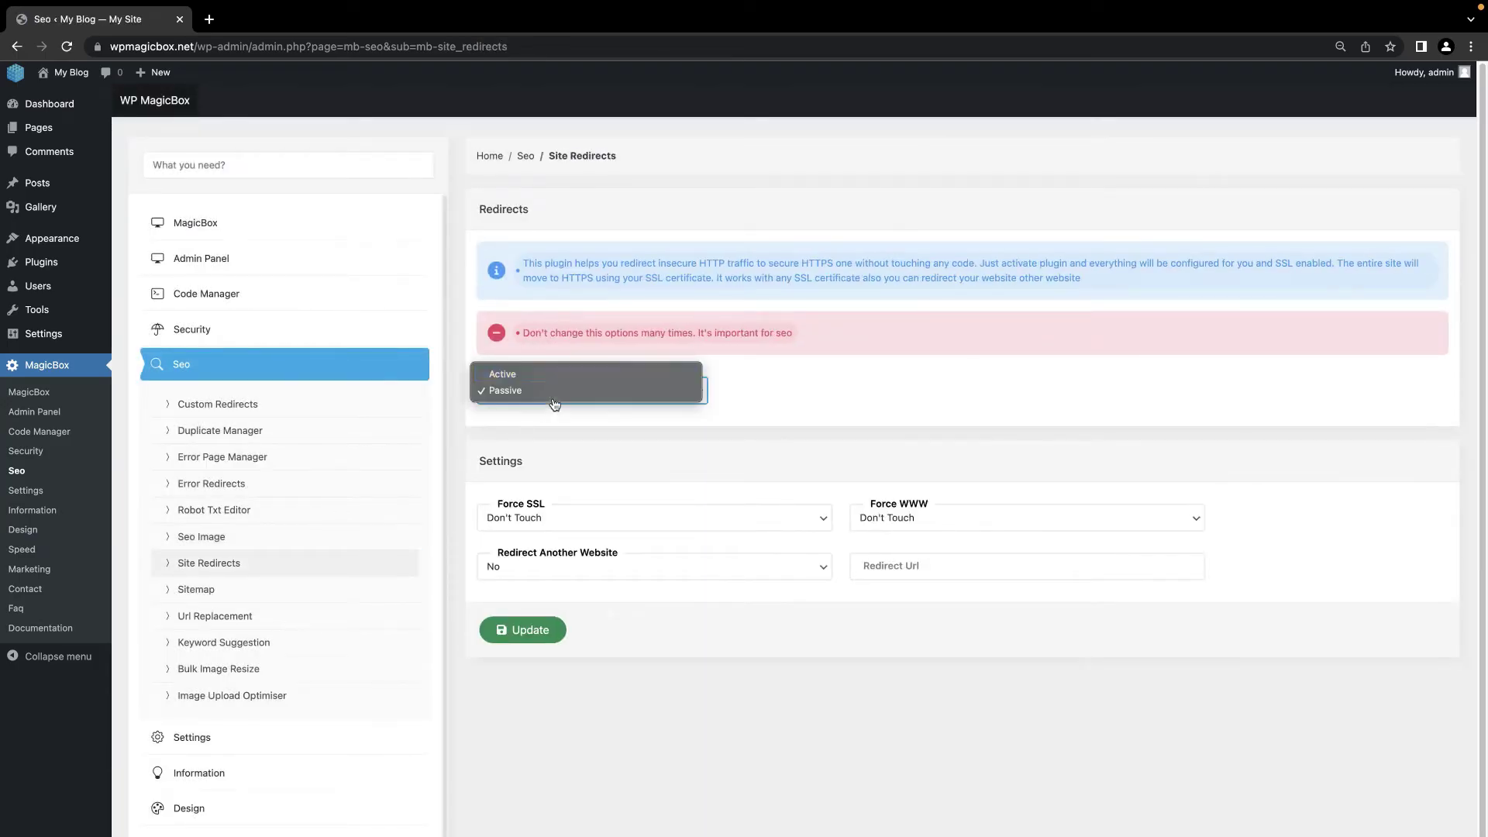
Step: Save site redirects as Active: Force SSL to HTTPS, Force WWW to WWW, Redirect Another Website No
left_click(555, 379)
left_click(571, 524)
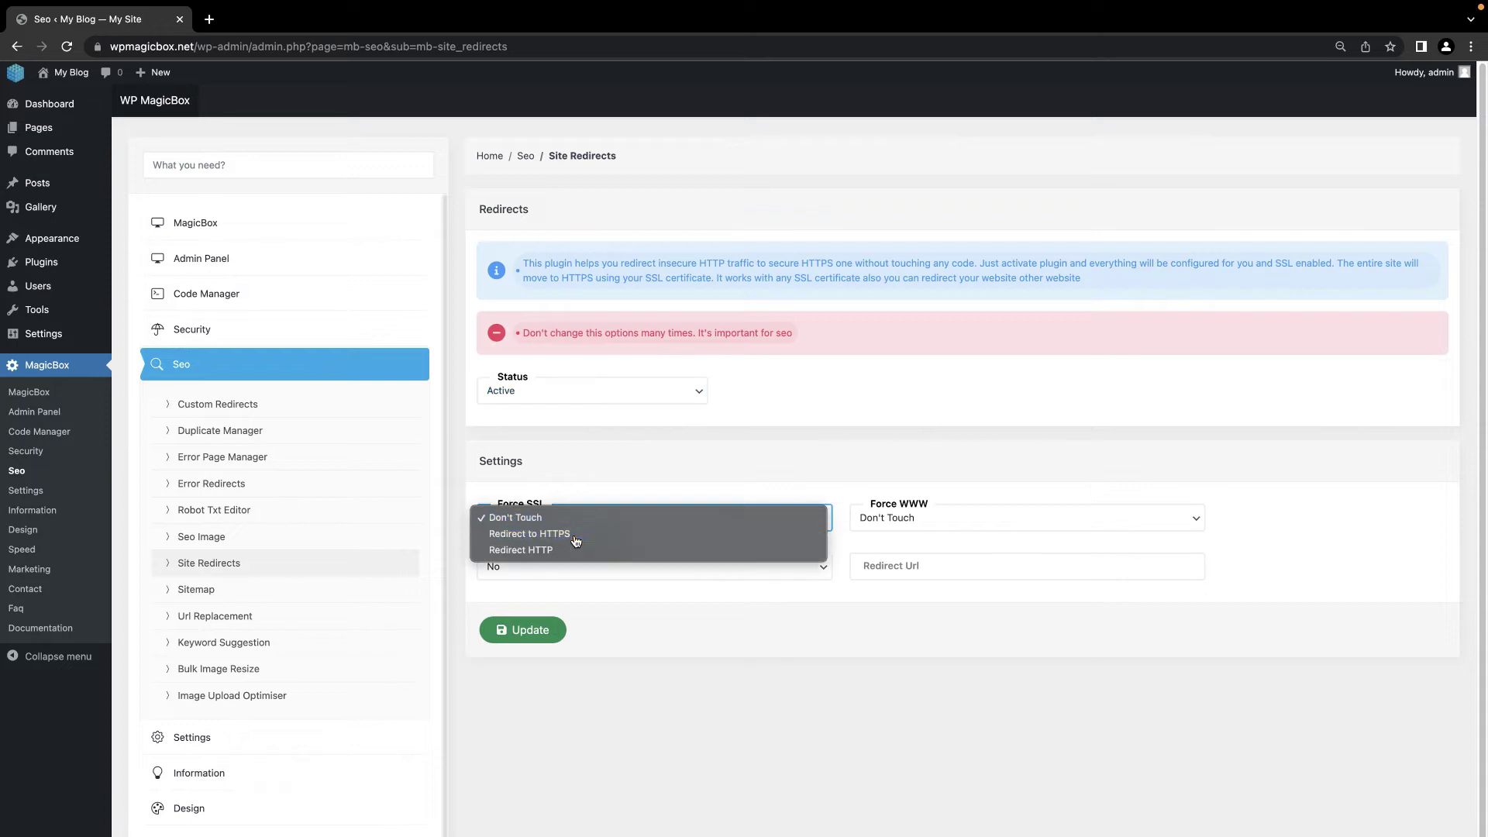
left_click(558, 533)
left_click(918, 519)
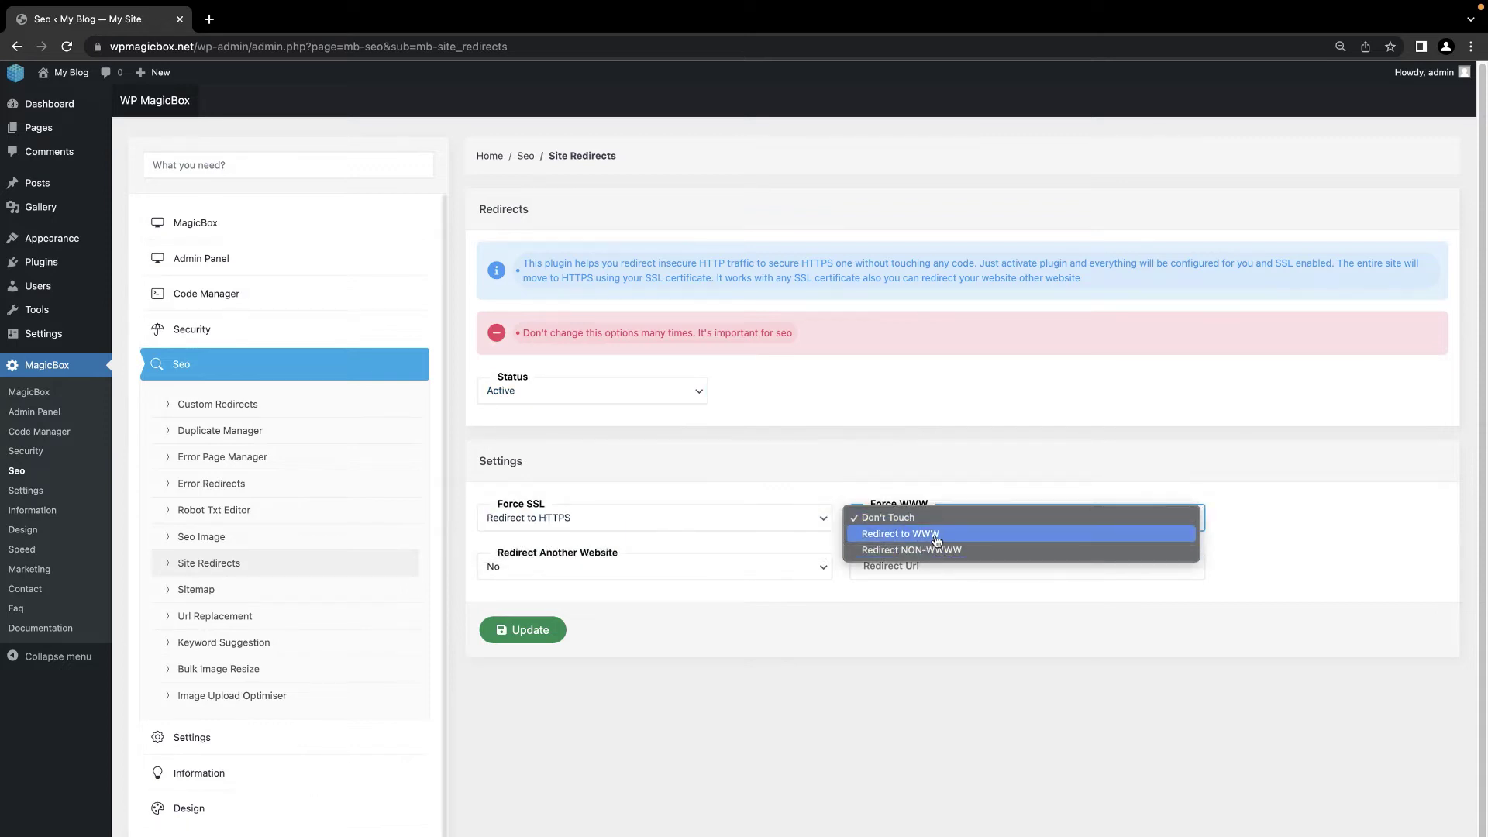
left_click(936, 536)
left_click(684, 574)
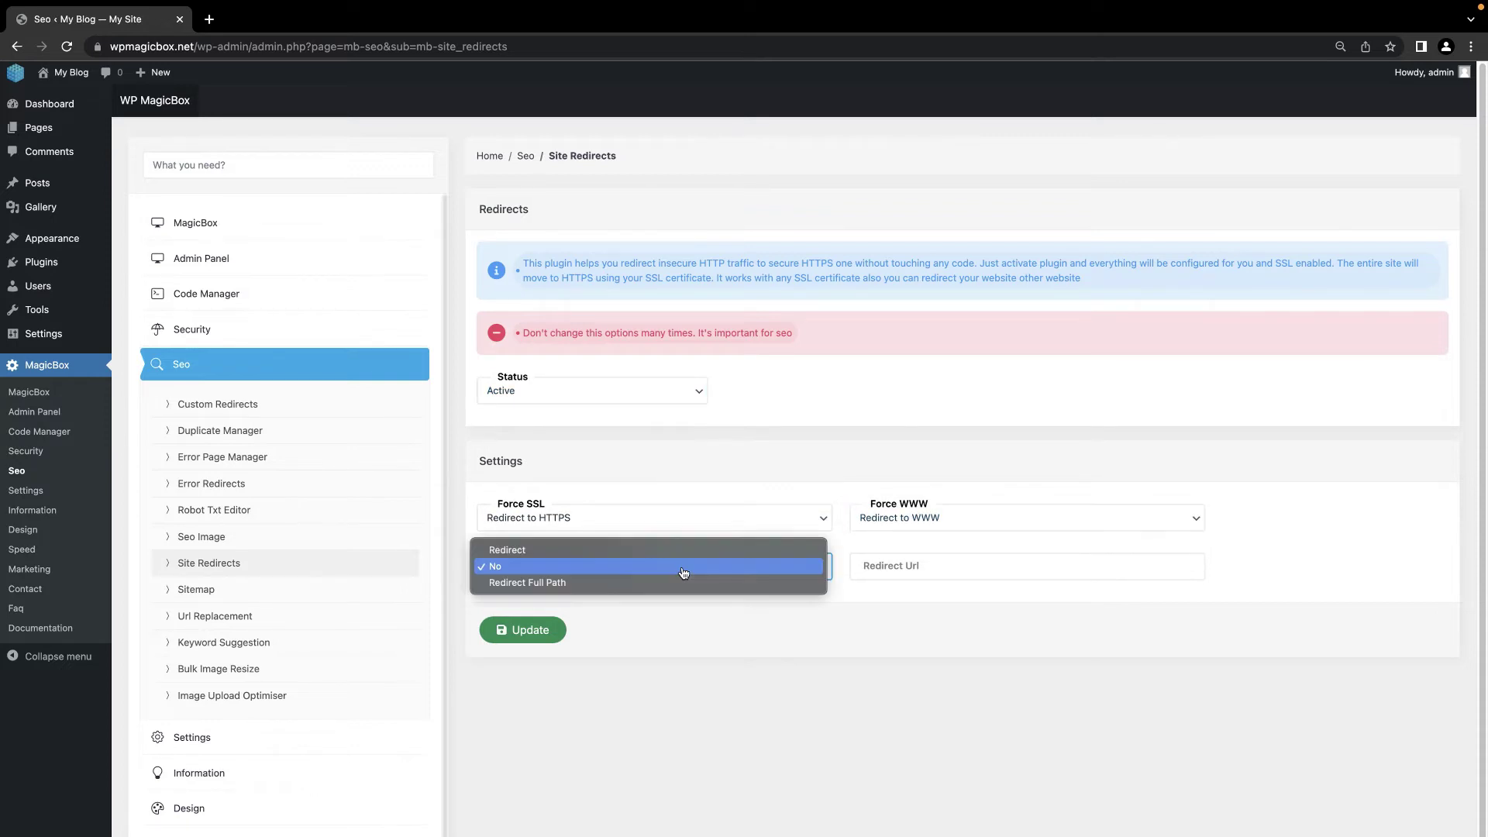
left_click(684, 574)
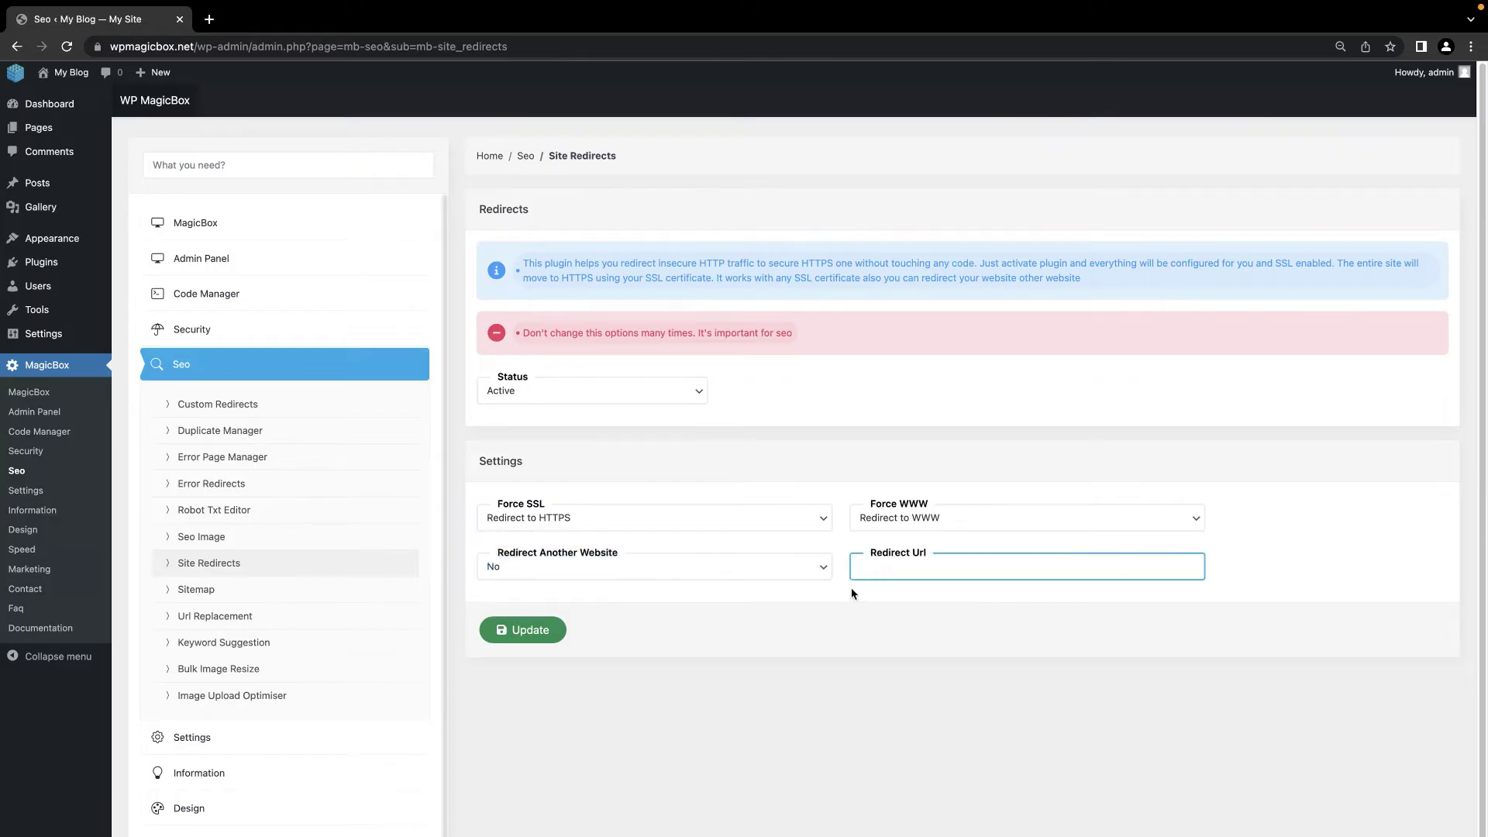
left_click(517, 629)
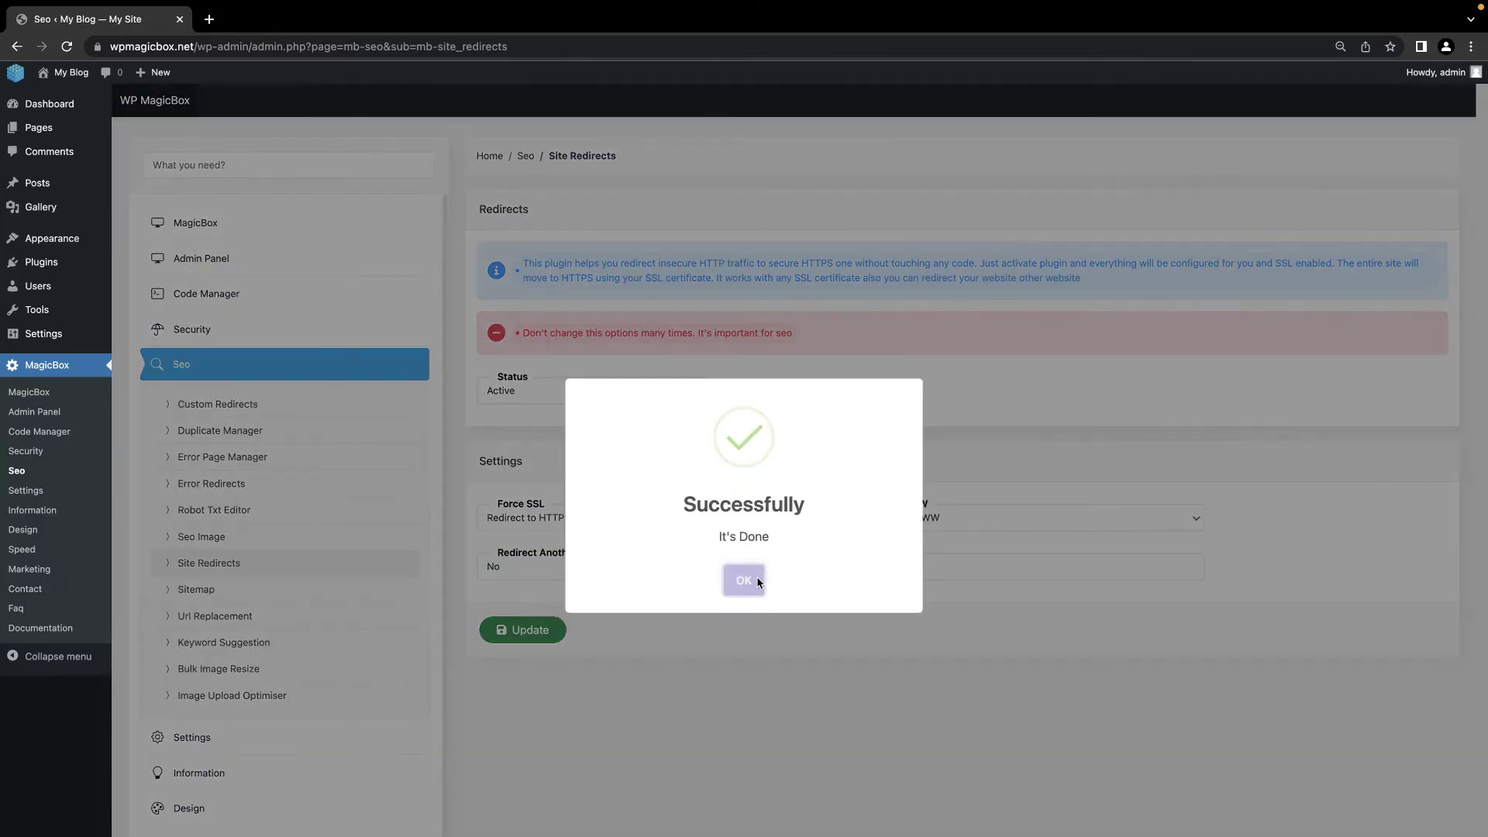
left_click(756, 582)
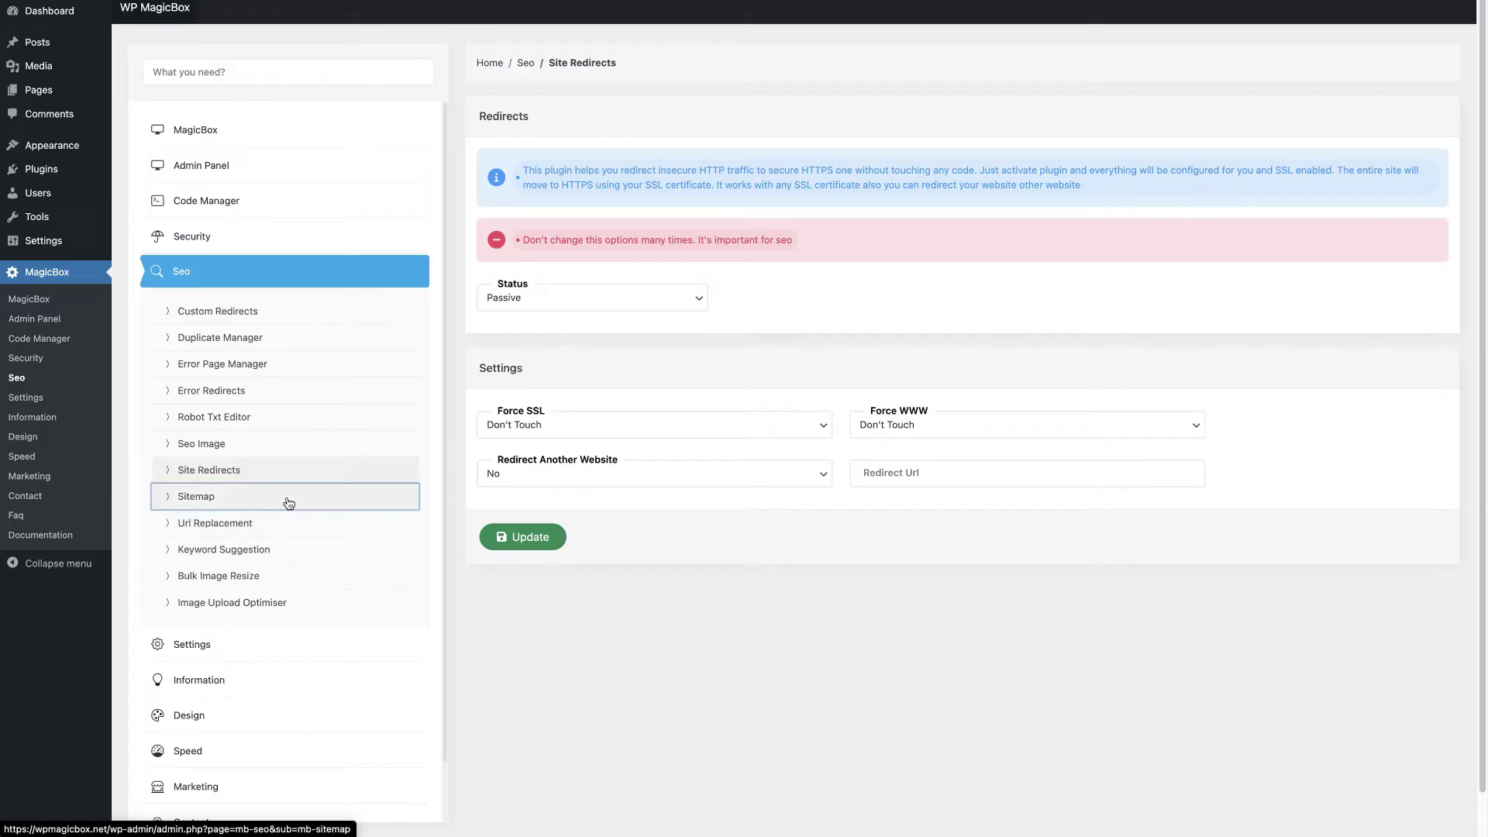
Step: Include attached and content images in the homepage sitemap and enable the posts sitemap with images
left_click(289, 590)
left_click(500, 432)
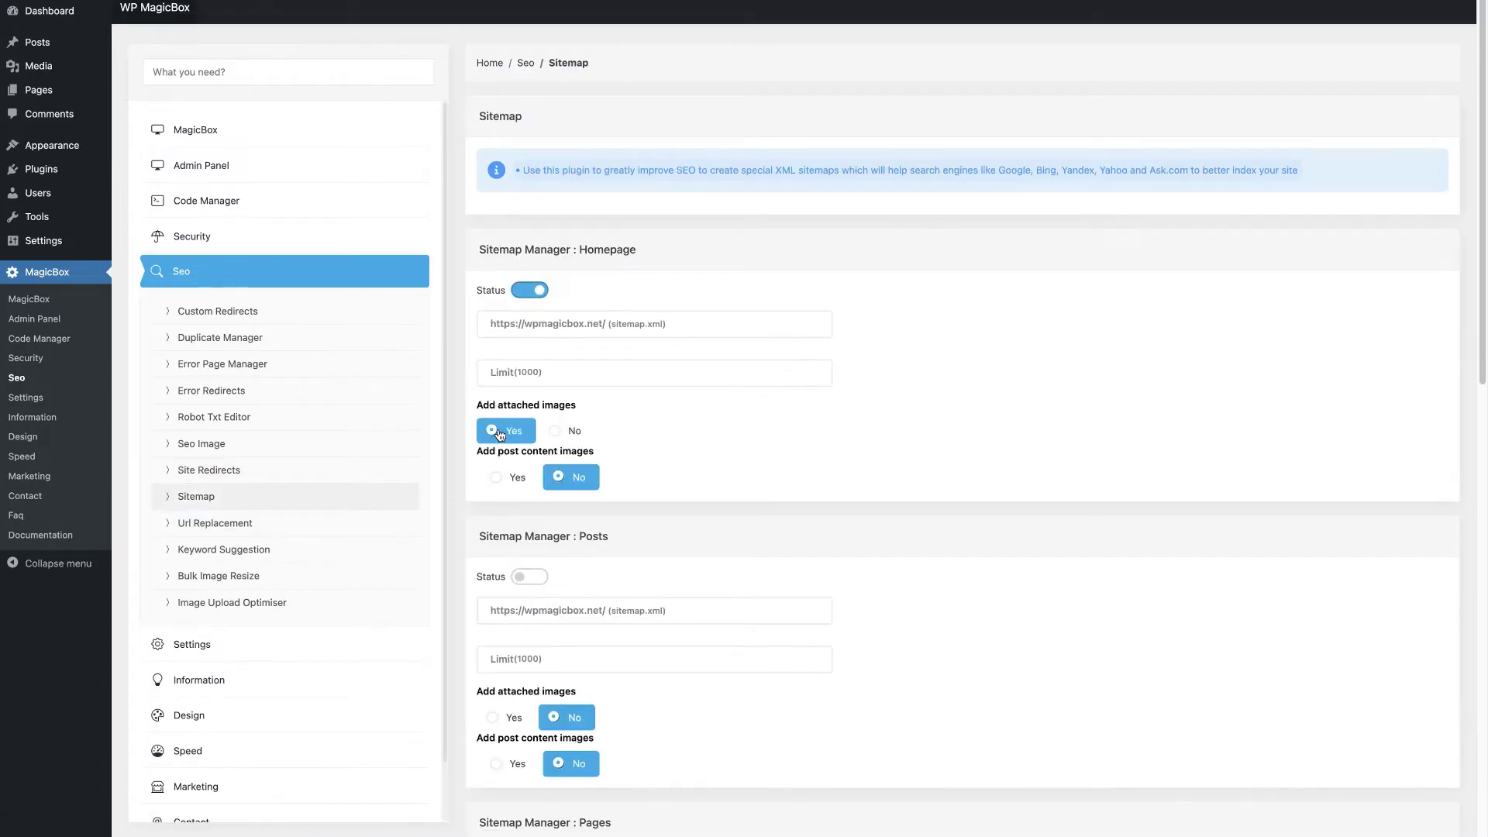
left_click(497, 478)
scroll(537, 585, "down", 3)
left_click(494, 506)
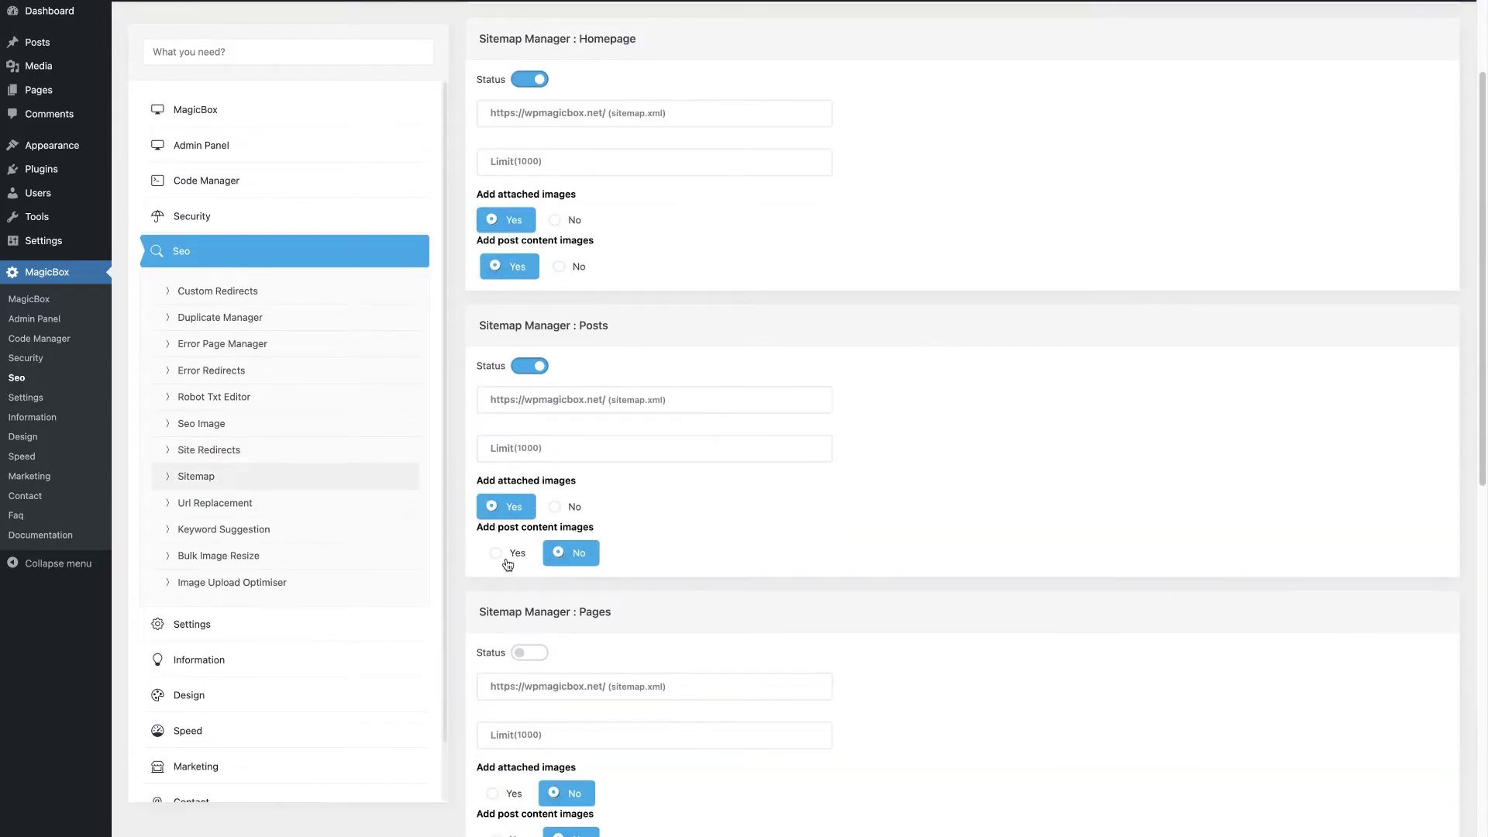
left_click(502, 551)
scroll(508, 557, "down", 4)
left_click(493, 500)
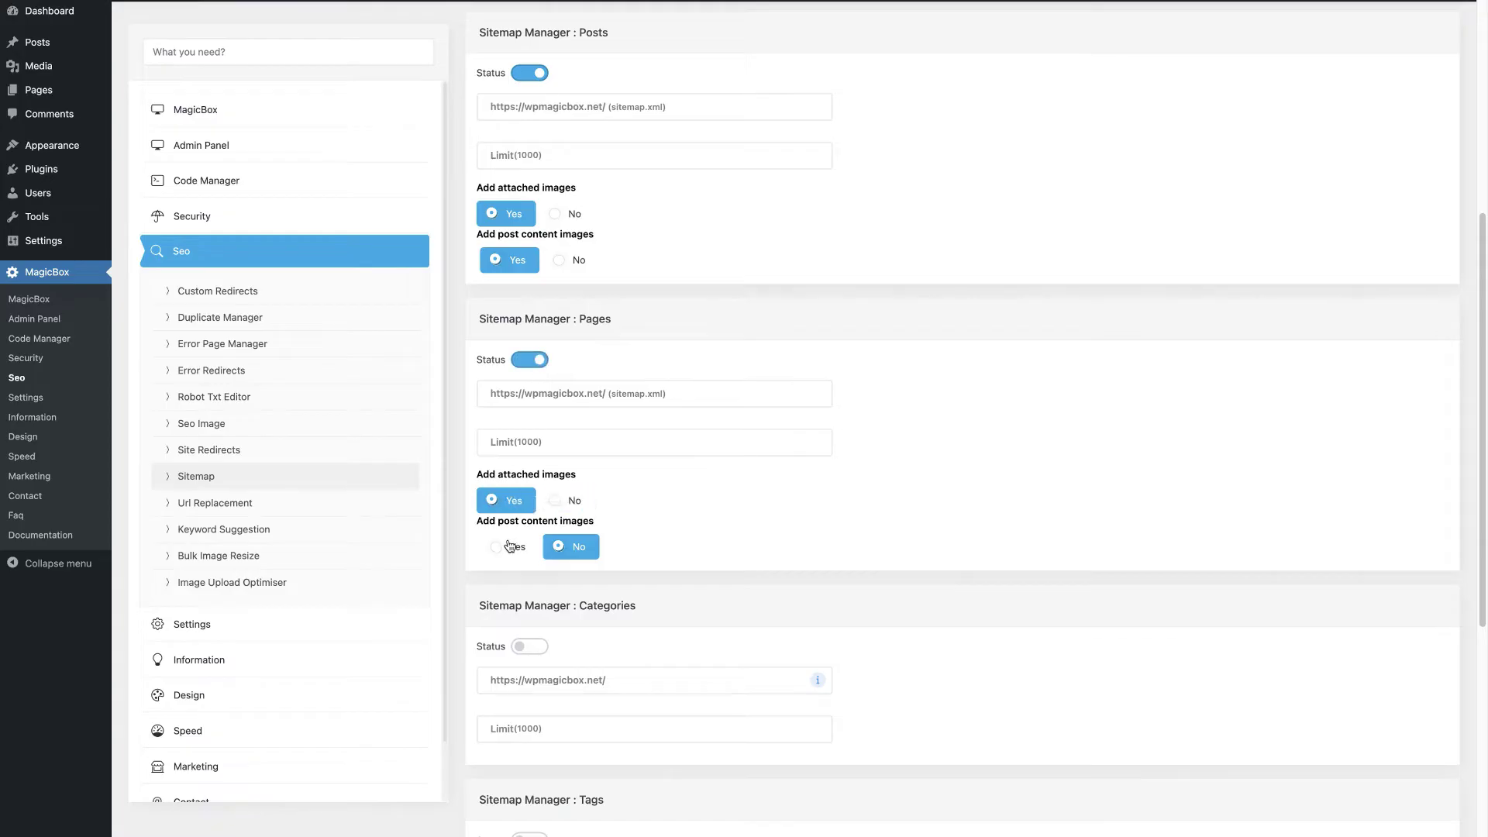
Step: Enable the pages, categories and tags sitemaps with images, then save the sitemap settings
left_click(499, 546)
left_click(530, 646)
scroll(540, 649, "down", 4)
left_click(530, 524)
scroll(574, 654, "down", 3)
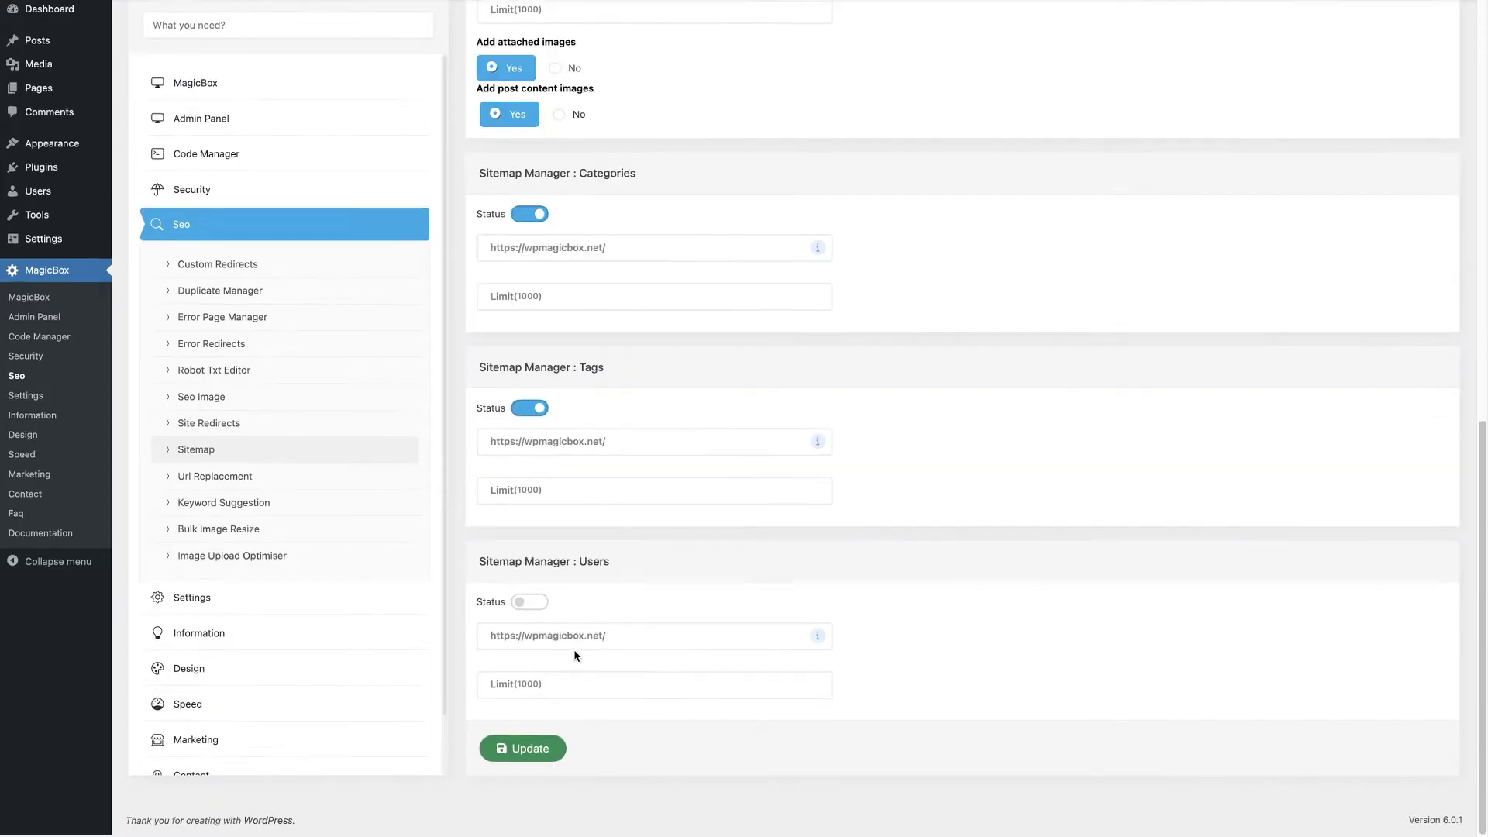
left_click(540, 609)
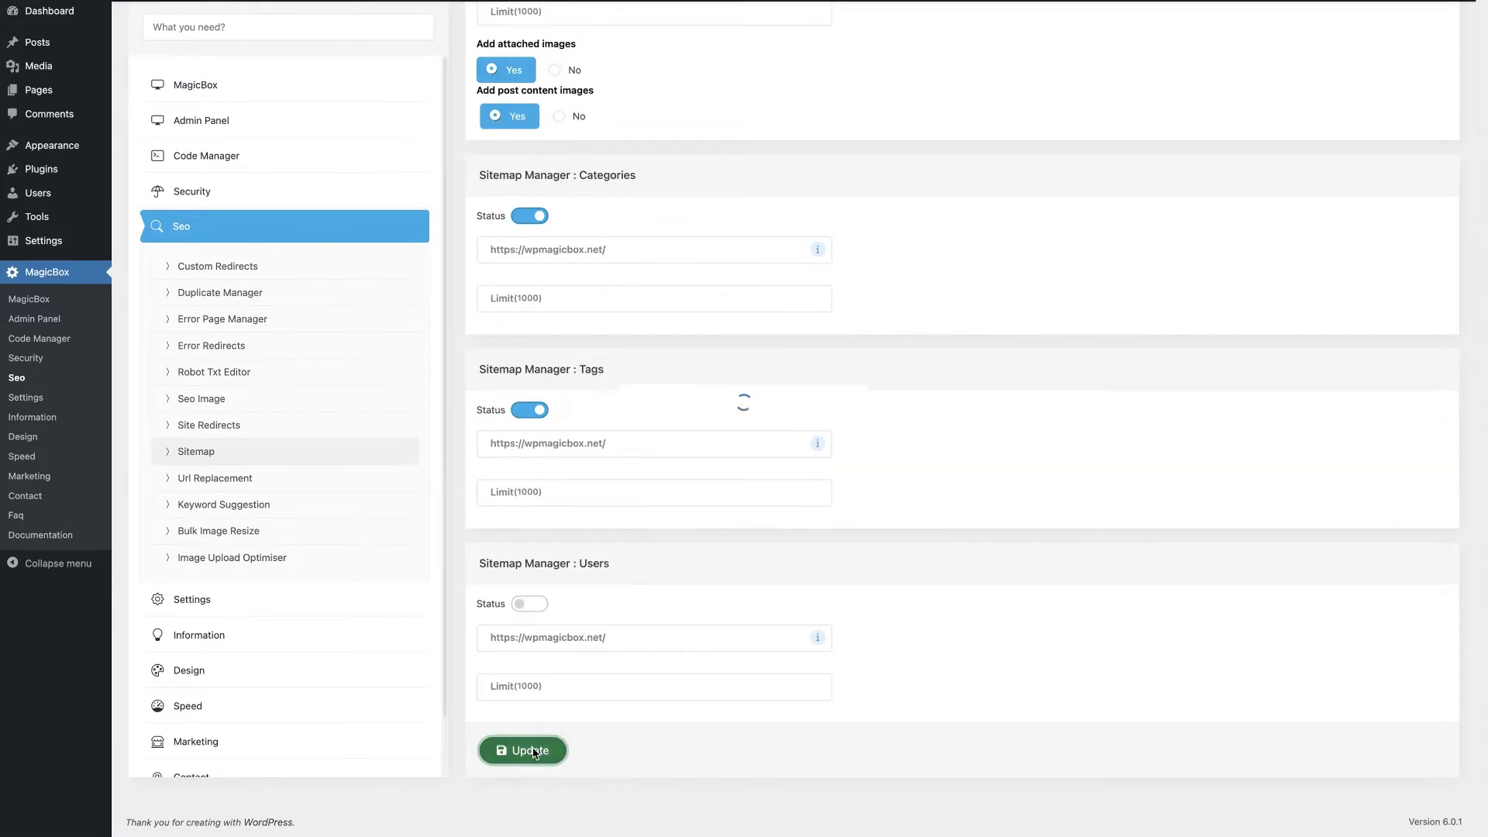
left_click(522, 750)
left_click(744, 487)
Step: Check the live wpmagicbox.net/sitemap.xml, following the posts sitemap to the Hello world! post
left_click(395, 19)
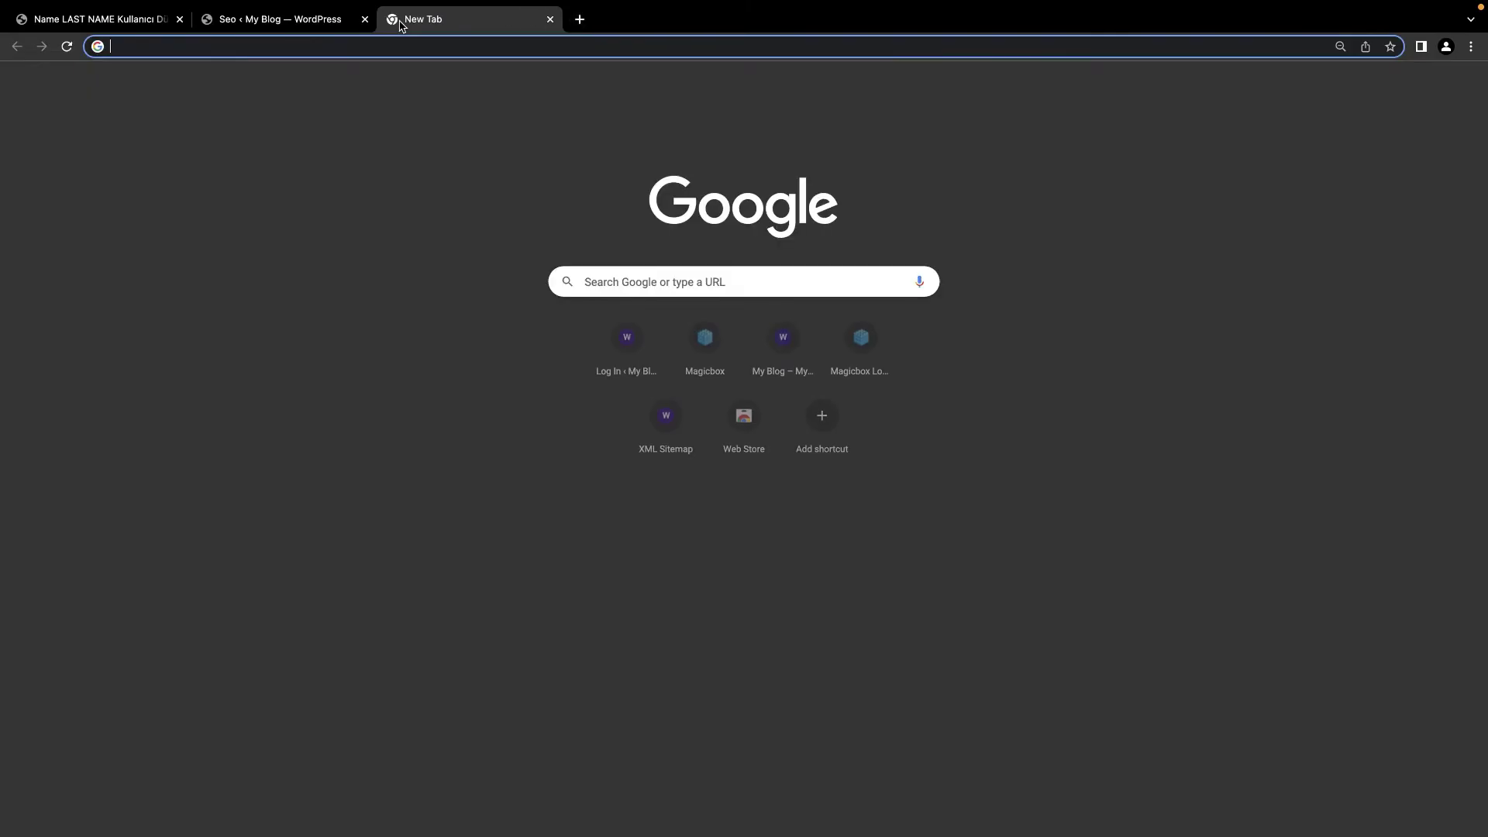
type("wpmagicbox.net/sitemap.xml")
key("Return")
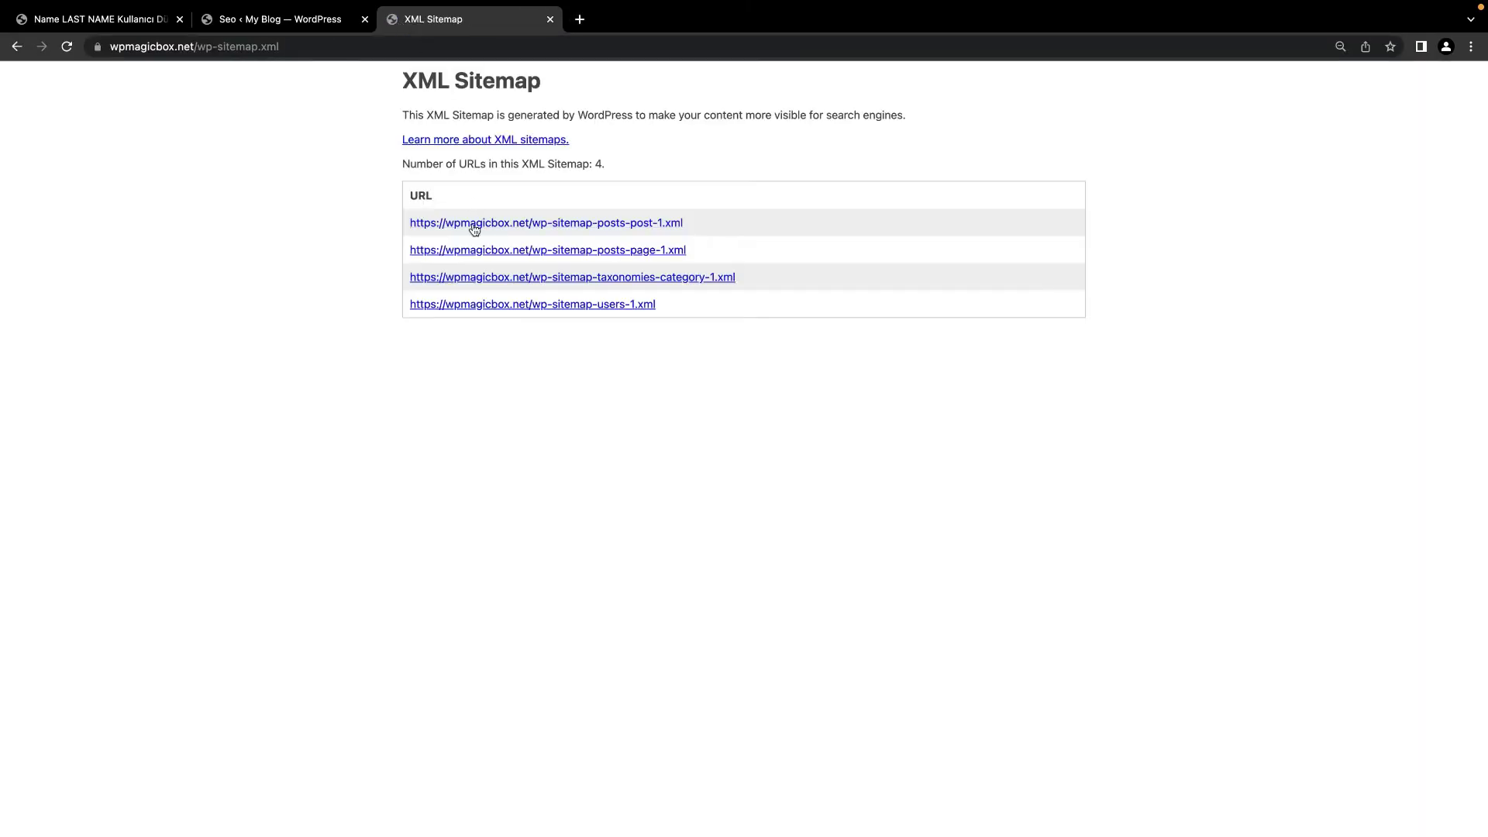
left_click(475, 224)
left_click(525, 224)
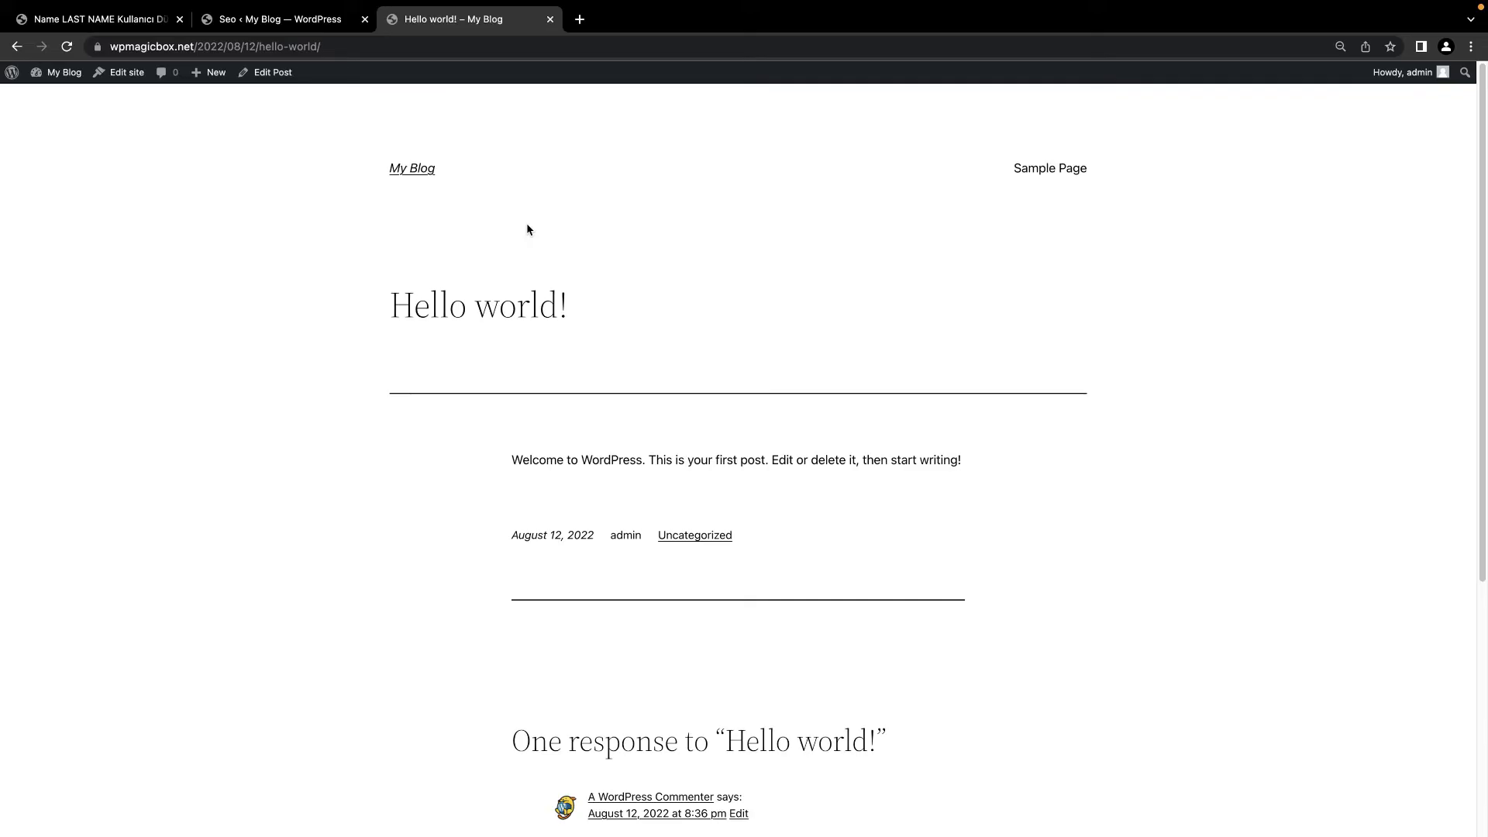
key("super+w")
left_click(264, 615)
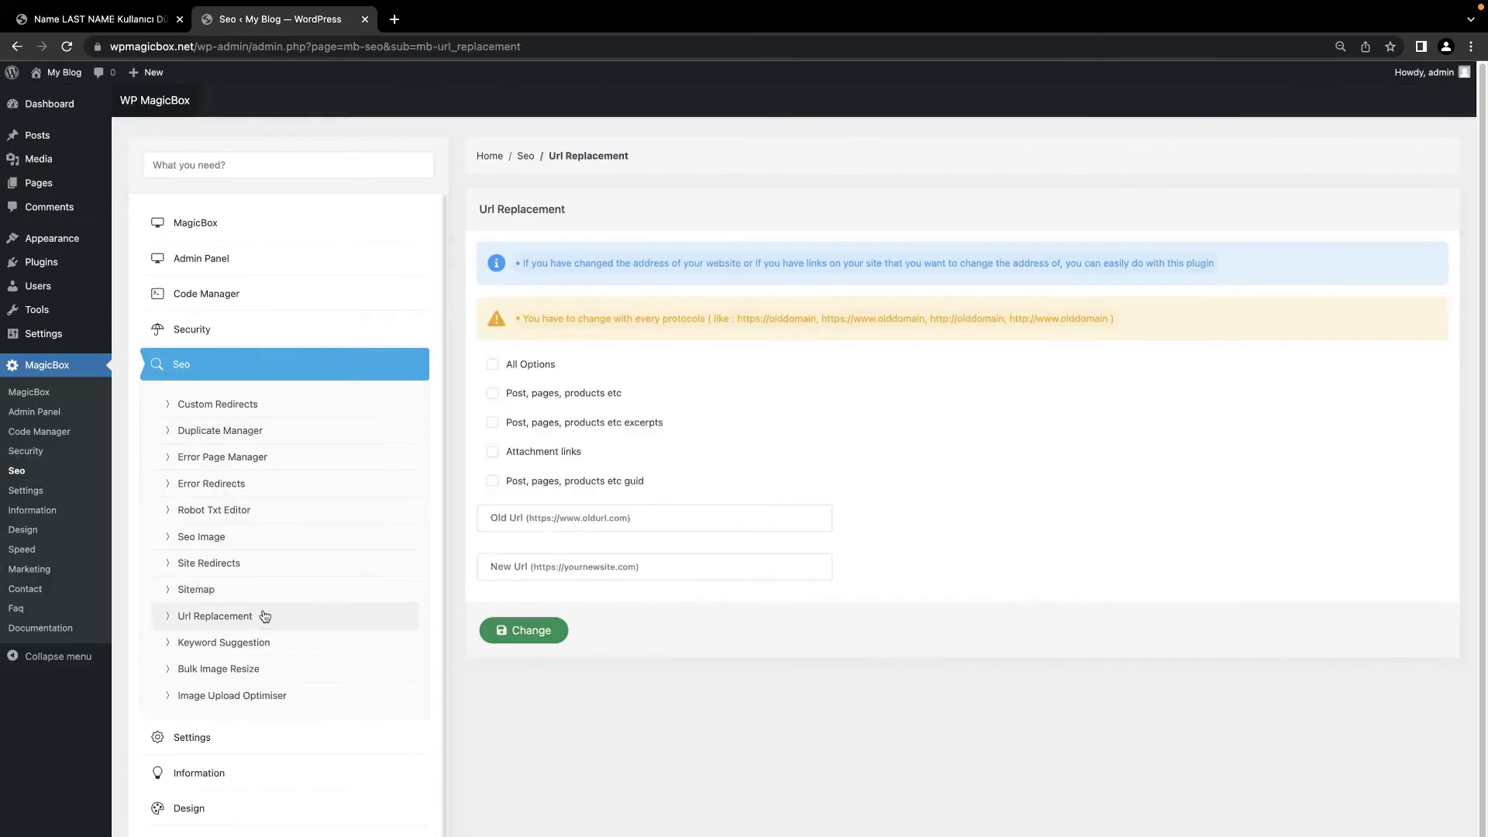
Step: Tick all five replacement options, including attachment links and guid, and run Change
left_click(520, 372)
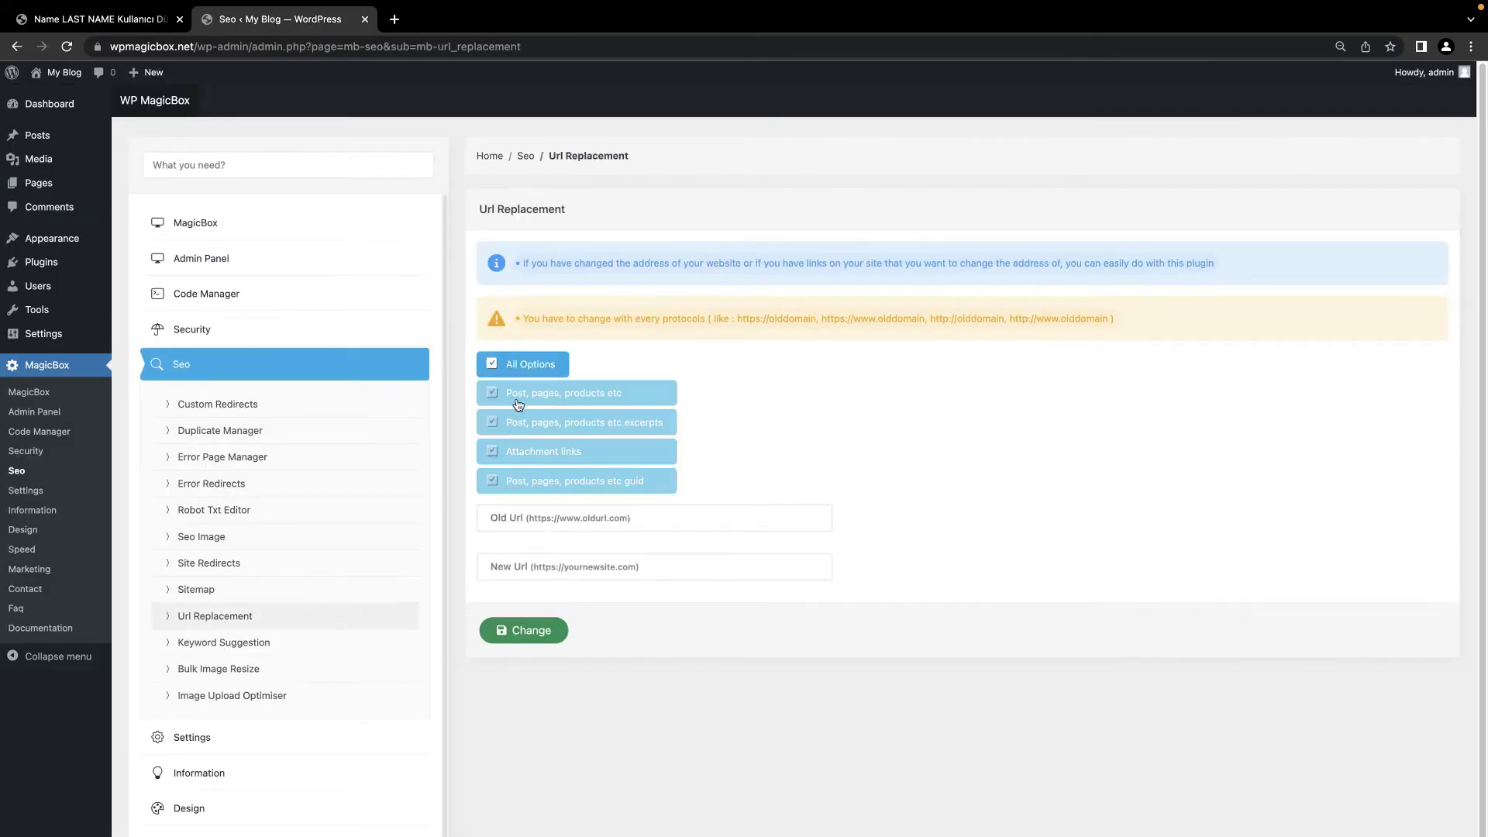
left_click(525, 520)
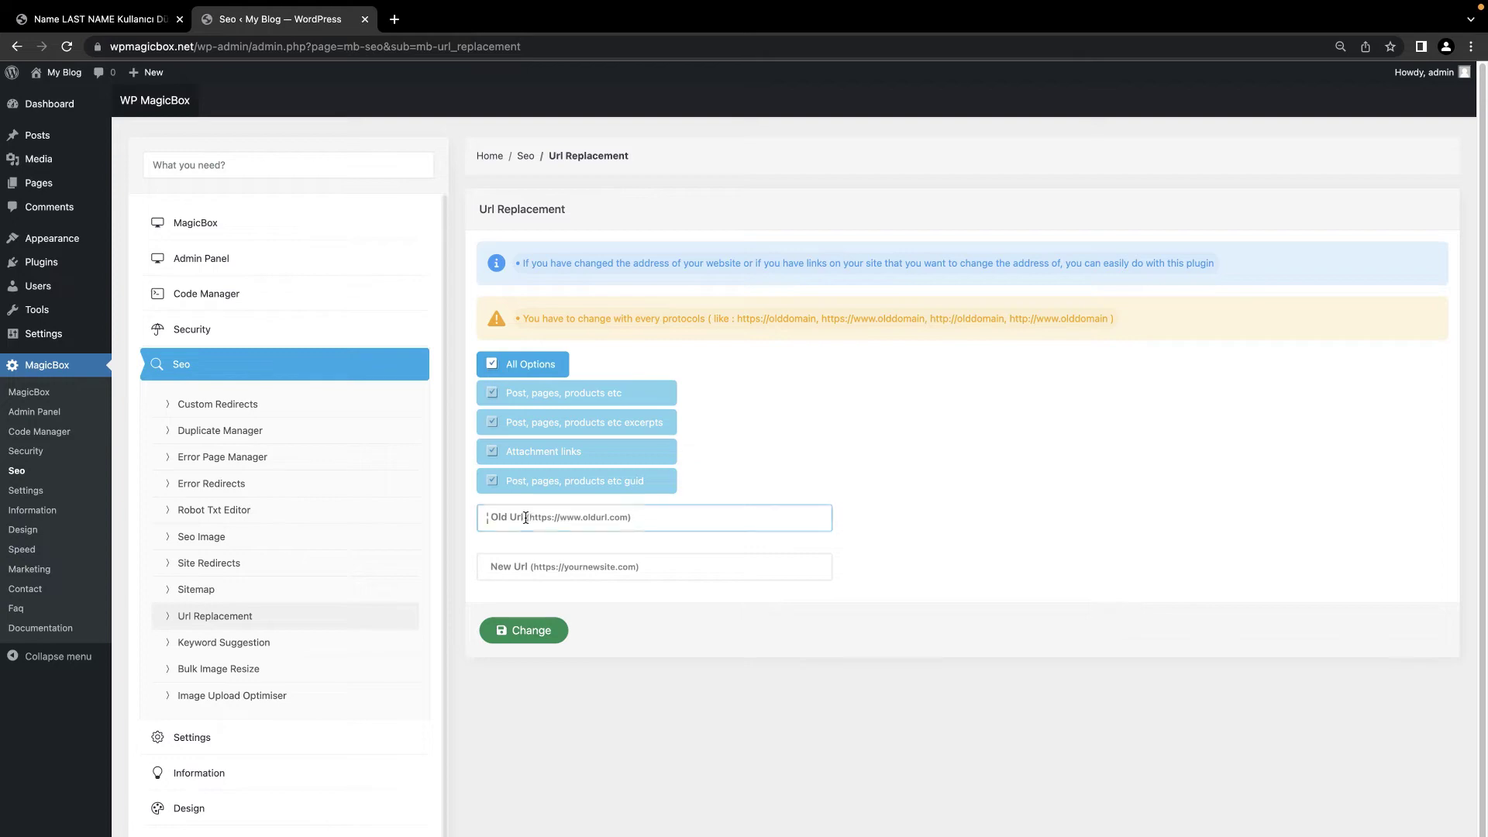
left_click(534, 570)
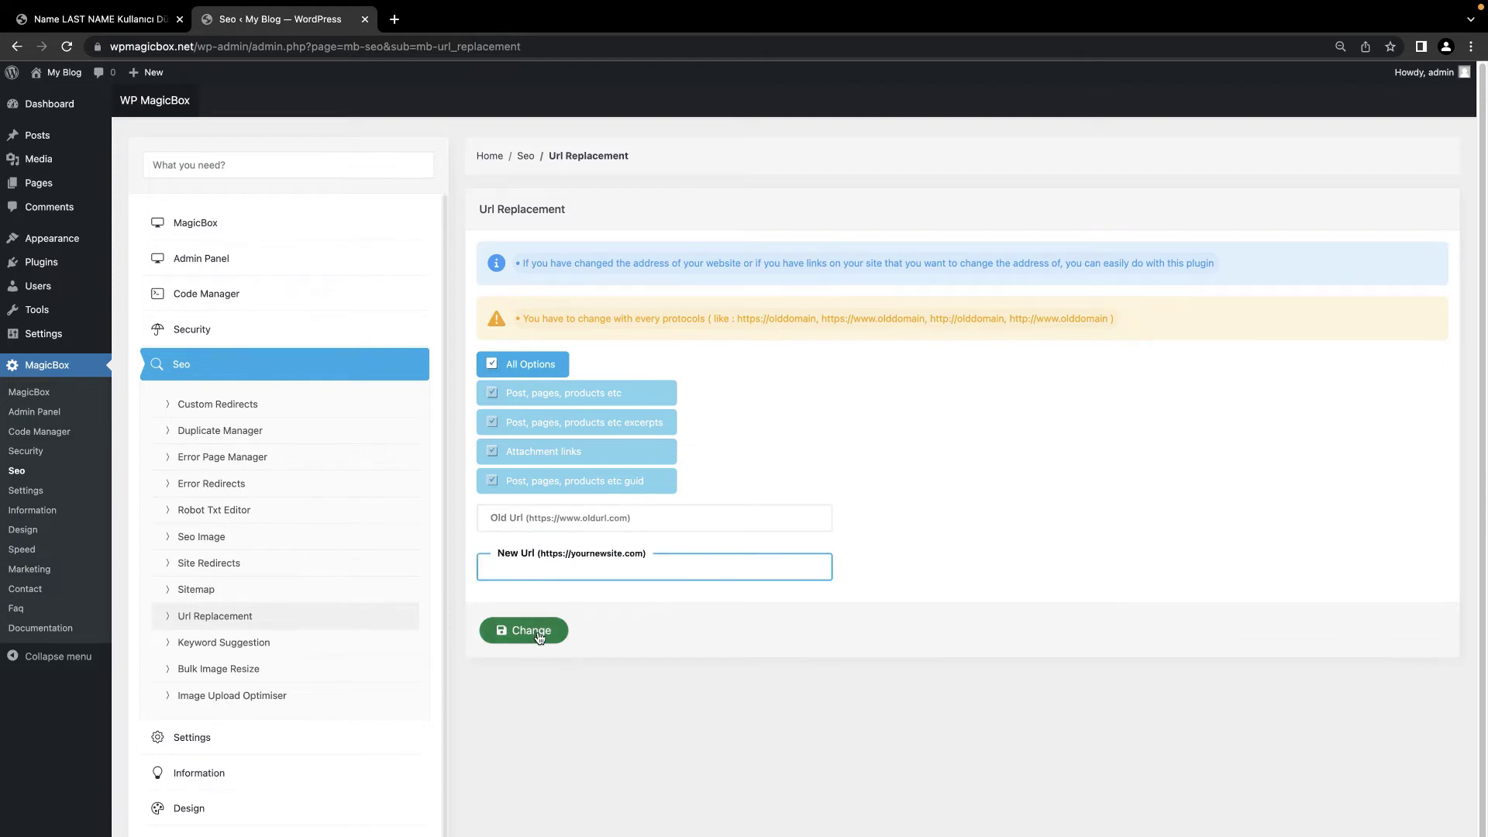
left_click(539, 631)
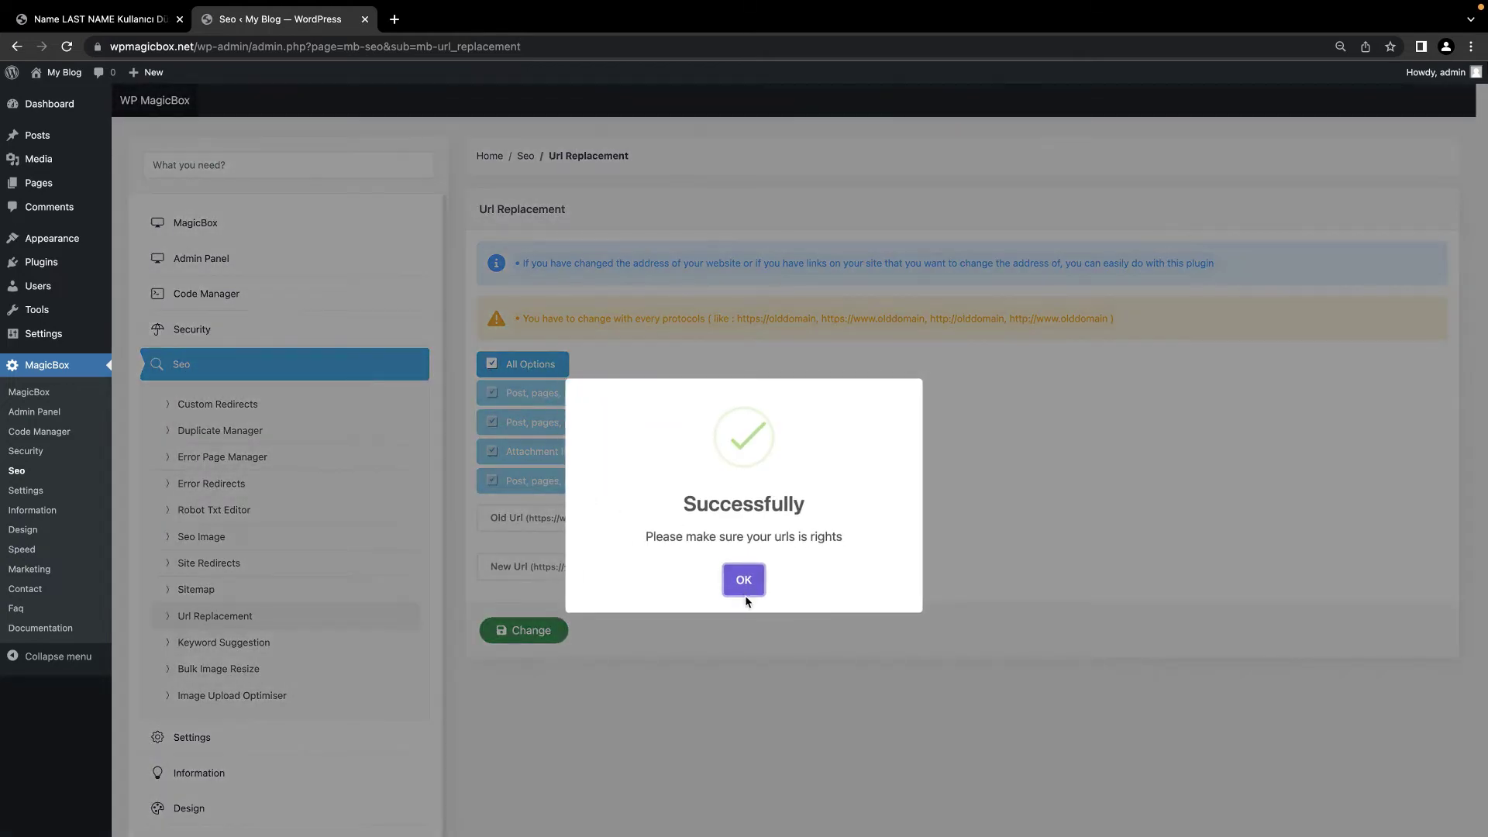
left_click(745, 582)
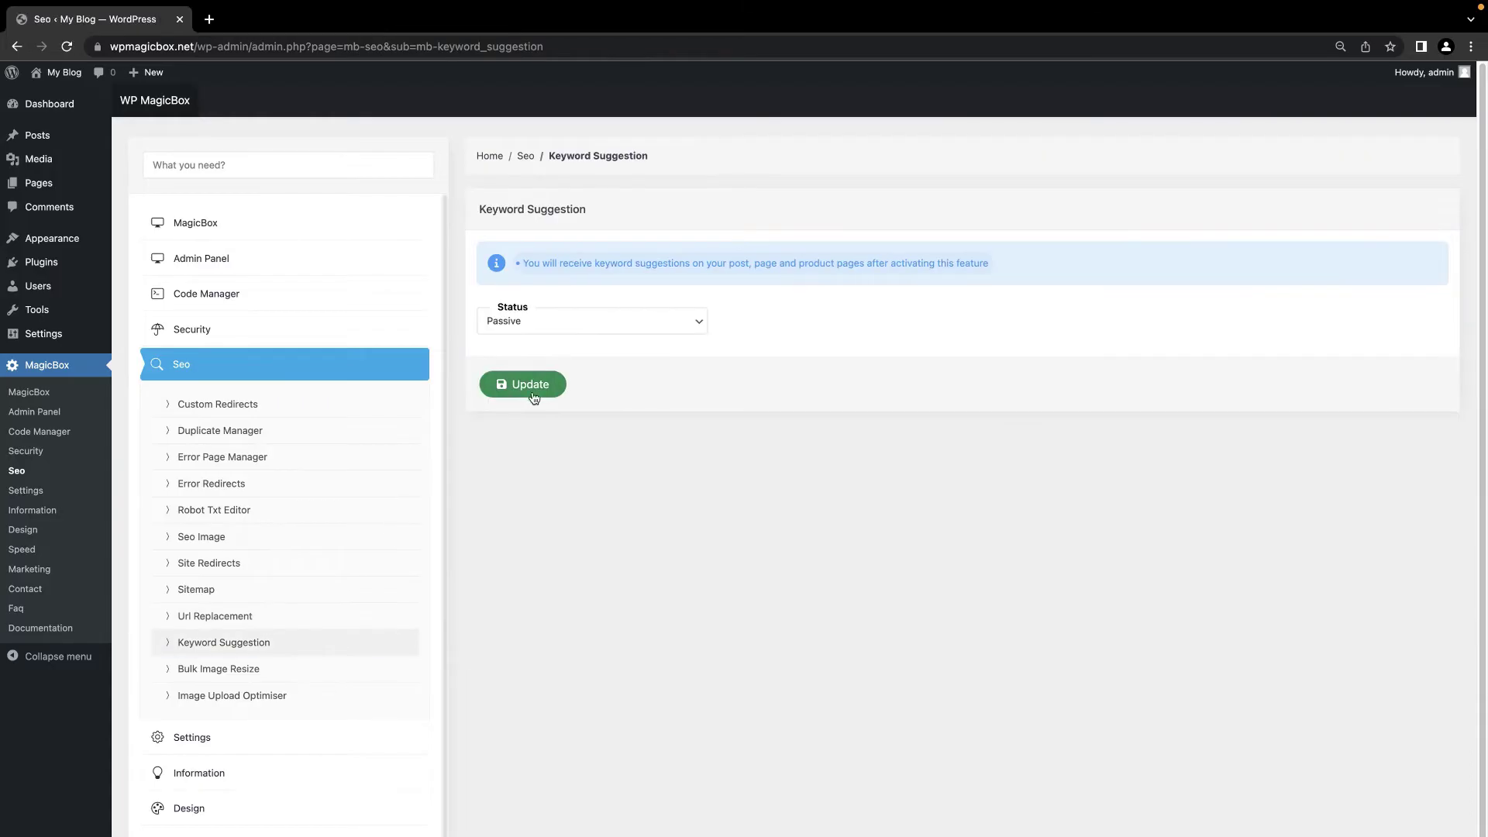
Step: Set Keyword Suggestion status to Active and save
left_click(552, 324)
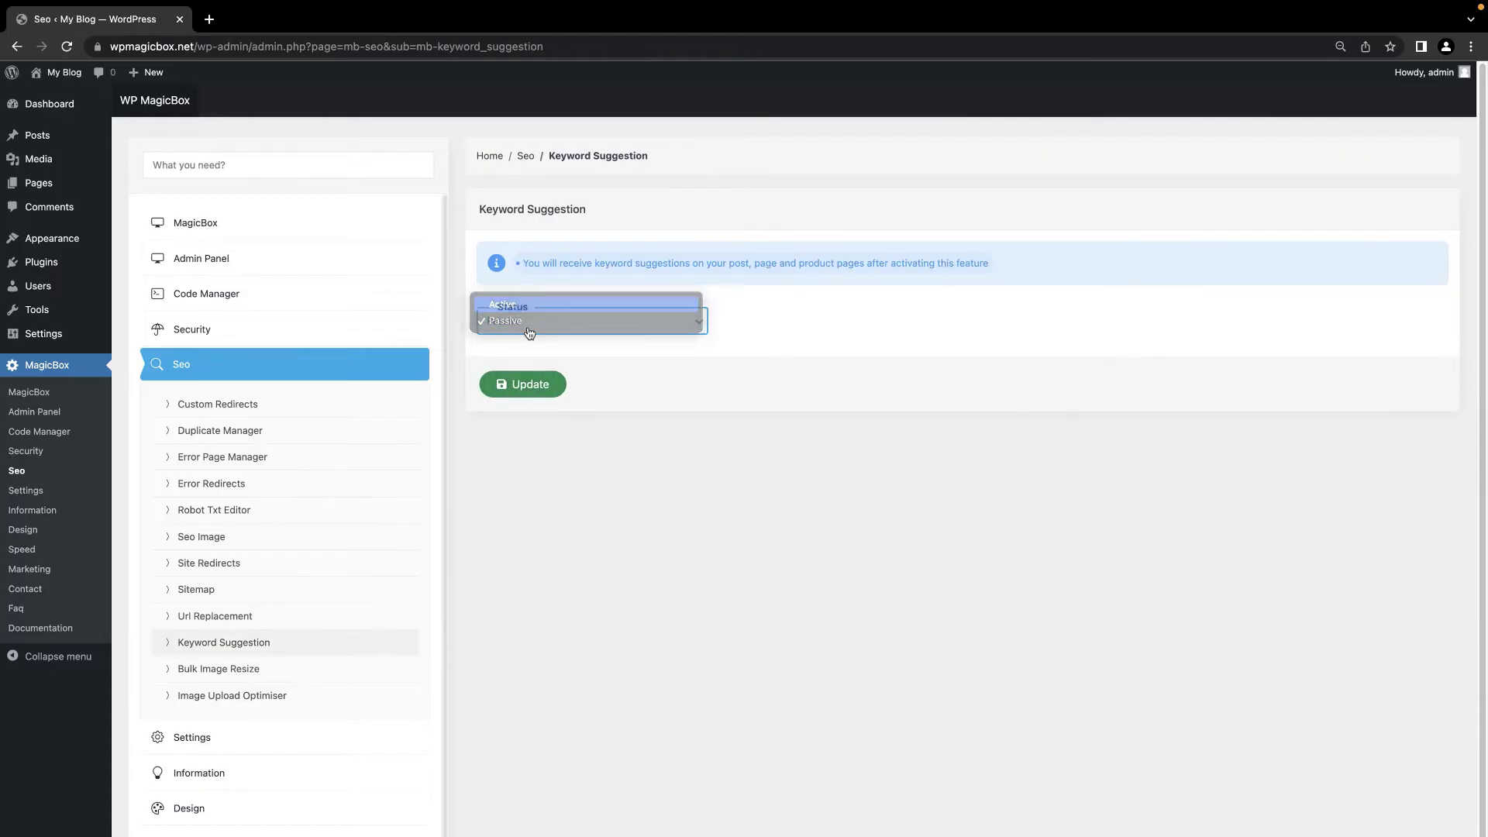
left_click(511, 305)
left_click(522, 384)
left_click(744, 578)
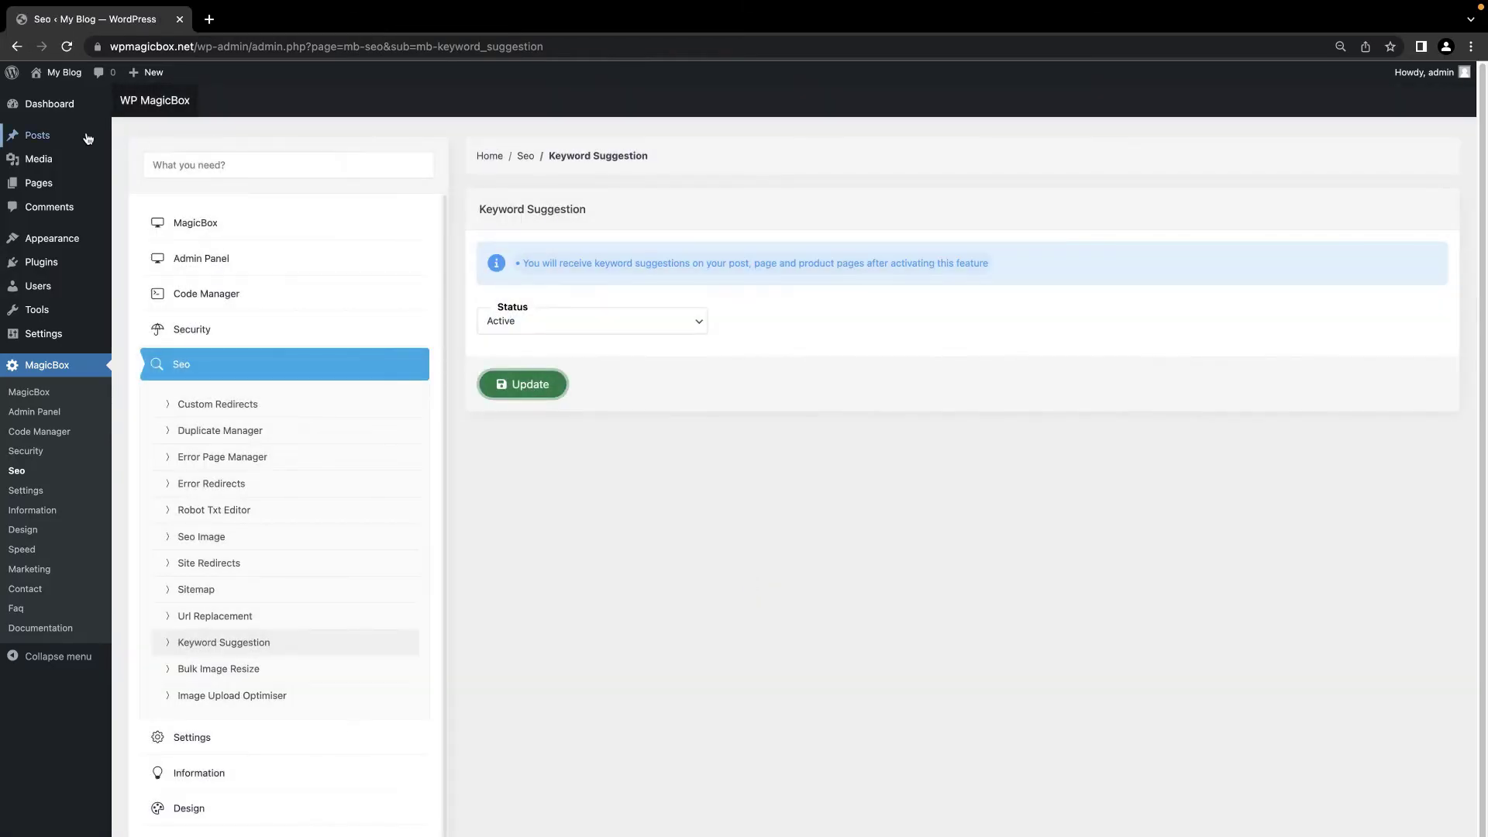
Step: Publish a new 'Web Design' post tagged with six suggested keywords, e.g. web design course
left_click(191, 128)
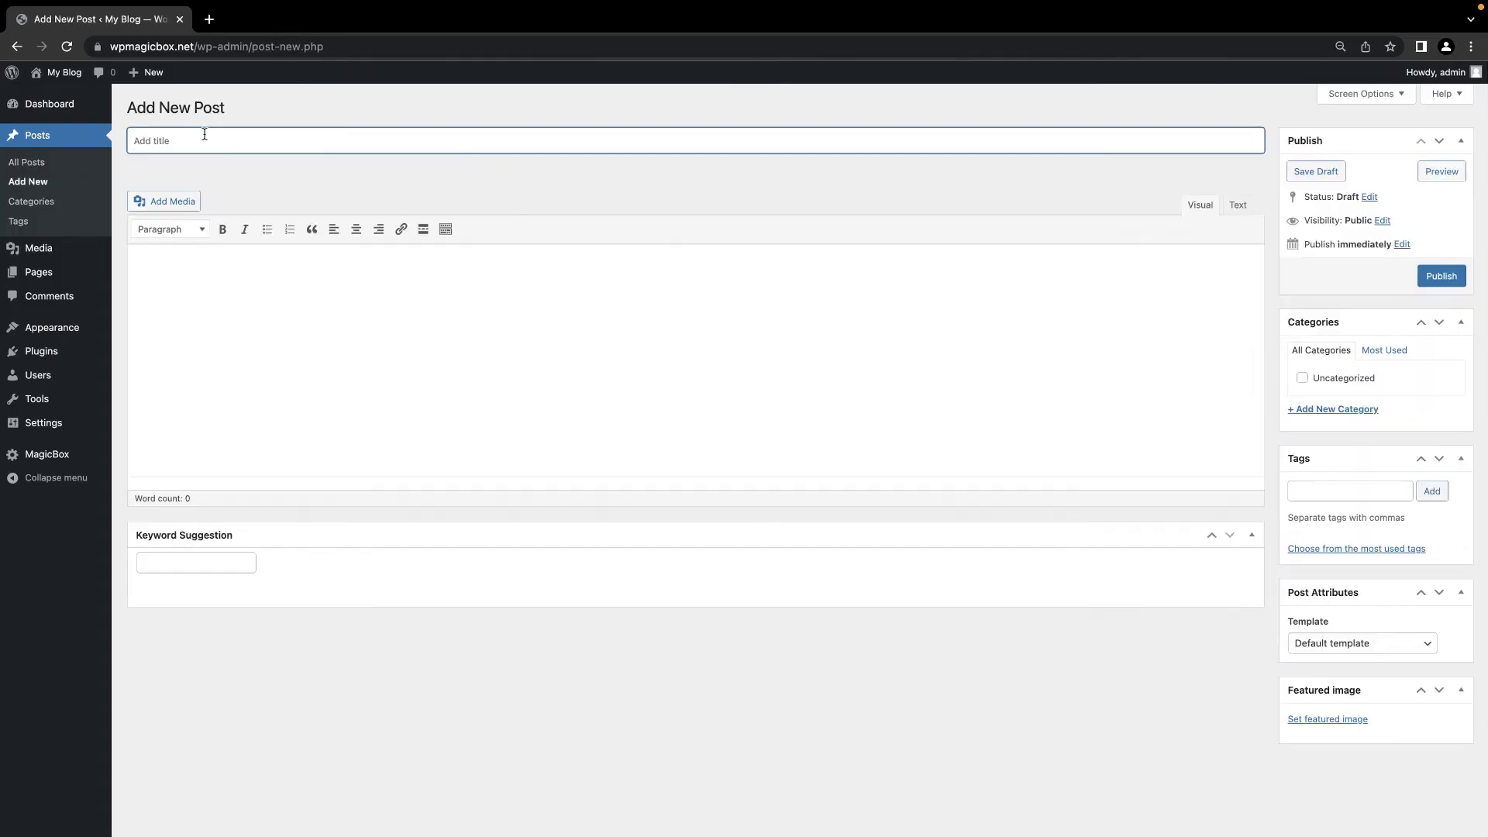
type("Web Design")
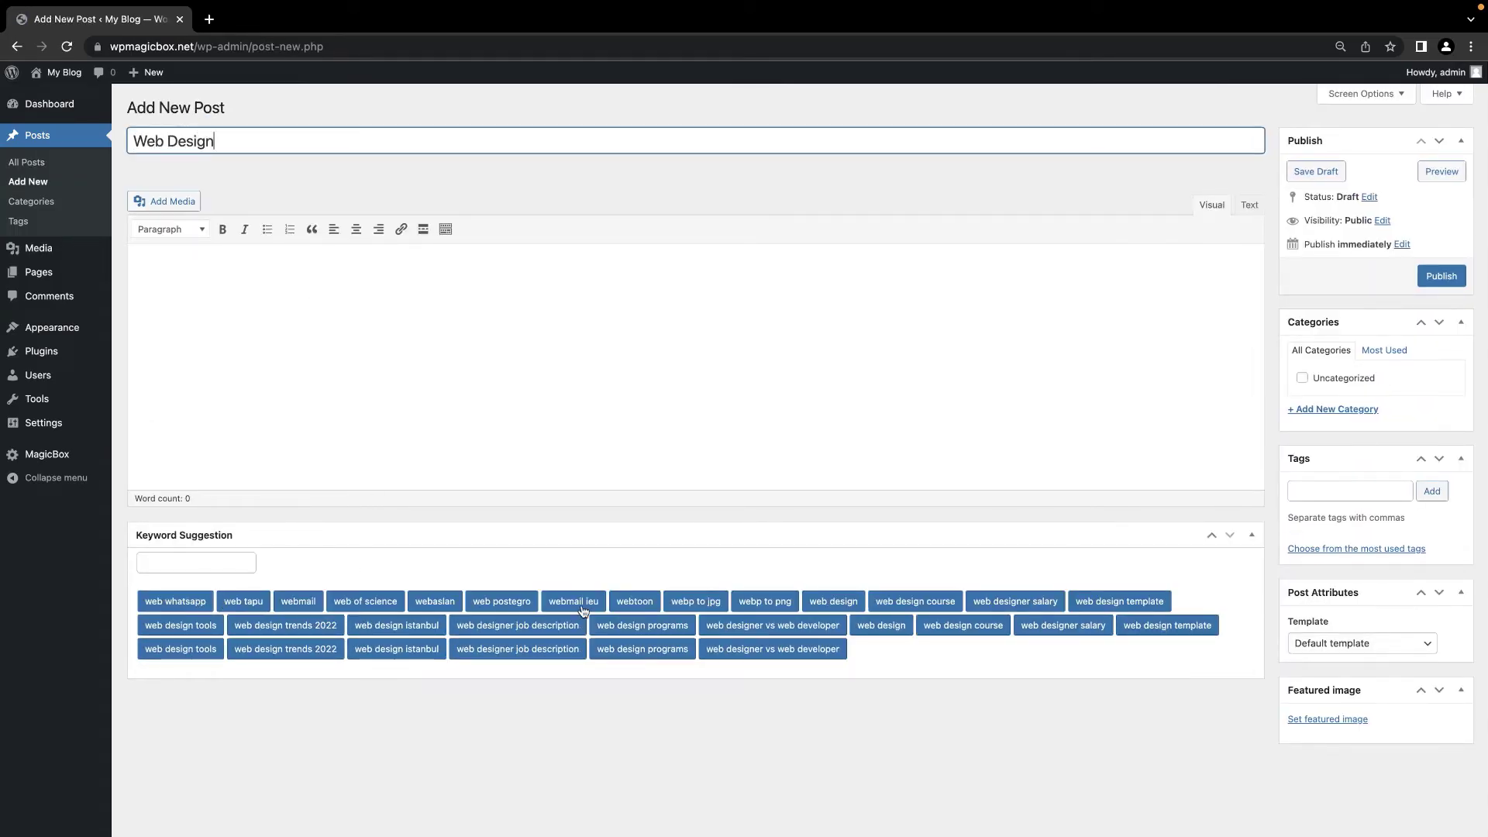
left_click(638, 626)
left_click(973, 655)
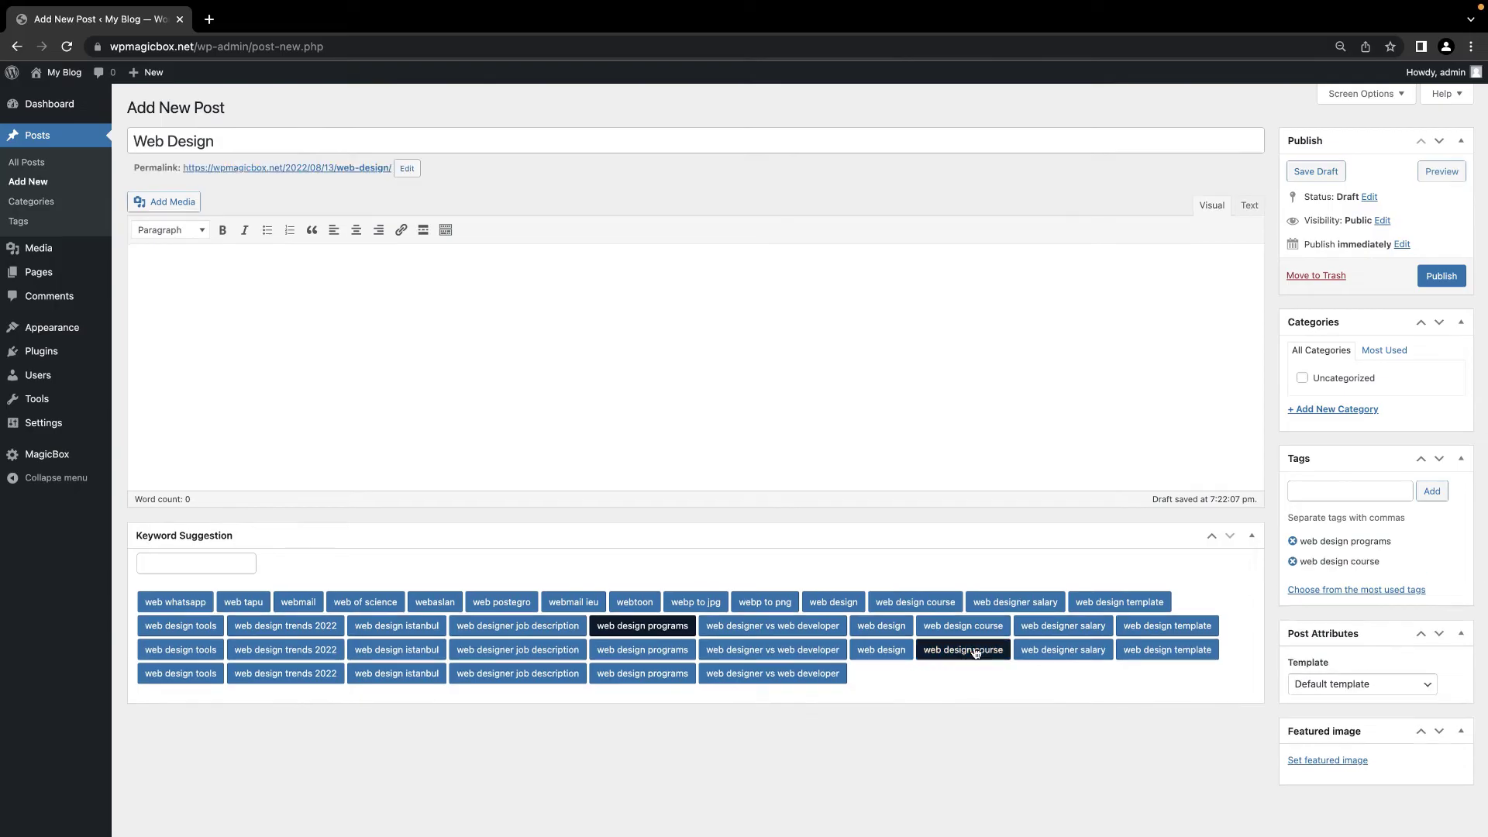
left_click(1150, 656)
left_click(555, 680)
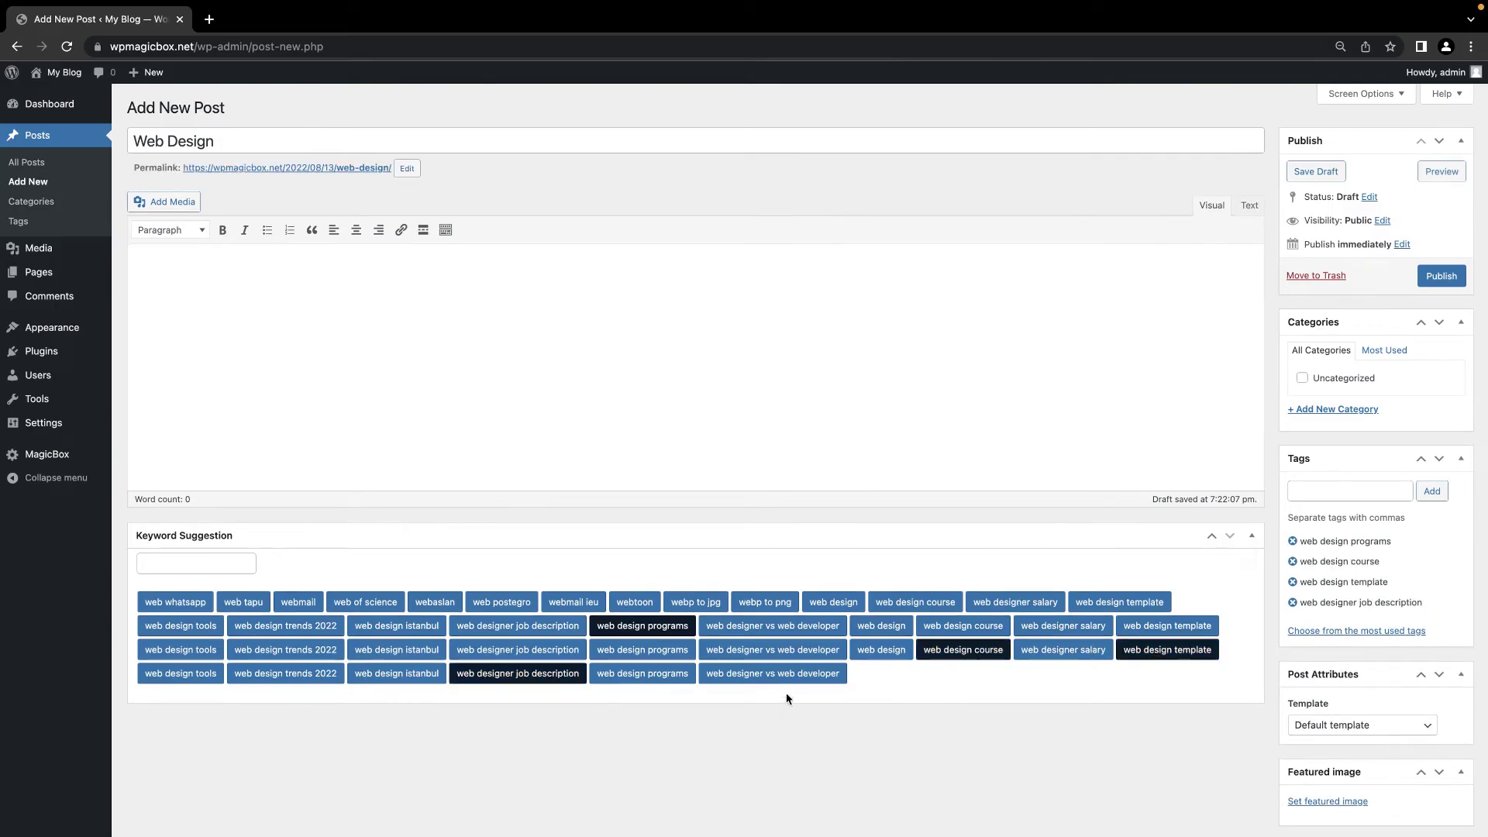
left_click(795, 681)
left_click(313, 648)
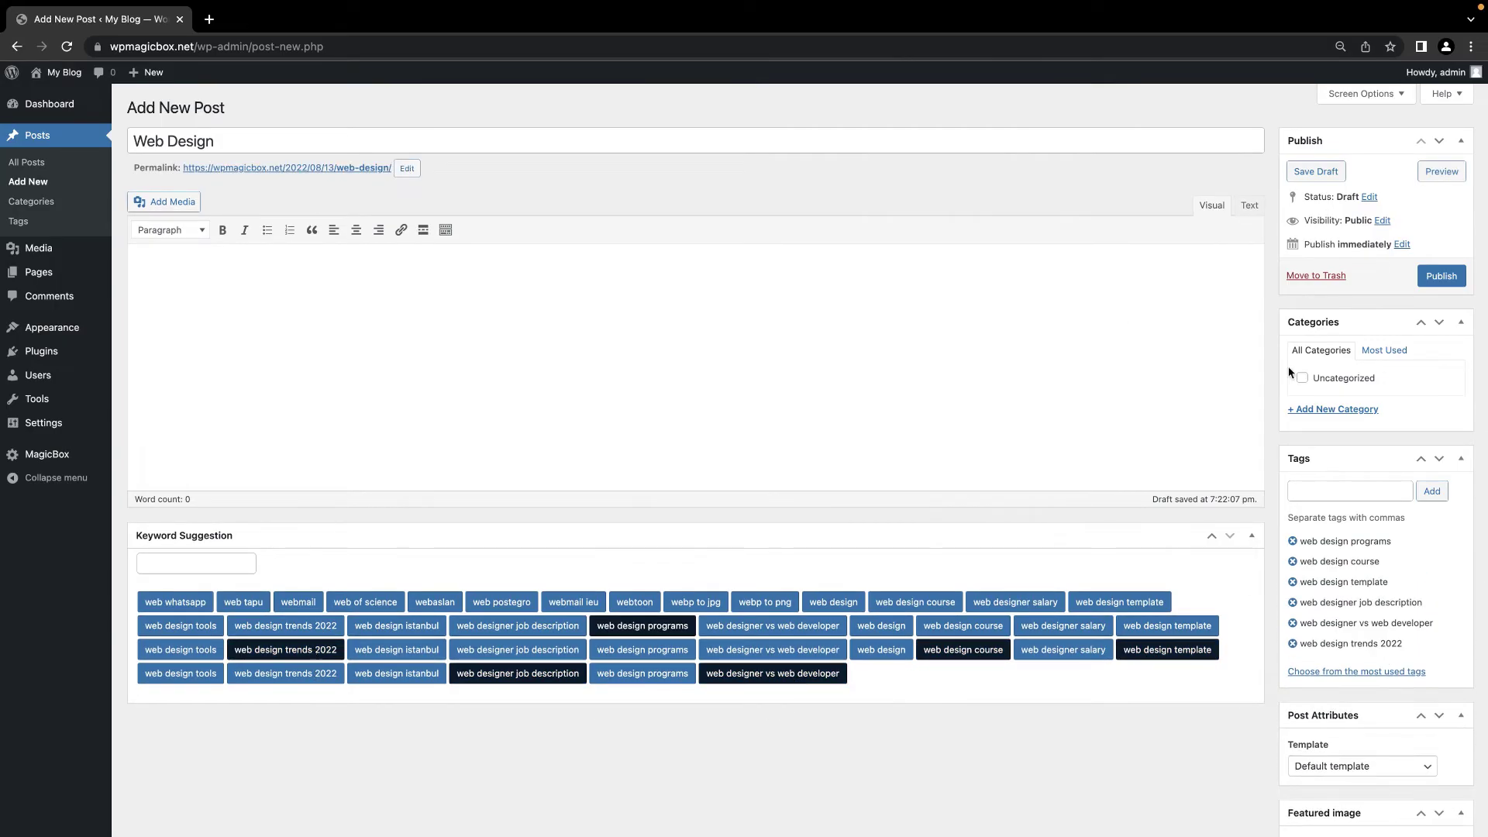
left_click(1440, 276)
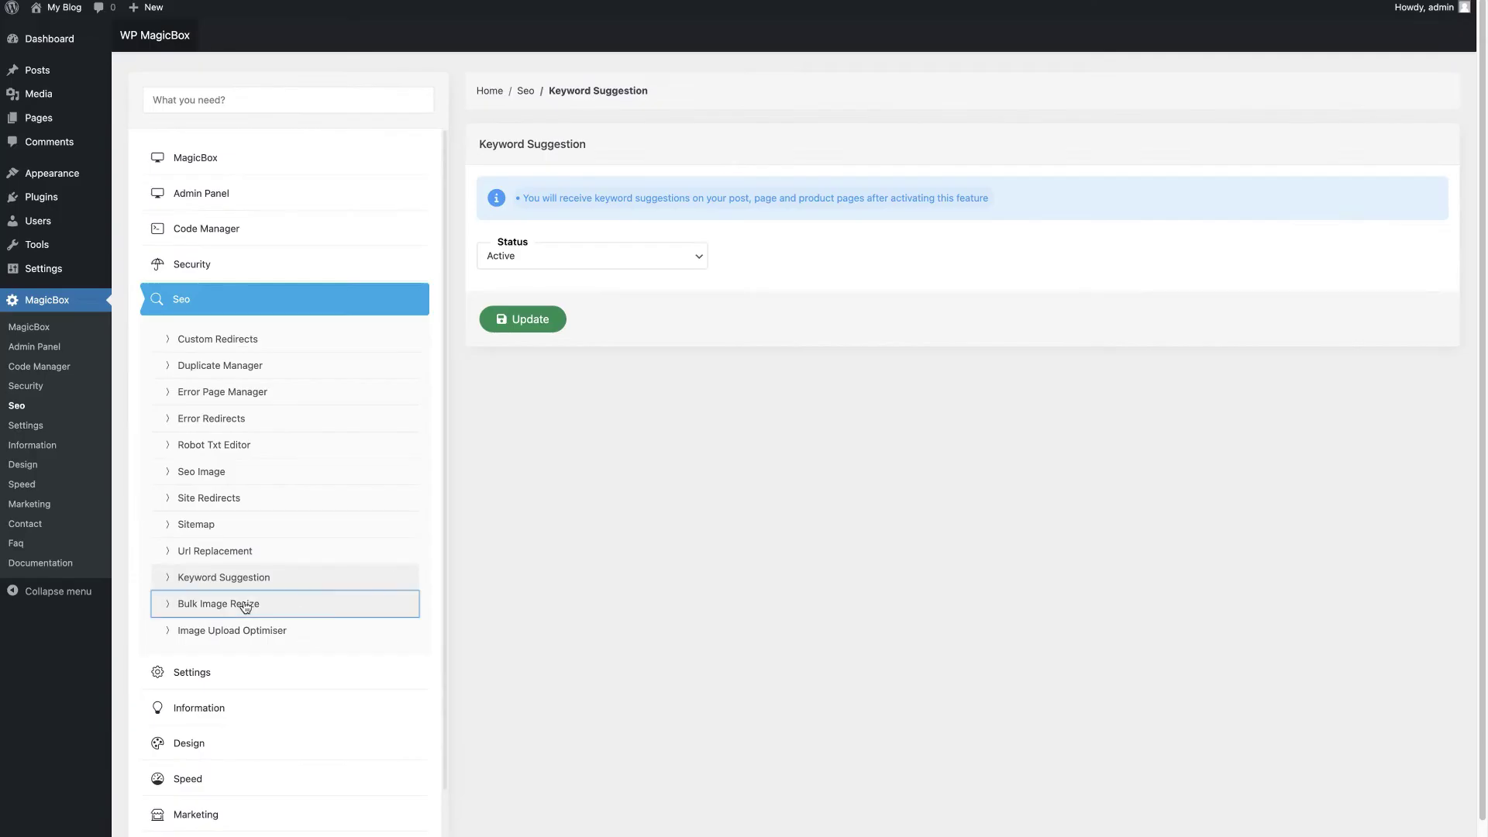
Step: Turn on thumbnail resizing in Bulk Image Resize with quality 50
left_click(242, 604)
scroll(682, 454, "down", 2)
left_click(657, 241)
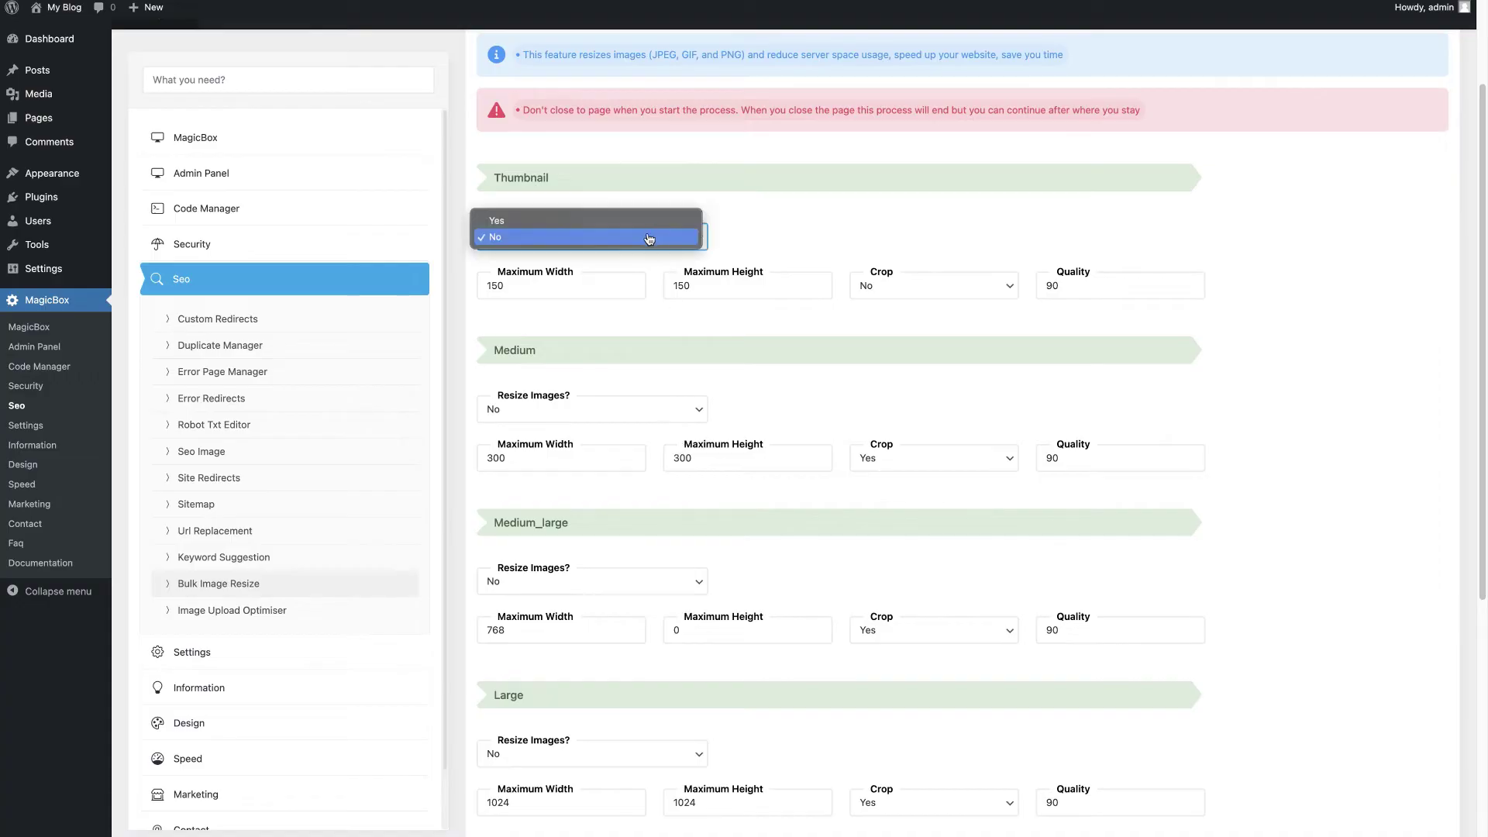
left_click(657, 240)
left_click(1054, 285)
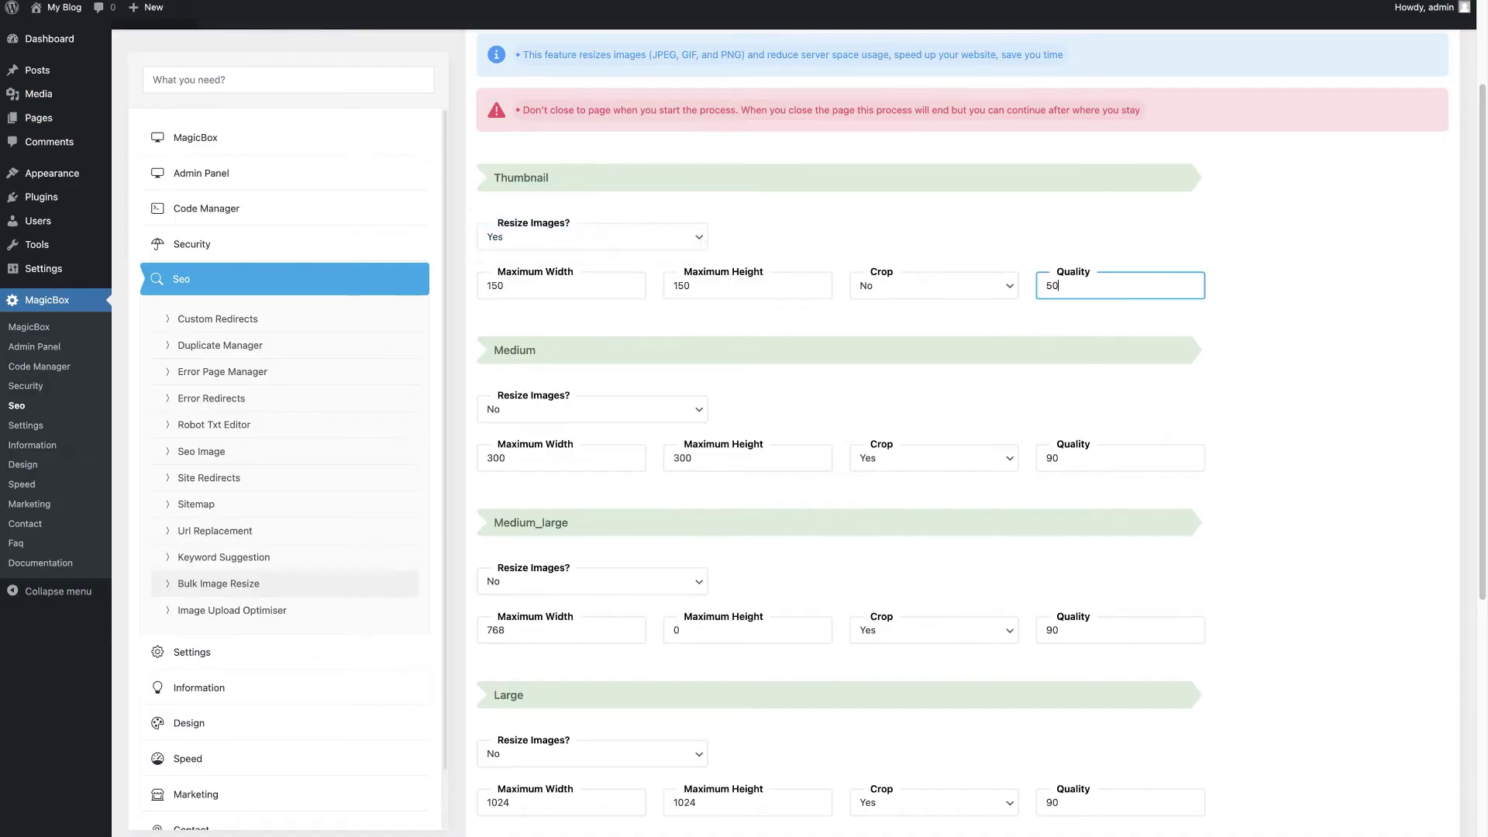
Step: Turn on resizing for 2048x2048 images at 1024 × 768 and start the bulk resize
scroll(748, 411, "down", 5)
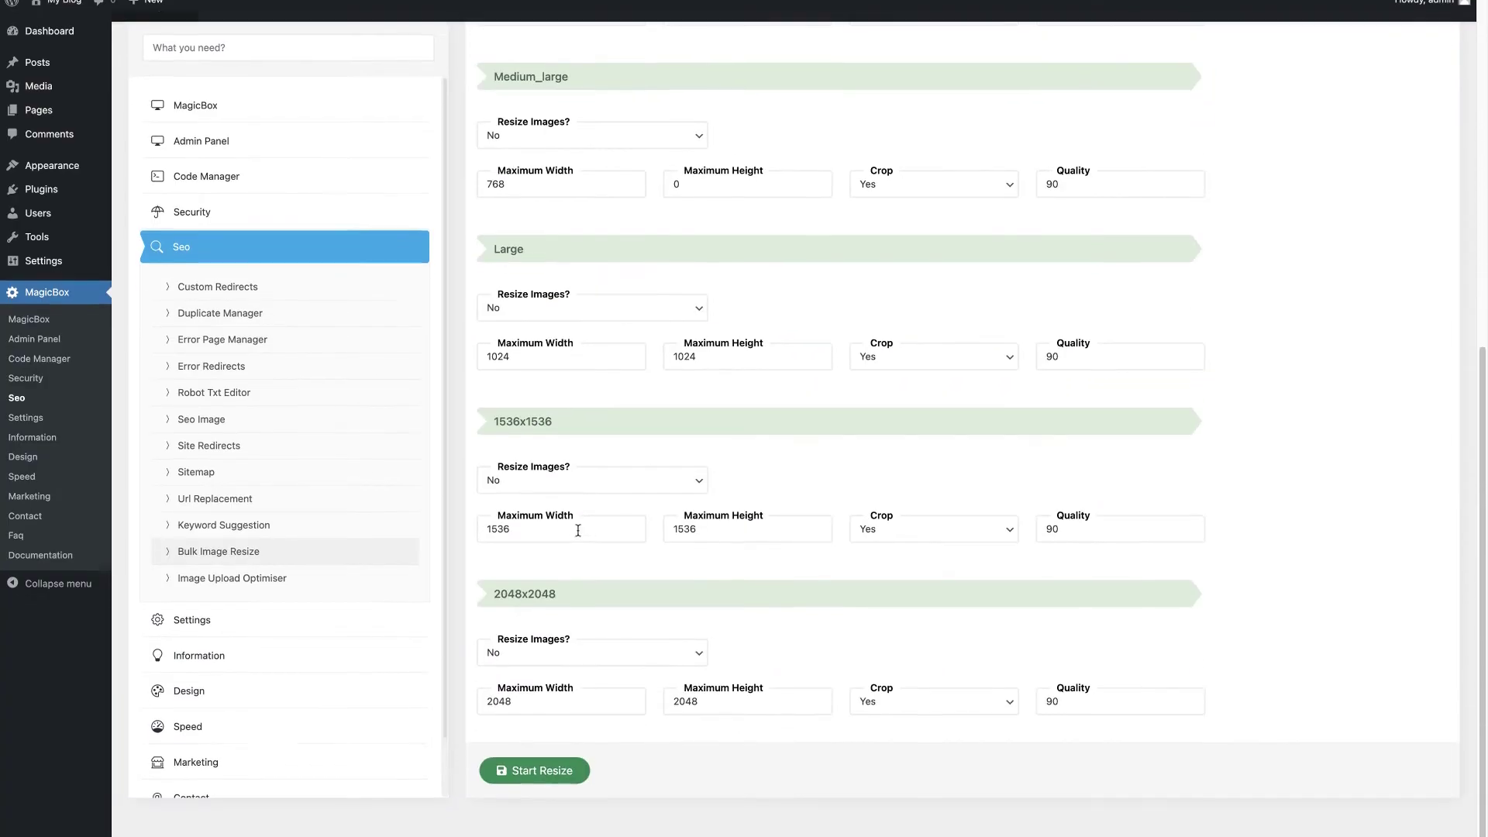
left_click(551, 652)
left_click(551, 633)
left_click(550, 703)
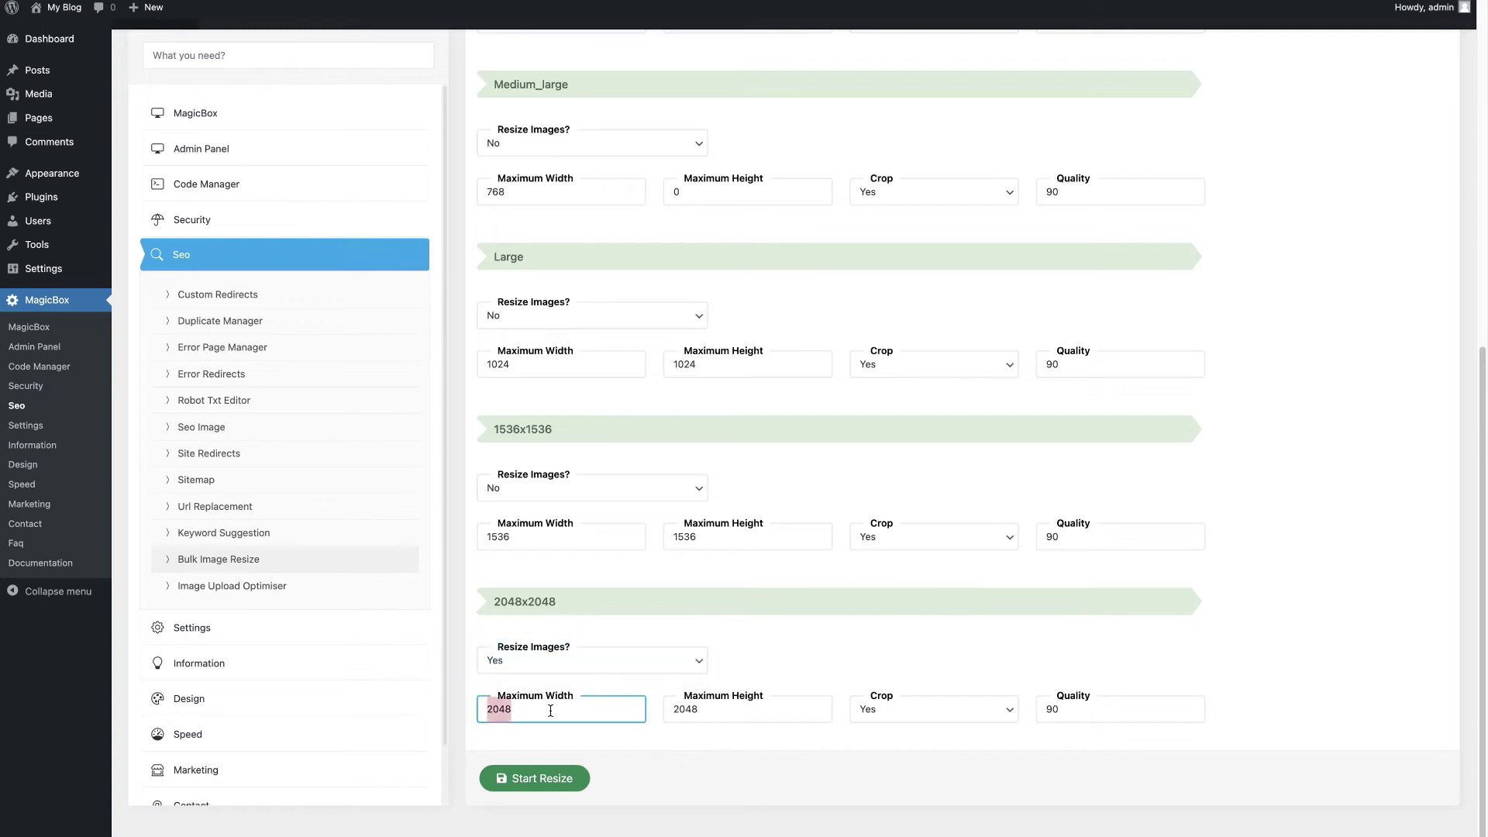
type("1024")
left_click(691, 708)
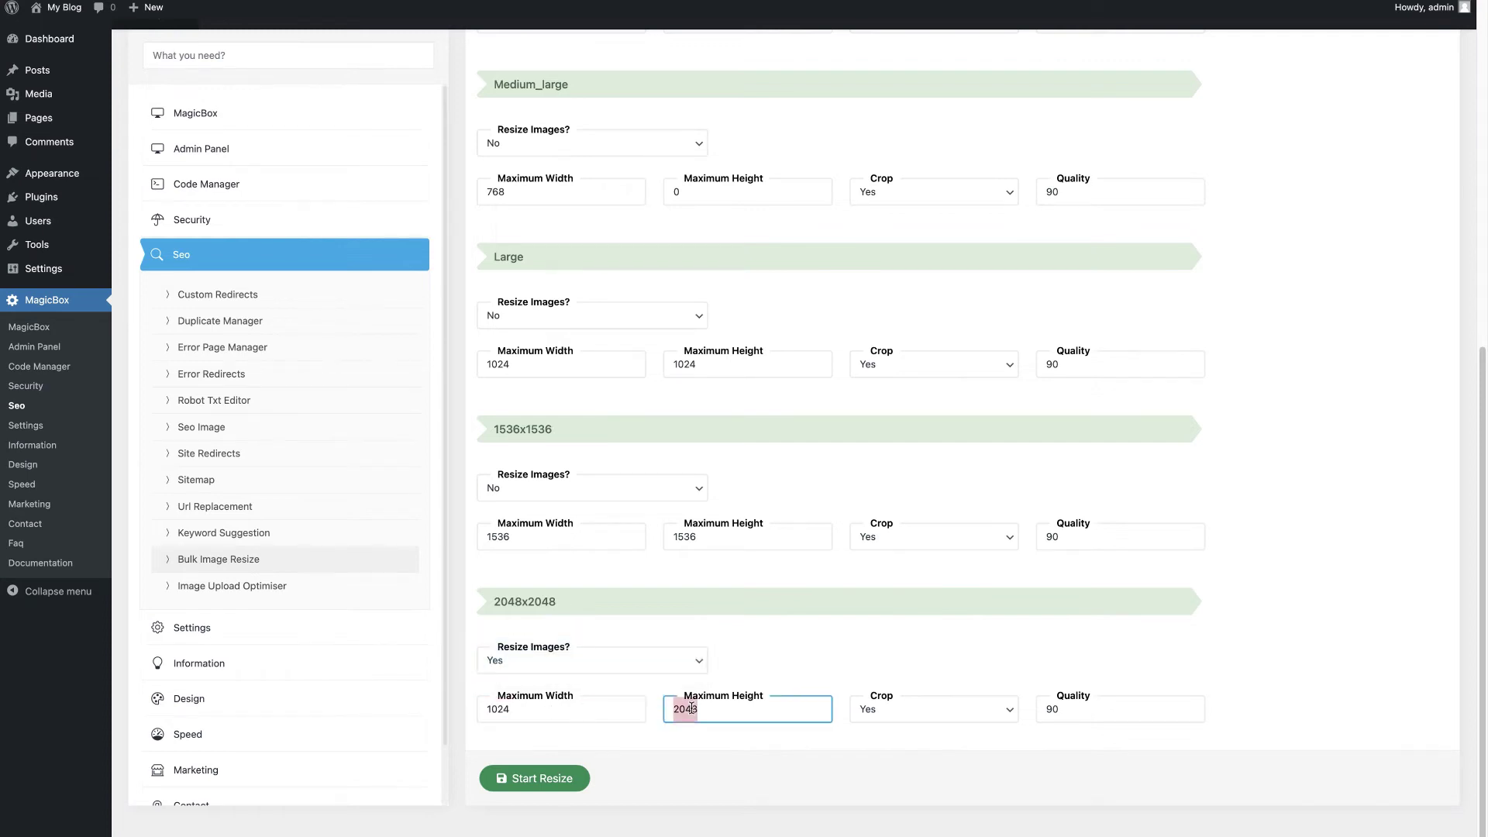
left_click(542, 780)
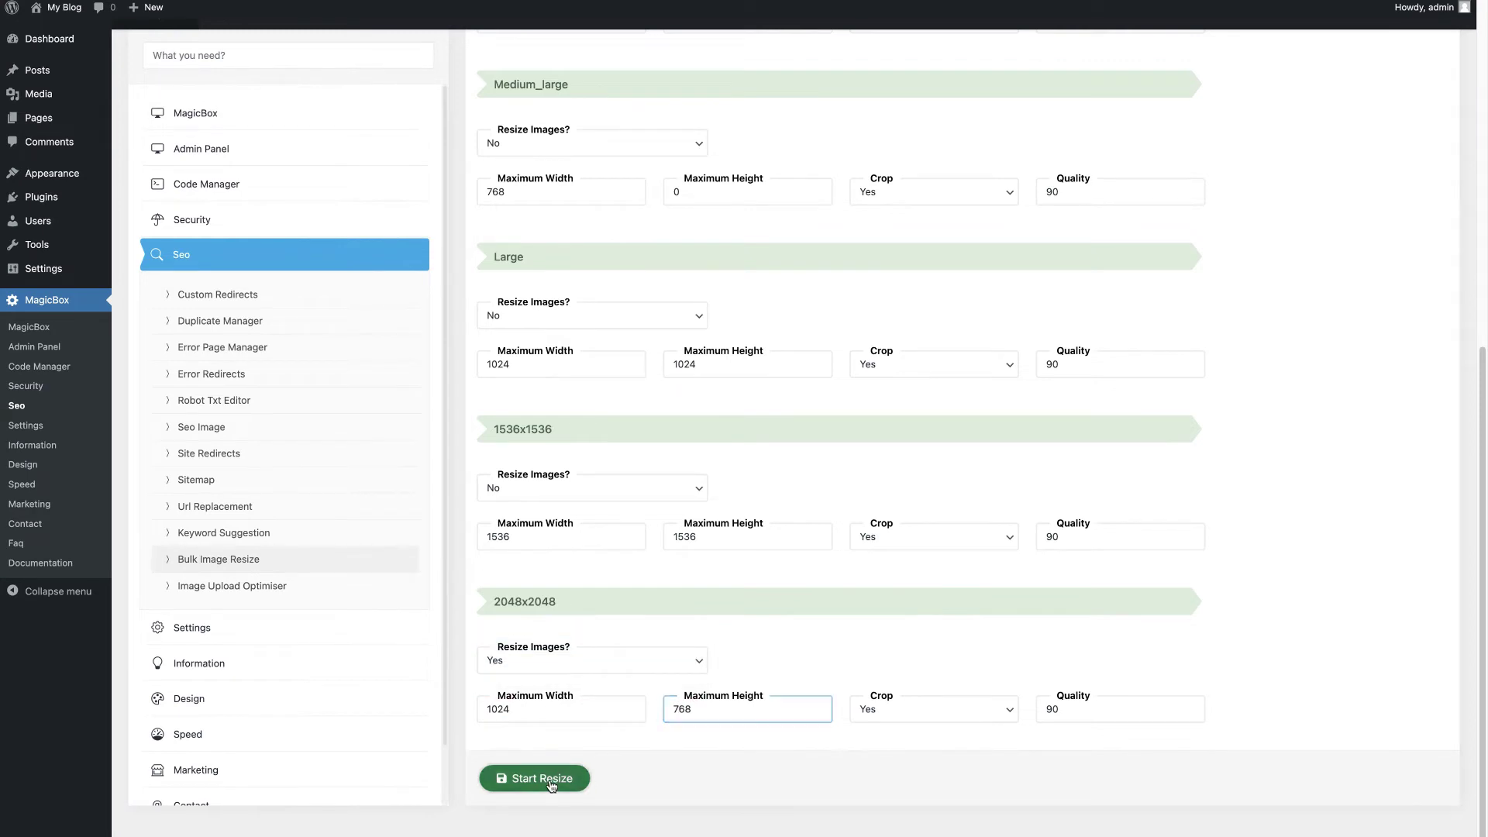
left_click(744, 608)
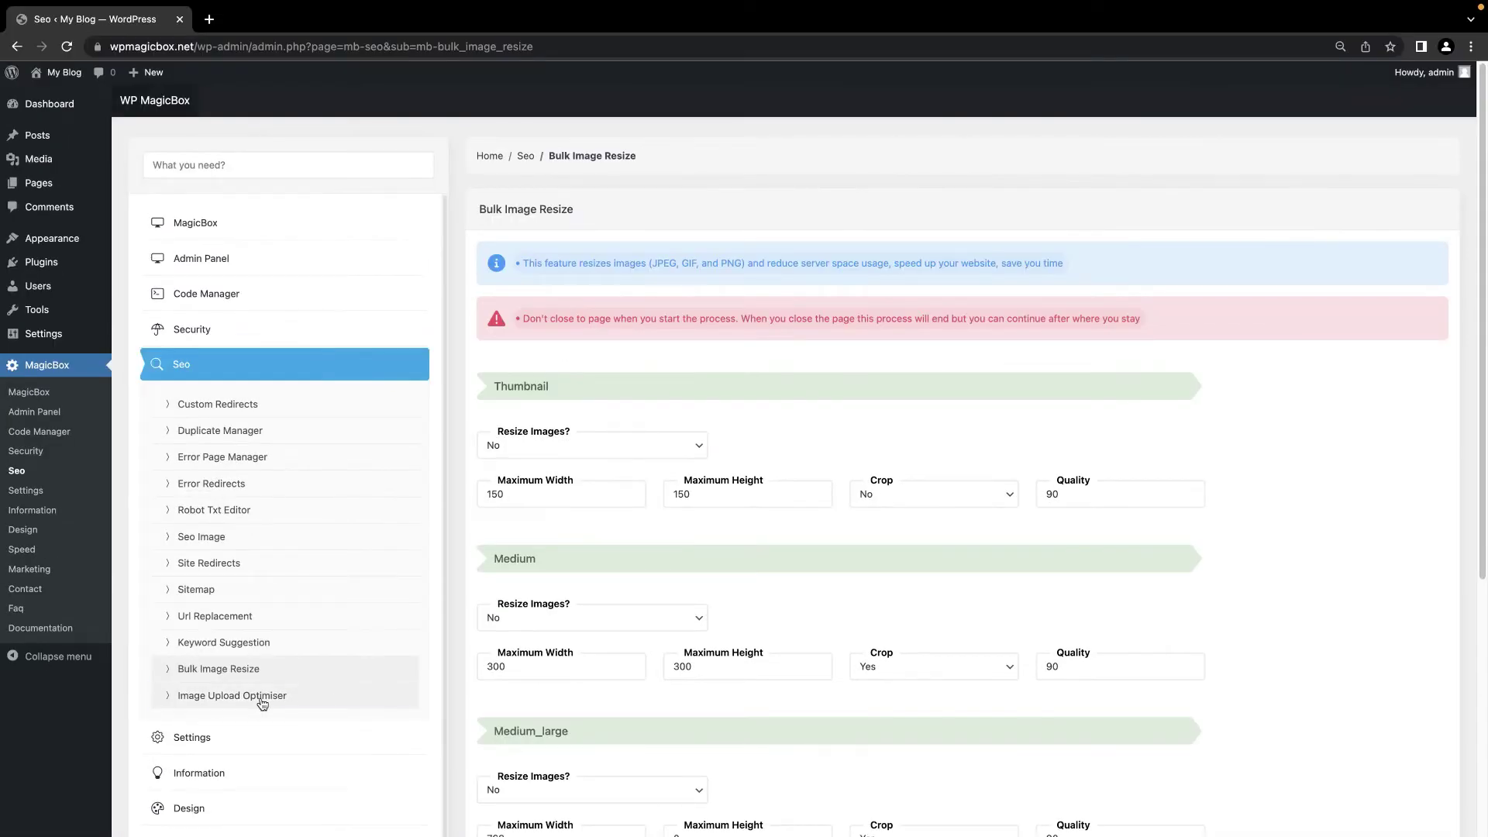
Step: Save the Image Upload Optimiser as Yes with 1024 × 768 max, quality 60 and 5 MB max size
left_click(233, 696)
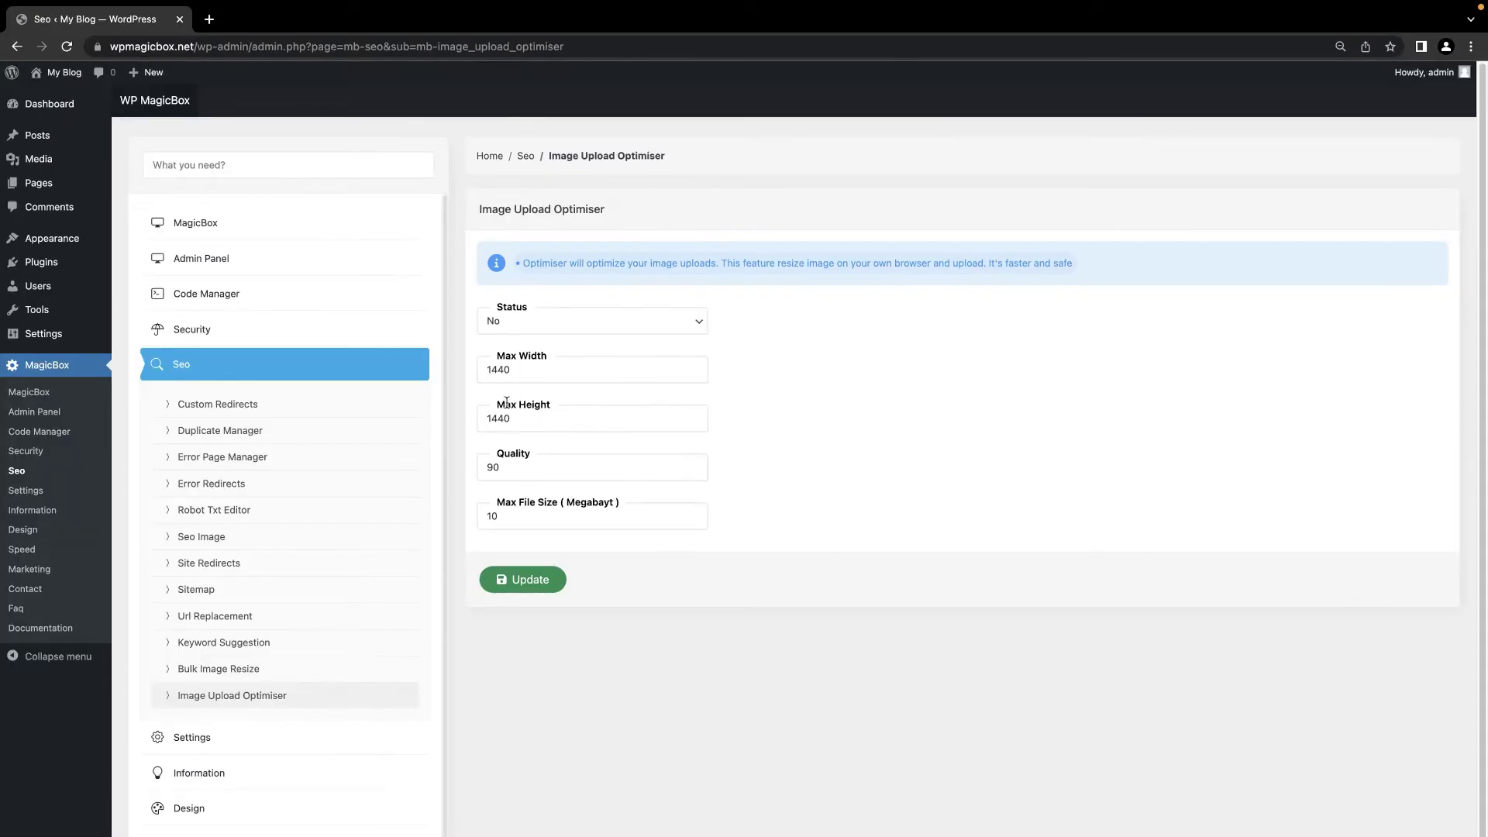
left_click(542, 325)
left_click(527, 304)
left_click(528, 374)
double_click(522, 417)
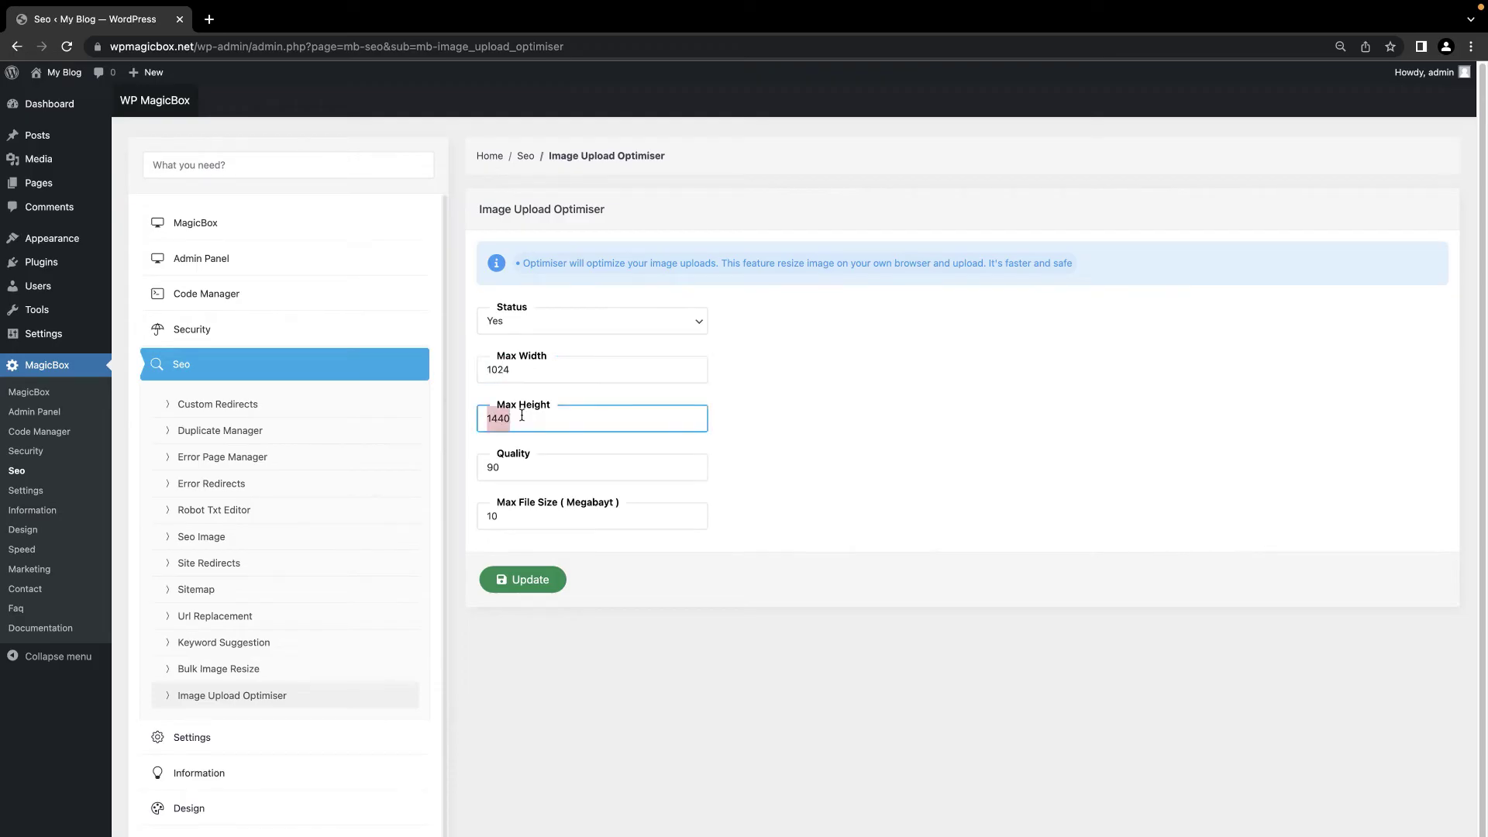
double_click(504, 474)
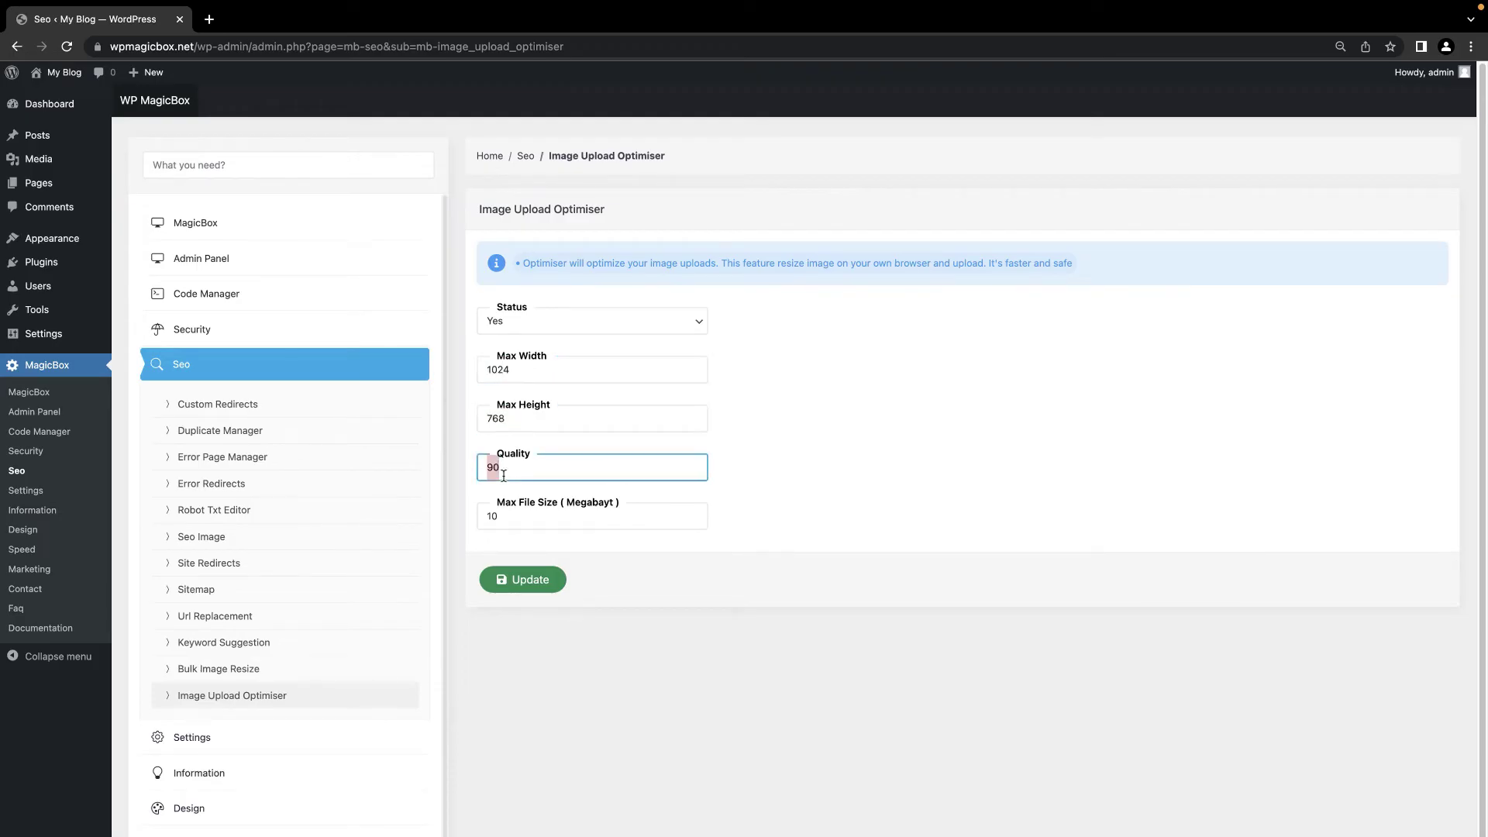
double_click(506, 515)
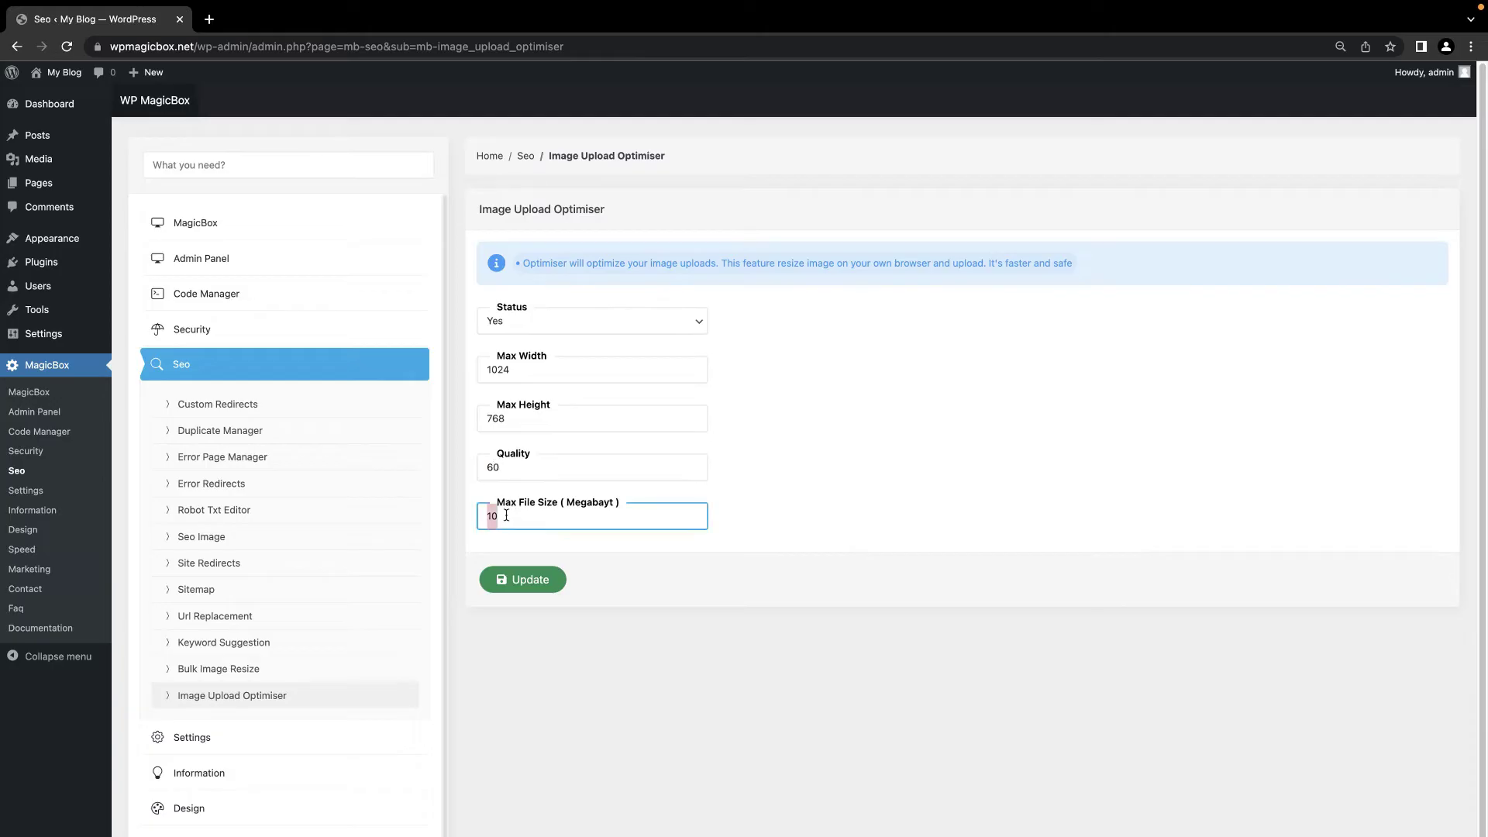
type("5")
left_click(530, 580)
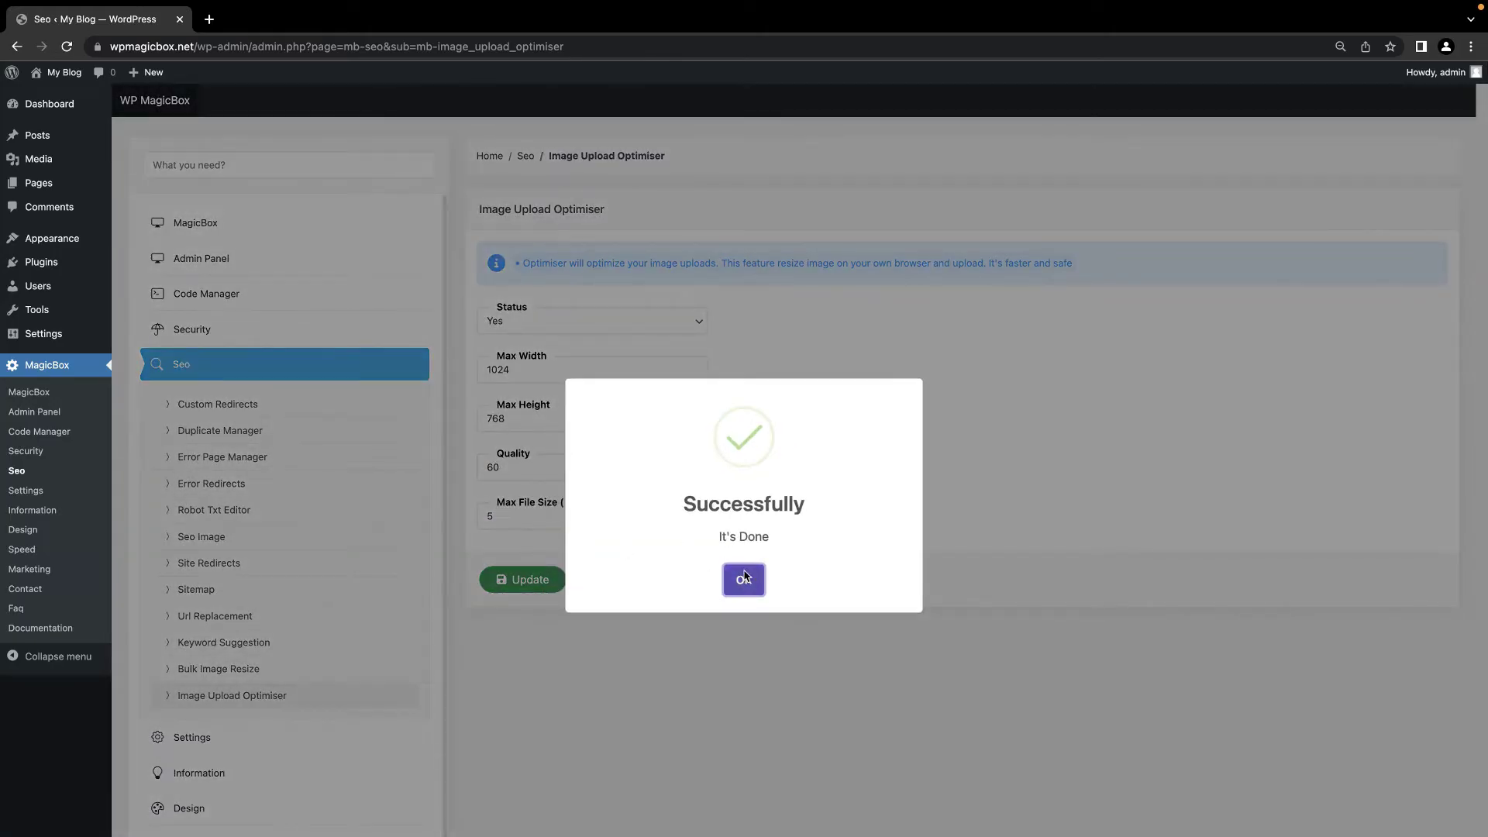
left_click(744, 577)
left_click(305, 365)
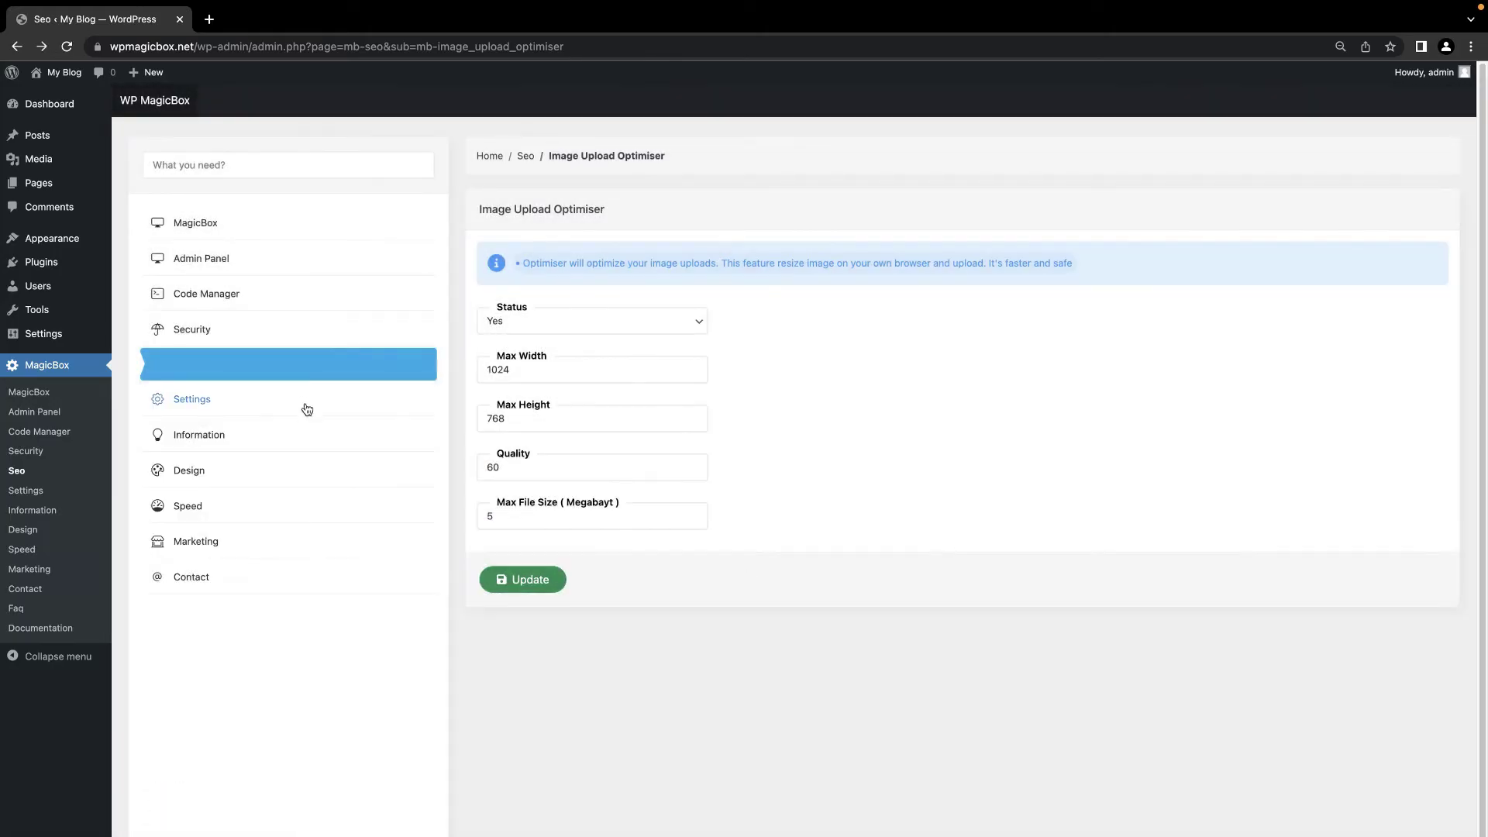
left_click(305, 408)
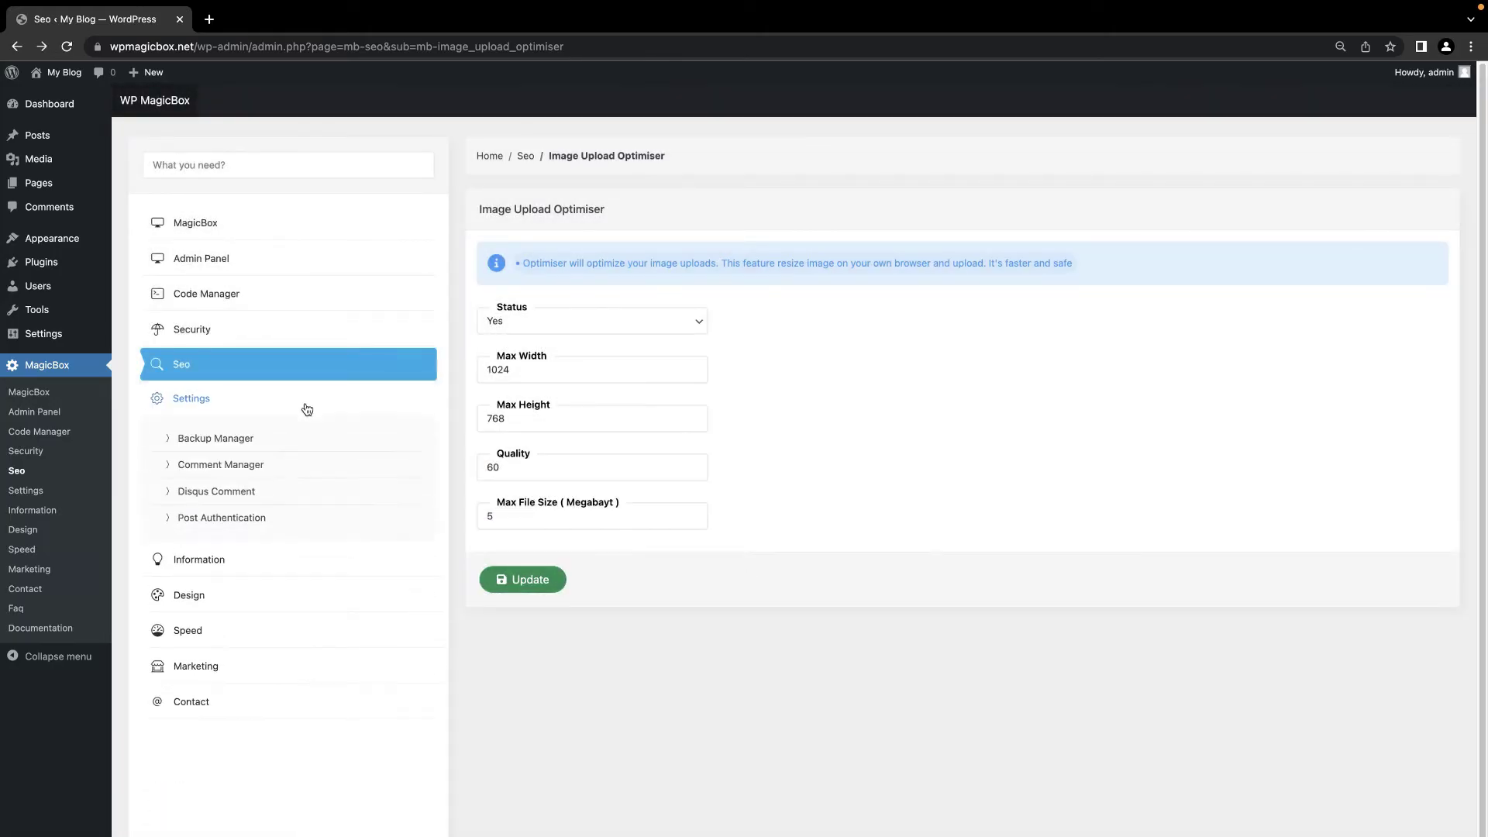
Step: Run a plugins backup, a database backup and a full site backup in the Backup Manager
left_click(243, 439)
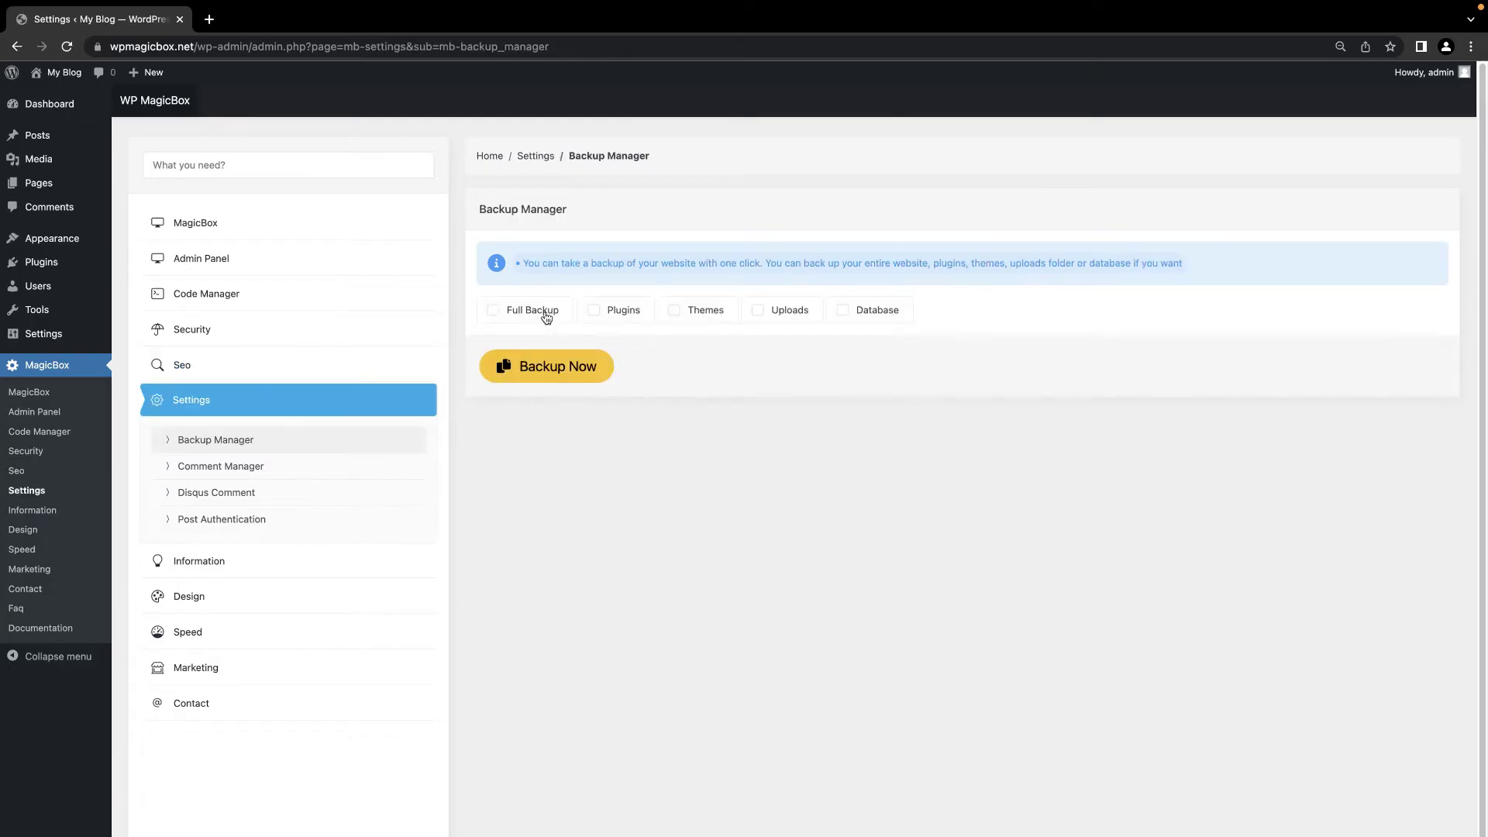
left_click(608, 314)
left_click(573, 370)
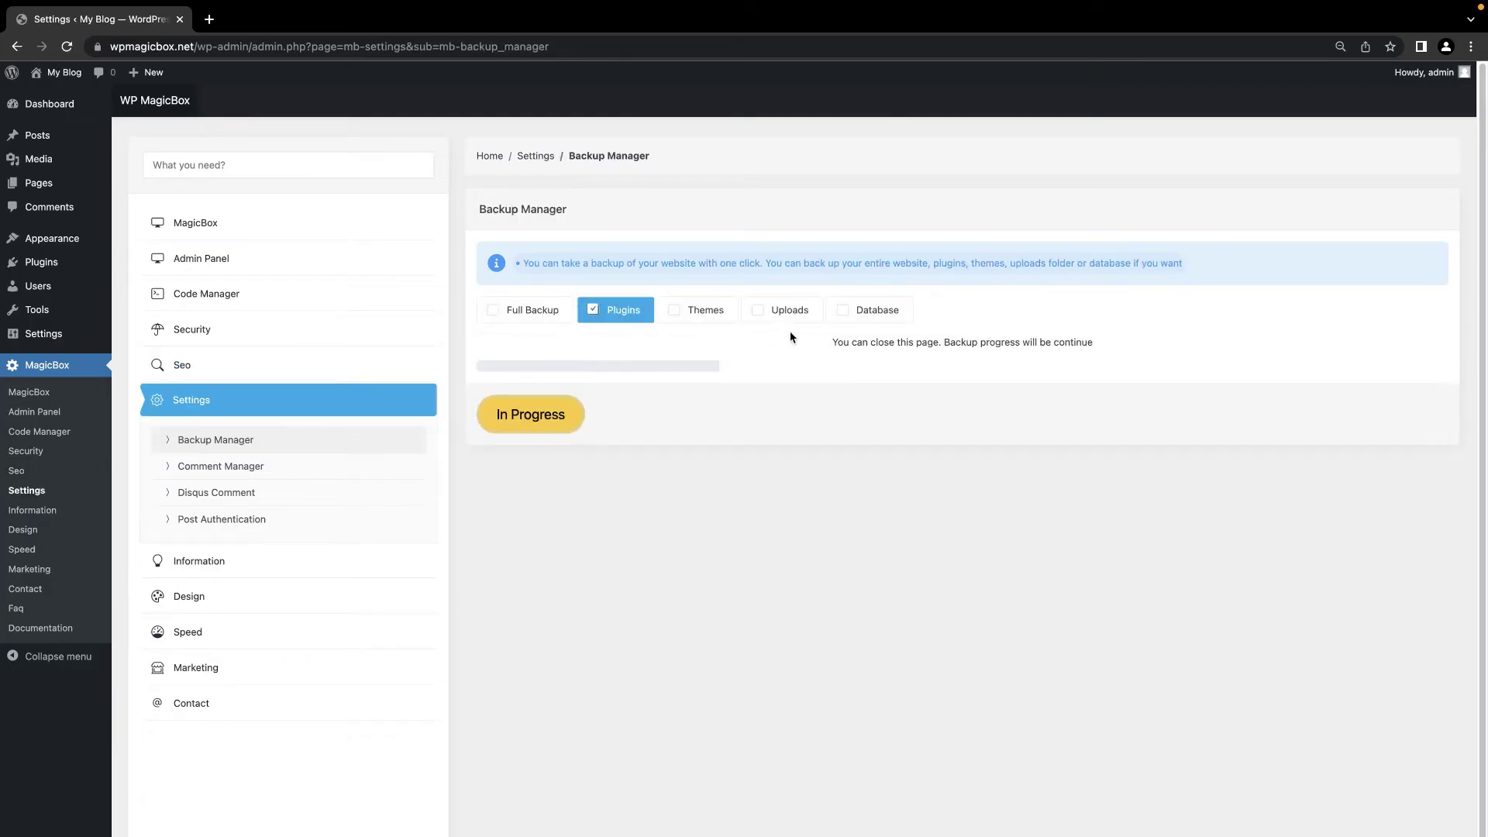
left_click(865, 313)
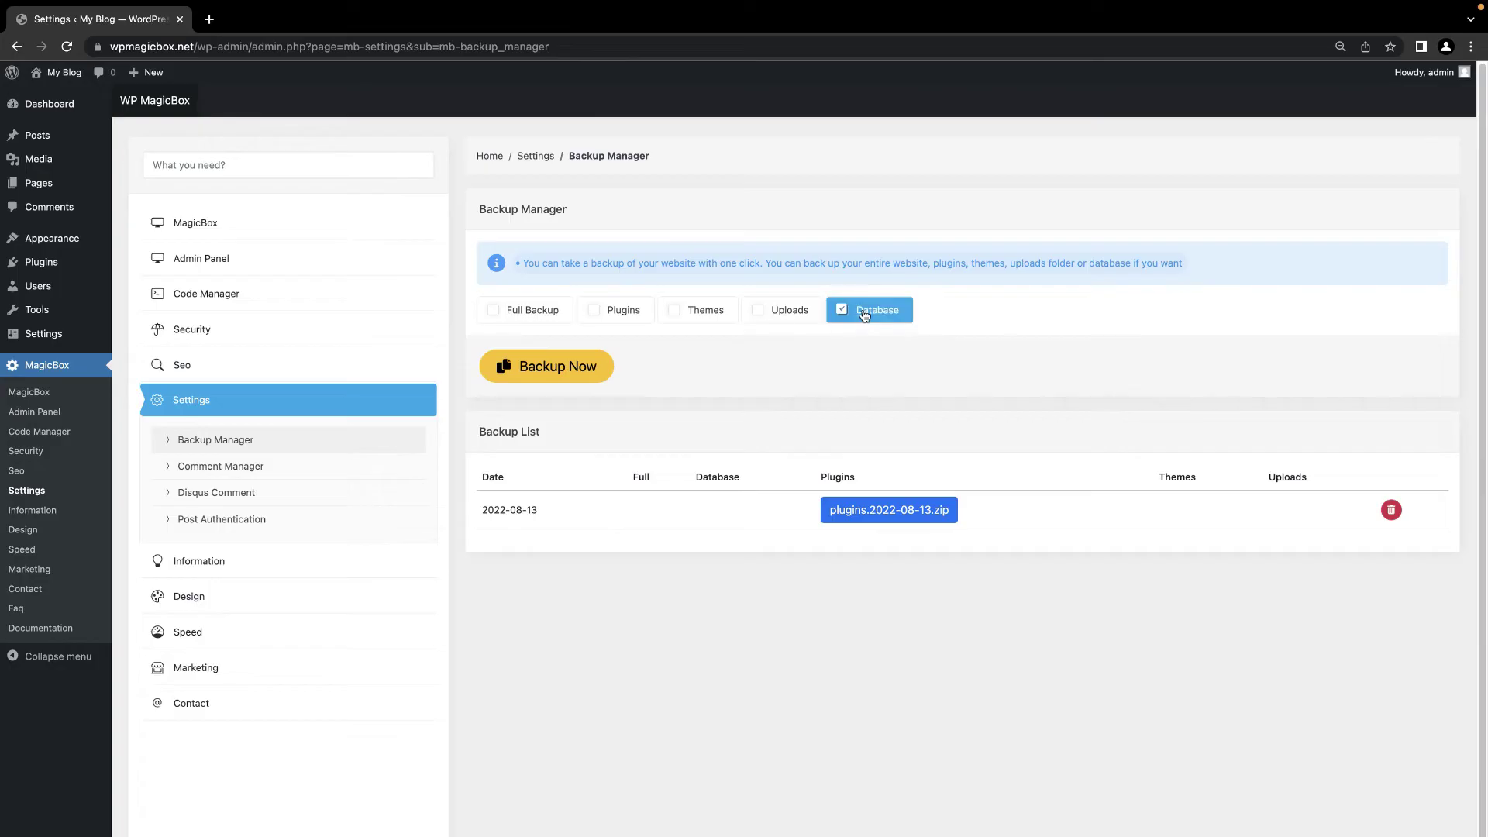
left_click(597, 366)
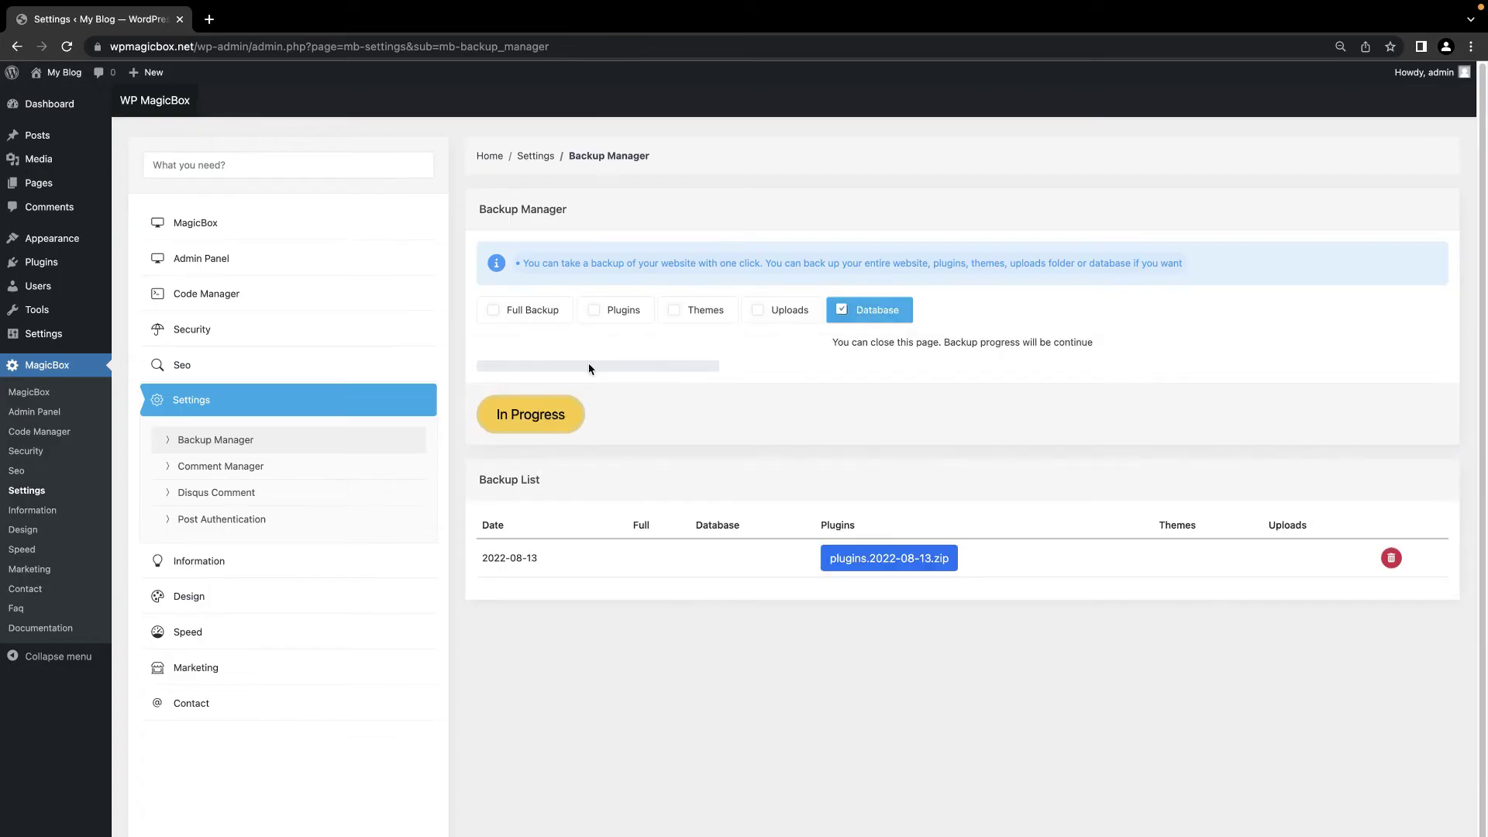
left_click(540, 311)
left_click(557, 369)
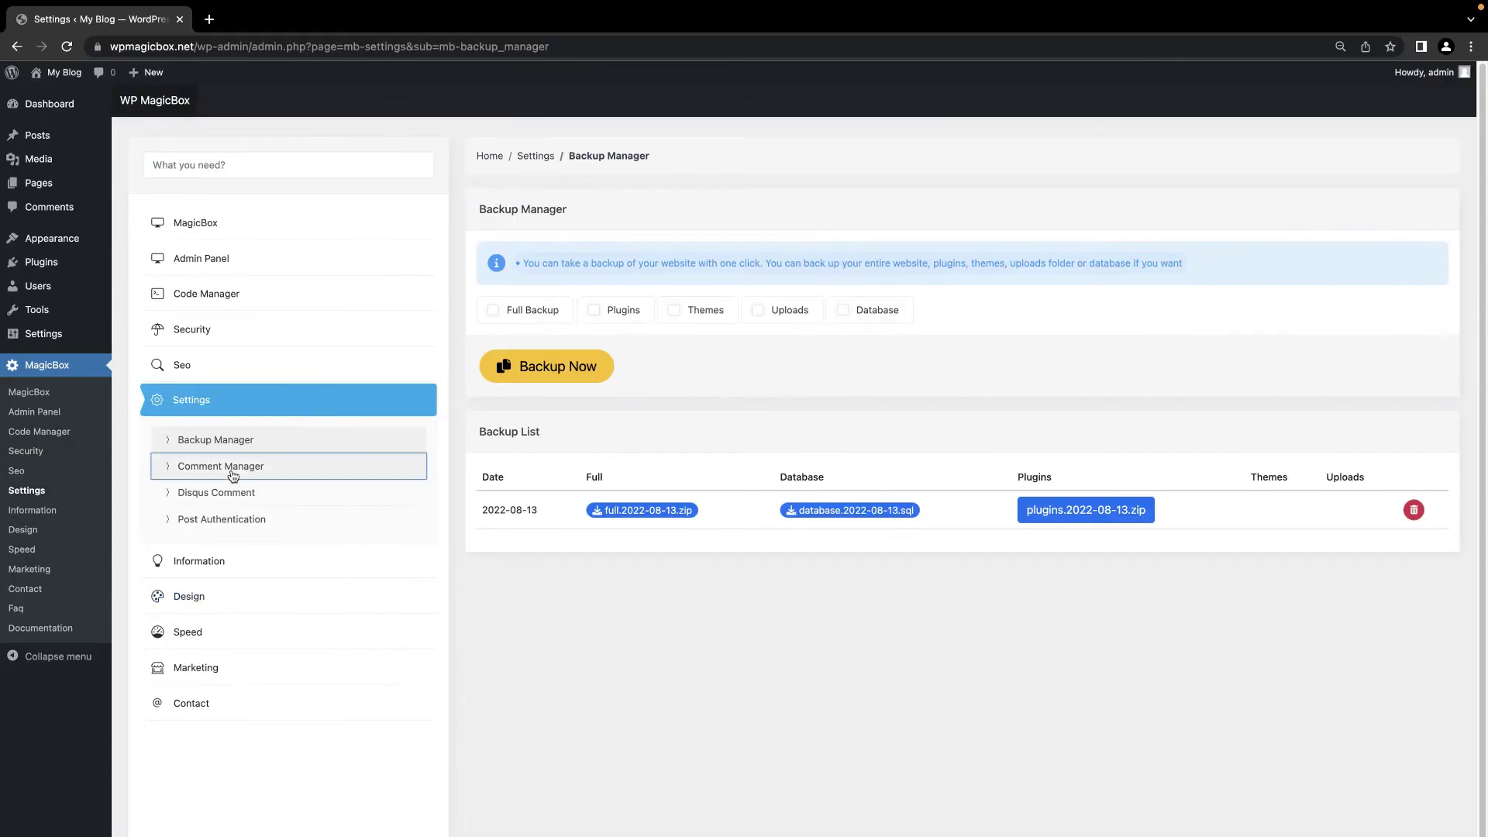
left_click(233, 472)
Step: Activate the comment manager, hiding old and blocking new comments on homepage and posts, and save
left_click(510, 325)
left_click(508, 304)
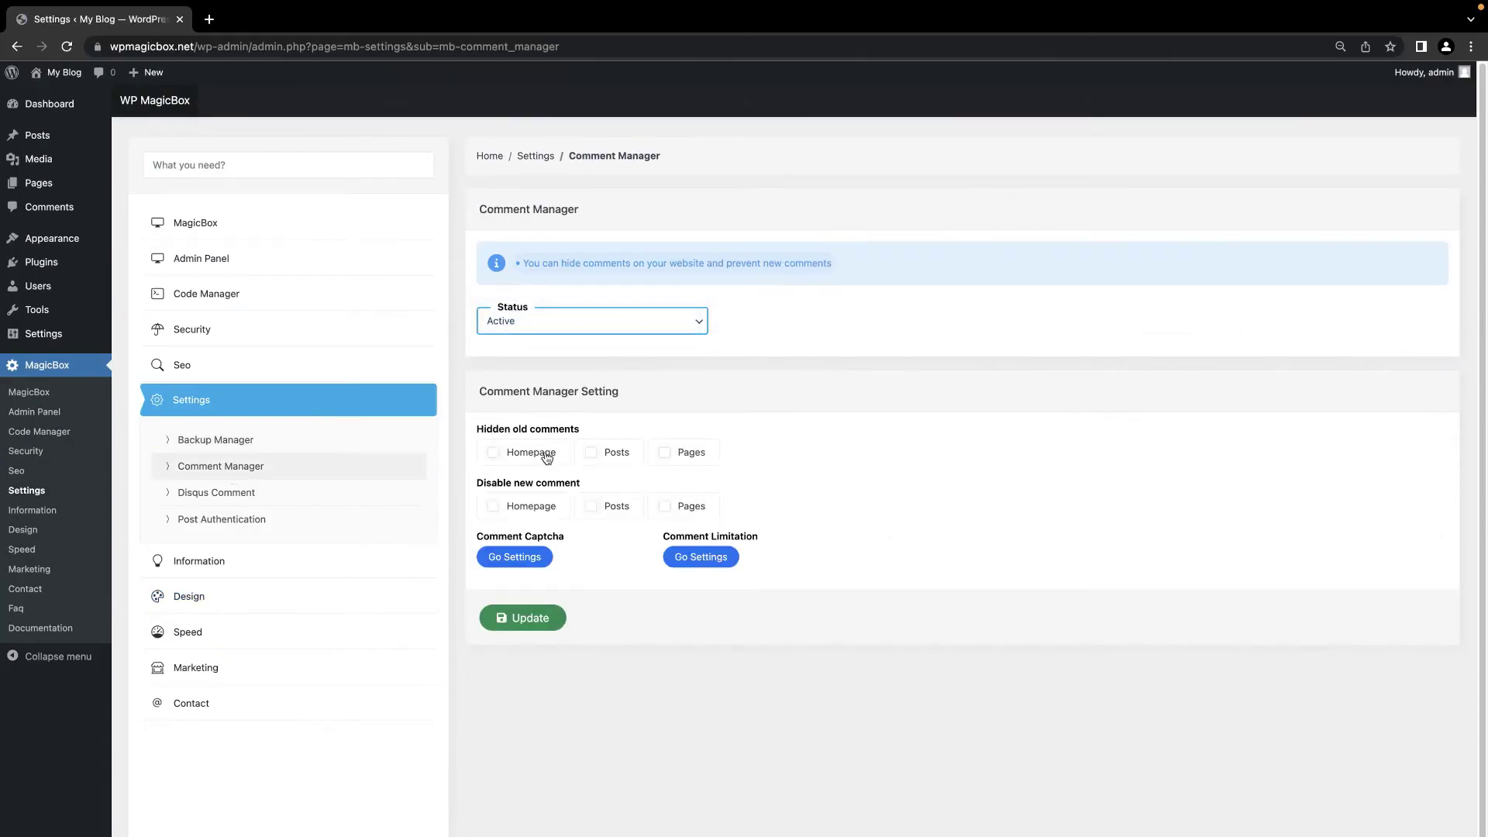
left_click(546, 457)
left_click(618, 461)
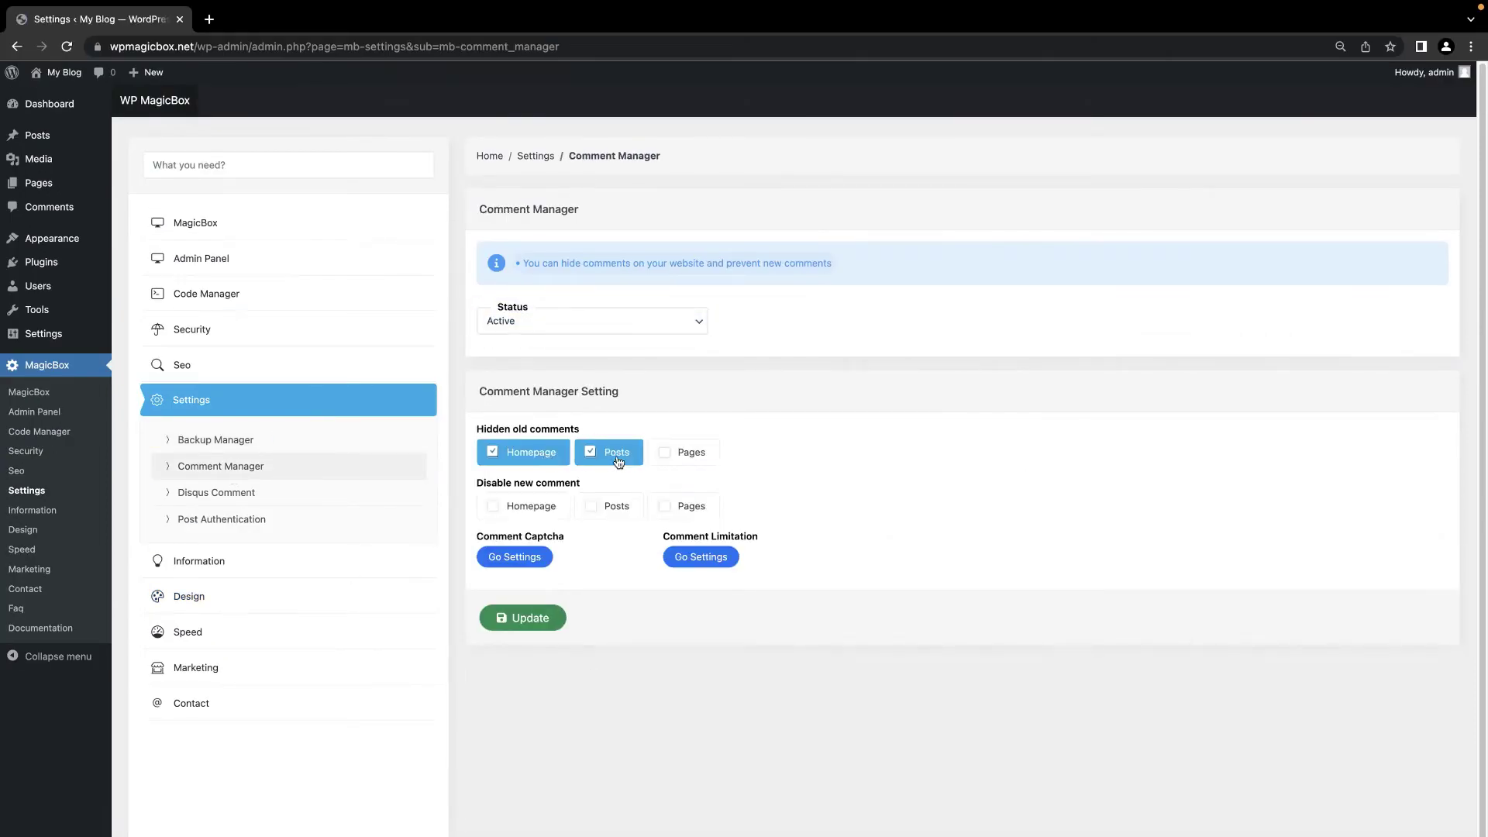
left_click(618, 510)
left_click(527, 517)
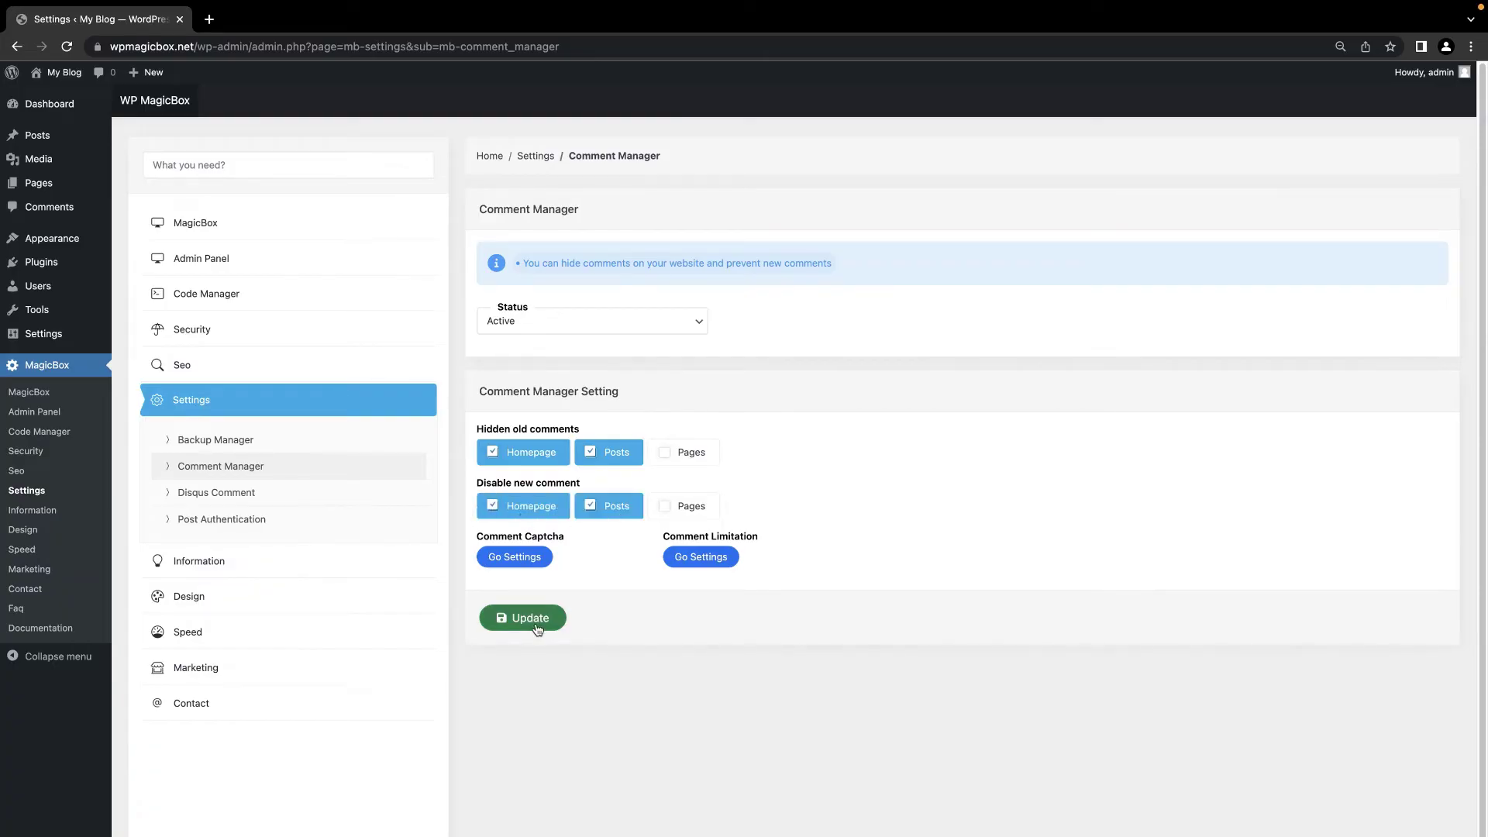
left_click(537, 624)
left_click(742, 574)
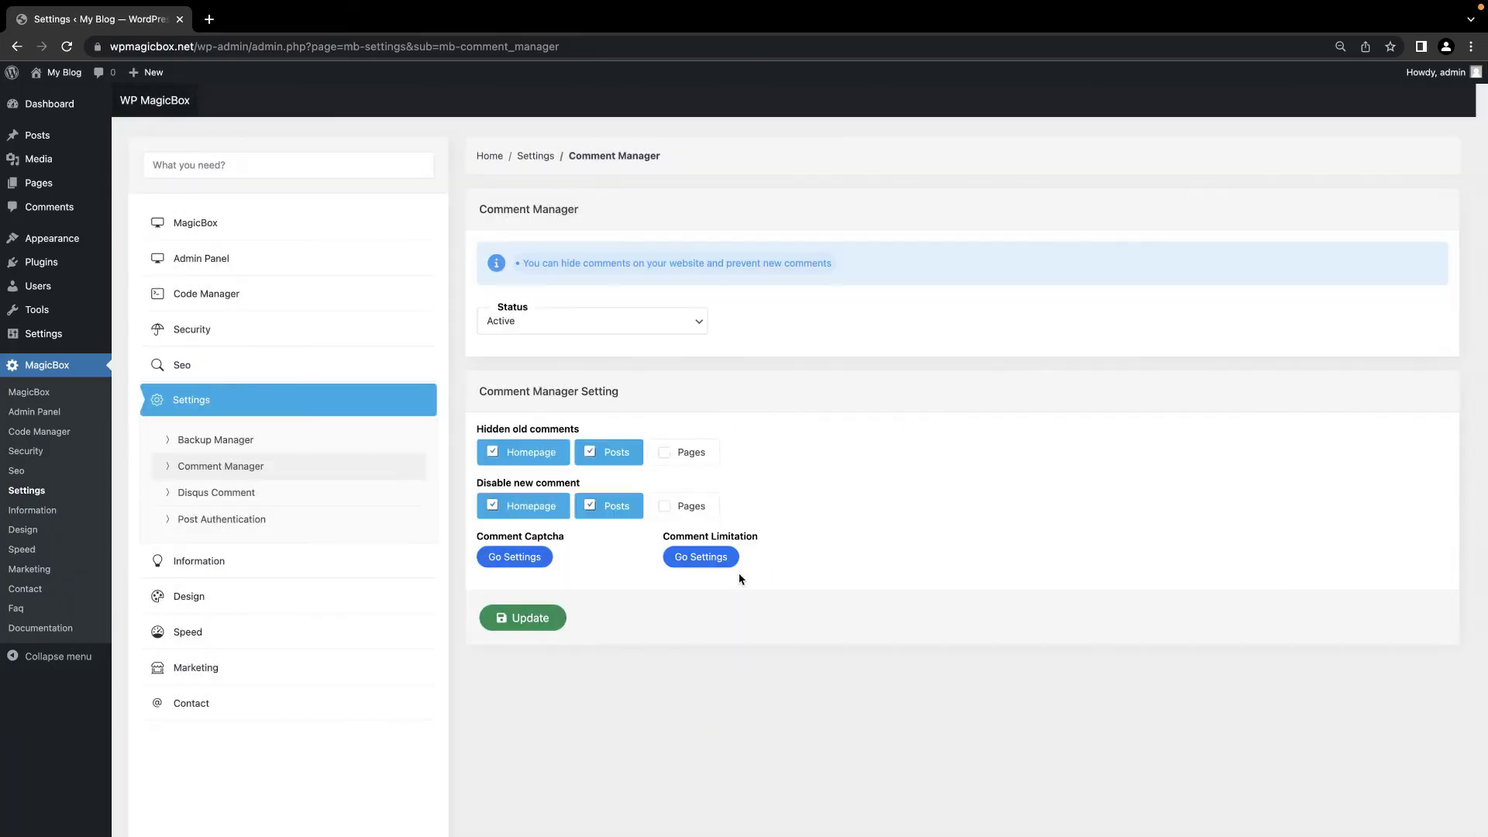
Step: Save Disqus comments as Active with a shortname, Left box area and After comments position
left_click(249, 493)
left_click(608, 314)
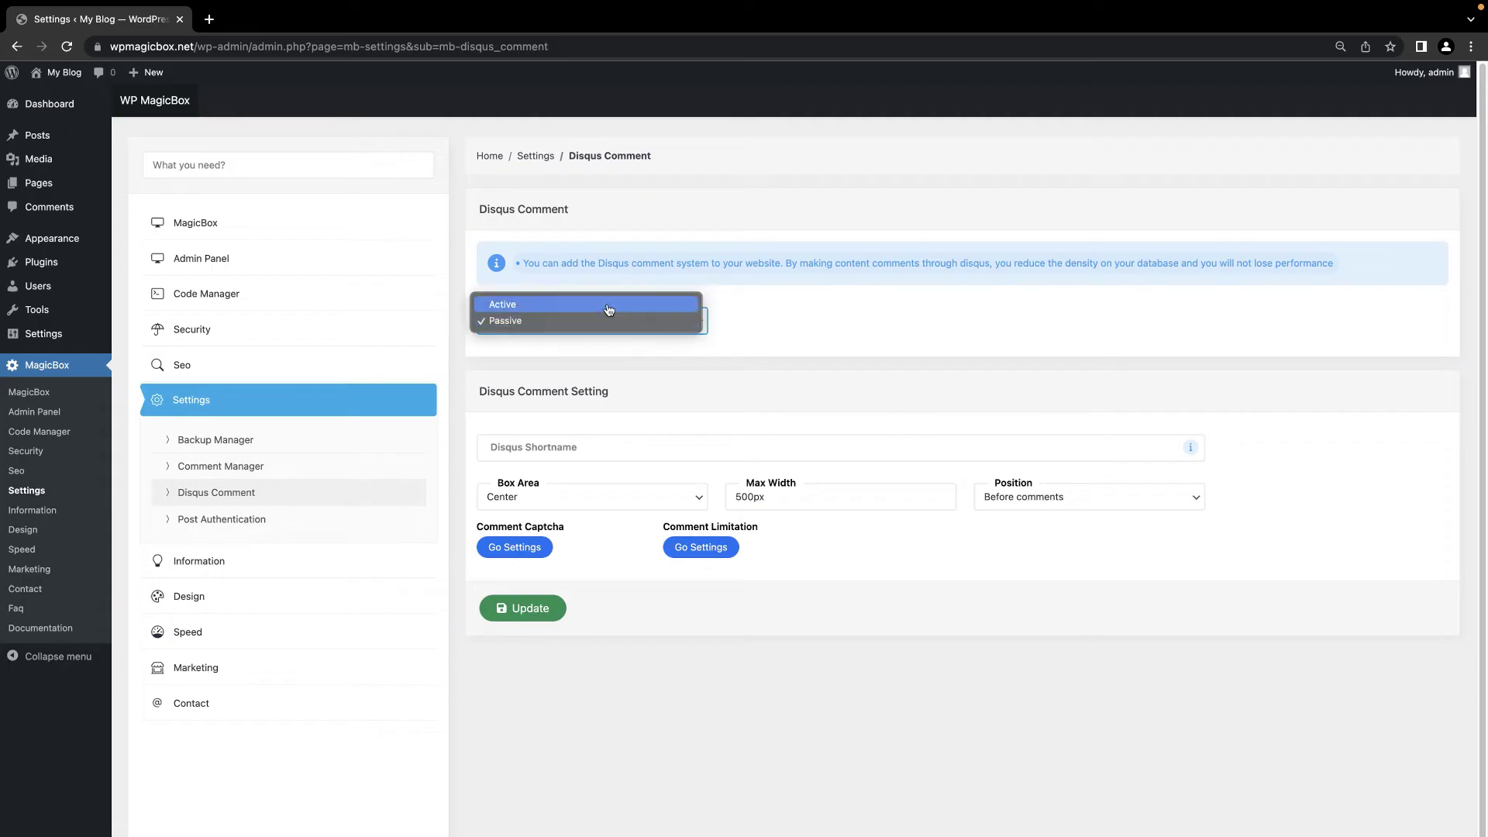
left_click(609, 309)
left_click(589, 444)
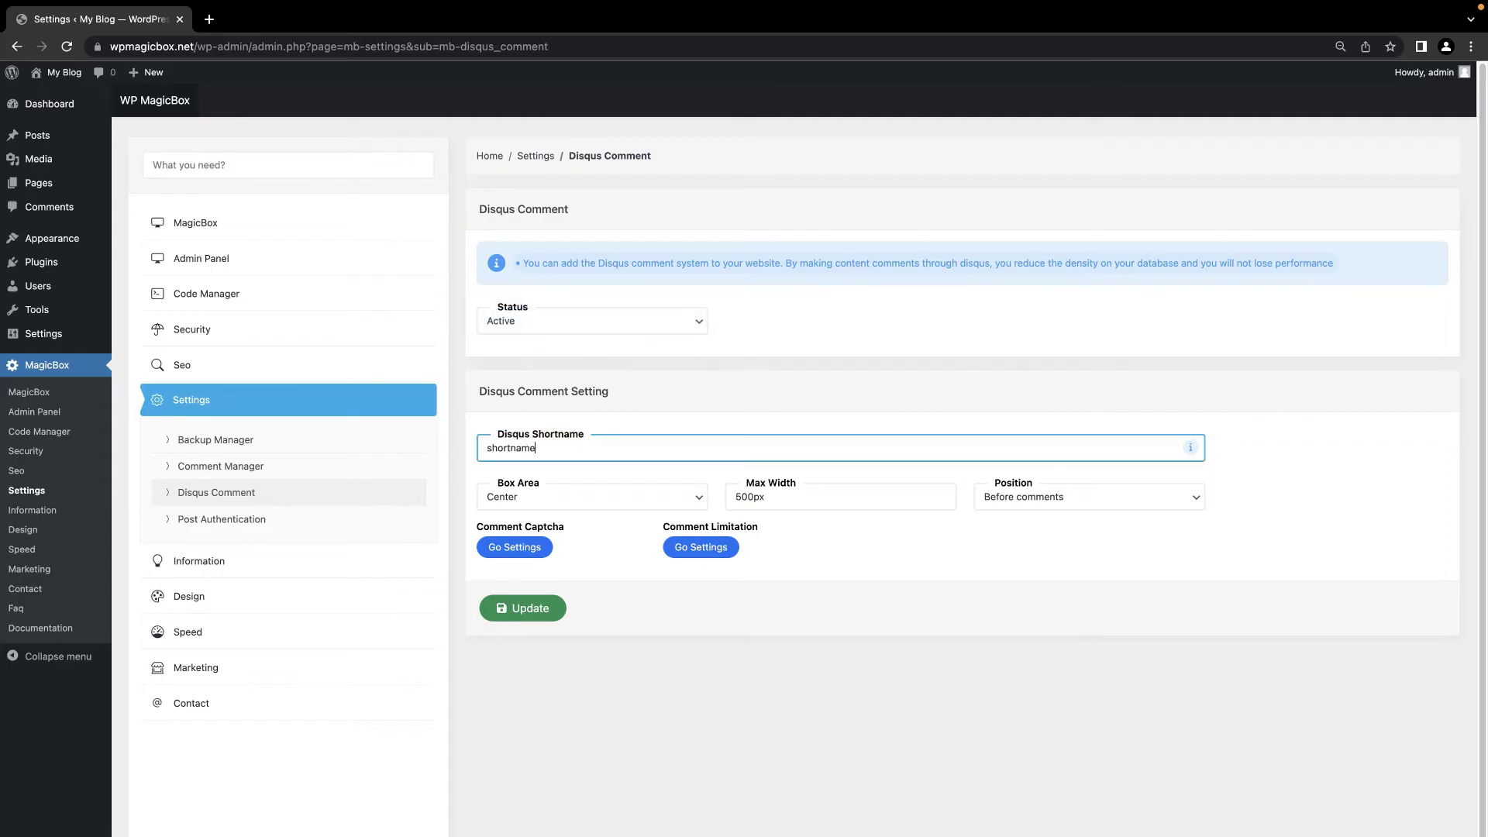
left_click(601, 500)
left_click(597, 515)
left_click(964, 502)
left_click(1021, 513)
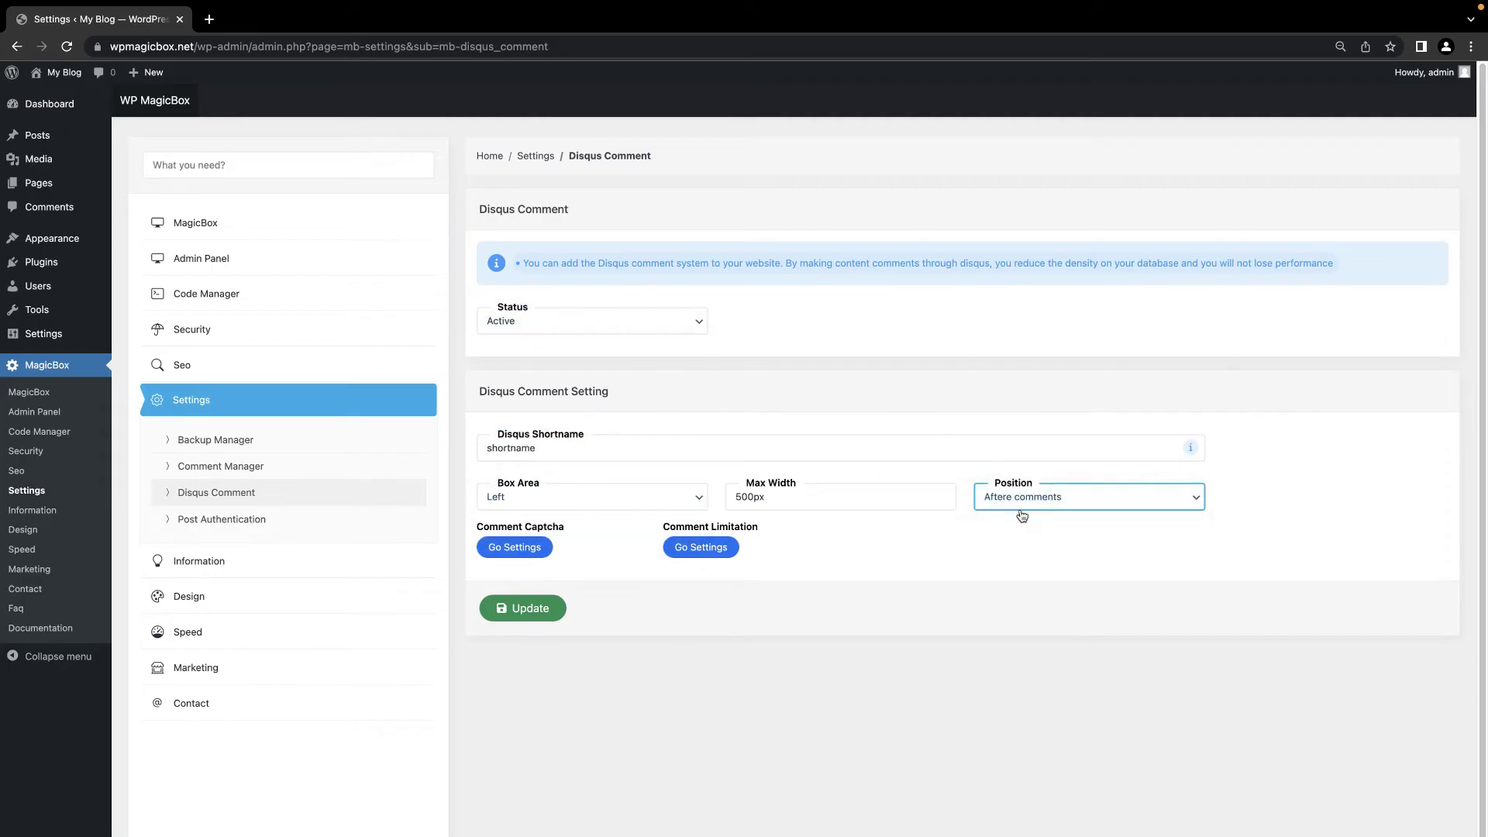
left_click(524, 609)
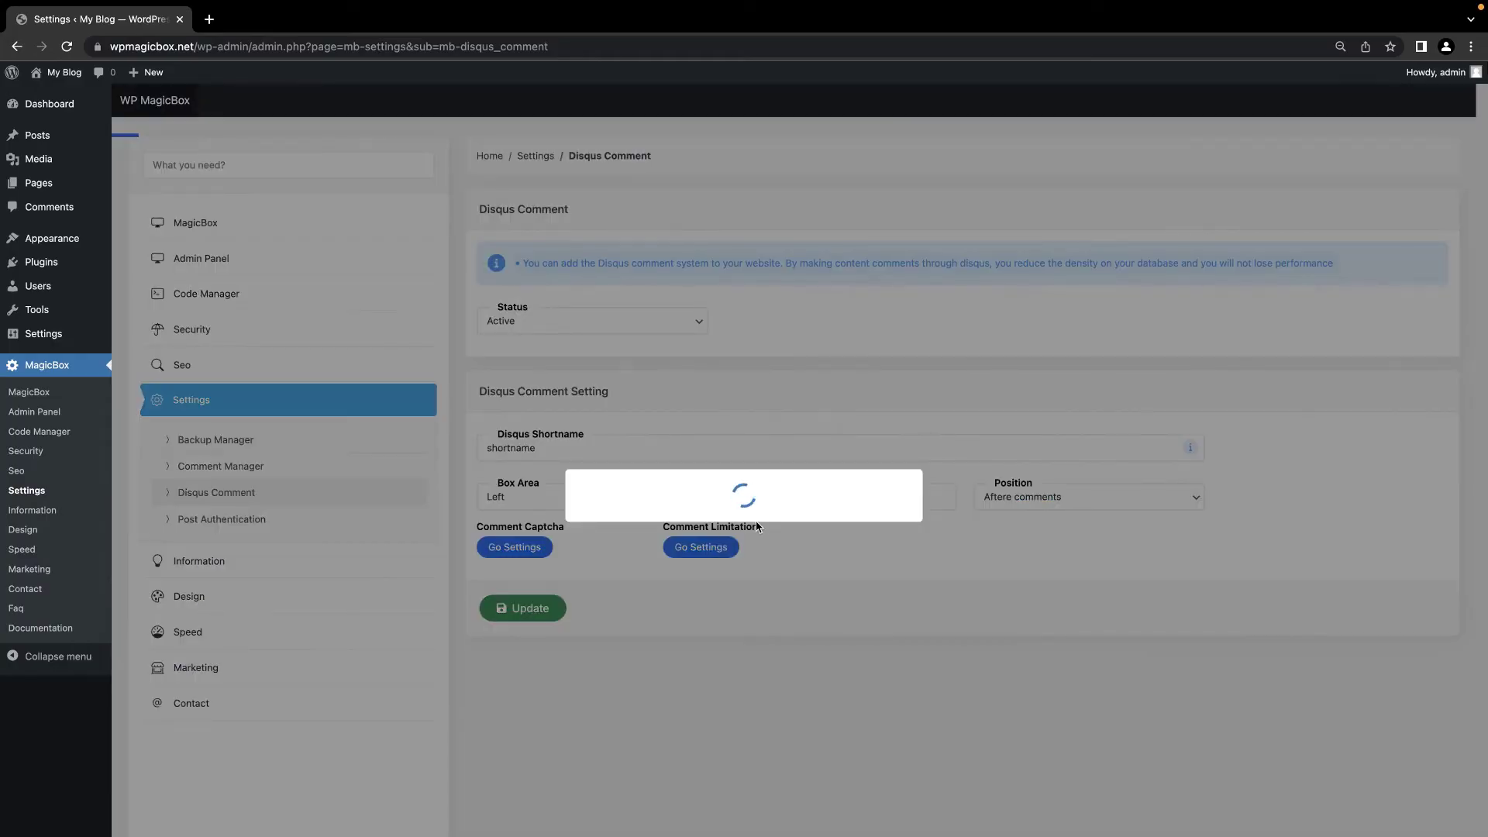
left_click(744, 579)
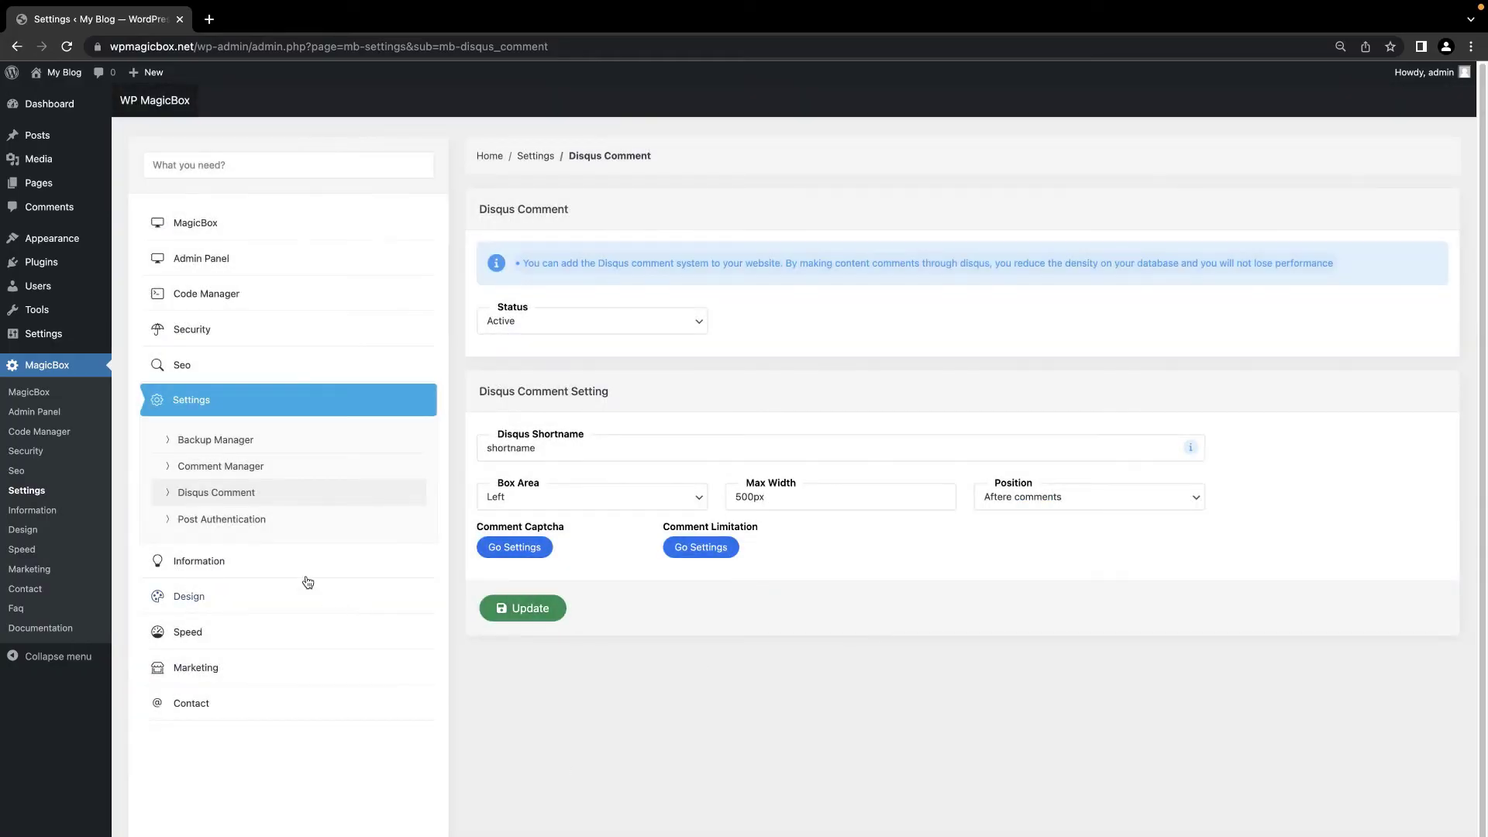
left_click(250, 519)
Step: Set Post Authentication Status to Active and save it
left_click(568, 267)
left_click(512, 246)
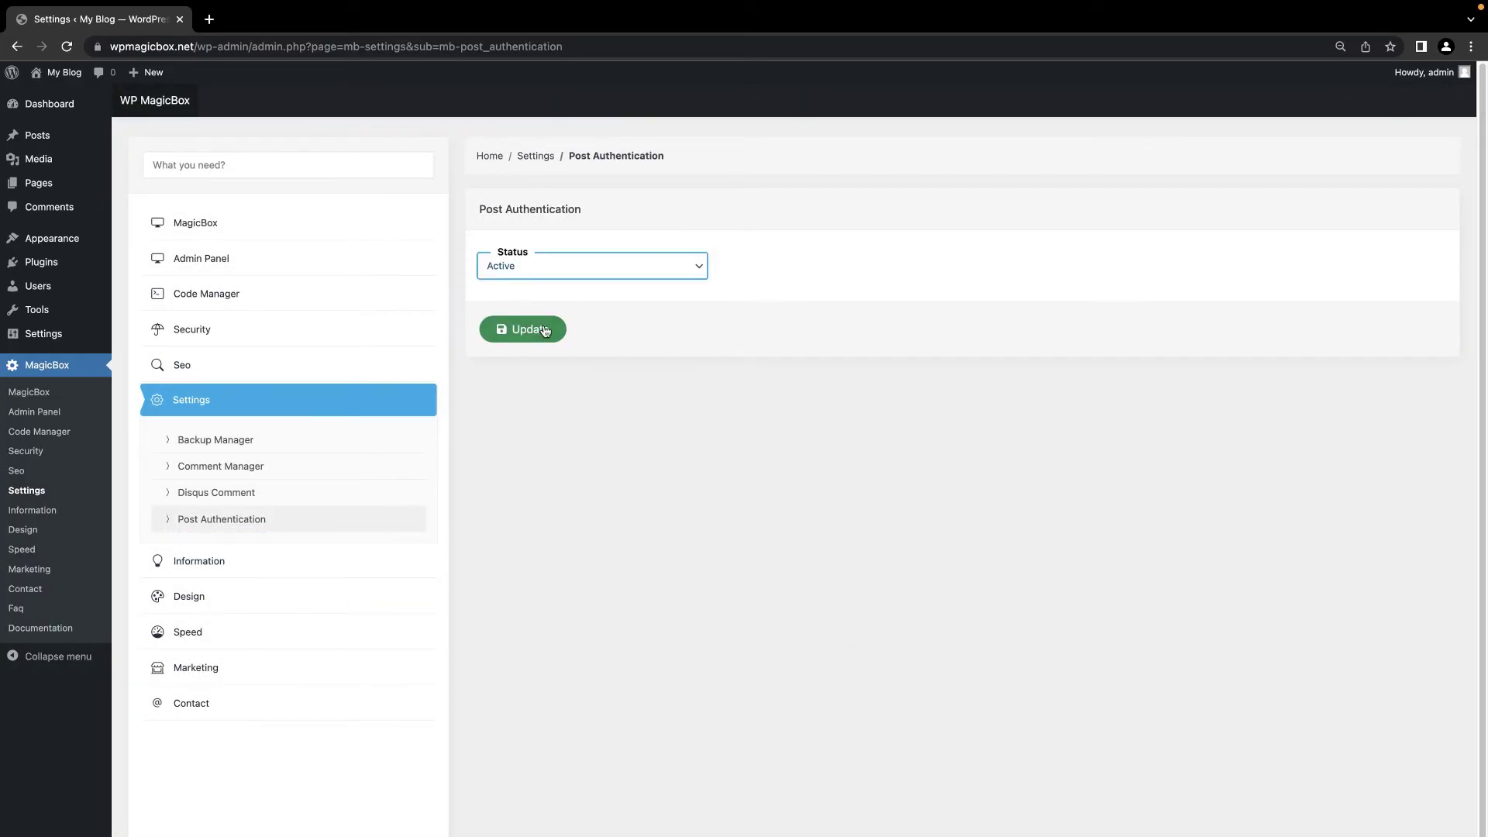
left_click(539, 330)
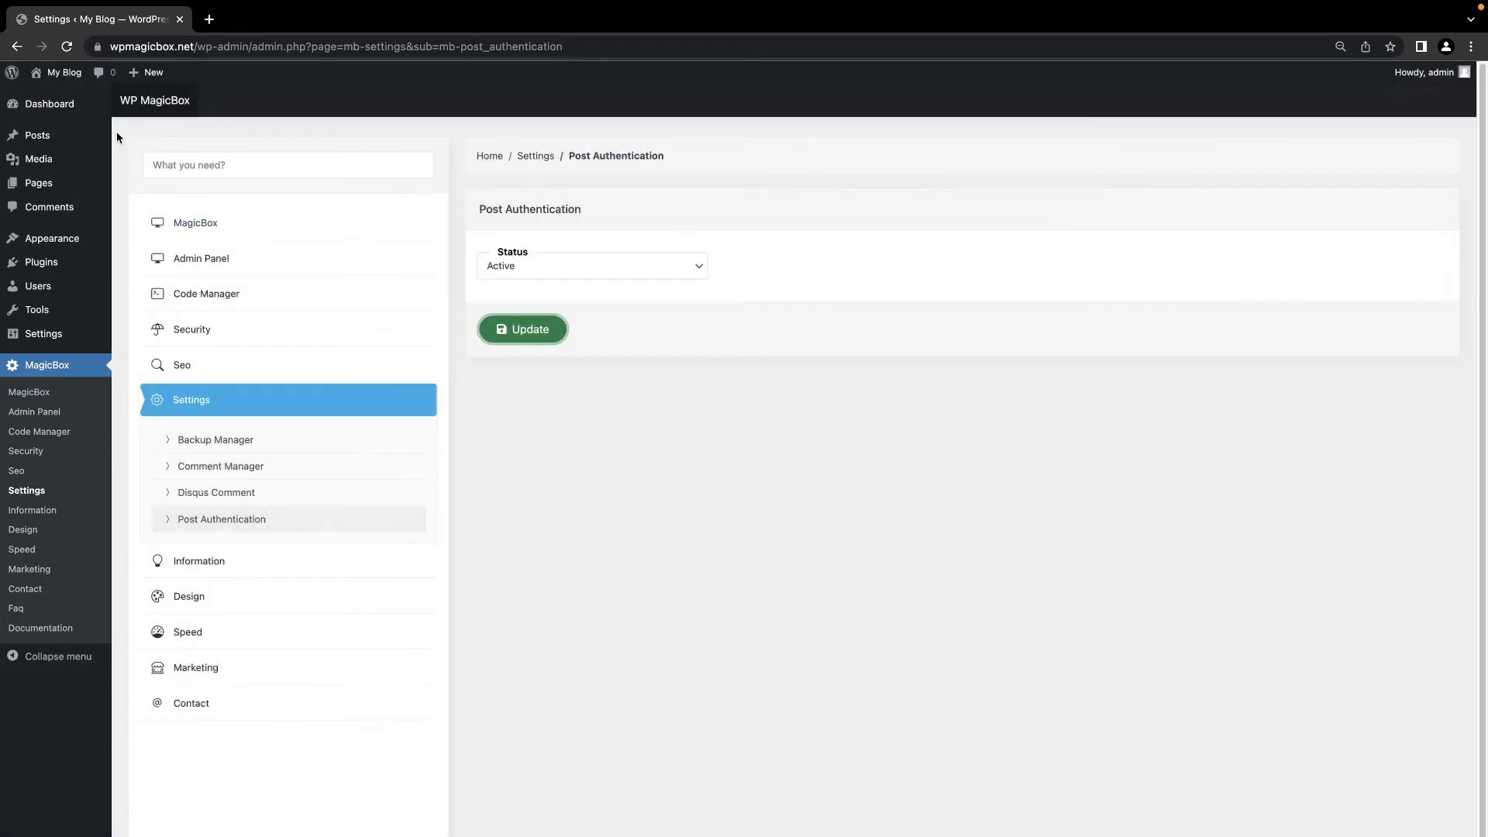
Step: Start a new post titled 'test' and set its authentication to Password
left_click(72, 137)
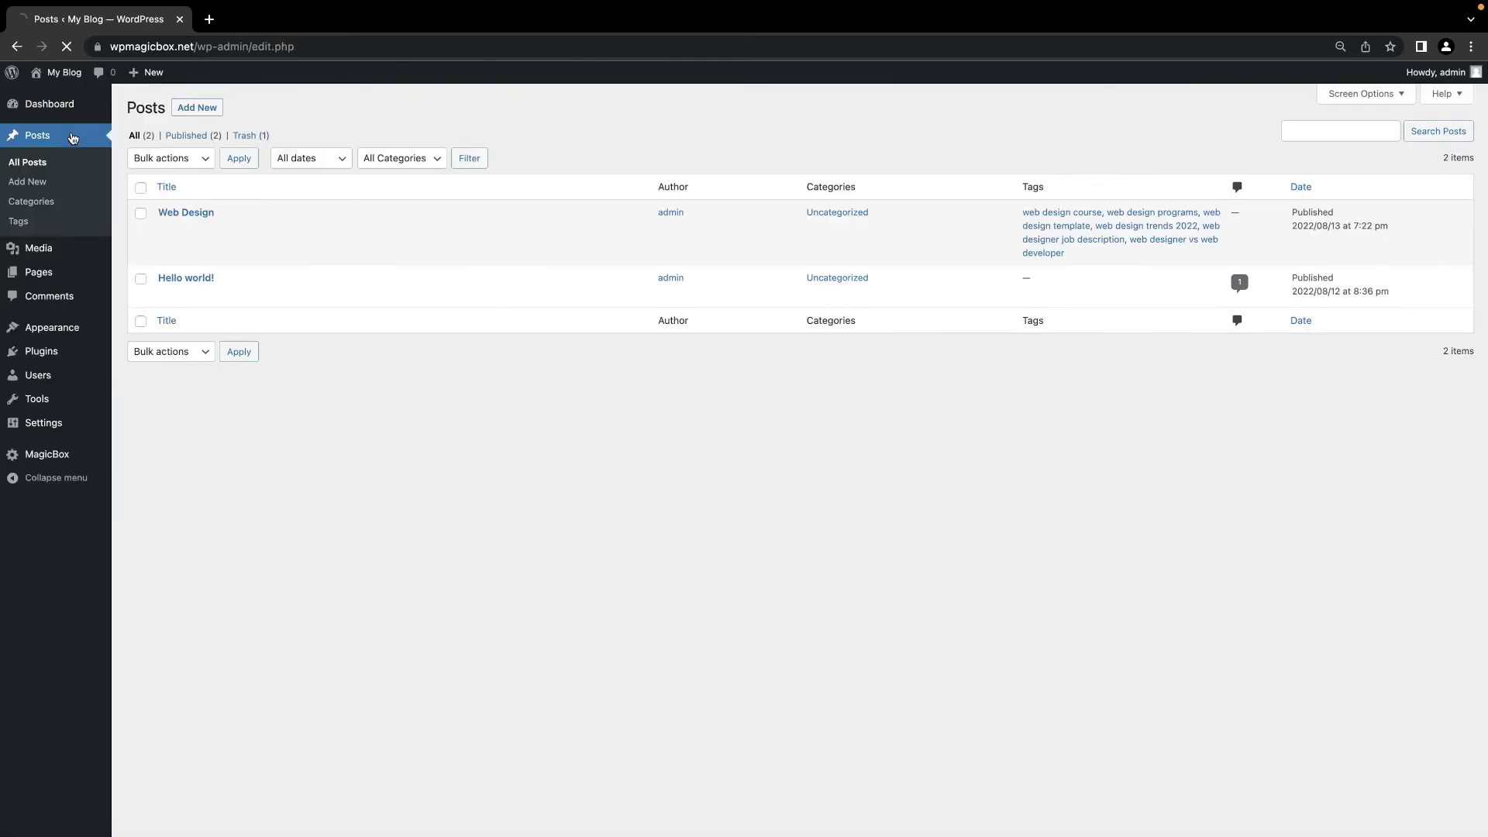
left_click(199, 109)
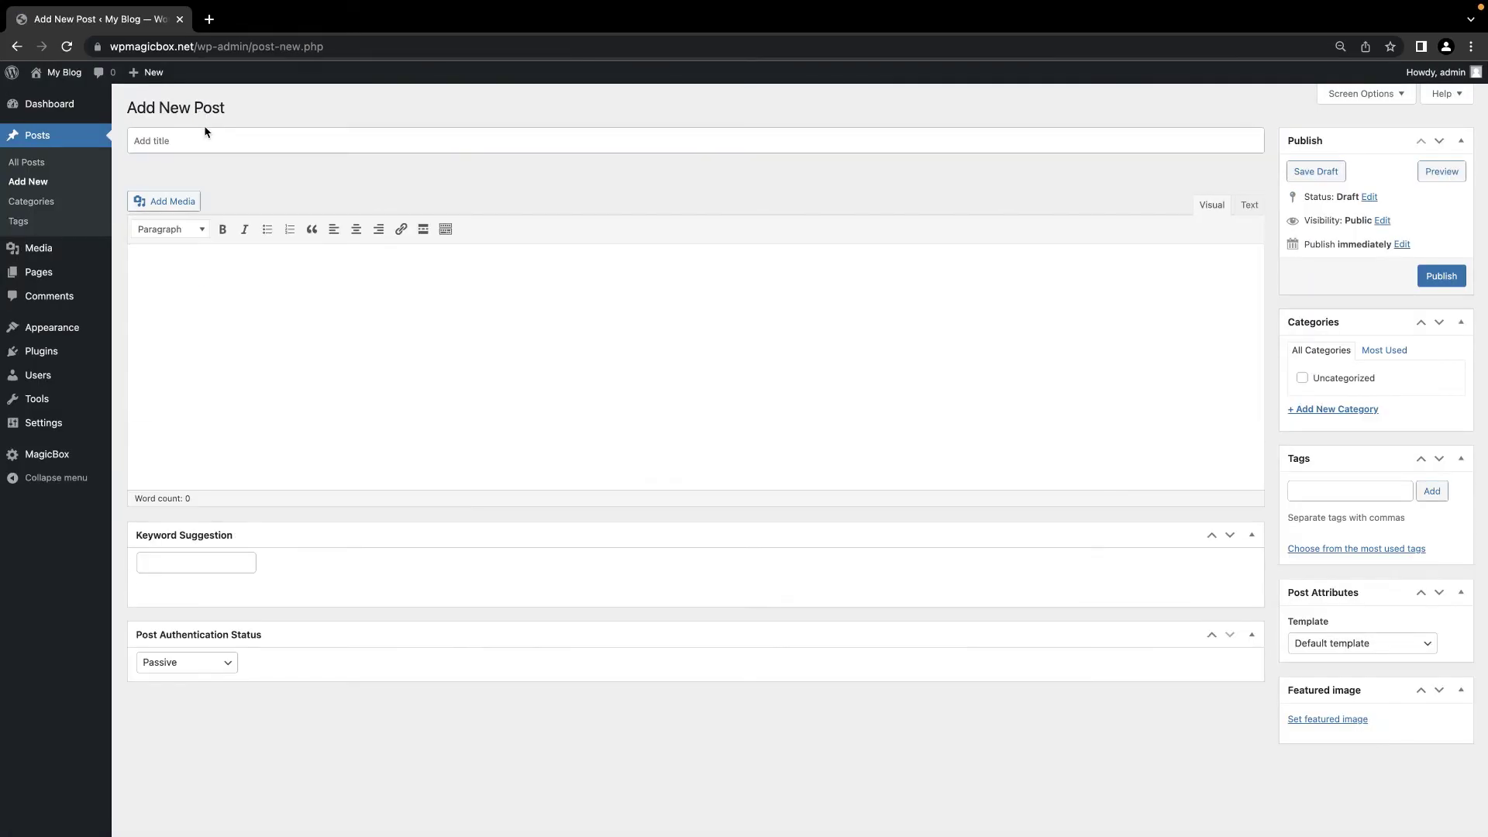
type("test")
left_click(206, 736)
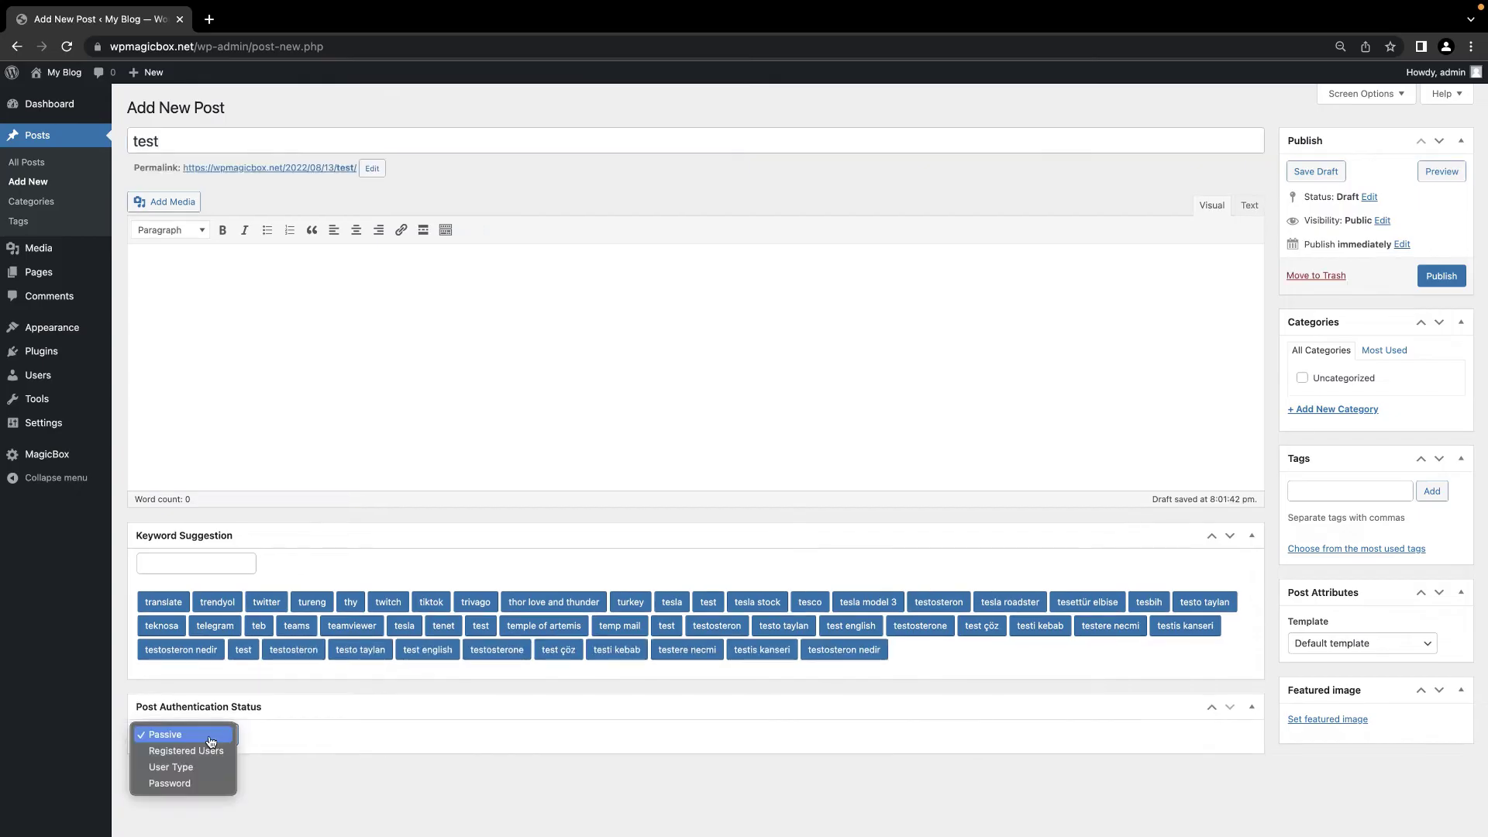
left_click(210, 753)
left_click(209, 737)
left_click(205, 758)
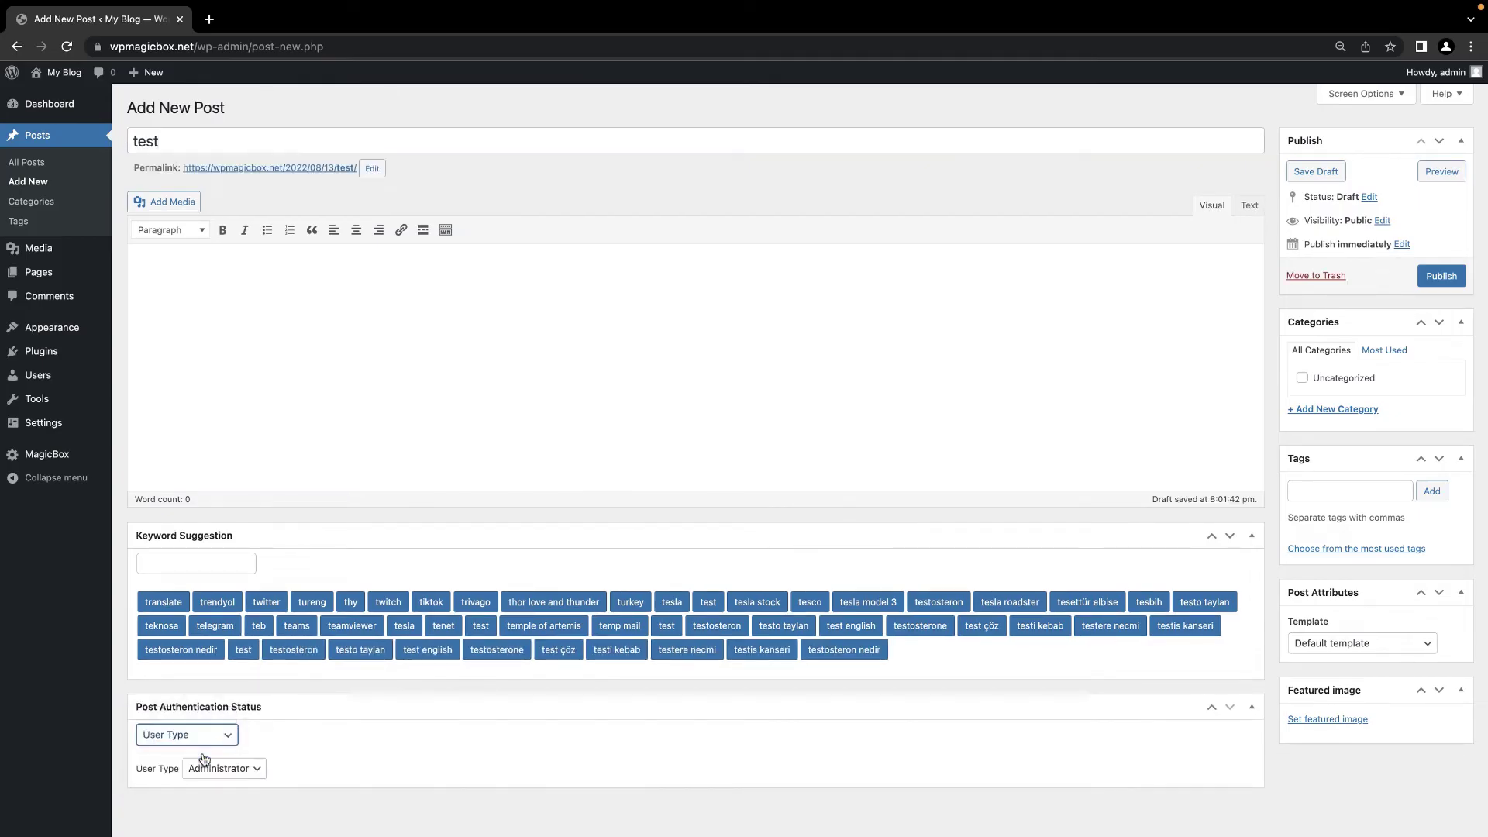
left_click(210, 763)
left_click(207, 735)
left_click(219, 758)
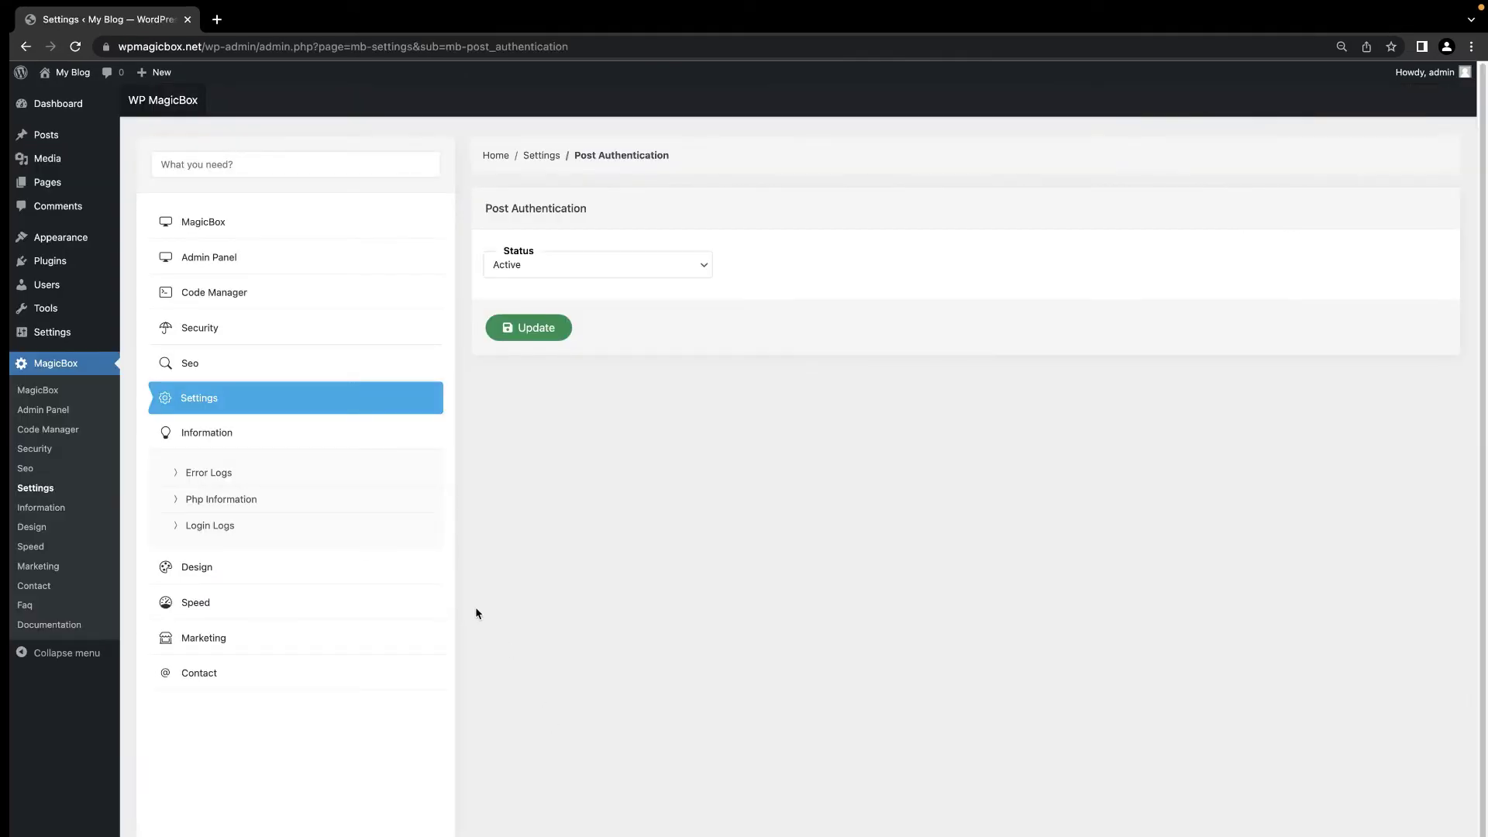
Step: Delete all entries from the Error Logs
left_click(218, 474)
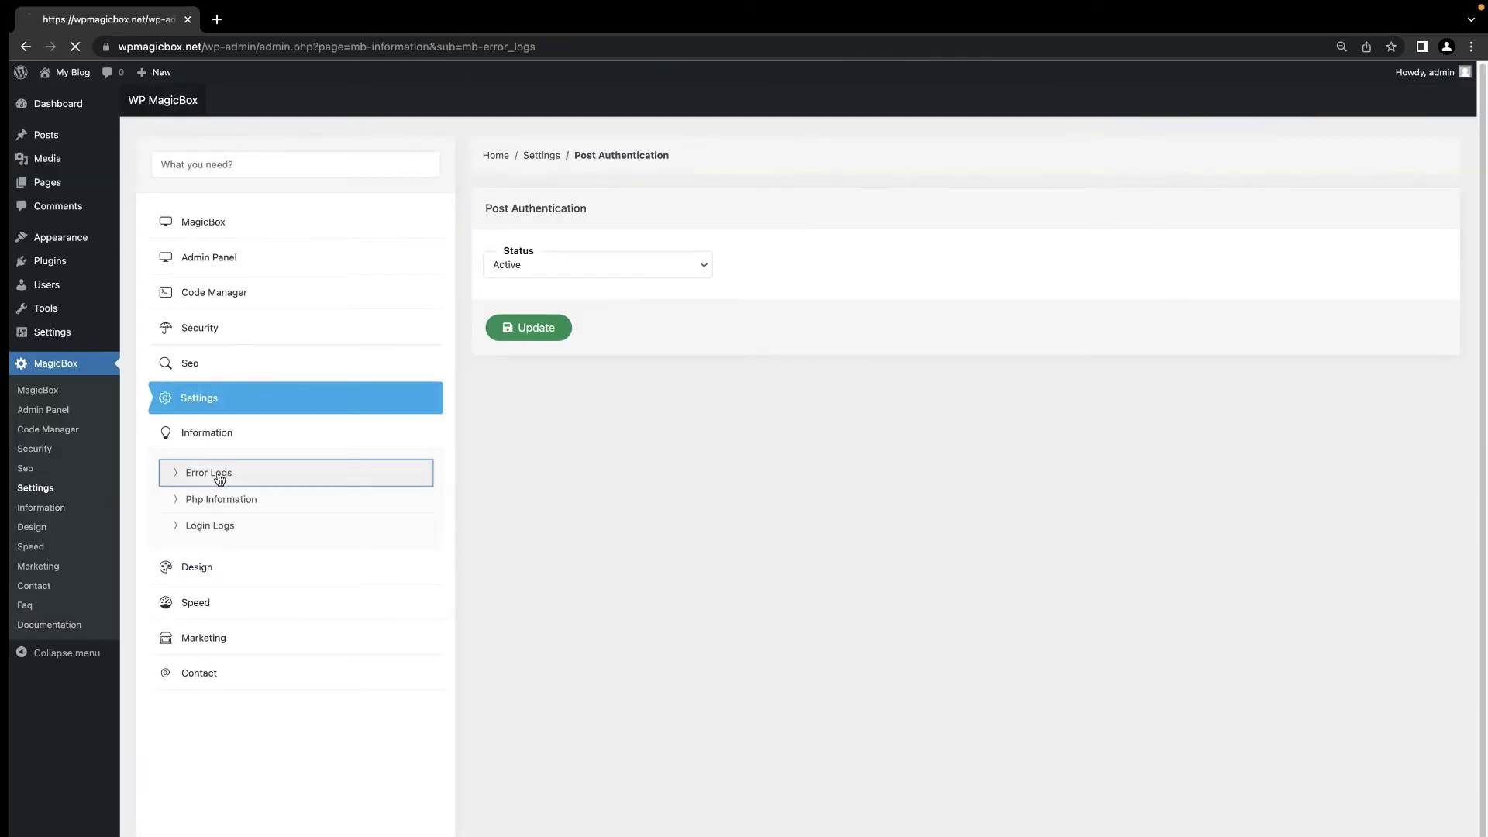
scroll(594, 319, "down", 5)
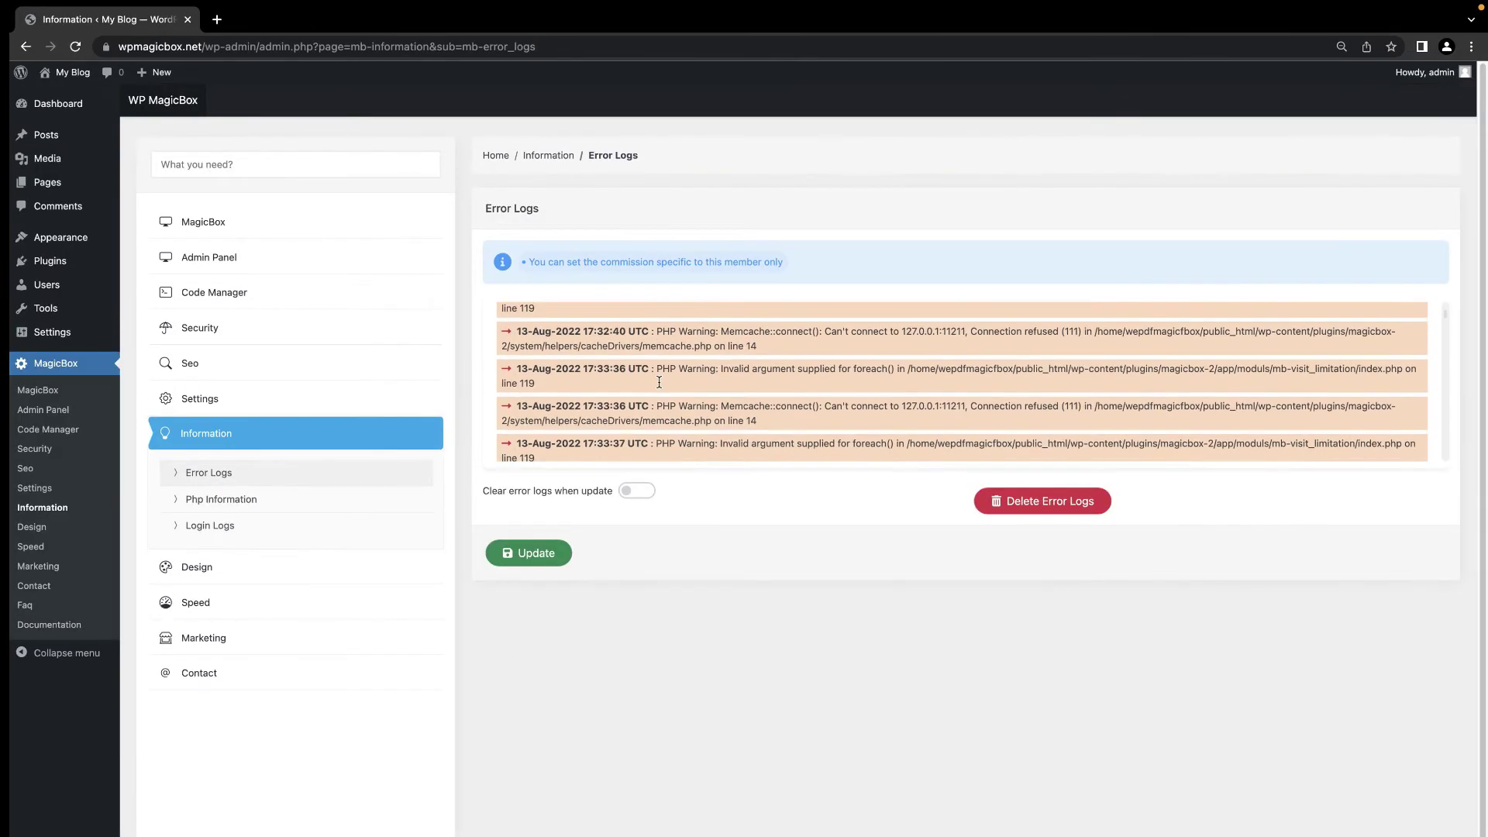
scroll(658, 382, "down", 4)
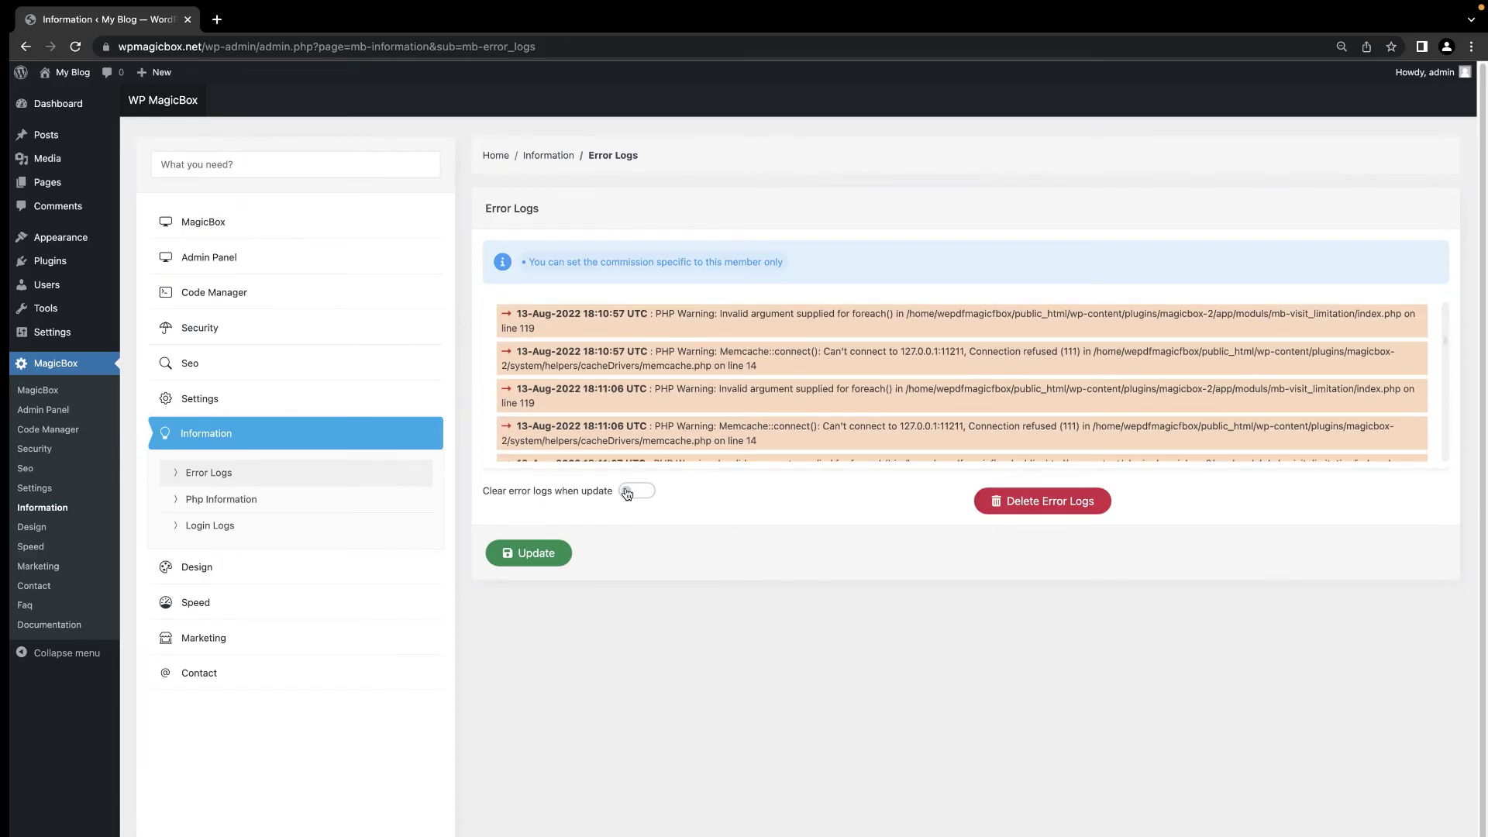
left_click(1050, 500)
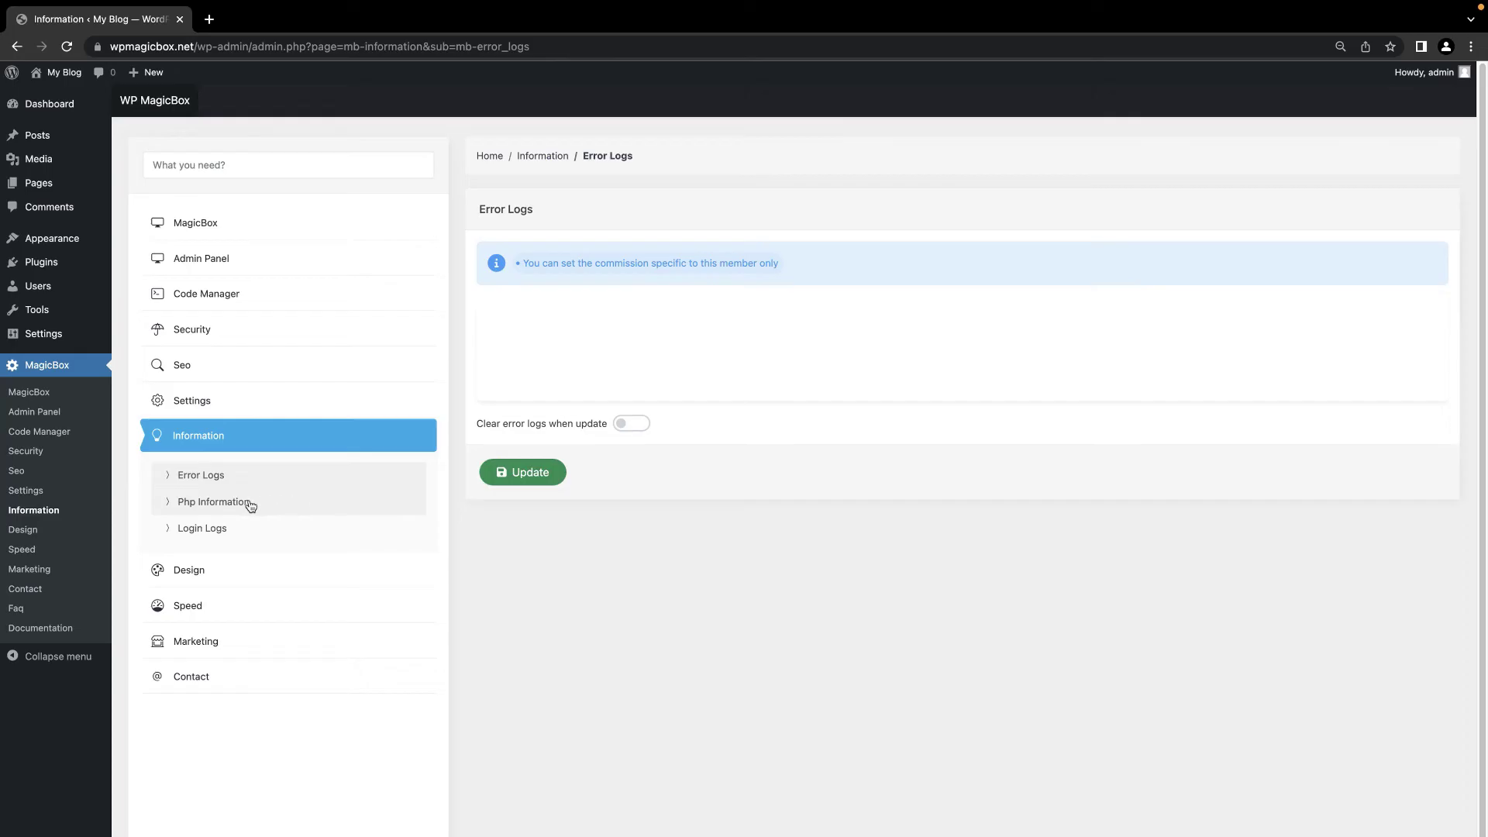
Step: Review the Php Information Extensions, Server, Cookie and Session tabs
left_click(251, 507)
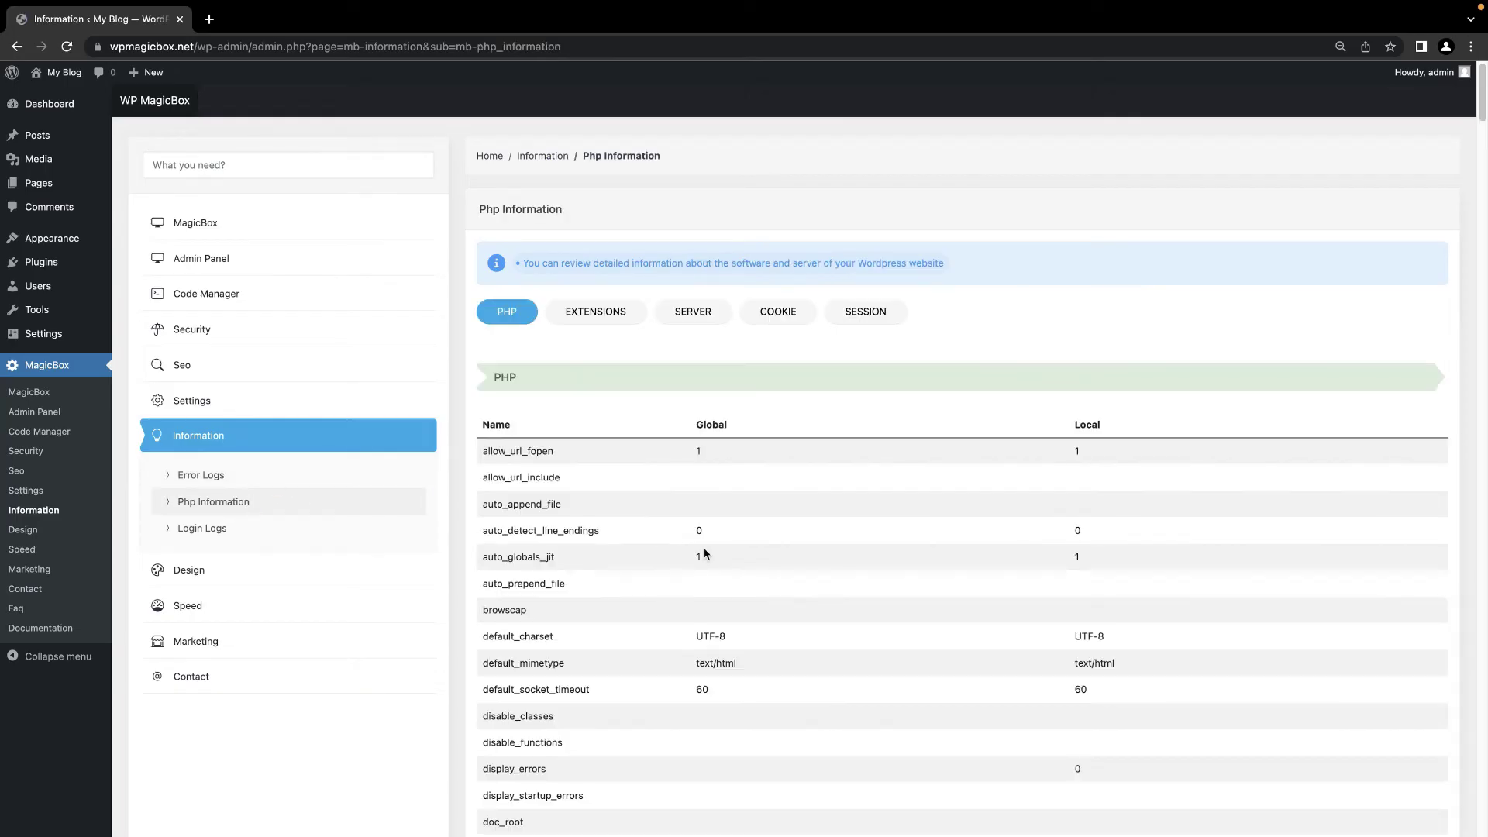
scroll(704, 553, "down", 8)
scroll(682, 527, "up", 9)
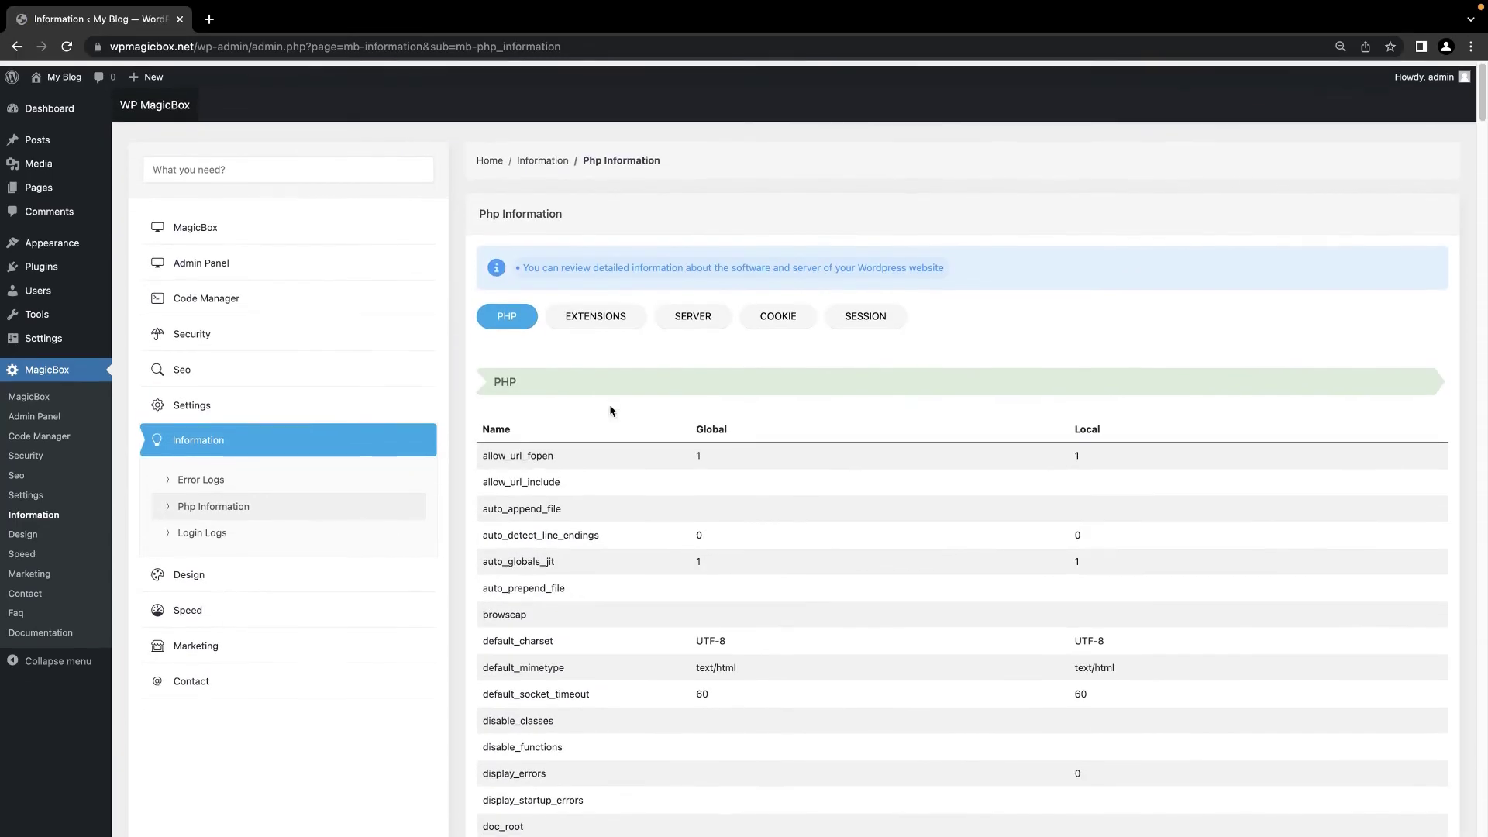
left_click(595, 311)
left_click(712, 313)
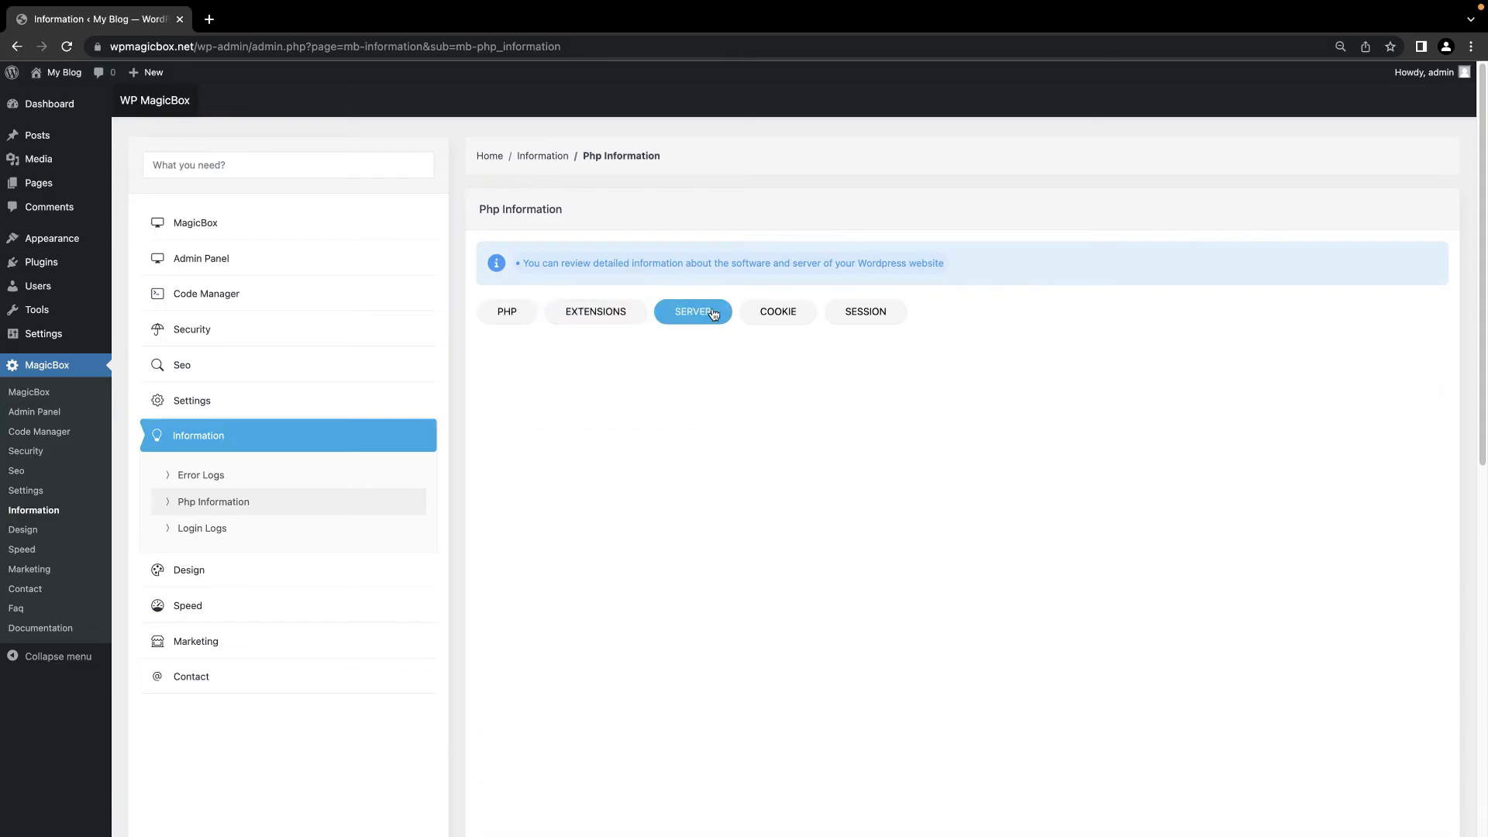
left_click(784, 311)
left_click(883, 314)
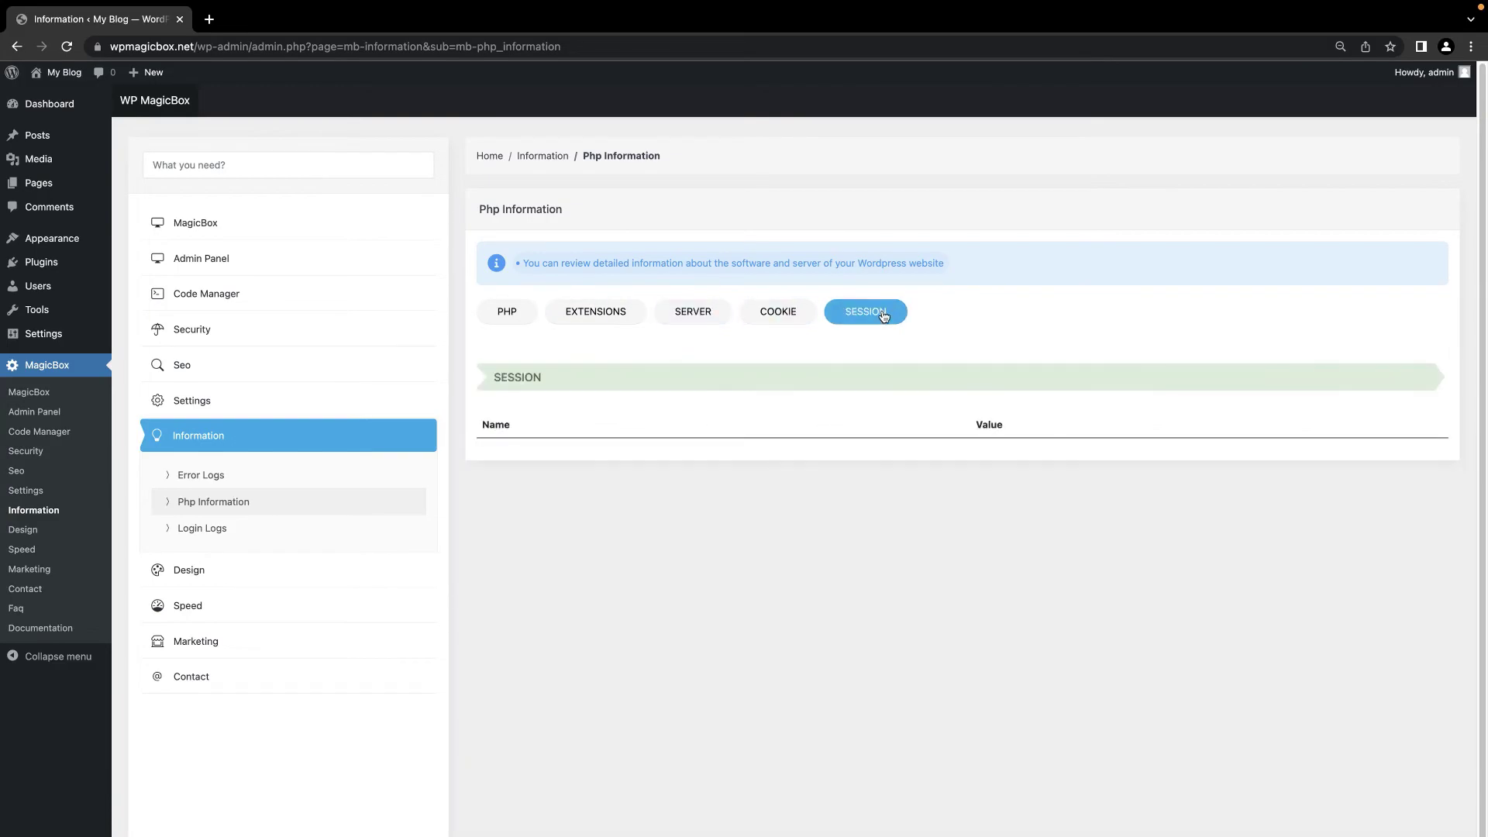
left_click(276, 528)
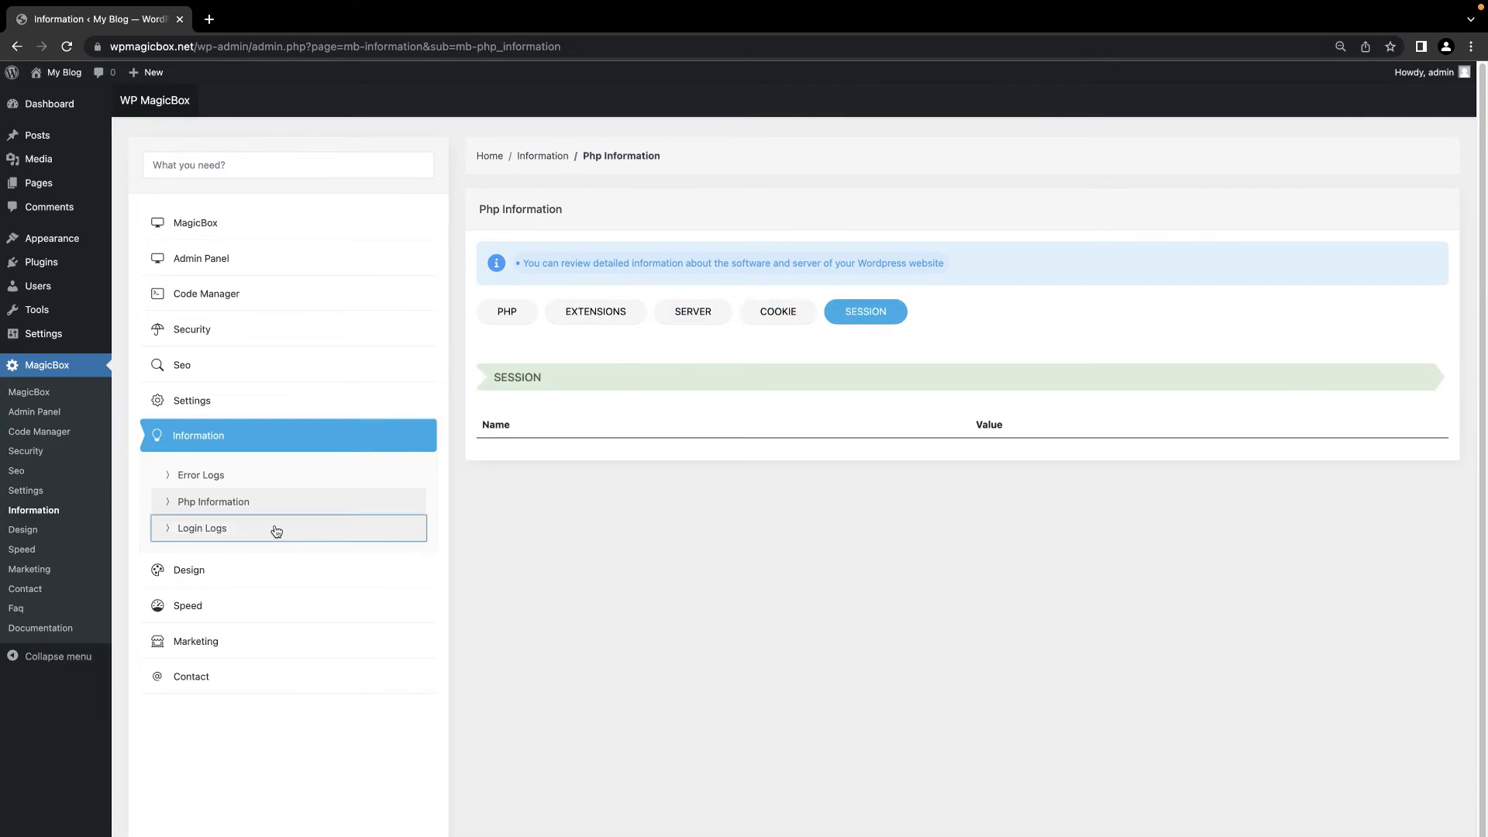
Step: Inspect the Login Logs table, then collapse Information and expand the Design submenu
scroll(565, 558, "down", 1)
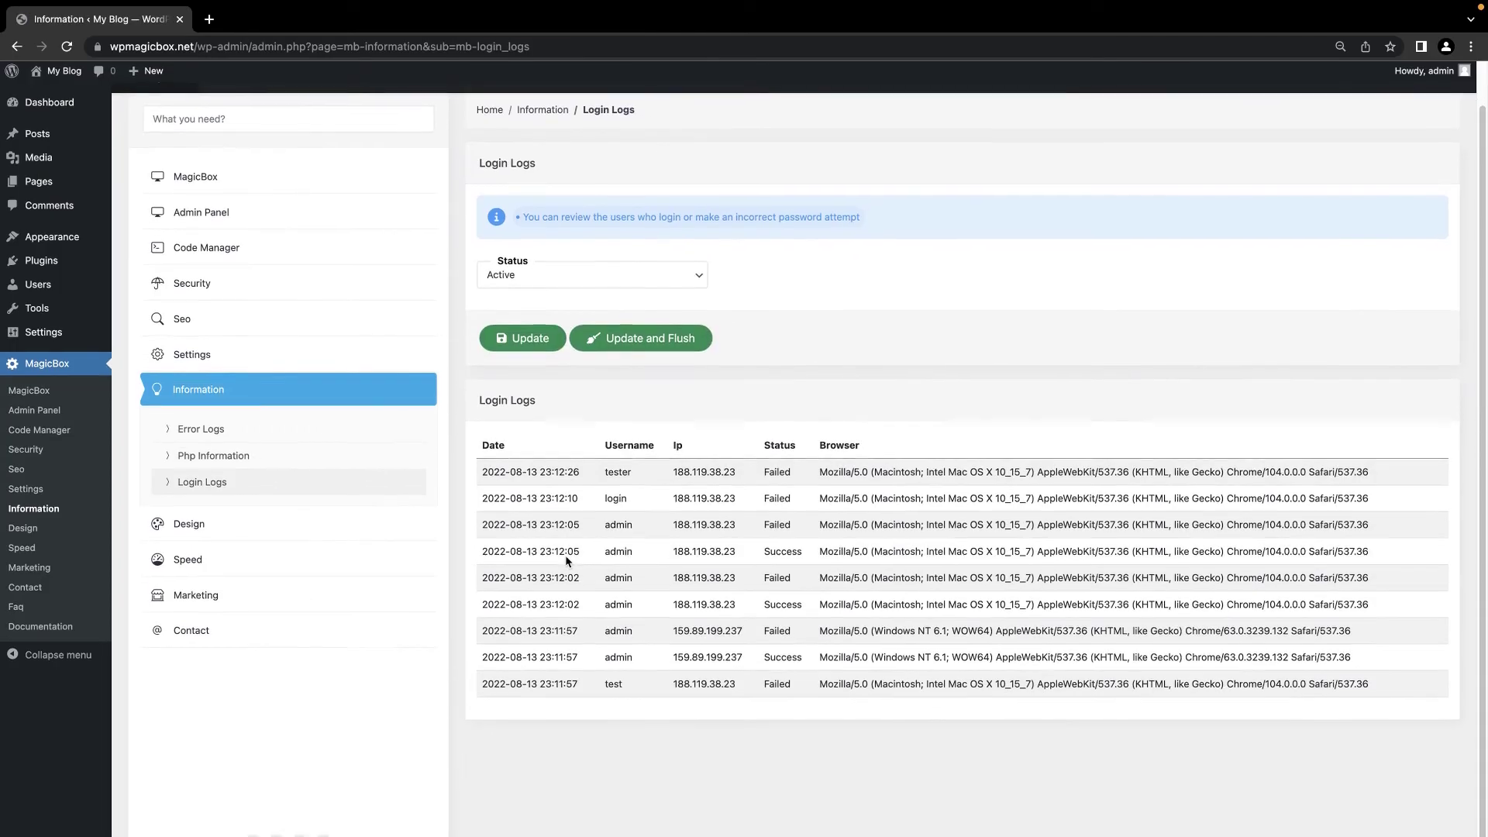
left_click_drag(614, 473, 957, 473)
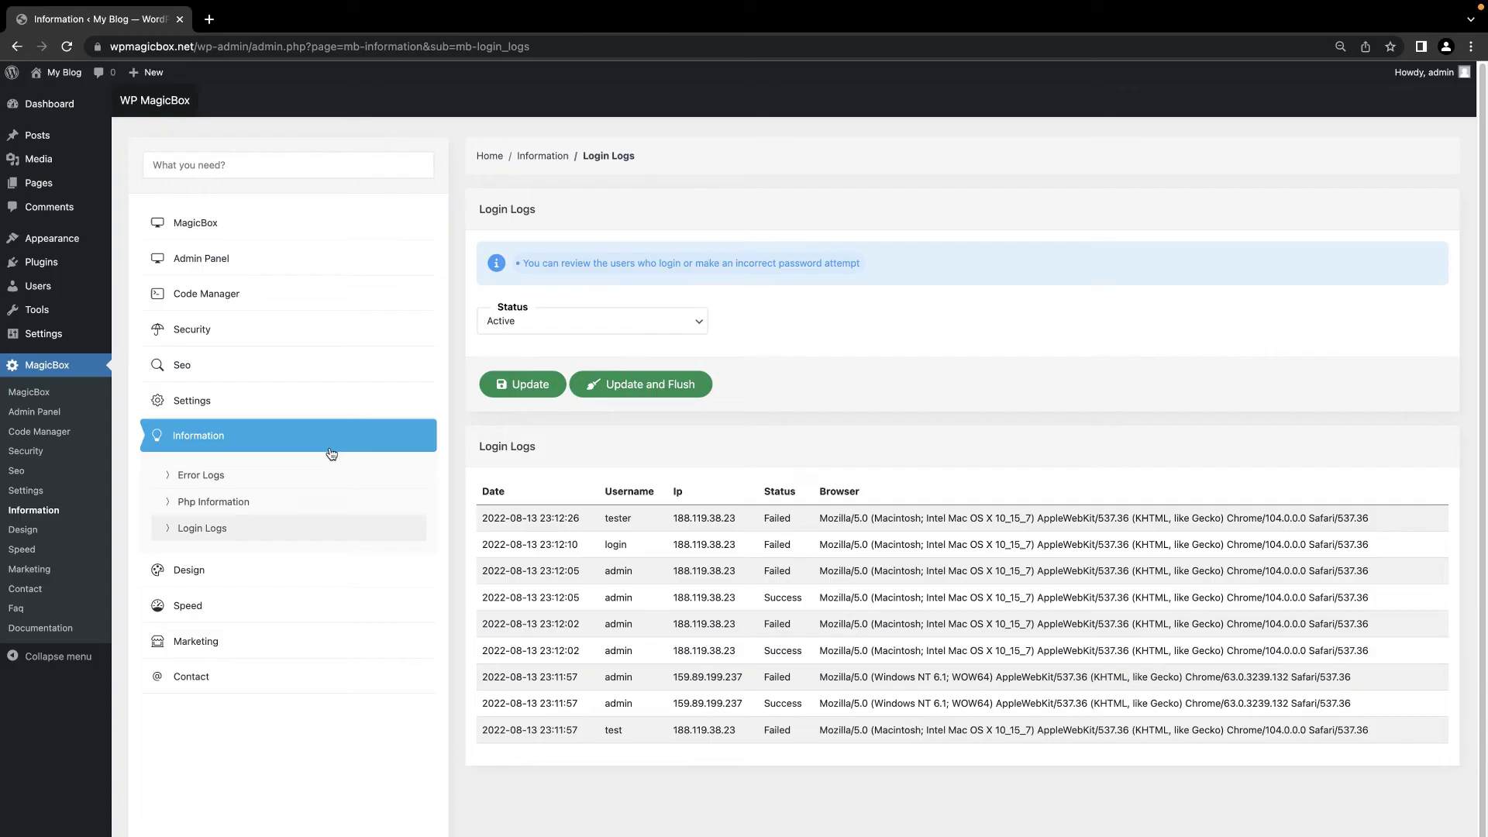
left_click(332, 436)
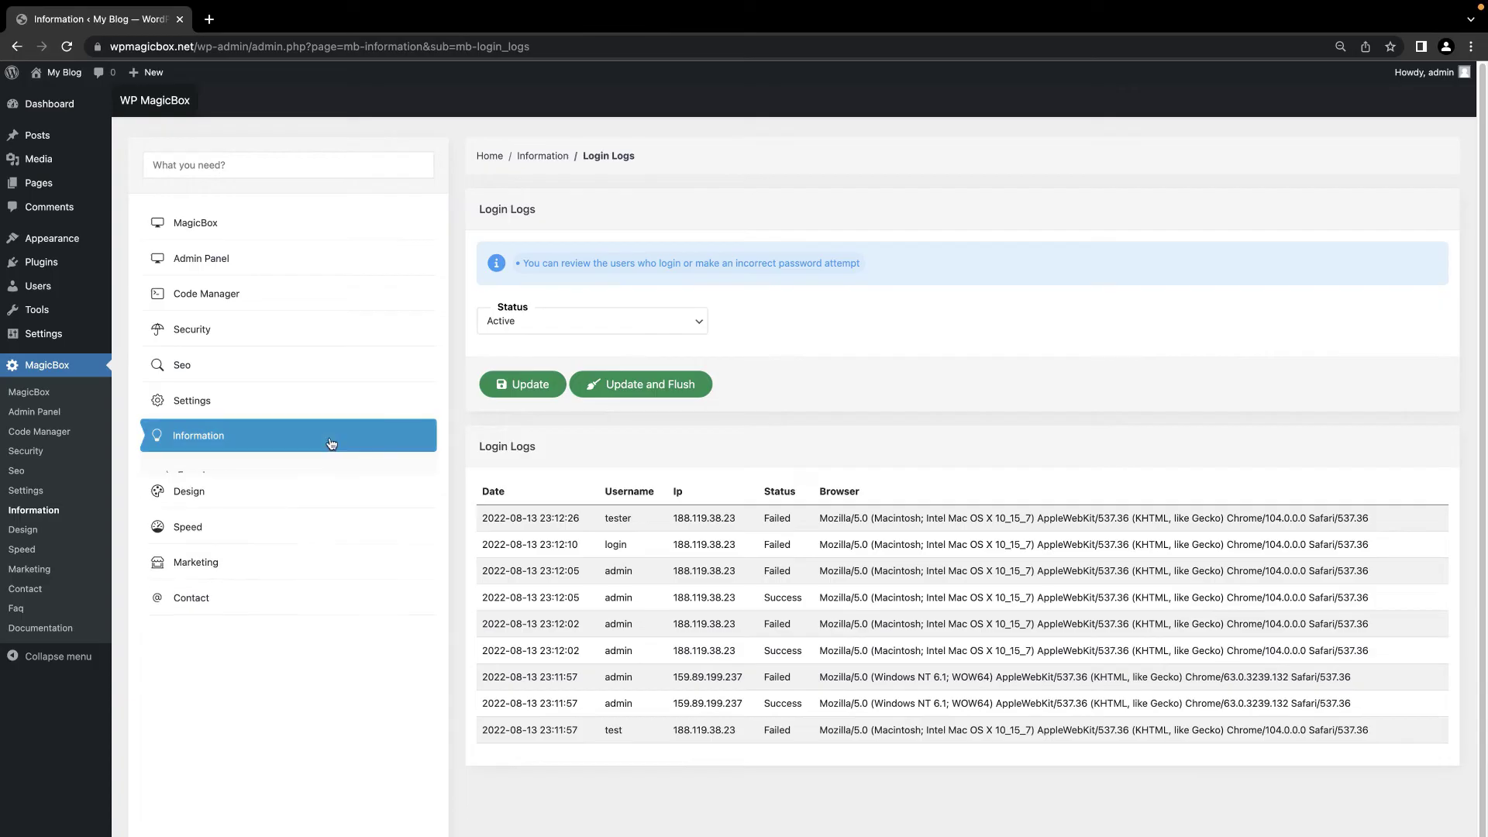
left_click(268, 475)
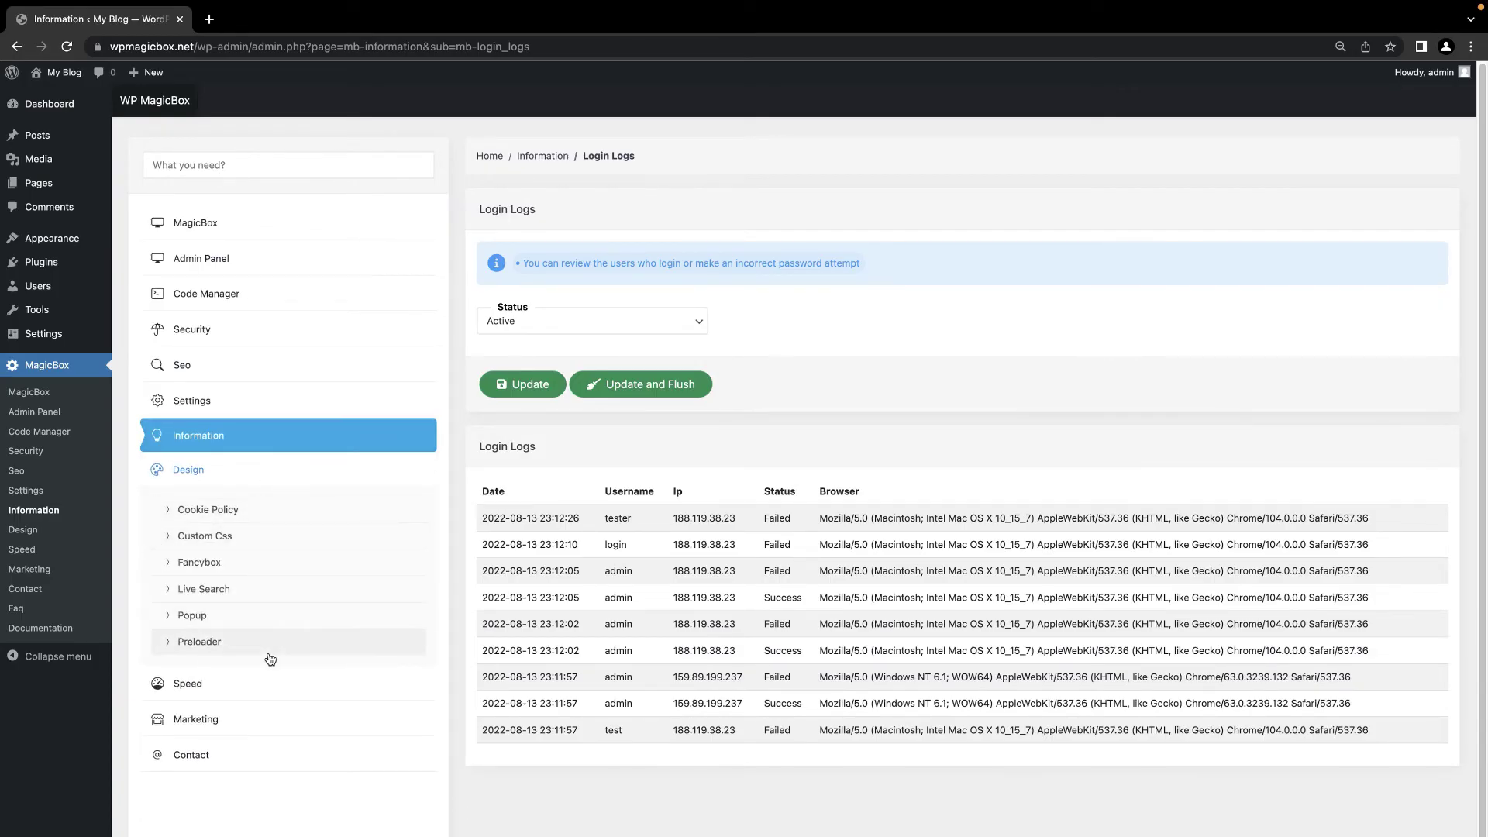
Step: Activate the Cookie Policy with pasted cookie-use text and title 'Cookies', and save
left_click(268, 515)
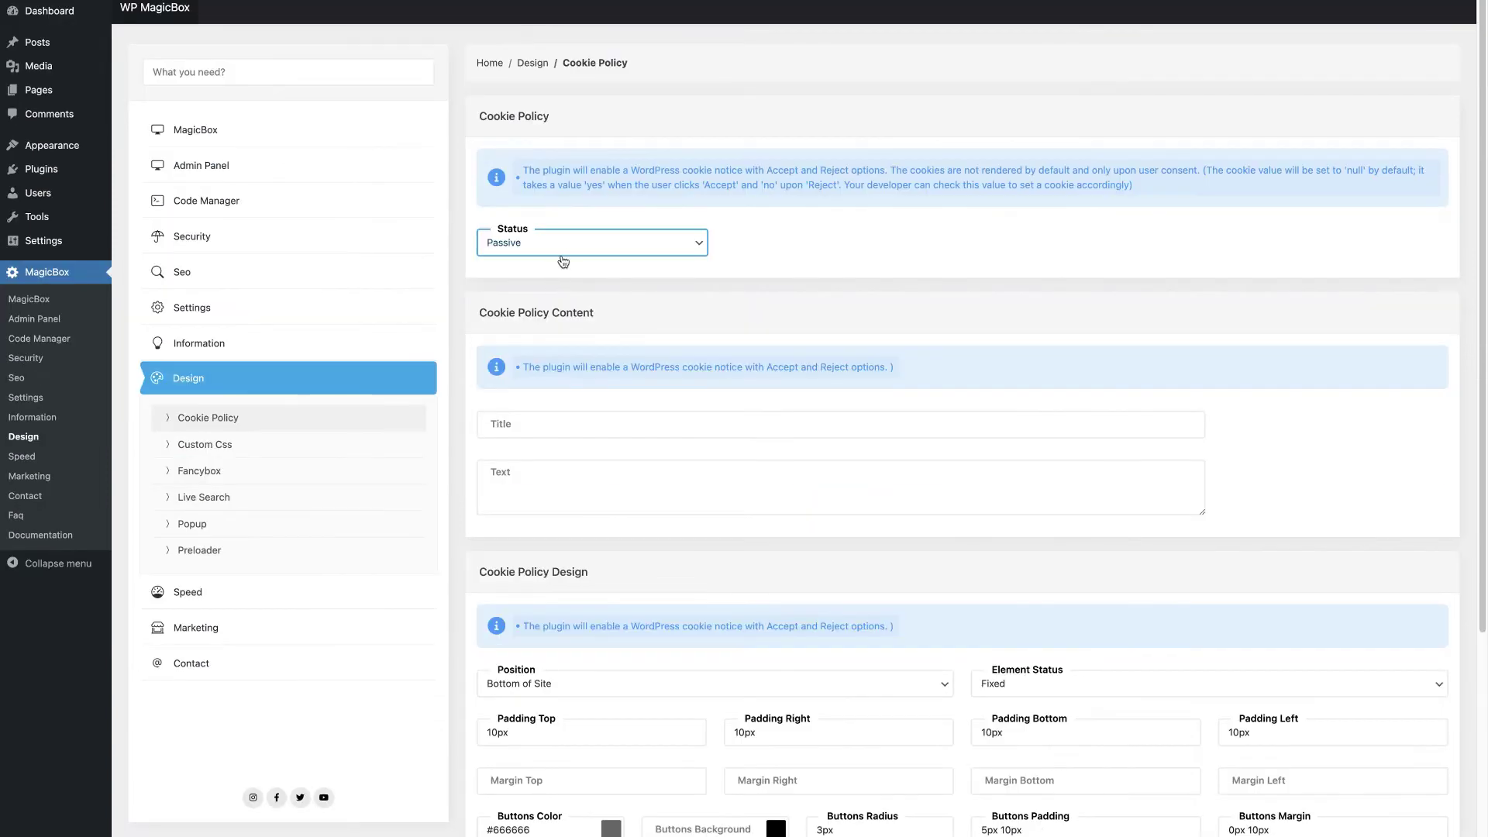
left_click(559, 329)
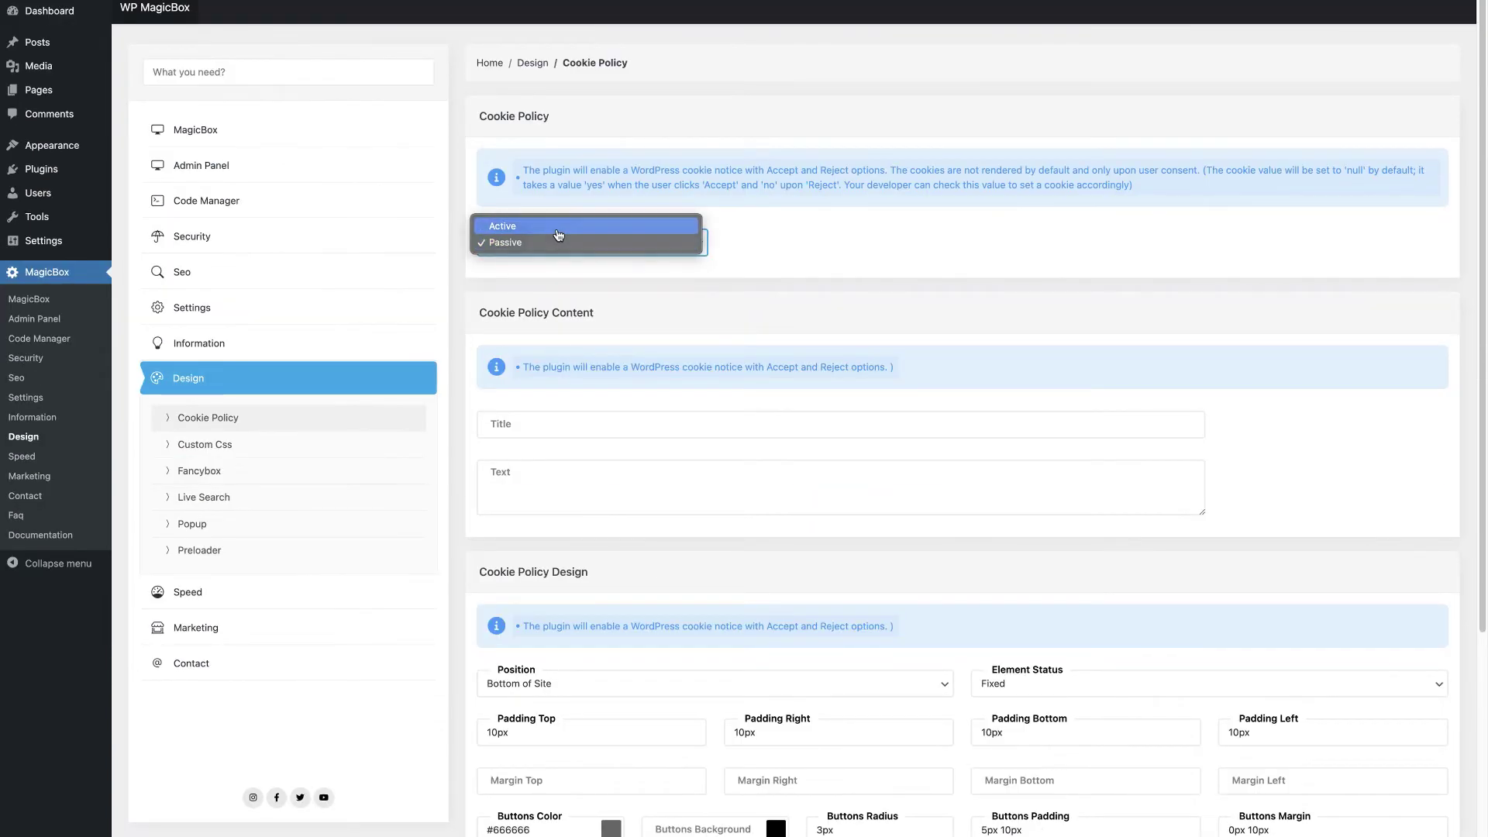
left_click(559, 233)
left_click(564, 482)
type("We use cookies on our website to support technical features that enhance your user experience. We also collect anonymous analytical data, as described in our Privacy policy.")
left_click(564, 425)
type("Co")
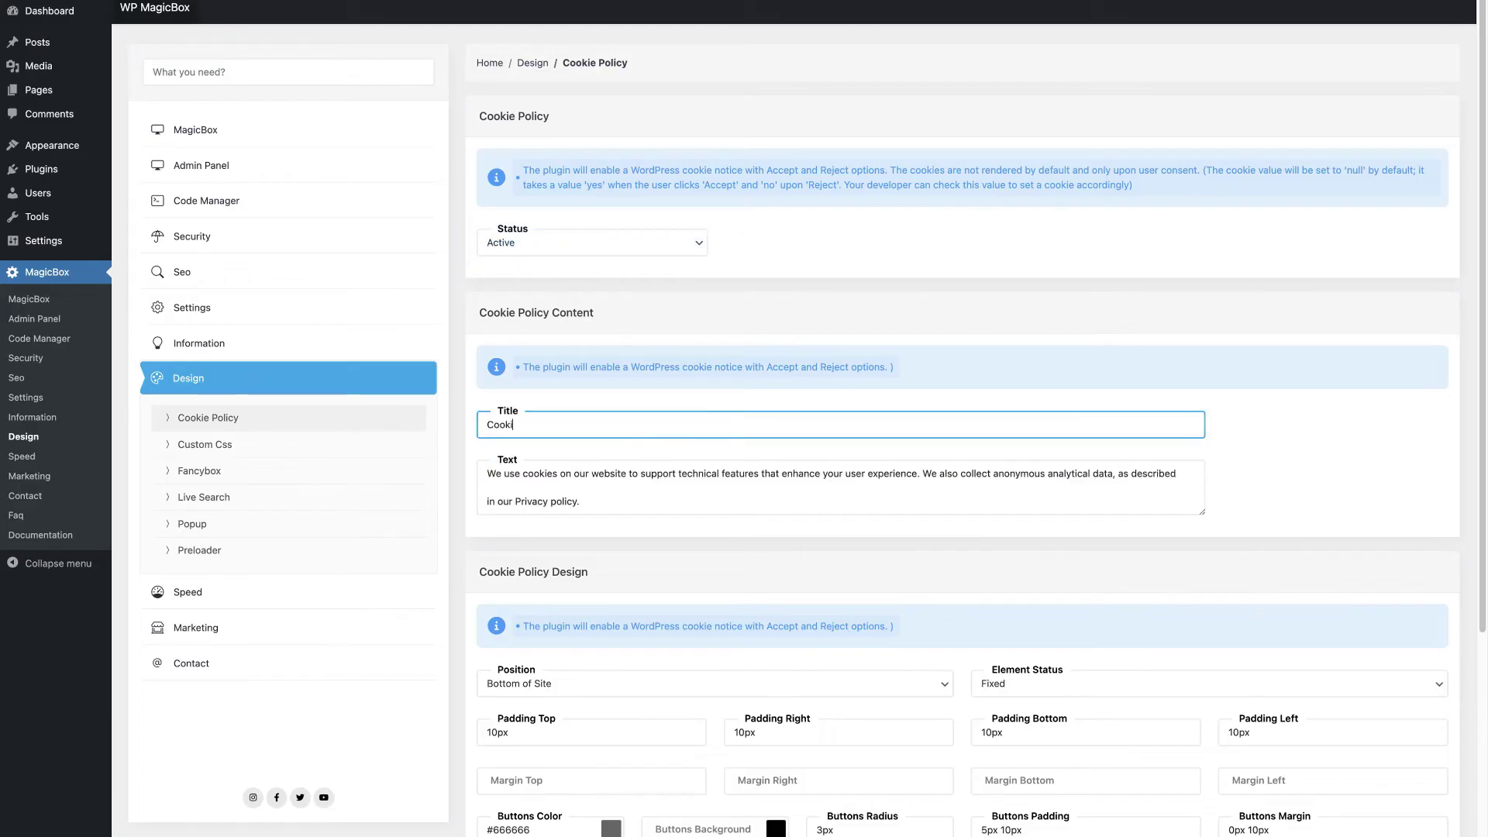
scroll(516, 735, "down", 4)
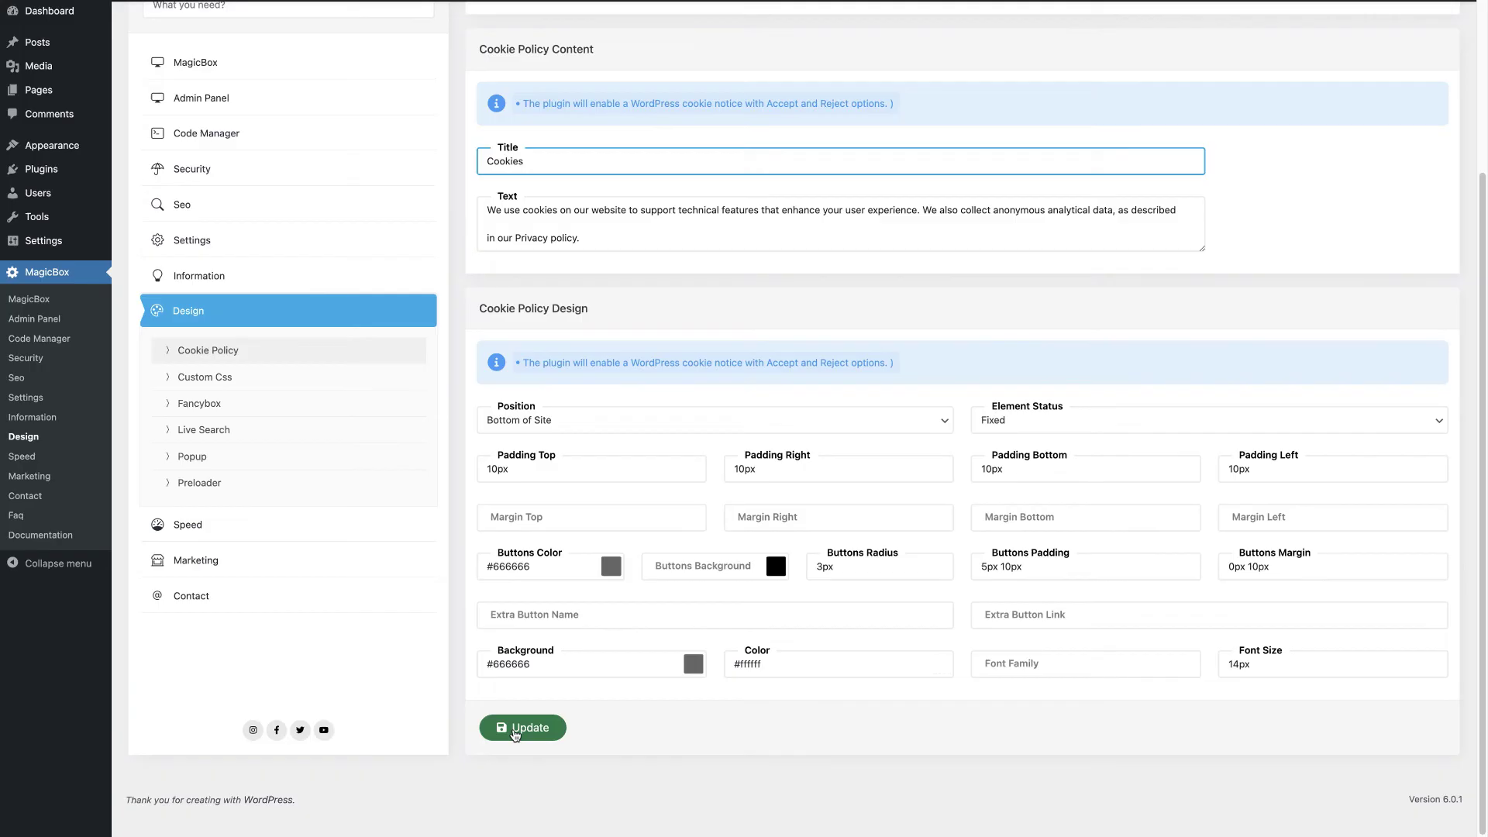
left_click(514, 730)
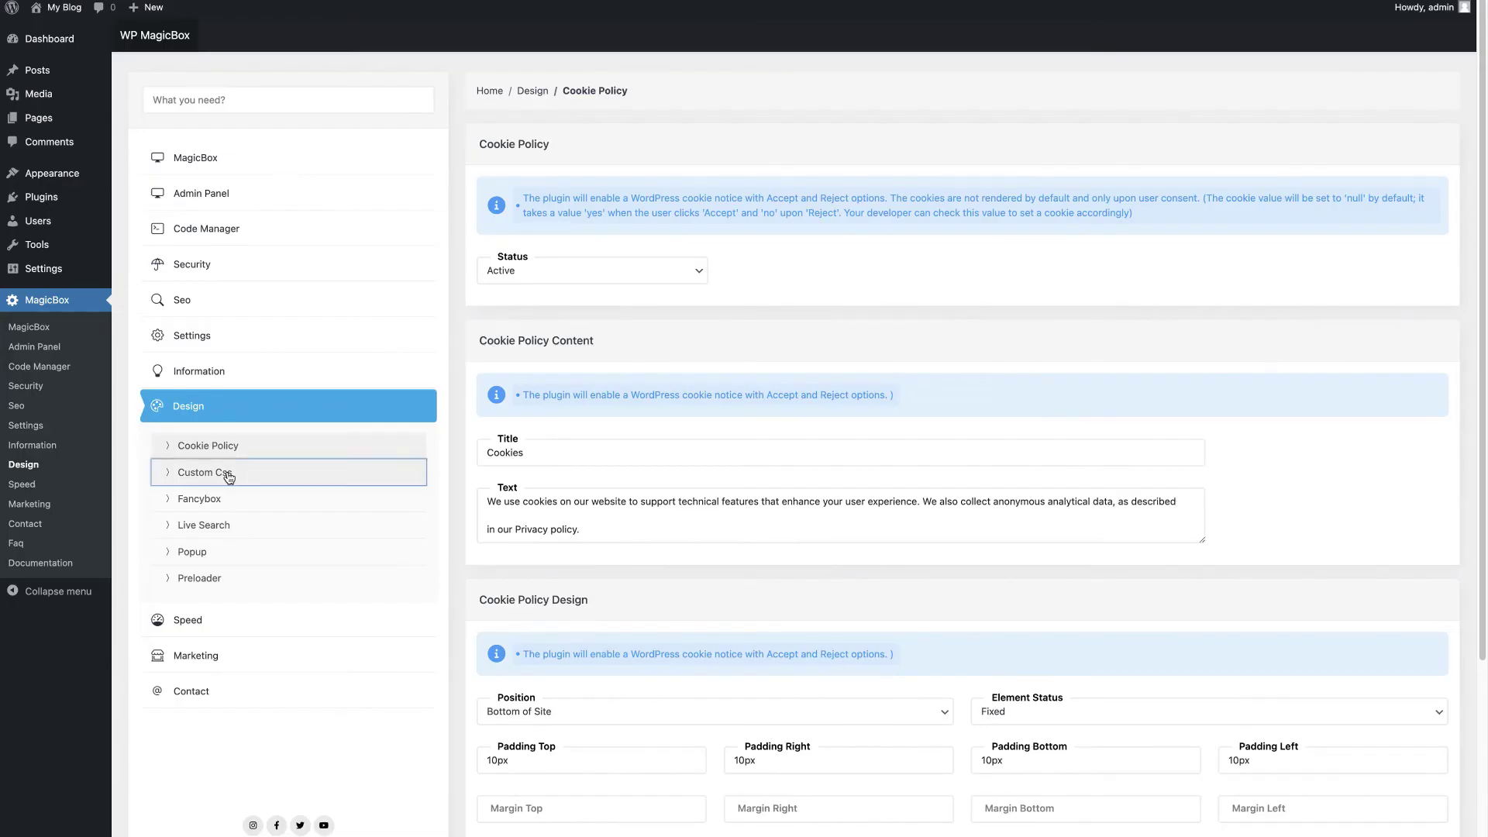
Step: Save the Custom Css settings and confirm the success message
left_click(223, 475)
scroll(665, 559, "down", 12)
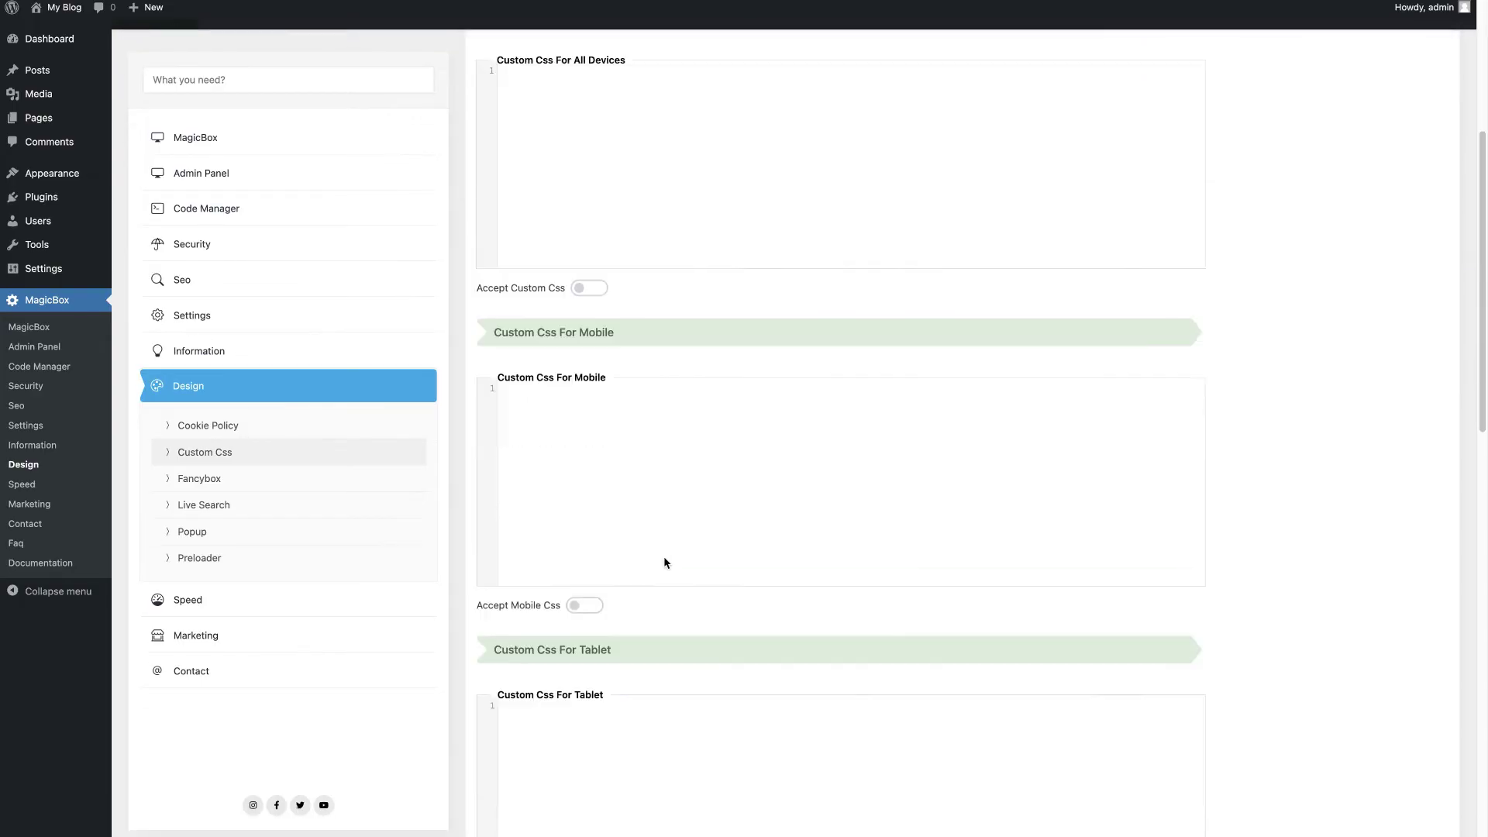
scroll(664, 560, "down", 8)
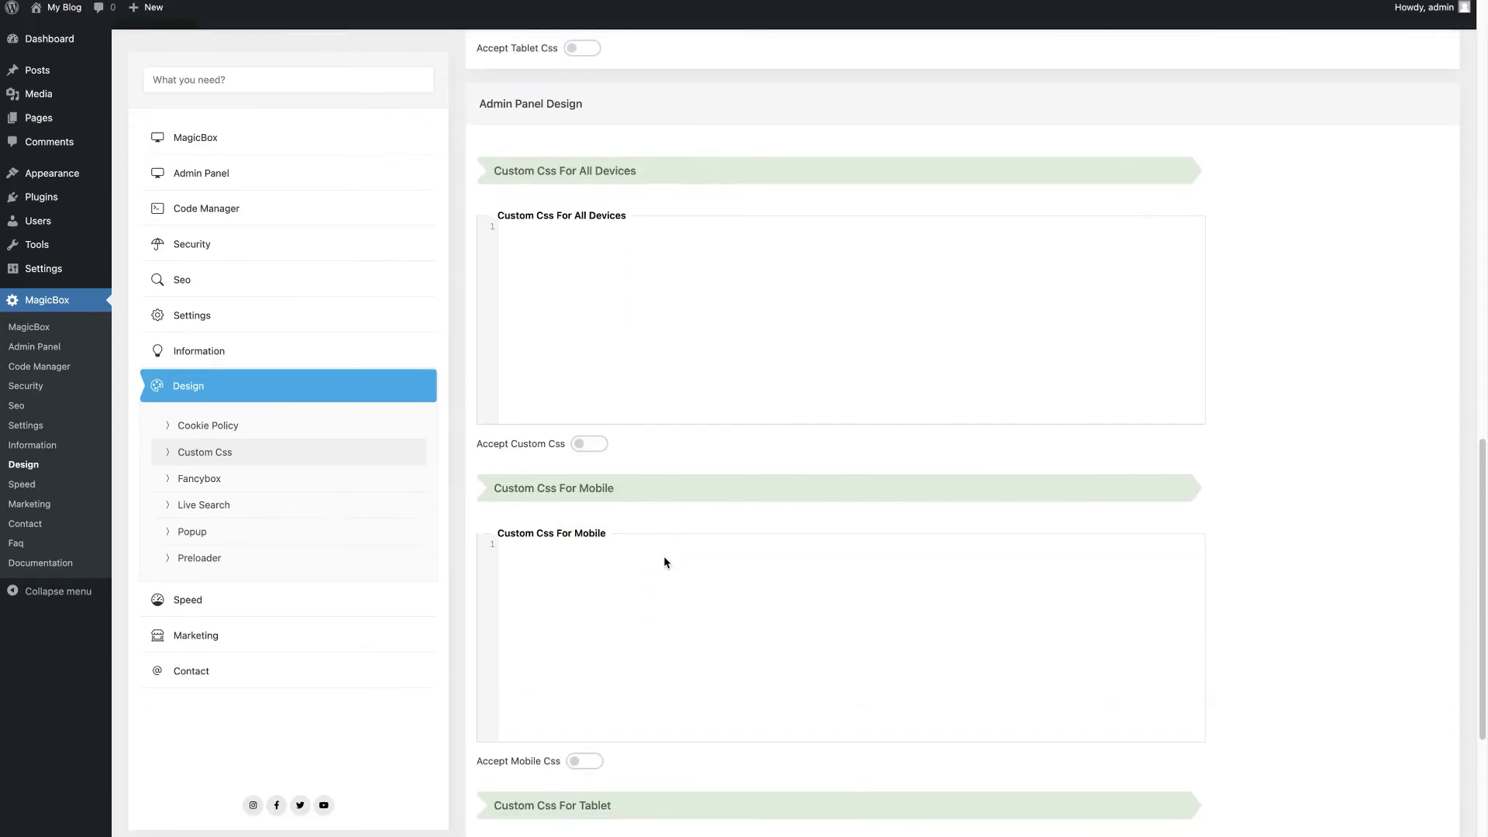
left_click(533, 778)
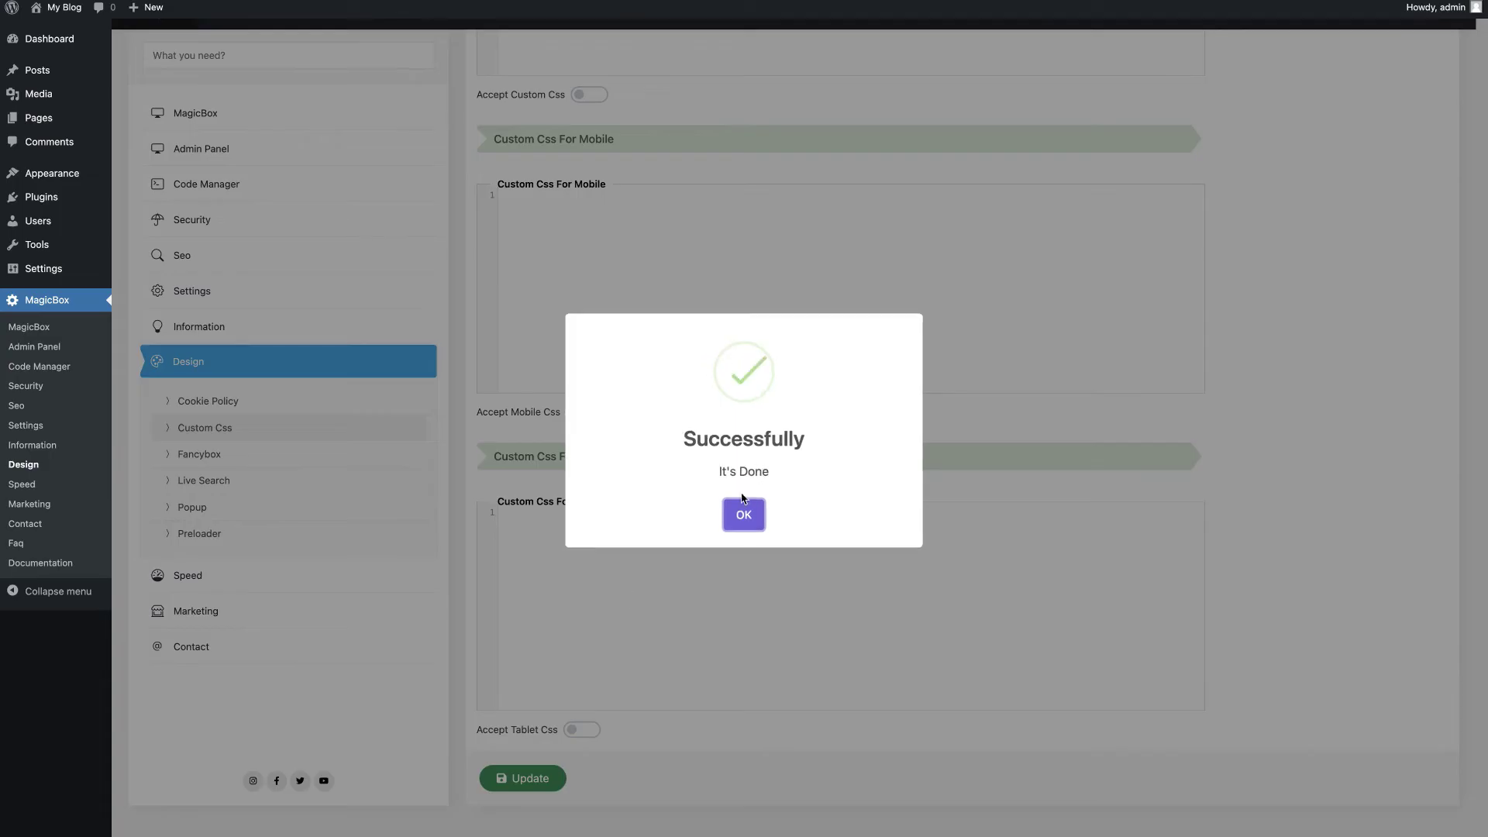
left_click(743, 510)
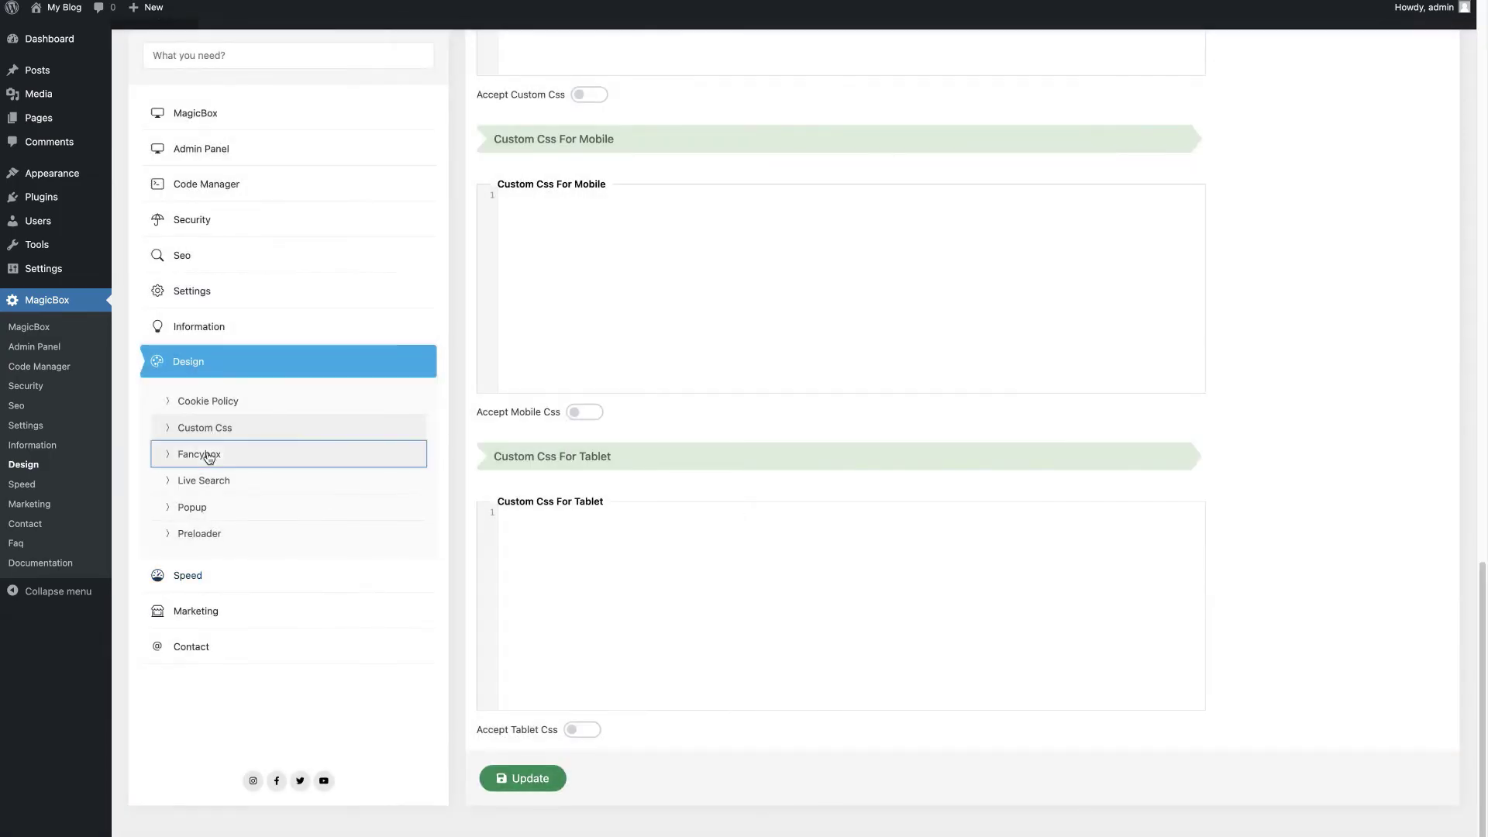
Step: Set Fancybox status to Active and enable it for images
left_click(199, 454)
left_click(522, 272)
left_click(511, 238)
left_click(513, 427)
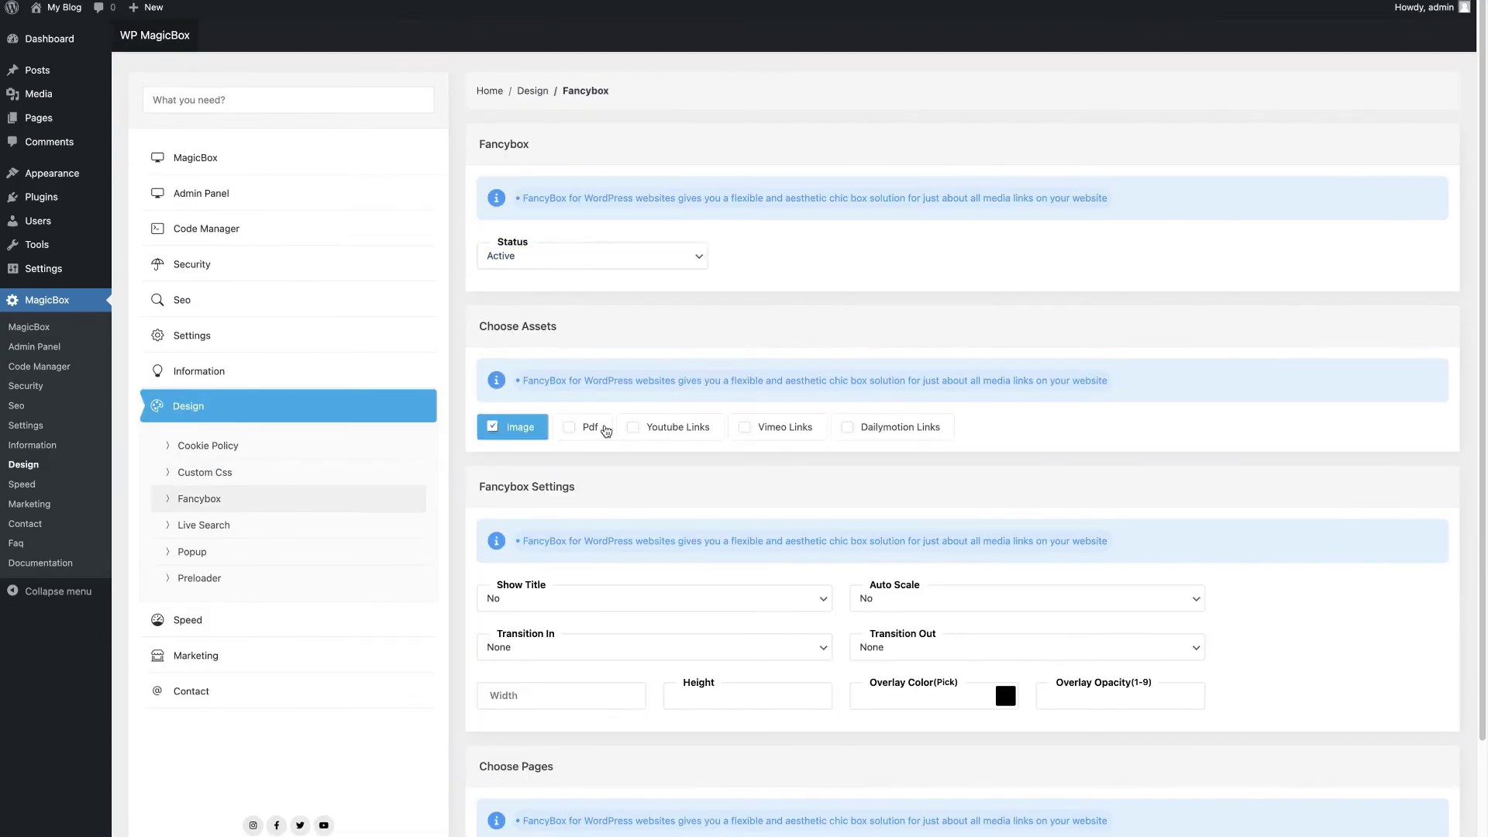
Step: Extend Fancybox to Pdf and Youtube Links on homepage, posts and pages, and save
left_click(586, 427)
left_click(668, 427)
scroll(587, 655, "down", 3)
left_click(524, 725)
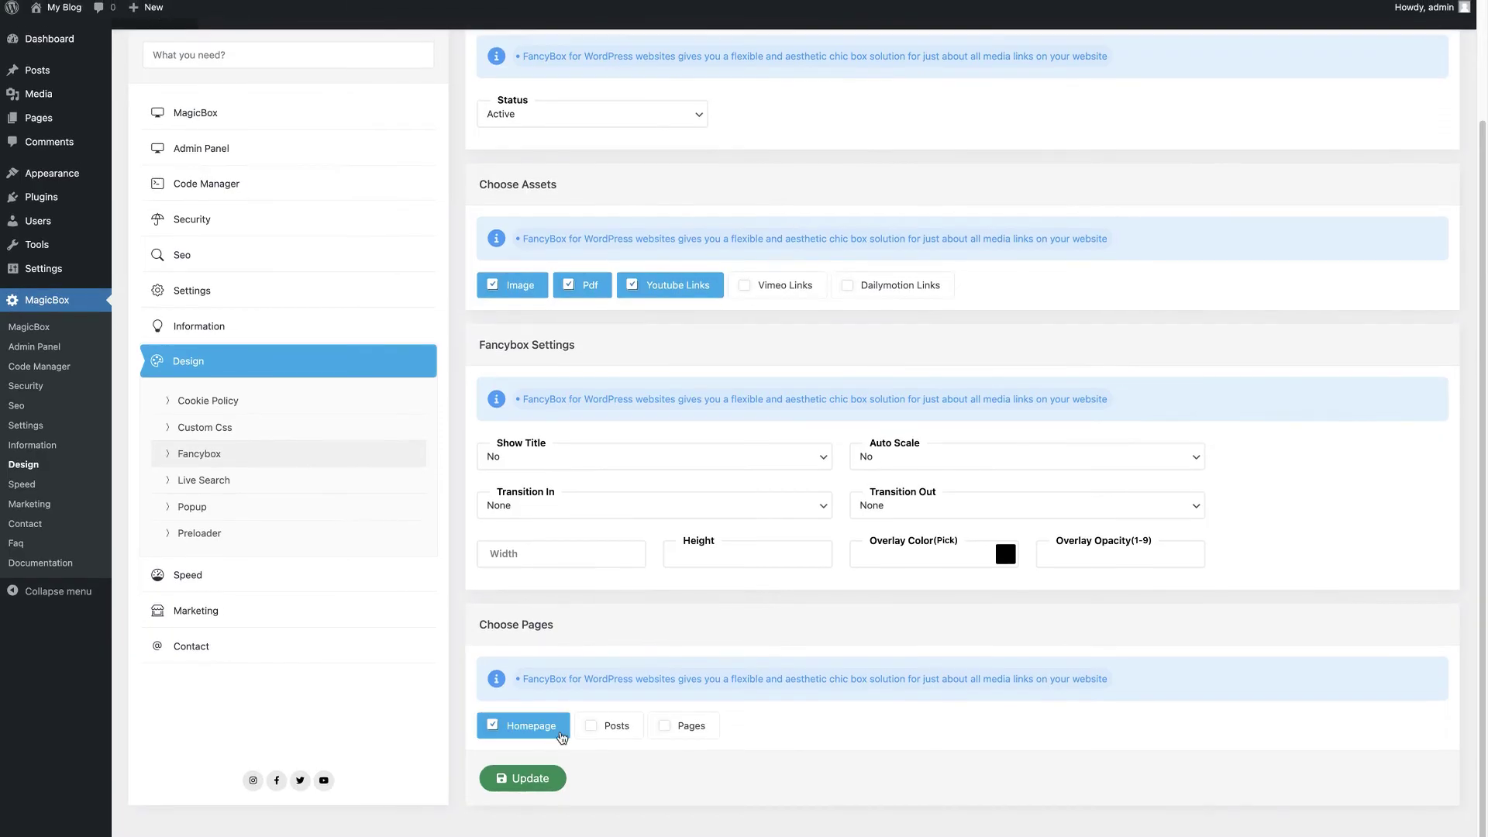
left_click(610, 725)
left_click(683, 726)
left_click(523, 778)
left_click(744, 515)
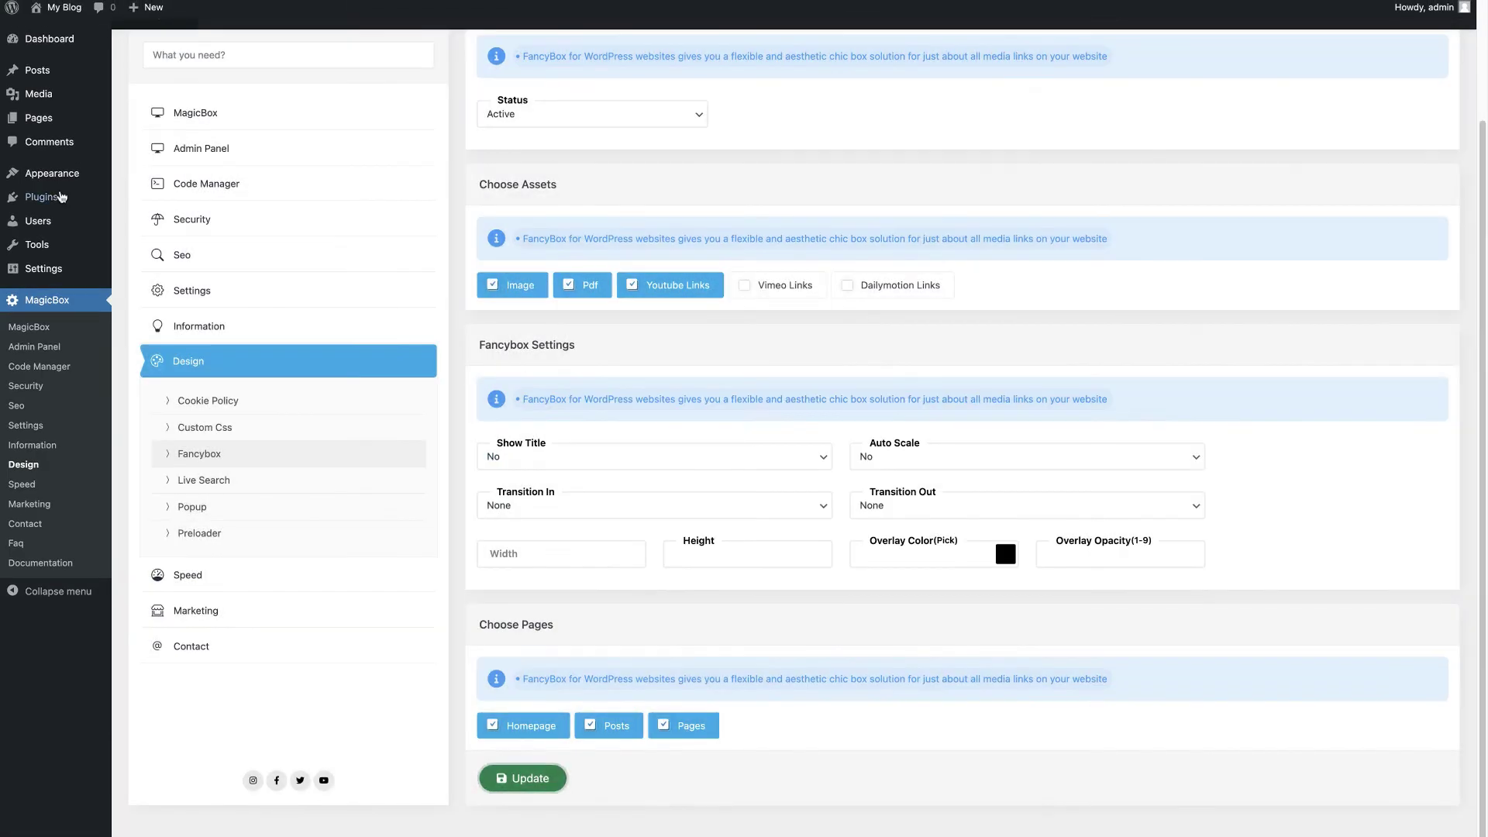
Step: Preview the Gallery post and test an image in the Fancybox lightbox
left_click(37, 70)
left_click(272, 166)
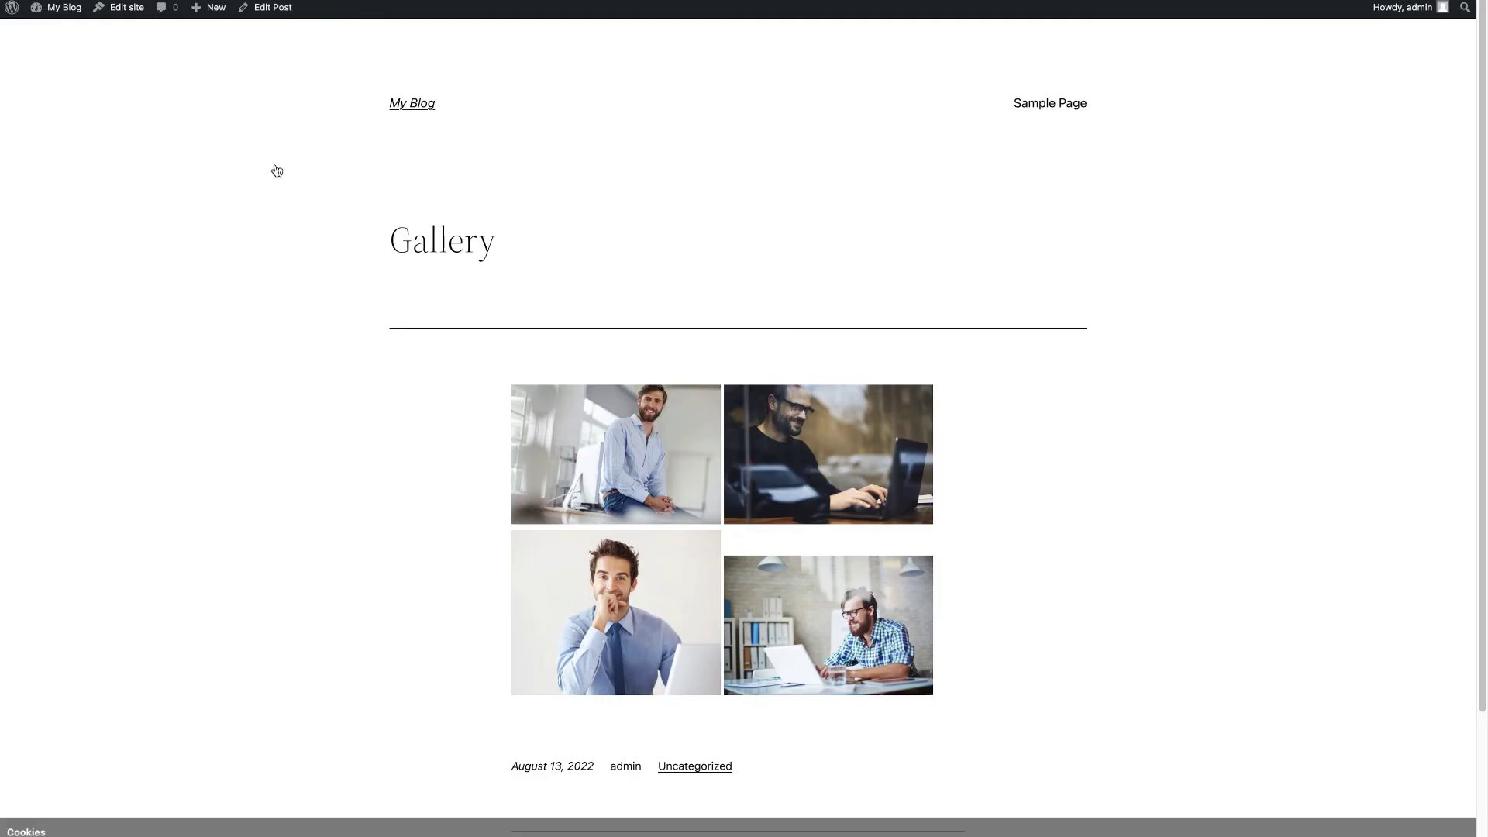
left_click(601, 403)
left_click(276, 421)
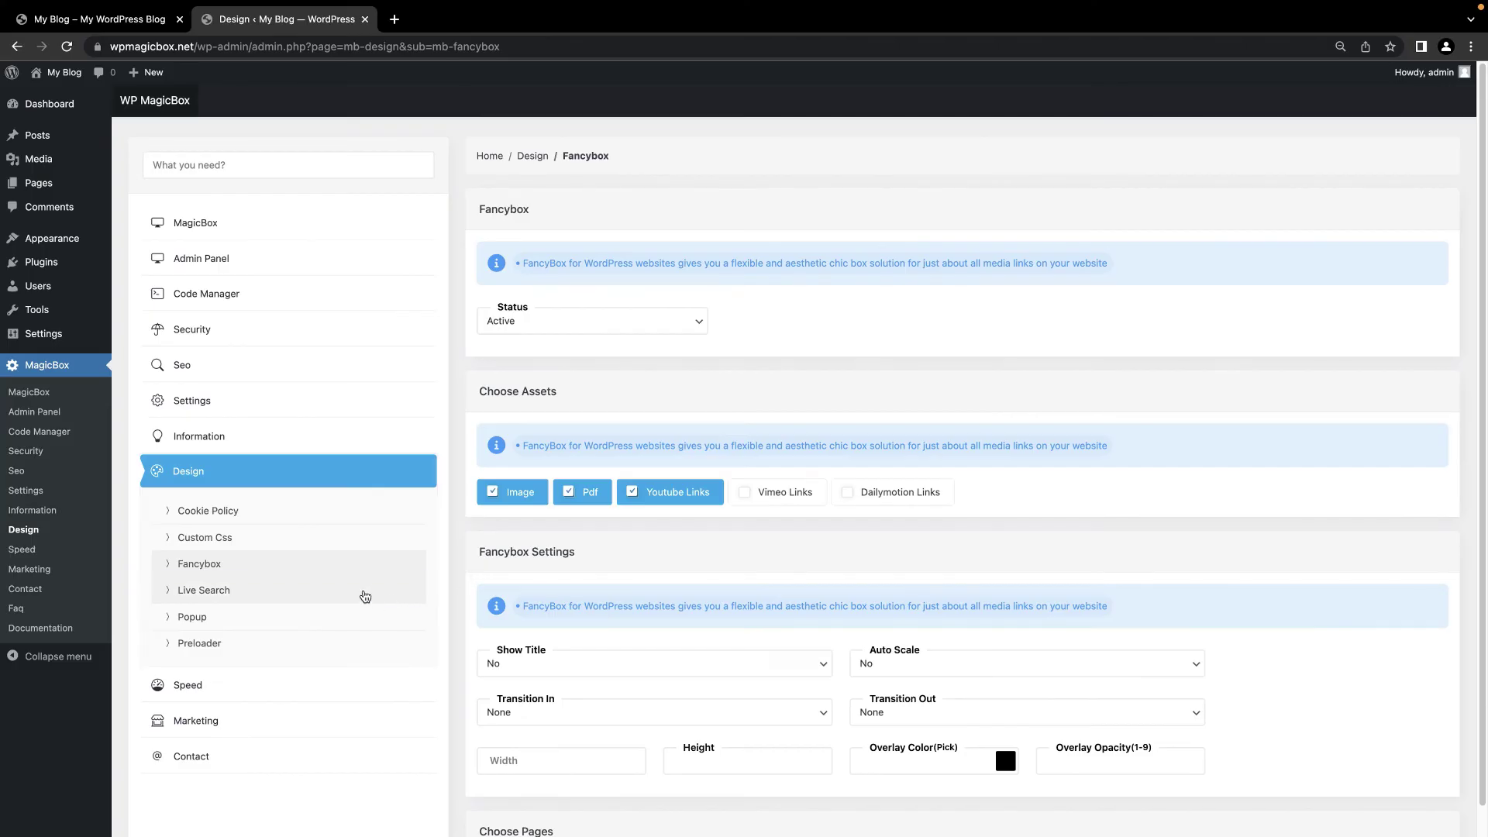
left_click(365, 596)
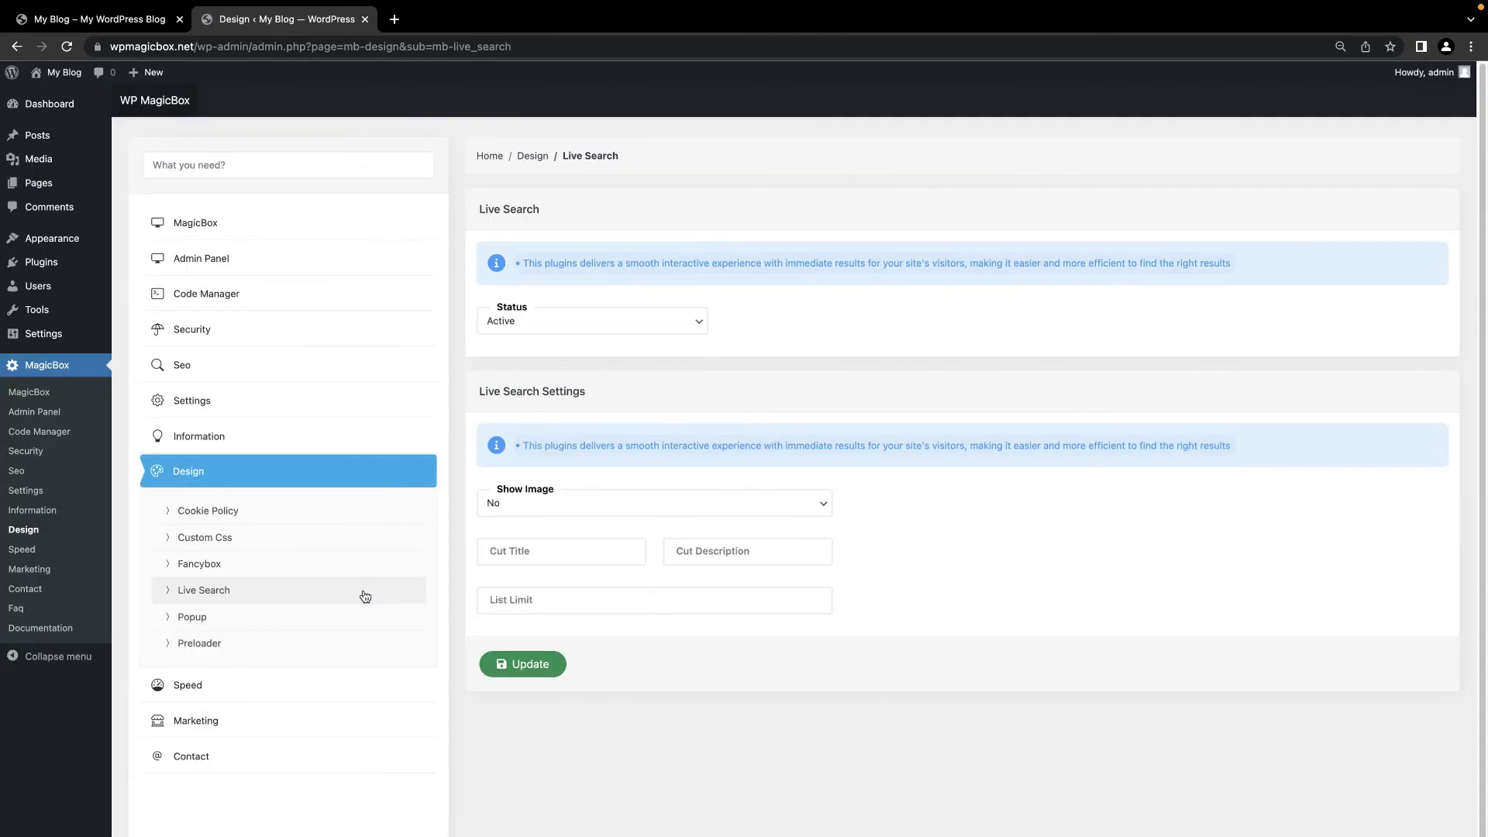
Step: Set Live Search Show Image to Yes, Cut Title 100 and List Limit 30, and save
left_click(557, 331)
left_click(558, 324)
left_click(558, 502)
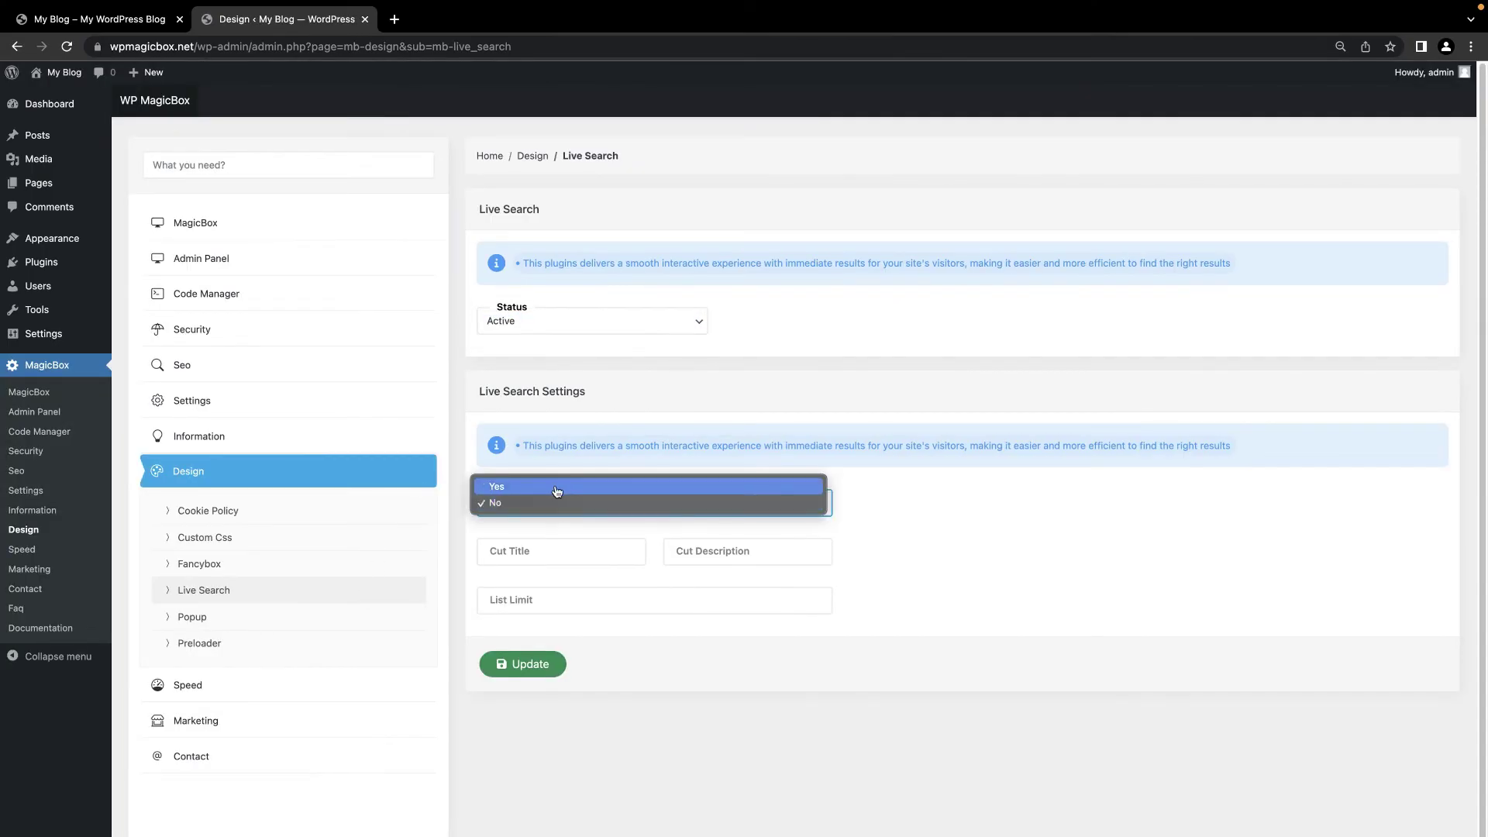
left_click(558, 488)
left_click(555, 558)
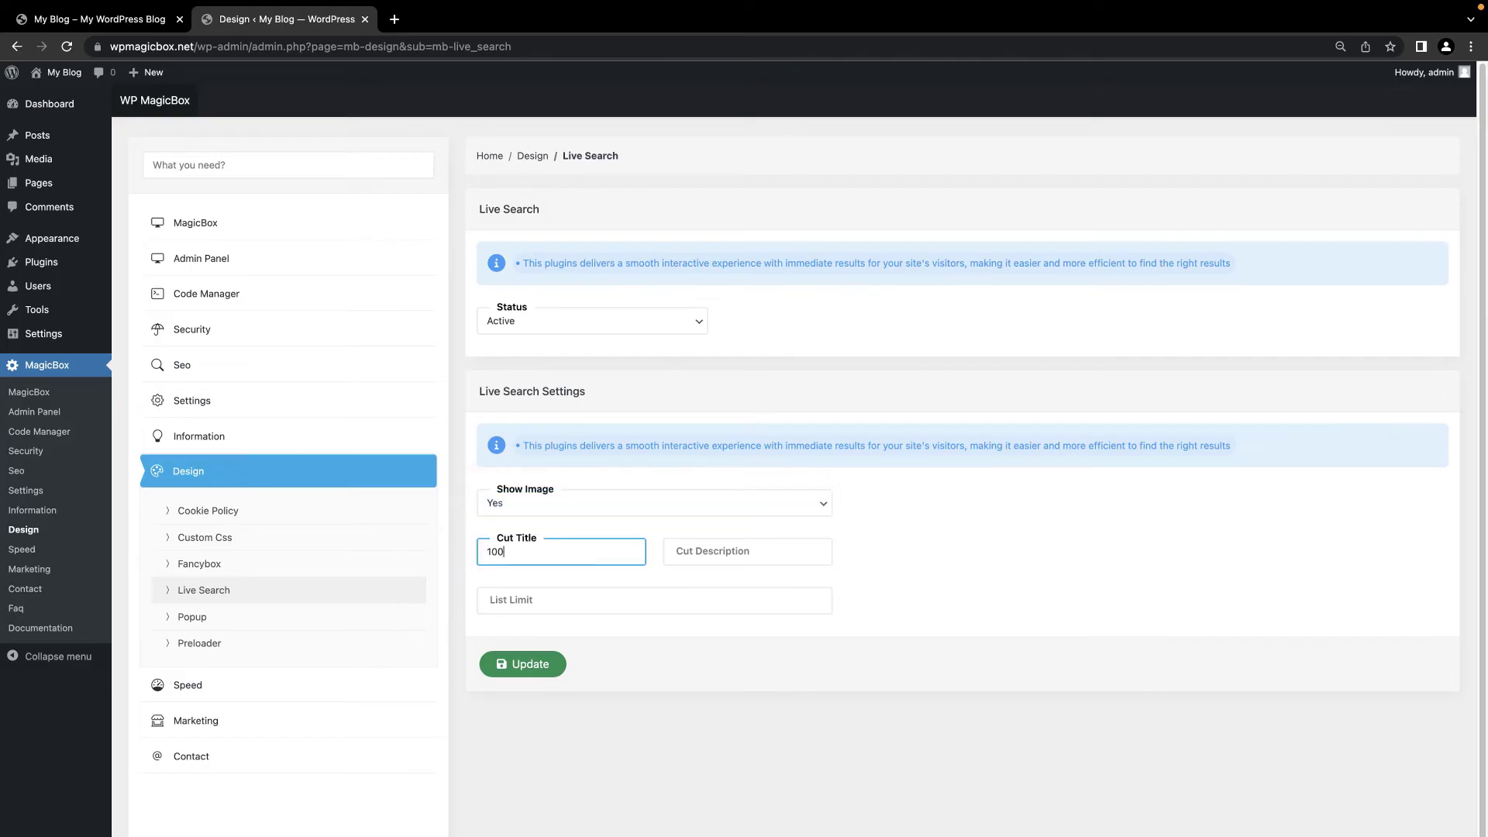
left_click(602, 609)
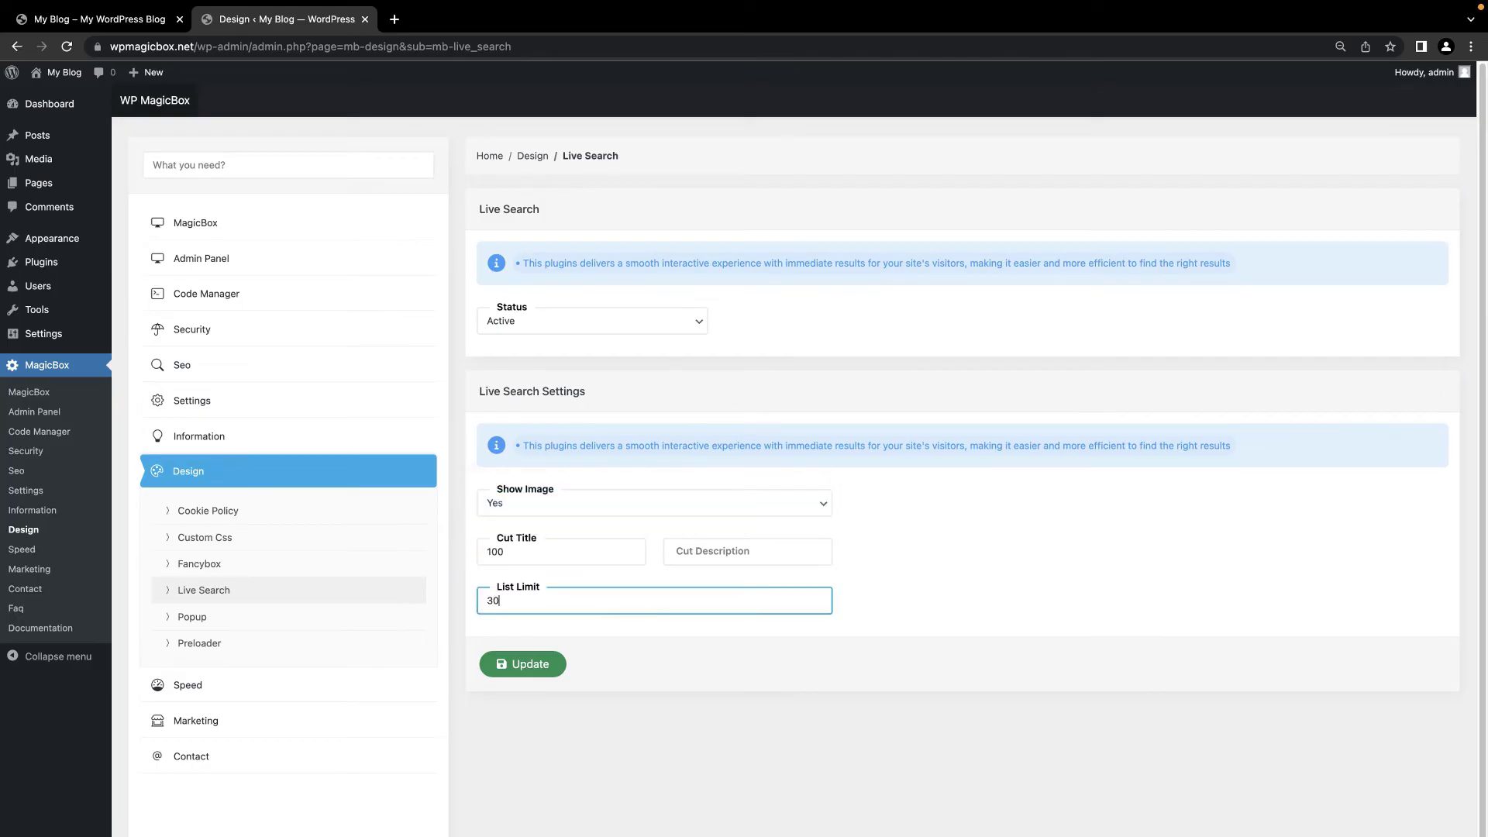
left_click(522, 664)
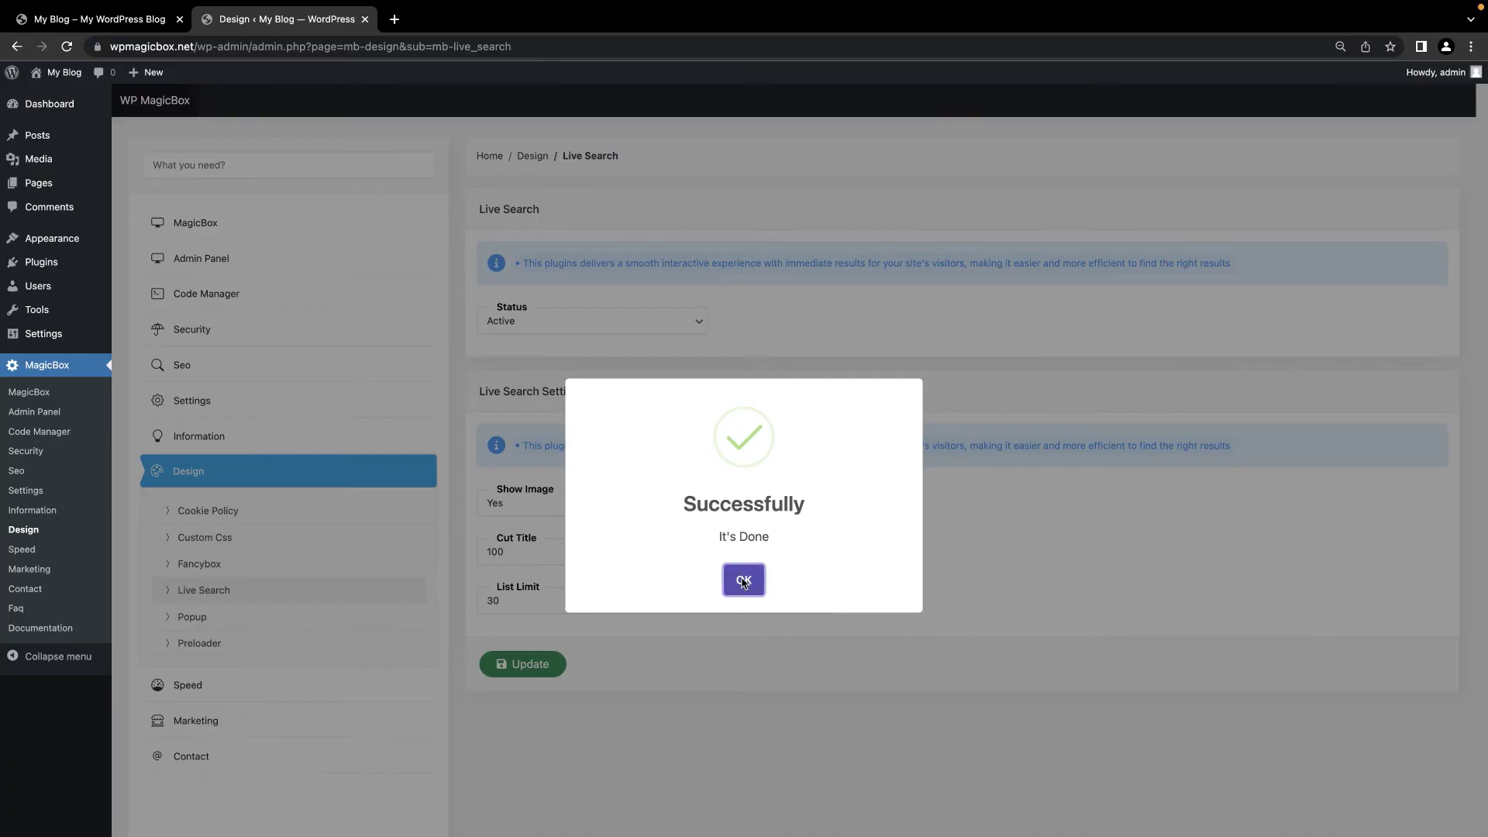
left_click(742, 580)
left_click(290, 618)
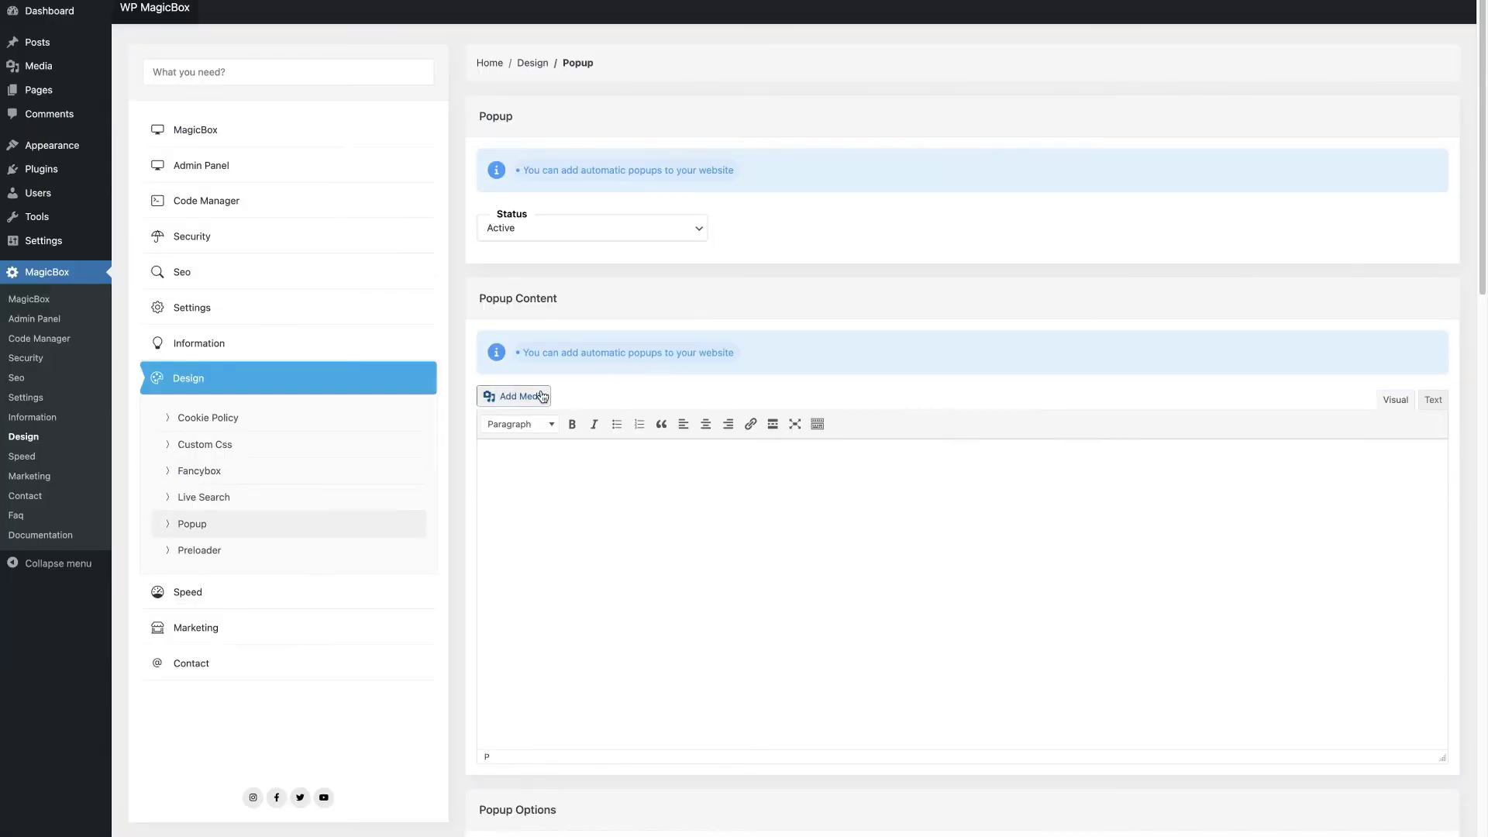
Step: Insert the centred banner image into the popup, enable it on the Homepage, and save
left_click(542, 397)
left_click(241, 168)
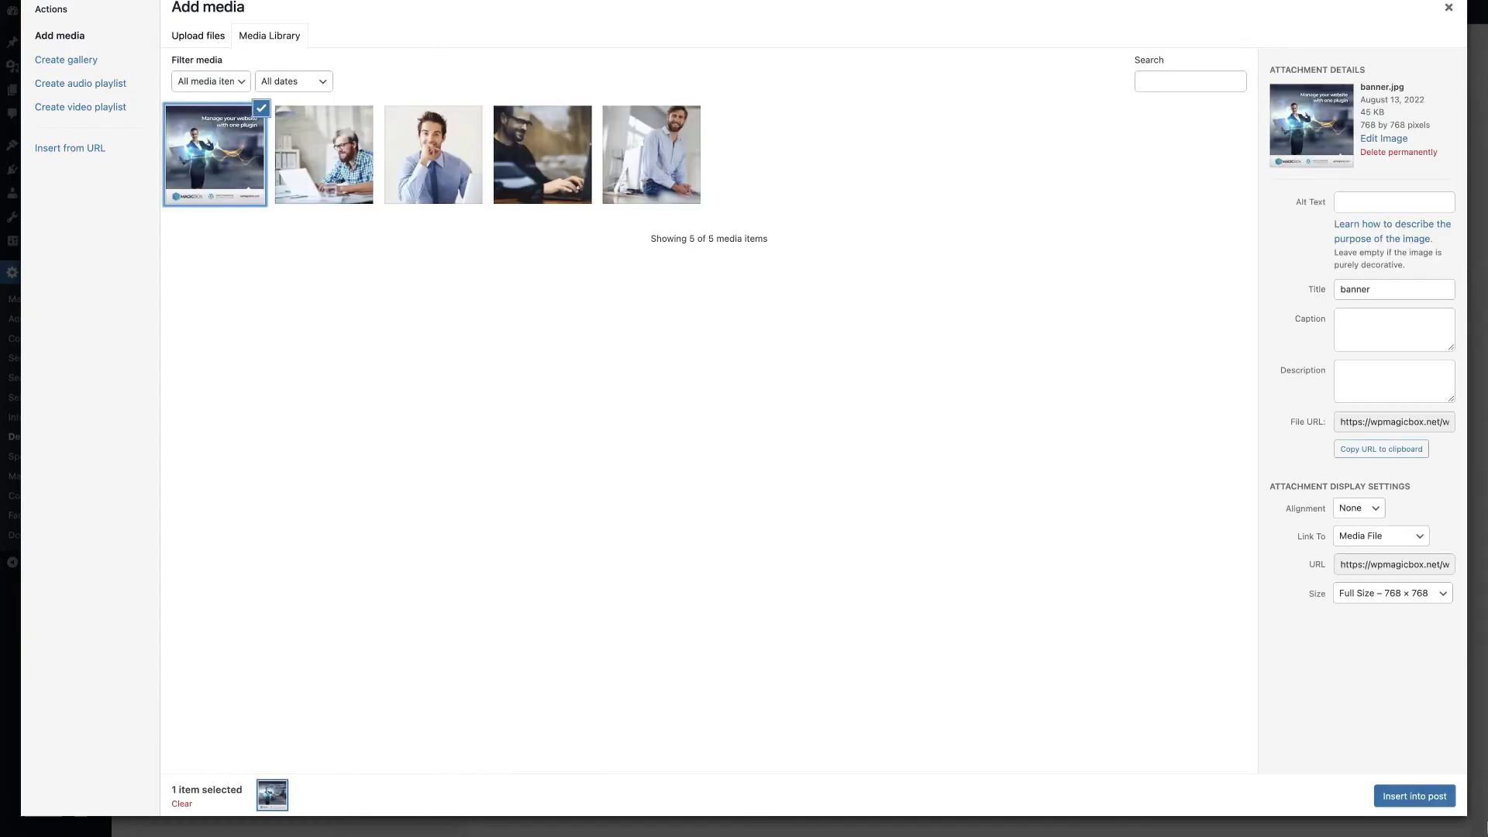
left_click(1418, 797)
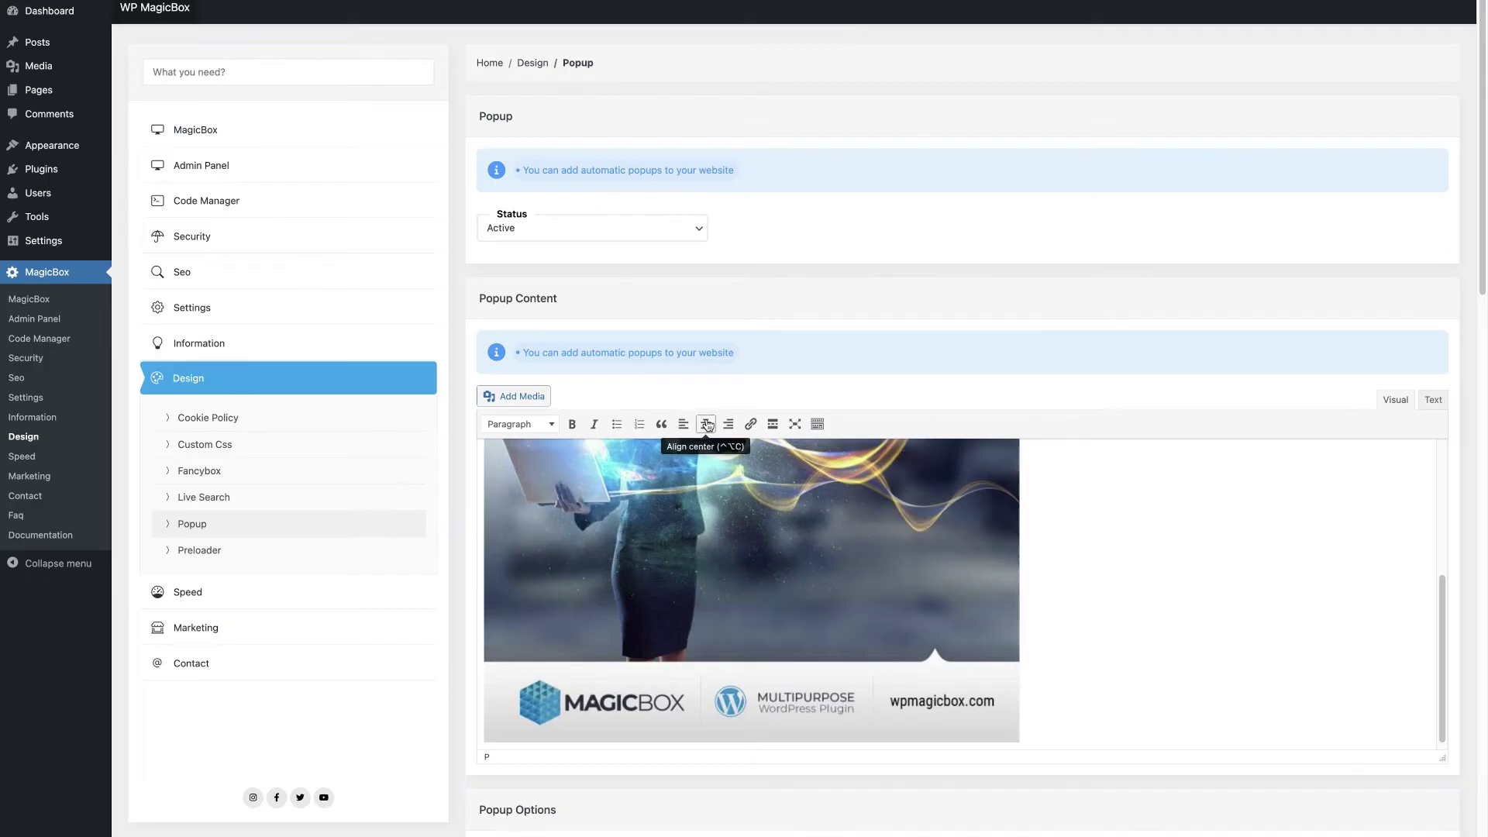
left_click(707, 424)
scroll(582, 655, "down", 4)
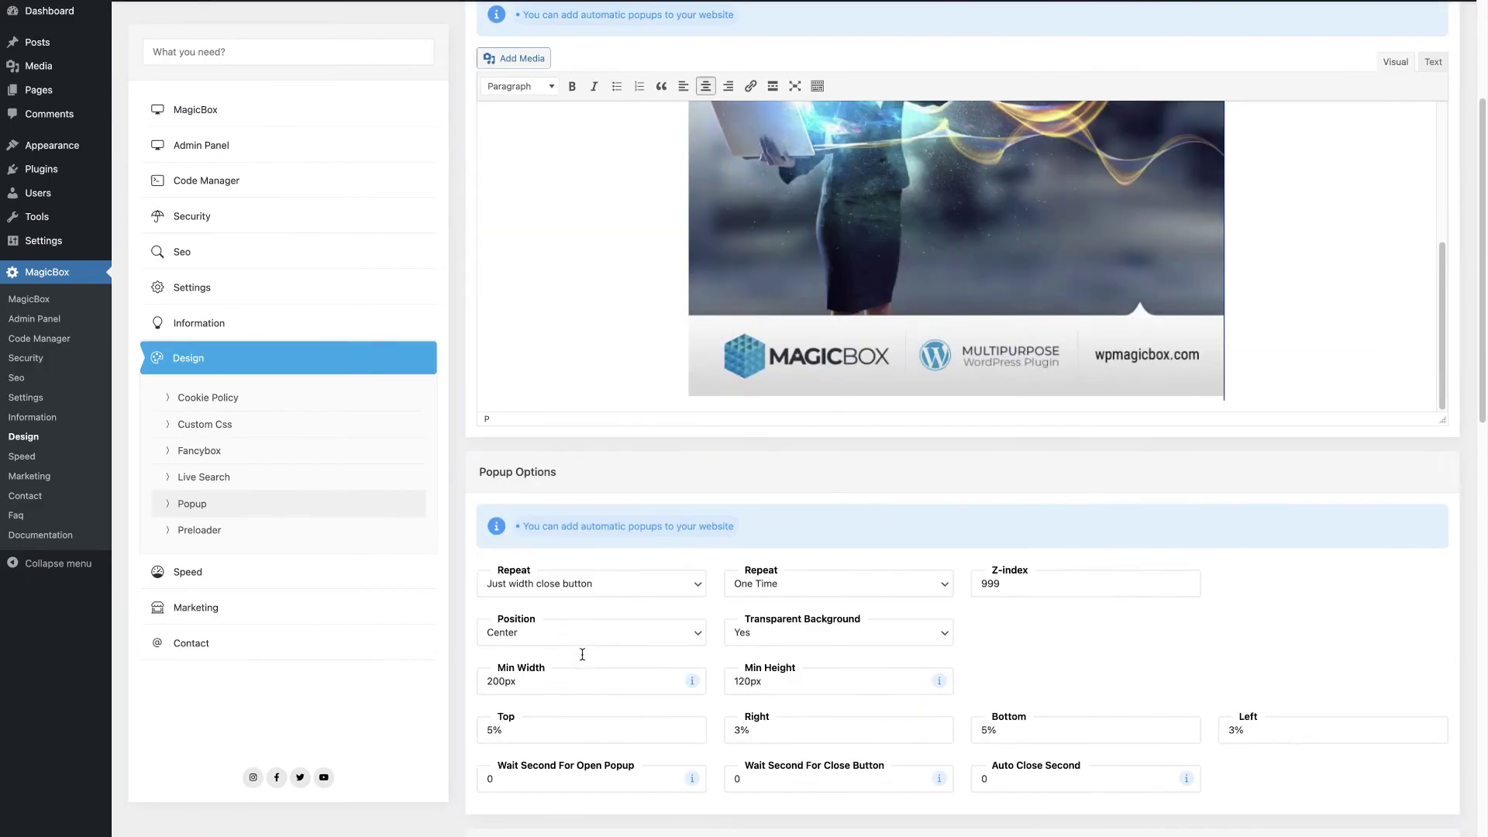
scroll(582, 655, "down", 7)
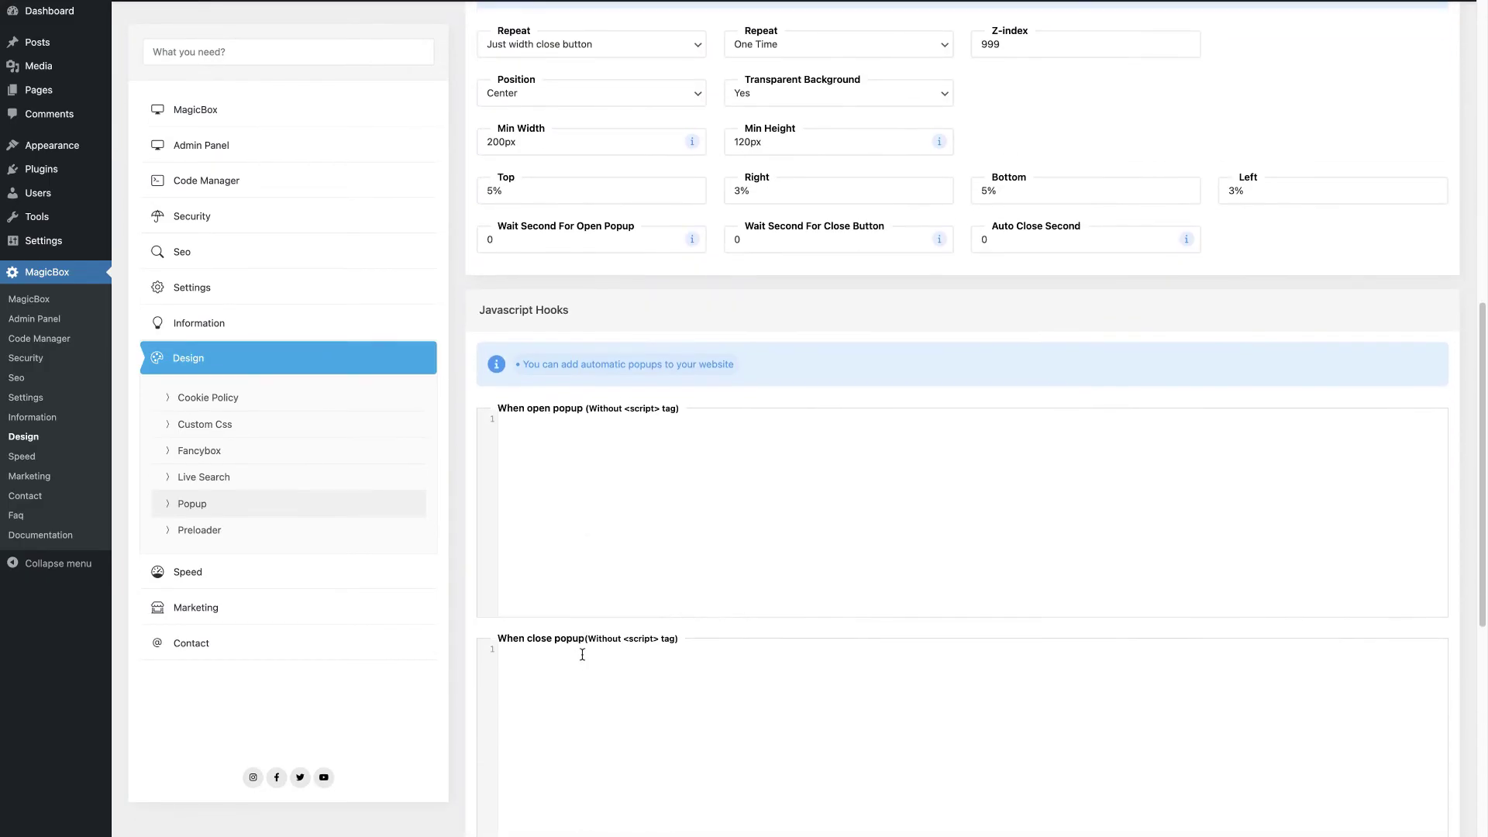
scroll(582, 655, "down", 7)
left_click(547, 687)
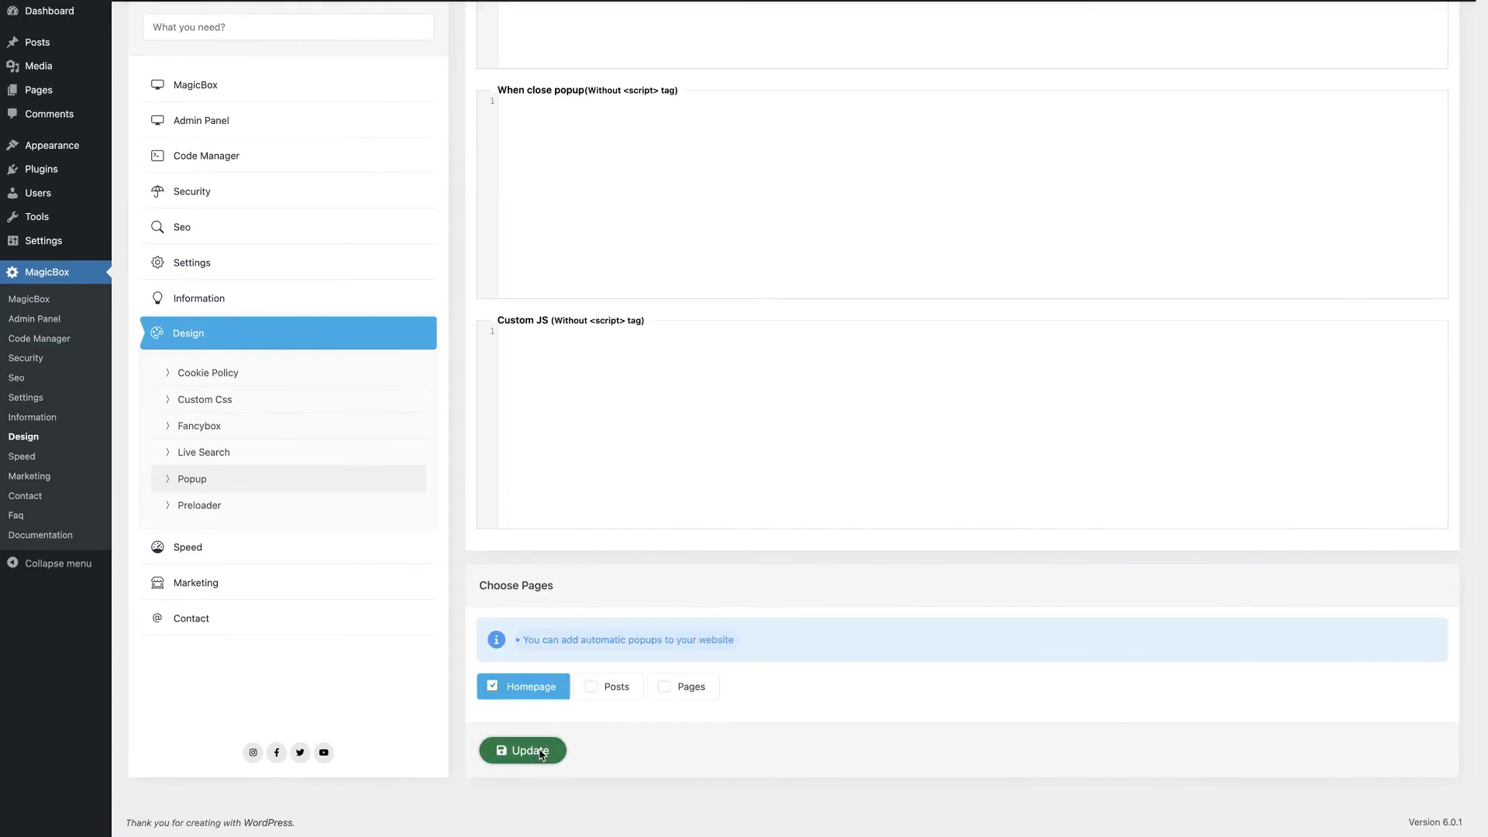
left_click(541, 754)
left_click(744, 485)
Step: Reload the live site to confirm the banner popup appears
left_click(307, 19)
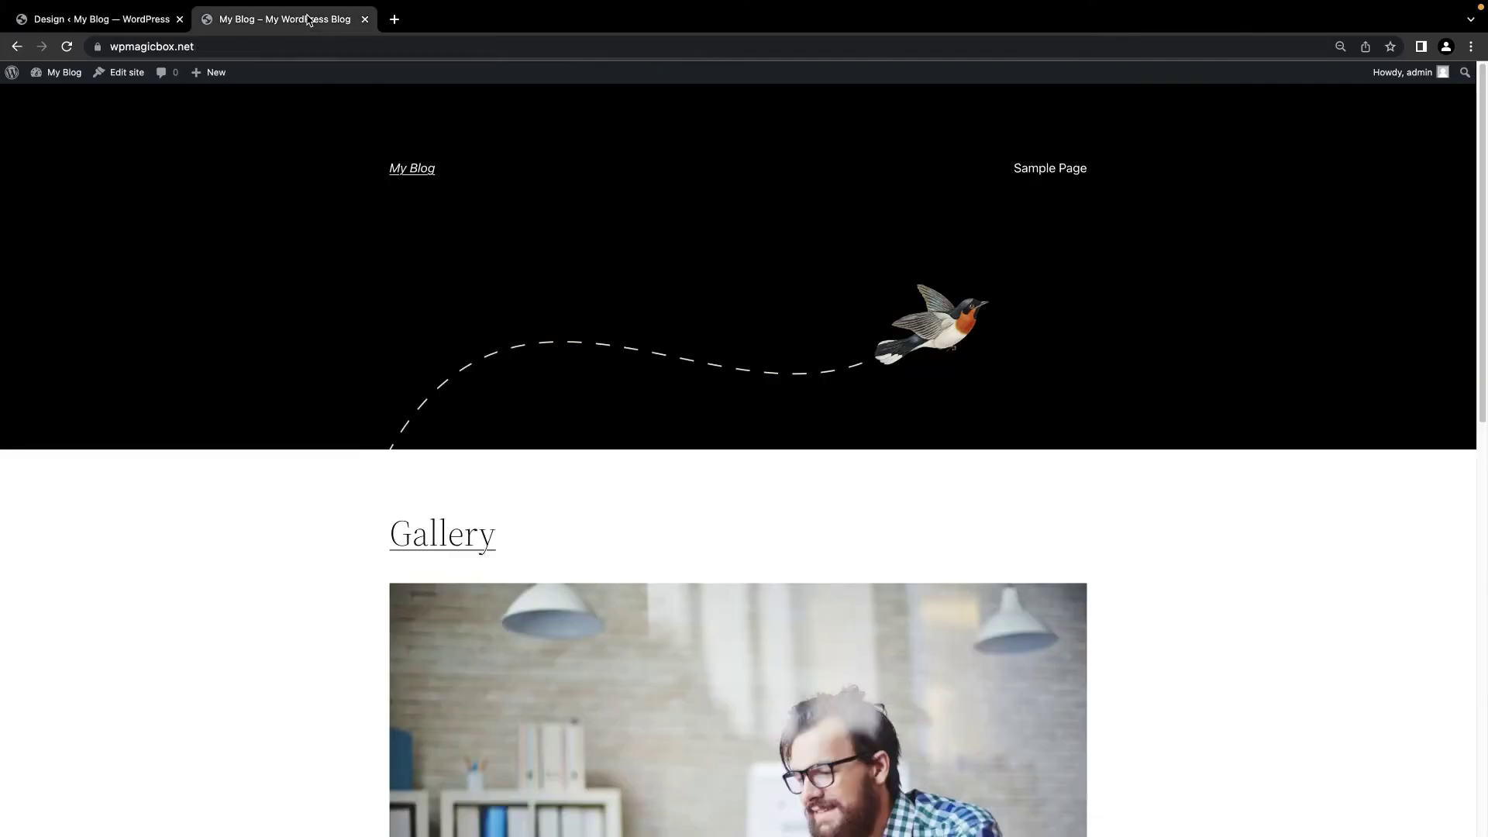
left_click(66, 47)
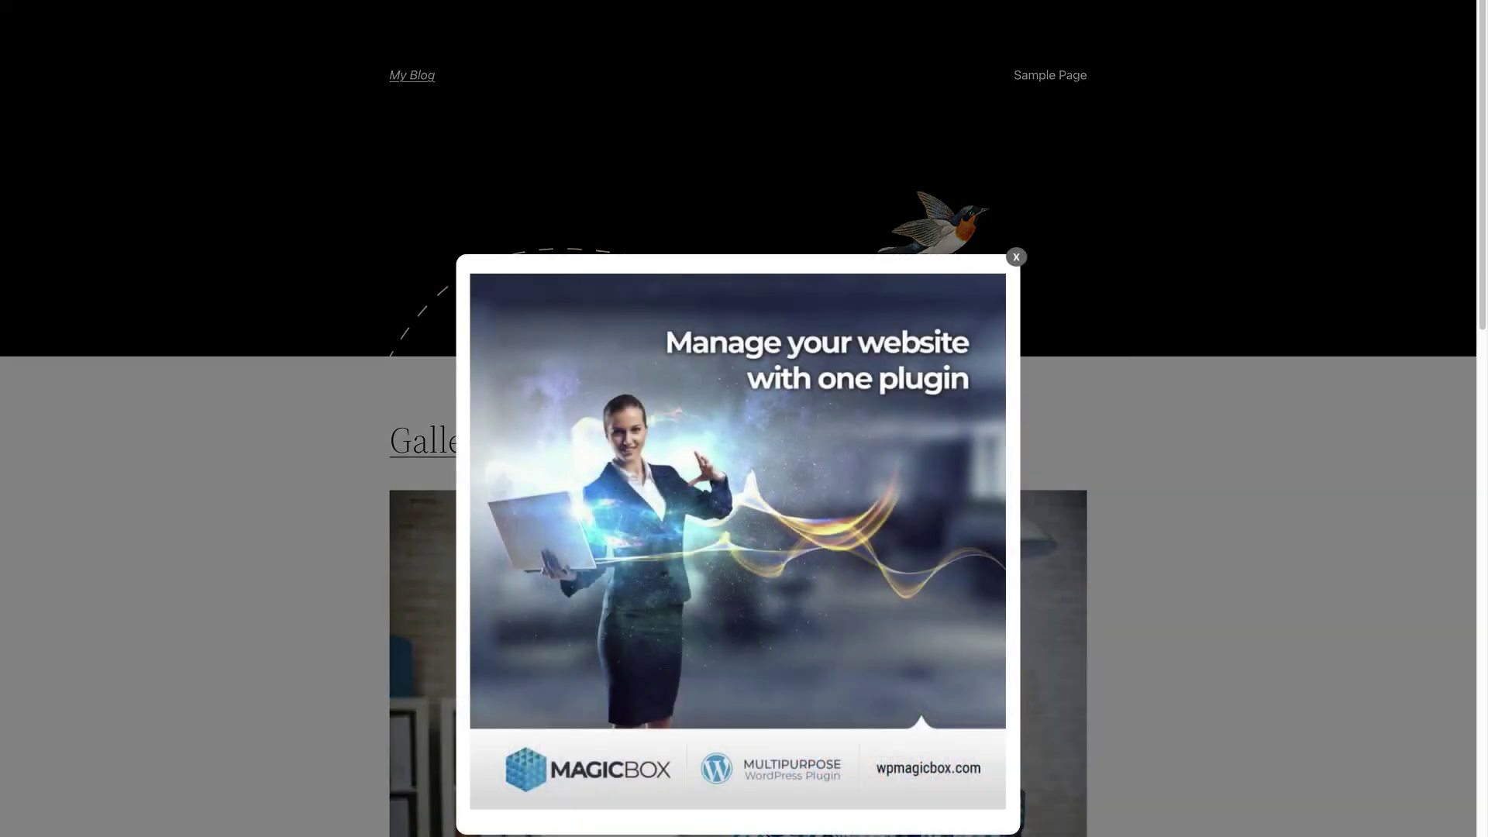
scroll(626, 418, "down", 6)
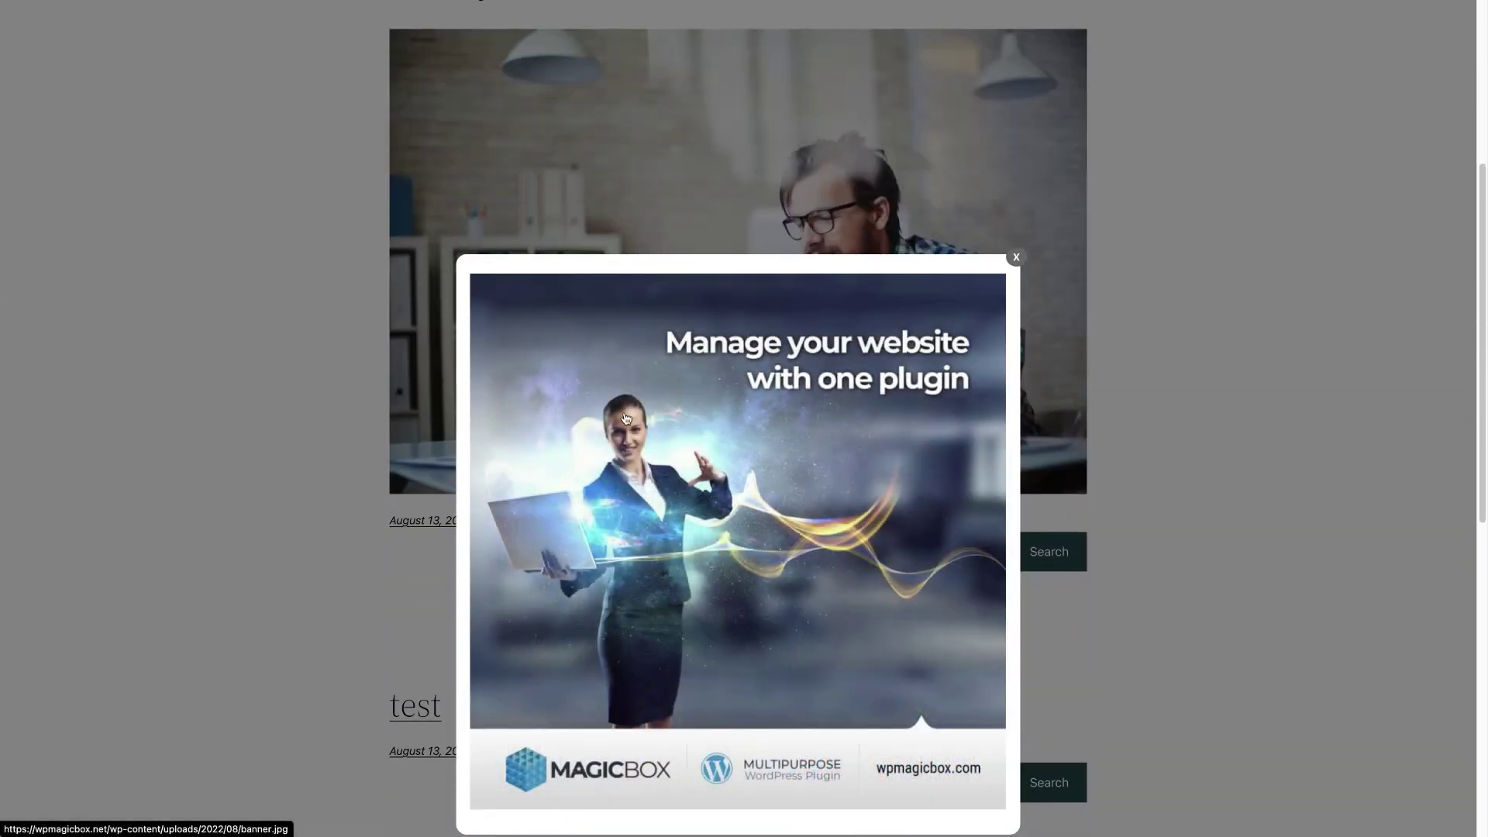
scroll(626, 419, "up", 6)
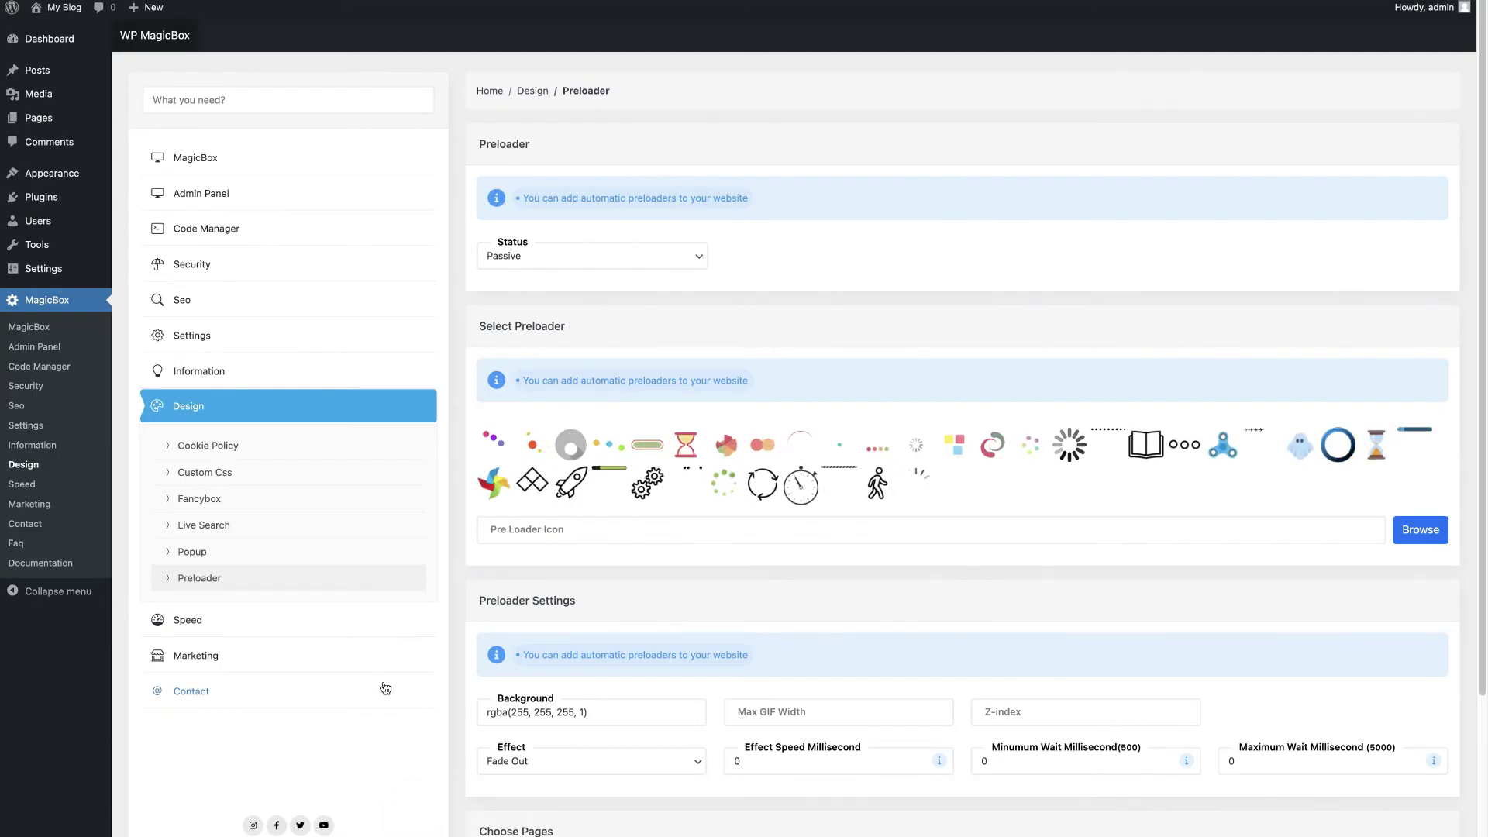
Step: Activate the pinwheel preloader with 2000 ms effect speed on the homepage and save
left_click(588, 256)
left_click(512, 240)
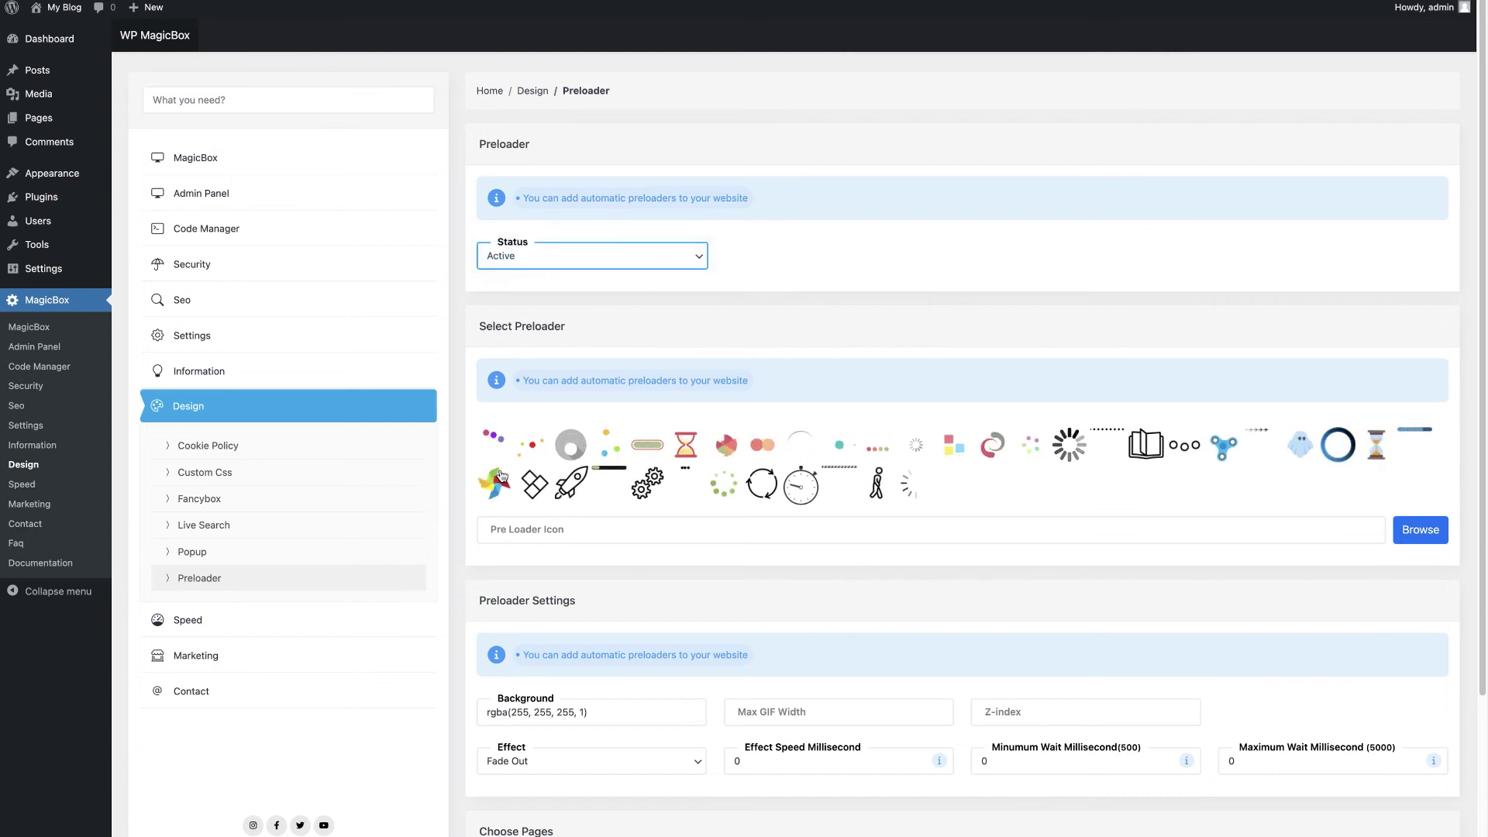
left_click(500, 477)
left_click(782, 759)
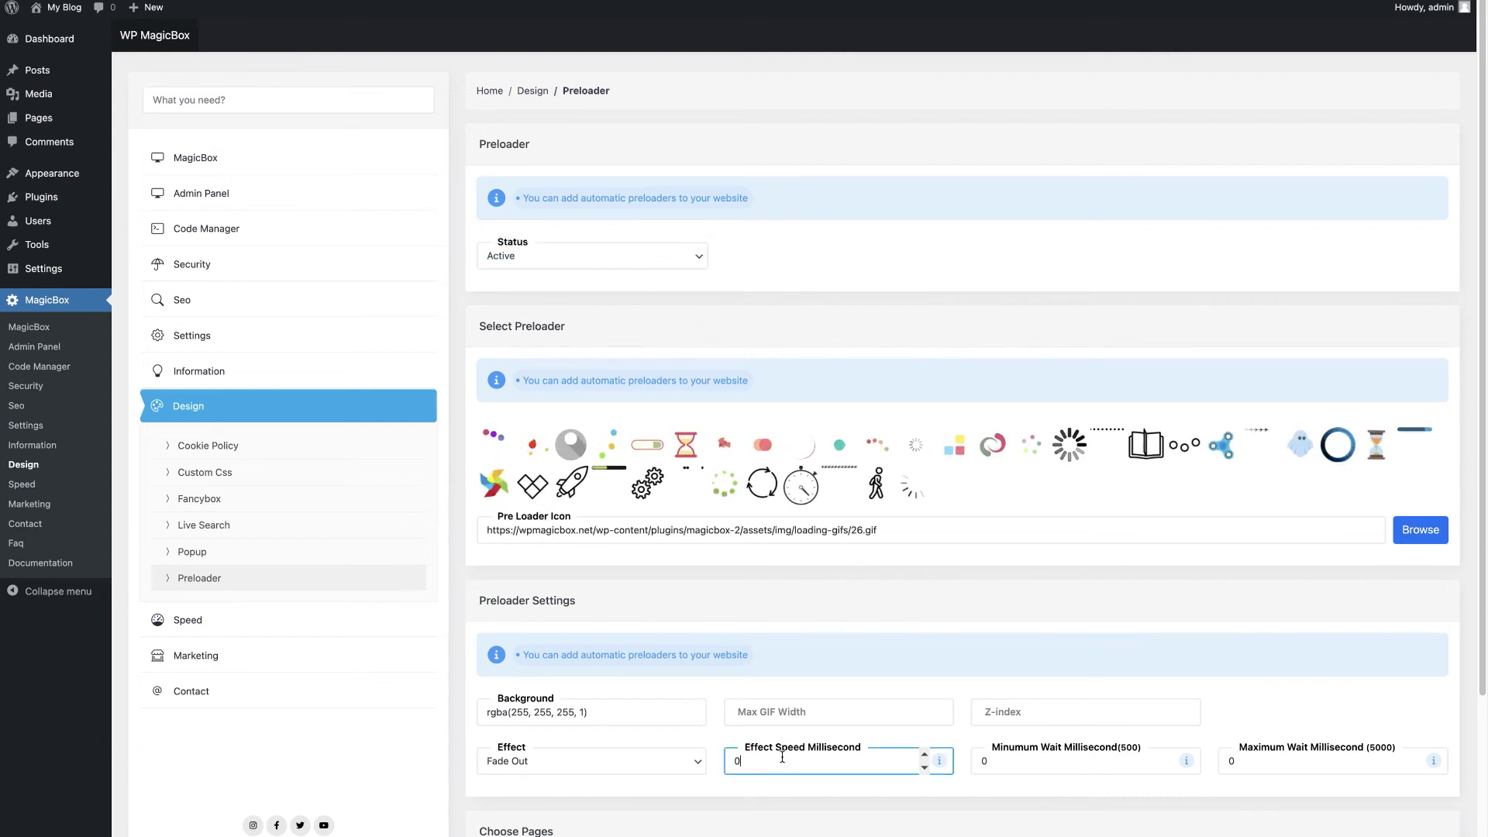
key("BackSpace")
type("2000")
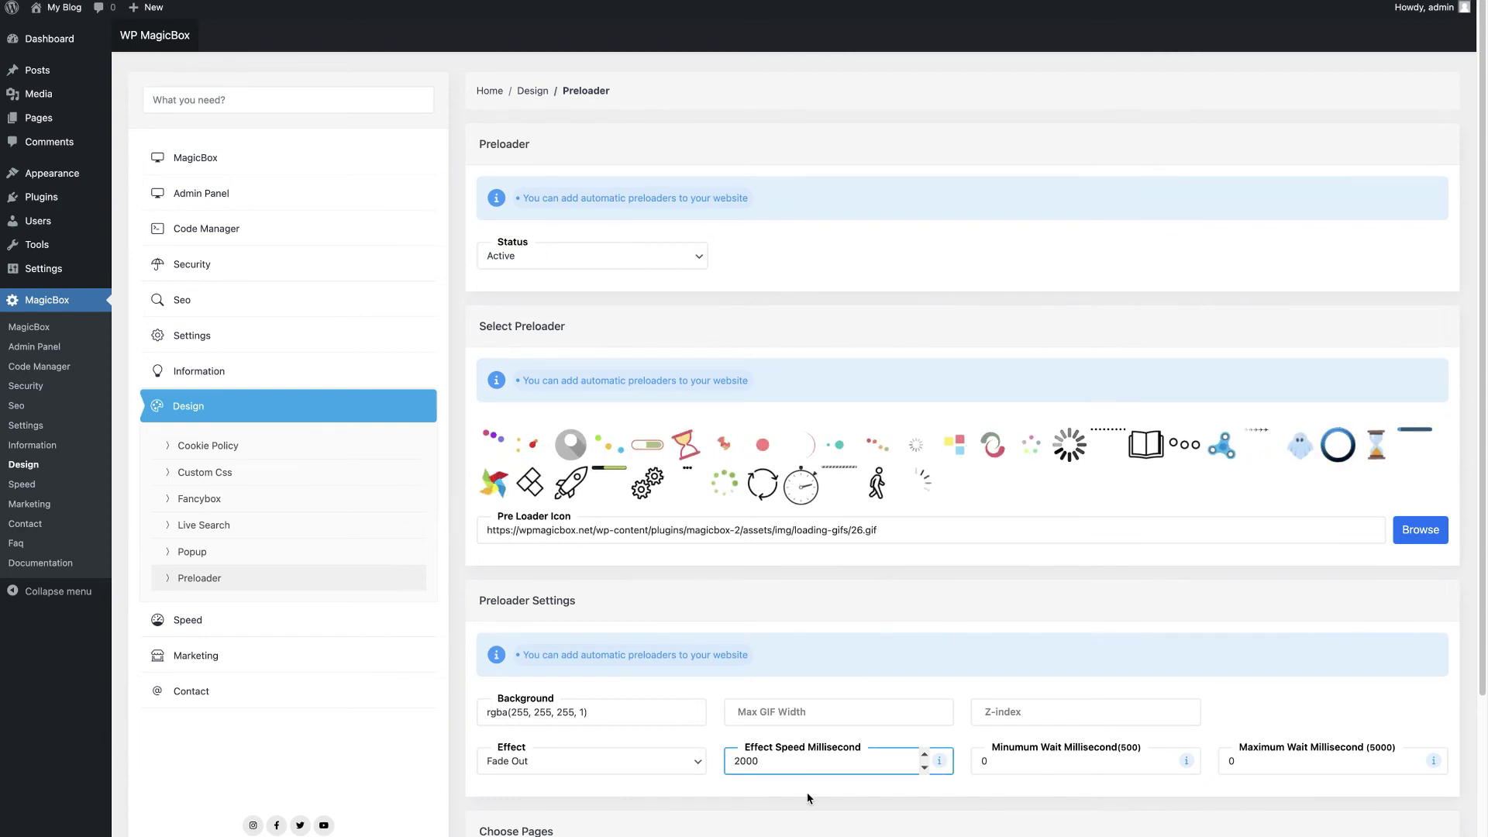
scroll(807, 799, "down", 3)
left_click(527, 725)
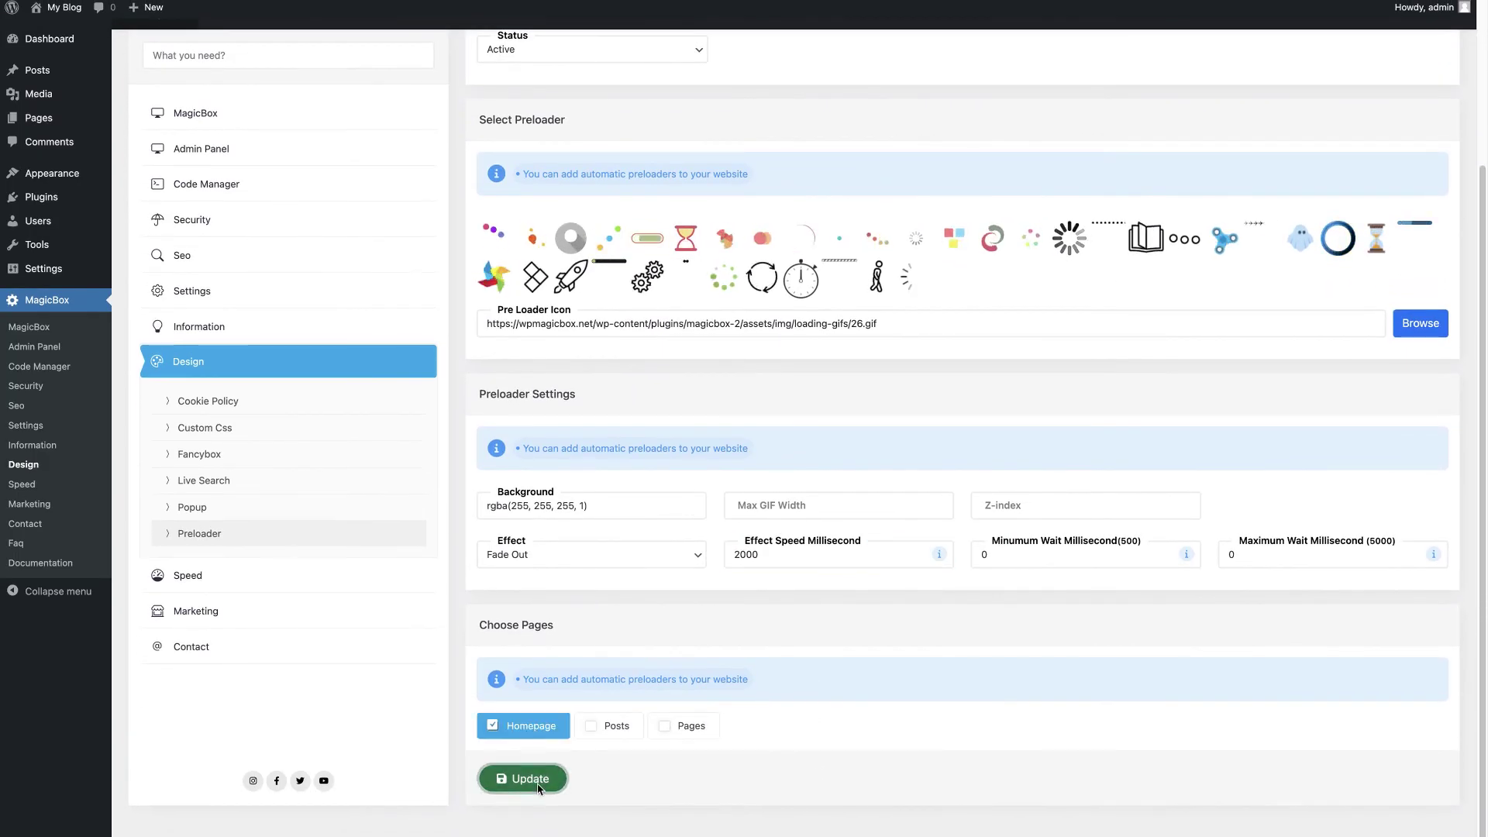
left_click(527, 778)
left_click(744, 515)
Step: Reload the live site to check the preloader
left_click(284, 19)
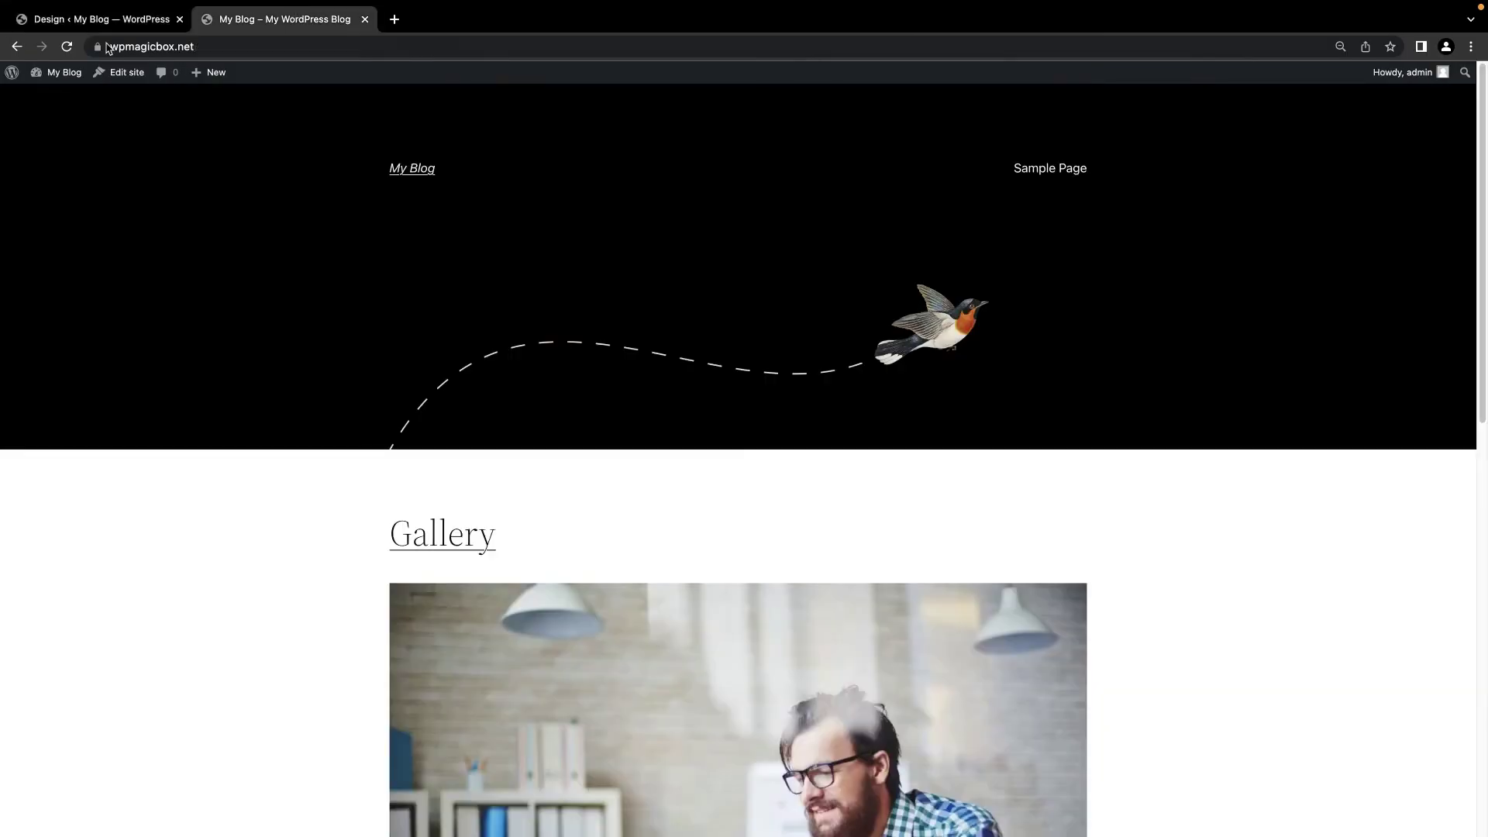
left_click(68, 48)
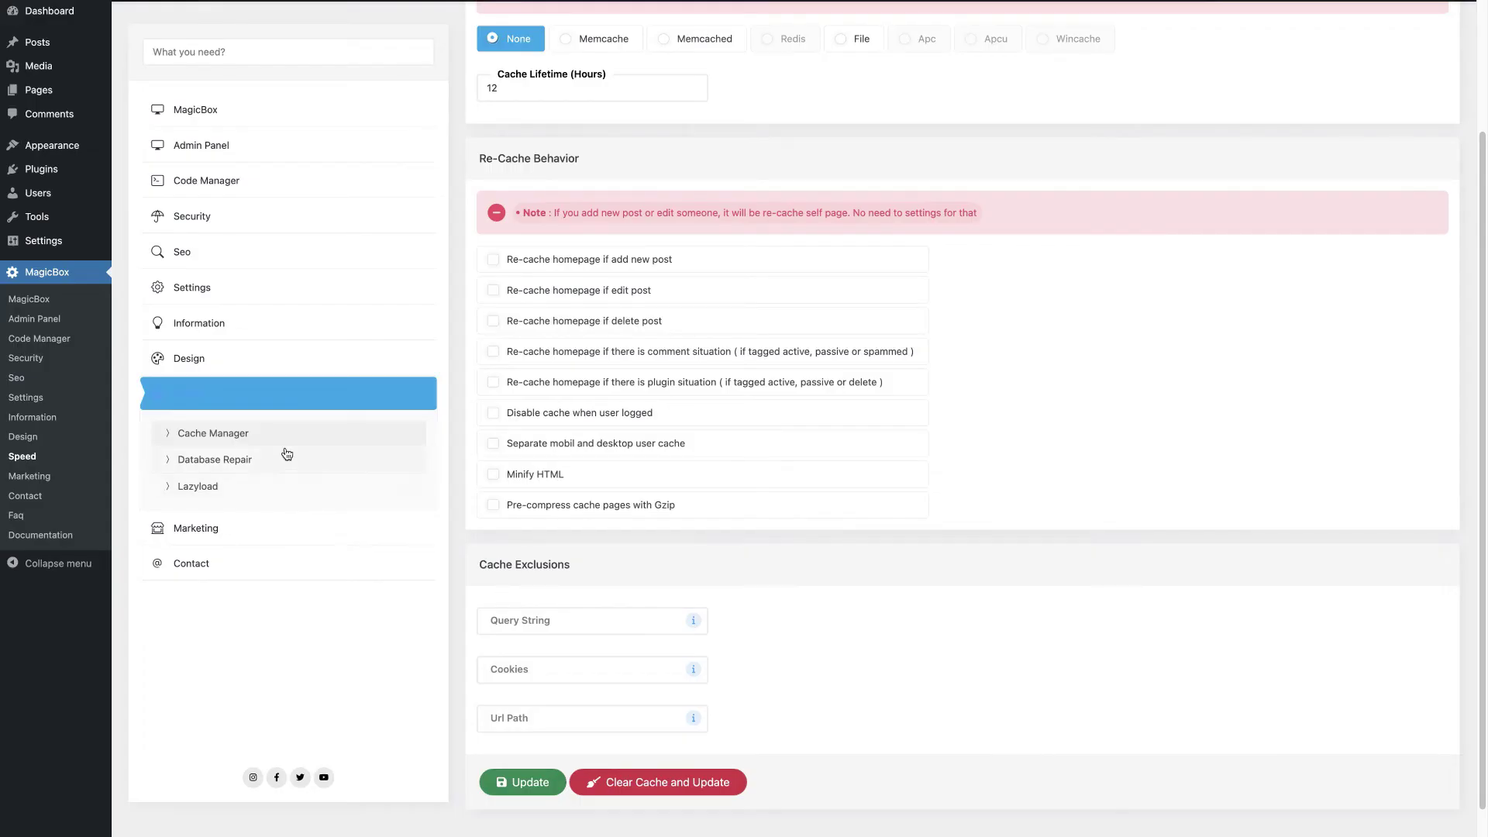
left_click(249, 433)
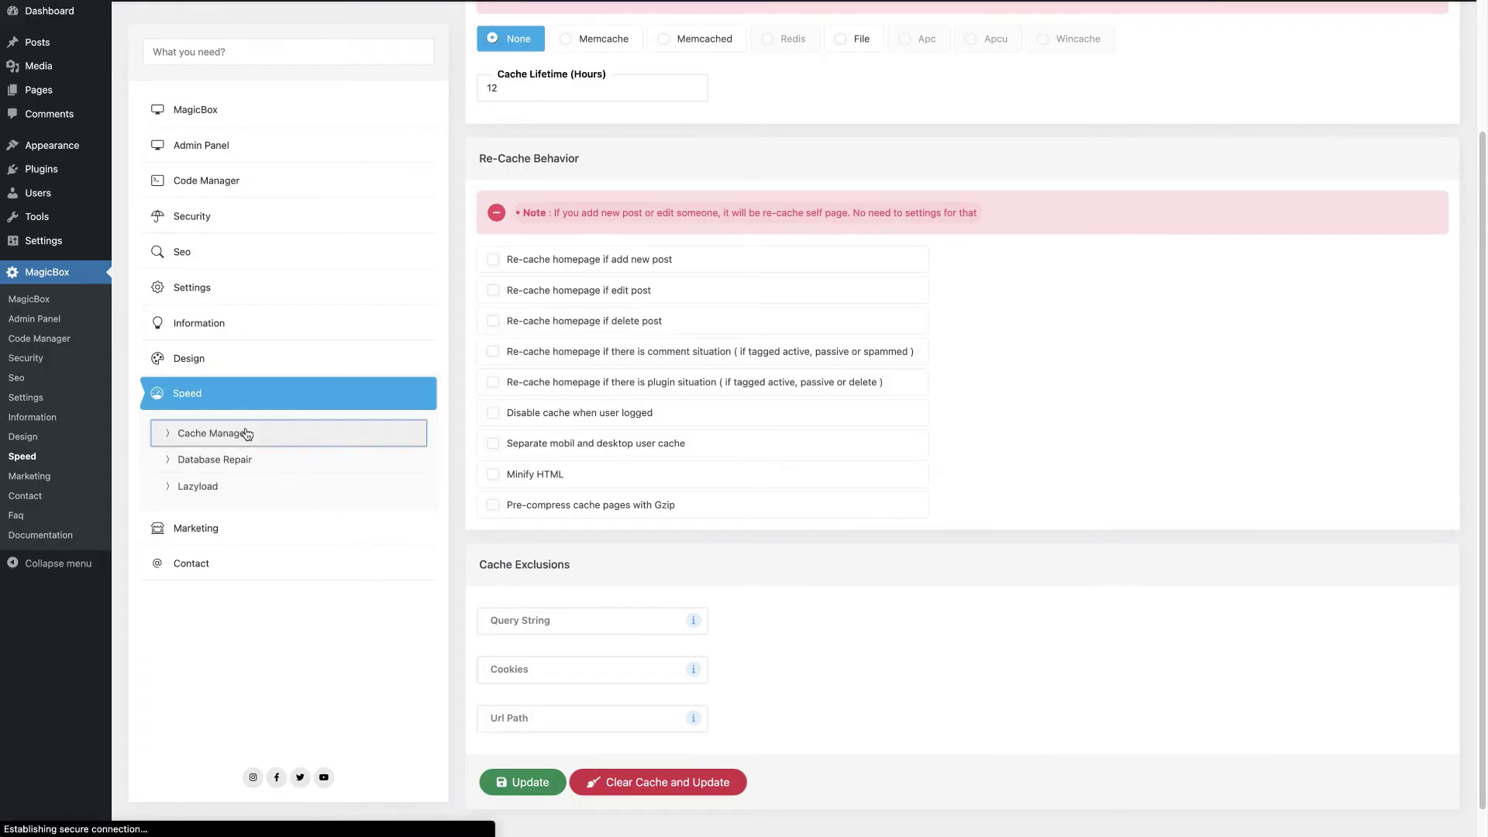
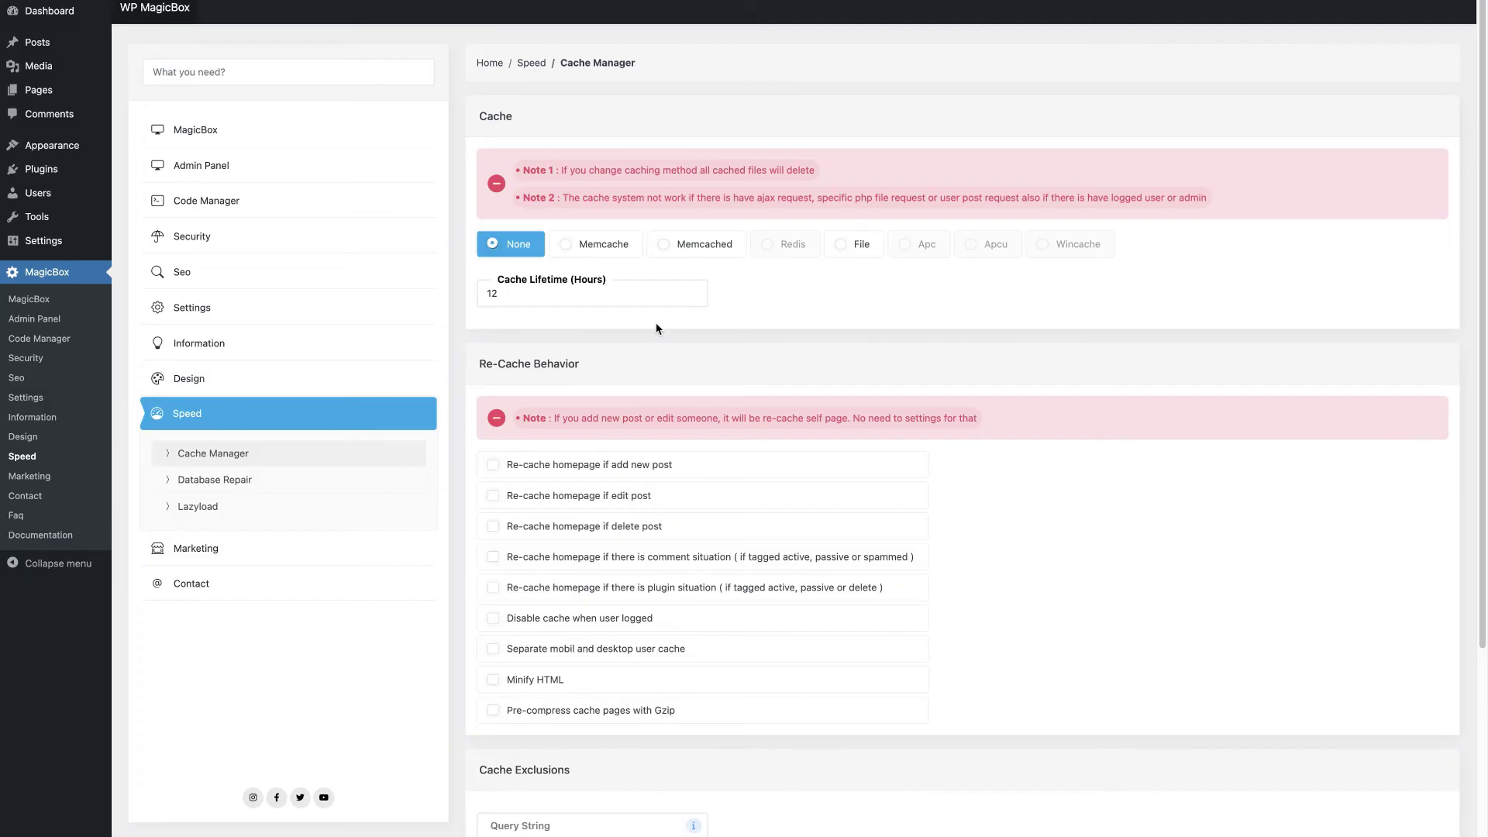
Step: Select Memcache caching and re-cache the homepage on post add, edit, delete and comment changes
left_click(591, 249)
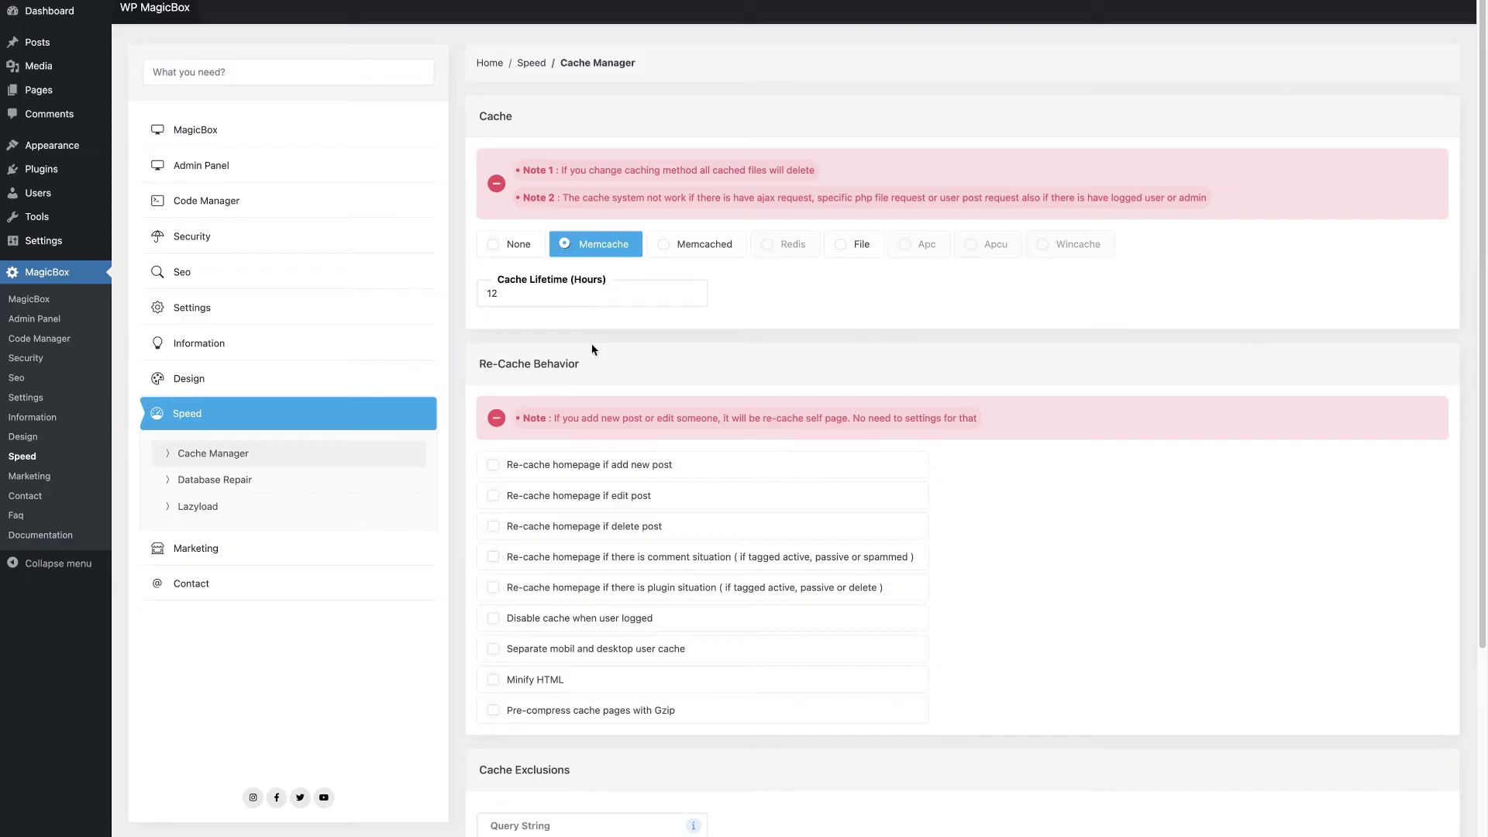
scroll(600, 453, "down", 2)
left_click(609, 380)
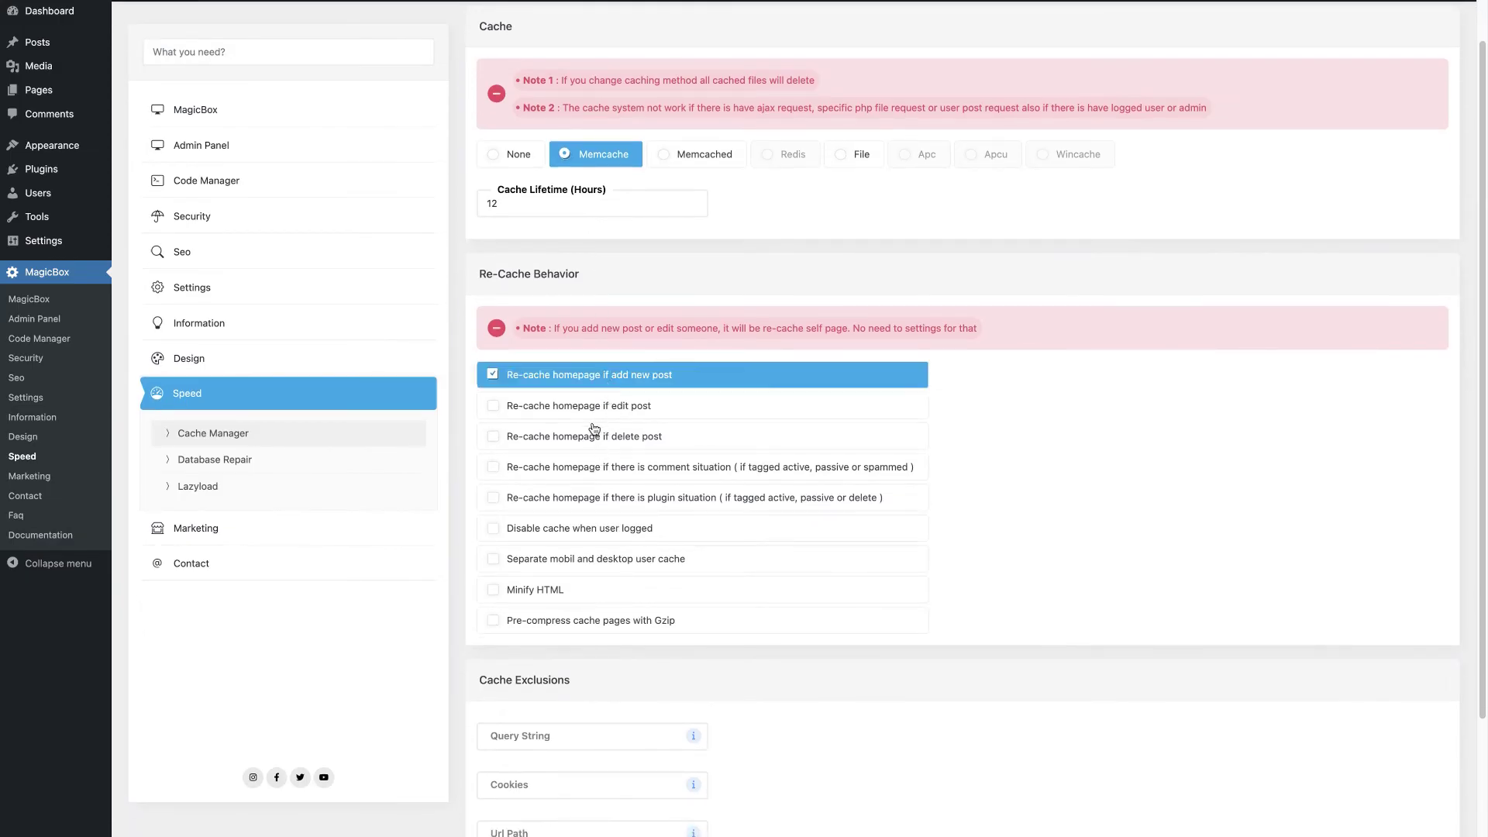
left_click(594, 410)
left_click(594, 444)
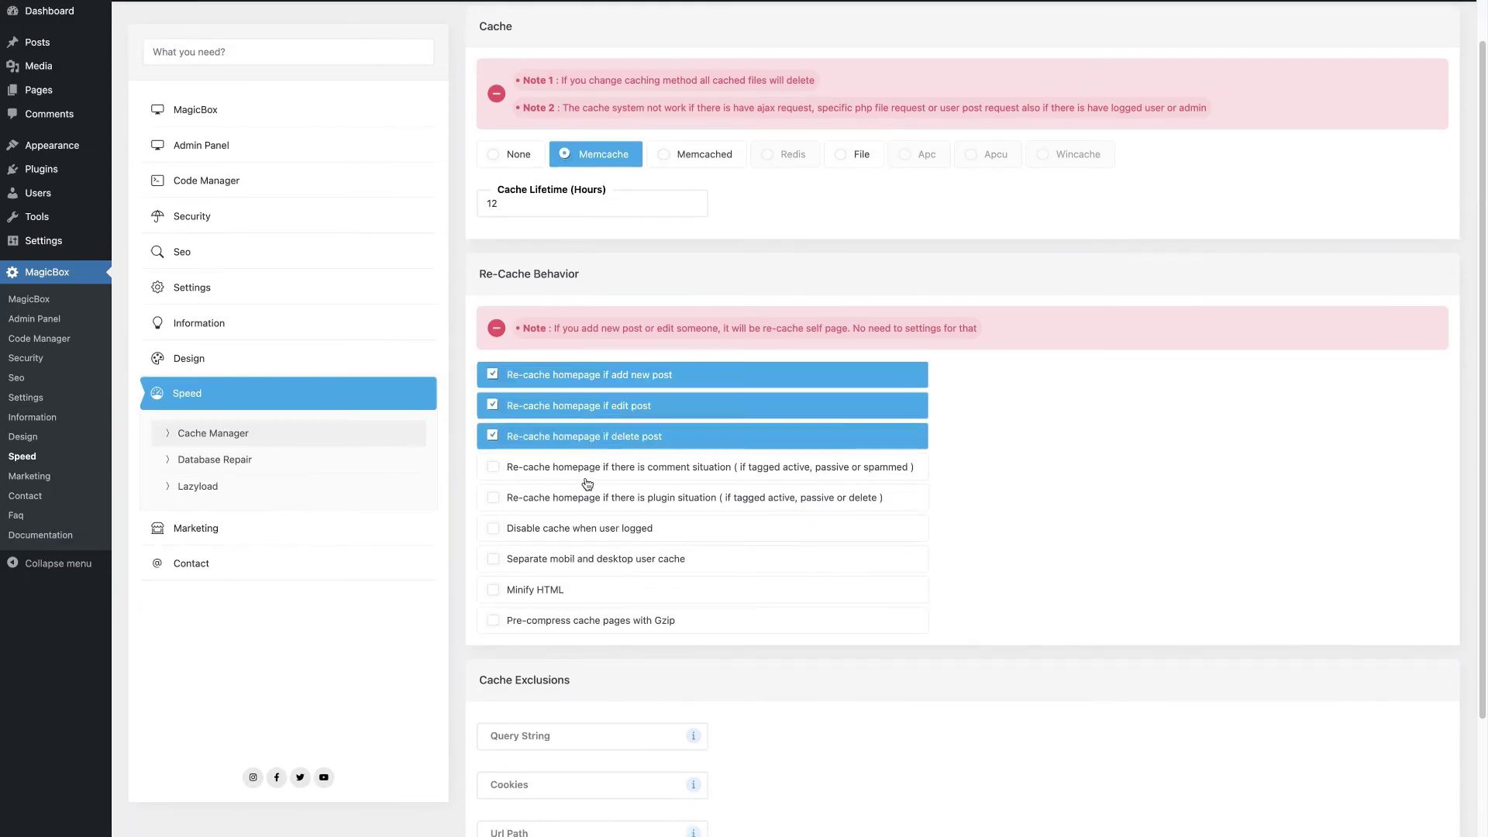
left_click(590, 471)
Step: Enable separate mobile cache, HTML minification, logged-in bypass and Gzip compression, then save
left_click(583, 560)
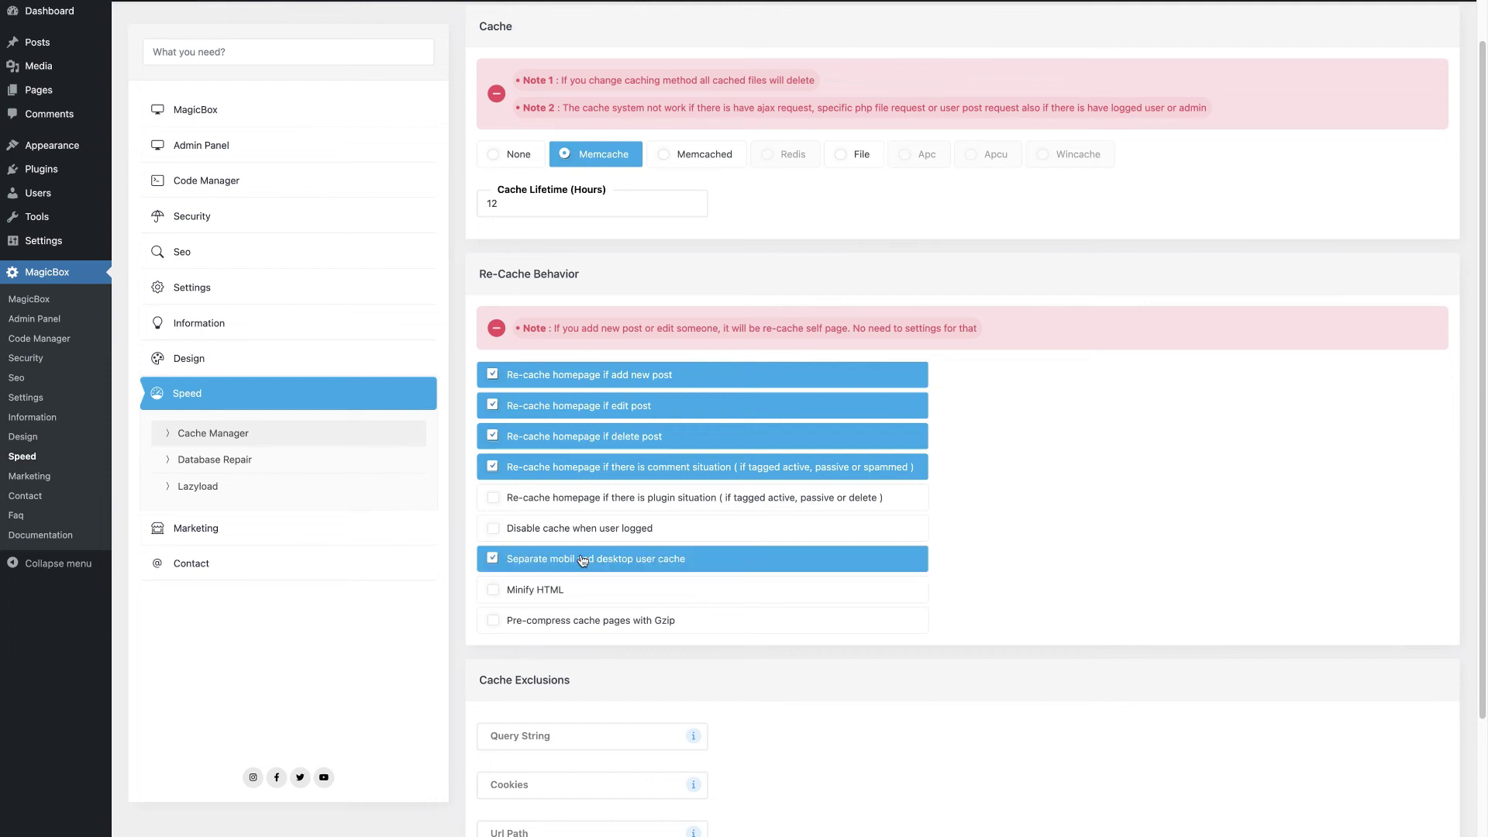
left_click(555, 601)
left_click(572, 535)
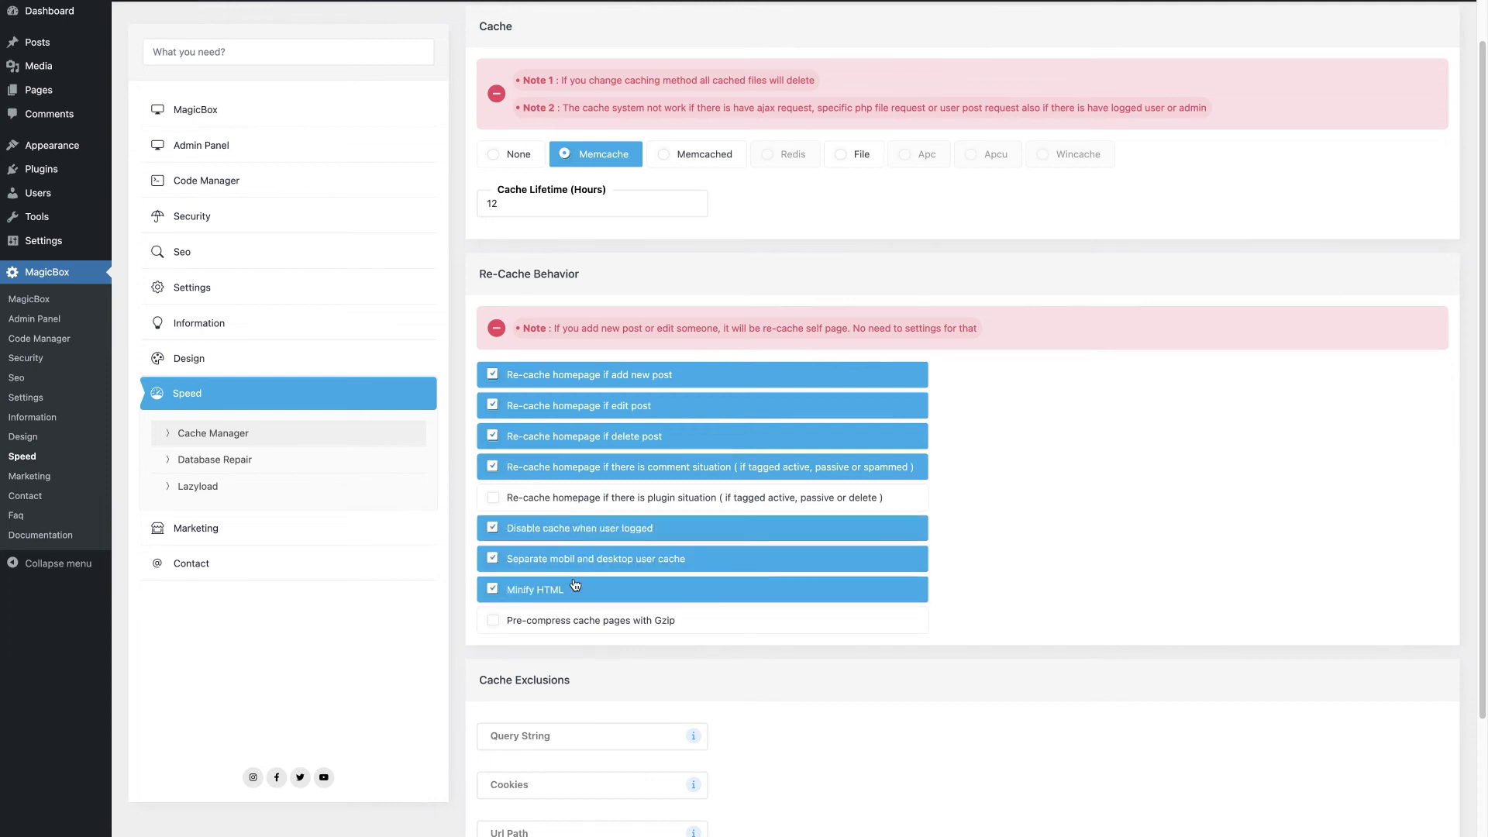
scroll(574, 584, "down", 3)
left_click(583, 496)
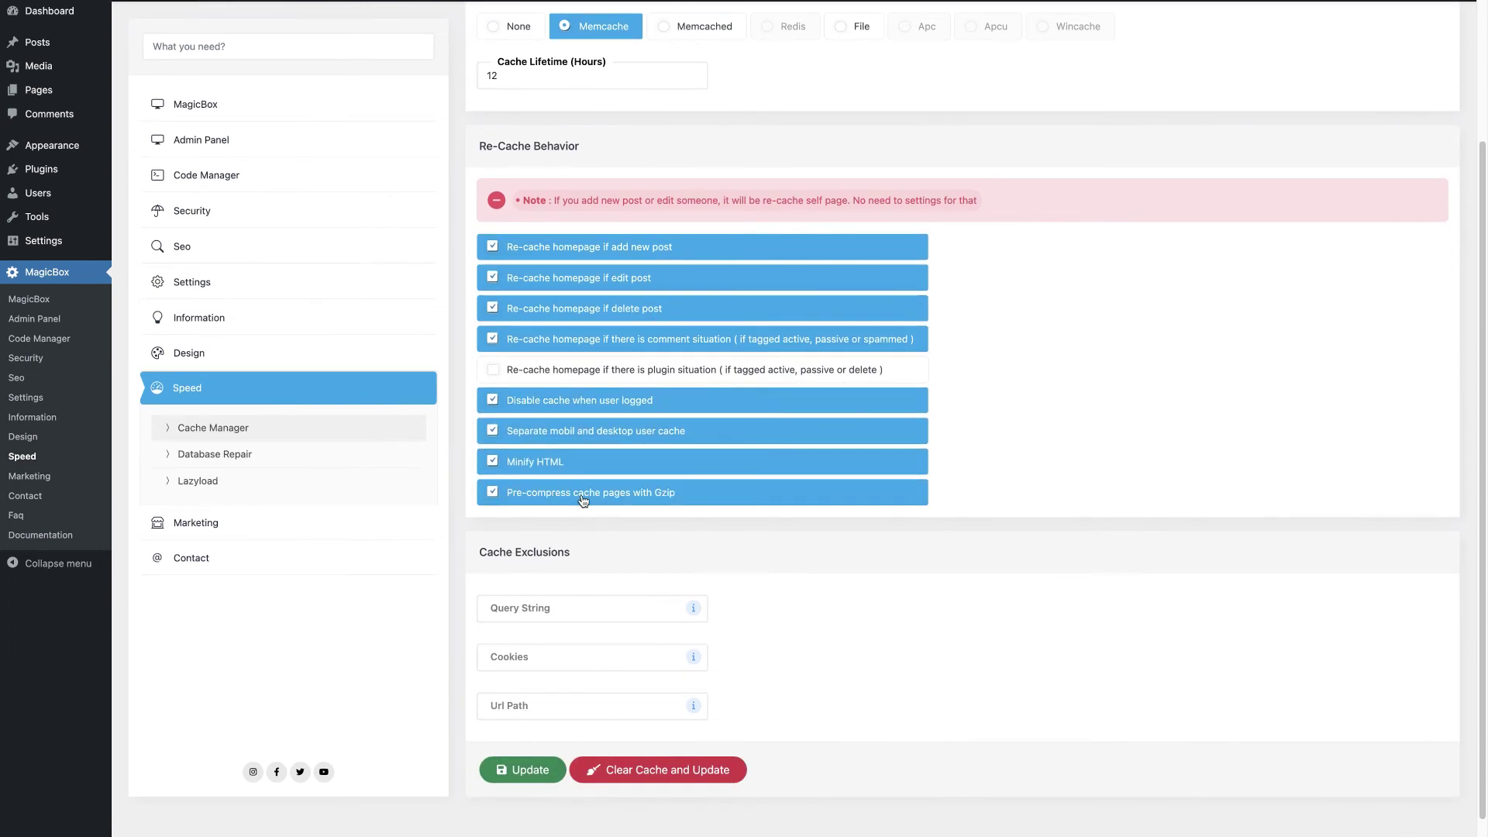
scroll(582, 501, "down", 1)
left_click(545, 761)
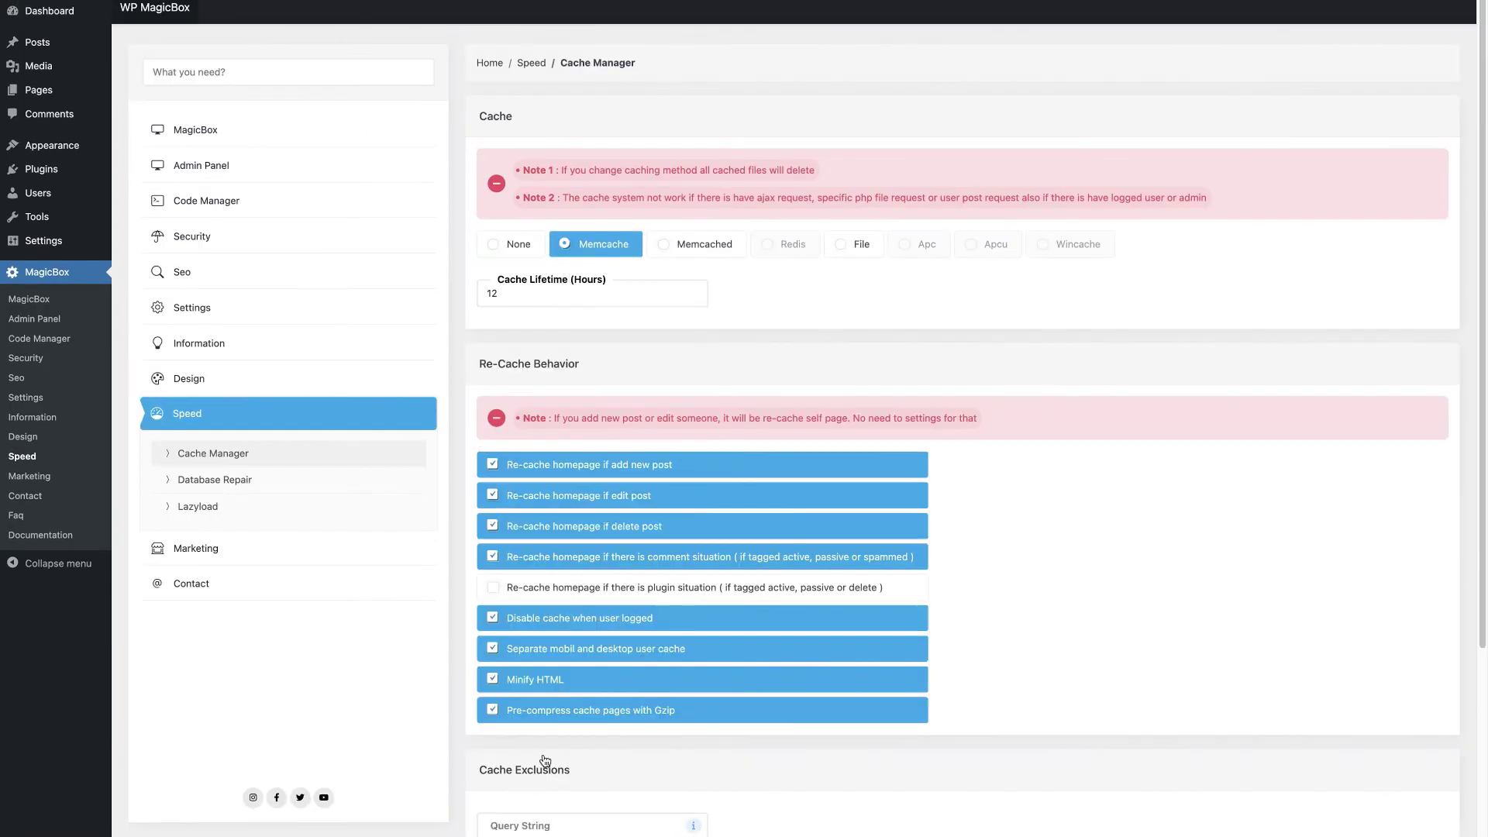
Step: Repair all database tables, then go to Lazy Load settings
left_click(356, 478)
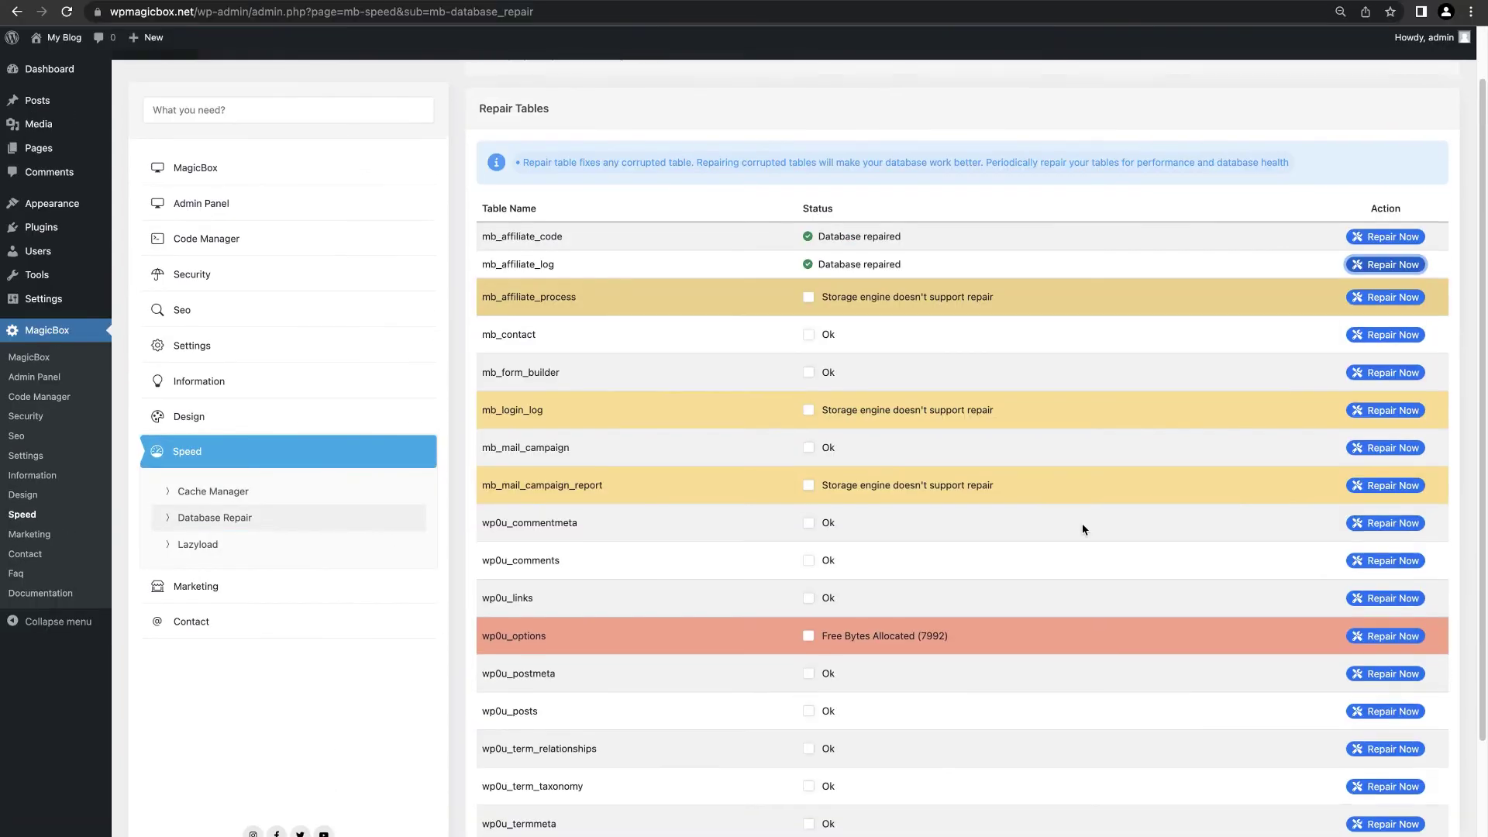
scroll(1081, 523, "down", 3)
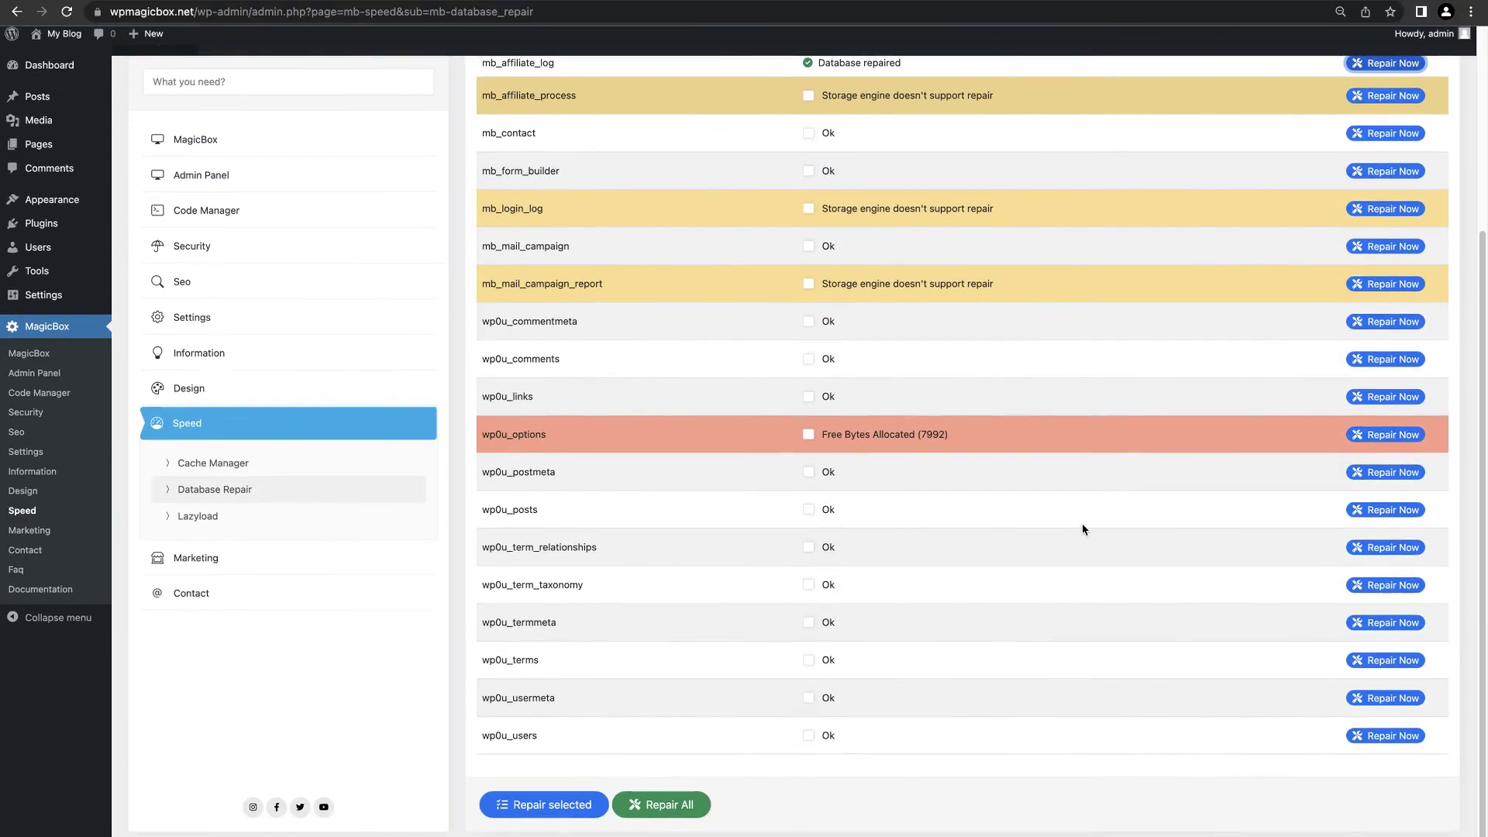
left_click(658, 810)
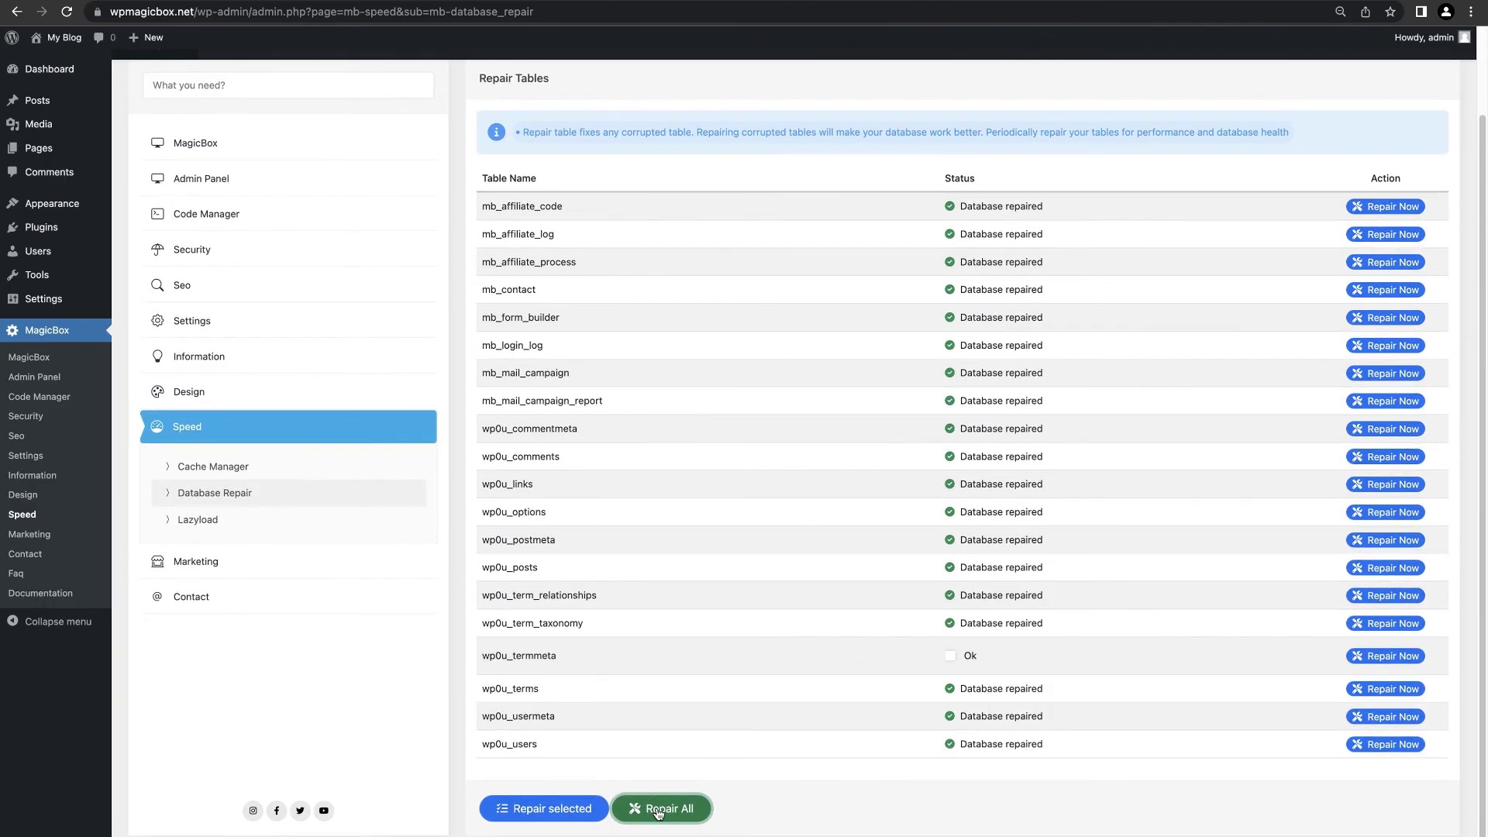
left_click(364, 520)
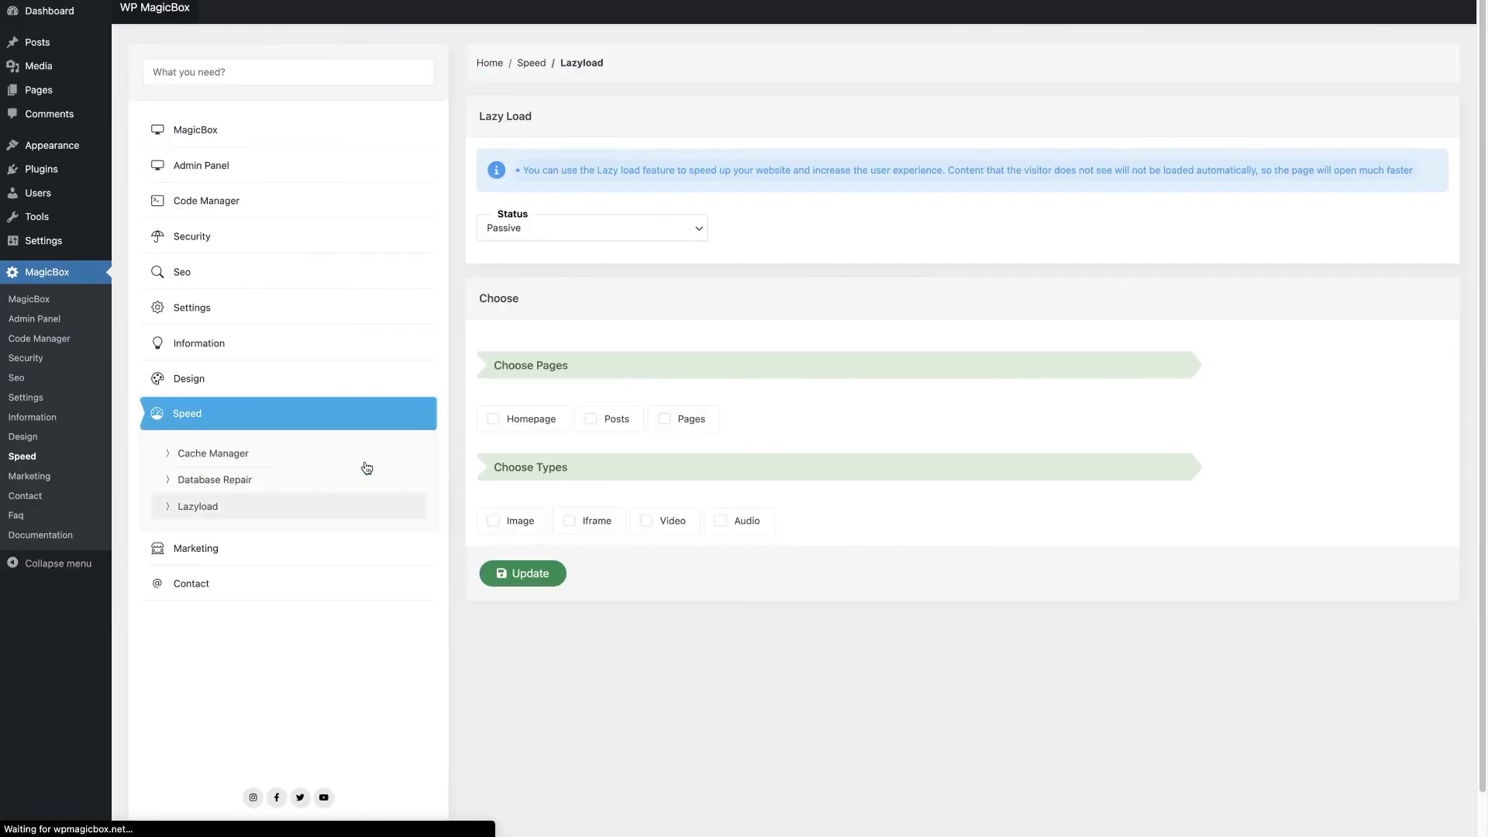
Step: Set Lazy Load status to Active for the homepage, posts and pages
left_click(620, 287)
left_click(608, 212)
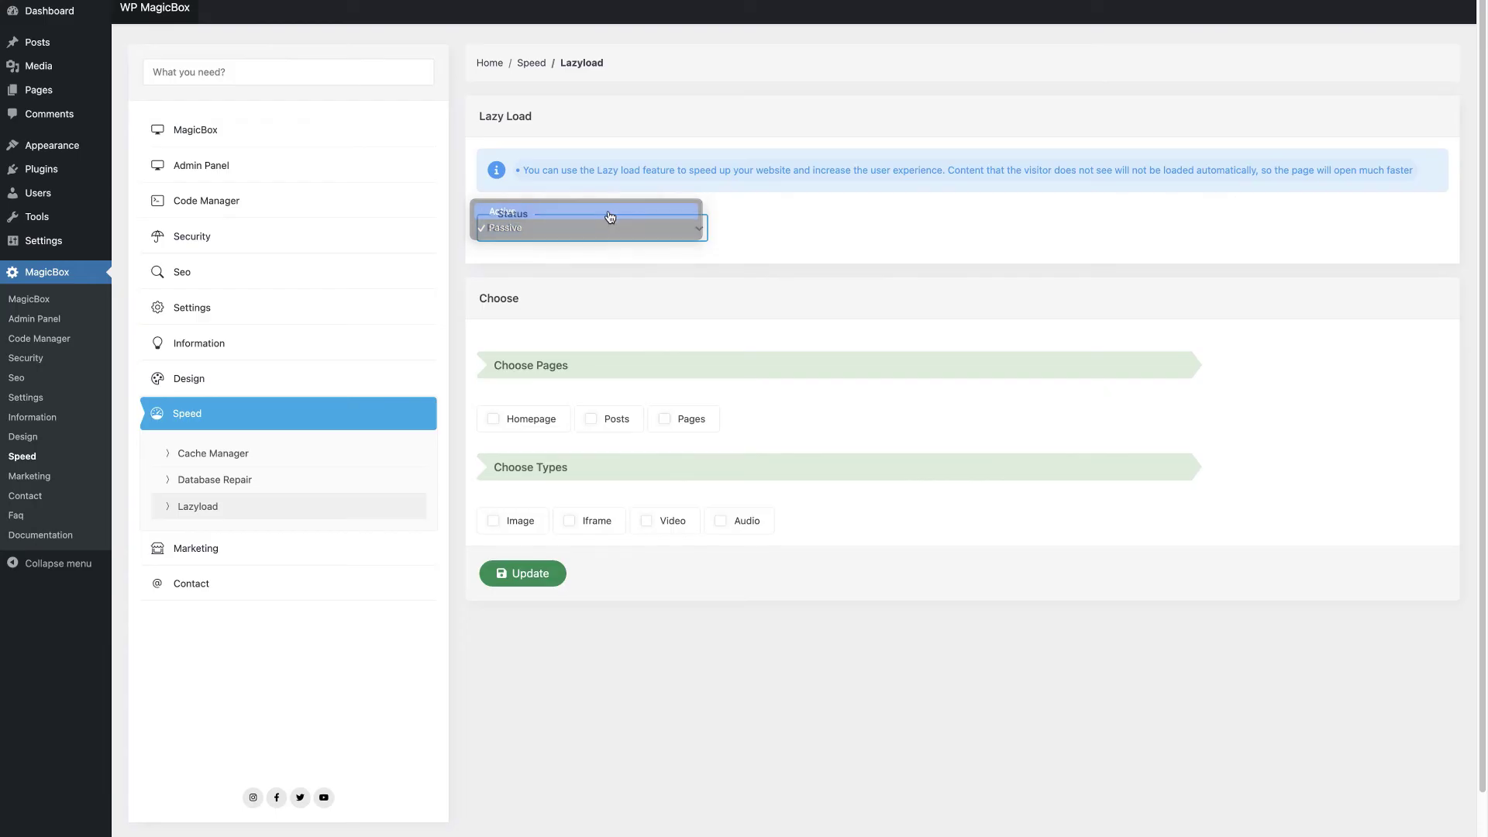
left_click(533, 422)
left_click(614, 423)
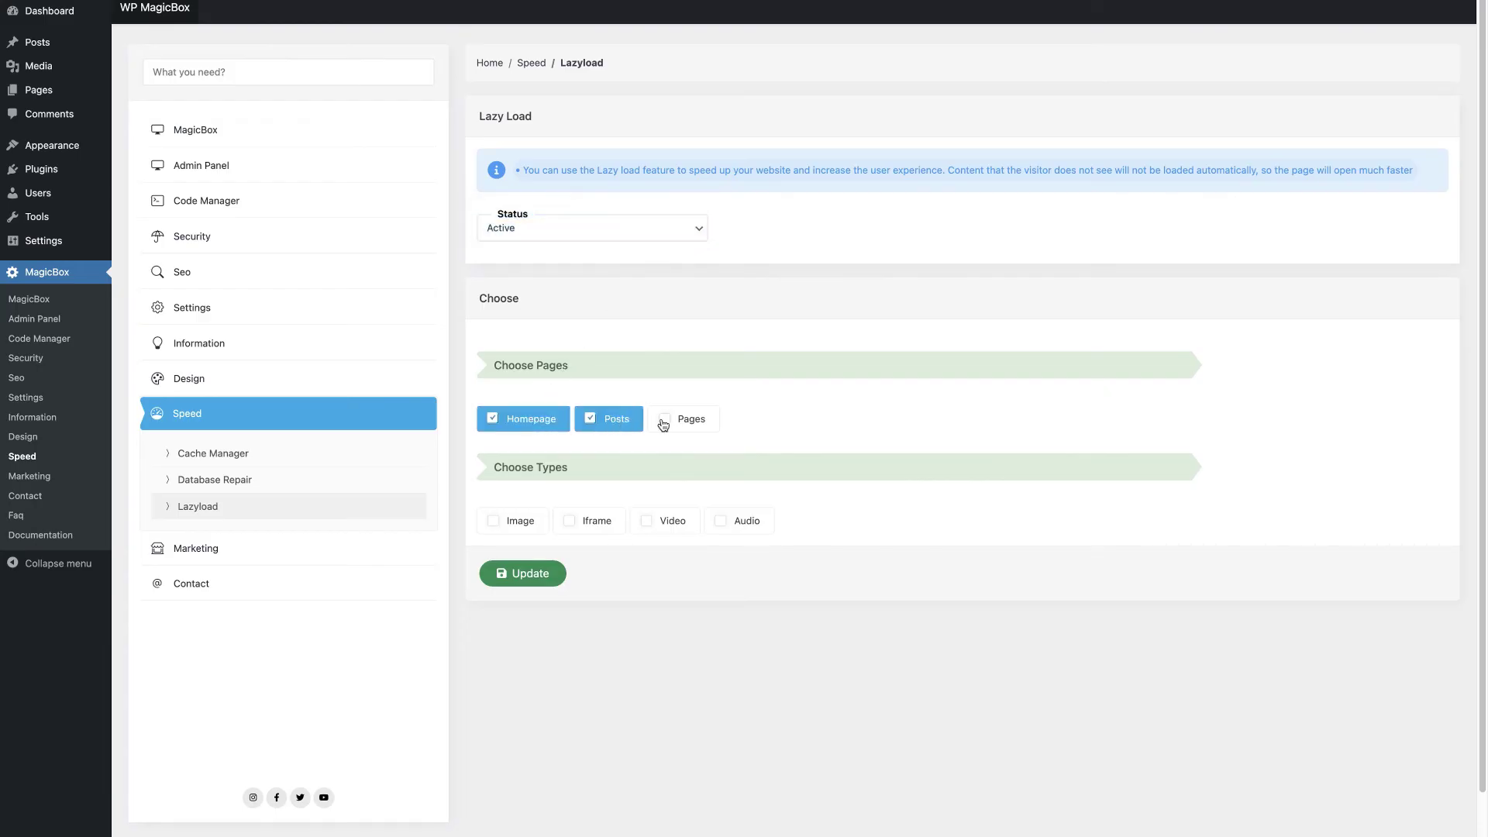
left_click(664, 419)
Step: Lazy load audio, video, iframes and images, save, and go to Bulk Mail
left_click(741, 527)
left_click(664, 528)
left_click(596, 525)
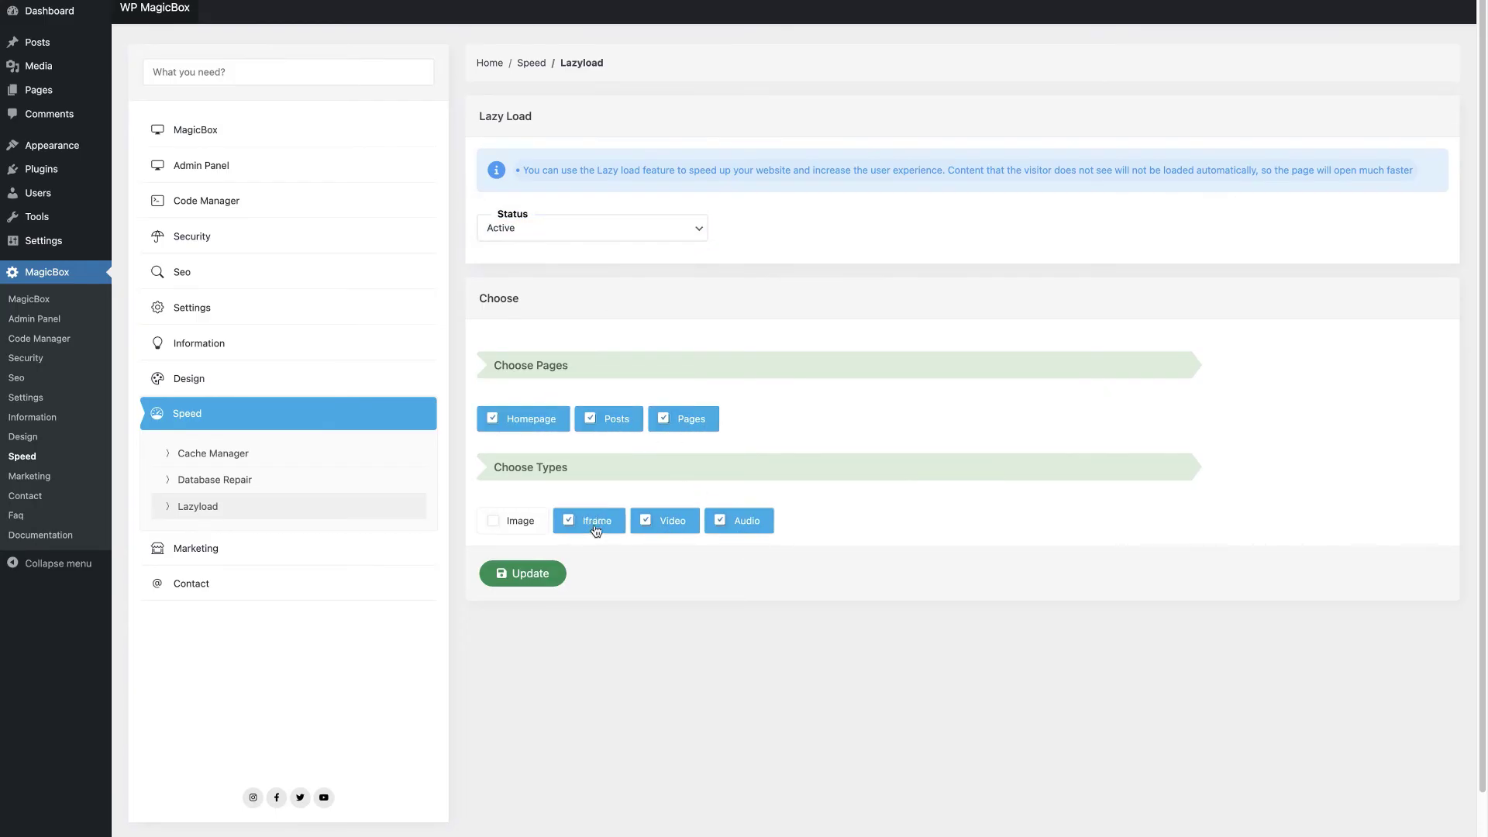
left_click(504, 523)
left_click(523, 574)
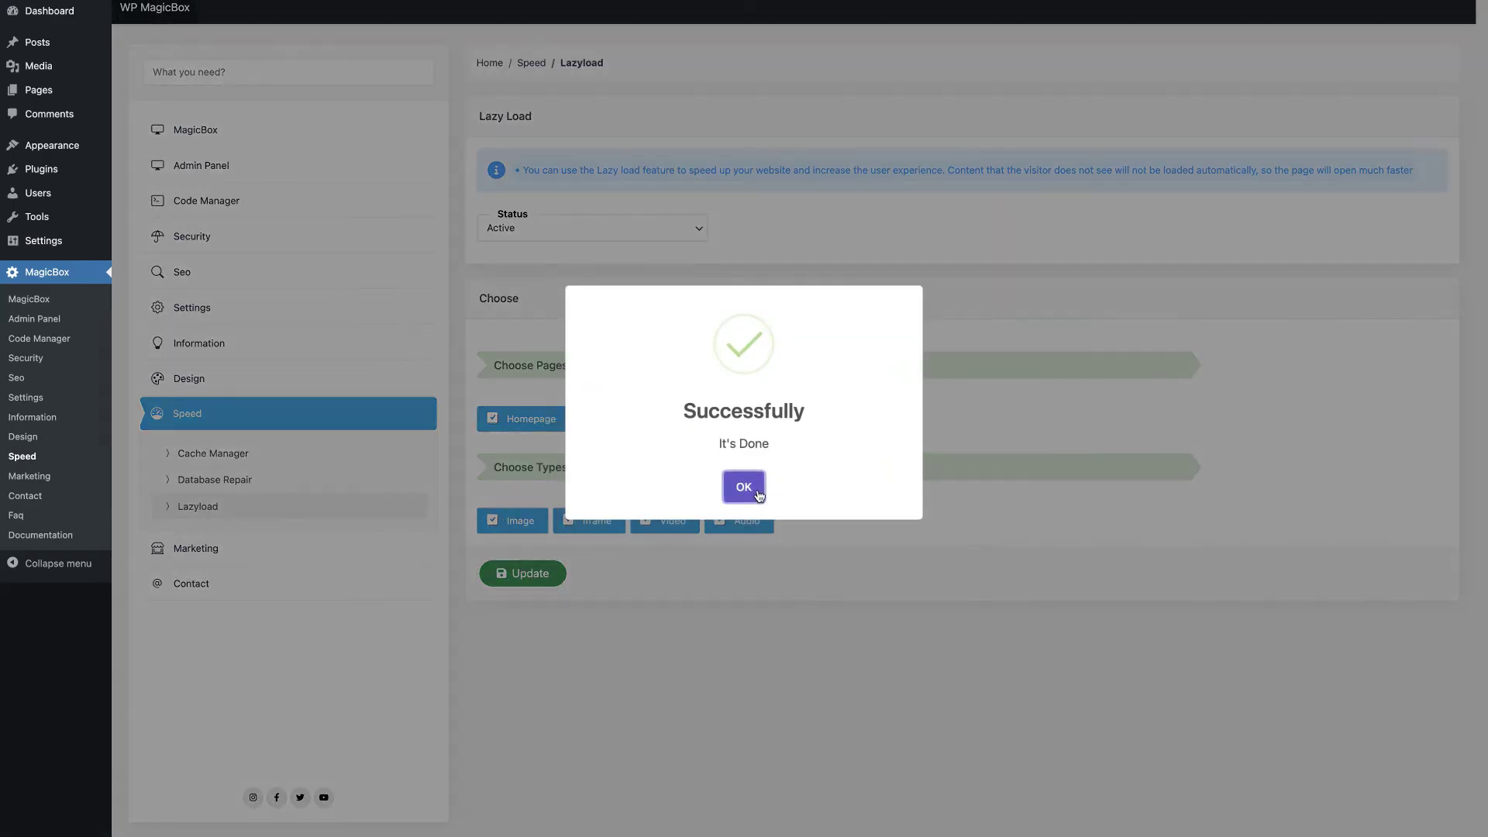
left_click(743, 486)
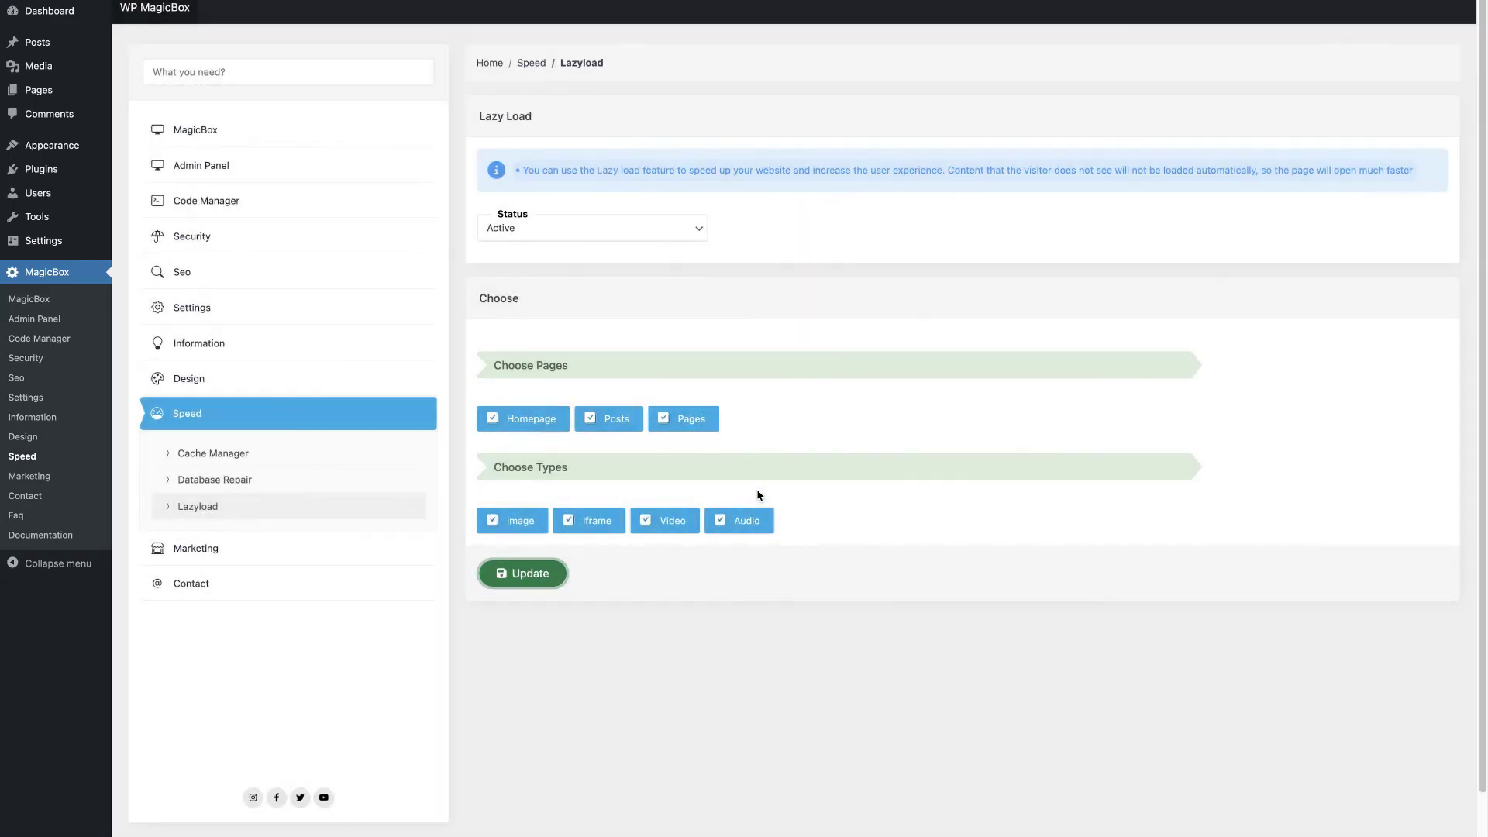
left_click(255, 542)
Step: Start a new bulk mail targeting Users with Editor, Author, Contributor and Subscriber roles
left_click(591, 154)
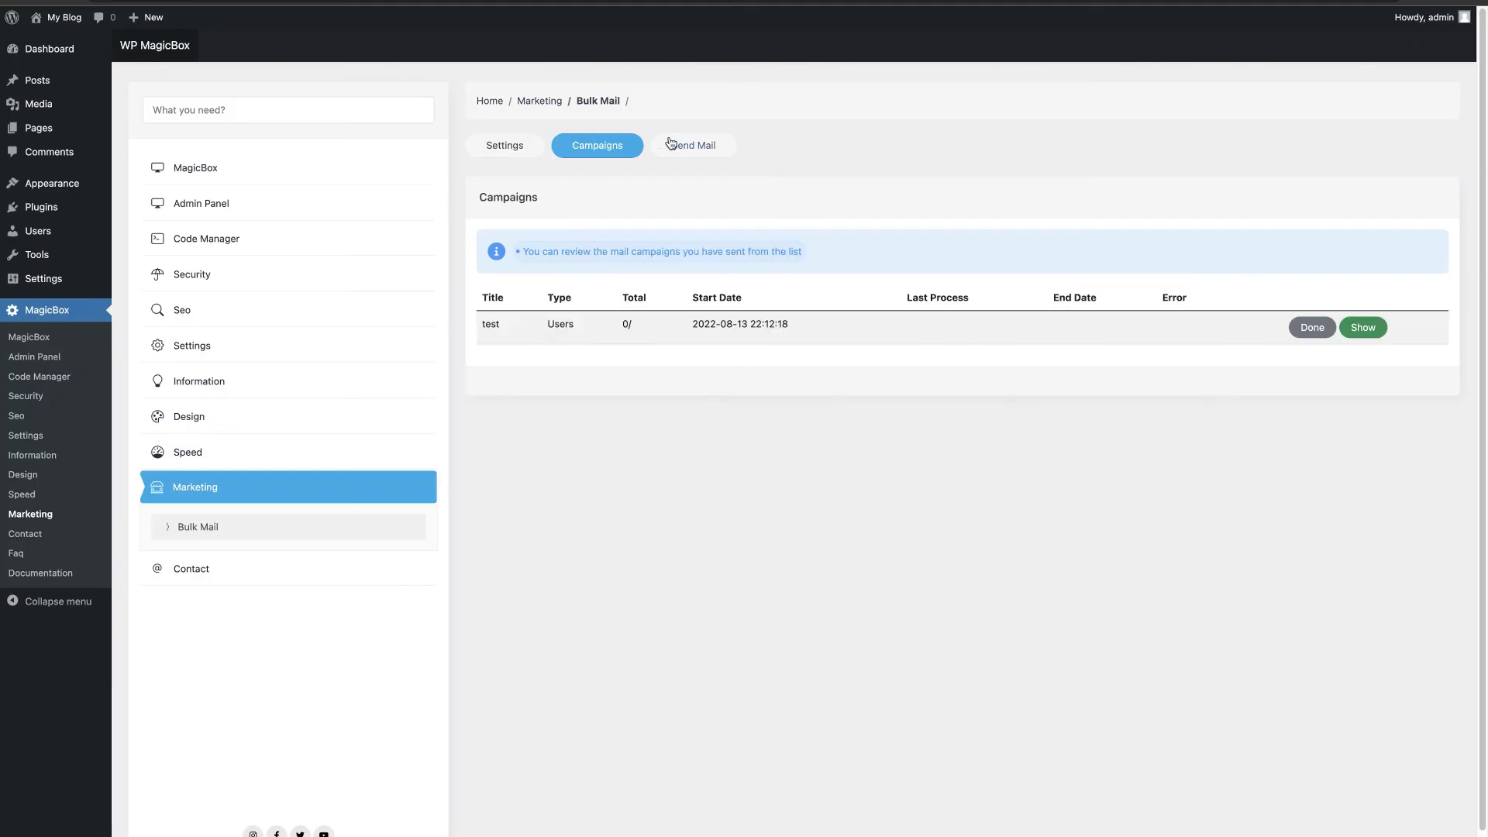
left_click(671, 146)
left_click(587, 315)
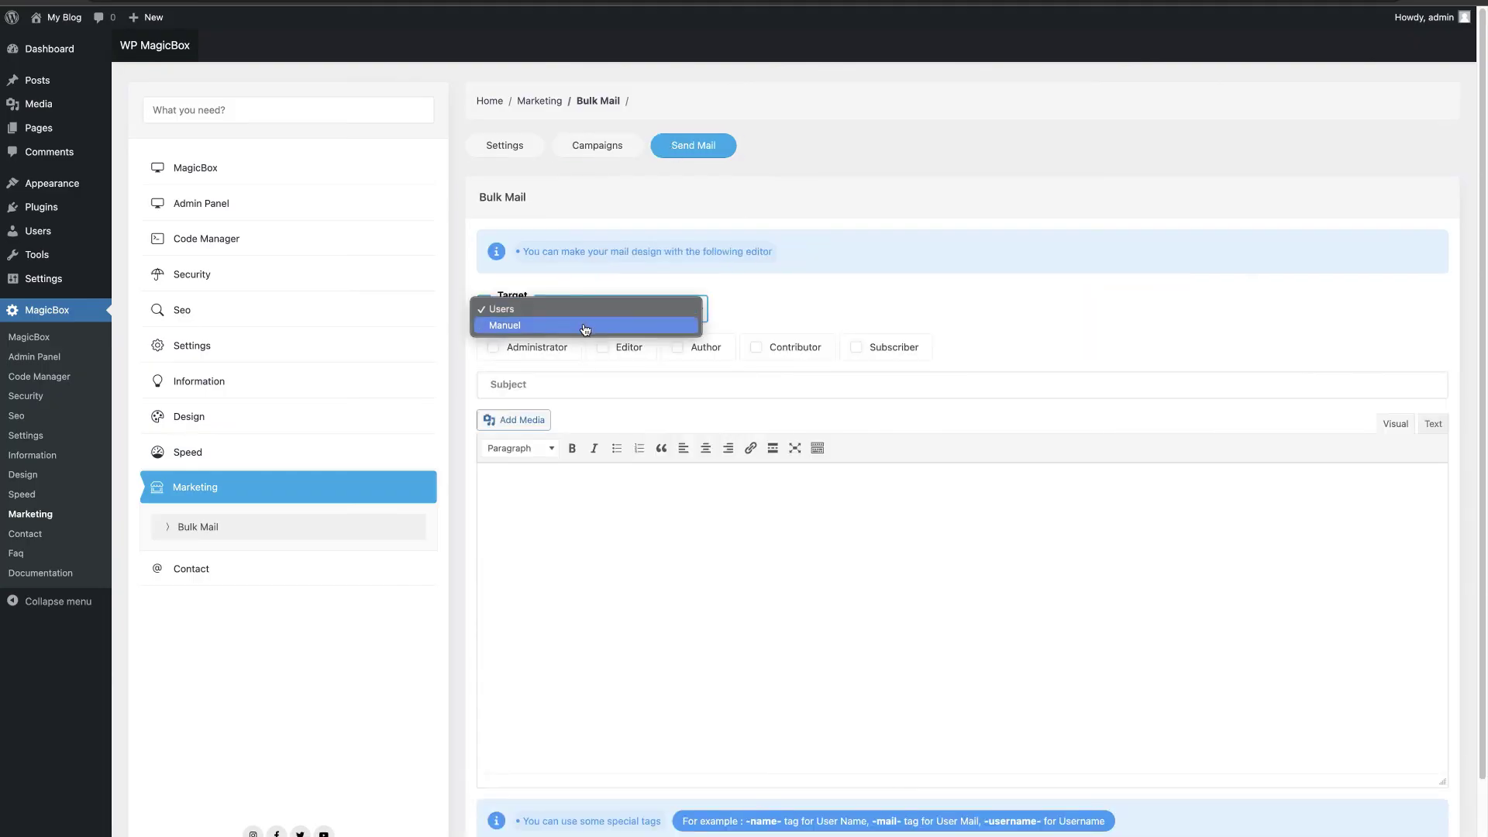
left_click(585, 325)
left_click(584, 310)
left_click(584, 296)
left_click(651, 348)
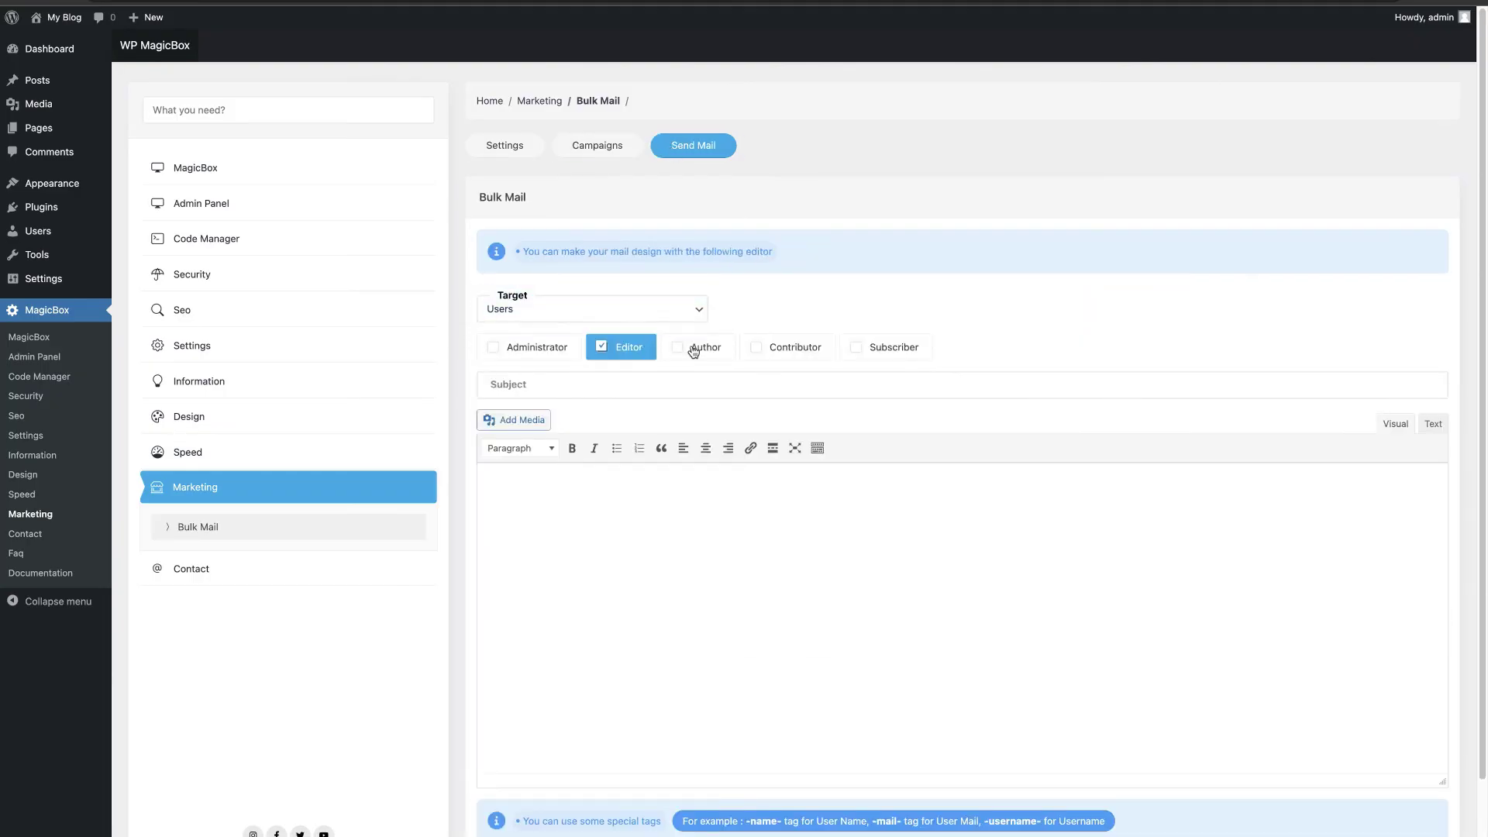
left_click(701, 347)
left_click(790, 347)
left_click(891, 348)
Step: Enter subject 'test', insert the MagicBox banner image, and send the mail
left_click(653, 379)
type("te")
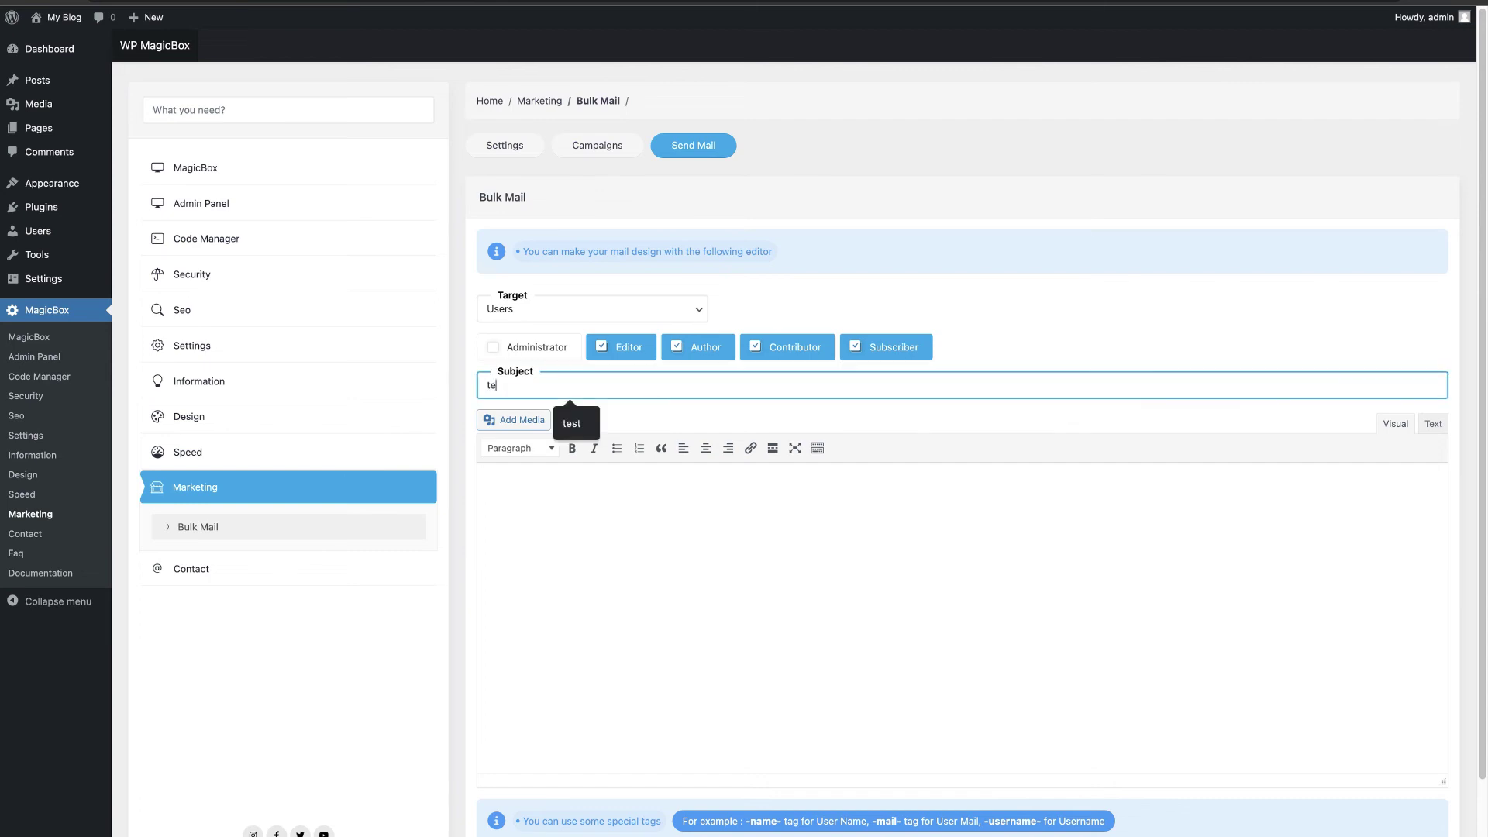
type("st mail")
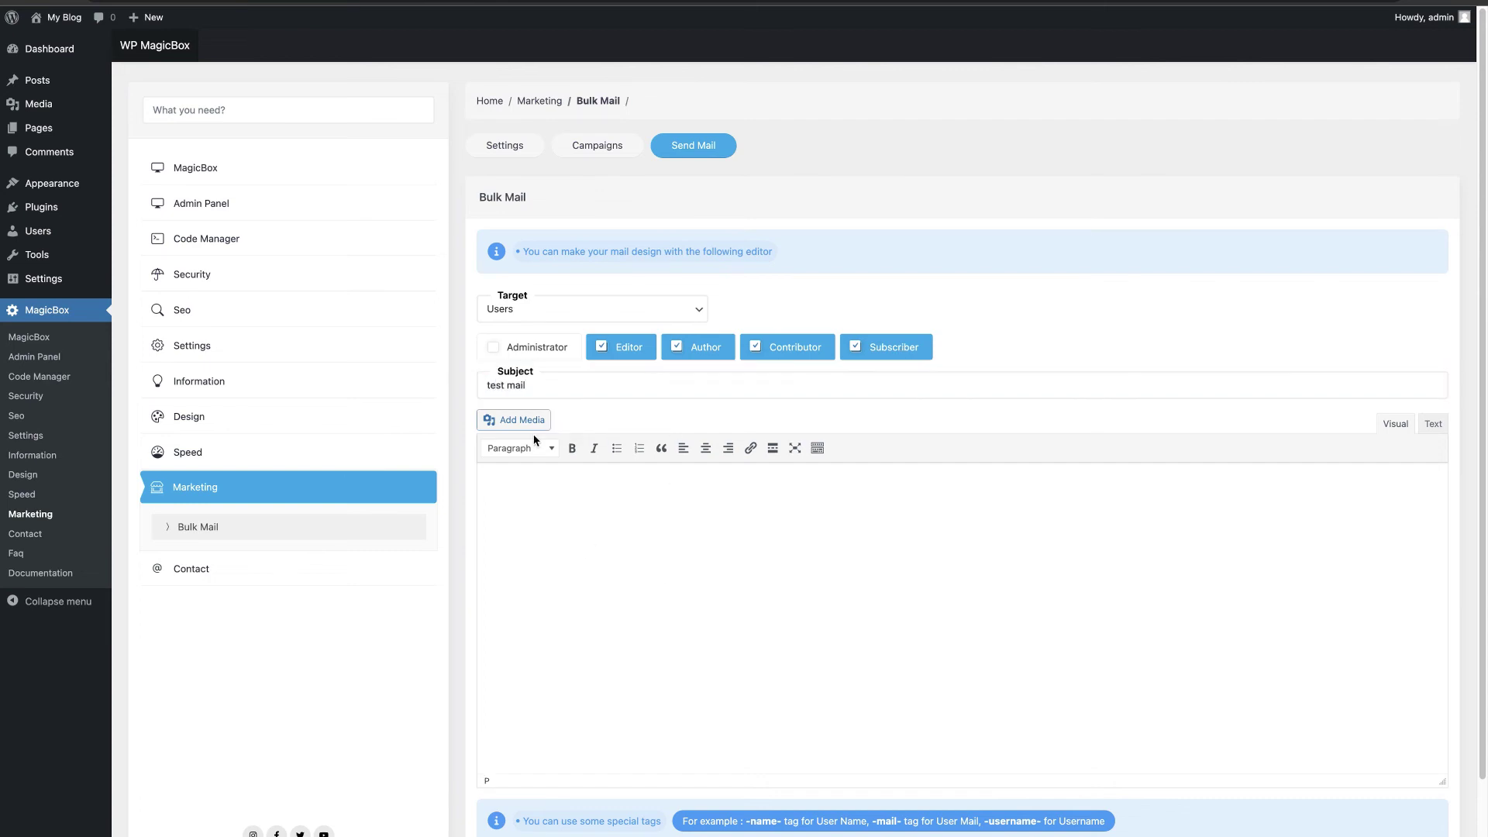
left_click(514, 420)
left_click(1395, 831)
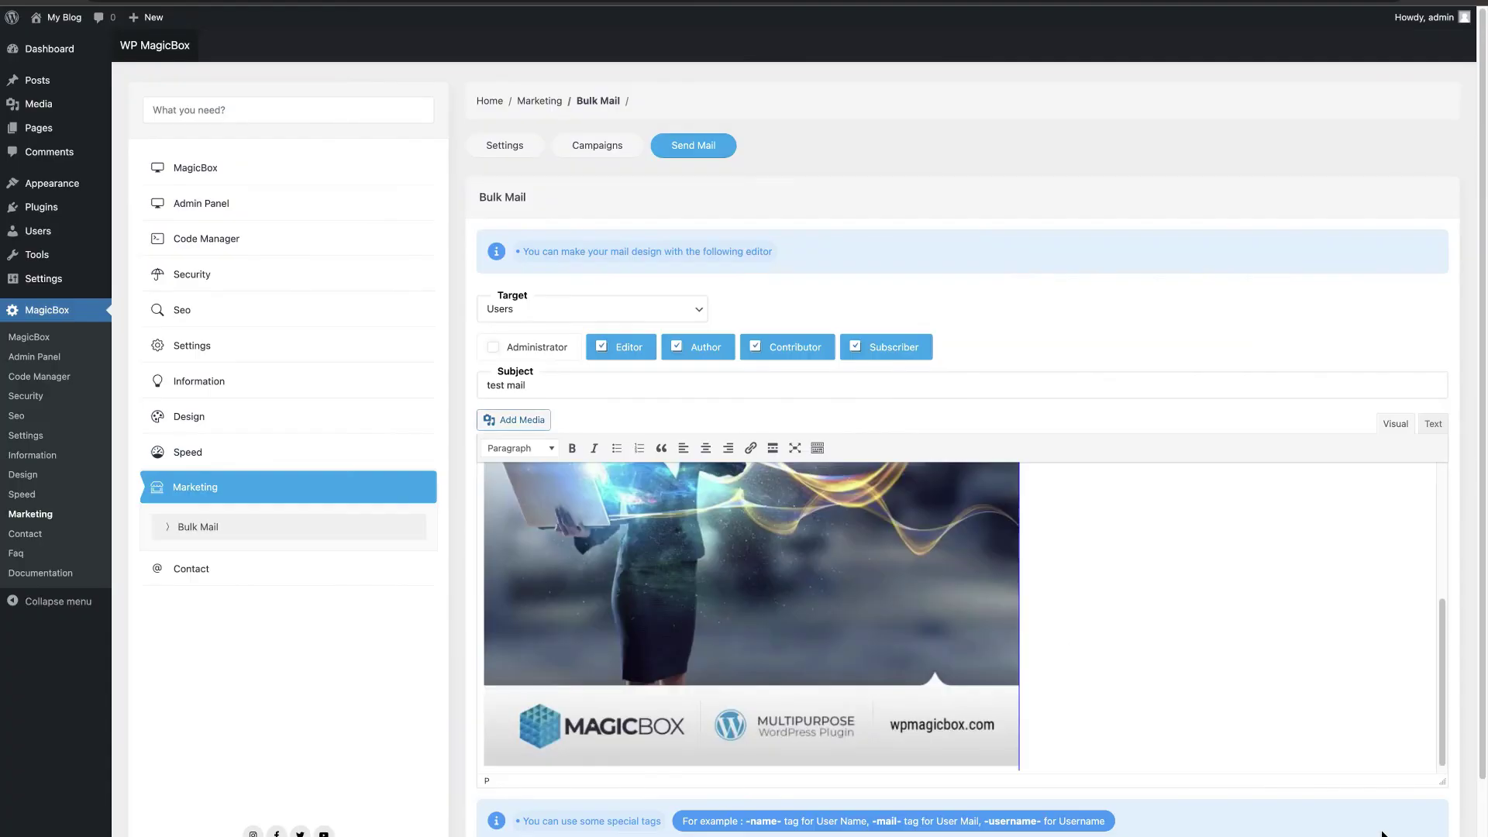
scroll(1096, 655, "down", 5)
left_click(565, 786)
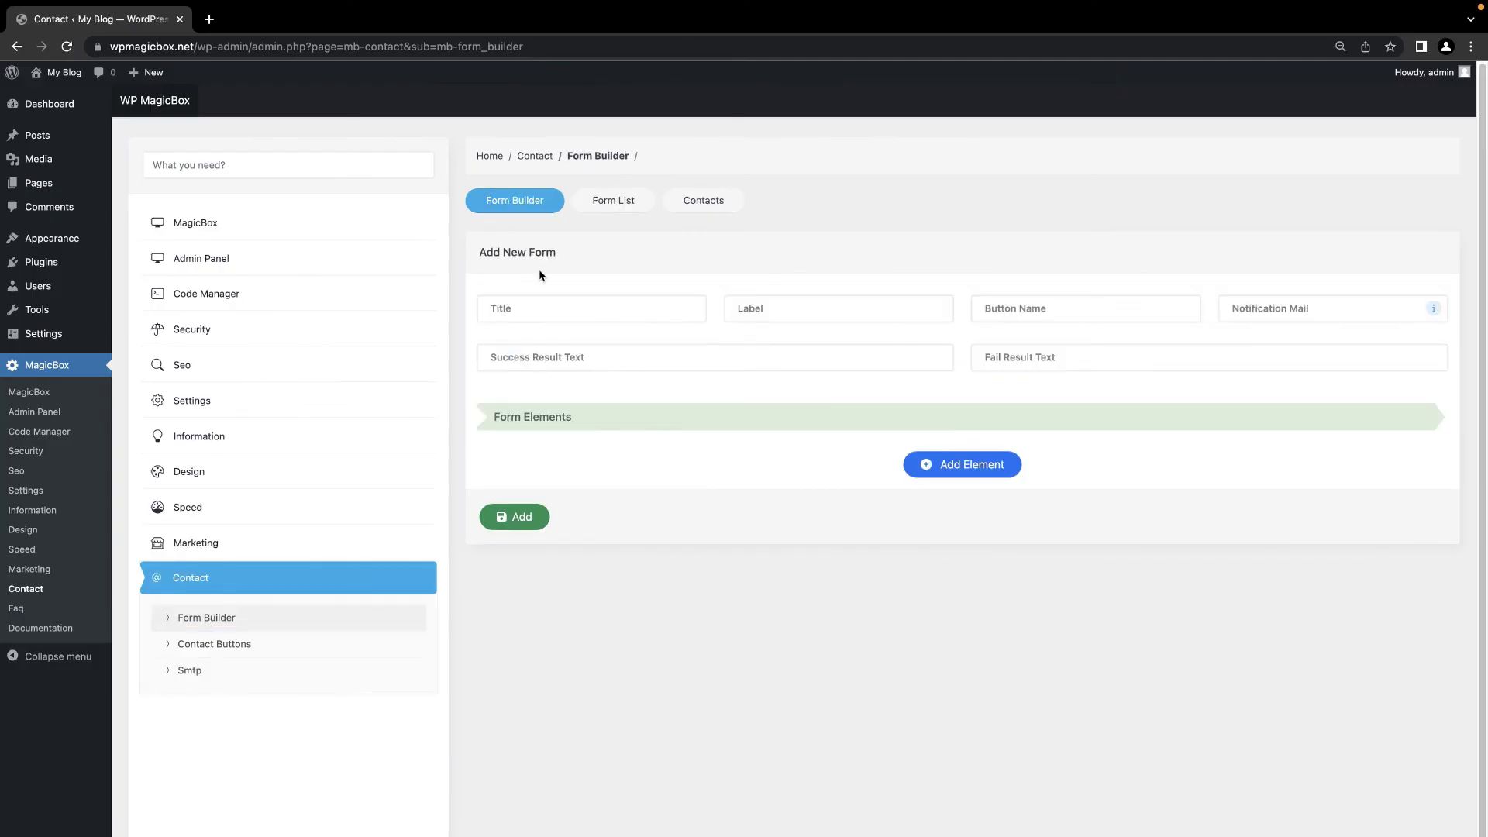
left_click(533, 317)
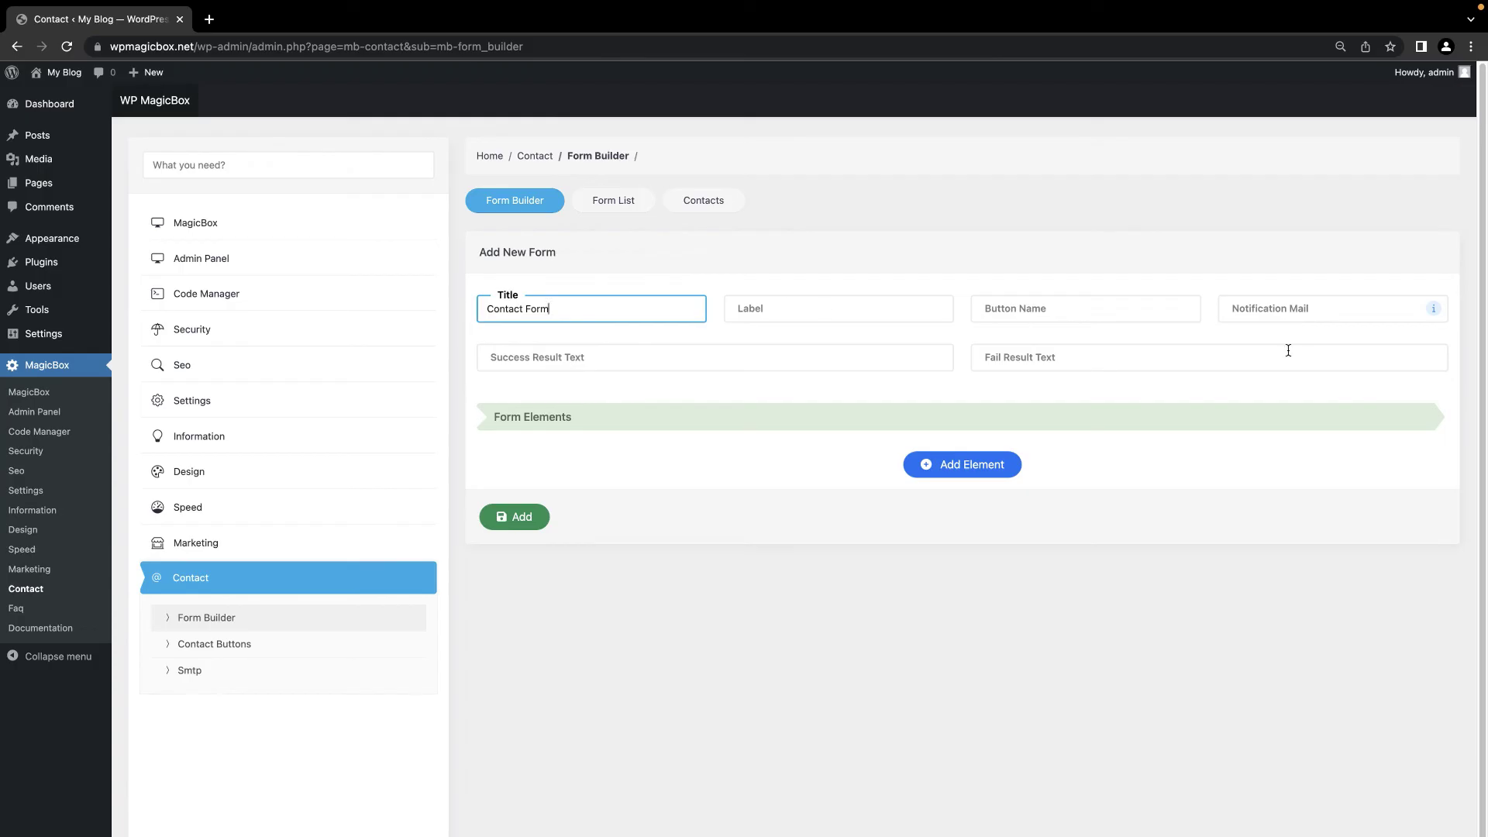
Step: Add Name and Surname text fields to the Contact Form
left_click(1029, 309)
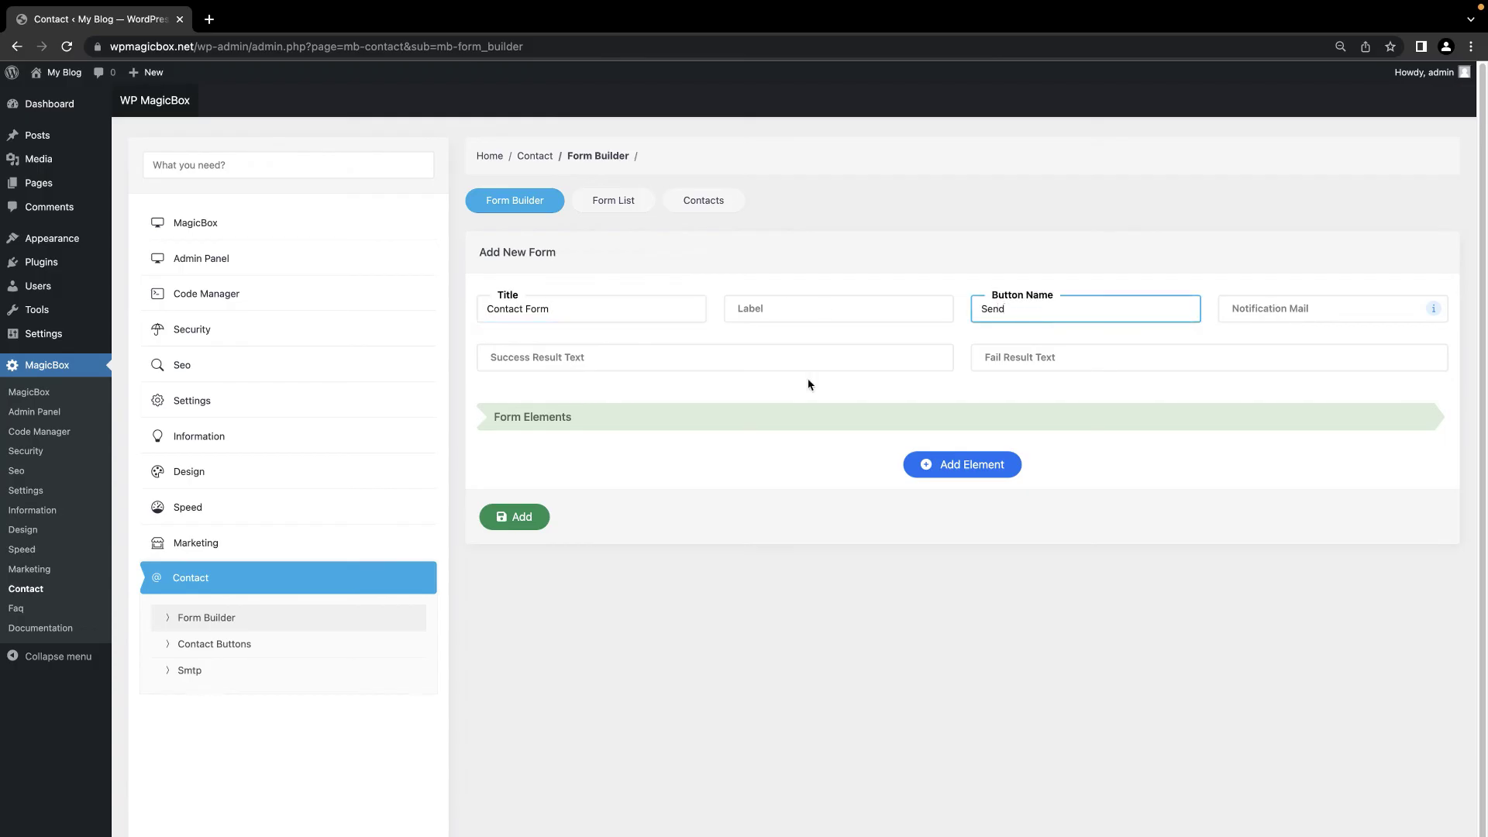
left_click(984, 479)
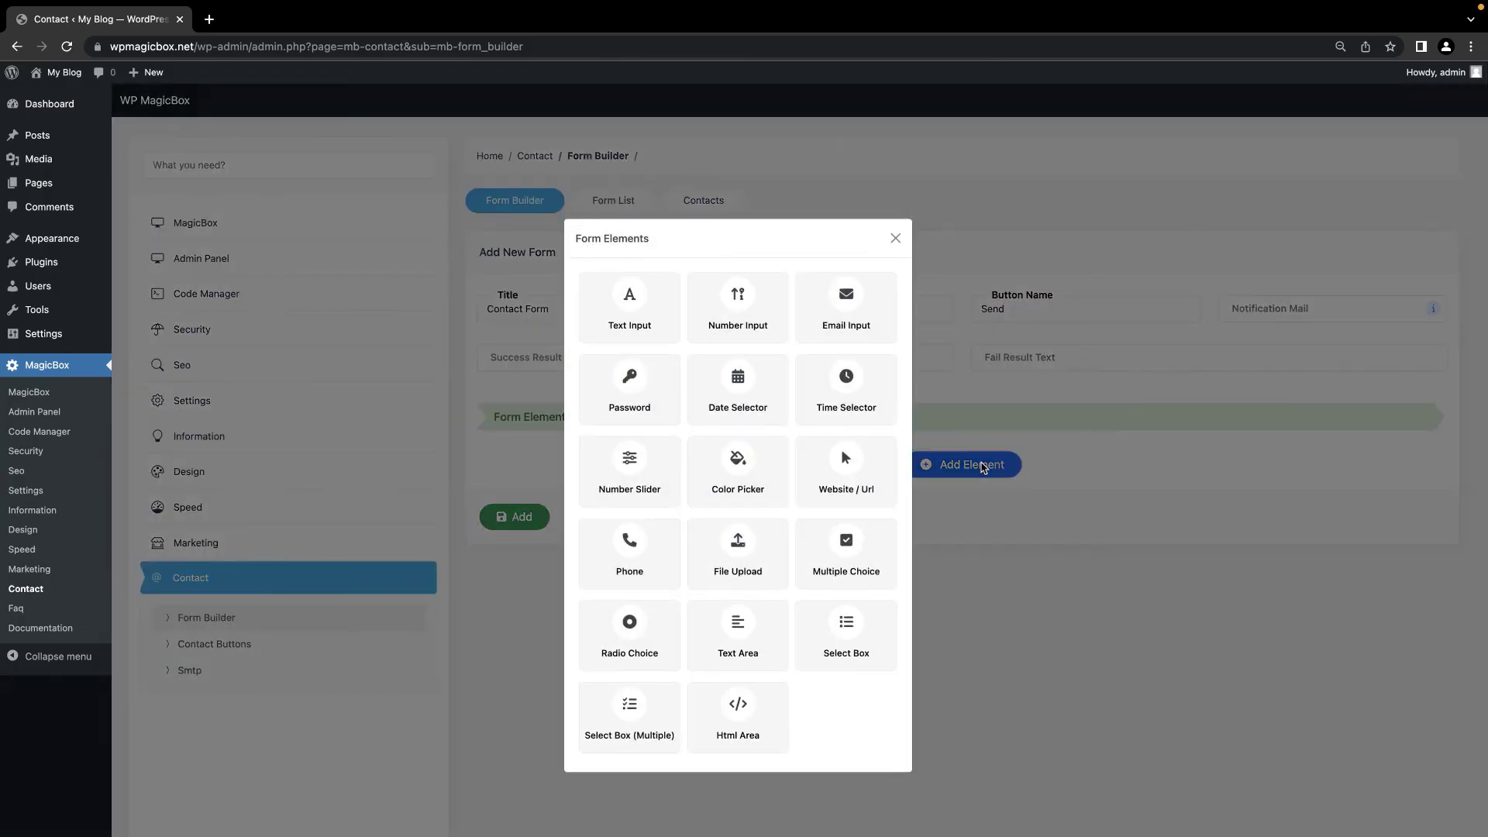
left_click(629, 310)
left_click(570, 422)
type("Name")
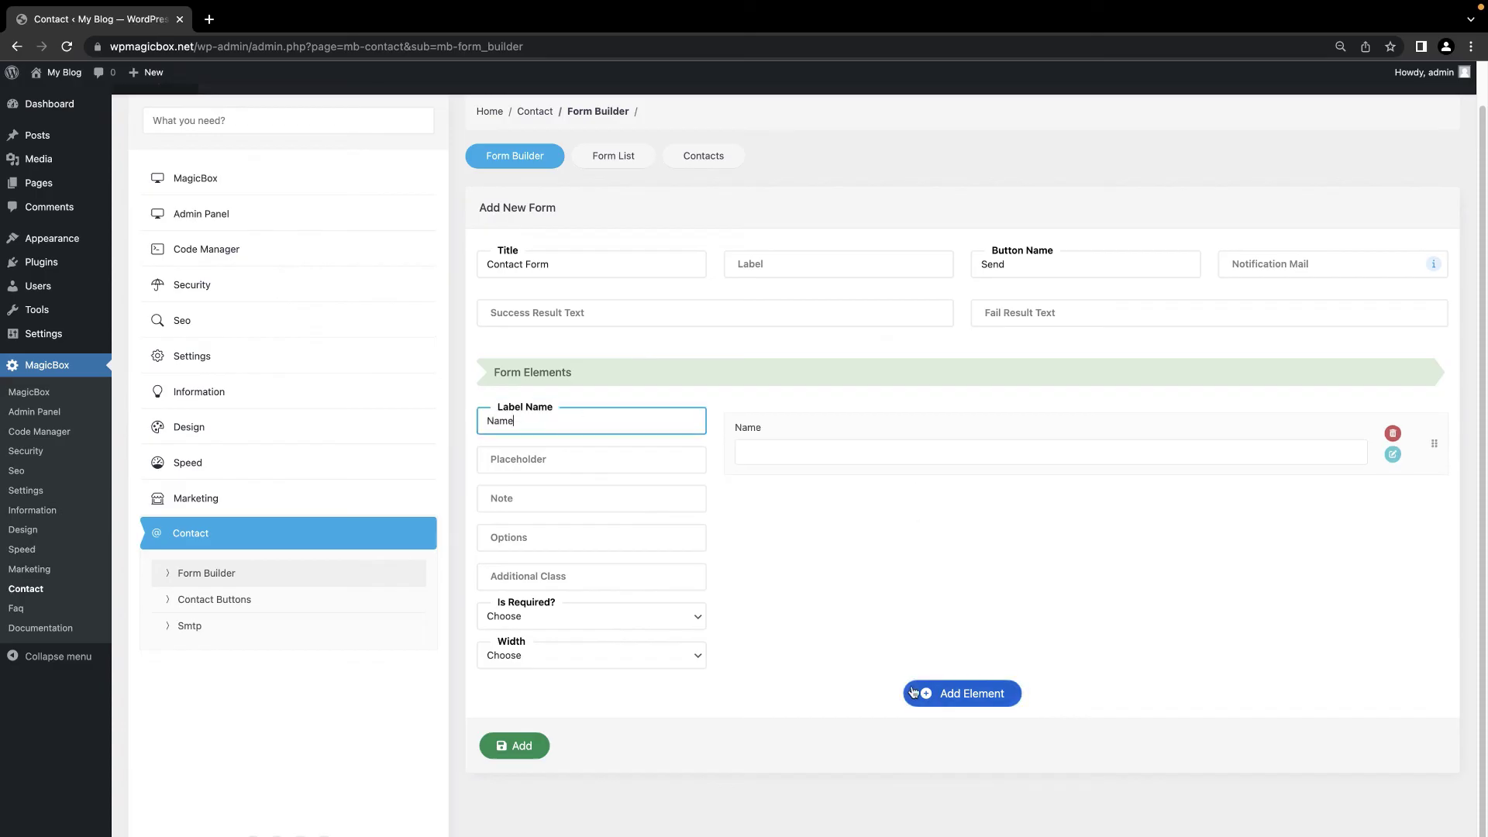
left_click(961, 693)
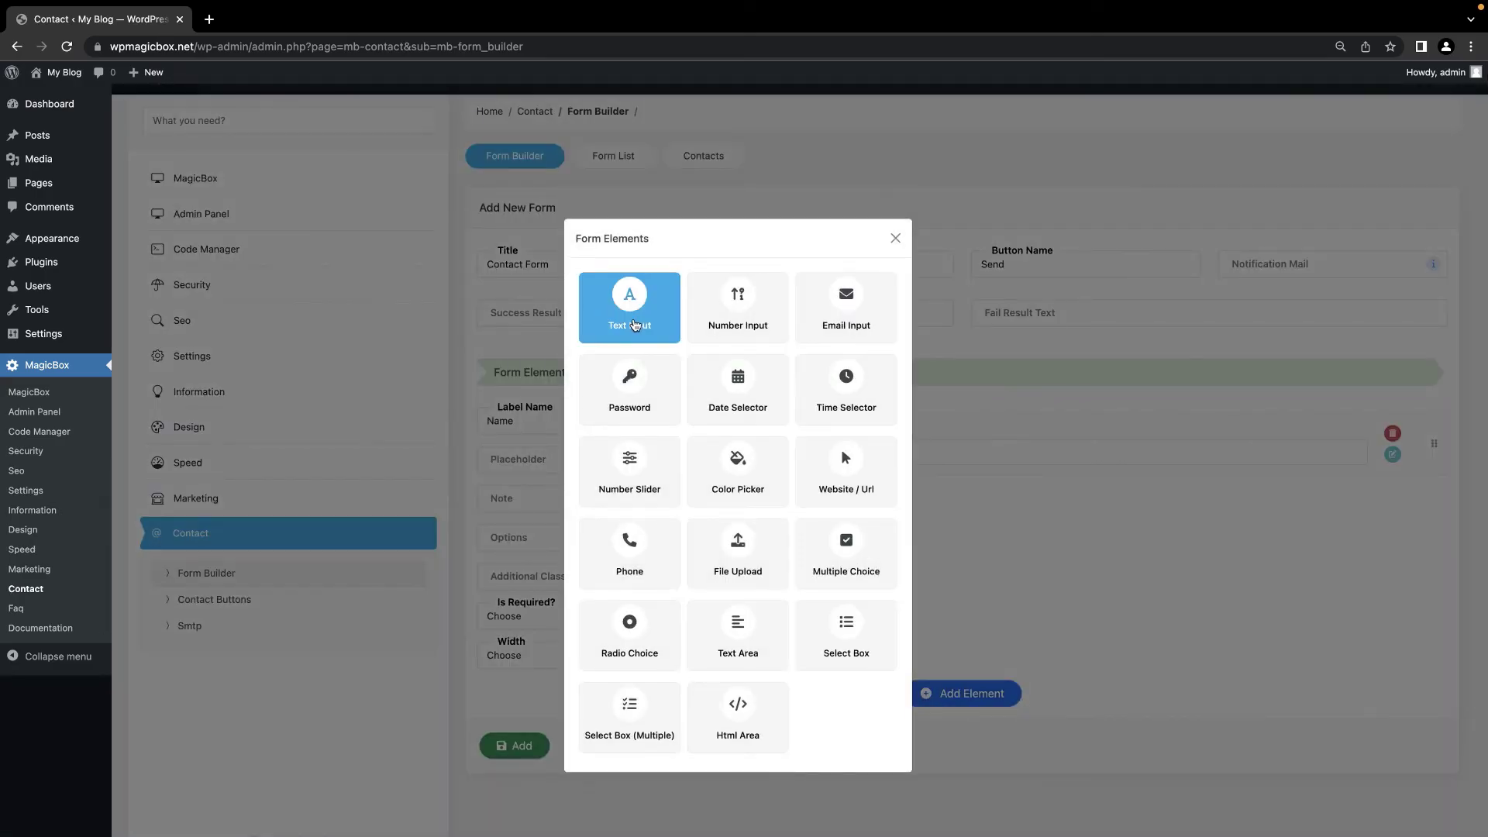
left_click(634, 325)
left_click(552, 422)
type("Surnaqe")
Step: Add a Your E-Mail email field and a Web Site URL field
left_click(961, 693)
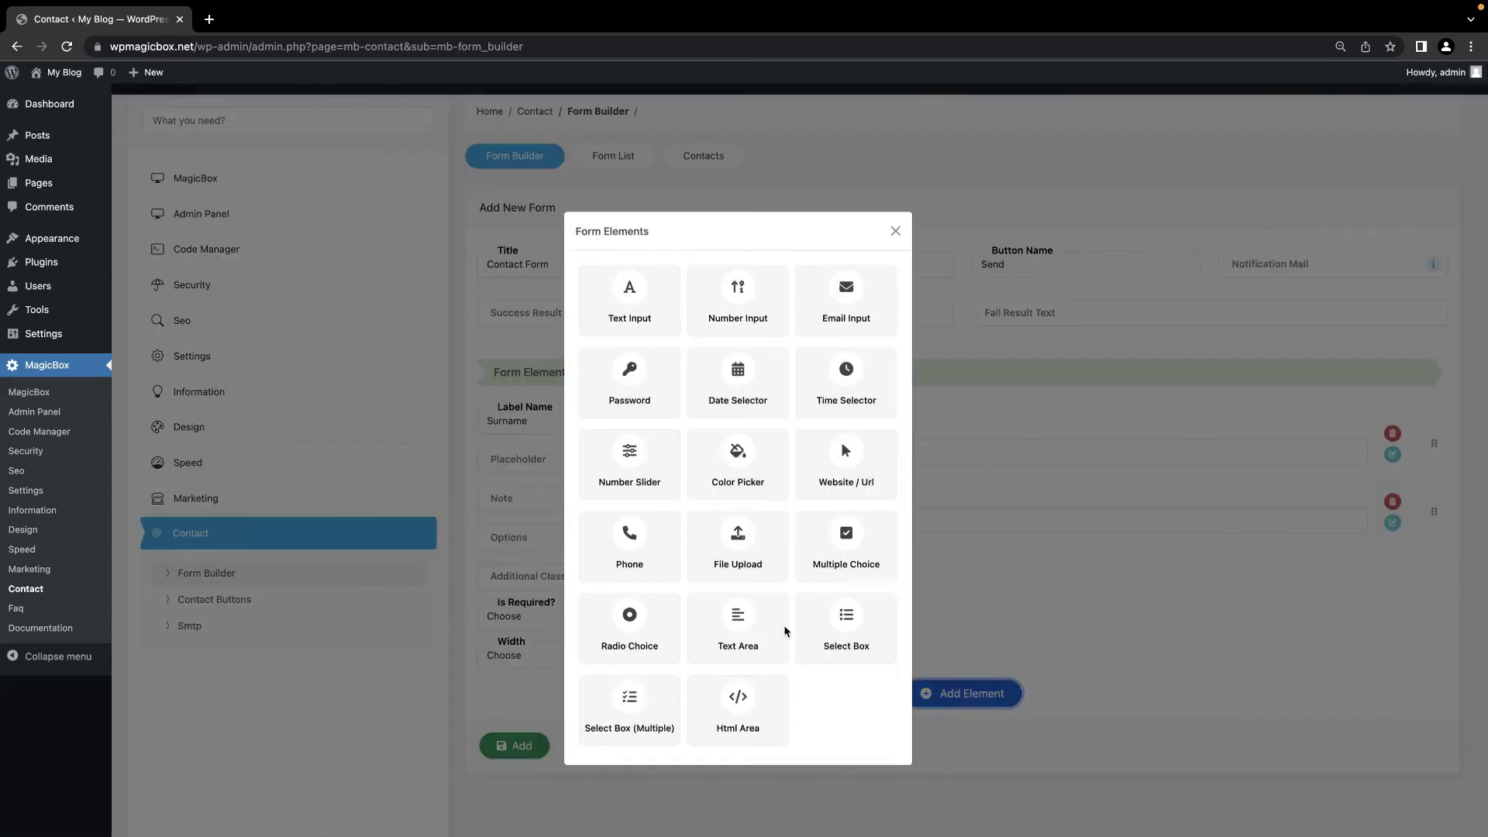
left_click(846, 294)
left_click(581, 420)
type("Your E-Mail")
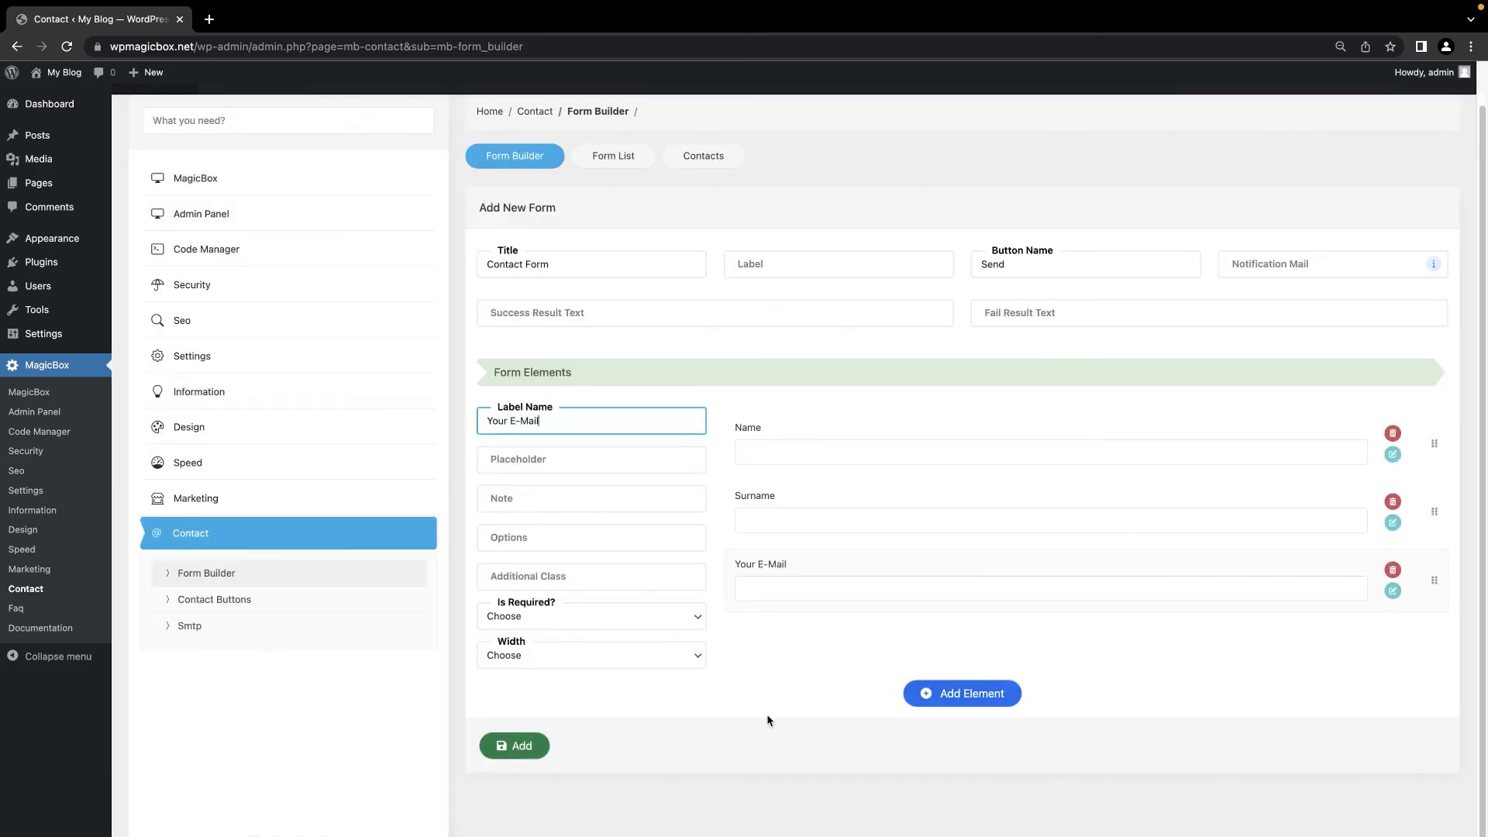
left_click(960, 693)
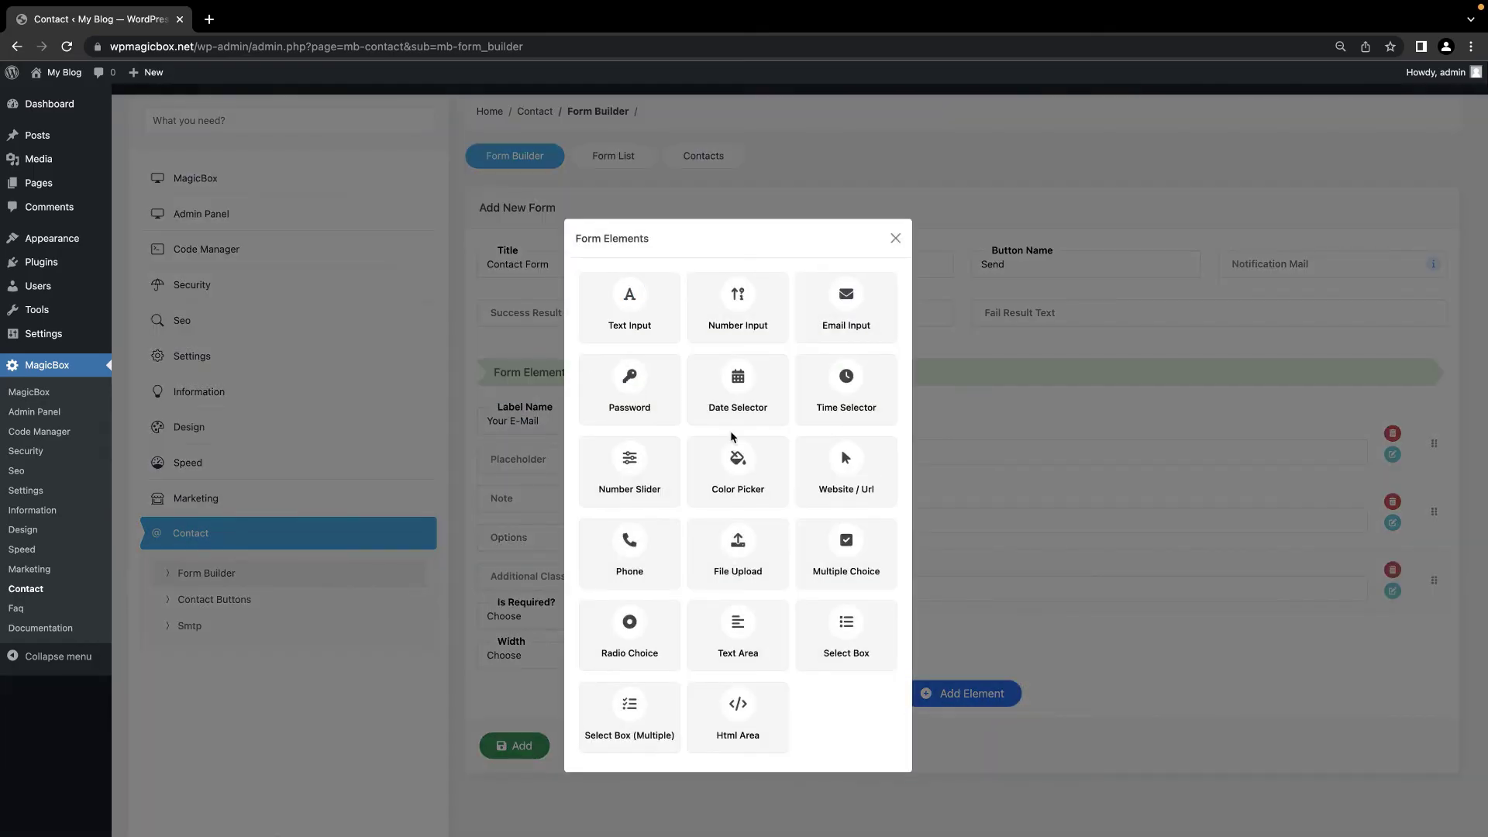
left_click(841, 465)
left_click(558, 424)
type("Web ")
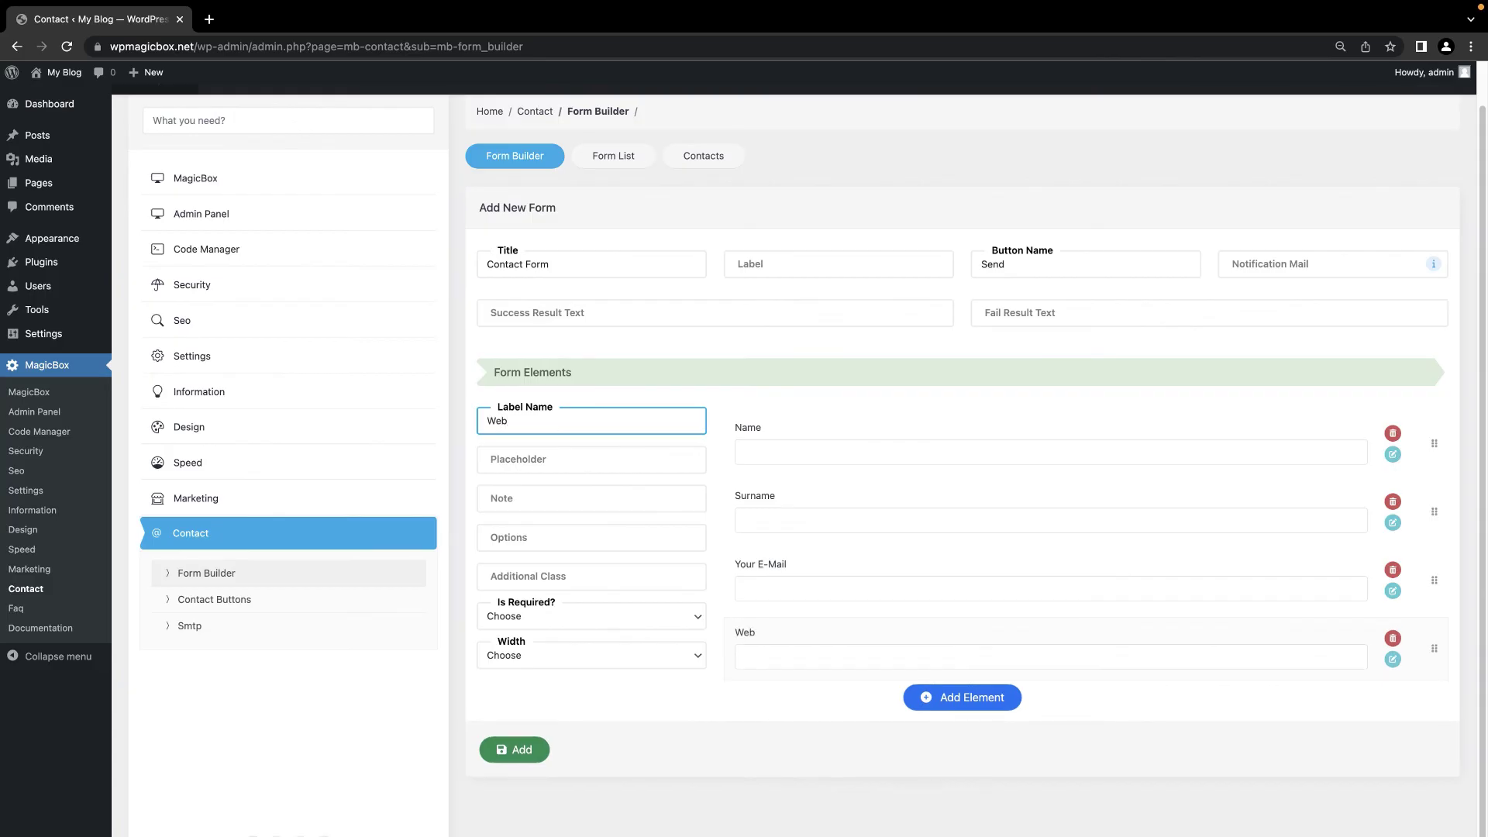
type("Site")
Step: Add a Phone field and save the Contact Form
left_click(961, 697)
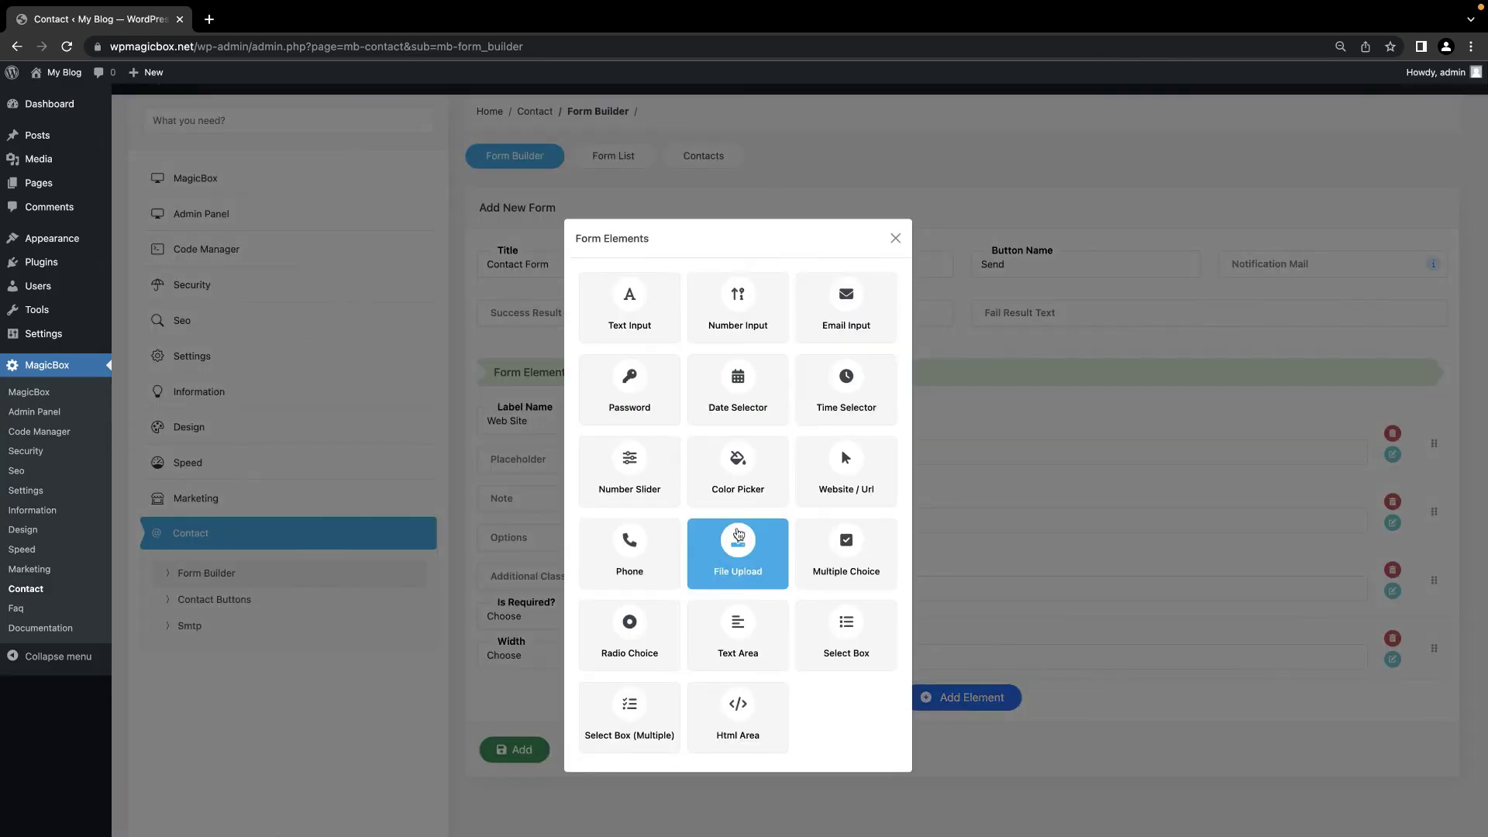
left_click(629, 548)
left_click(555, 421)
type("Phone")
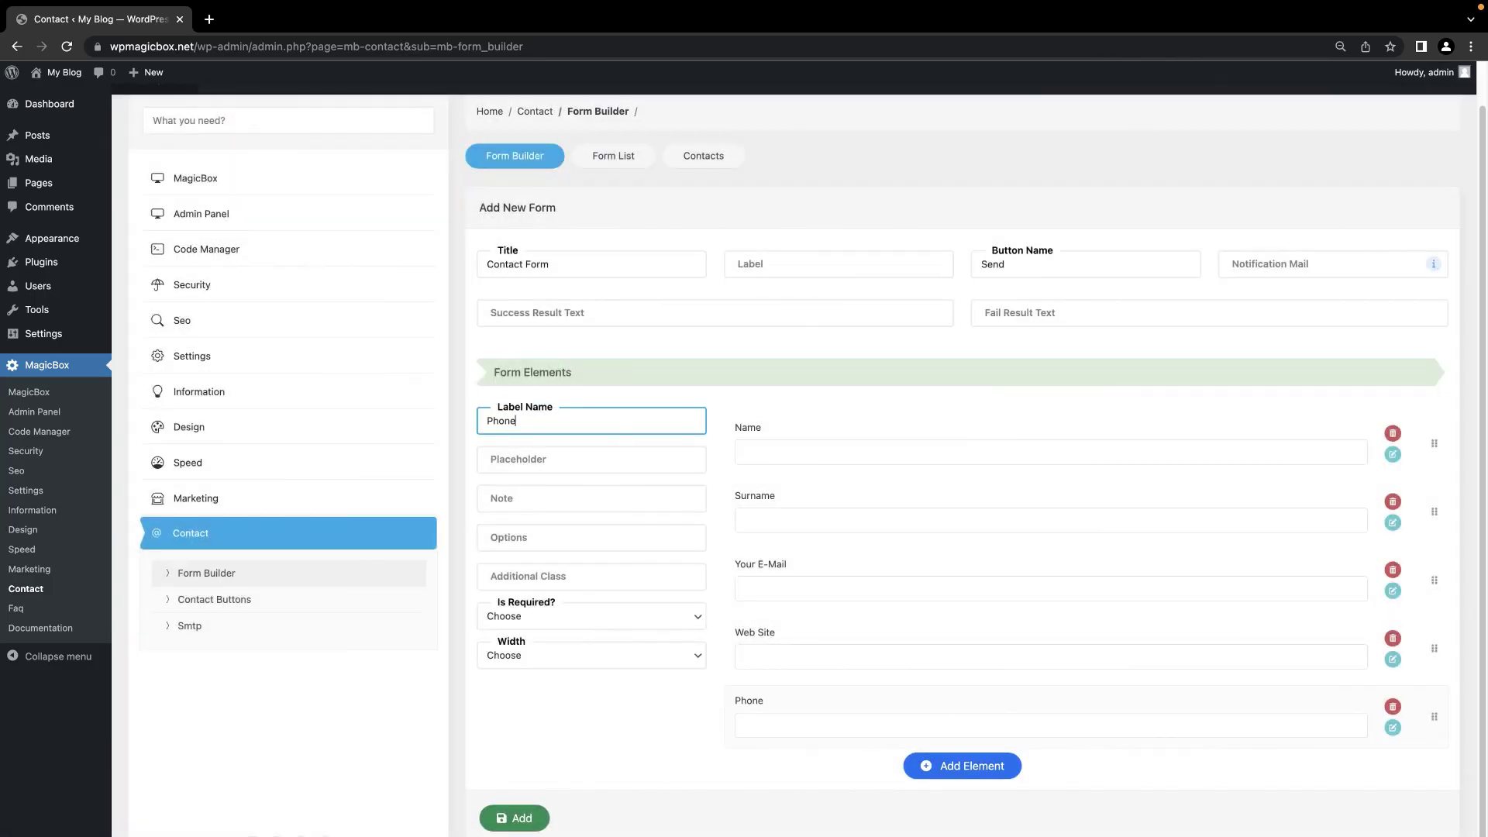
left_click(541, 822)
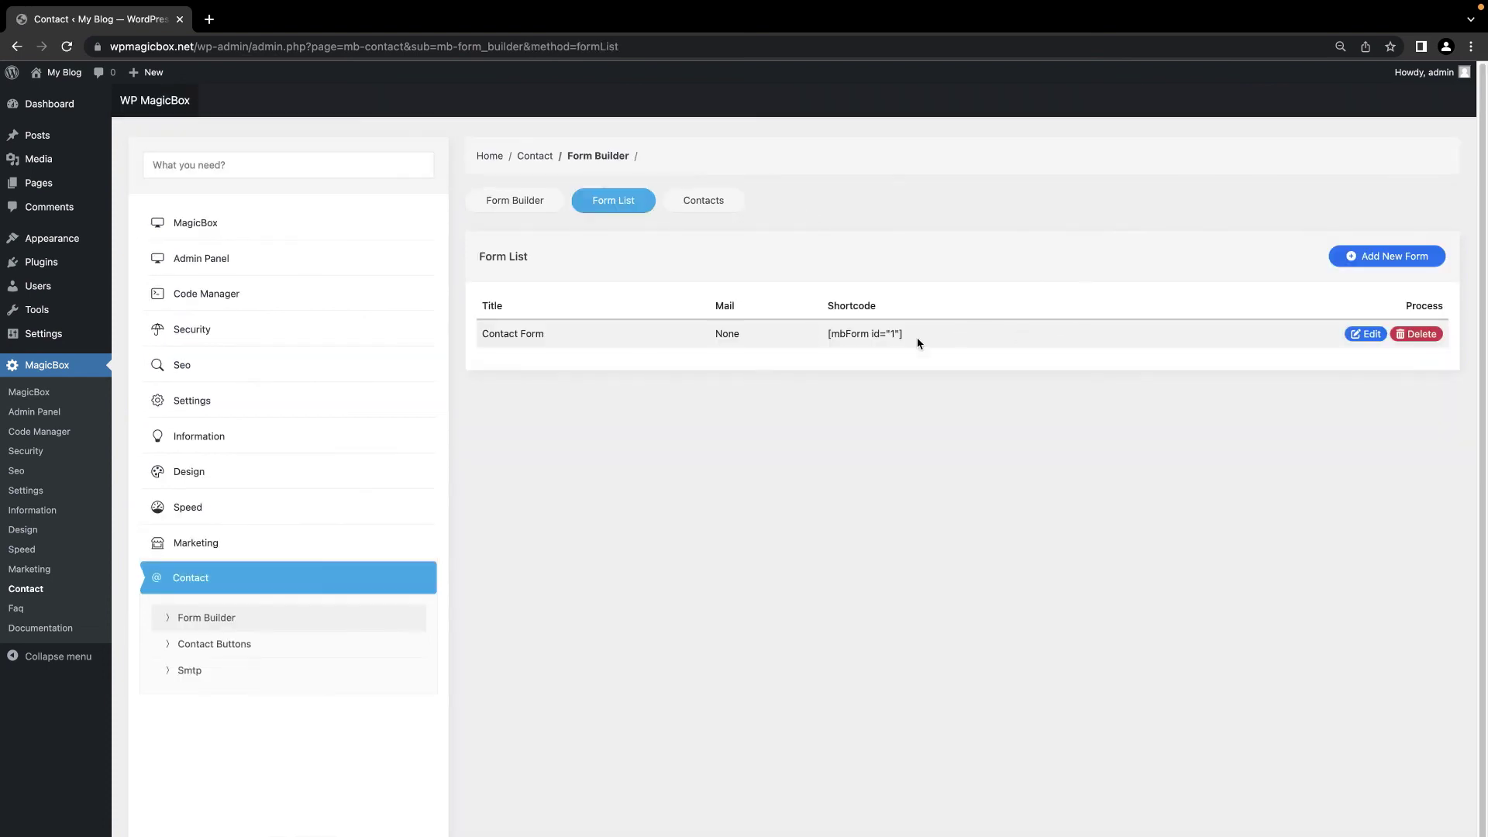
Step: Copy the [mbForm id="1"] shortcode and start a new post titled 'Contact'
right_click(878, 342)
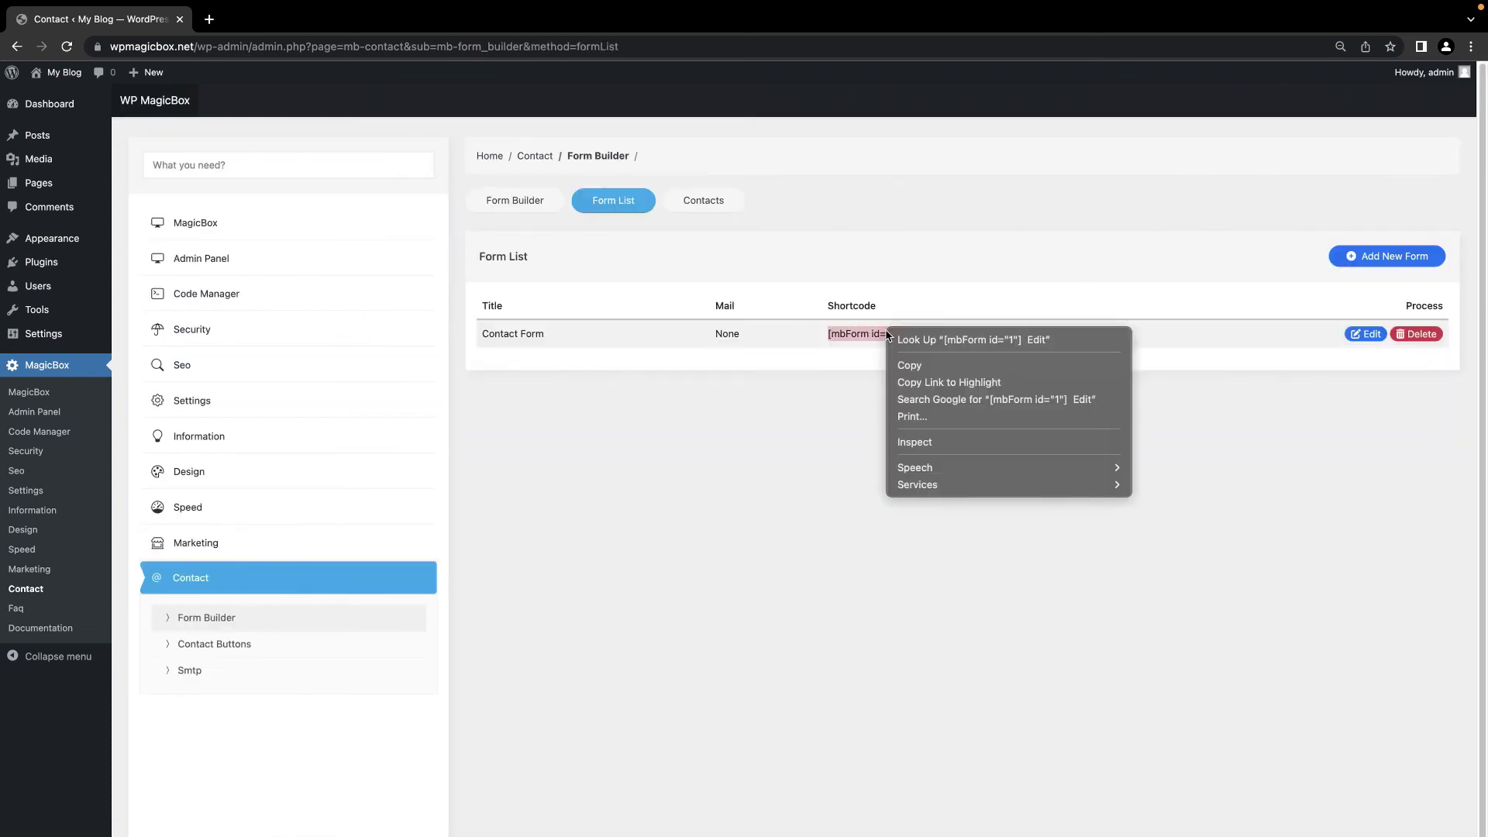
left_click(908, 363)
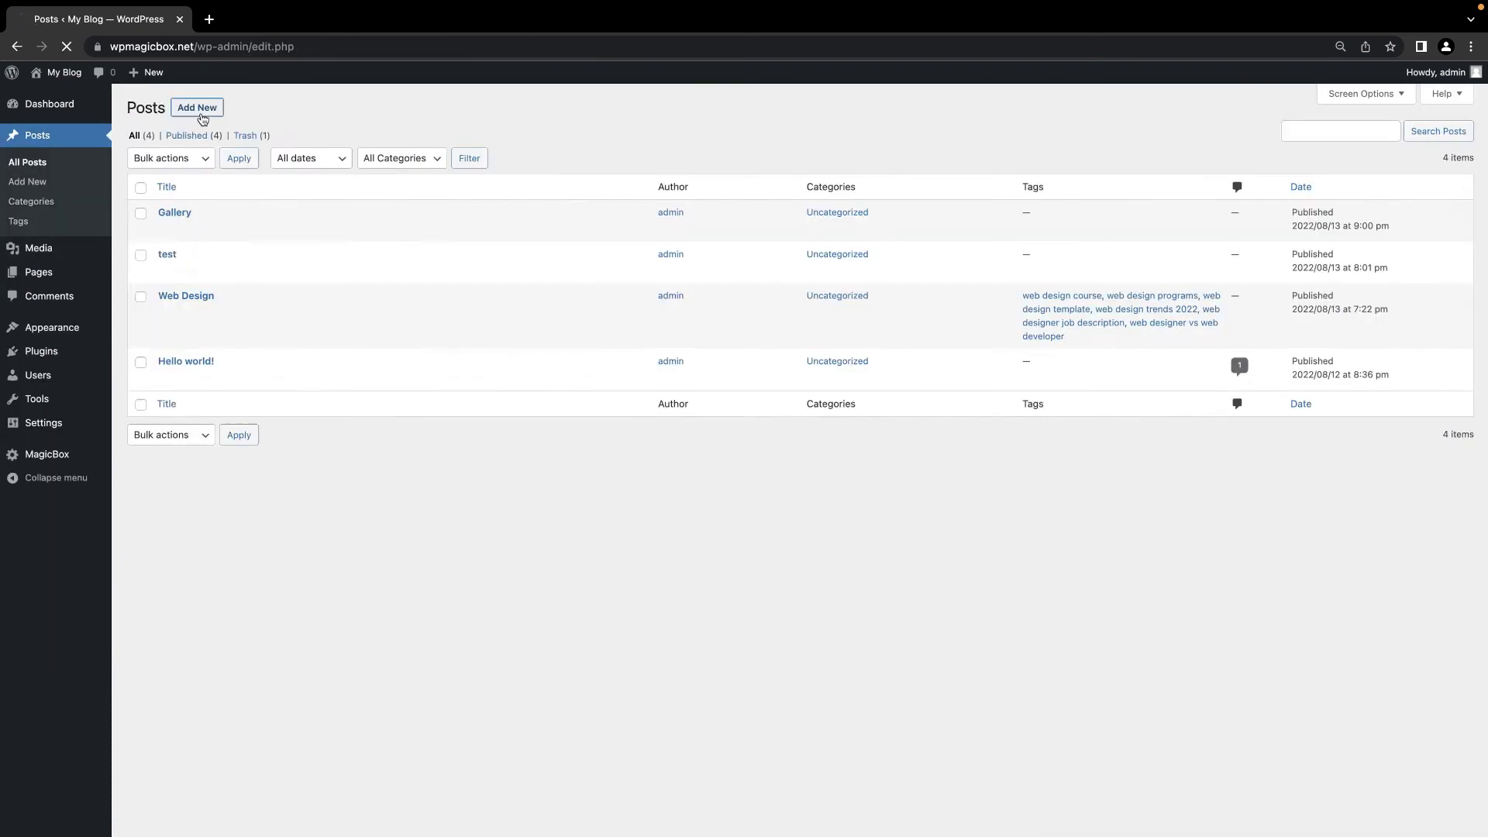
left_click(194, 107)
type("Contact")
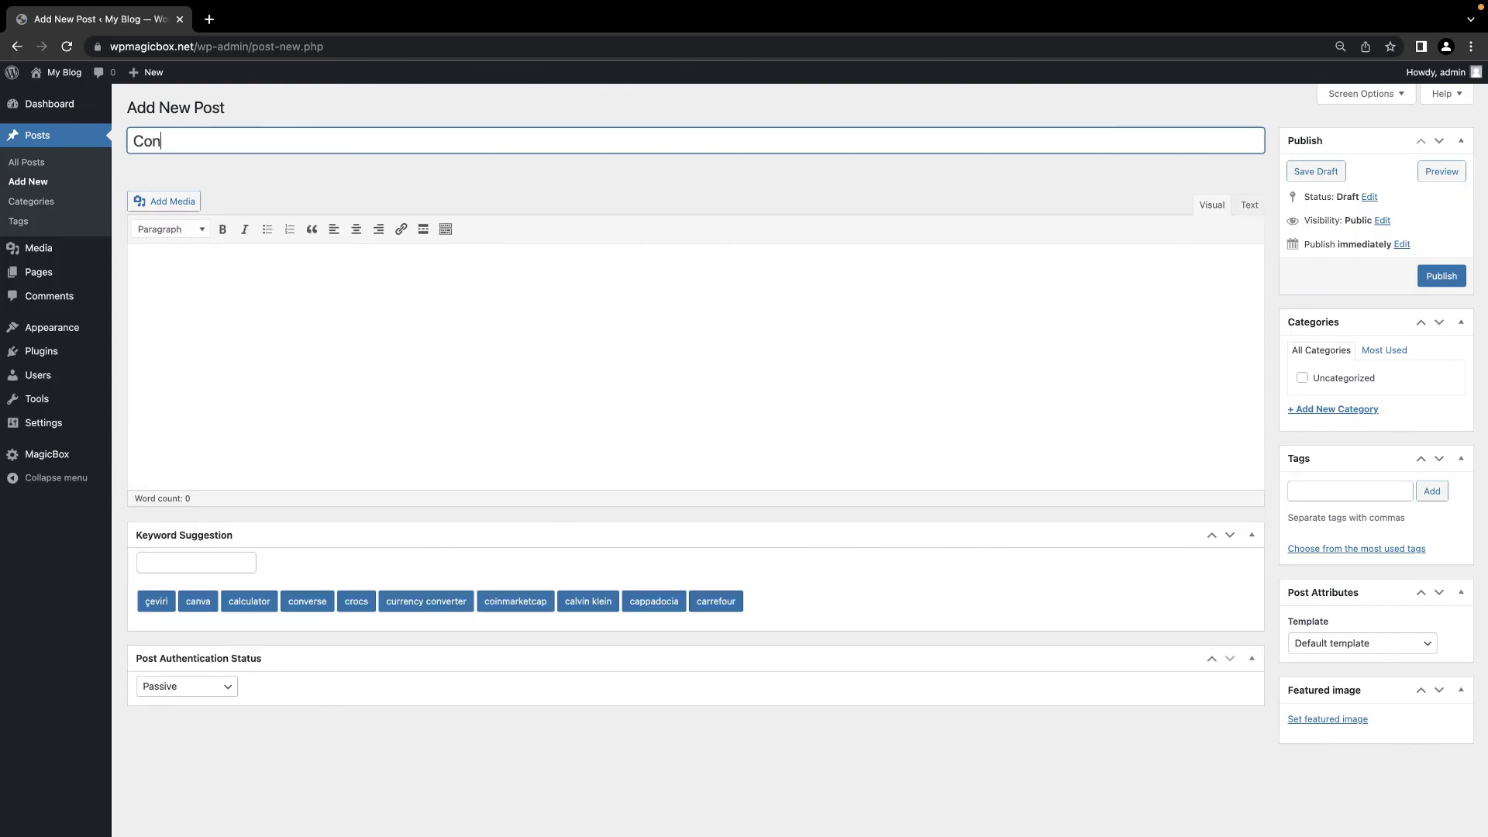
left_click(355, 356)
Step: Embed the shortcode in the post body, publish it, and view the live form
left_click(1248, 206)
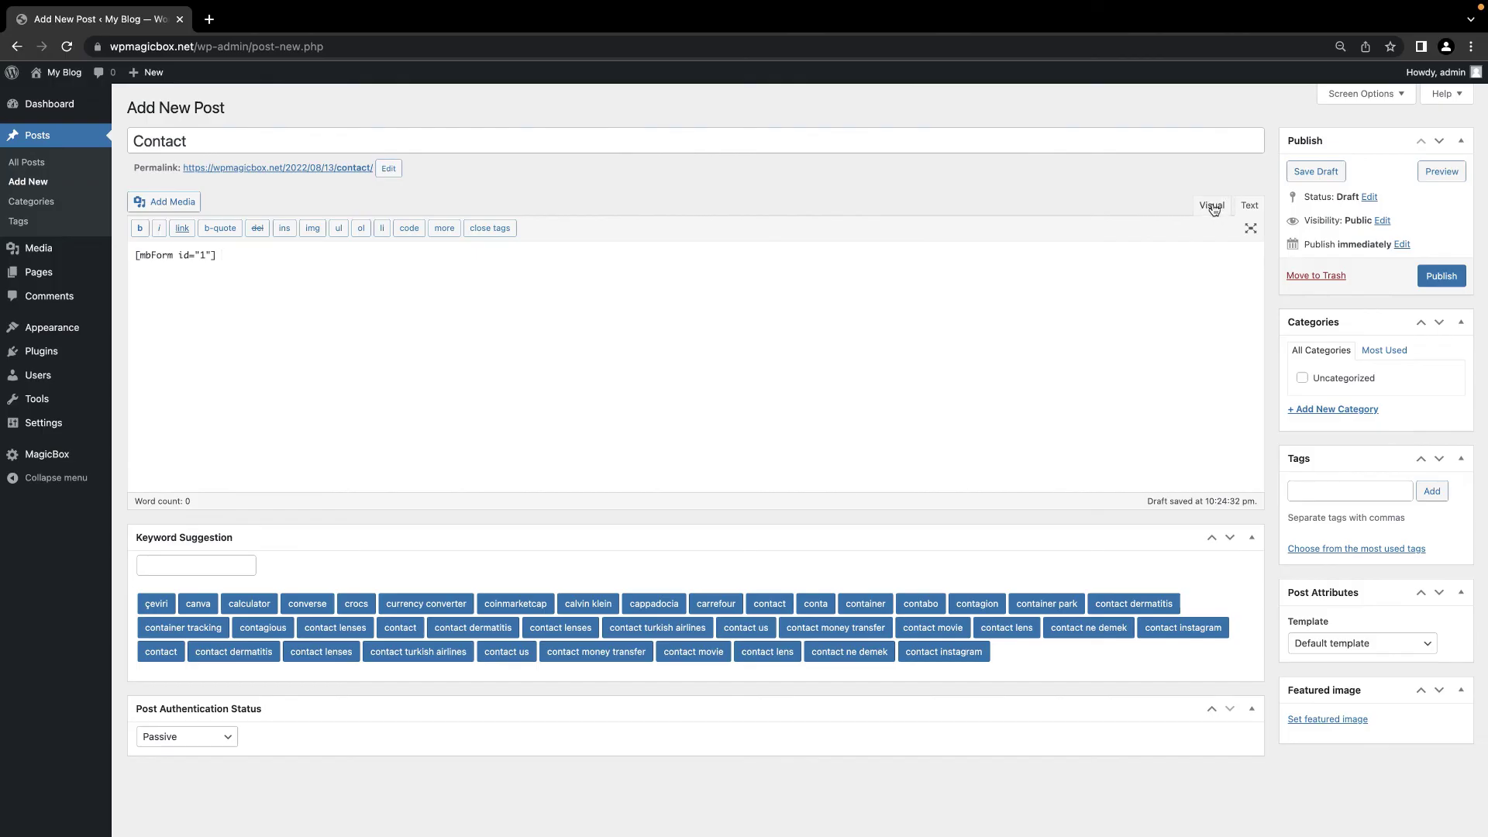
left_click(1212, 206)
left_click(1443, 277)
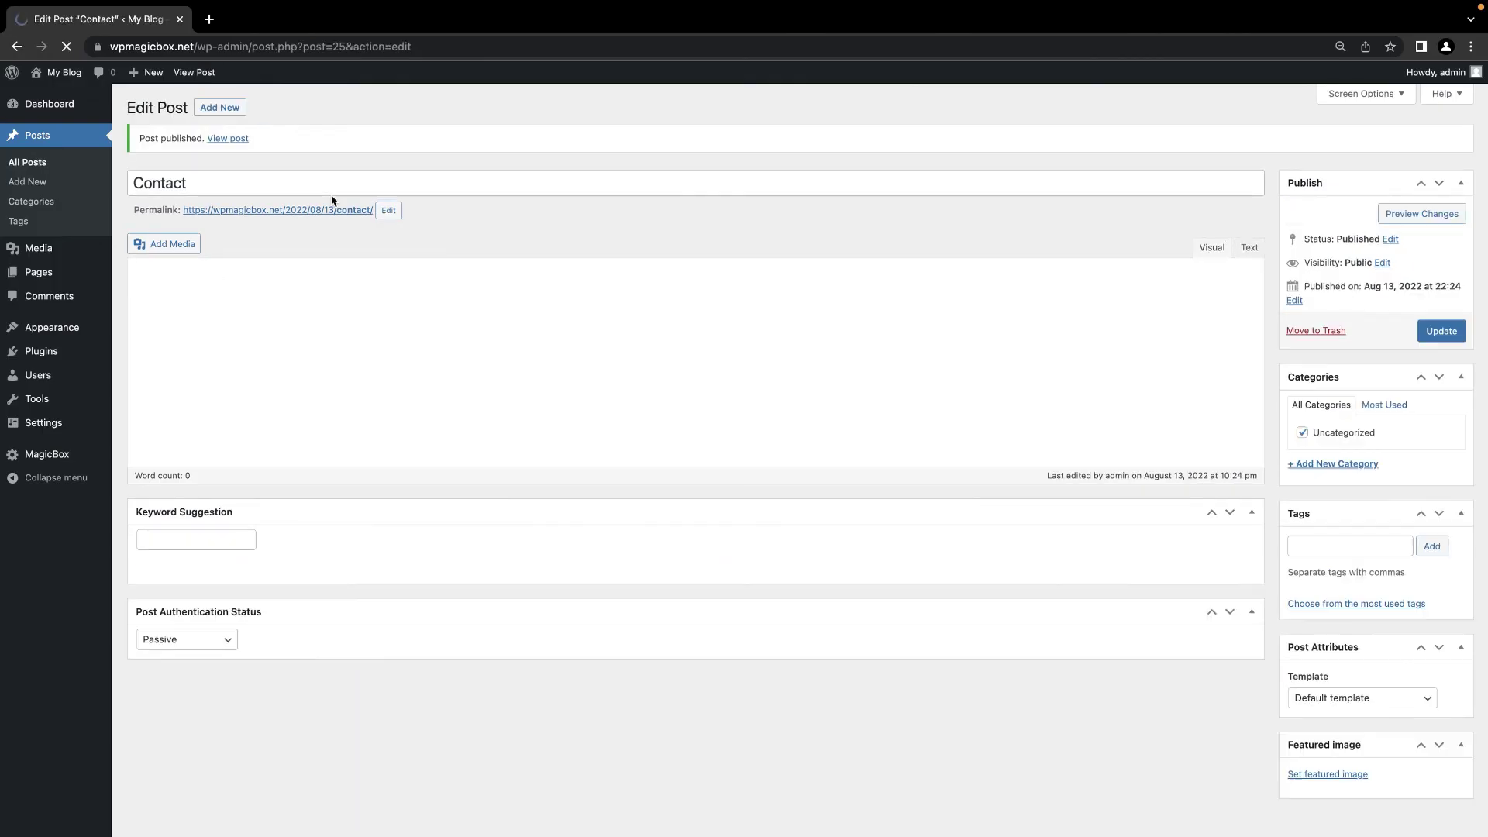
left_click(295, 215)
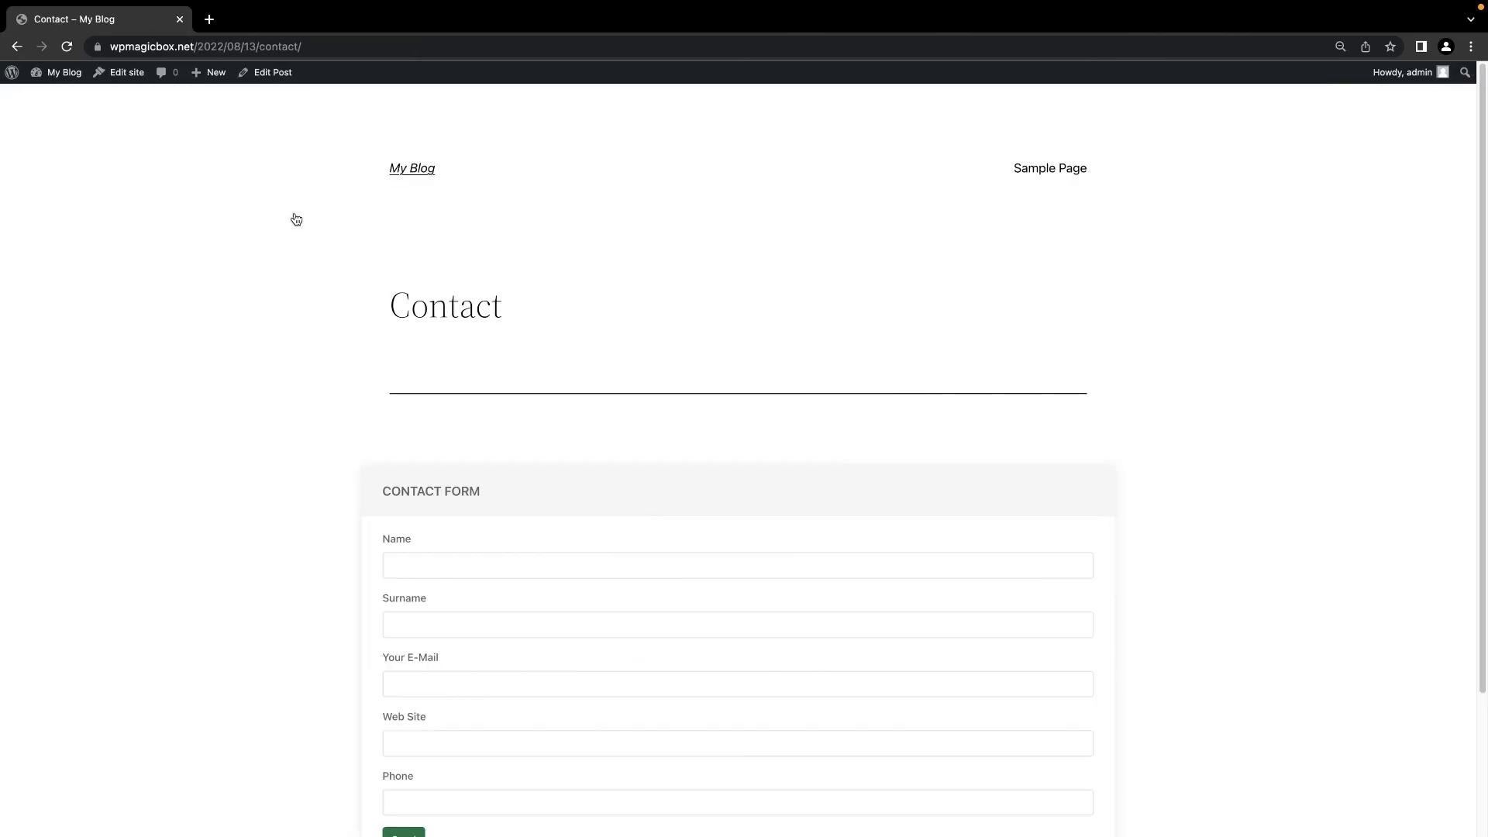
scroll(501, 597, "down", 2)
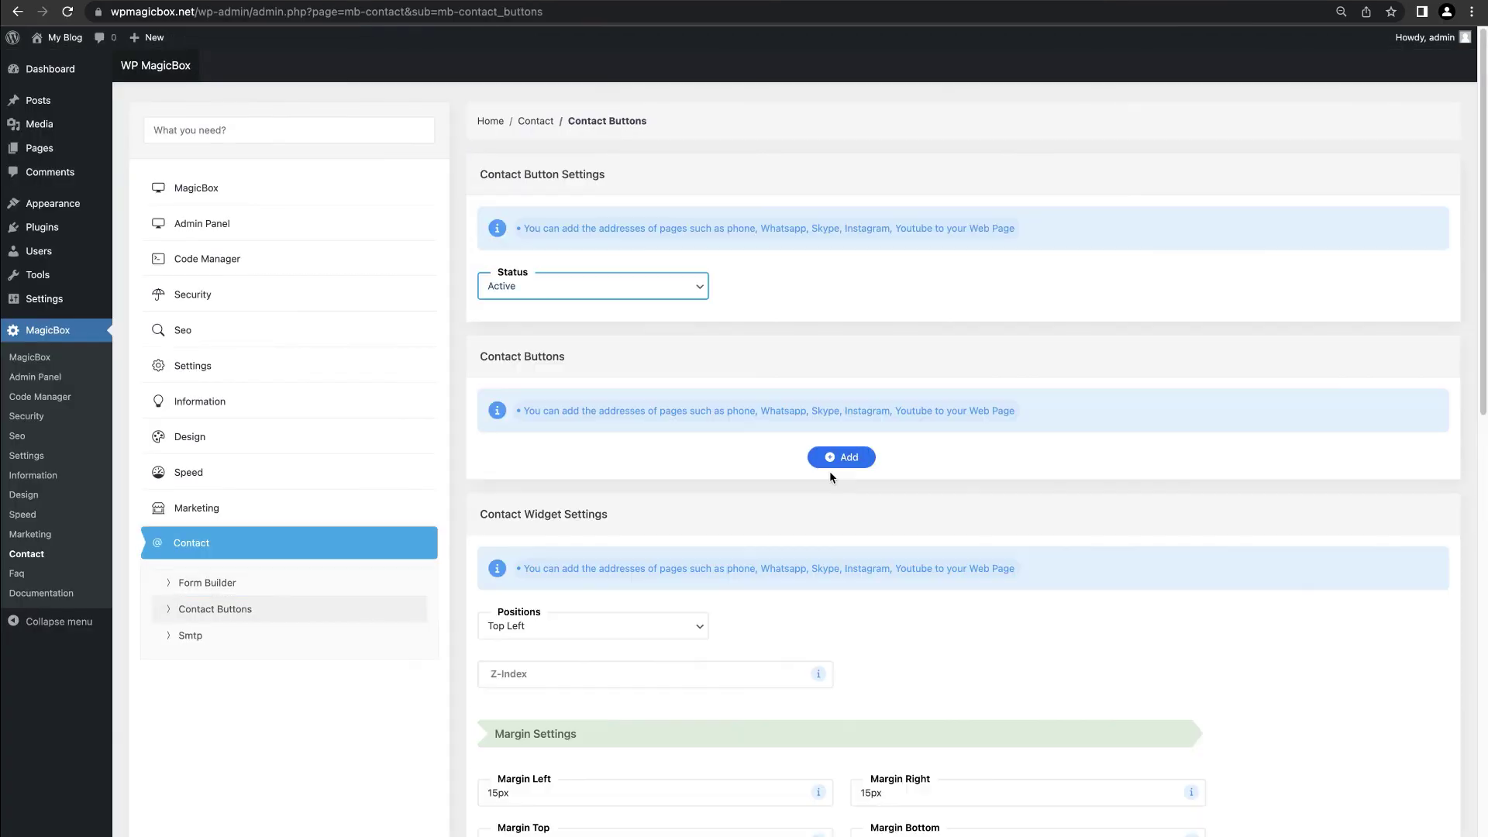
Step: Add Facebook and Instagram contact buttons with their pasted page addresses
left_click(841, 457)
left_click(546, 469)
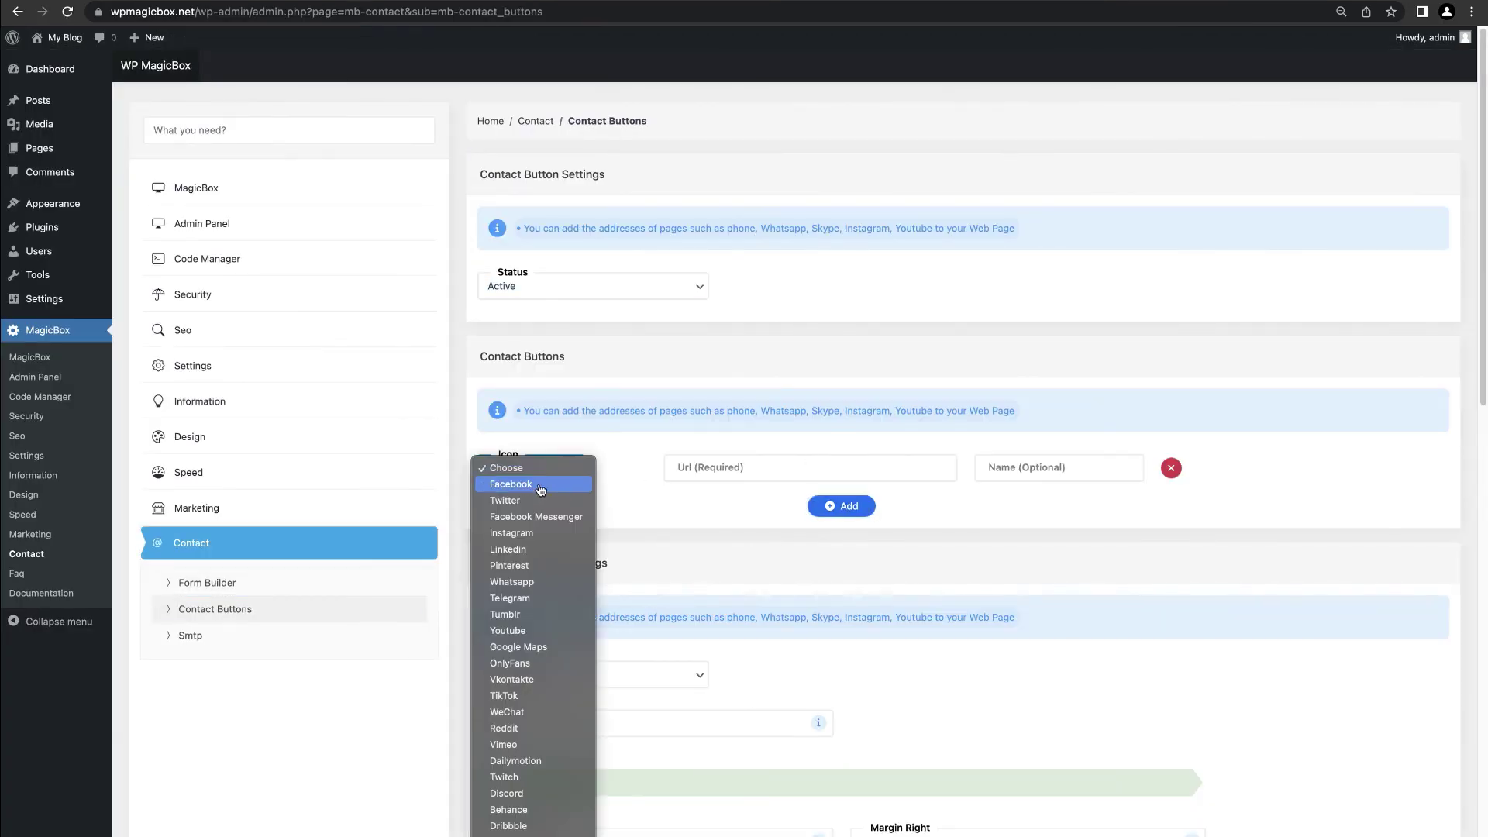
left_click(543, 484)
left_click(790, 467)
key("ctrl+v")
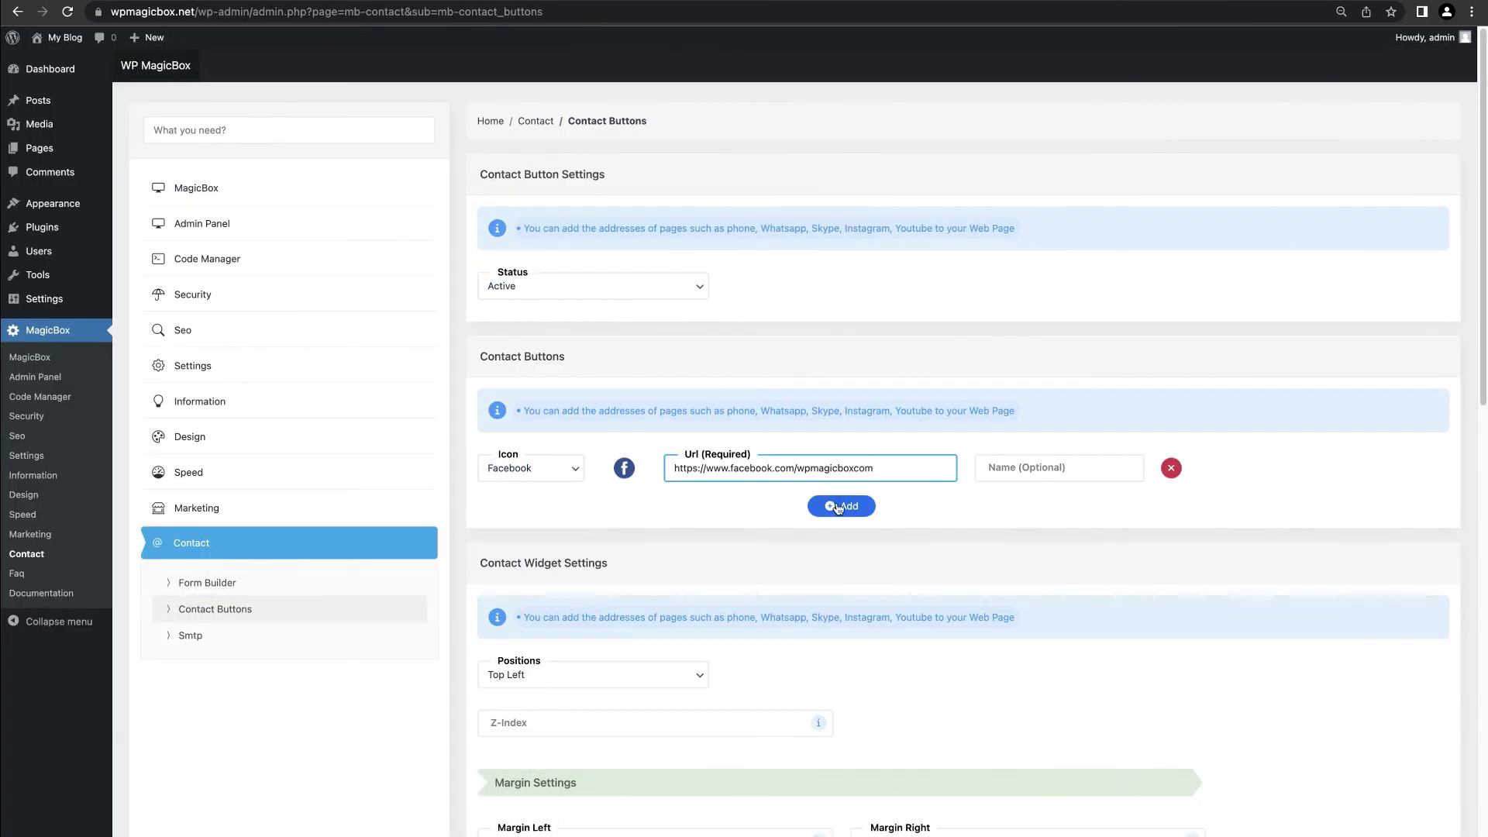
left_click(837, 508)
left_click(853, 508)
left_click(527, 517)
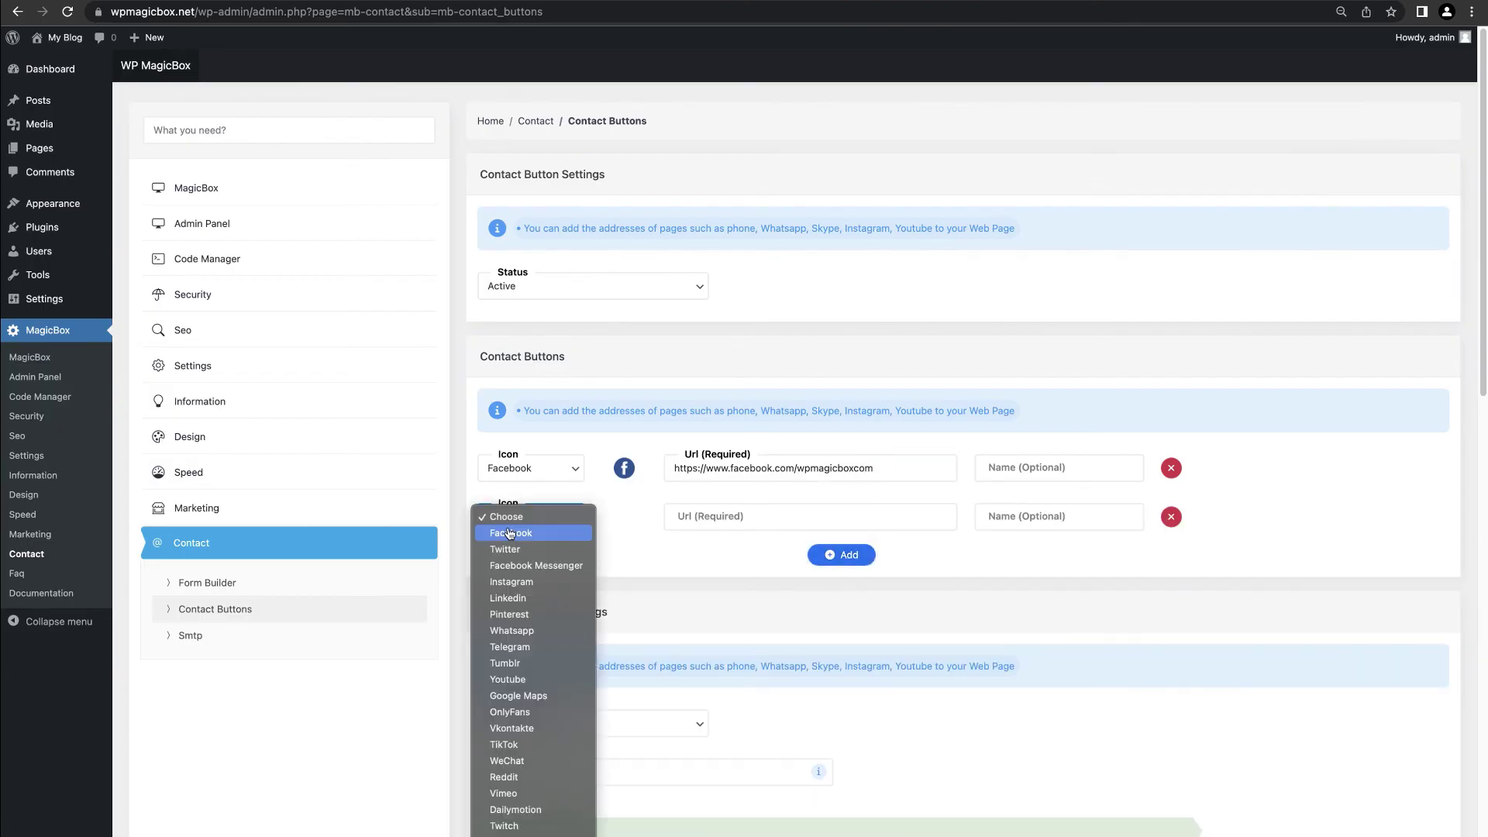
left_click(511, 581)
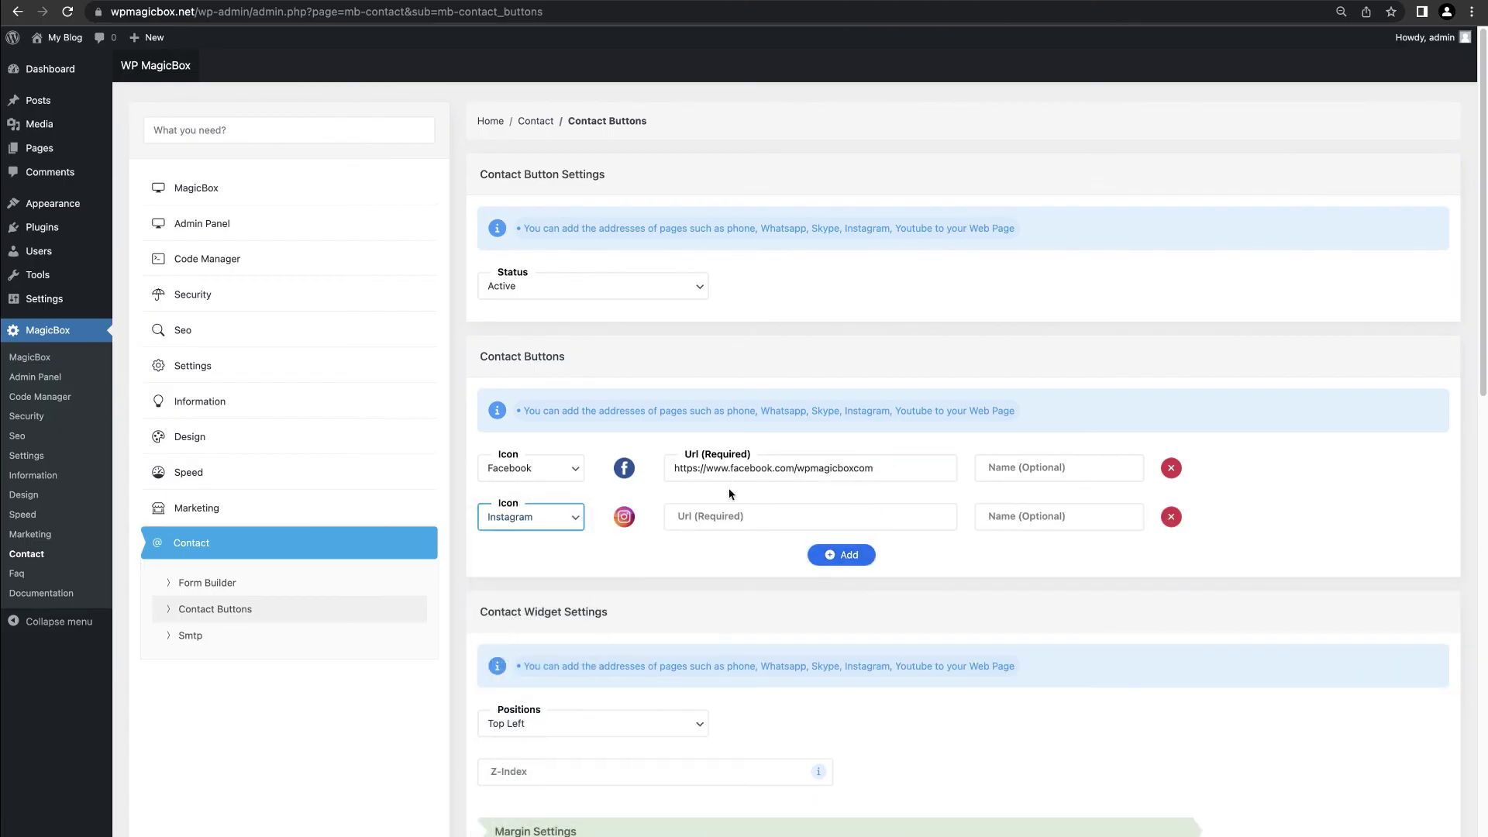
left_click(730, 512)
key("ctrl+v")
Step: Add a Twitter button with its pasted address and a Whatsapp button
left_click(840, 555)
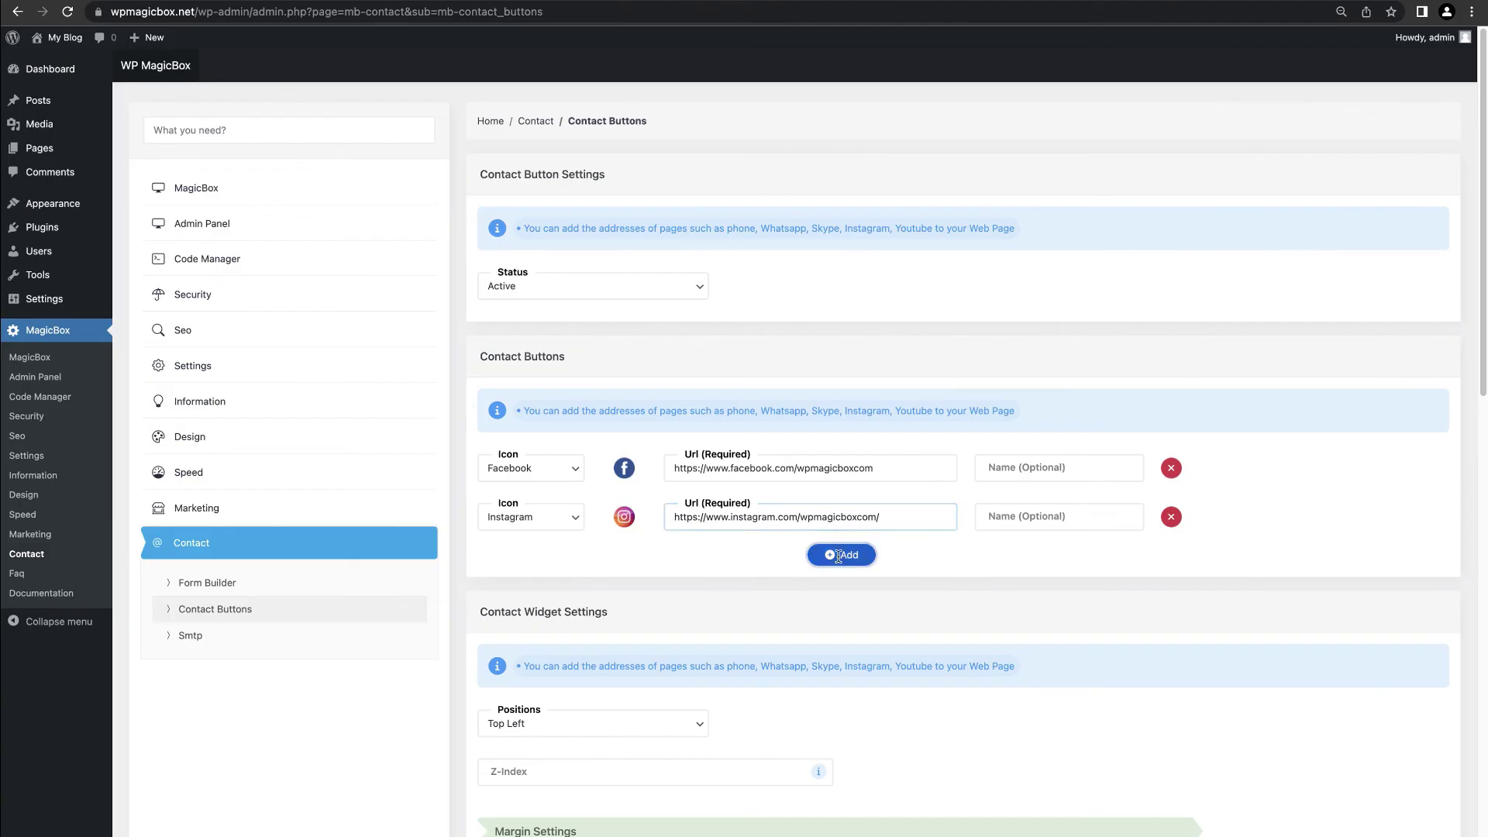
left_click(530, 565)
key("Return")
left_click(684, 568)
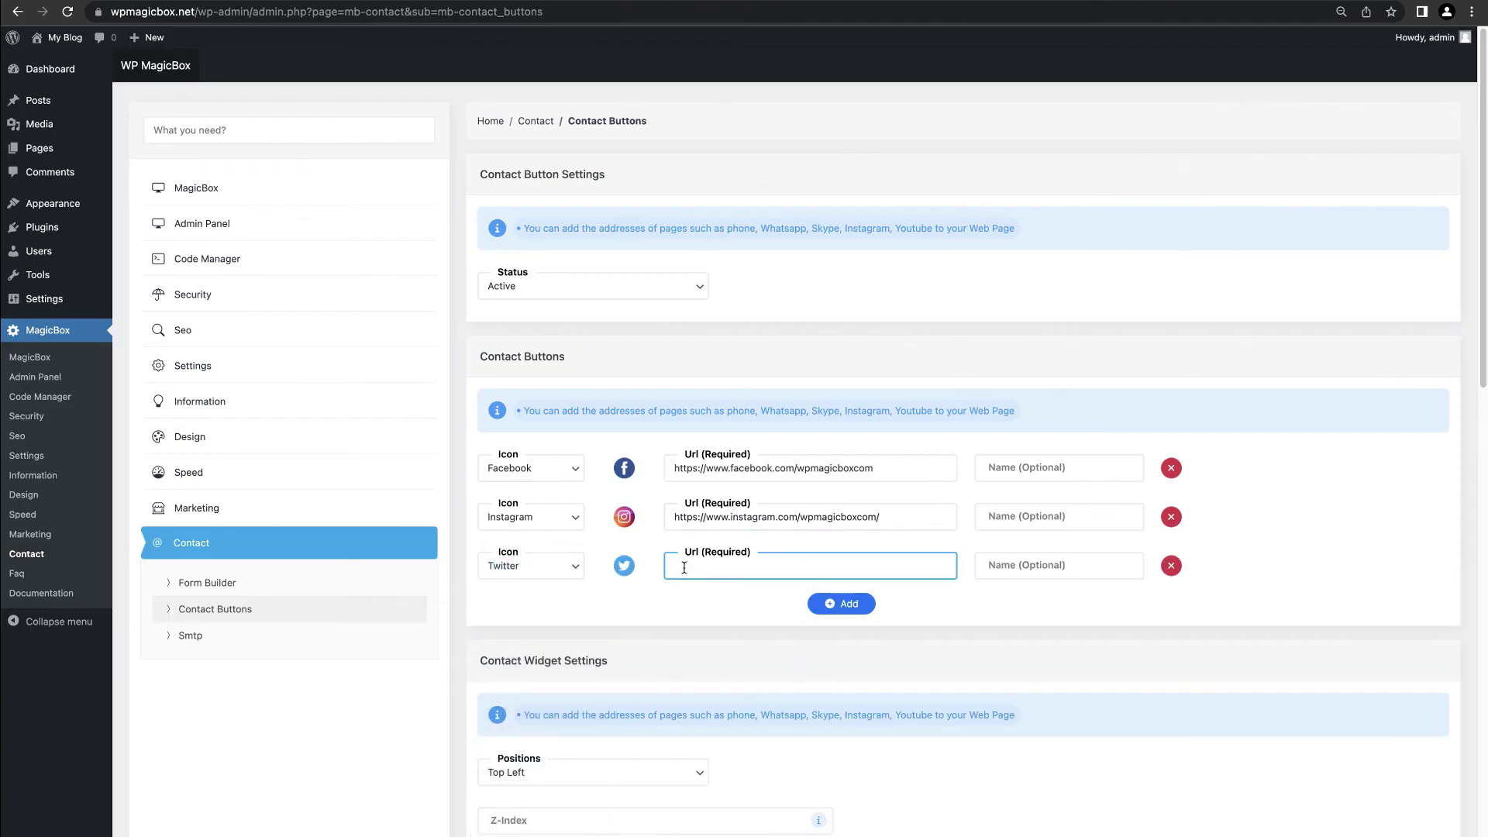
key("ctrl+v")
left_click(841, 604)
left_click(531, 613)
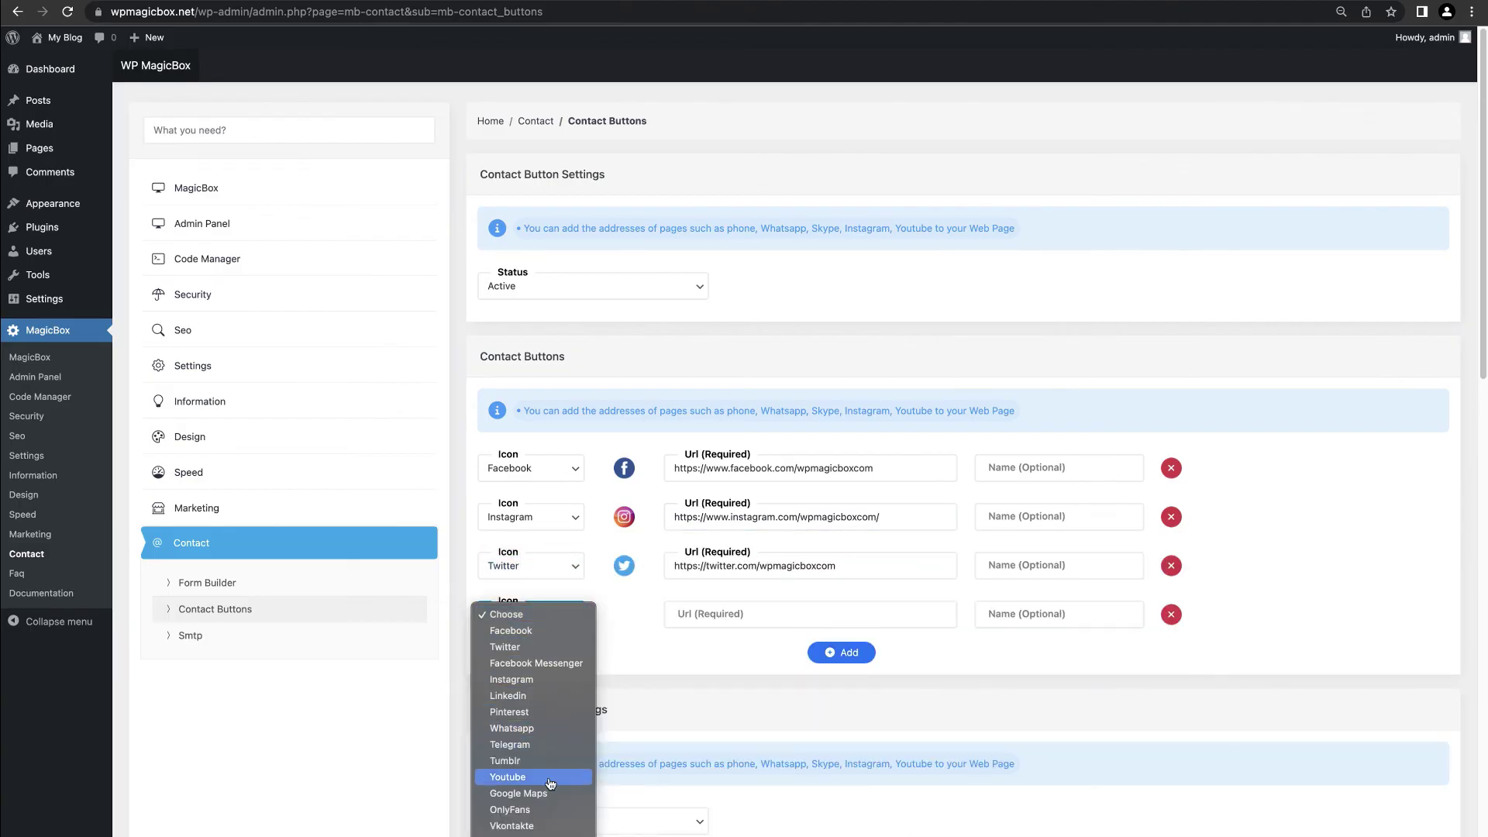
left_click(552, 728)
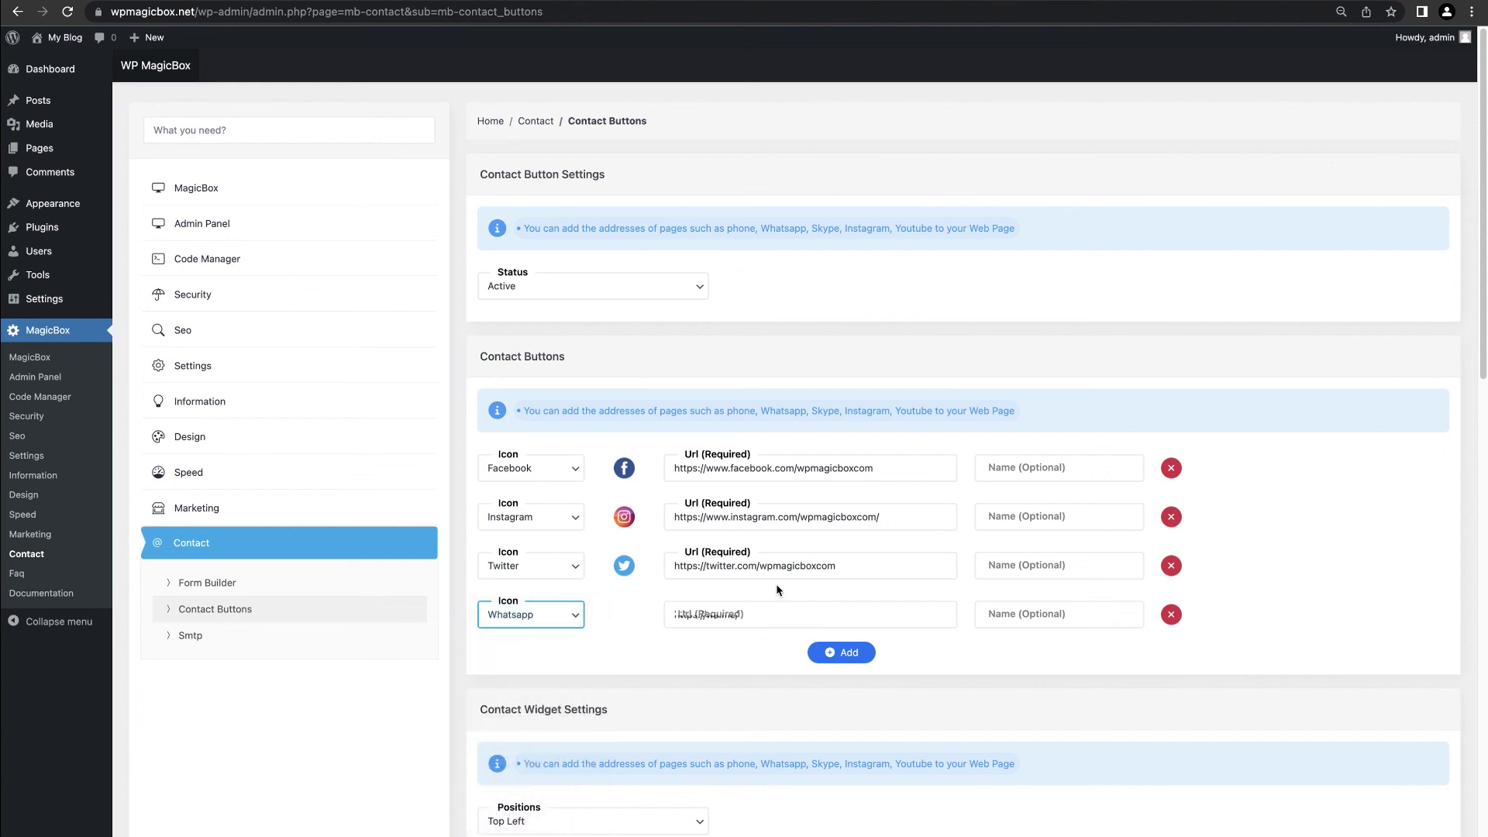
Step: Add a Mail contact button with the site's info e-mail address
scroll(760, 618, "down", 2)
left_click(841, 594)
left_click(530, 606)
scroll(541, 741, "down", 5)
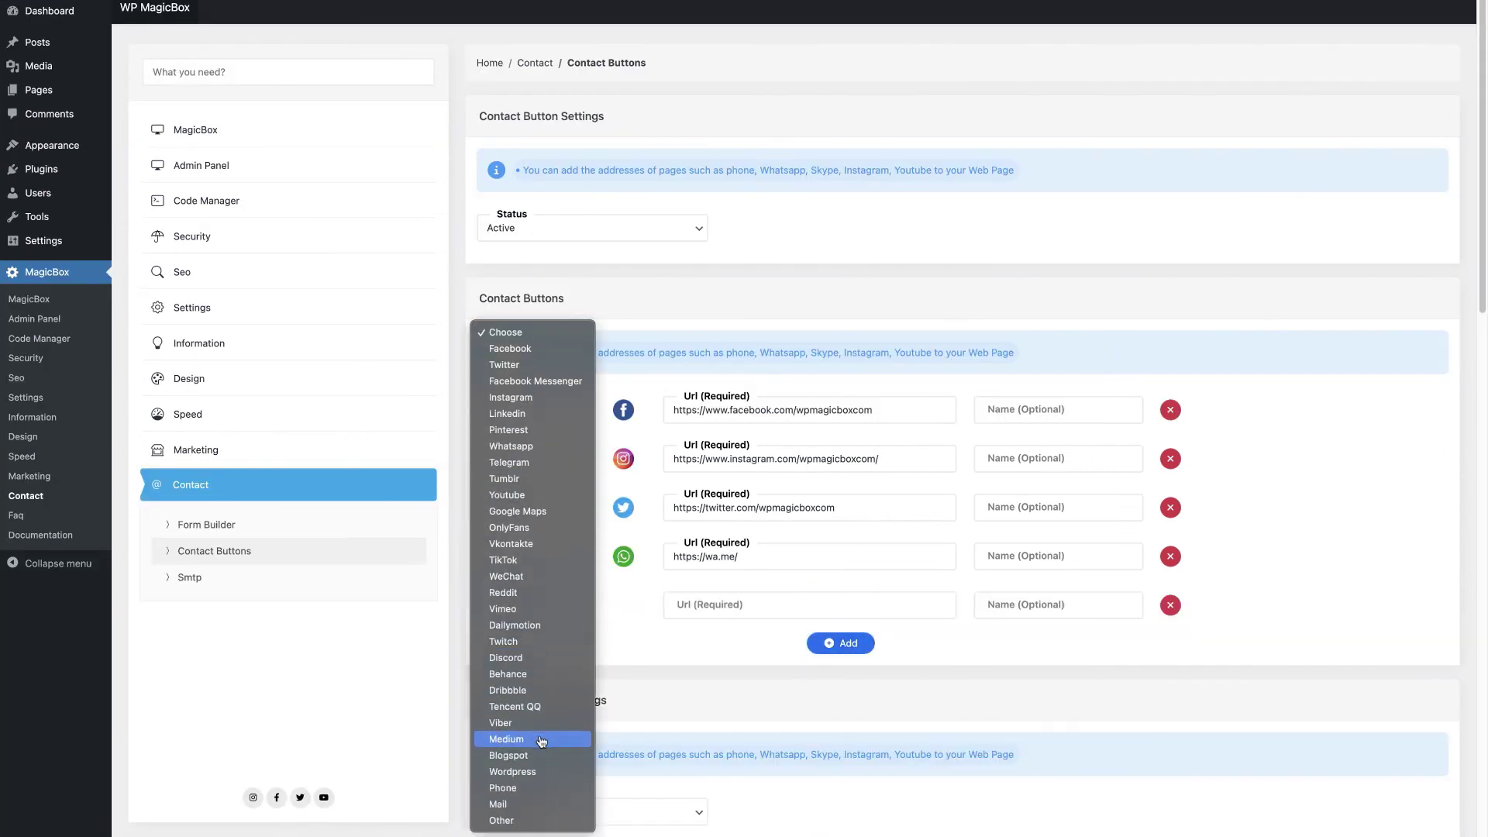
left_click(537, 804)
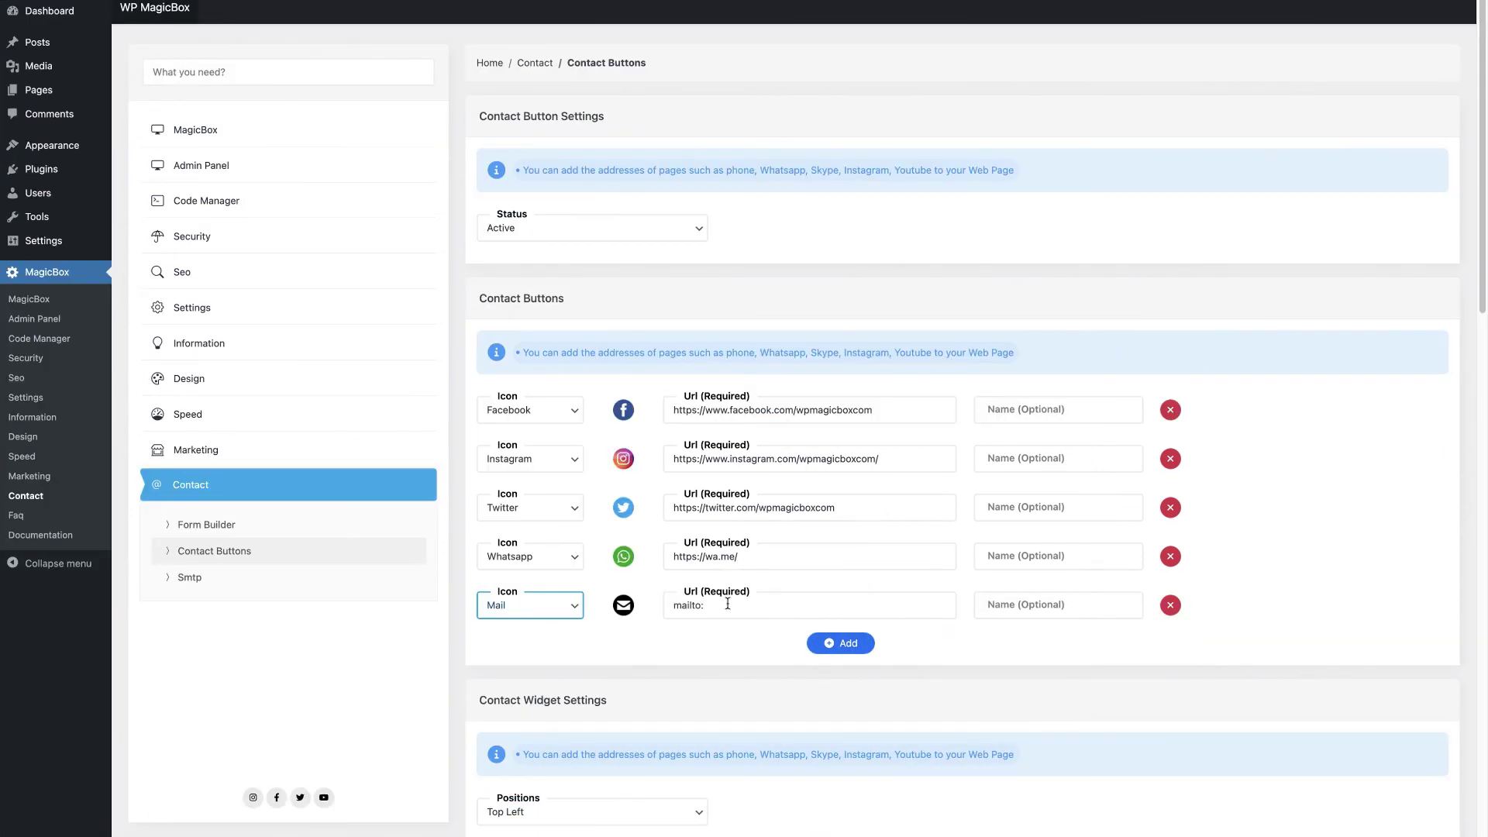
left_click(726, 605)
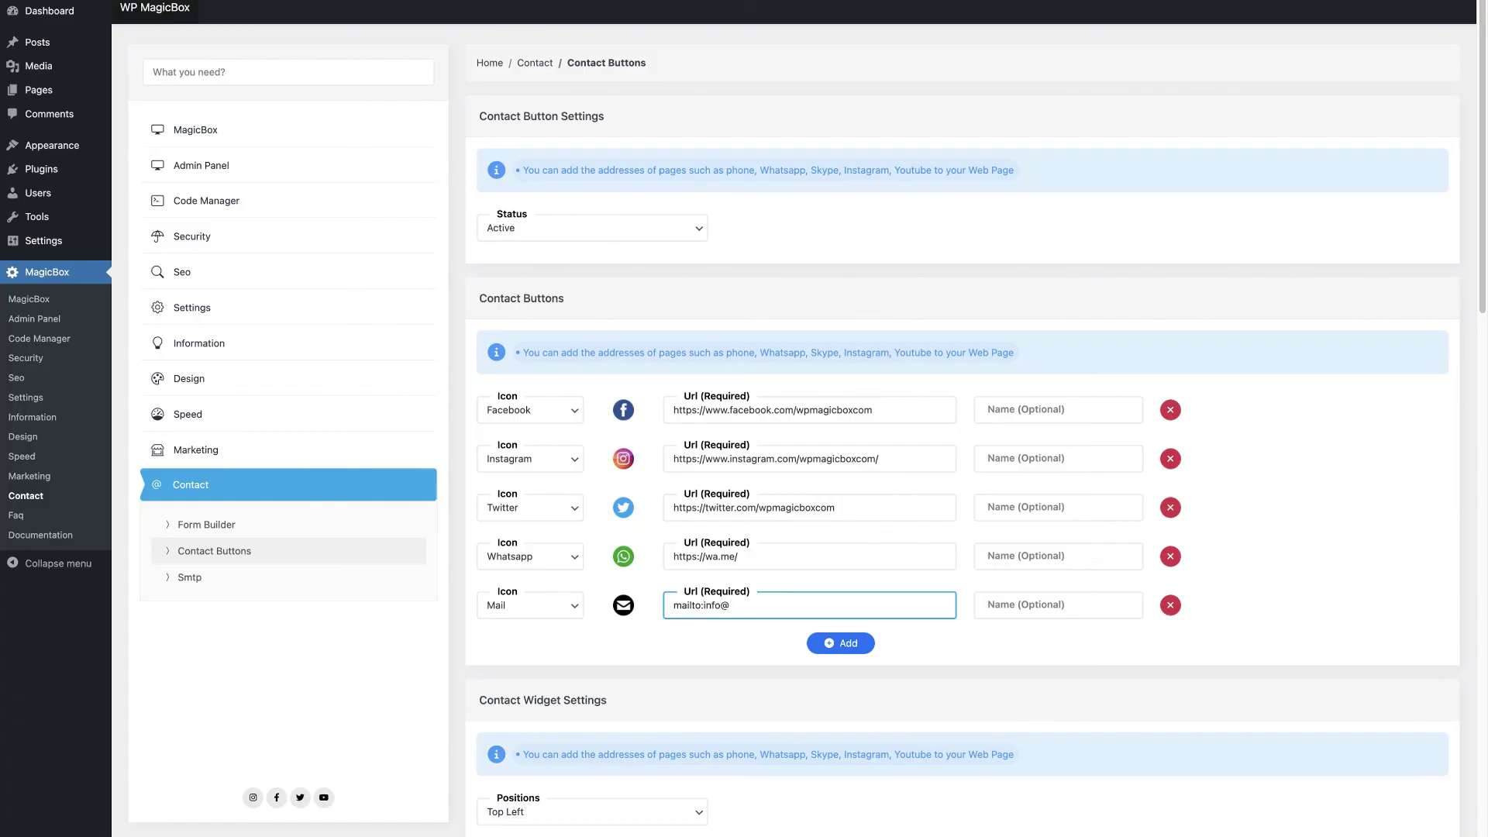
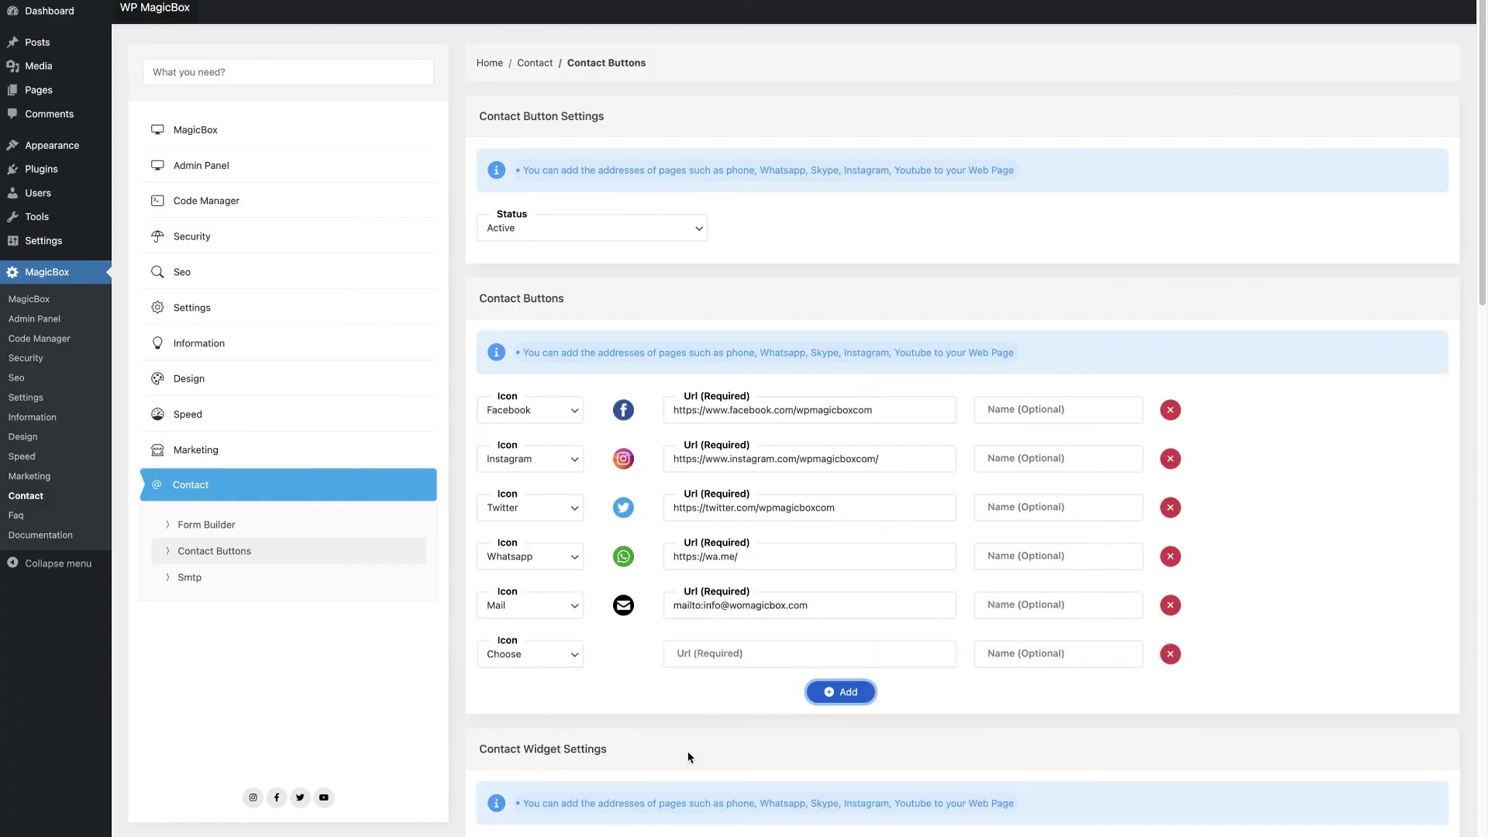
Step: Show the contact buttons on the homepage and save all settings
scroll(686, 751, "down", 12)
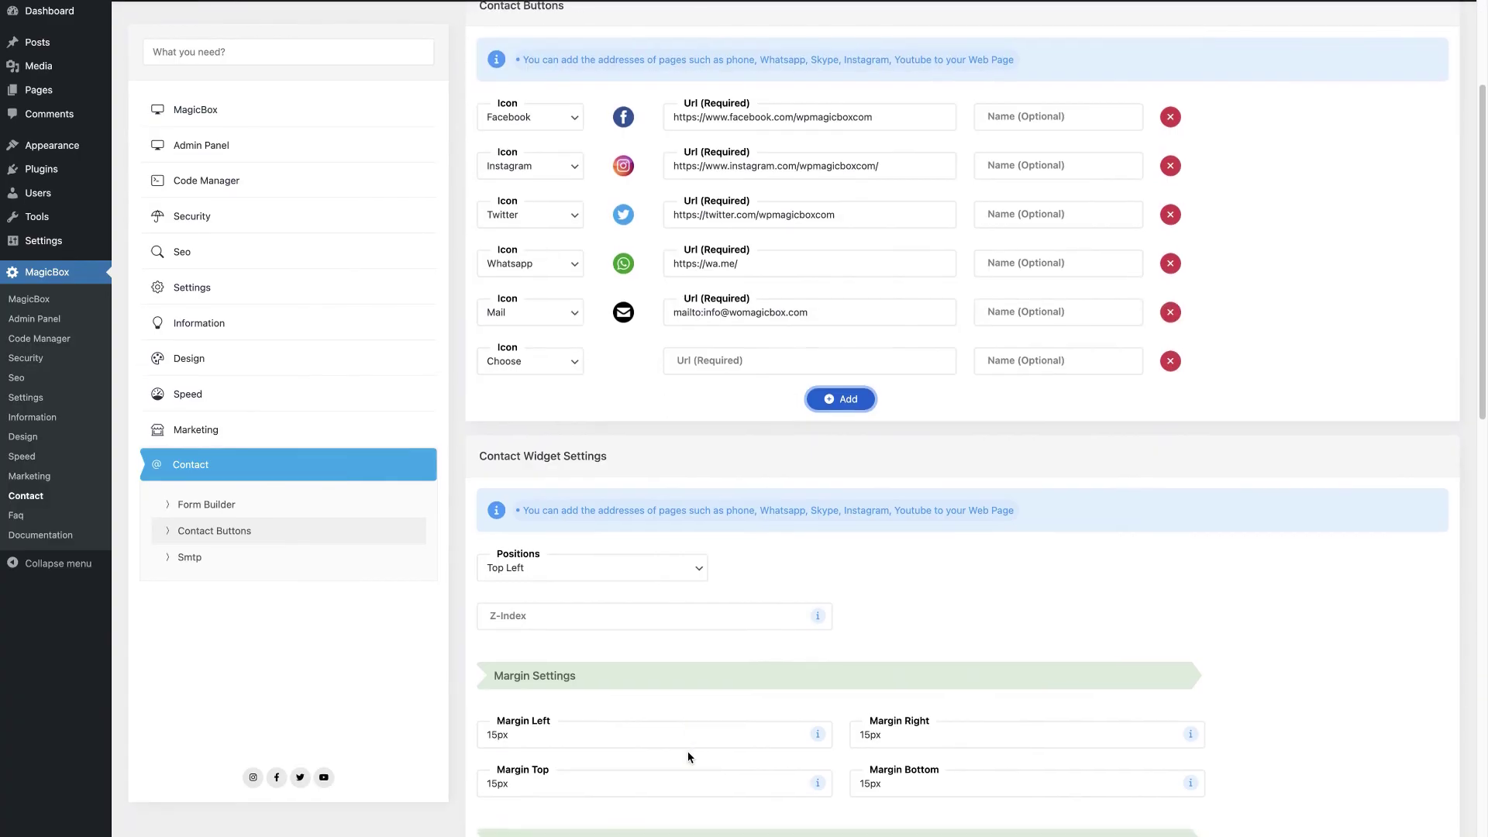
scroll(687, 751, "down", 5)
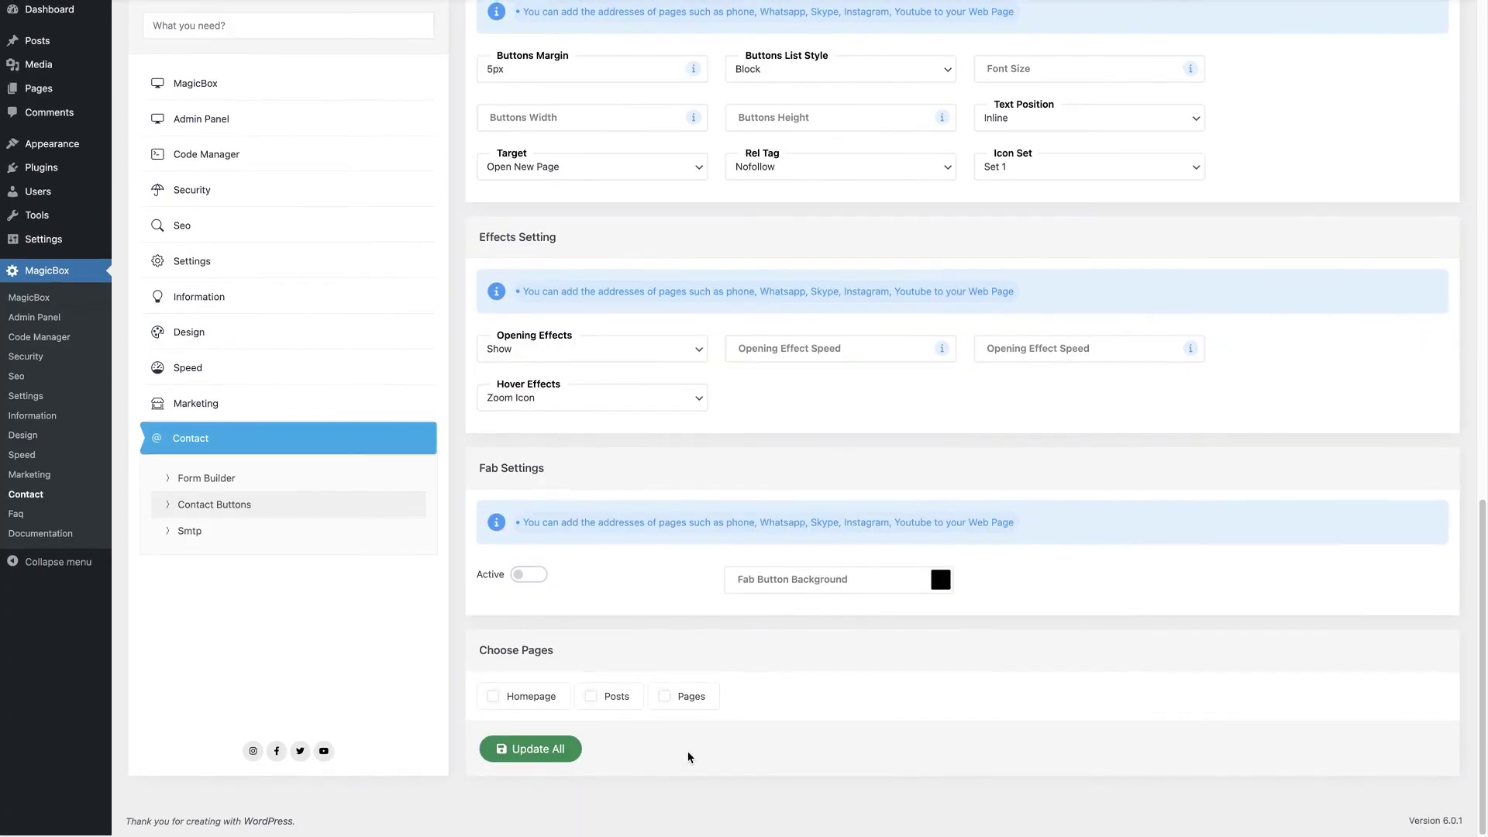
left_click(504, 700)
left_click(547, 753)
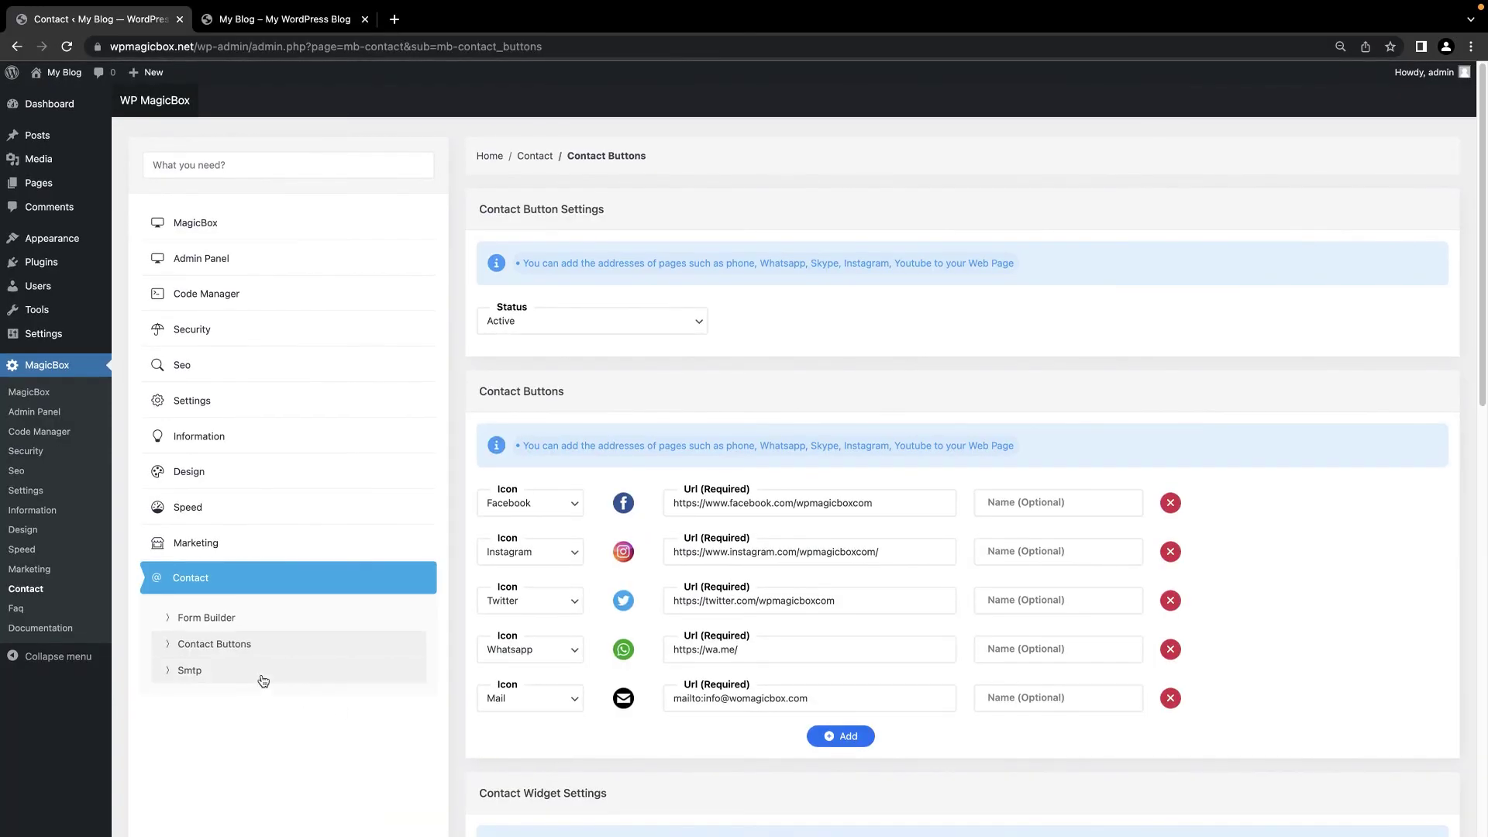
Step: In SMTP settings, go through host, username, password, TLS security and port fields
left_click(263, 679)
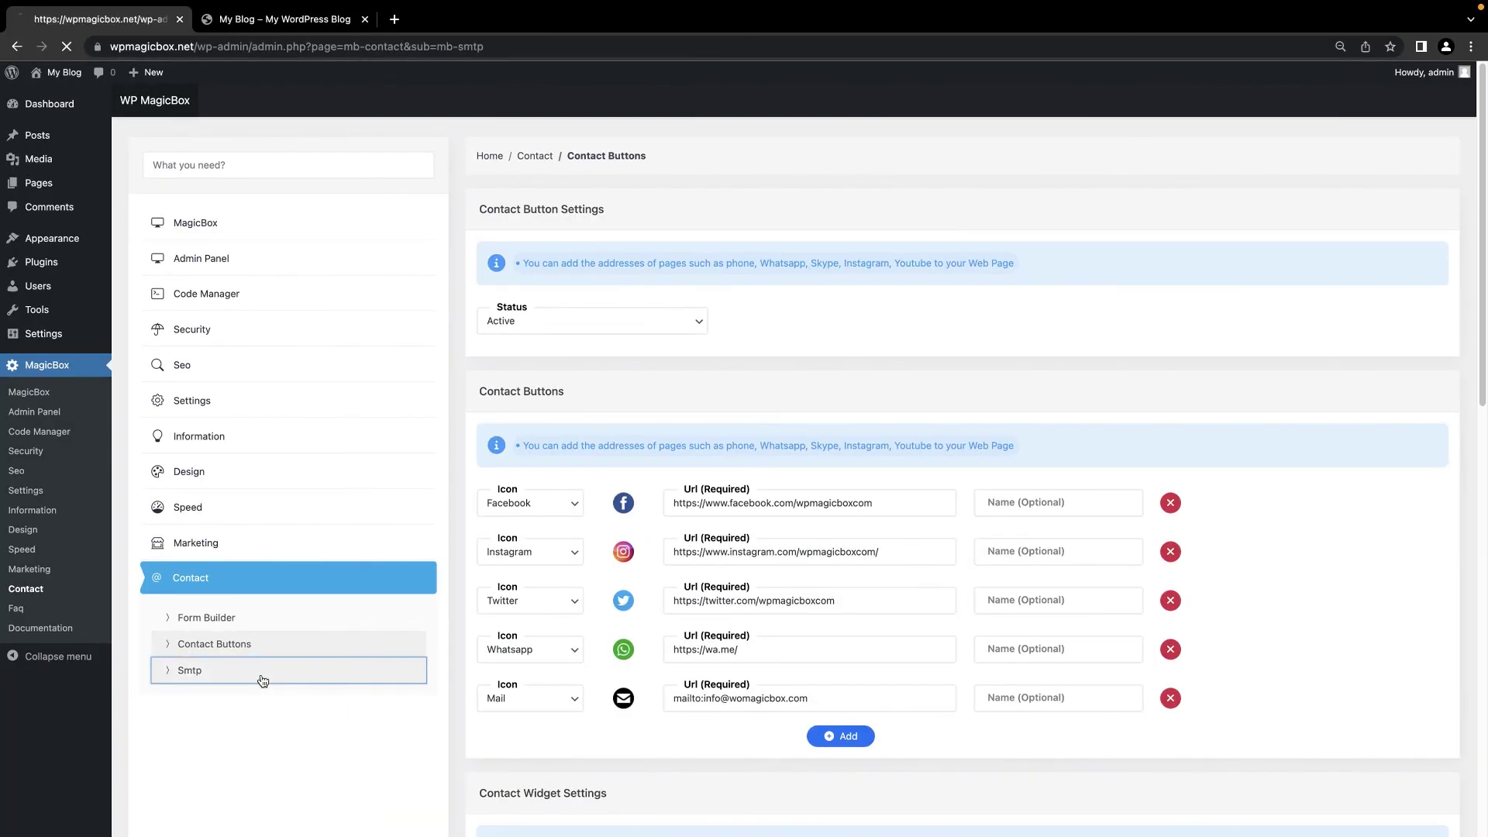
left_click(564, 496)
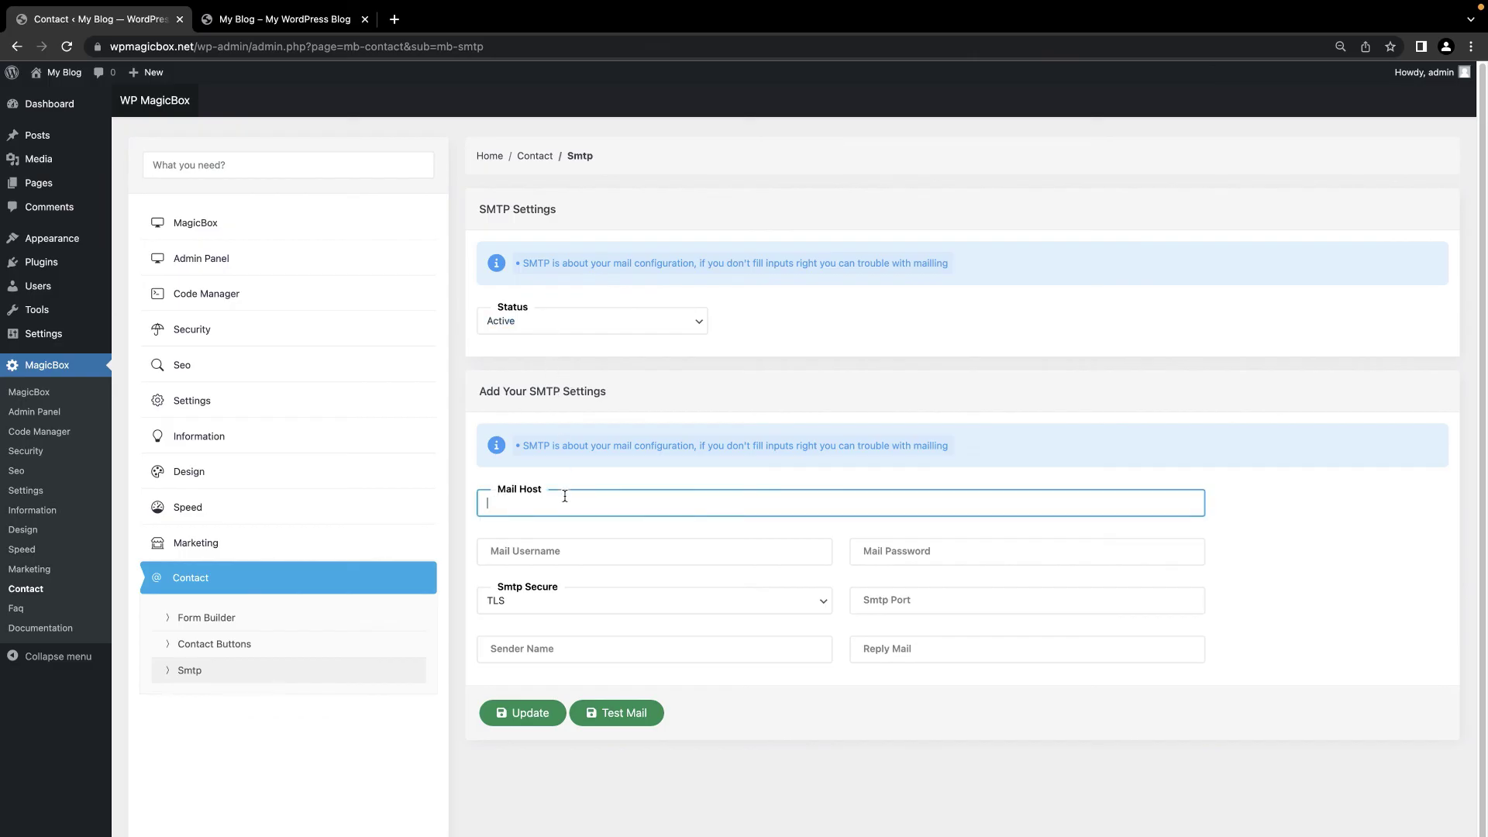
left_click(575, 543)
left_click(903, 548)
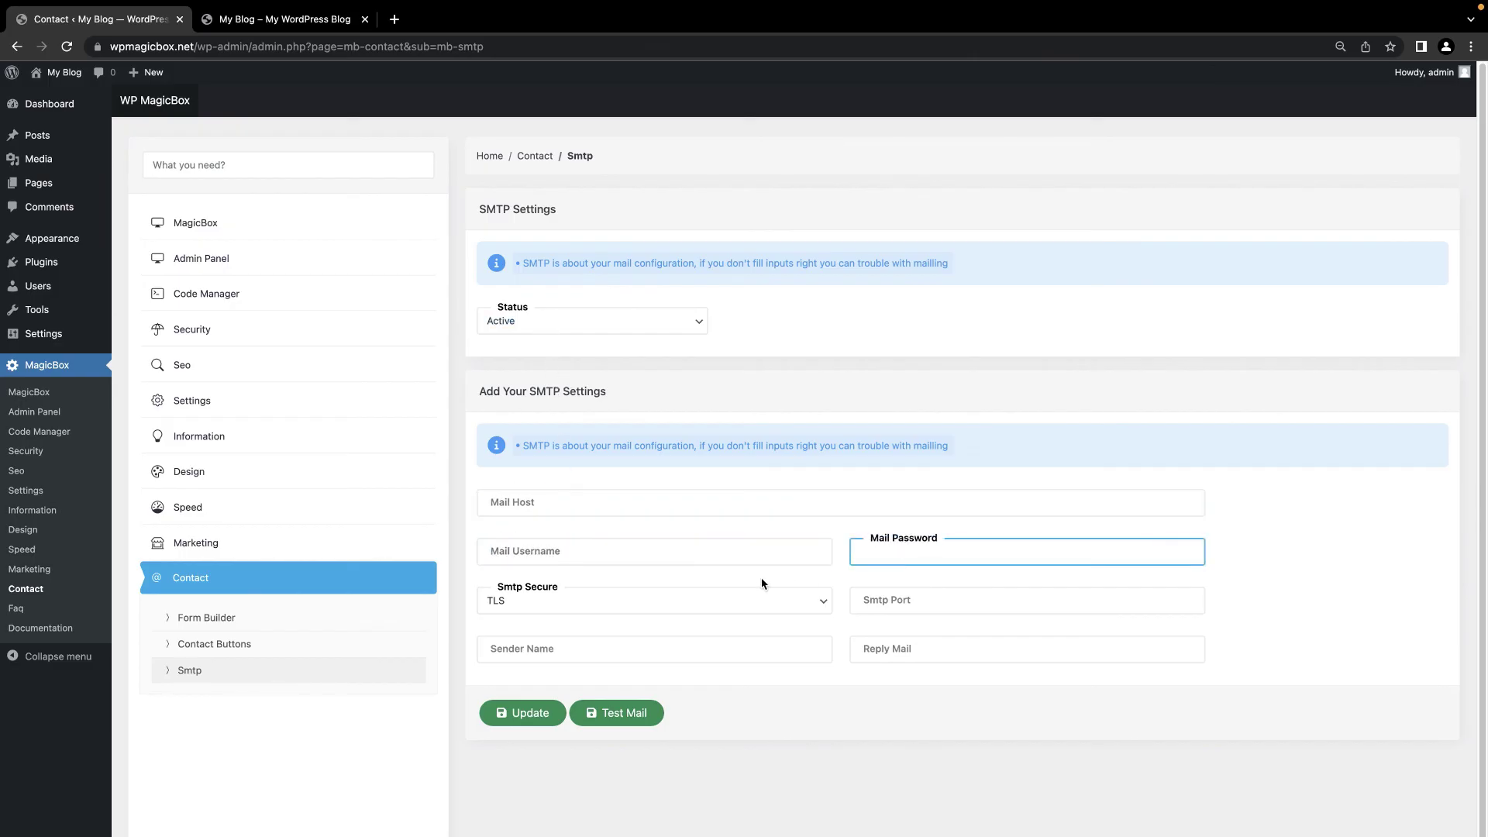
left_click(764, 601)
left_click(907, 601)
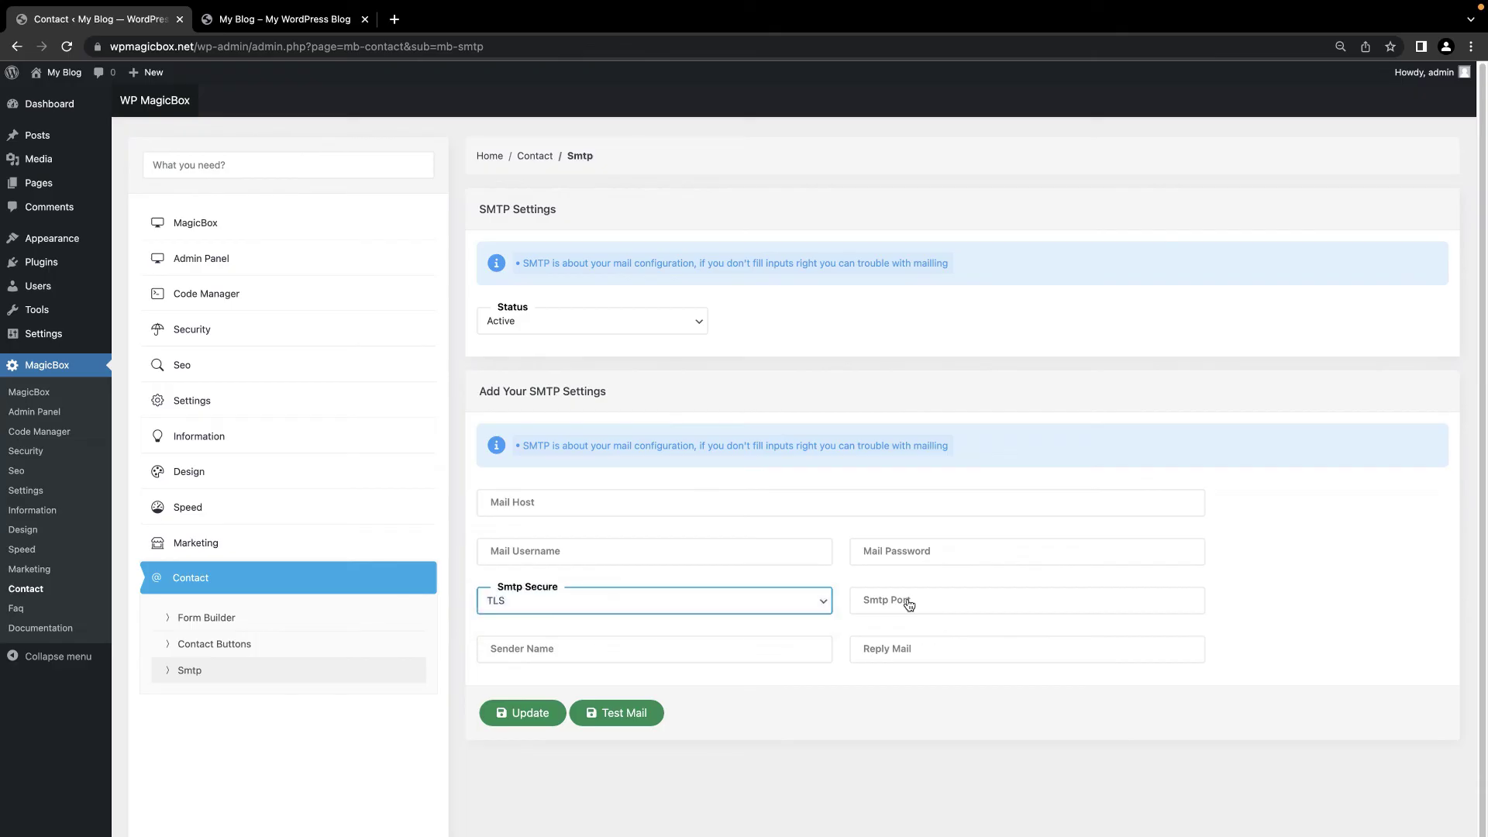
left_click(907, 601)
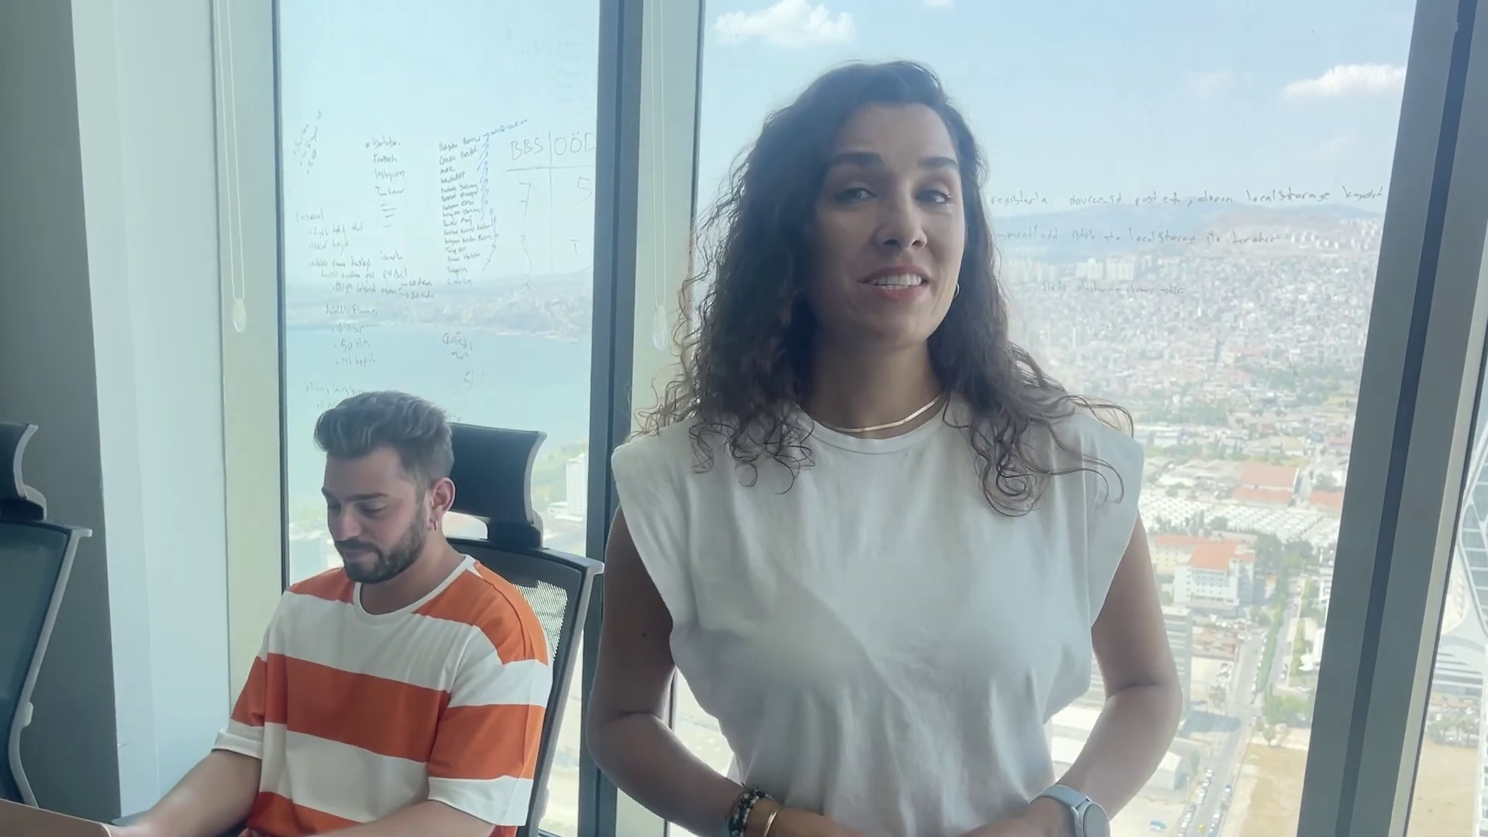